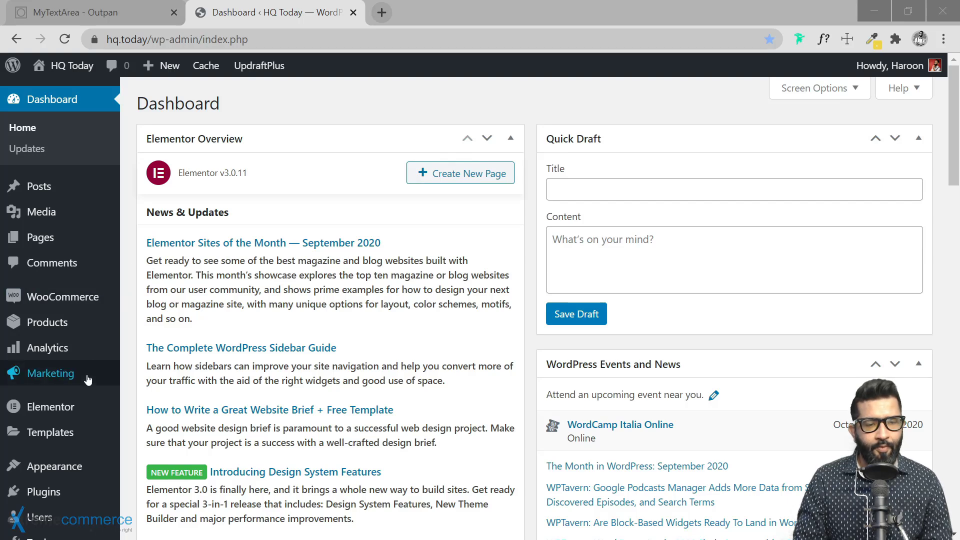
Step: Open the list of installed plugins and go to the page for adding a new plugin
{"action": "scroll", "coordinate": [71, 393], "scroll_direction": "down", "scroll_amount": 3}
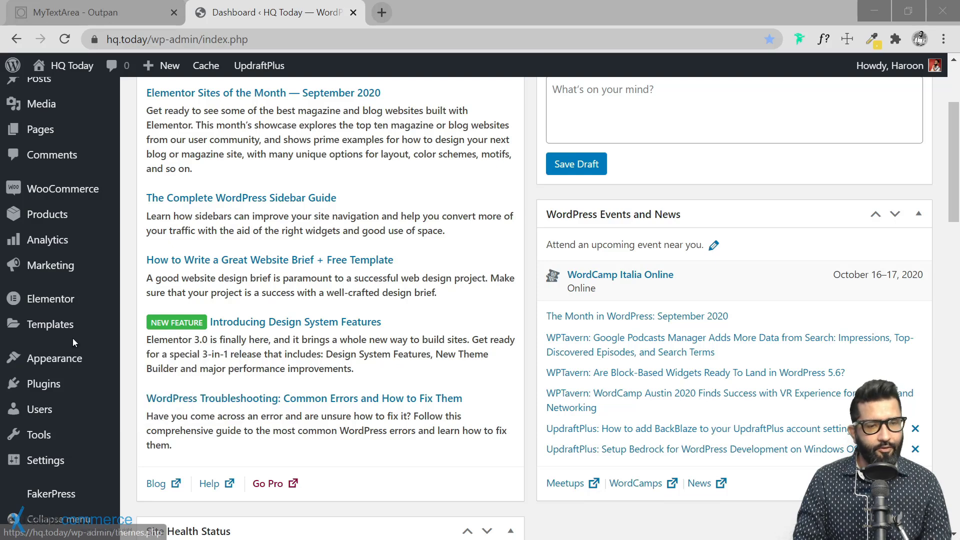
{"action": "mouse_move", "coordinate": [70, 381]}
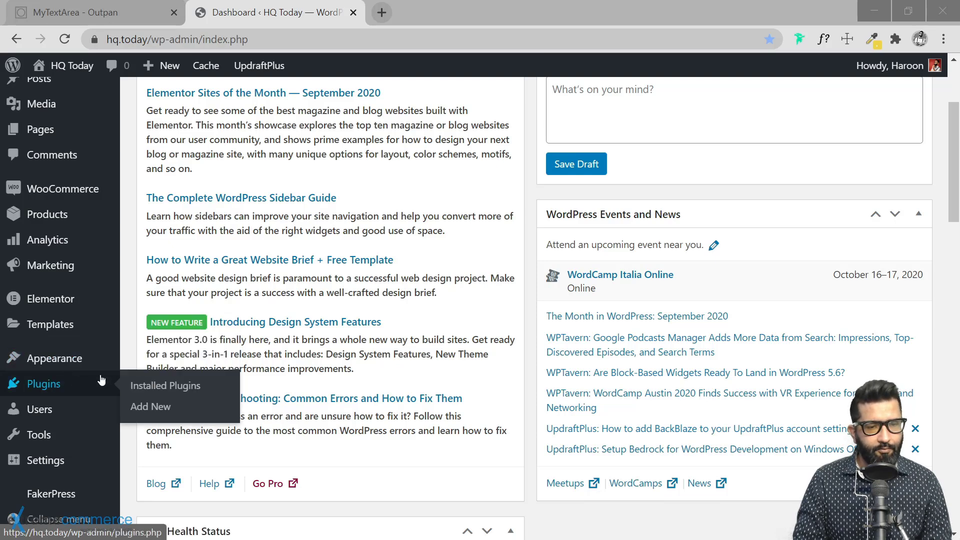
{"action": "left_click", "coordinate": [147, 386]}
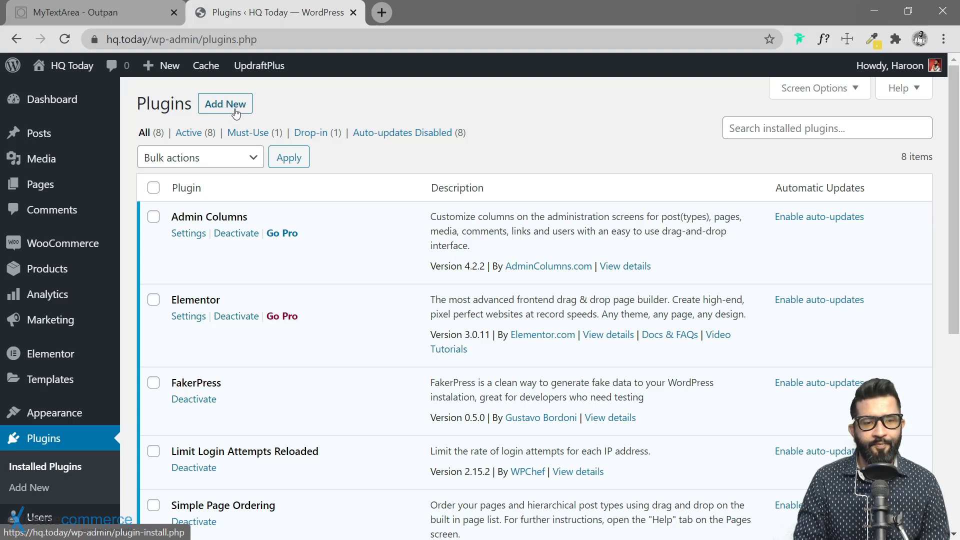
{"action": "left_click", "coordinate": [235, 114]}
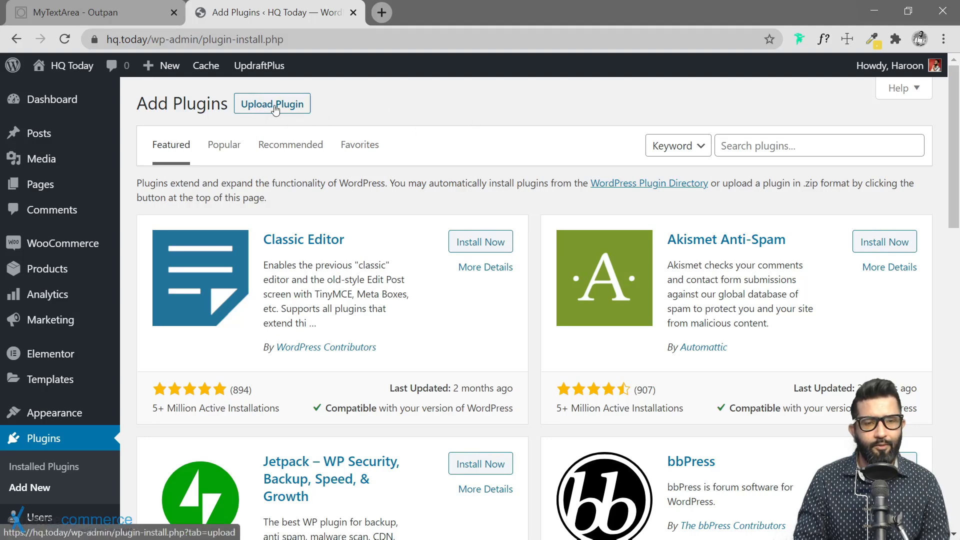
Step: Search the plugin directory for "classic editor" and install and activate the Classic Editor plugin
{"action": "left_click", "coordinate": [837, 145]}
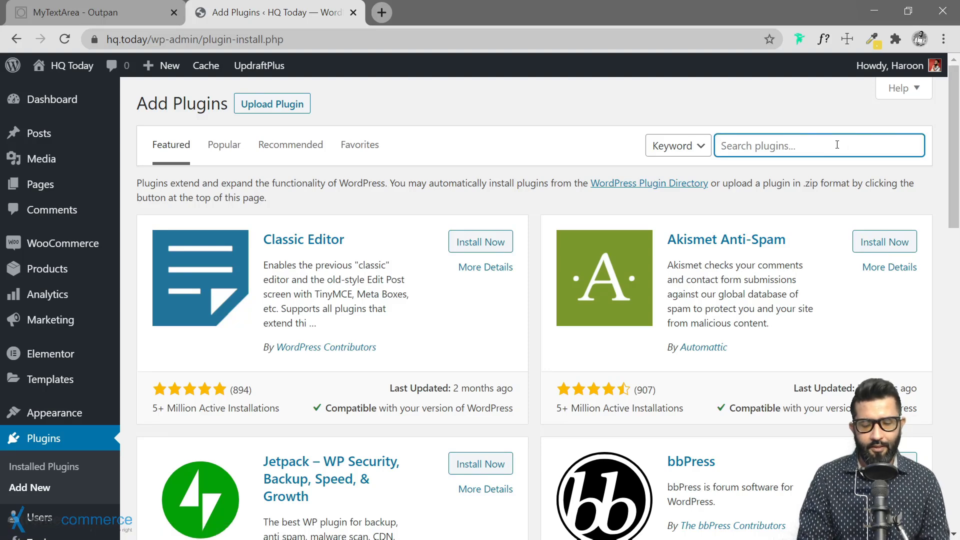
{"action": "type", "text": "class"}
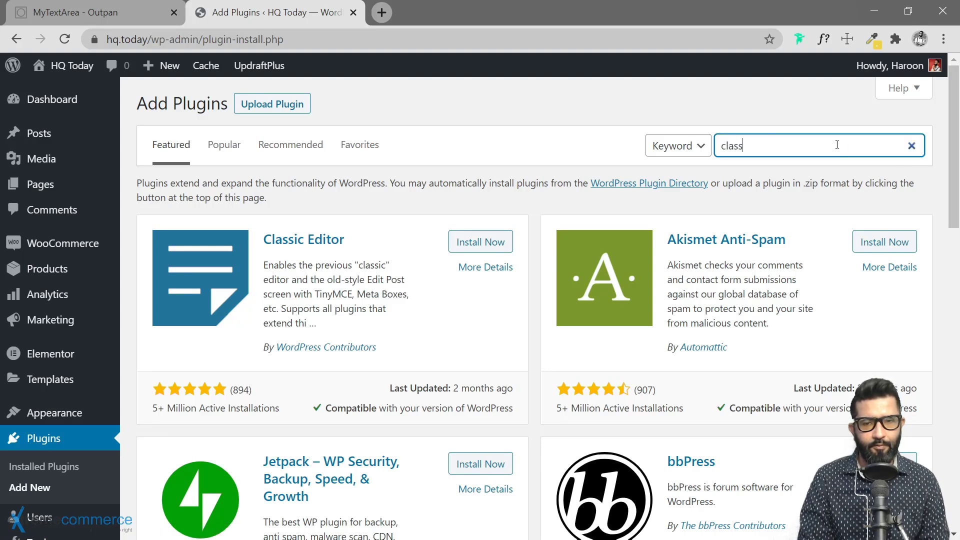
{"action": "type", "text": "ic edi"}
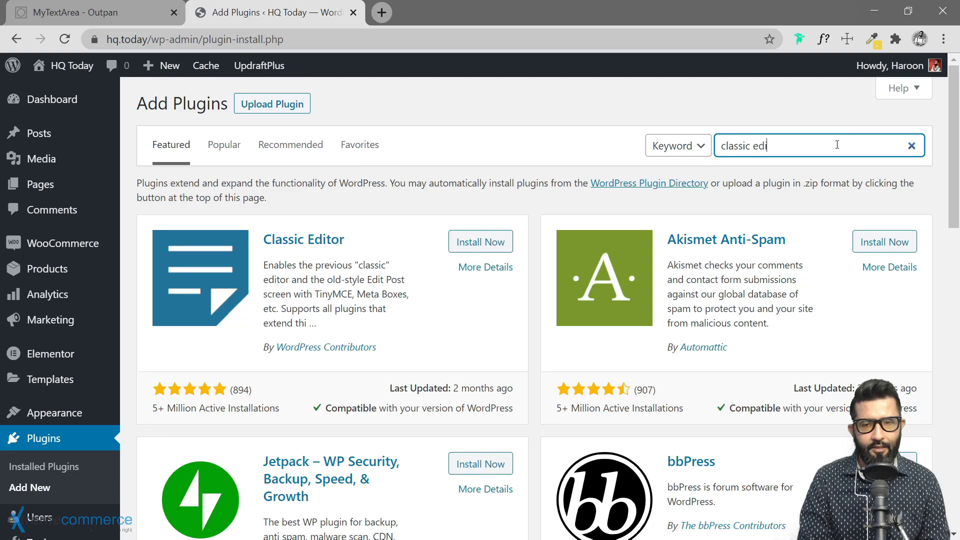
{"action": "type", "text": "tor"}
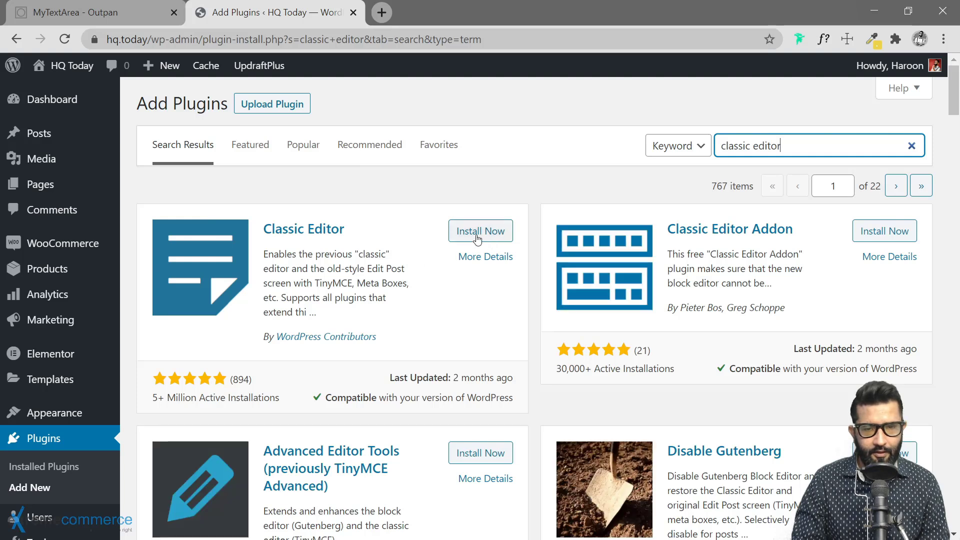
{"action": "left_click", "coordinate": [475, 231]}
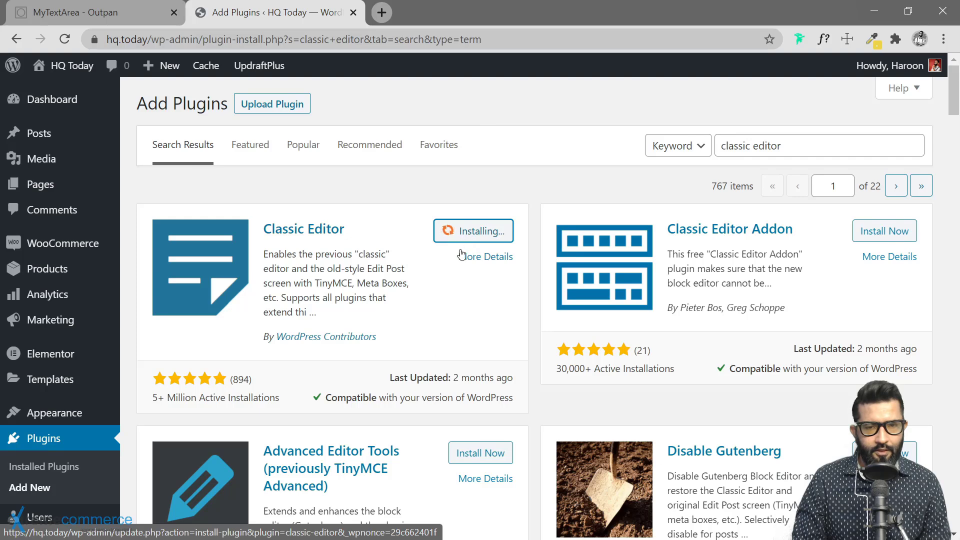
{"action": "left_click", "coordinate": [481, 231]}
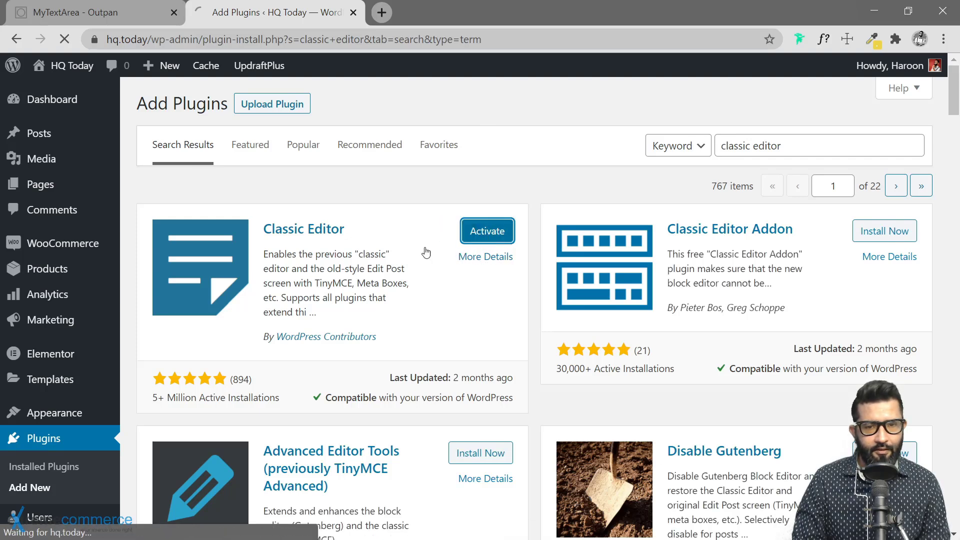
Step: Open the list of all pages and bring up the About page for editing in a new browser tab
{"action": "mouse_move", "coordinate": [60, 188]}
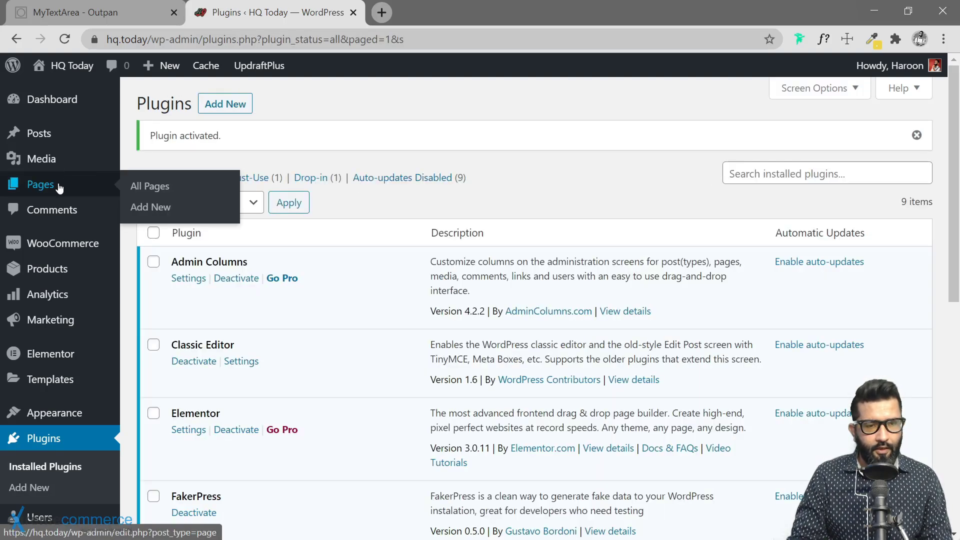
{"action": "left_click", "coordinate": [145, 191]}
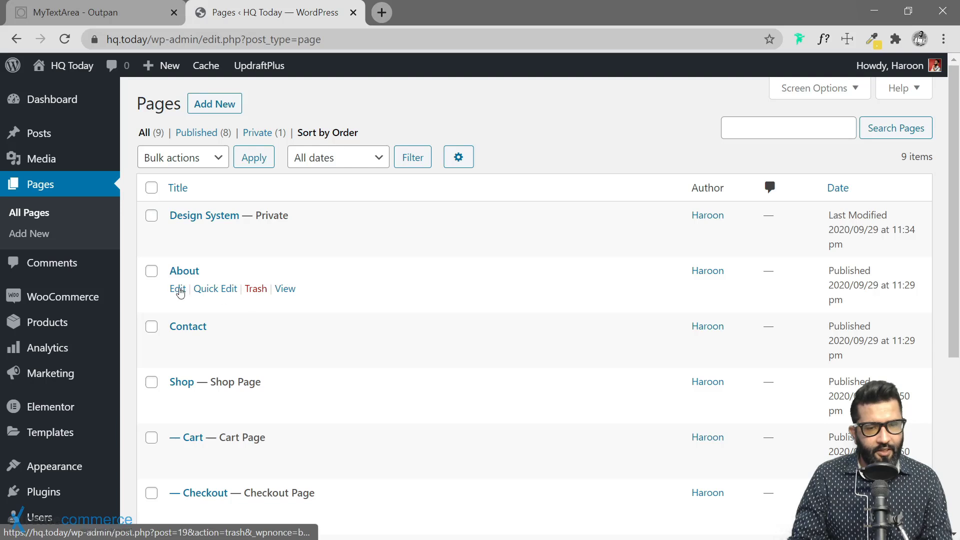
{"action": "right_click", "coordinate": [180, 293]}
{"action": "left_click", "coordinate": [214, 300]}
{"action": "left_click", "coordinate": [428, 20]}
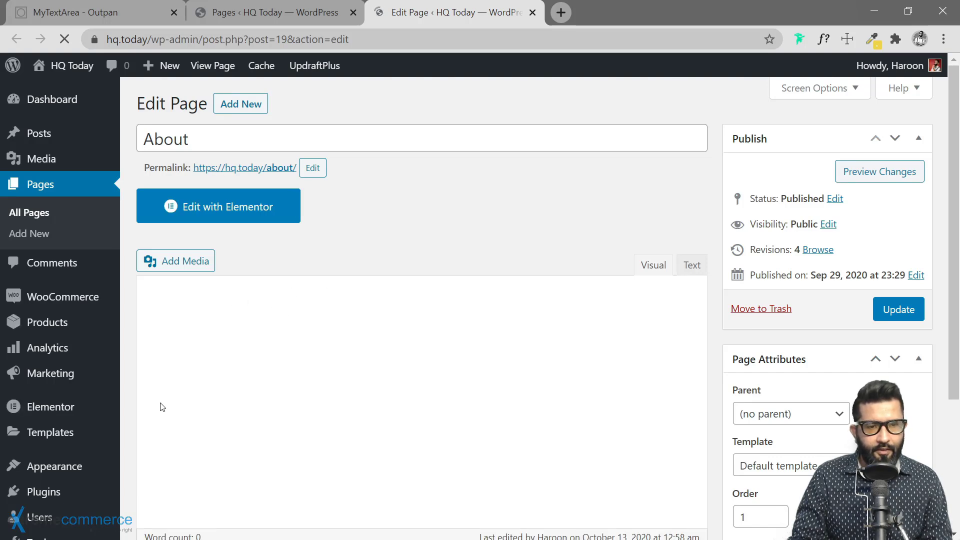
Step: Review the editor's paragraph and heading formats, and hide and show again its second row of formatting tools
{"action": "scroll", "coordinate": [305, 350], "scroll_direction": "down", "scroll_amount": 3}
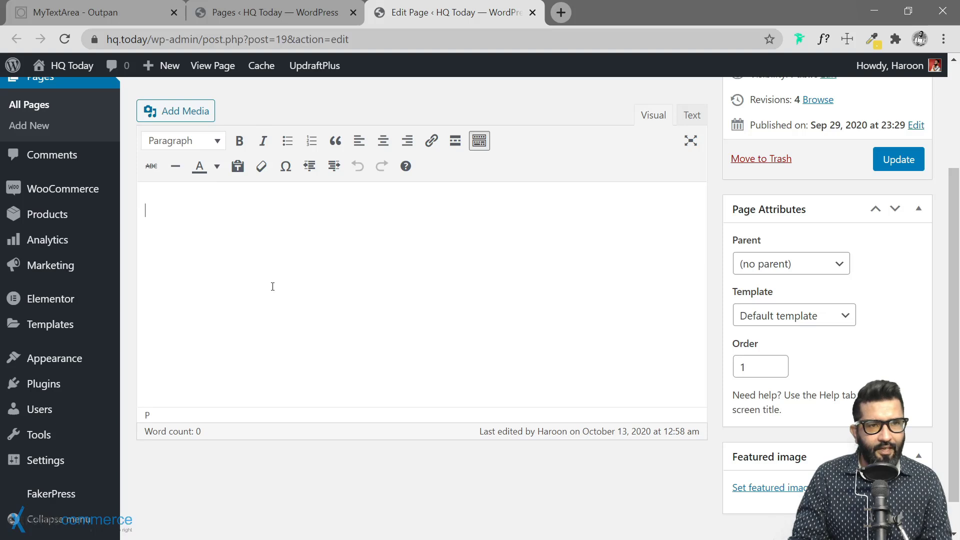
{"action": "left_click", "coordinate": [216, 142]}
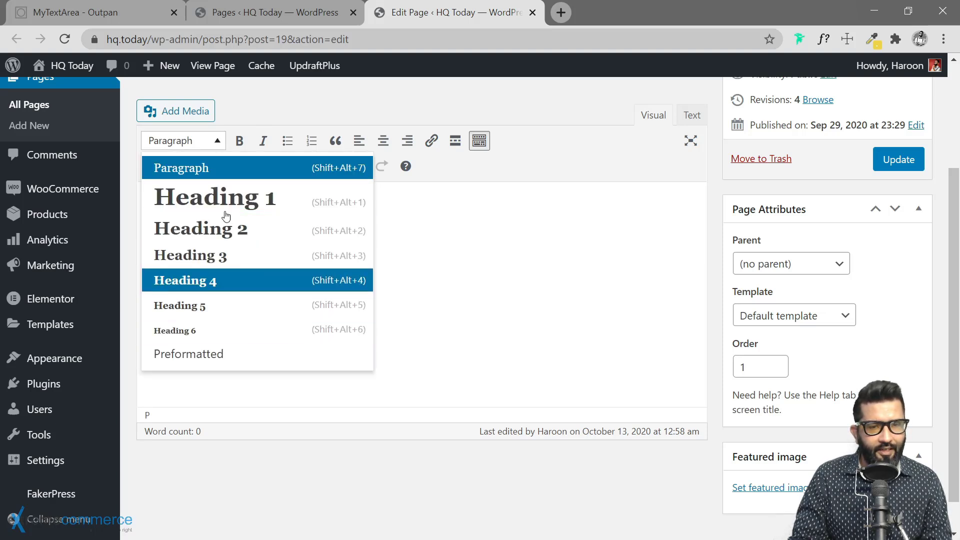
{"action": "left_click", "coordinate": [226, 146]}
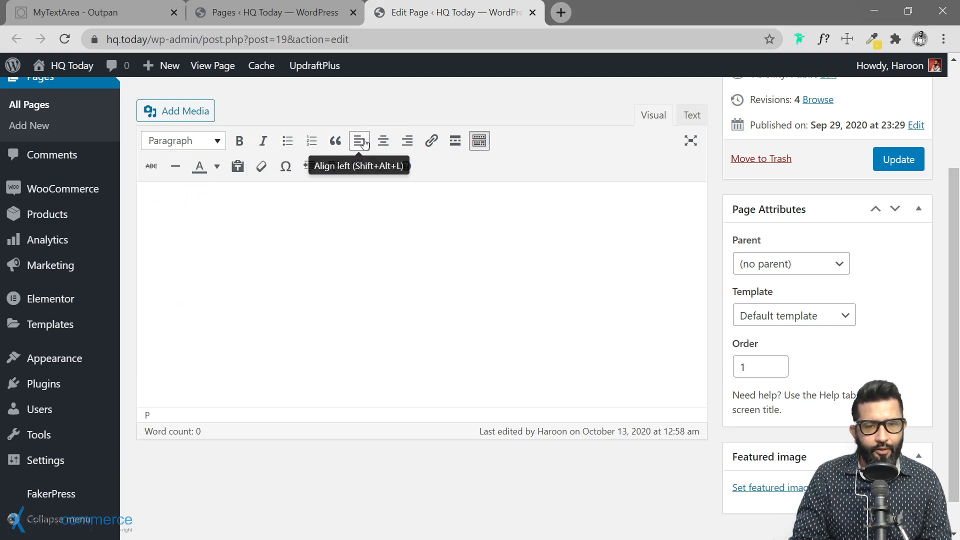
{"action": "left_click", "coordinate": [479, 141]}
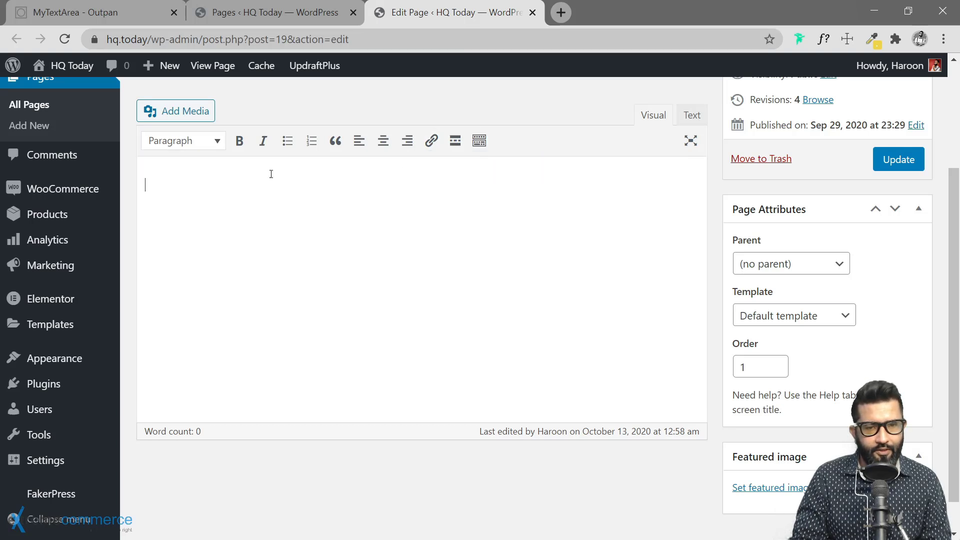
{"action": "left_click", "coordinate": [479, 141]}
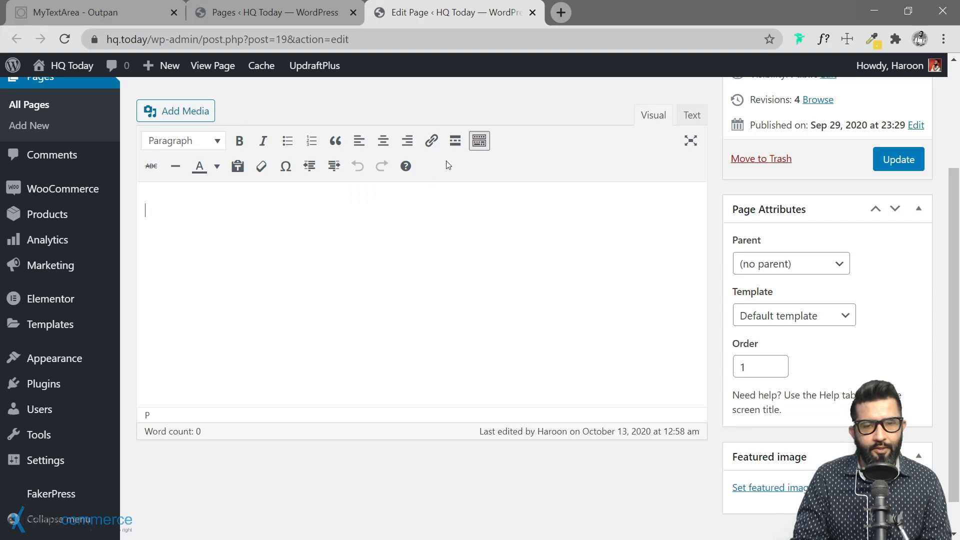
Step: Look over the About page's classic editing screen, from the publish settings down to the empty content area
{"action": "scroll", "coordinate": [458, 223], "scroll_direction": "up", "scroll_amount": 3}
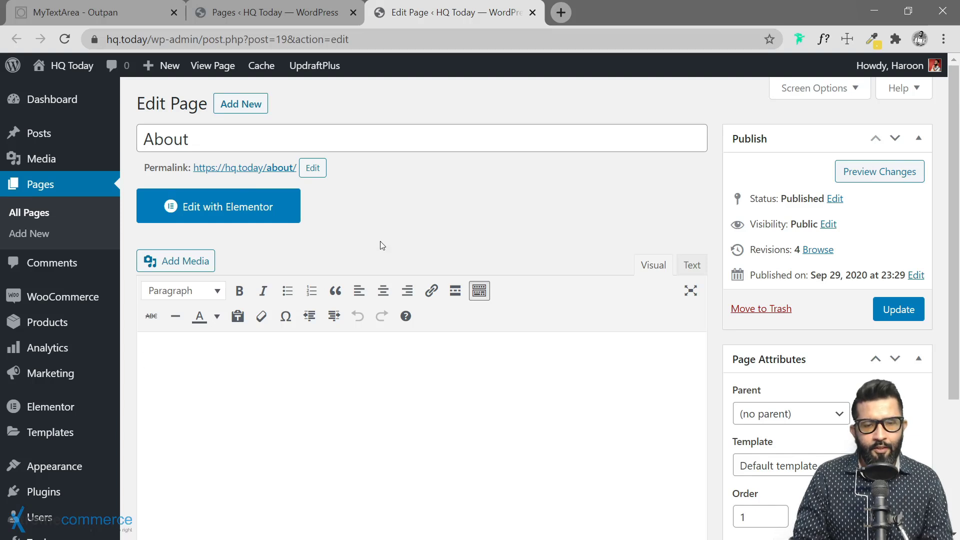
{"action": "scroll", "coordinate": [350, 350], "scroll_direction": "down", "scroll_amount": 2}
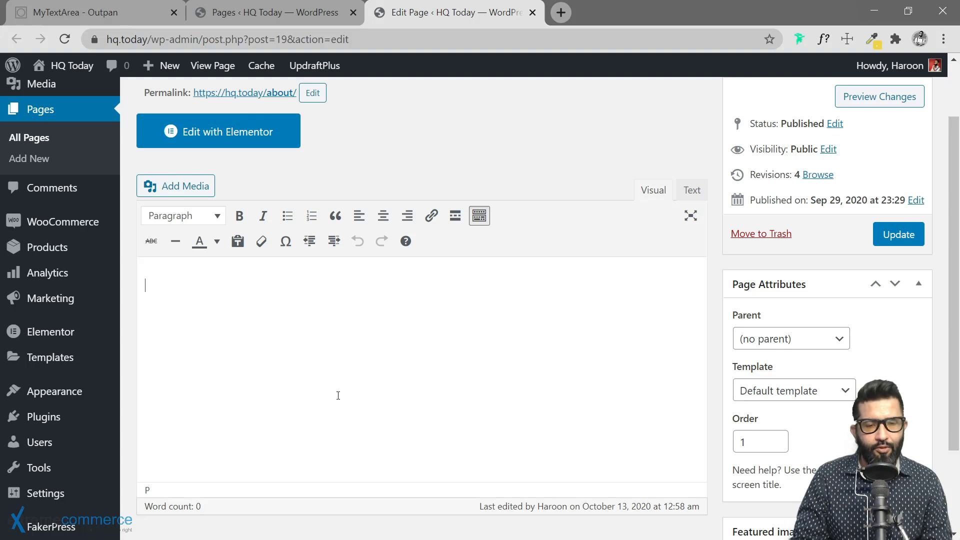
{"action": "left_click", "coordinate": [153, 268]}
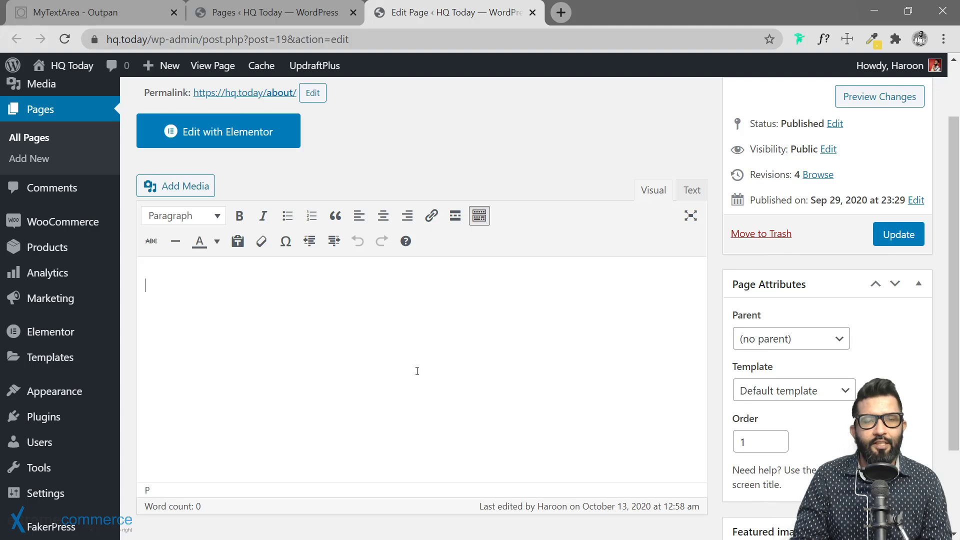
{"action": "scroll", "coordinate": [379, 390], "scroll_direction": "down", "scroll_amount": 2}
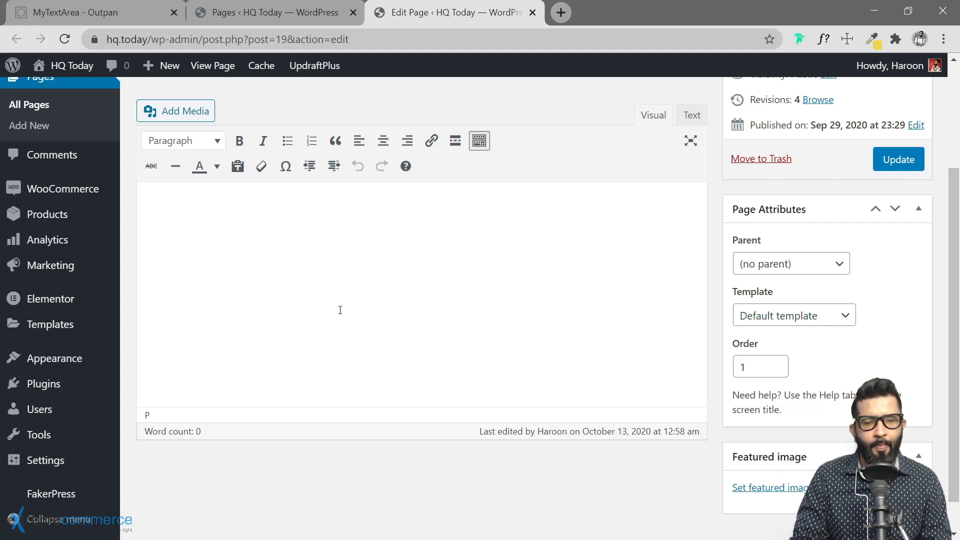
{"action": "scroll", "coordinate": [510, 334], "scroll_direction": "down", "scroll_amount": 1}
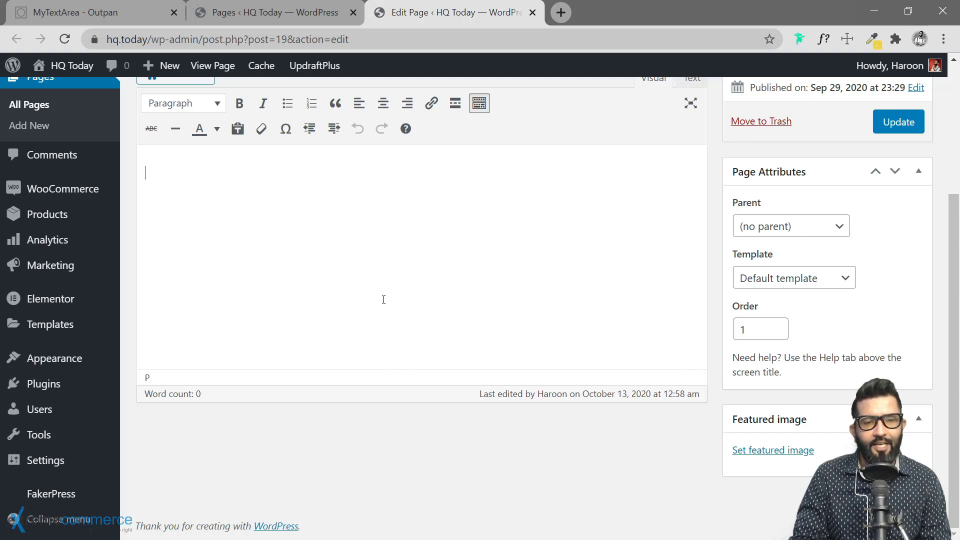
{"action": "scroll", "coordinate": [384, 300], "scroll_direction": "up", "scroll_amount": 2}
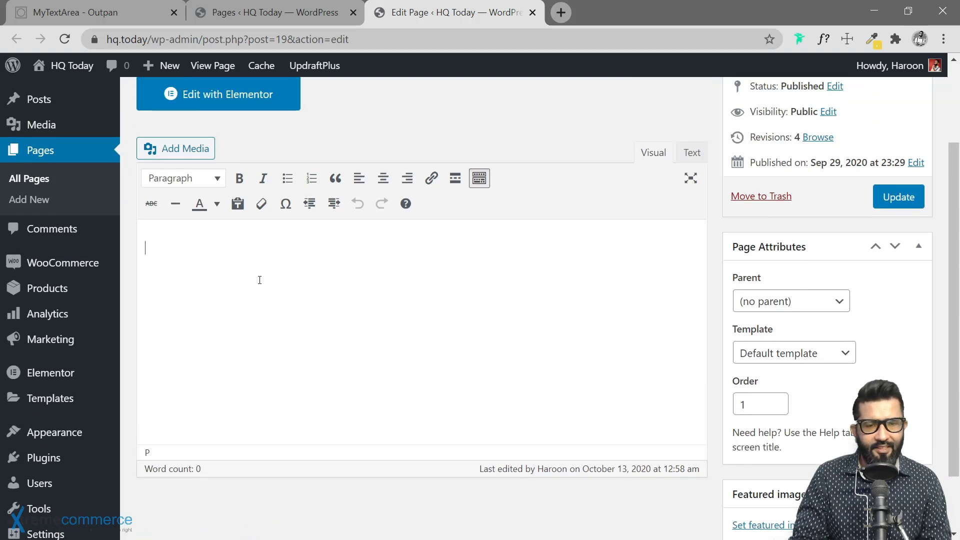
{"action": "scroll", "coordinate": [464, 338], "scroll_direction": "up", "scroll_amount": 3}
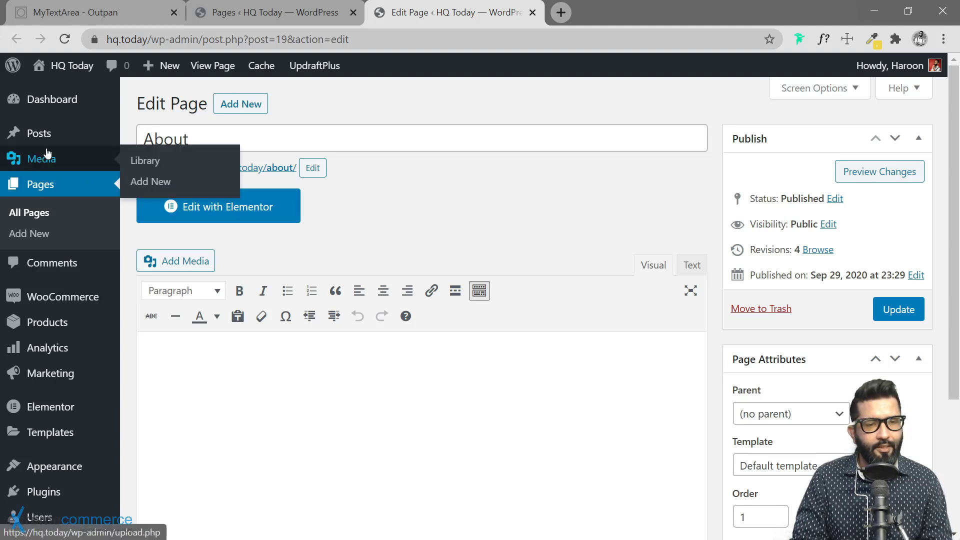
{"action": "mouse_move", "coordinate": [60, 322]}
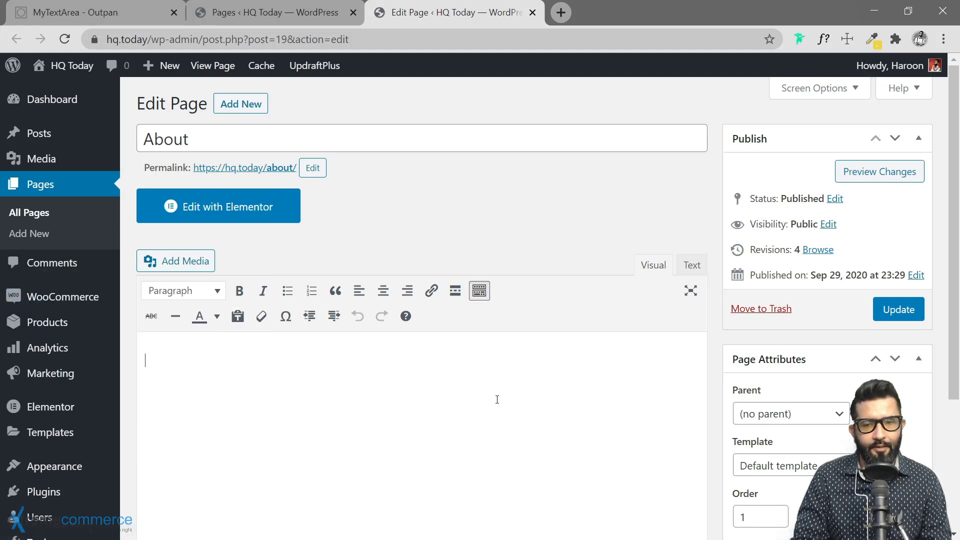
Step: Examine the About page's title field, content area, page attributes and featured image section in the classic editor
{"action": "left_click", "coordinate": [202, 141]}
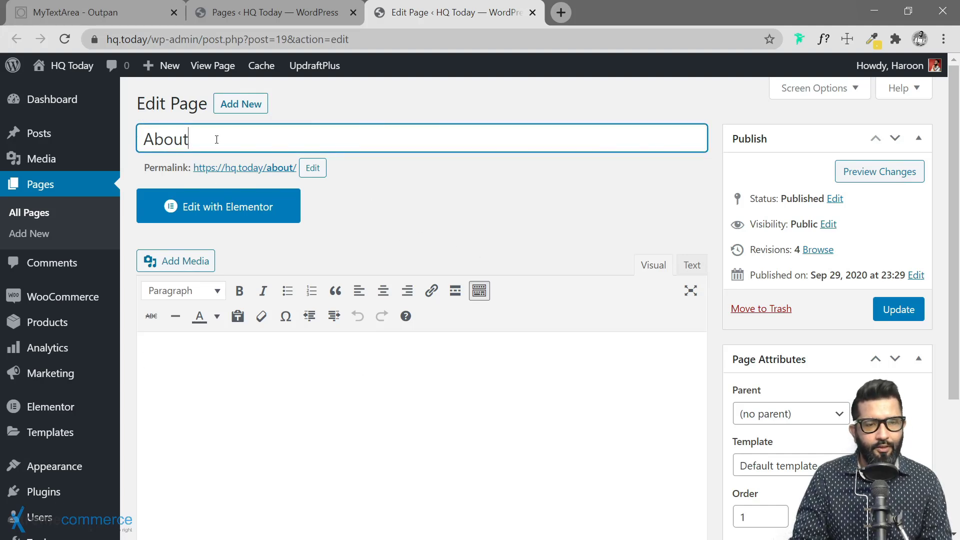
{"action": "scroll", "coordinate": [292, 302], "scroll_direction": "down", "scroll_amount": 3}
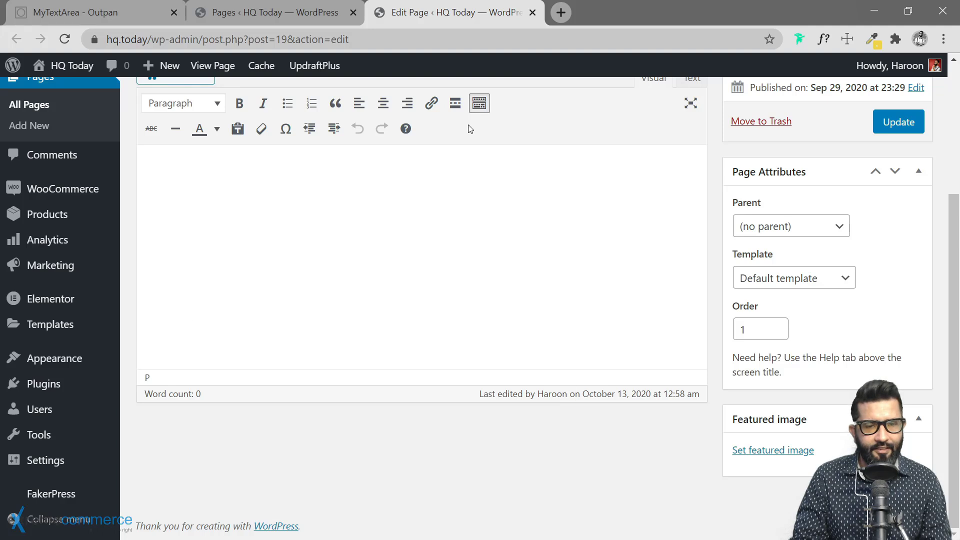
{"action": "left_click", "coordinate": [405, 369]}
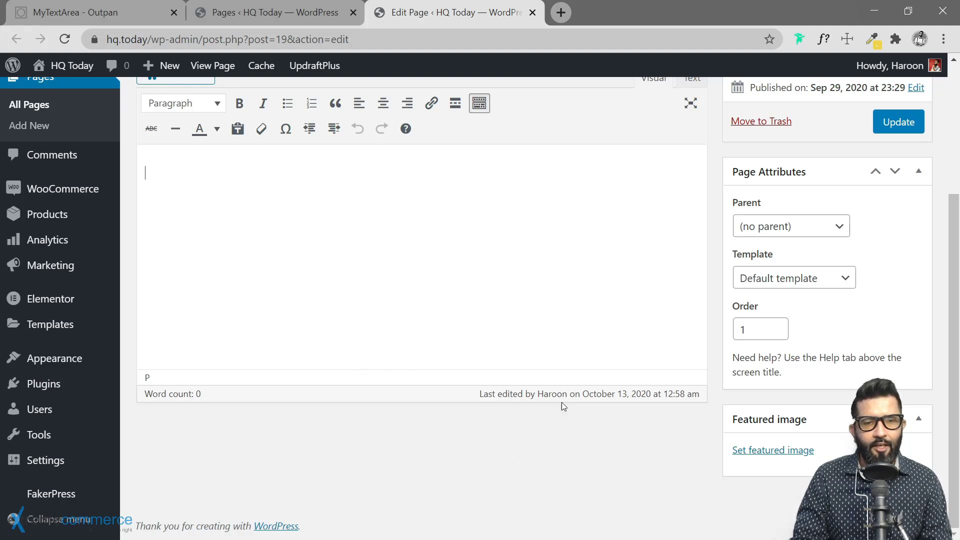
{"action": "scroll", "coordinate": [486, 243], "scroll_direction": "up", "scroll_amount": 3}
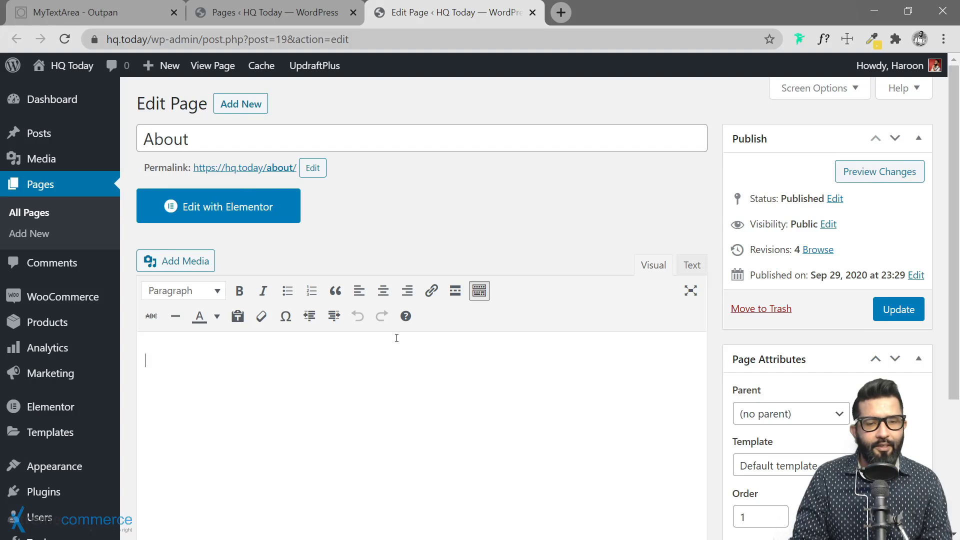
{"action": "scroll", "coordinate": [397, 338], "scroll_direction": "down", "scroll_amount": 3}
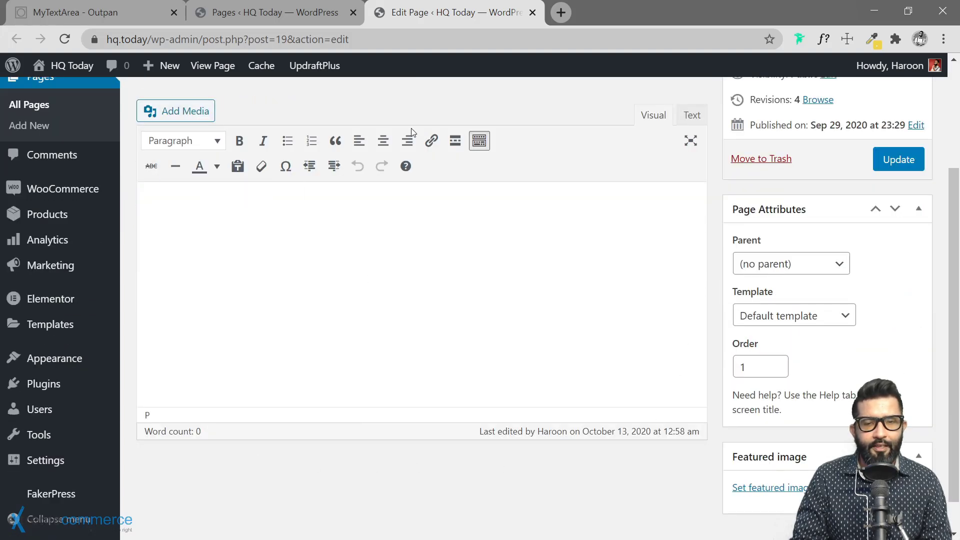
{"action": "left_click", "coordinate": [152, 260]}
{"action": "scroll", "coordinate": [400, 269], "scroll_direction": "up", "scroll_amount": 3}
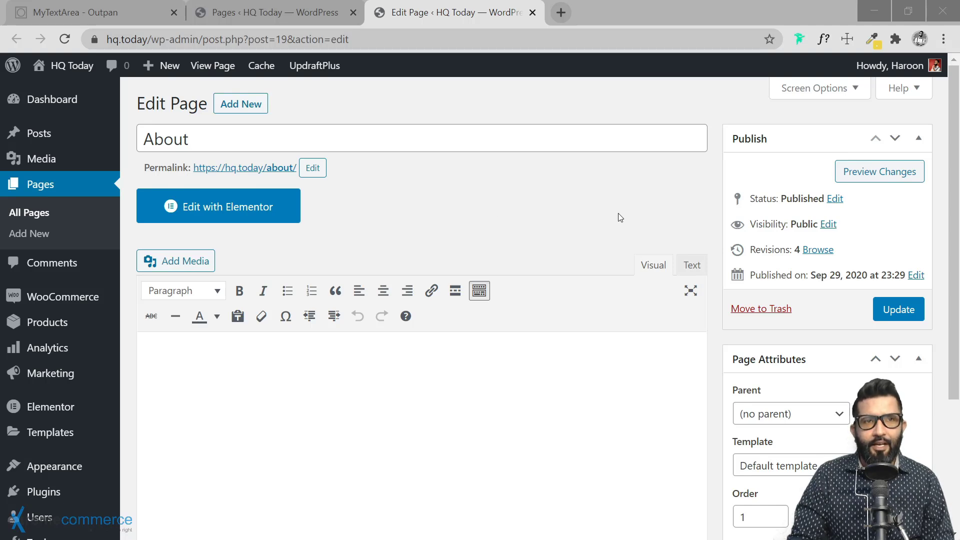
{"action": "scroll", "coordinate": [650, 199], "scroll_direction": "down", "scroll_amount": 3}
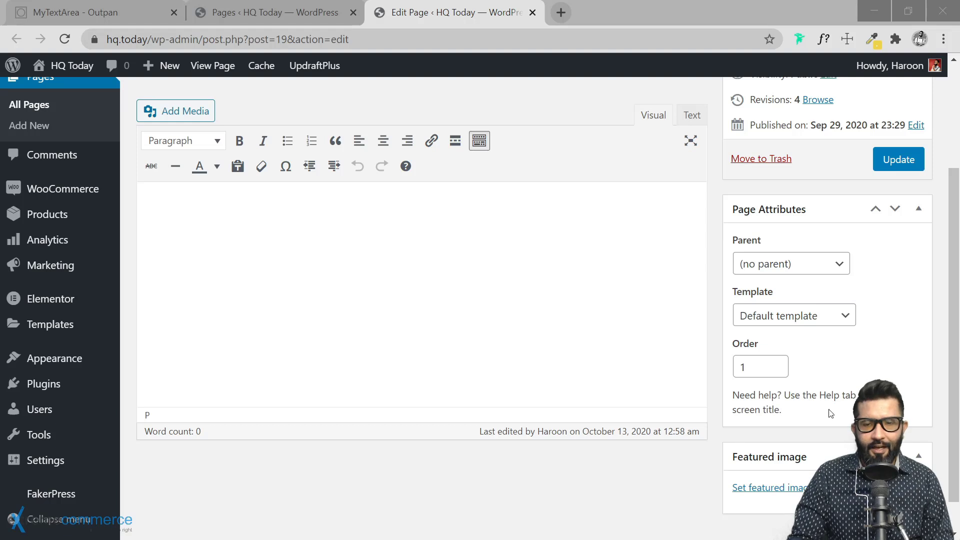
{"action": "scroll", "coordinate": [718, 231], "scroll_direction": "down", "scroll_amount": 1}
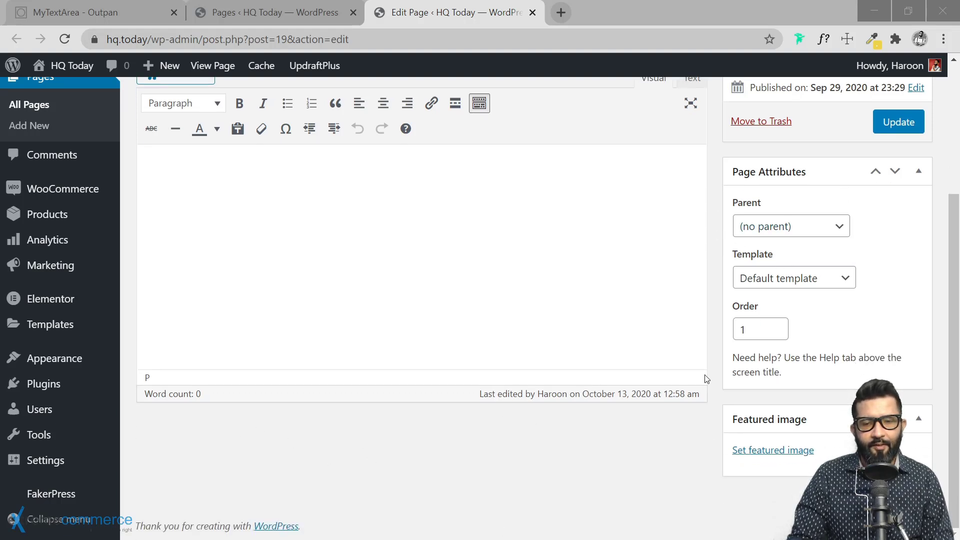
{"action": "scroll", "coordinate": [714, 307], "scroll_direction": "up", "scroll_amount": 5}
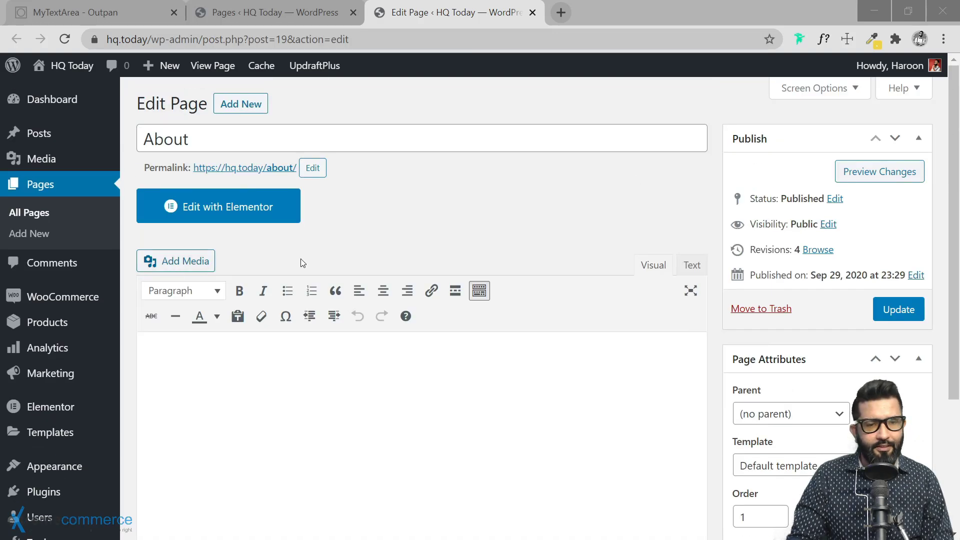
{"action": "scroll", "coordinate": [538, 345], "scroll_direction": "down", "scroll_amount": 5}
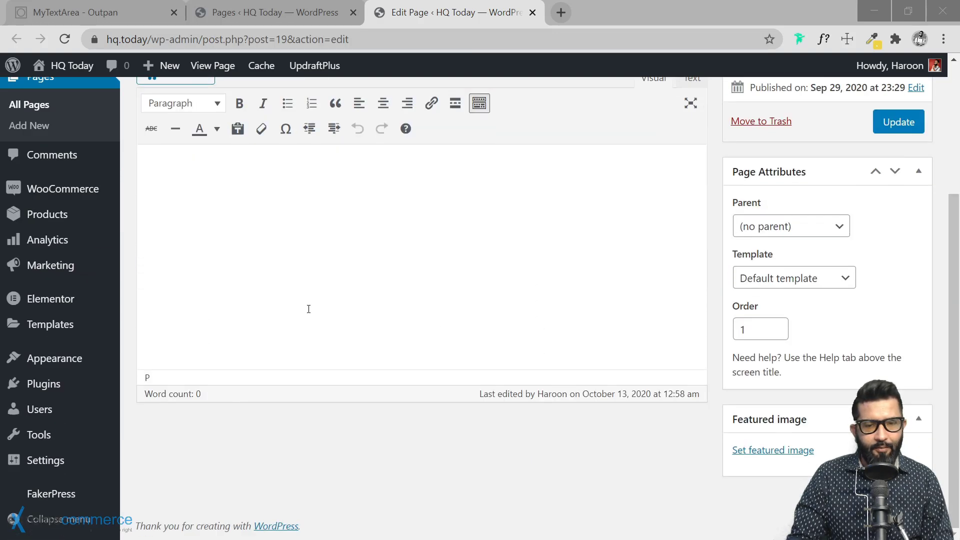
{"action": "scroll", "coordinate": [308, 308], "scroll_direction": "up", "scroll_amount": 5}
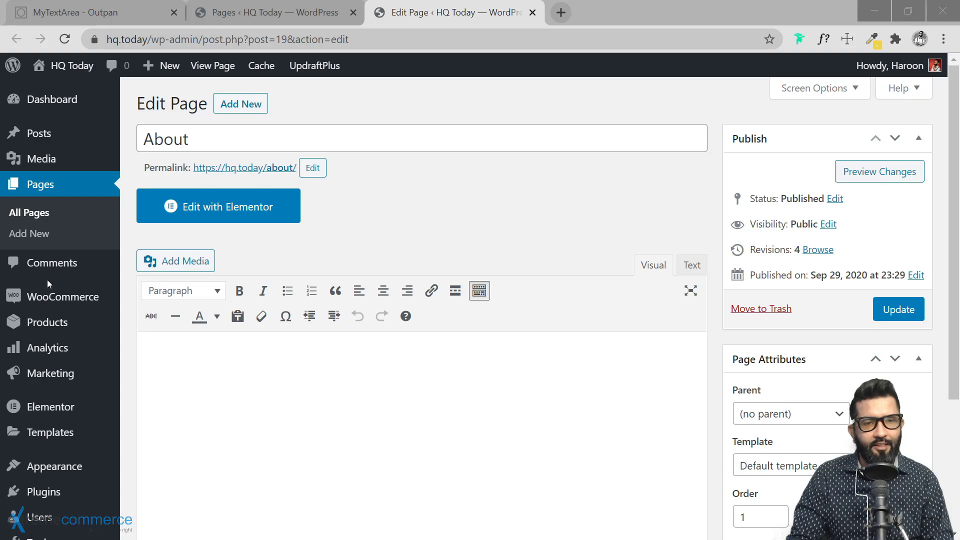
{"action": "scroll", "coordinate": [65, 397], "scroll_direction": "down", "scroll_amount": 1}
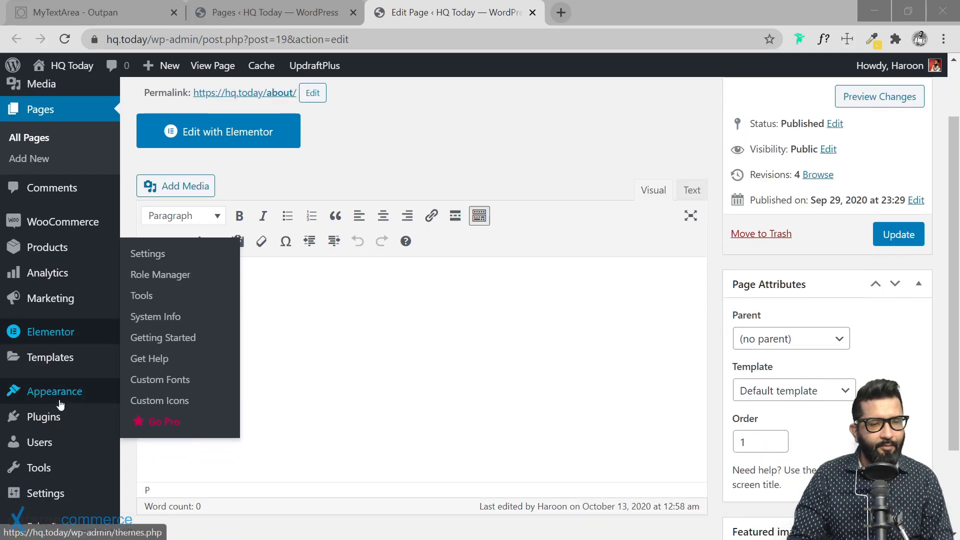
{"action": "mouse_move", "coordinate": [72, 396]}
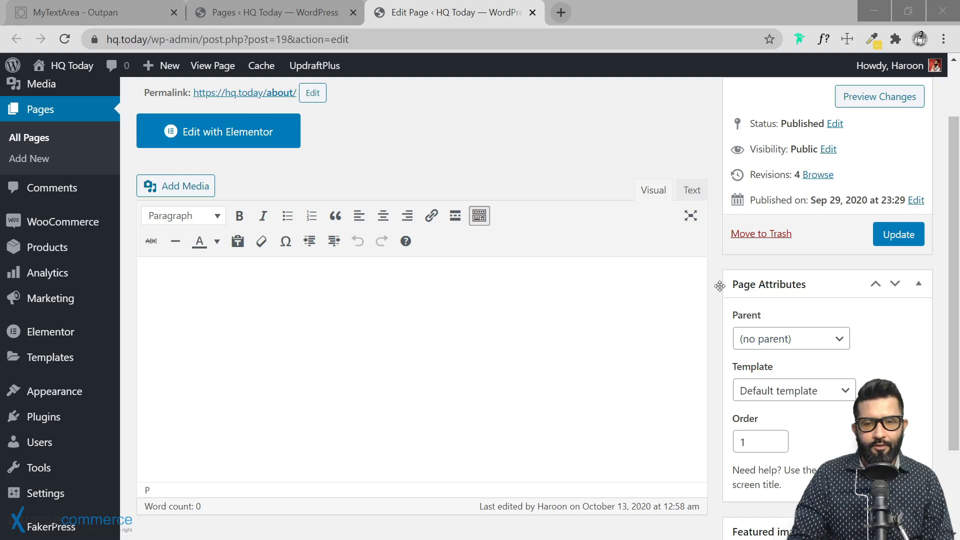
{"action": "scroll", "coordinate": [717, 283], "scroll_direction": "up", "scroll_amount": 2}
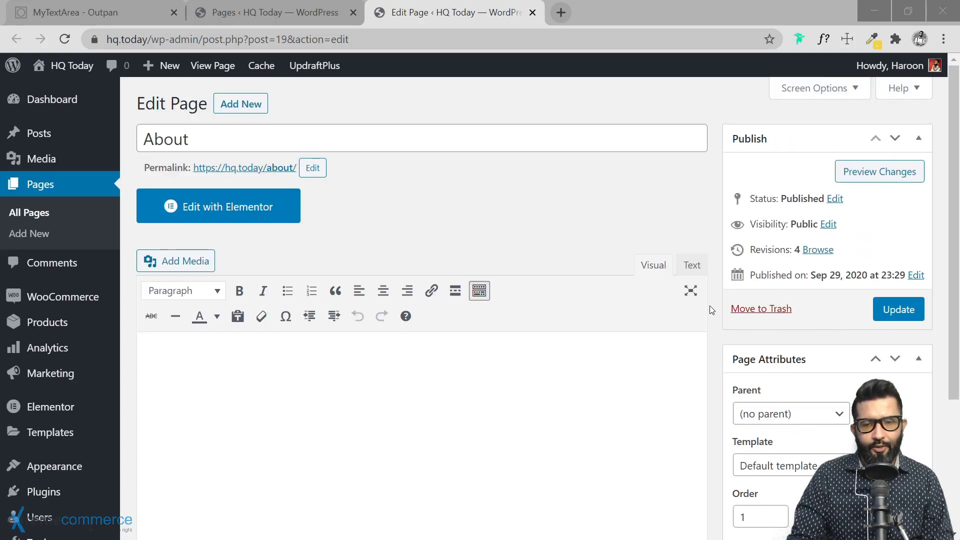
{"action": "scroll", "coordinate": [715, 313], "scroll_direction": "down", "scroll_amount": 2}
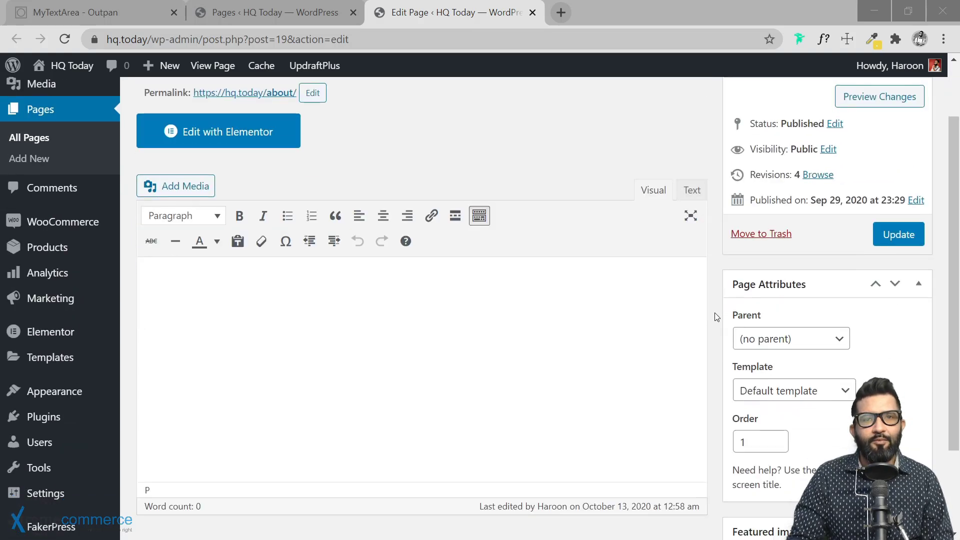
{"action": "scroll", "coordinate": [715, 313], "scroll_direction": "down", "scroll_amount": 2}
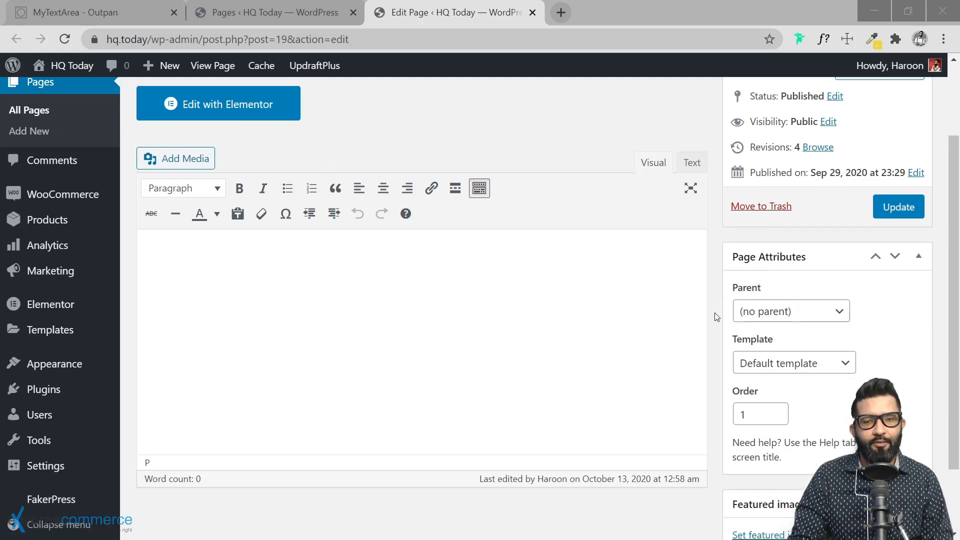
{"action": "scroll", "coordinate": [715, 313], "scroll_direction": "up", "scroll_amount": 4}
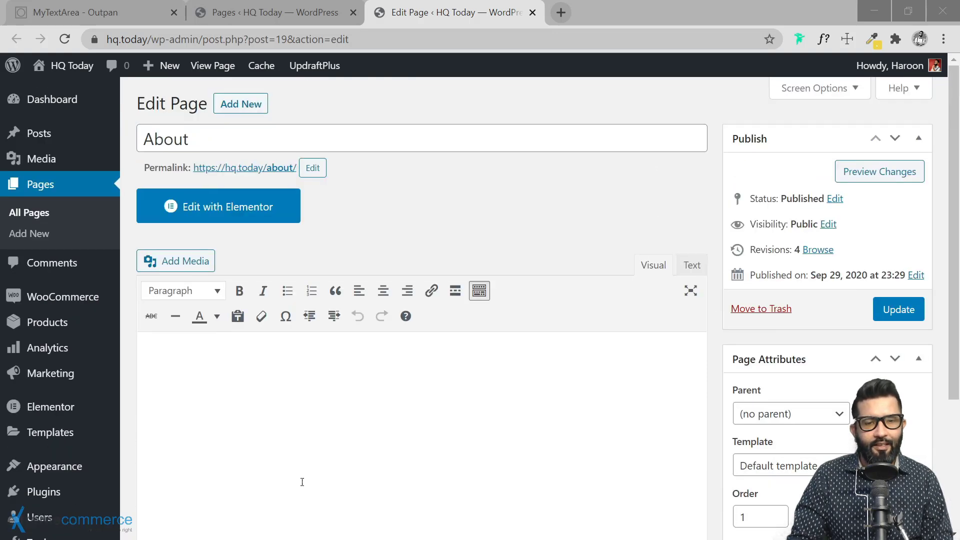
{"action": "scroll", "coordinate": [585, 347], "scroll_direction": "down", "scroll_amount": 5}
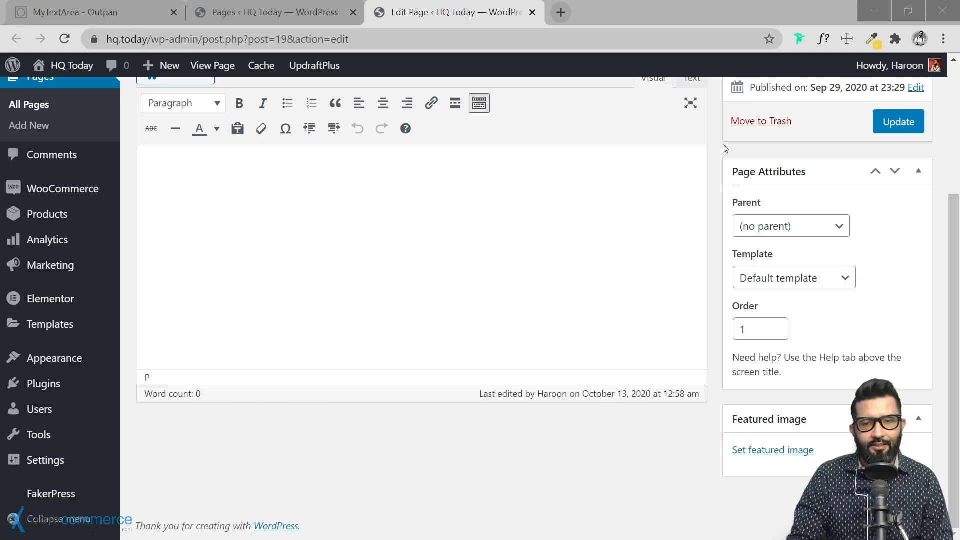
{"action": "scroll", "coordinate": [733, 213], "scroll_direction": "up", "scroll_amount": 5}
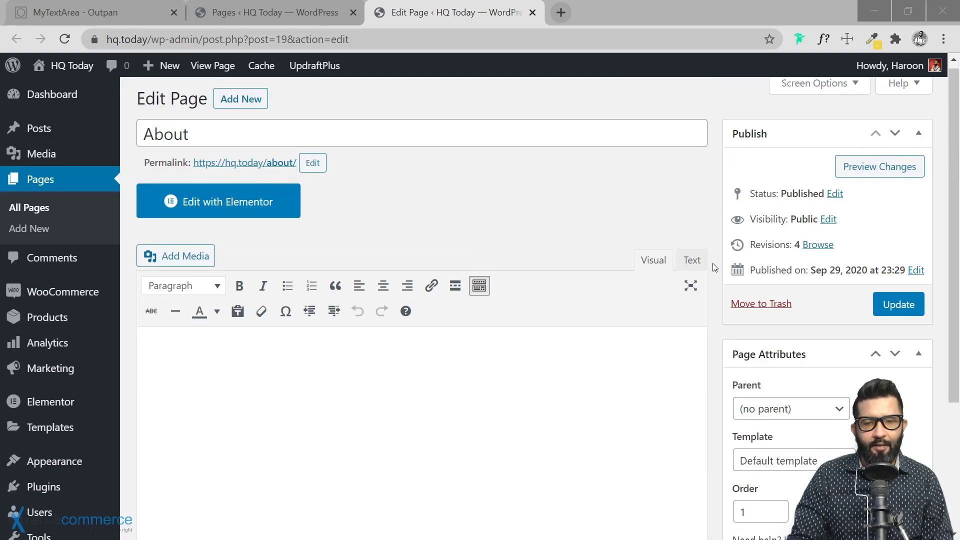
{"action": "scroll", "coordinate": [716, 300], "scroll_direction": "down", "scroll_amount": 5}
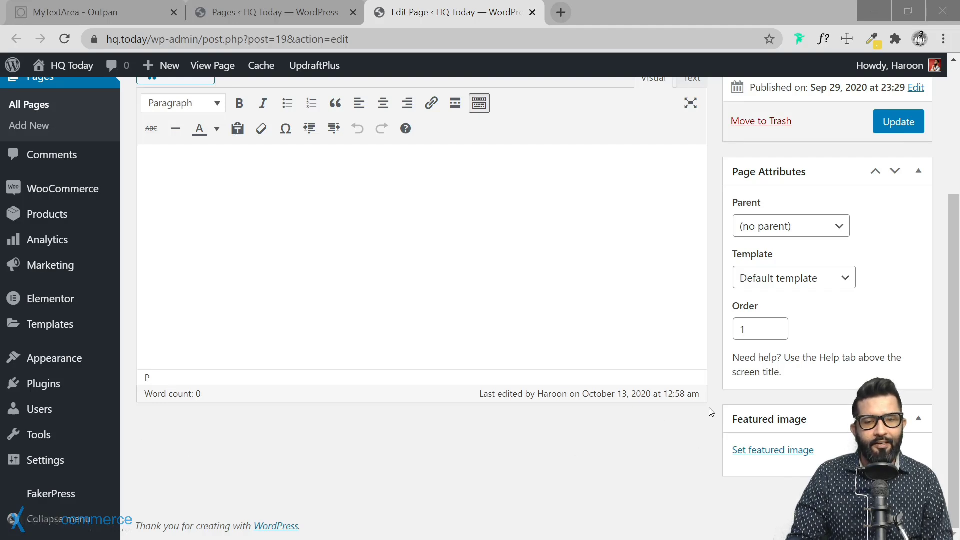
{"action": "scroll", "coordinate": [720, 400], "scroll_direction": "up", "scroll_amount": 4}
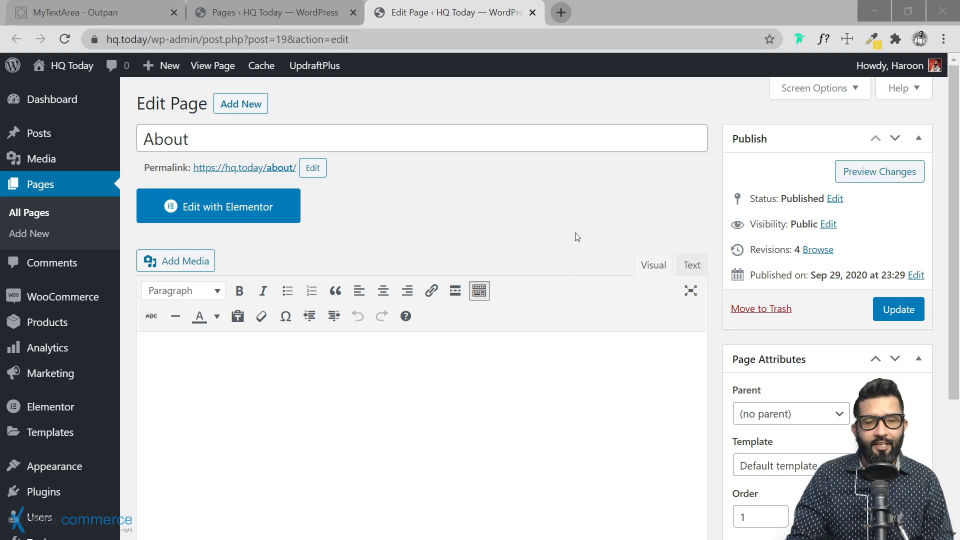
{"action": "scroll", "coordinate": [662, 257], "scroll_direction": "down", "scroll_amount": 3}
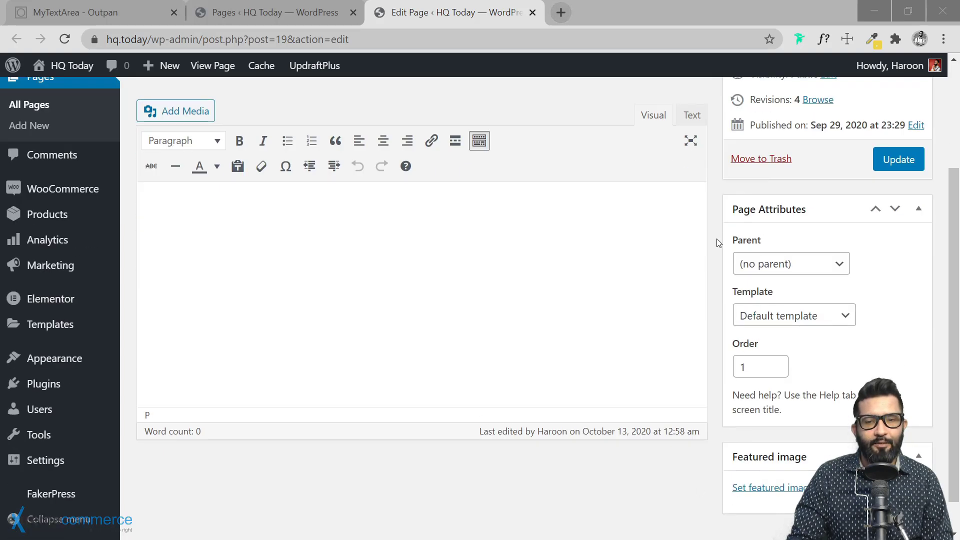
{"action": "scroll", "coordinate": [715, 235], "scroll_direction": "up", "scroll_amount": 3}
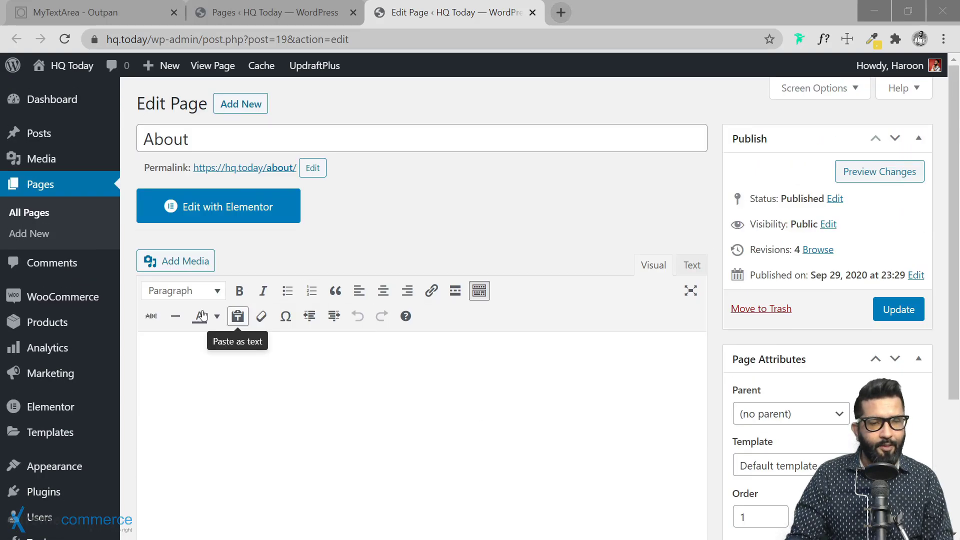
Step: Open the theme customizer in a new browser tab, inspect its site preview's Archives heading, and return to the About page editor
{"action": "mouse_move", "coordinate": [80, 457]}
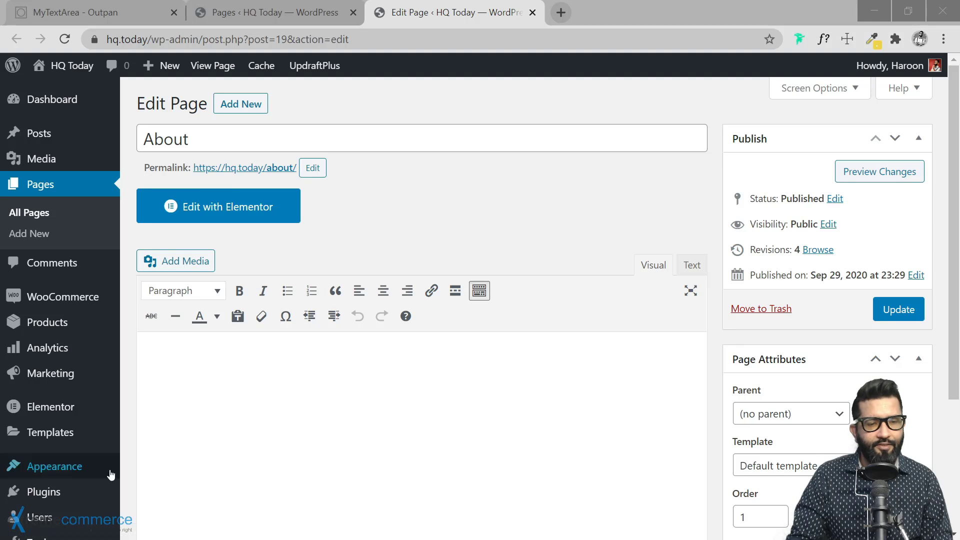
{"action": "right_click", "coordinate": [136, 478]}
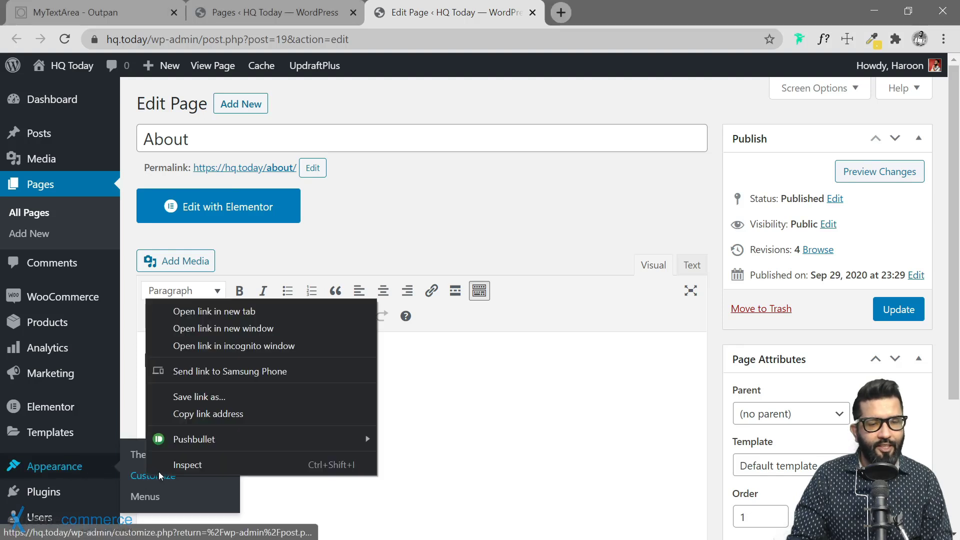
{"action": "left_click", "coordinate": [200, 311]}
{"action": "left_click", "coordinate": [626, 12]}
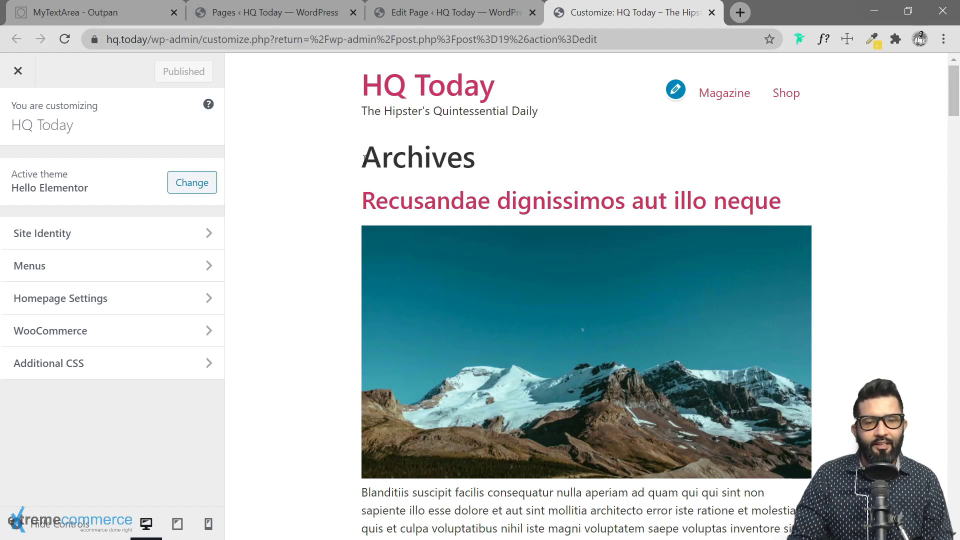
{"action": "left_click_drag", "start_coordinate": [363, 159], "coordinate": [476, 160]}
{"action": "left_click", "coordinate": [487, 164]}
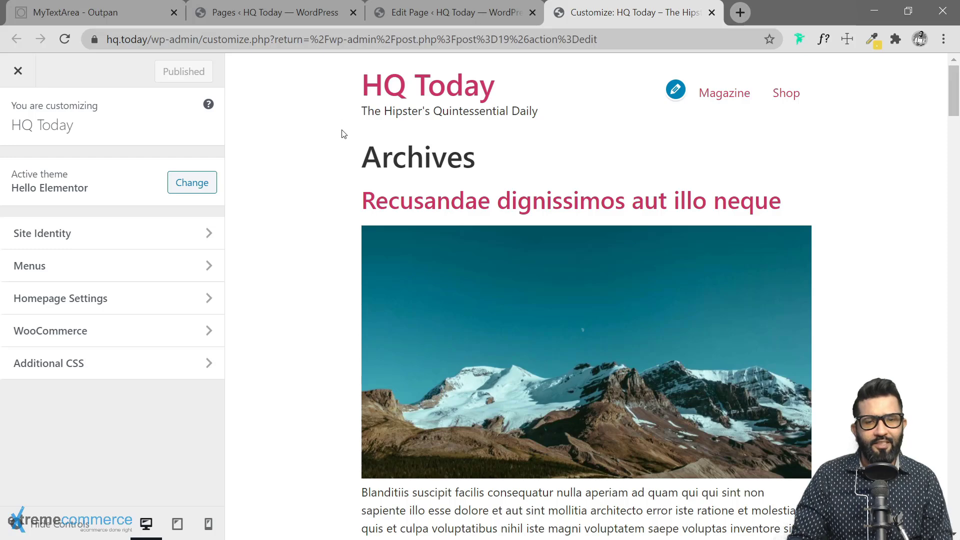
{"action": "left_click", "coordinate": [440, 15]}
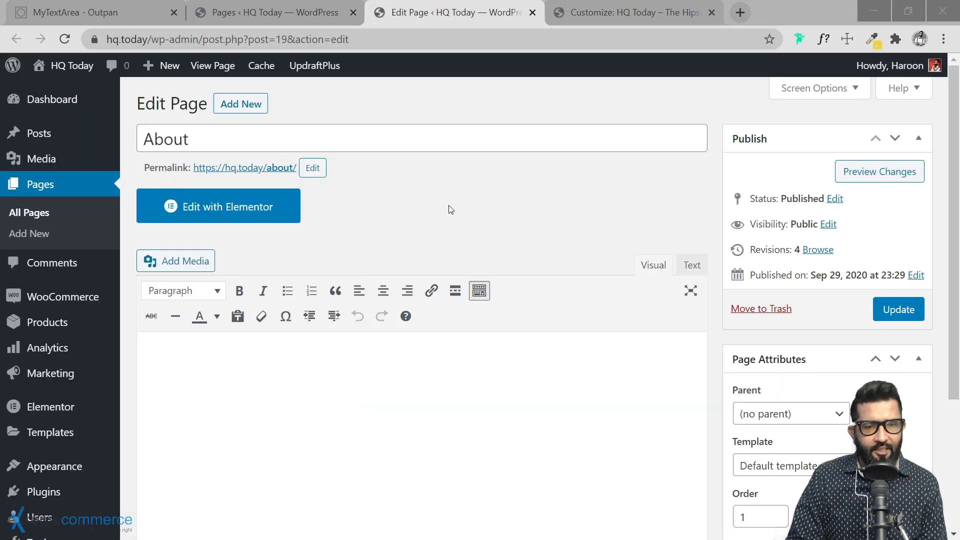
Step: Review the admin menu's WooCommerce, Products and Appearance entries, and take another look at the customizer's options for the active theme
{"action": "mouse_move", "coordinate": [117, 296]}
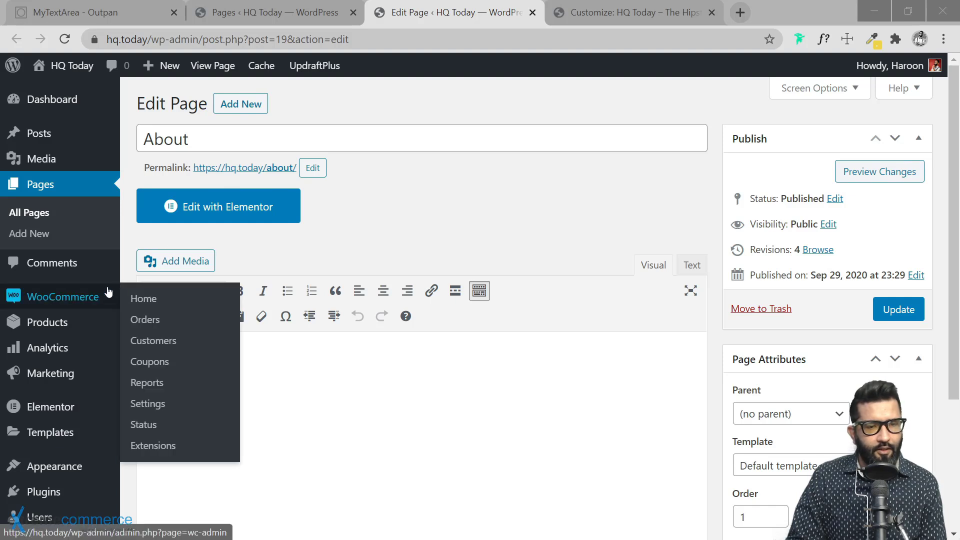
{"action": "scroll", "coordinate": [82, 300], "scroll_direction": "down", "scroll_amount": 1}
{"action": "mouse_move", "coordinate": [71, 338]}
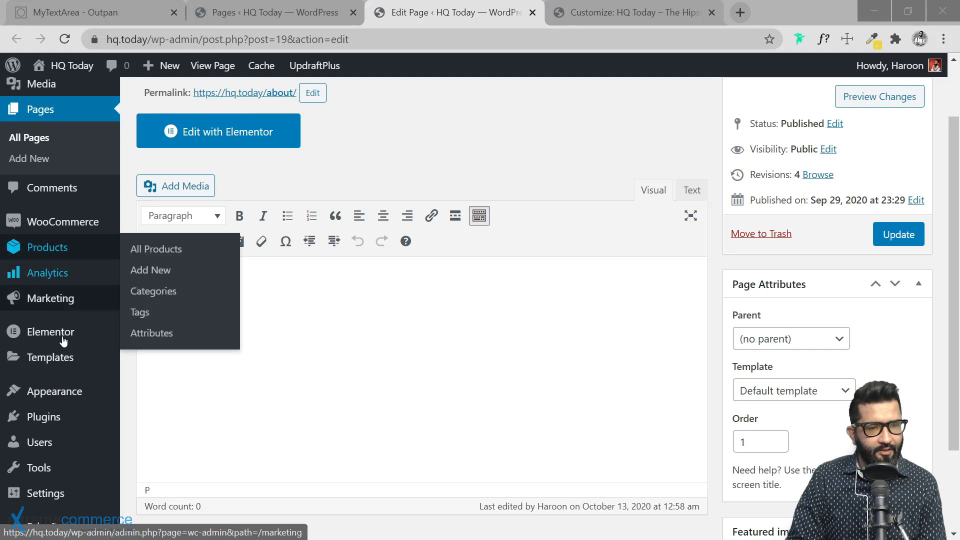
{"action": "mouse_move", "coordinate": [64, 397]}
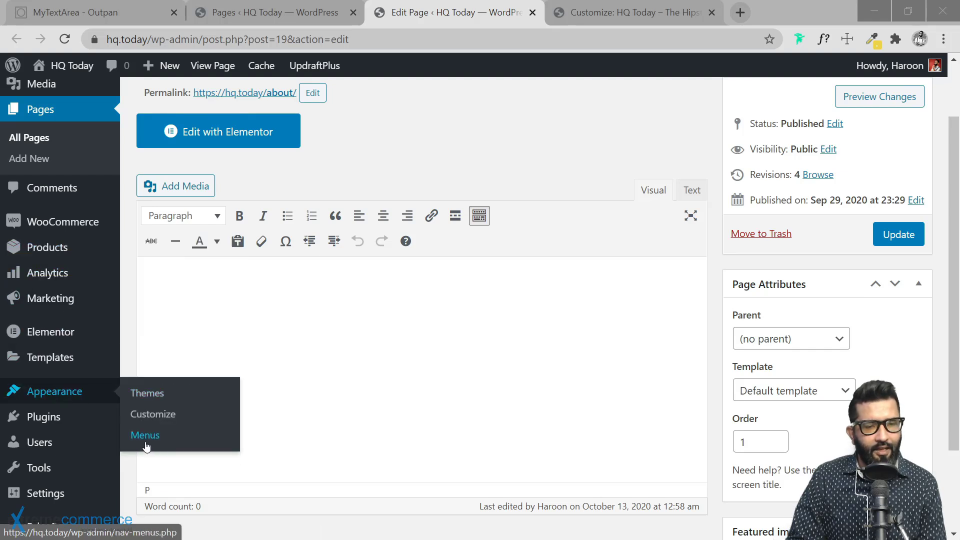
{"action": "scroll", "coordinate": [50, 440], "scroll_direction": "down", "scroll_amount": 2}
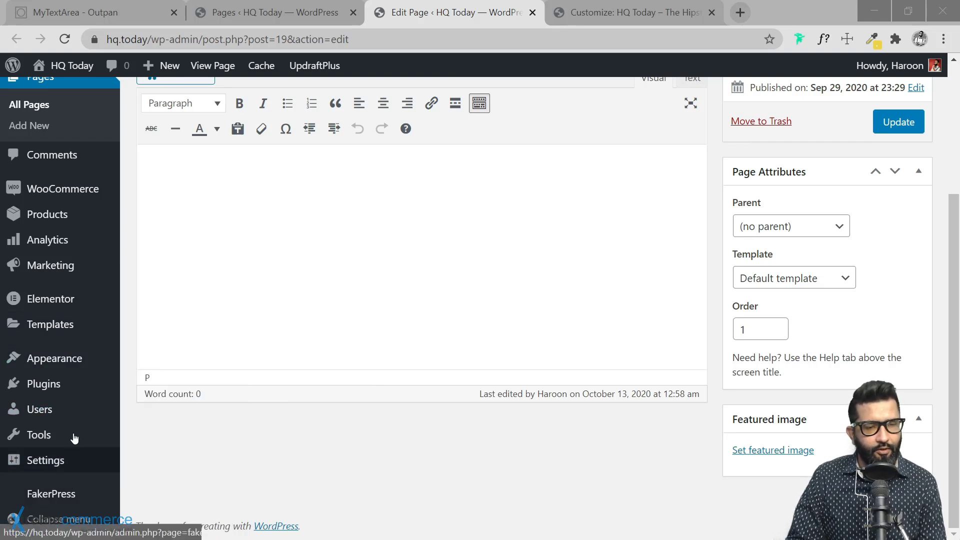
{"action": "scroll", "coordinate": [86, 300], "scroll_direction": "up", "scroll_amount": 2}
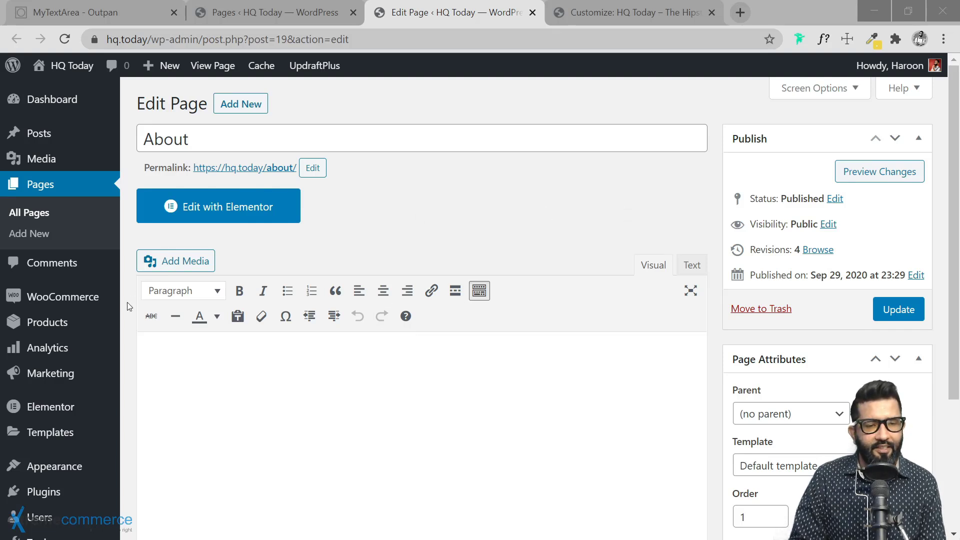
{"action": "scroll", "coordinate": [125, 309], "scroll_direction": "down", "scroll_amount": 4}
{"action": "scroll", "coordinate": [125, 309], "scroll_direction": "up", "scroll_amount": 4}
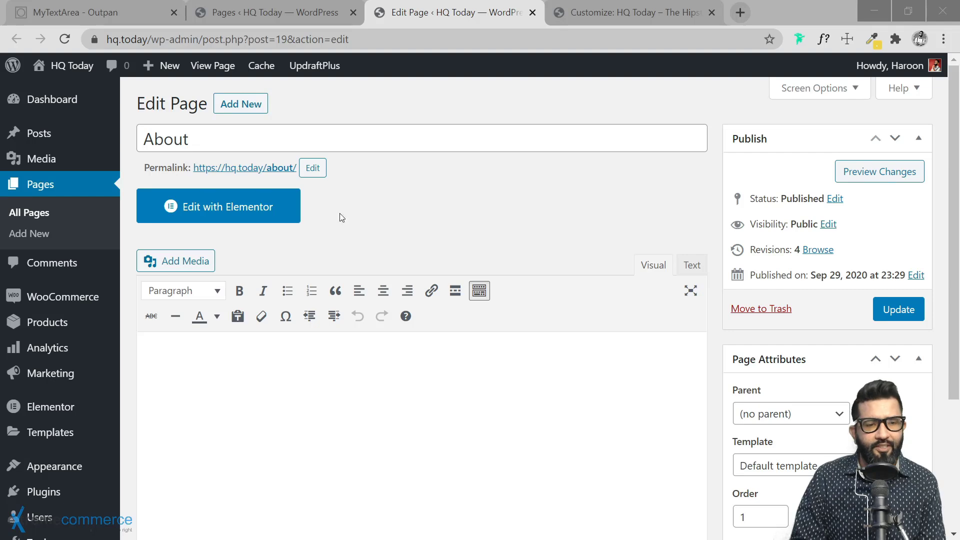
{"action": "left_click", "coordinate": [604, 14]}
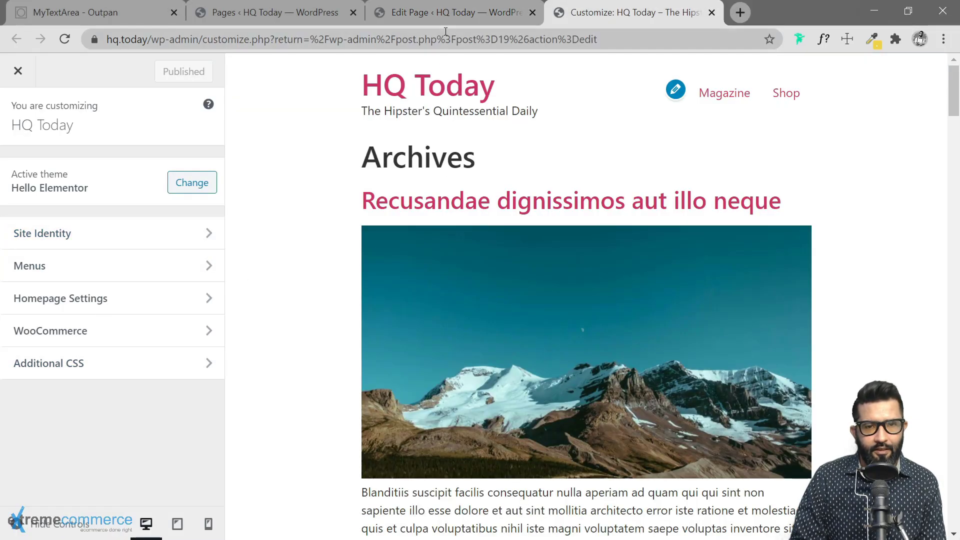
{"action": "left_click", "coordinate": [456, 14]}
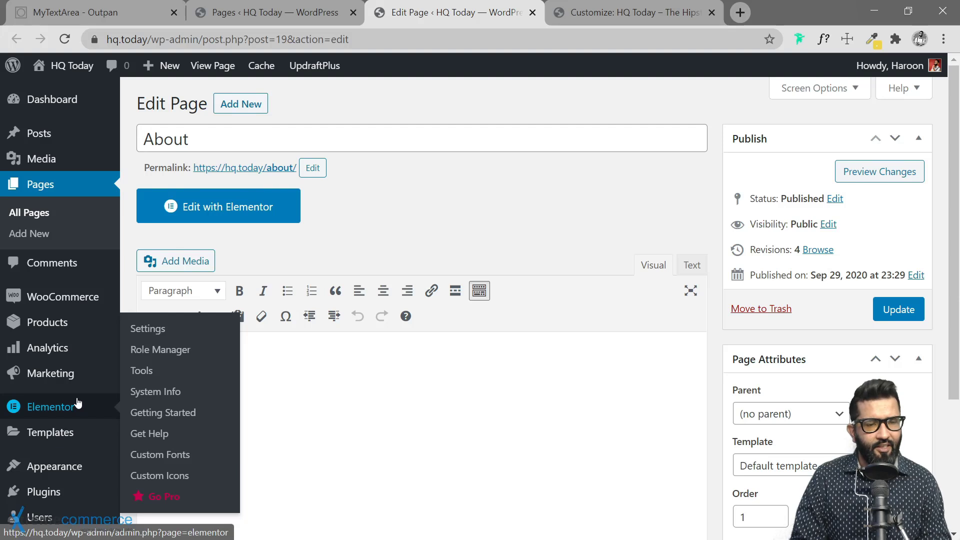
Step: Go to the site's installed themes and open the screen for adding a new theme
{"action": "mouse_move", "coordinate": [79, 462]}
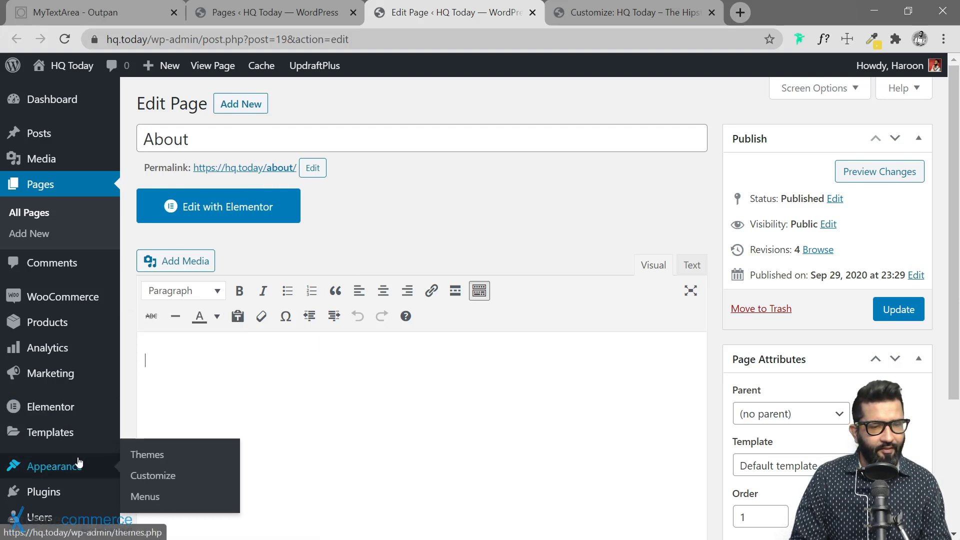
{"action": "left_click", "coordinate": [139, 455]}
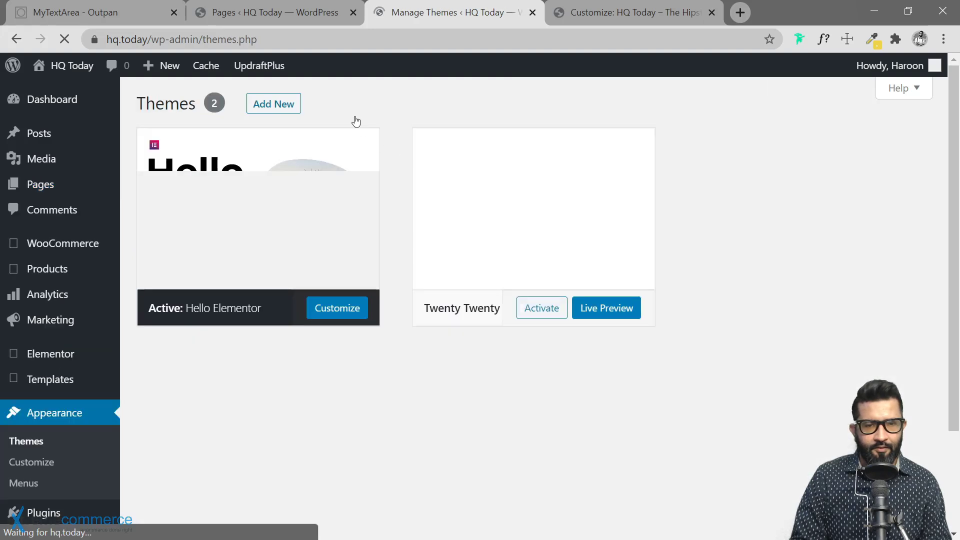
{"action": "left_click", "coordinate": [278, 104]}
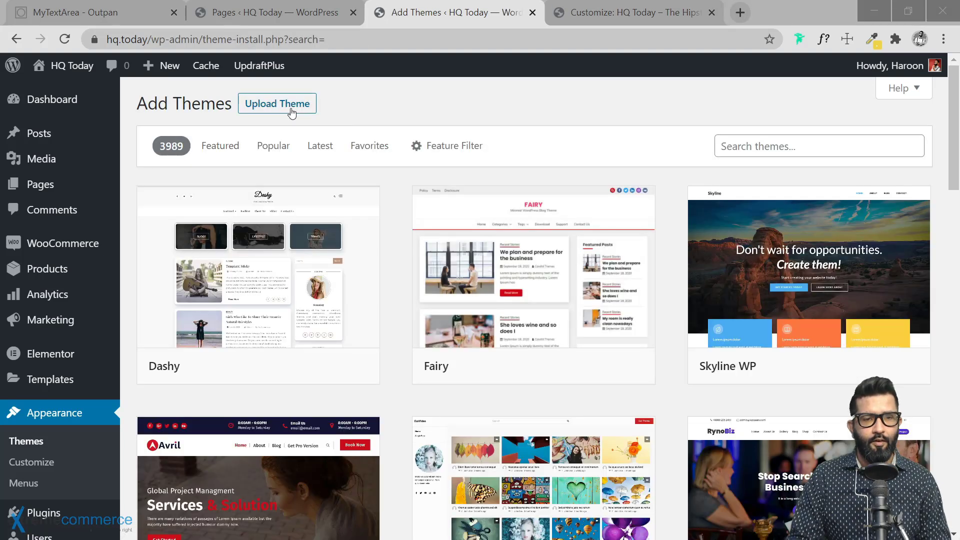
Step: Upload the theme file kadence.zip and install it, closing the customizer's browser tab meanwhile
{"action": "left_click", "coordinate": [308, 108]}
{"action": "left_click", "coordinate": [436, 239]}
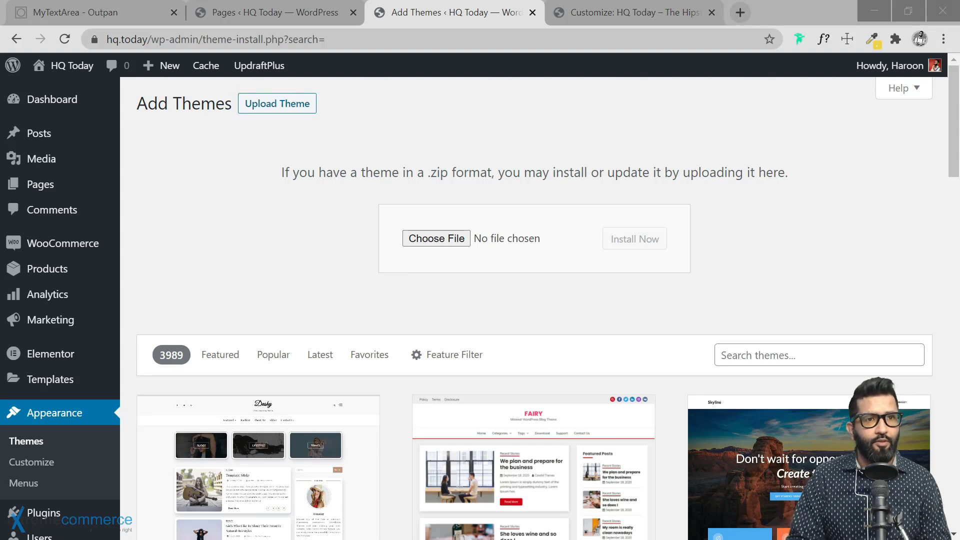
{"action": "left_click_drag", "start_coordinate": [537, 0], "coordinate": [432, 238]}
{"action": "left_click", "coordinate": [634, 239]}
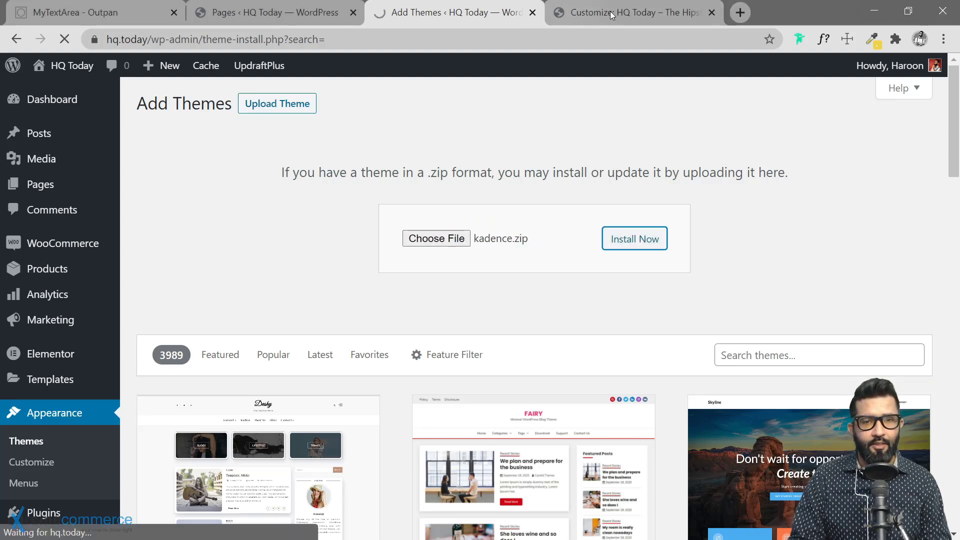
{"action": "left_click", "coordinate": [712, 12]}
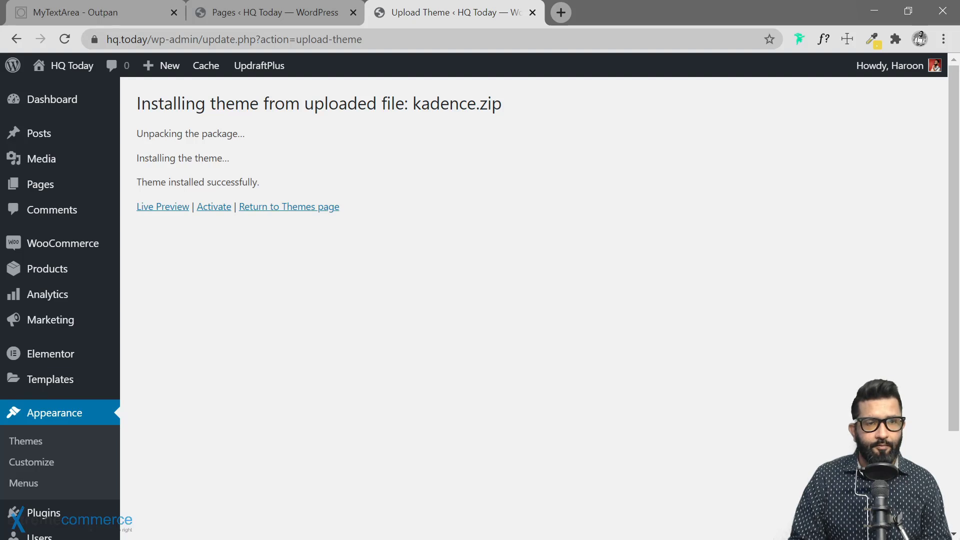
Step: Activate the uploaded Kadence theme and update it to the new version
{"action": "left_click", "coordinate": [205, 214]}
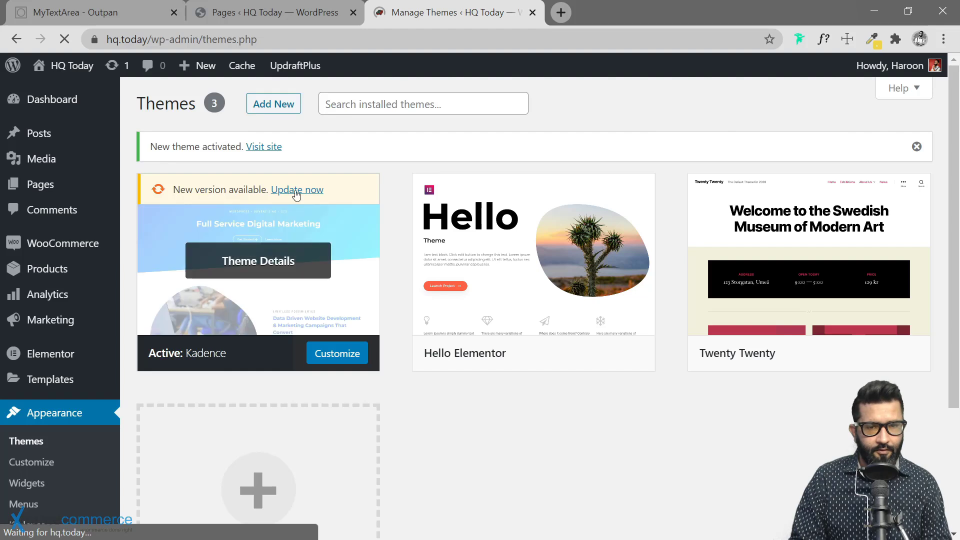
{"action": "left_click", "coordinate": [297, 193]}
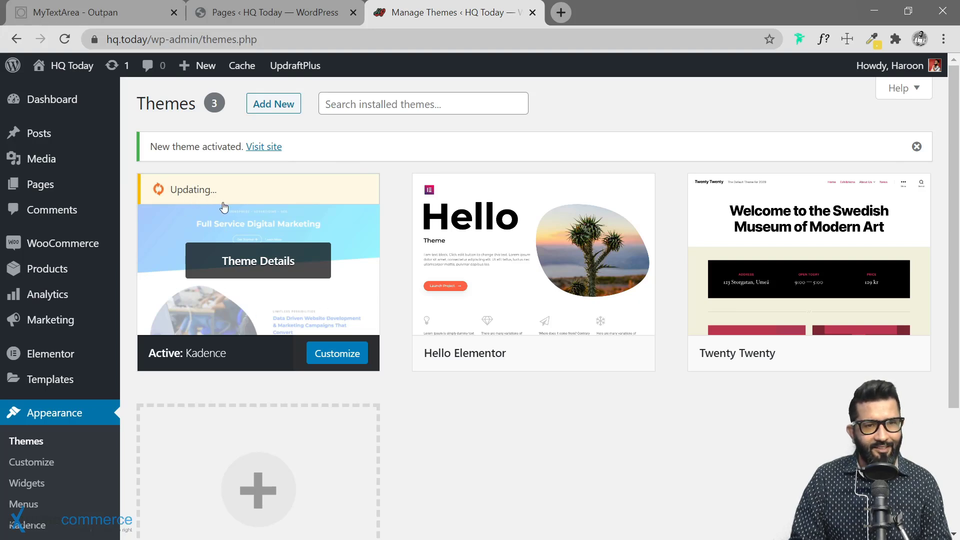
Step: Open the customizer for the Kadence theme, and open the About page for editing in a separate browser tab
{"action": "left_click", "coordinate": [318, 345]}
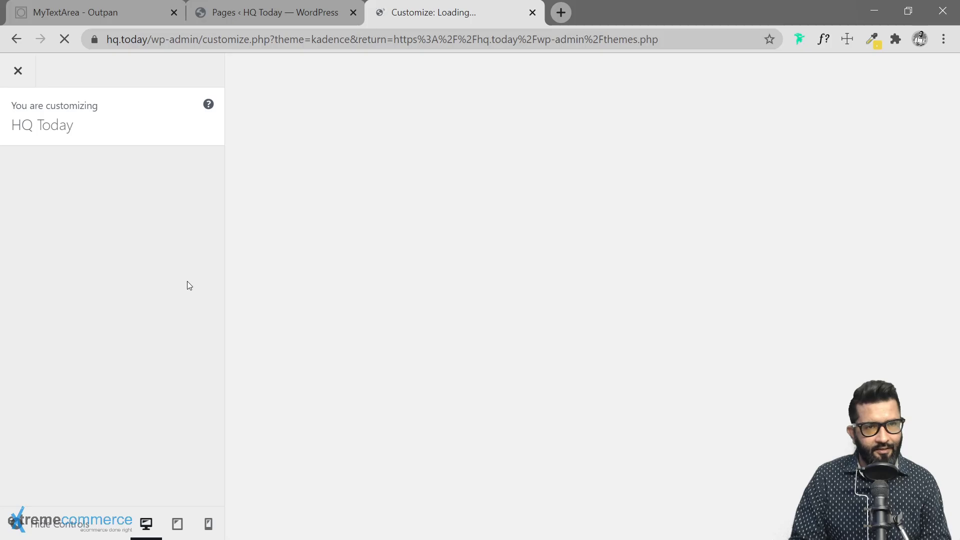
{"action": "left_click", "coordinate": [297, 17]}
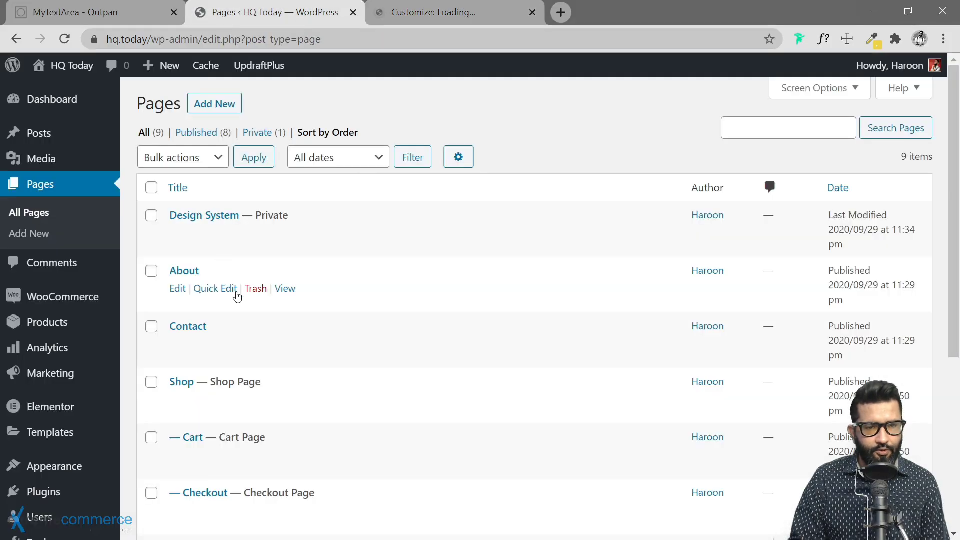
{"action": "right_click", "coordinate": [179, 294]}
{"action": "left_click", "coordinate": [210, 300]}
{"action": "left_click", "coordinate": [428, 12]}
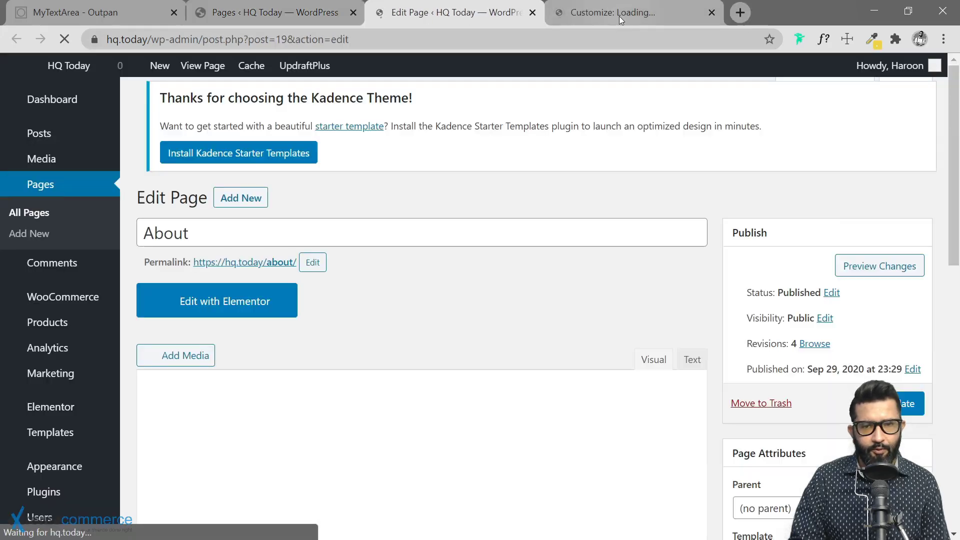
{"action": "left_click", "coordinate": [619, 14]}
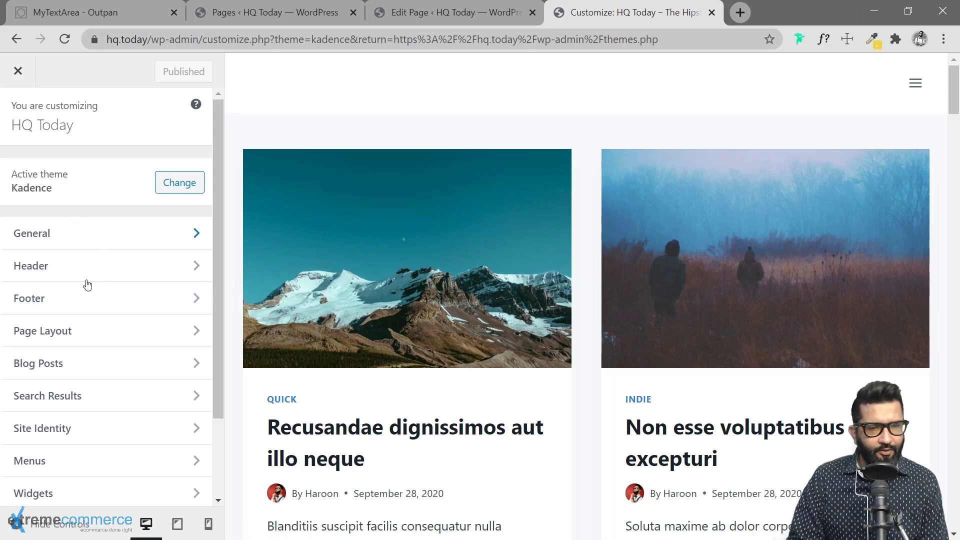
Step: Review the customizer's sections for Kadence, then check the Widgets section against the blog page preview down to its footer
{"action": "scroll", "coordinate": [153, 299], "scroll_direction": "down", "scroll_amount": 2}
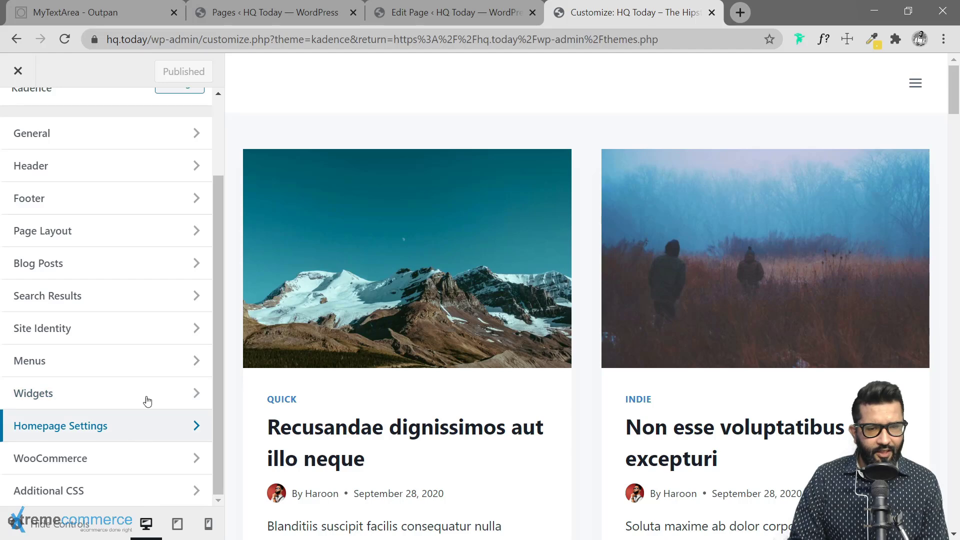
{"action": "scroll", "coordinate": [120, 240], "scroll_direction": "up", "scroll_amount": 2}
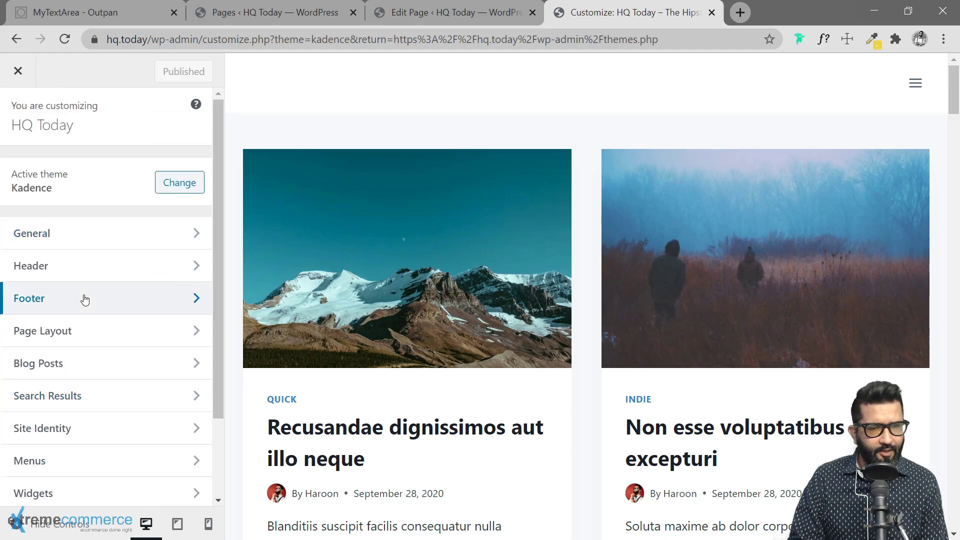
{"action": "scroll", "coordinate": [81, 298], "scroll_direction": "down", "scroll_amount": 2}
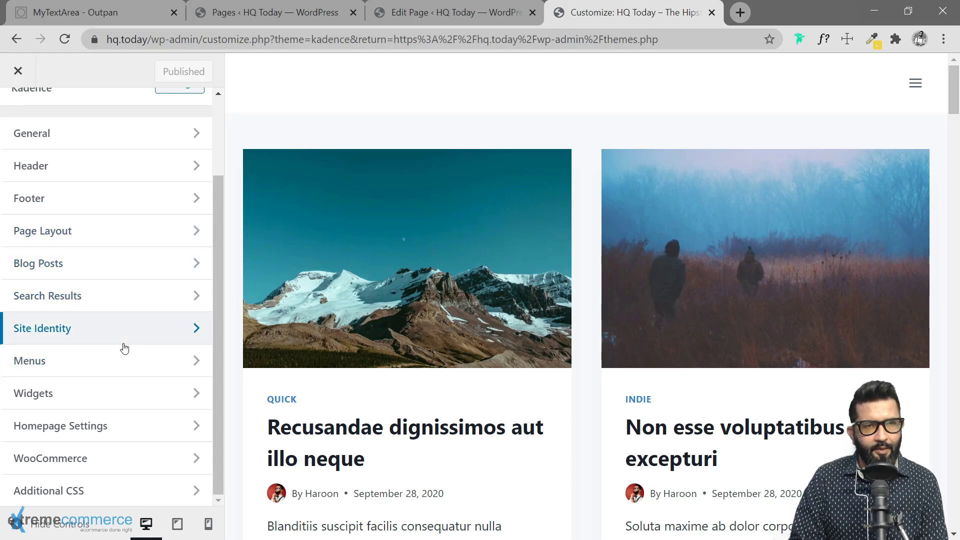
{"action": "left_click", "coordinate": [102, 394]}
{"action": "scroll", "coordinate": [673, 289], "scroll_direction": "down", "scroll_amount": 20}
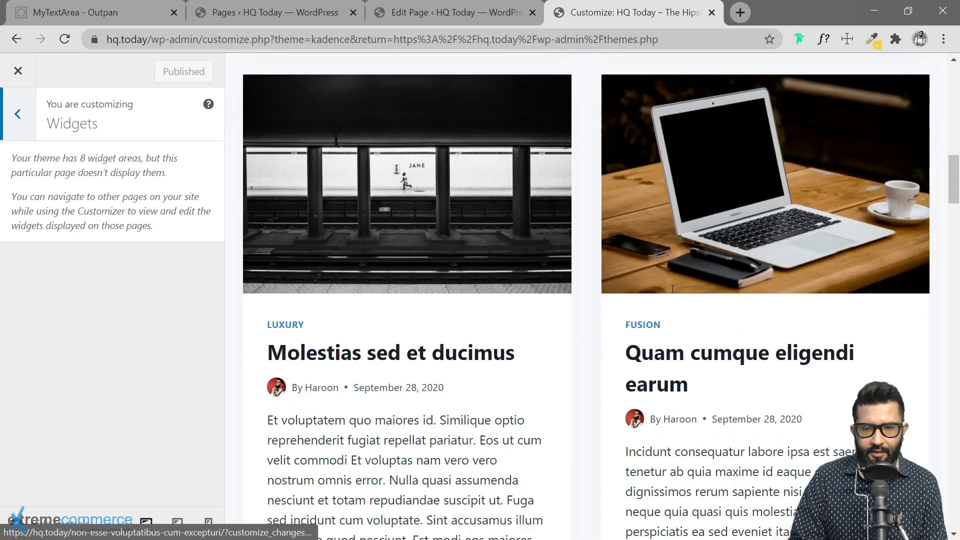
{"action": "scroll", "coordinate": [673, 289], "scroll_direction": "down", "scroll_amount": 15}
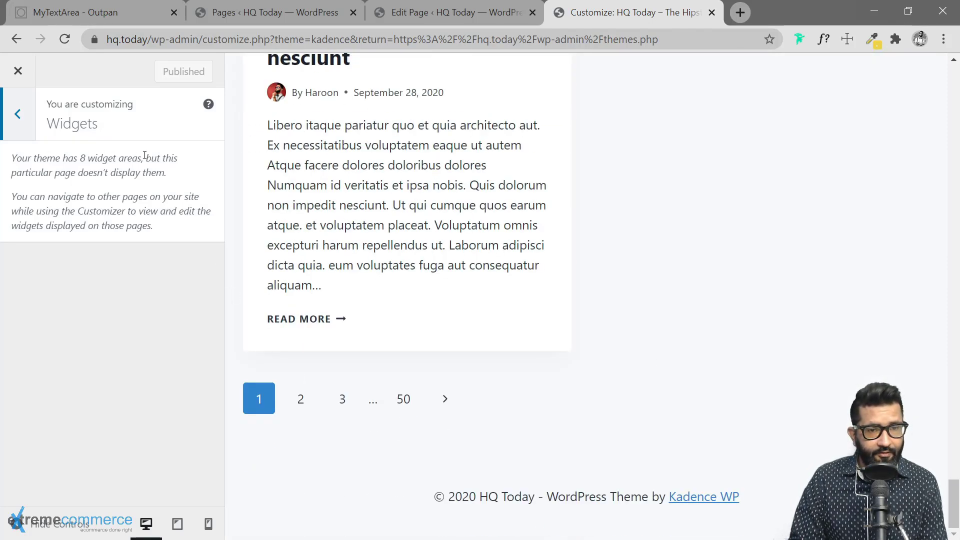
{"action": "left_click", "coordinate": [18, 115]}
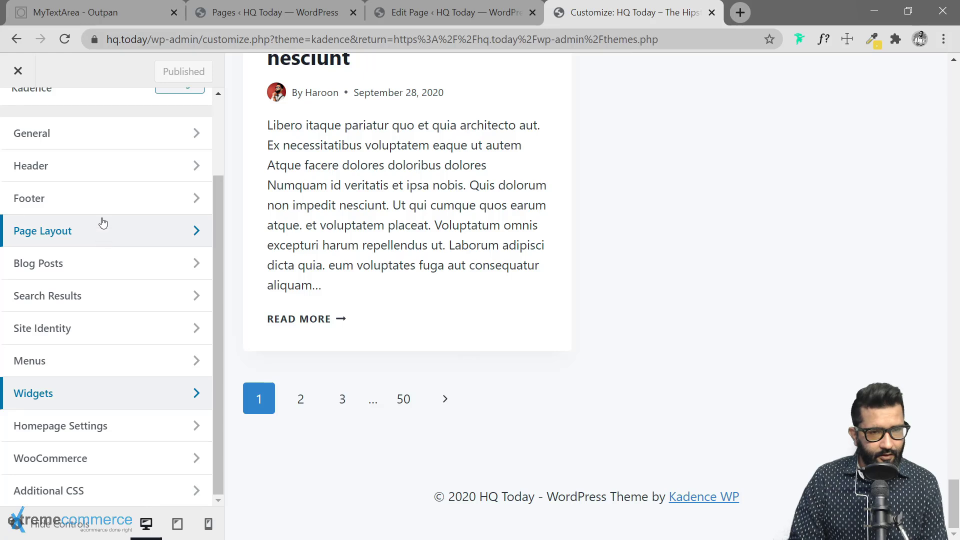
Step: Place Widget 1, Widget 2 and Widget 3 in the three columns of the footer's middle row
{"action": "left_click", "coordinate": [95, 199]}
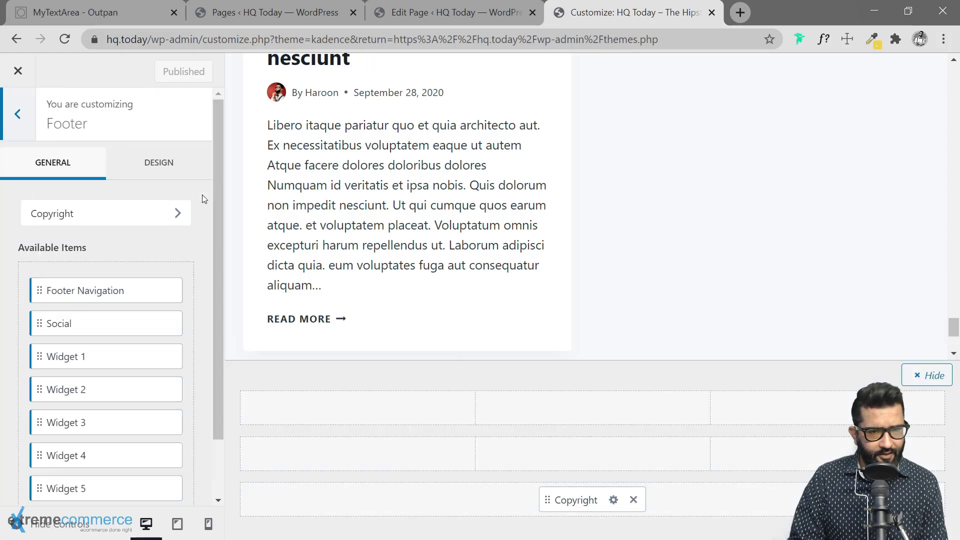
{"action": "scroll", "coordinate": [124, 241], "scroll_direction": "down", "scroll_amount": 3}
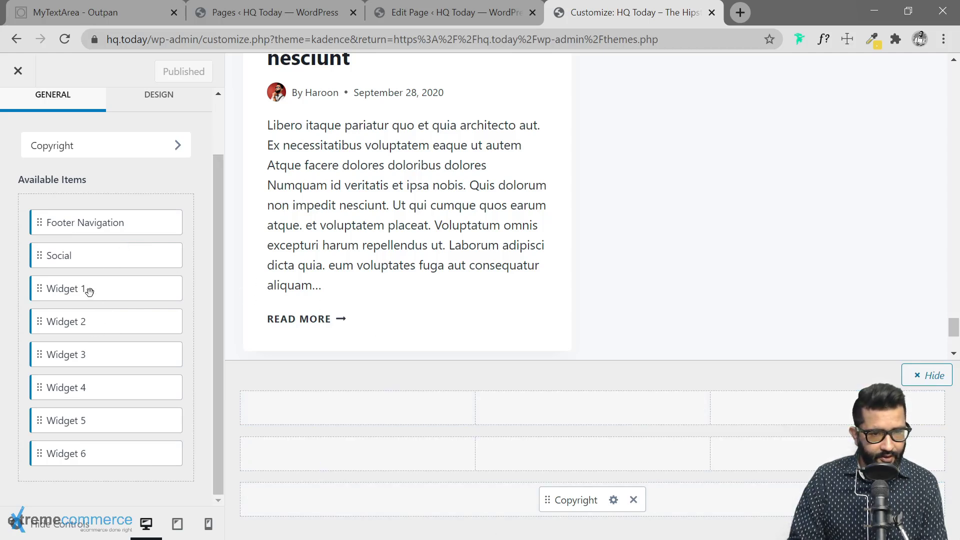
{"action": "left_click_drag", "start_coordinate": [89, 291], "coordinate": [362, 455]}
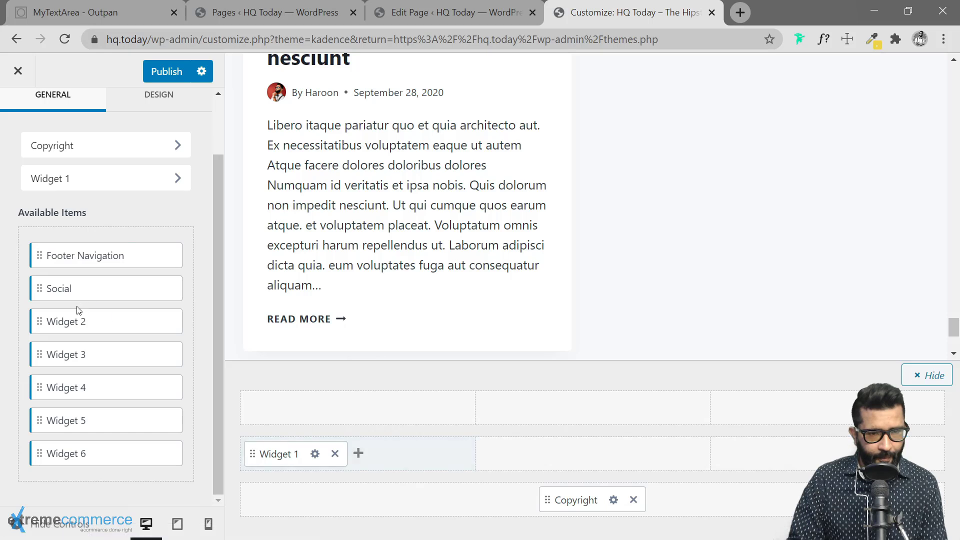
{"action": "left_click_drag", "start_coordinate": [71, 316], "coordinate": [555, 454]}
{"action": "left_click_drag", "start_coordinate": [73, 355], "coordinate": [830, 456]}
{"action": "scroll", "coordinate": [51, 150], "scroll_direction": "up", "scroll_amount": 3}
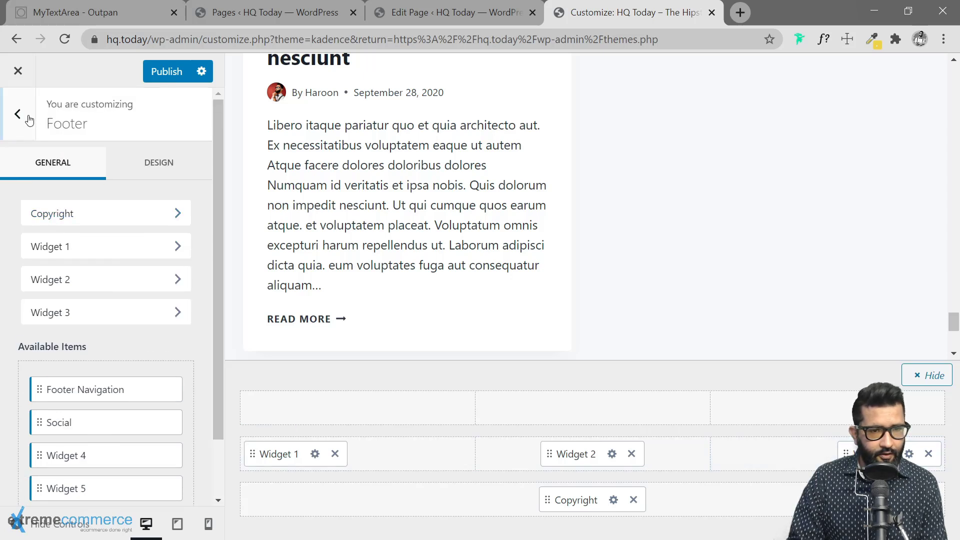
{"action": "left_click", "coordinate": [16, 115]}
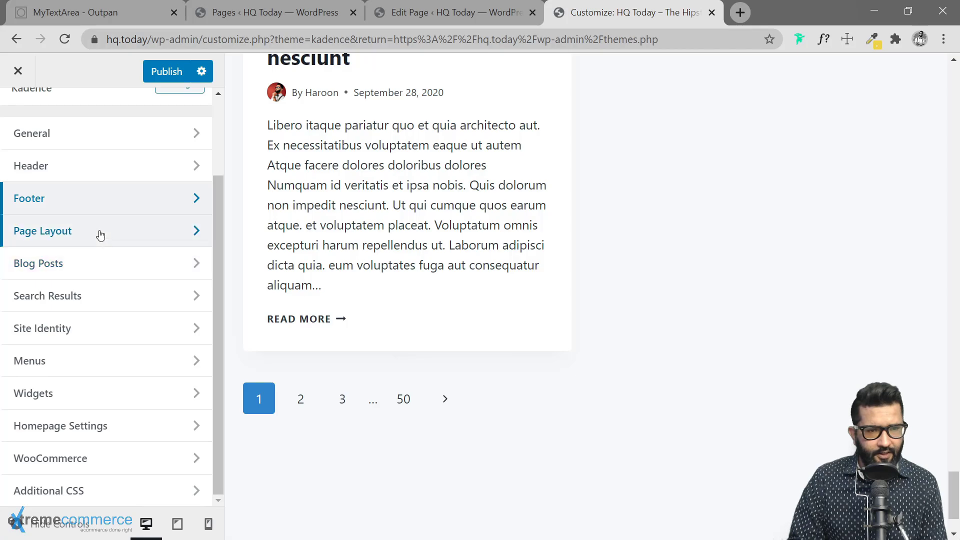
Step: Set the Default Page Layout to Right Sidebar in the Page Layout settings and publish the changes
{"action": "left_click", "coordinate": [204, 236]}
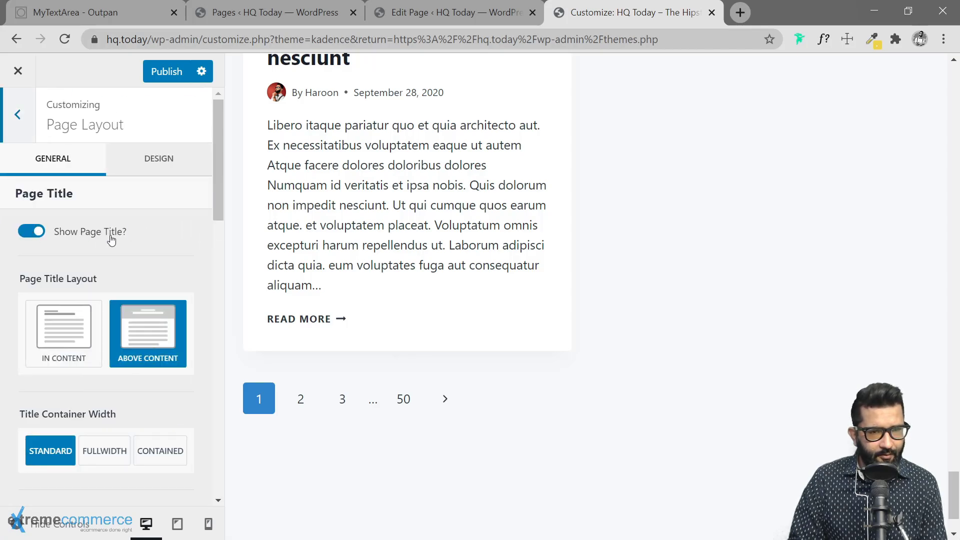
{"action": "scroll", "coordinate": [390, 237], "scroll_direction": "up", "scroll_amount": 15}
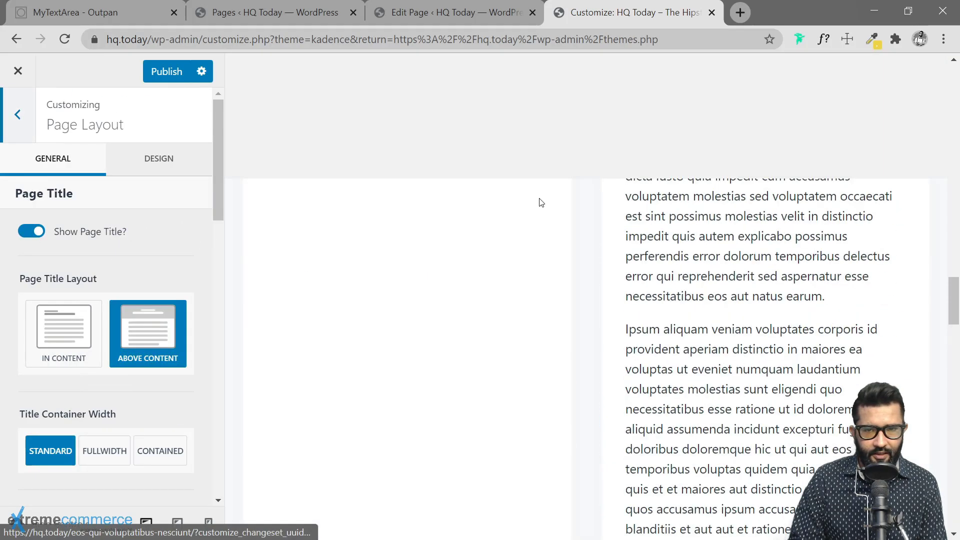
{"action": "scroll", "coordinate": [651, 193], "scroll_direction": "up", "scroll_amount": 15}
{"action": "scroll", "coordinate": [76, 378], "scroll_direction": "down", "scroll_amount": 6}
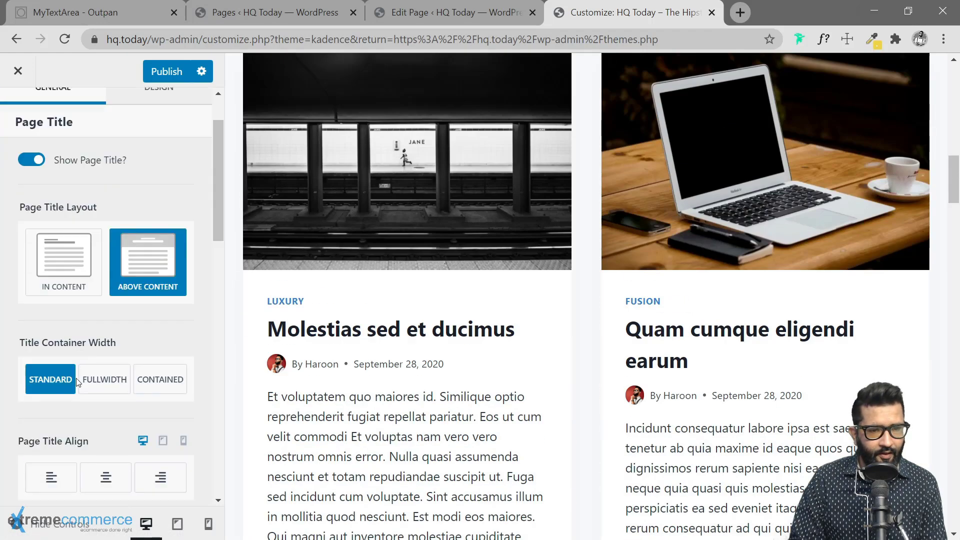
{"action": "scroll", "coordinate": [76, 378], "scroll_direction": "down", "scroll_amount": 3}
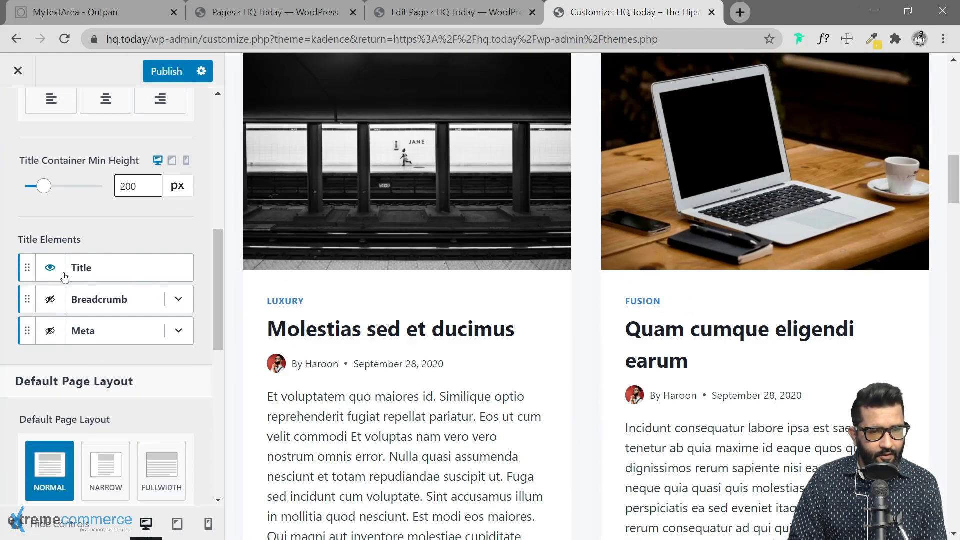
{"action": "scroll", "coordinate": [97, 336], "scroll_direction": "down", "scroll_amount": 3}
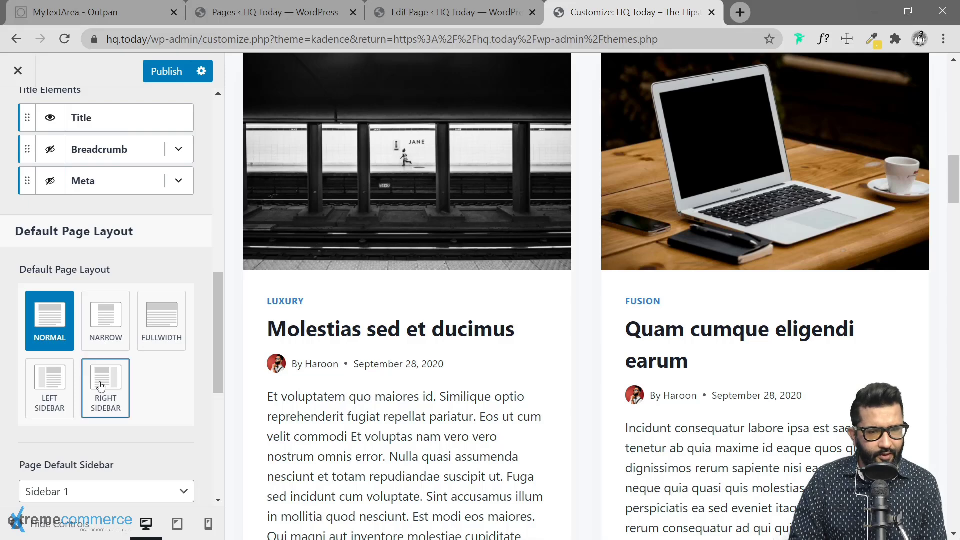
{"action": "left_click", "coordinate": [103, 399]}
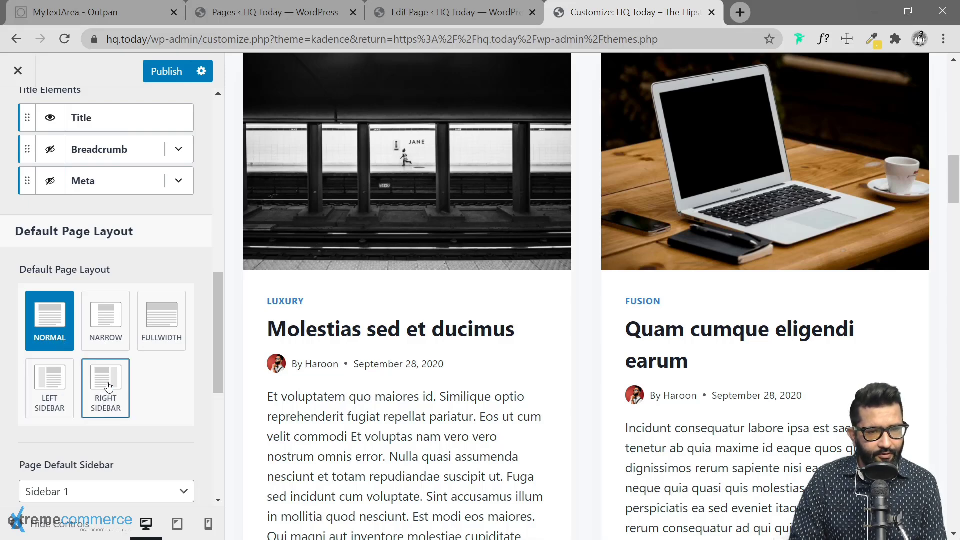
{"action": "left_click", "coordinate": [105, 385]}
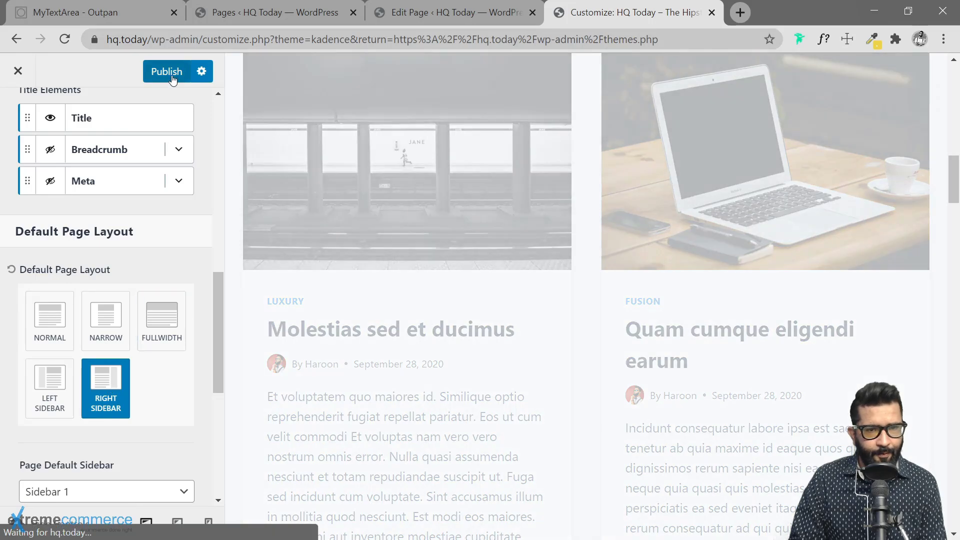
{"action": "left_click", "coordinate": [168, 72]}
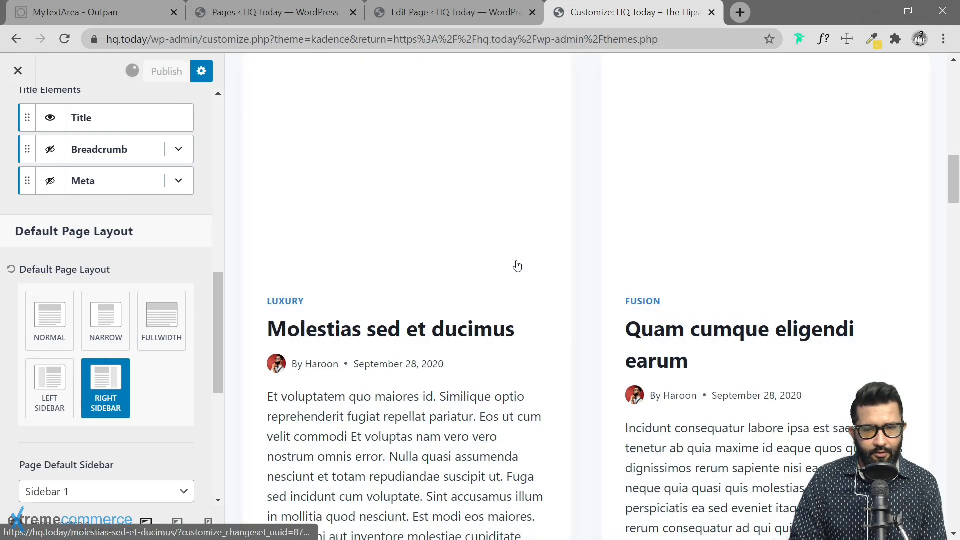
Step: Check the header's navigation menu in the site preview and leave the Page Layout settings
{"action": "scroll", "coordinate": [516, 265], "scroll_direction": "up", "scroll_amount": 10}
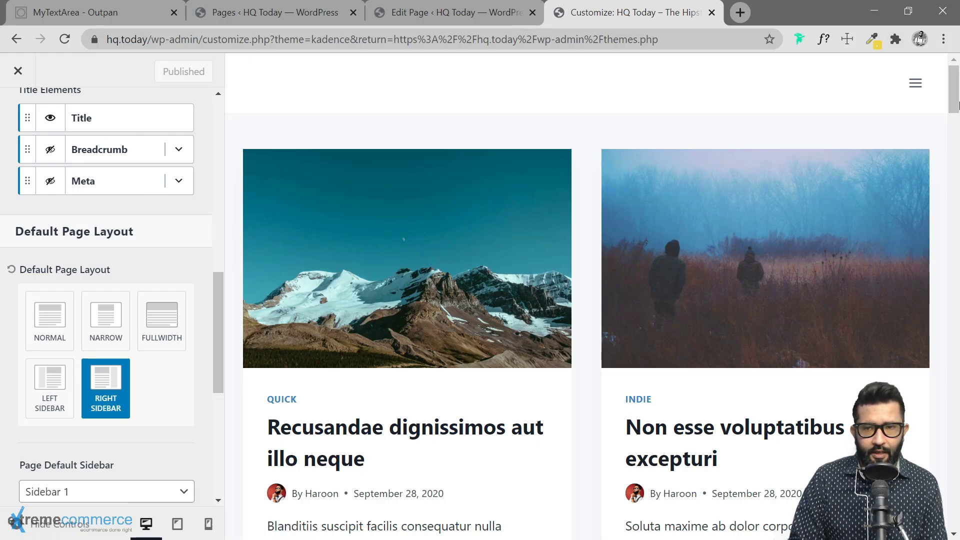
{"action": "left_click", "coordinate": [915, 84]}
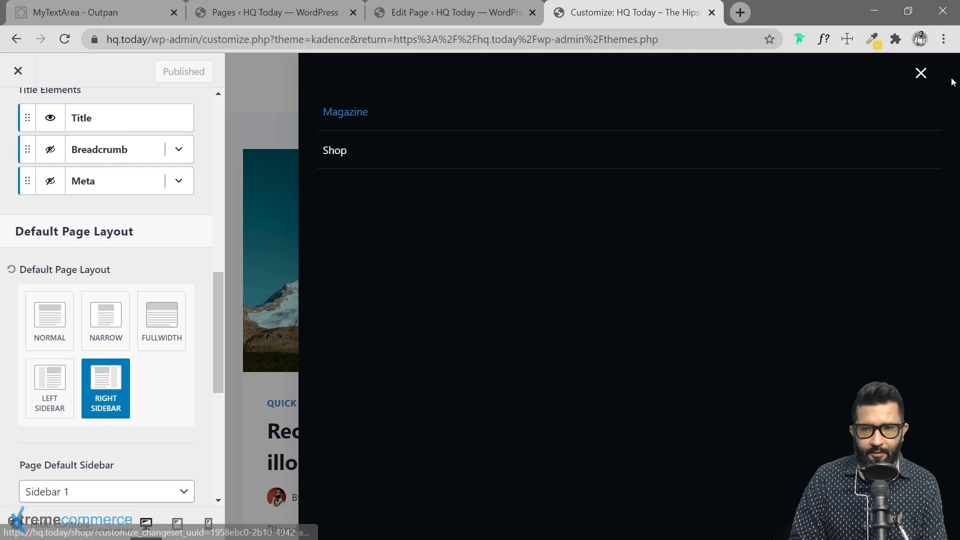
{"action": "left_click", "coordinate": [921, 73]}
{"action": "scroll", "coordinate": [75, 187], "scroll_direction": "up", "scroll_amount": 10}
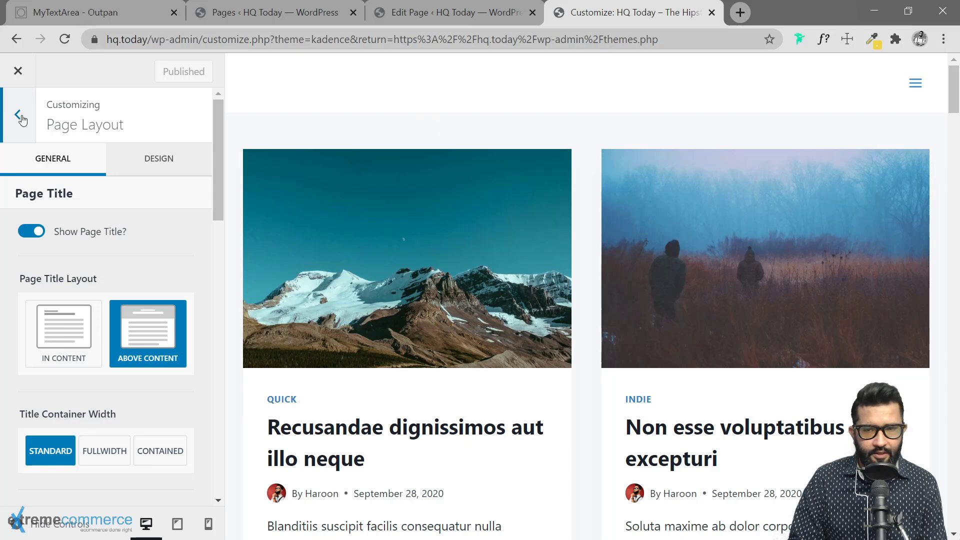
{"action": "left_click", "coordinate": [19, 116]}
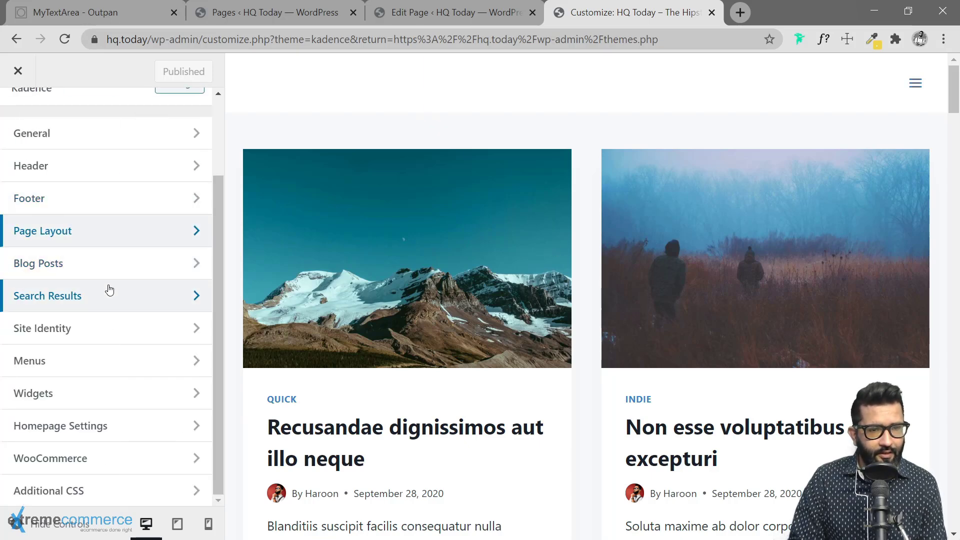
Step: Assign the Primary menu to the Footer menu location as well
{"action": "left_click", "coordinate": [84, 366]}
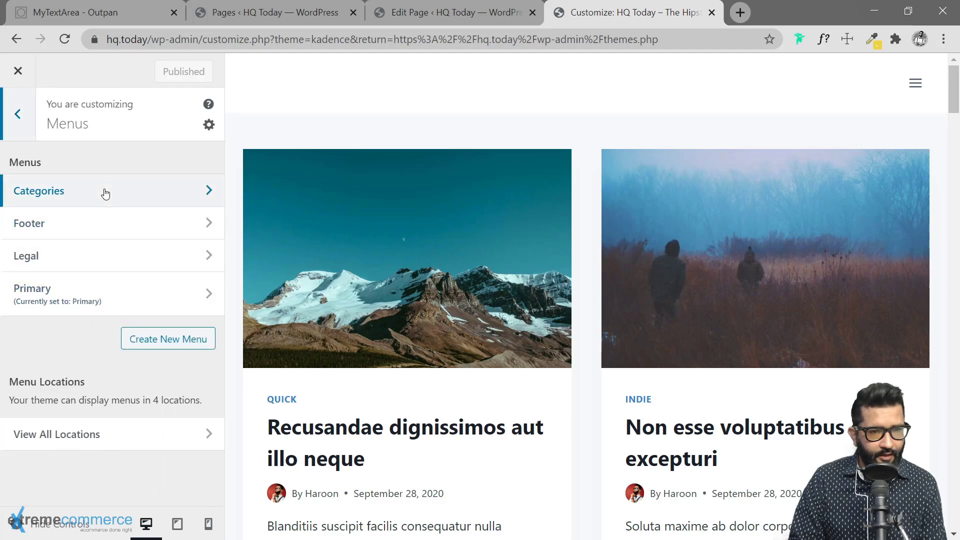
{"action": "left_click", "coordinate": [94, 301]}
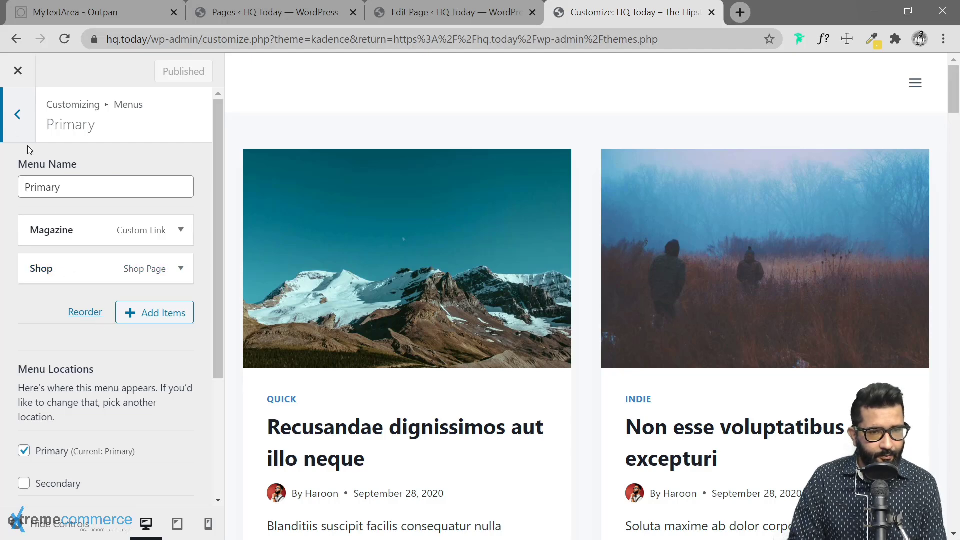
{"action": "left_click", "coordinate": [17, 117]}
{"action": "left_click", "coordinate": [95, 297]}
{"action": "scroll", "coordinate": [101, 395], "scroll_direction": "down", "scroll_amount": 3}
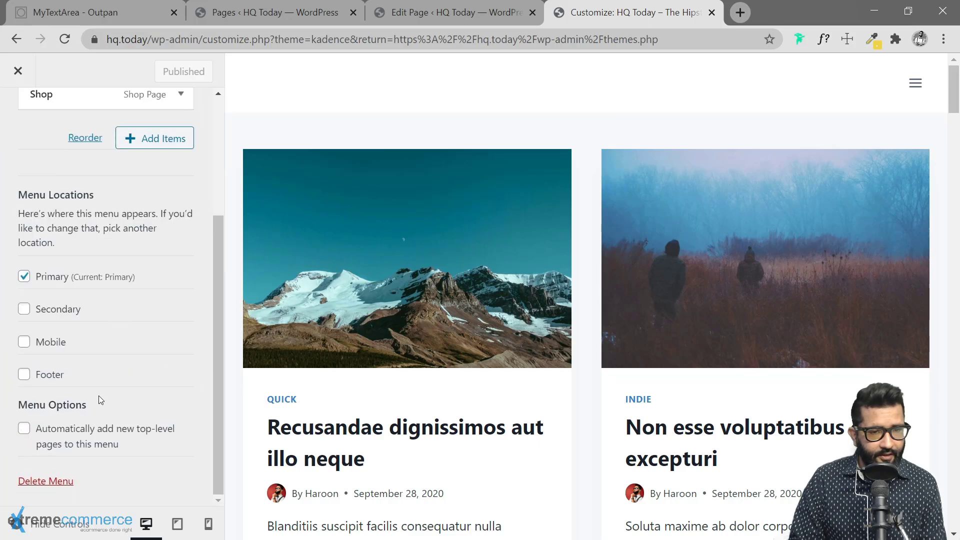
{"action": "left_click", "coordinate": [24, 375]}
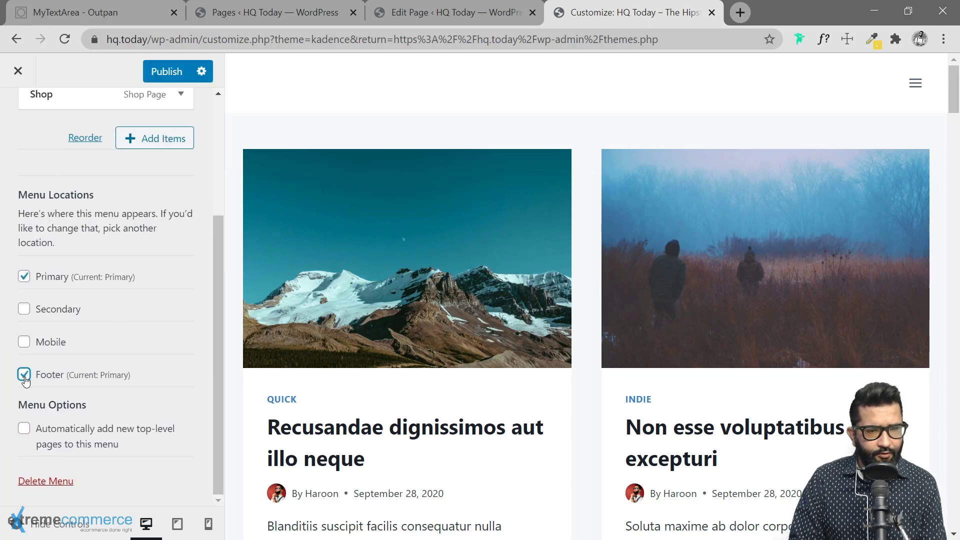
Step: Examine the header's navigation menu in the preview again and review the Primary menu's items, locations and options
{"action": "scroll", "coordinate": [182, 320], "scroll_direction": "up", "scroll_amount": 3}
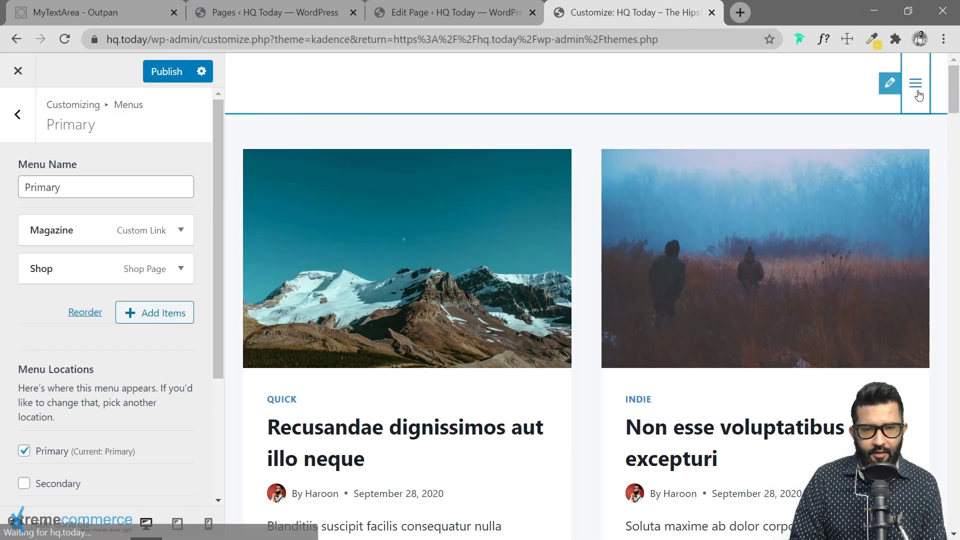
{"action": "left_click", "coordinate": [915, 89]}
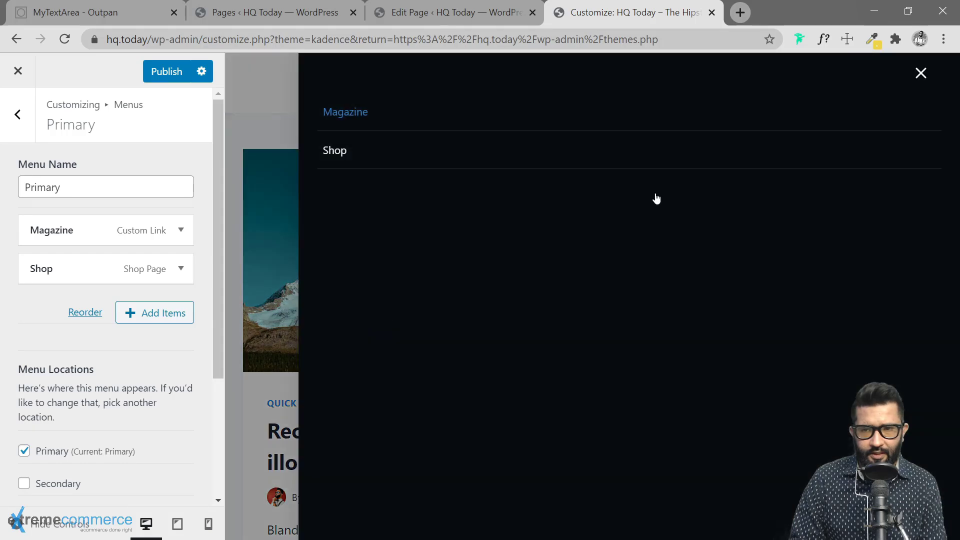
{"action": "left_click", "coordinate": [920, 75]}
{"action": "scroll", "coordinate": [129, 423], "scroll_direction": "down", "scroll_amount": 1}
{"action": "scroll", "coordinate": [127, 418], "scroll_direction": "down", "scroll_amount": 2}
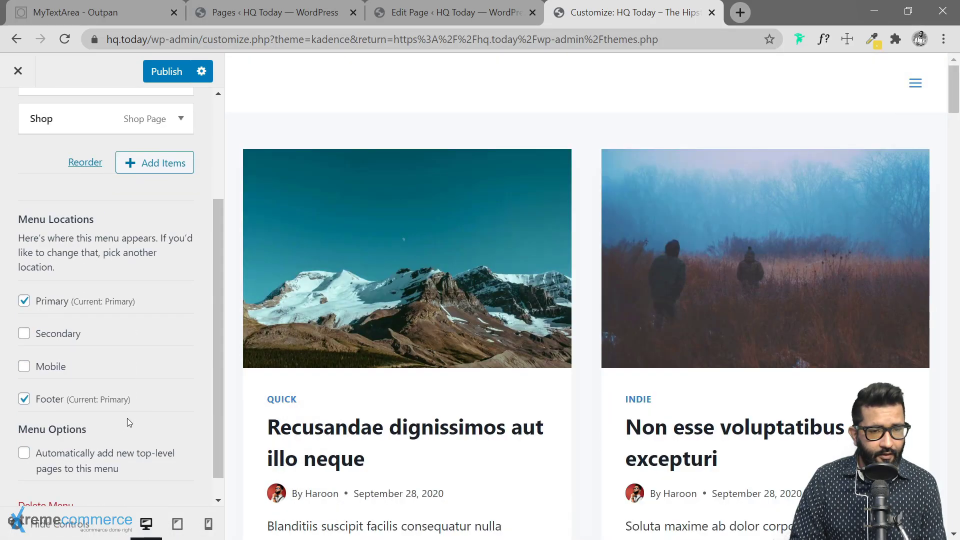
{"action": "scroll", "coordinate": [97, 337], "scroll_direction": "up", "scroll_amount": 3}
{"action": "scroll", "coordinate": [113, 403], "scroll_direction": "down", "scroll_amount": 3}
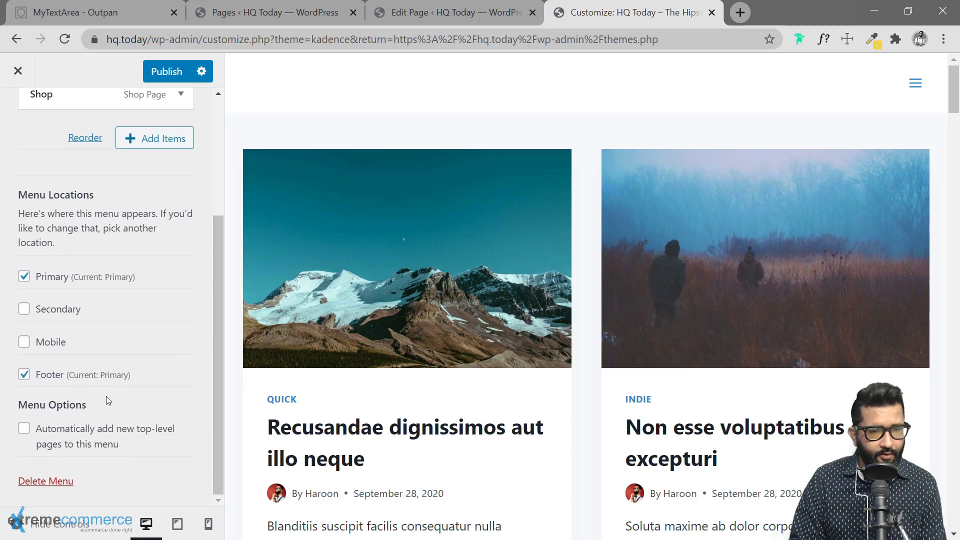
Step: Remove the Primary menu from both the Footer and the Primary menu locations
{"action": "left_click", "coordinate": [24, 374]}
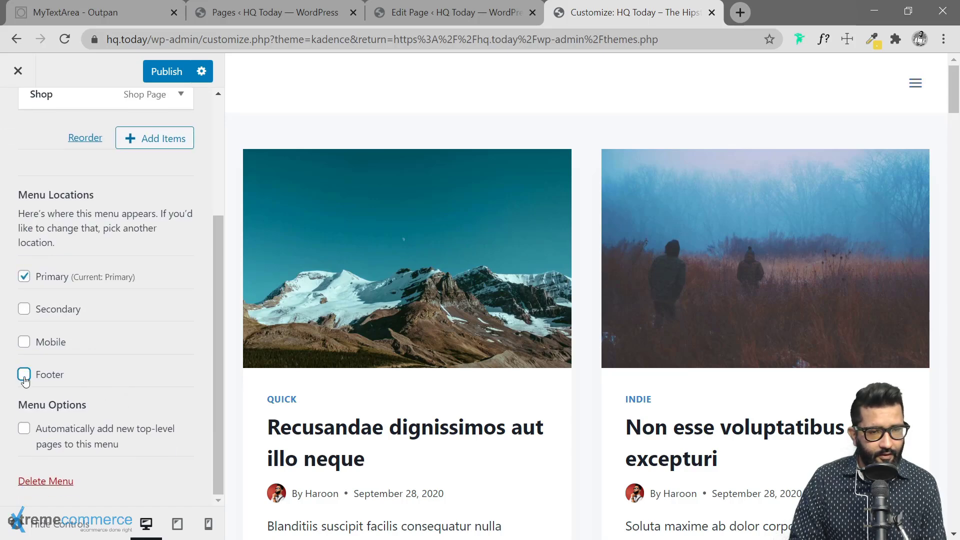
{"action": "scroll", "coordinate": [100, 335], "scroll_direction": "up", "scroll_amount": 3}
{"action": "scroll", "coordinate": [55, 360], "scroll_direction": "down", "scroll_amount": 3}
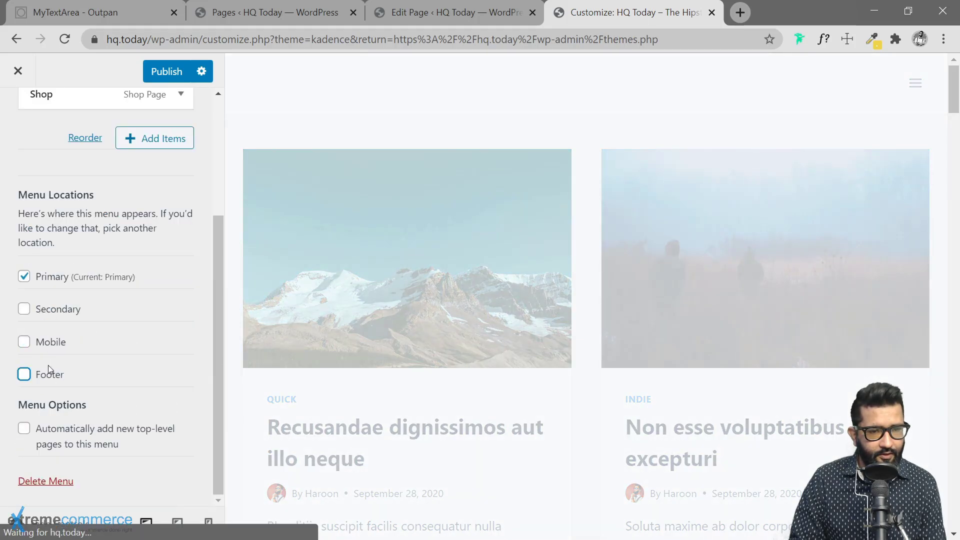
{"action": "left_click", "coordinate": [23, 277]}
{"action": "scroll", "coordinate": [30, 215], "scroll_direction": "up", "scroll_amount": 3}
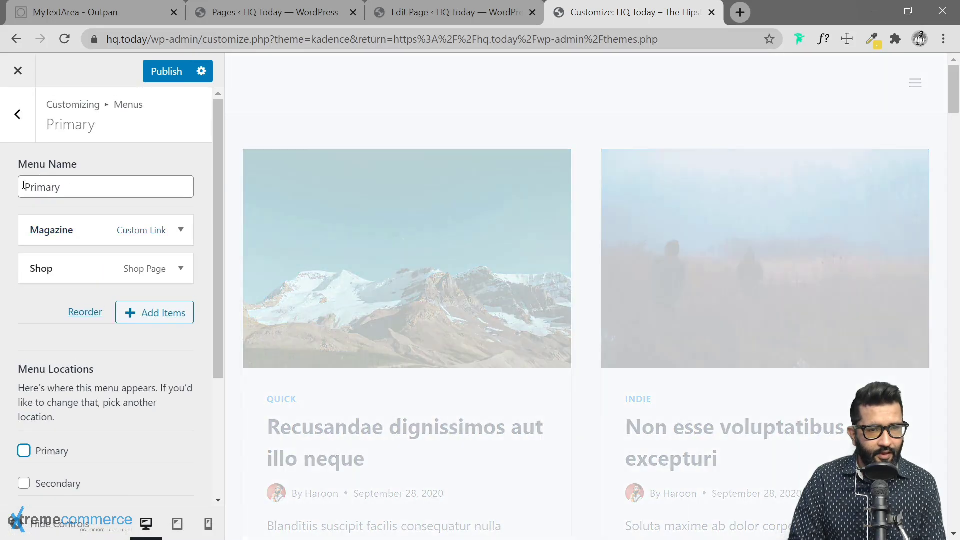
Step: Assign the Footer menu to the Primary menu location
{"action": "left_click", "coordinate": [20, 116]}
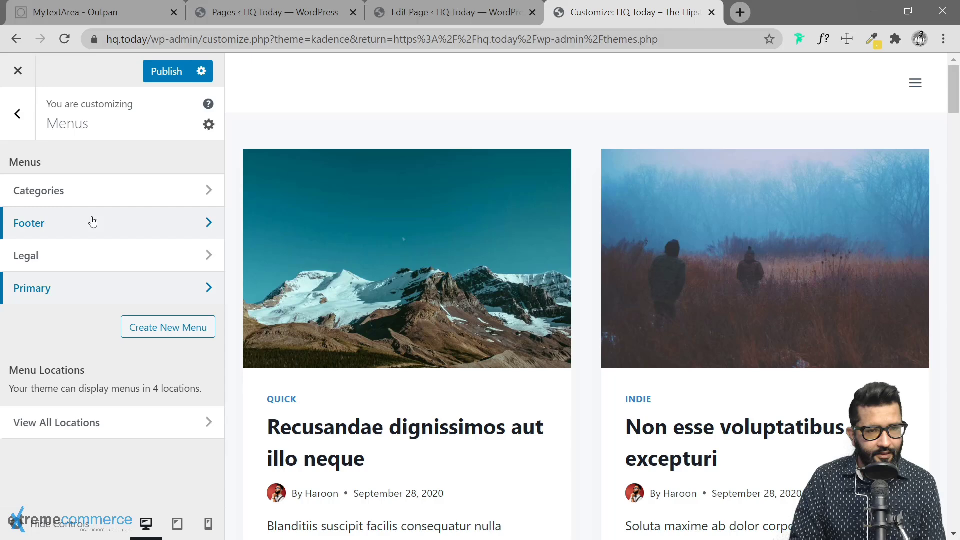
{"action": "left_click", "coordinate": [92, 223]}
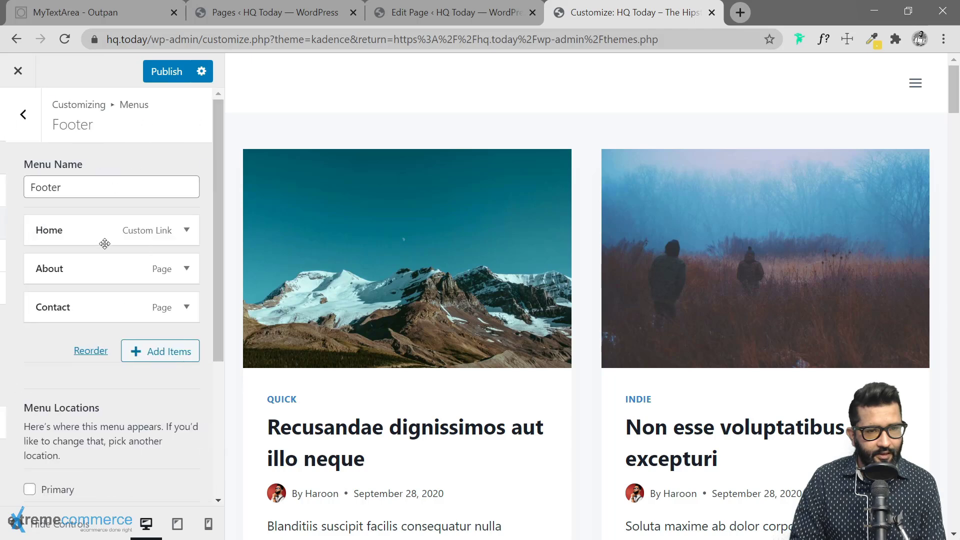
{"action": "scroll", "coordinate": [91, 376], "scroll_direction": "down", "scroll_amount": 4}
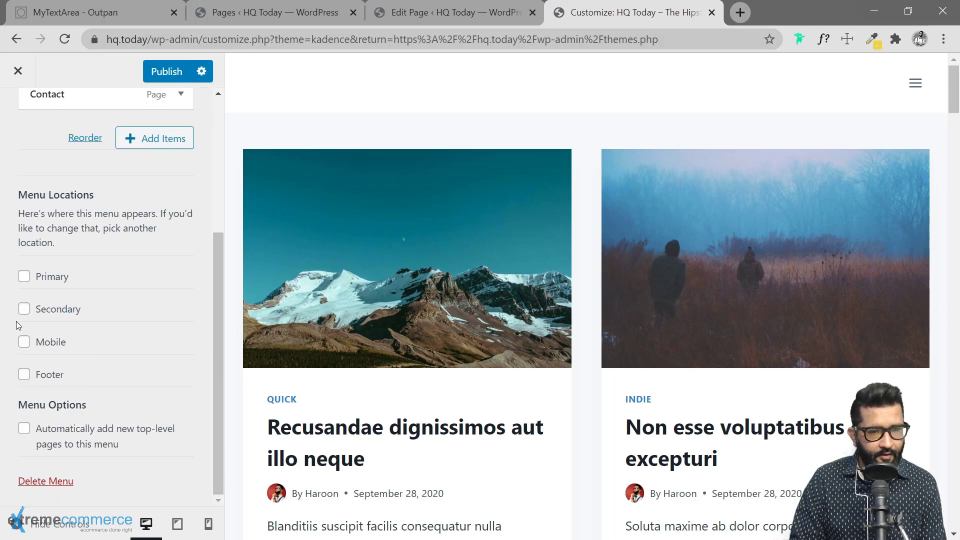
{"action": "left_click", "coordinate": [25, 277]}
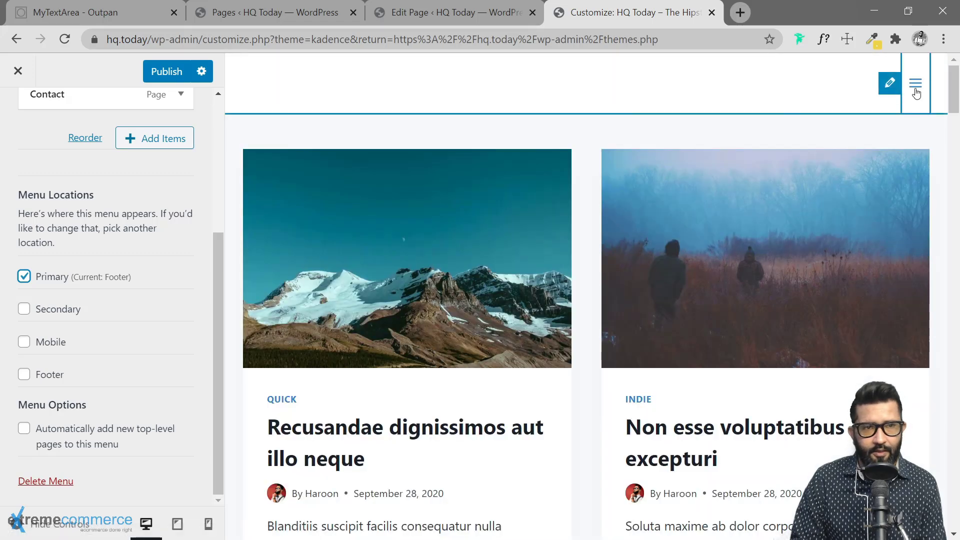
Step: Open the About page from the header menu in the site preview and publish the menu changes
{"action": "left_click", "coordinate": [916, 85]}
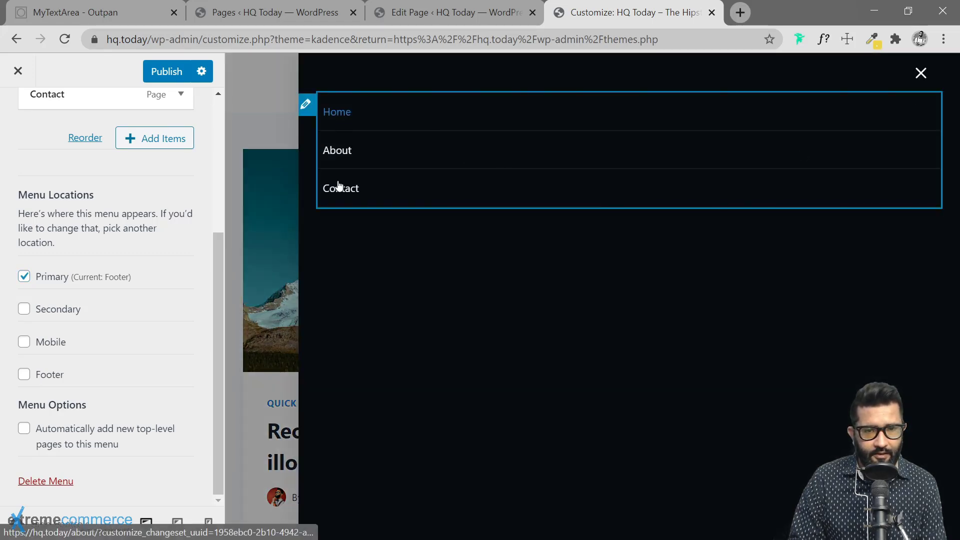
{"action": "left_click", "coordinate": [340, 155]}
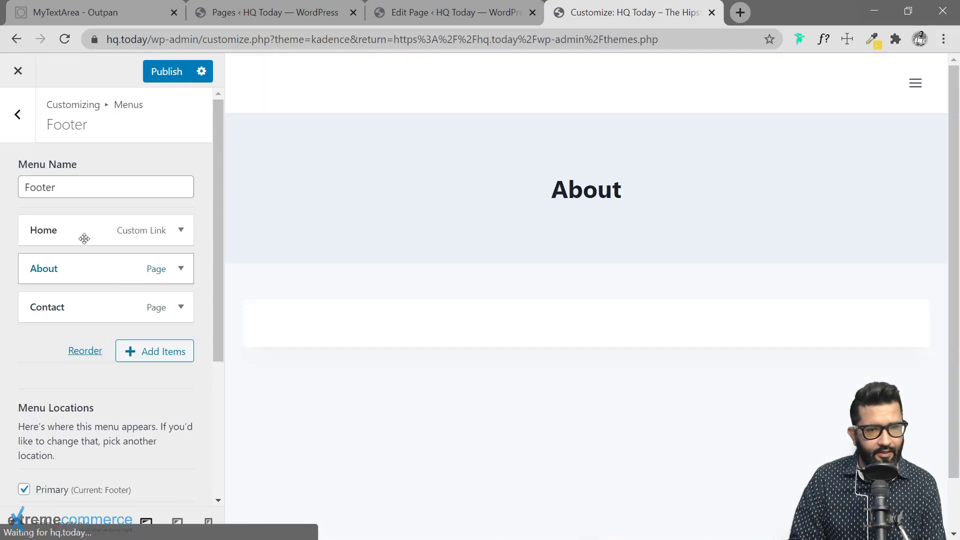
{"action": "left_click", "coordinate": [170, 72]}
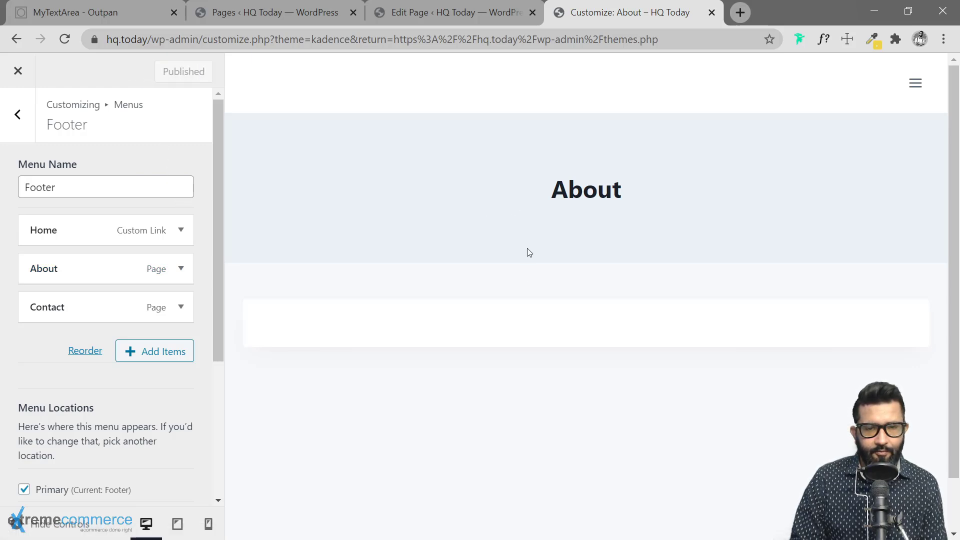
Step: Add a Search widget to the Sidebar 1 widget area and check the About page preview with the customizer controls hidden
{"action": "left_click", "coordinate": [17, 115]}
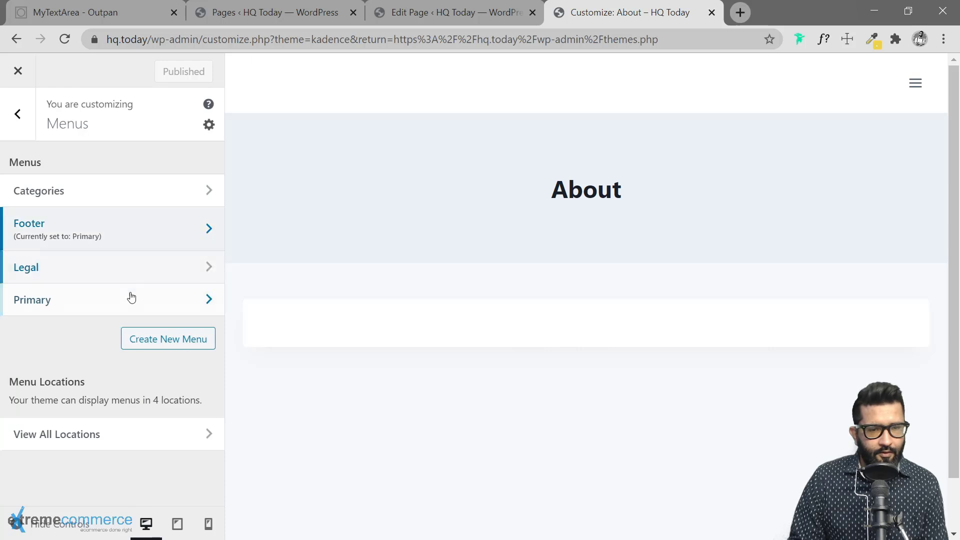
{"action": "left_click", "coordinate": [17, 114]}
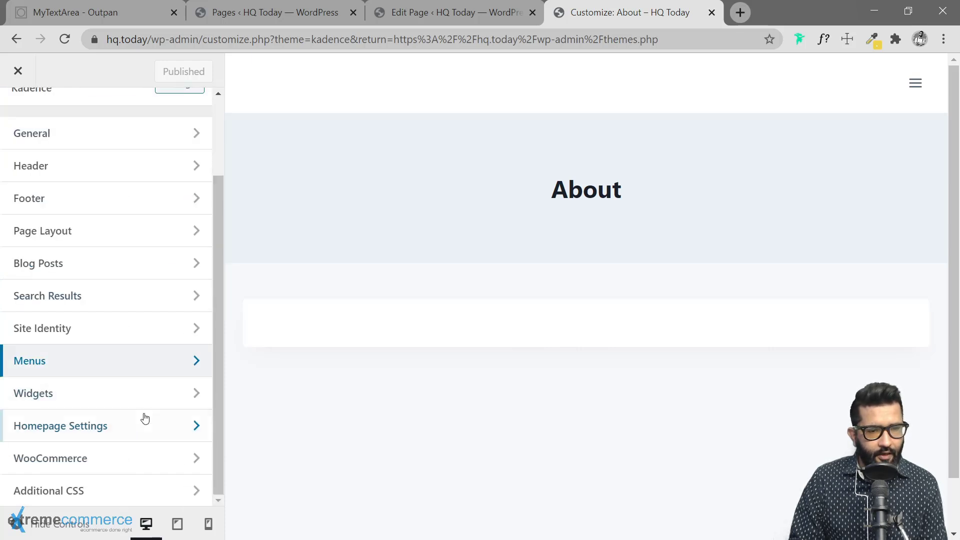
{"action": "left_click", "coordinate": [97, 401]}
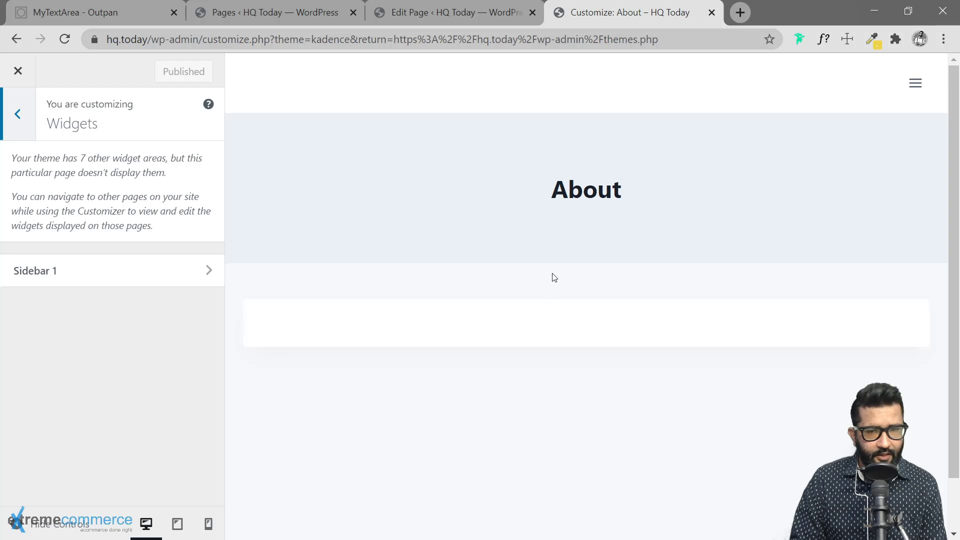
{"action": "left_click", "coordinate": [114, 273]}
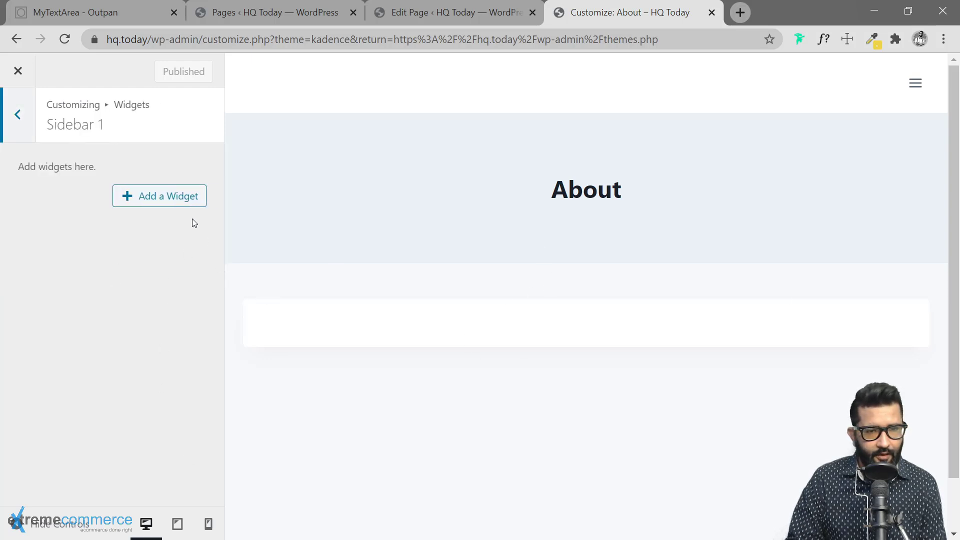
{"action": "left_click", "coordinate": [155, 196]}
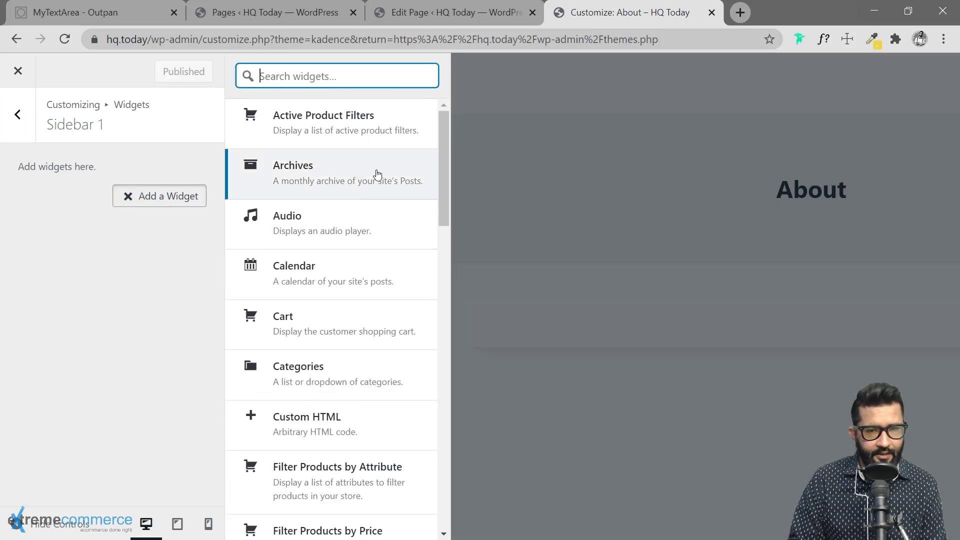
{"action": "scroll", "coordinate": [371, 281], "scroll_direction": "down", "scroll_amount": 3}
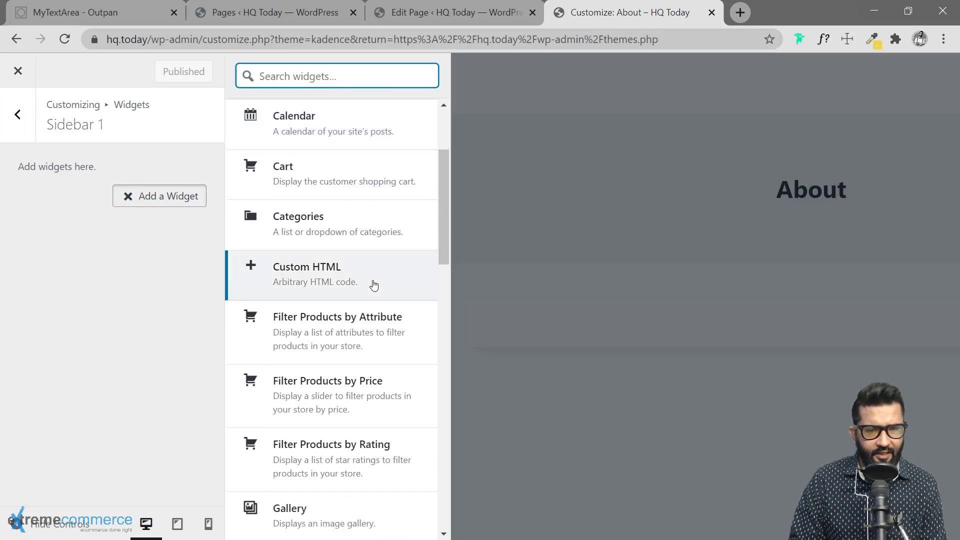
{"action": "scroll", "coordinate": [374, 285], "scroll_direction": "down", "scroll_amount": 10}
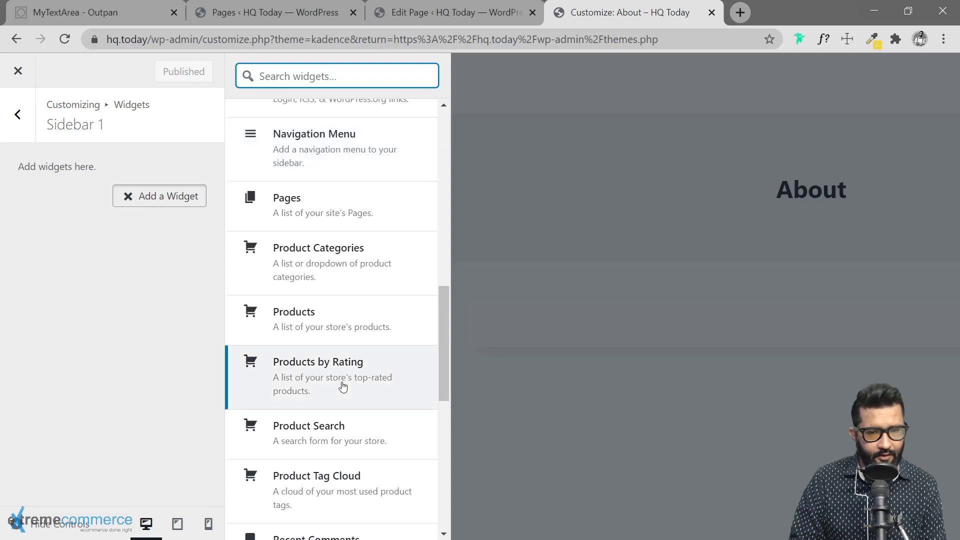
{"action": "scroll", "coordinate": [342, 387], "scroll_direction": "down", "scroll_amount": 7}
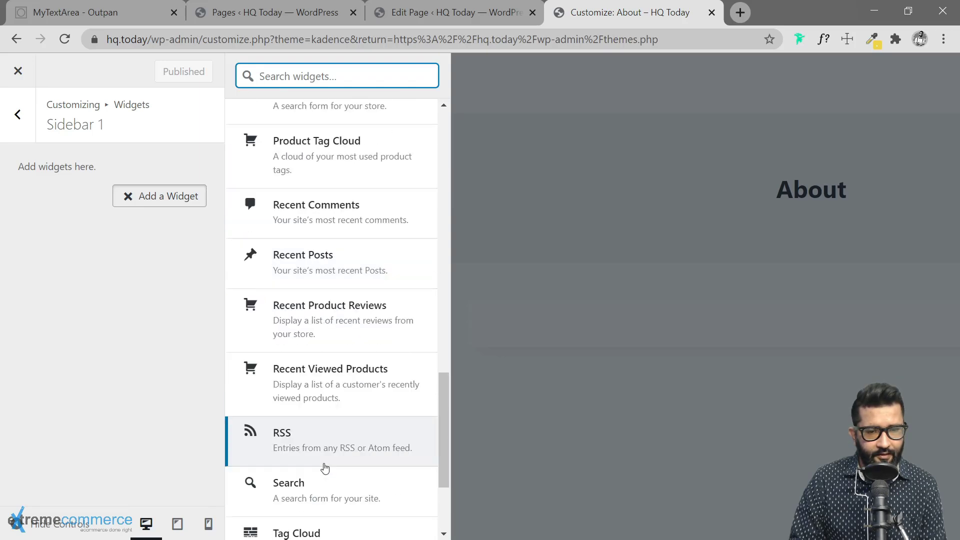
{"action": "scroll", "coordinate": [325, 467], "scroll_direction": "down", "scroll_amount": 2}
{"action": "left_click", "coordinate": [195, 273]}
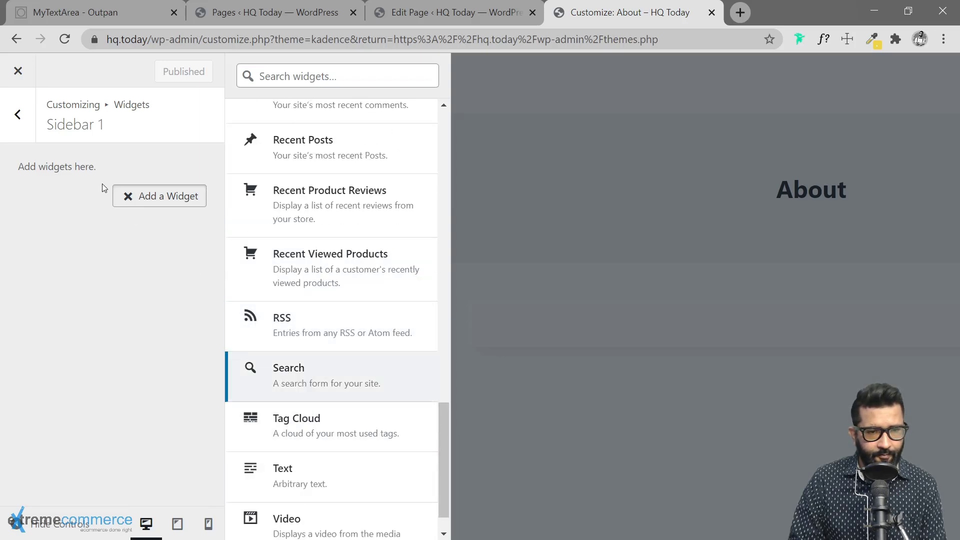
{"action": "left_click", "coordinate": [273, 385]}
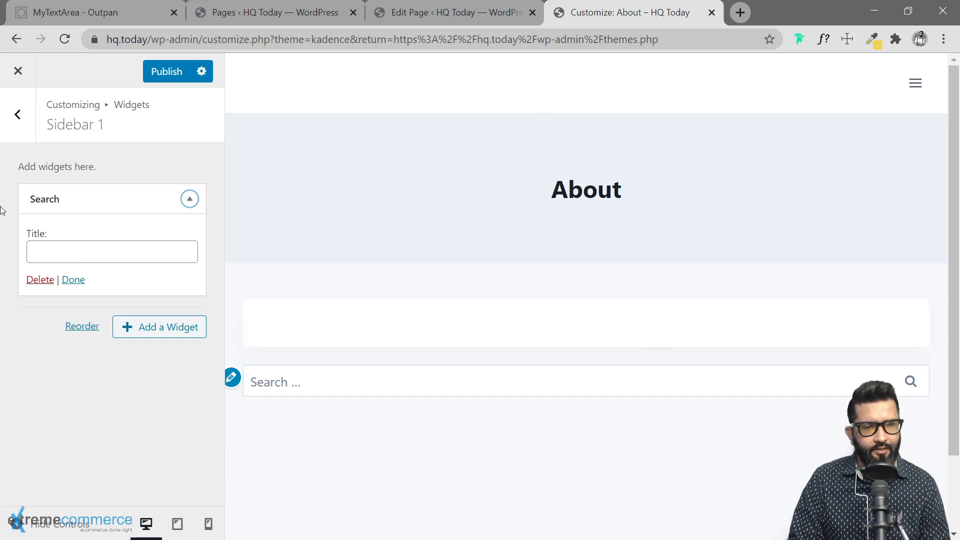
{"action": "left_click", "coordinate": [16, 523]}
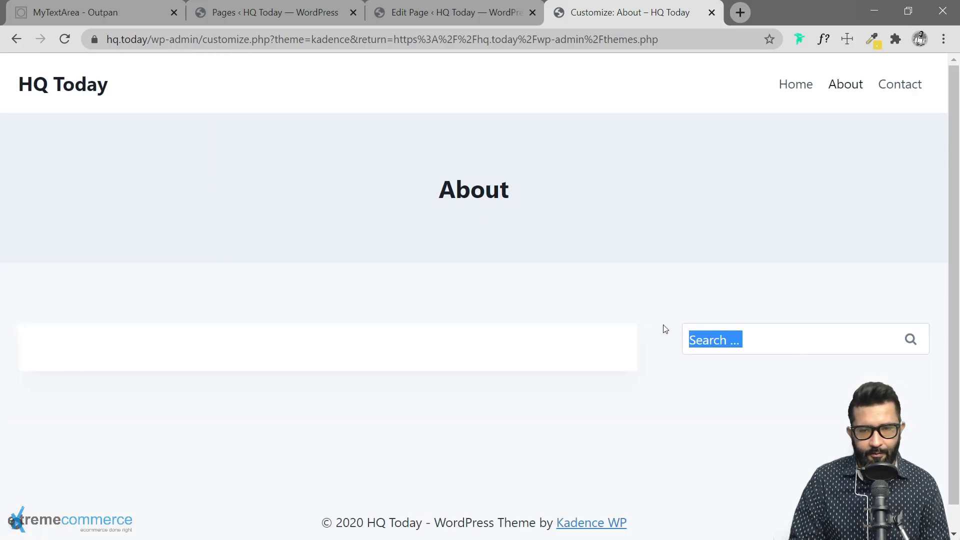
{"action": "left_click", "coordinate": [11, 523]}
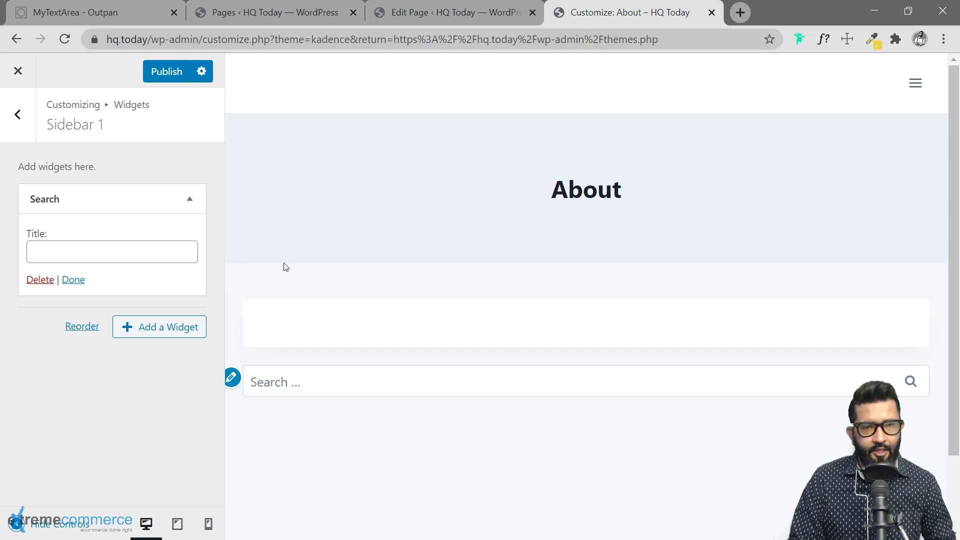
Step: Switch to the About page's editor and add the text "Welcome!" formatted as Heading 1
{"action": "left_click", "coordinate": [445, 14]}
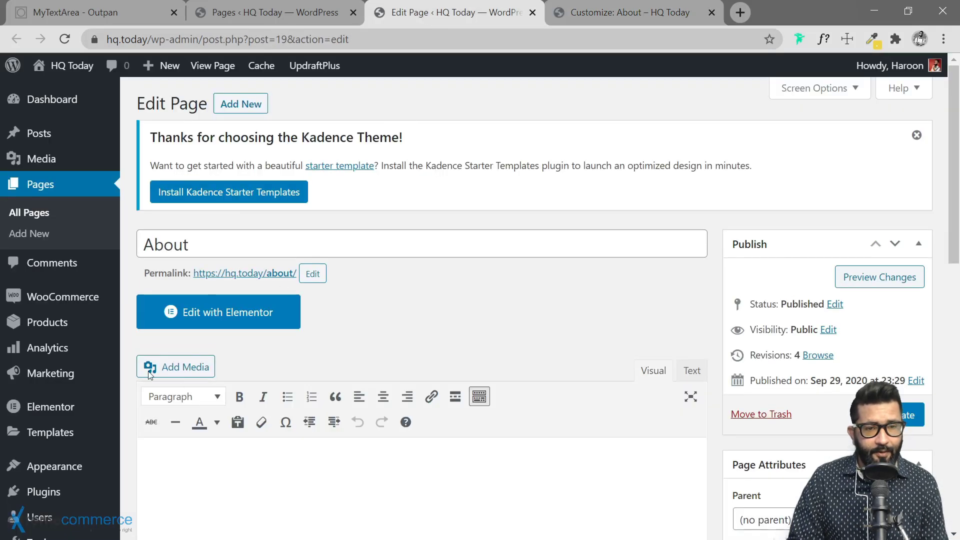
{"action": "scroll", "coordinate": [149, 374], "scroll_direction": "down", "scroll_amount": 5}
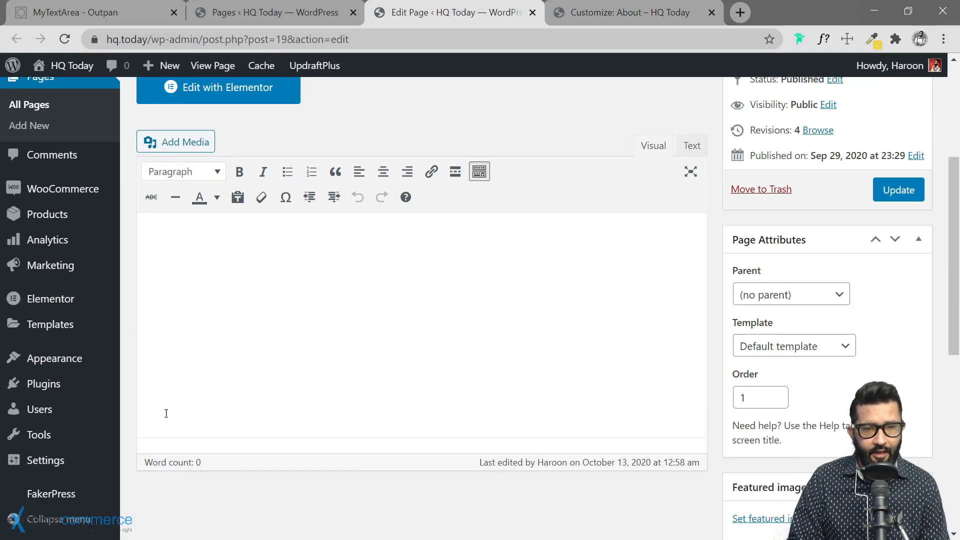
{"action": "left_click", "coordinate": [168, 280]}
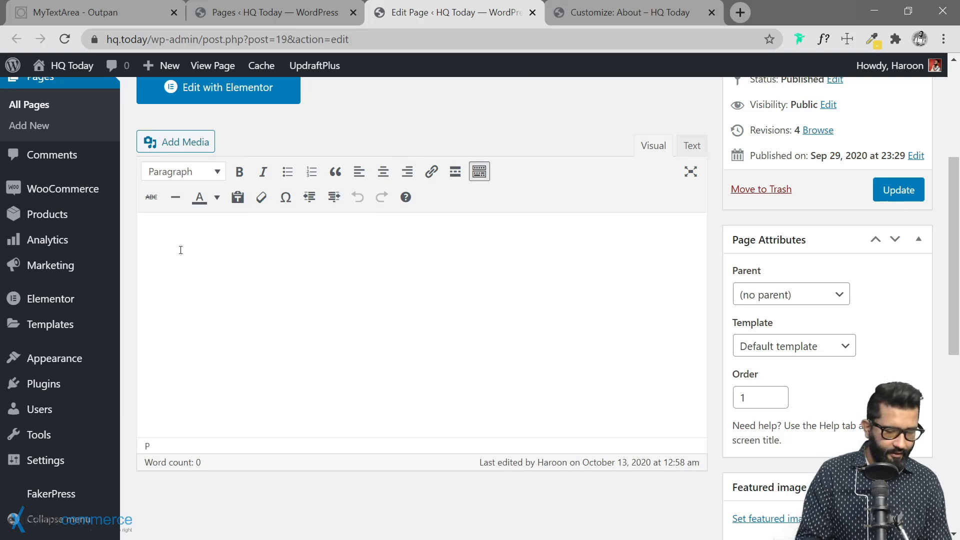
{"action": "type", "text": "T"}
{"action": "type", "text": "elco"}
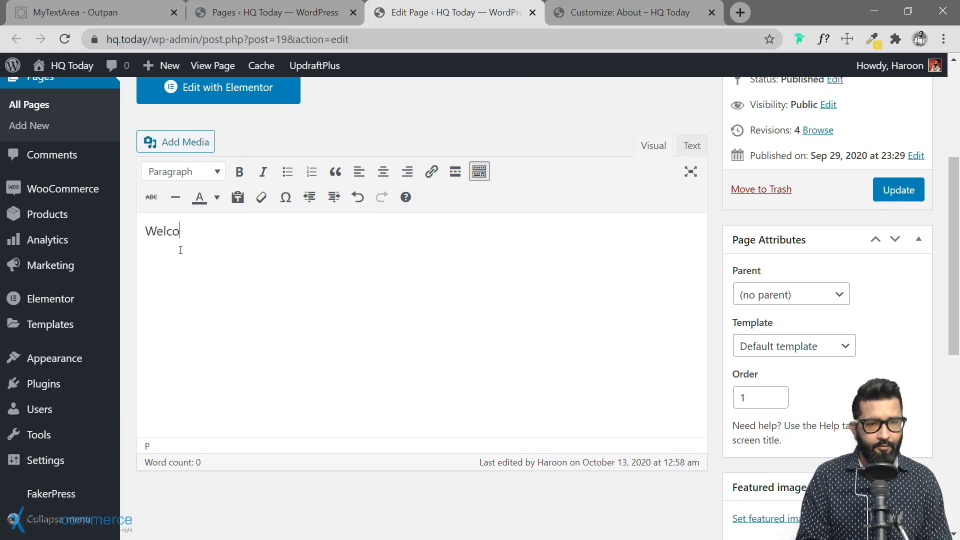
{"action": "type", "text": "me!"}
{"action": "left_click", "coordinate": [205, 172]}
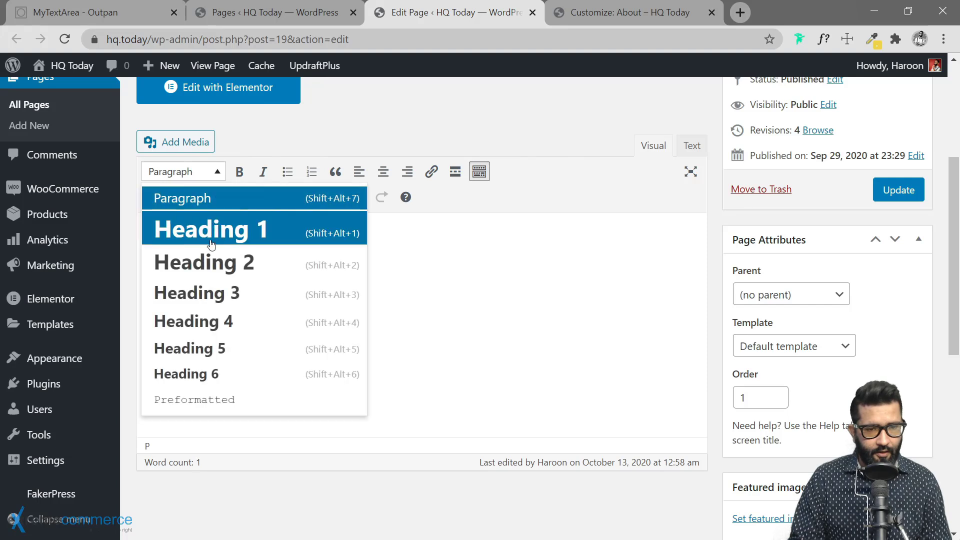
{"action": "left_click", "coordinate": [235, 230]}
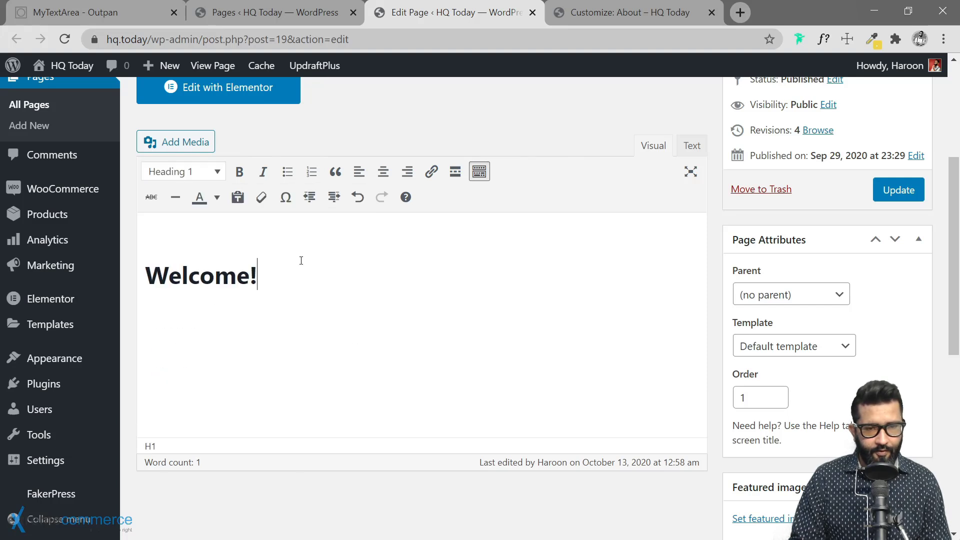
Step: Add the paragraph "This is a great website. Or at least it aspires to be great some day." below the heading
{"action": "key", "text": "Return"}
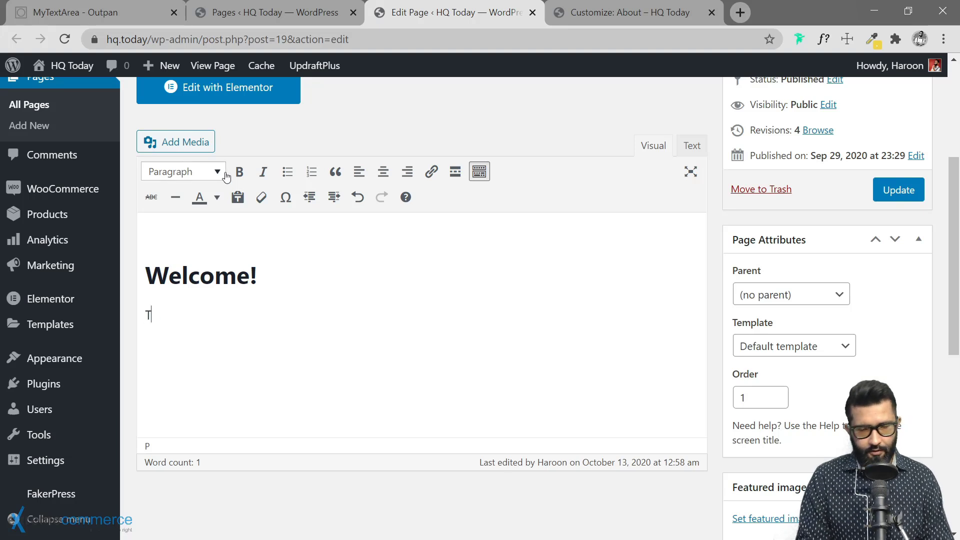
{"action": "type", "text": "This is a great website. O"}
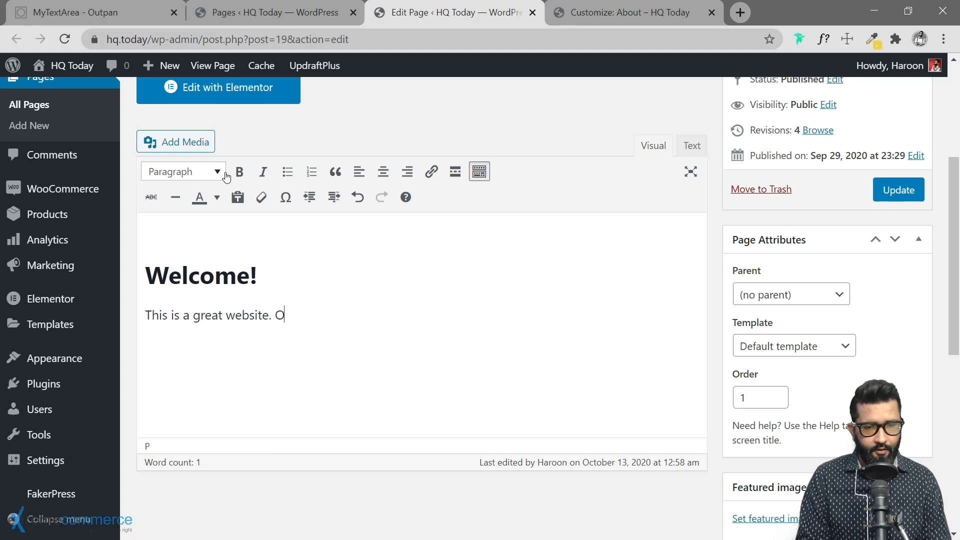
{"action": "type", "text": "r at least it aspires to be gr"}
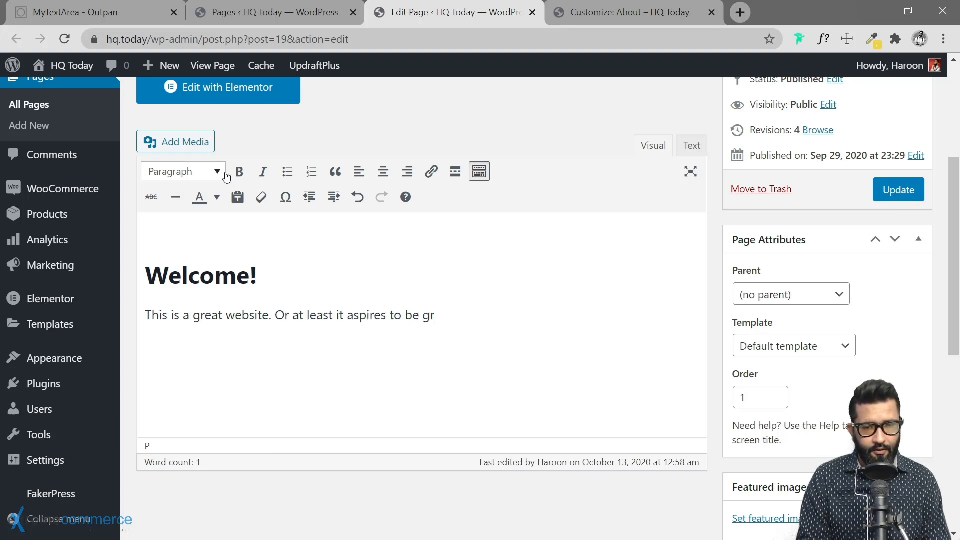
{"action": "type", "text": "some day."}
{"action": "key", "text": "Return"}
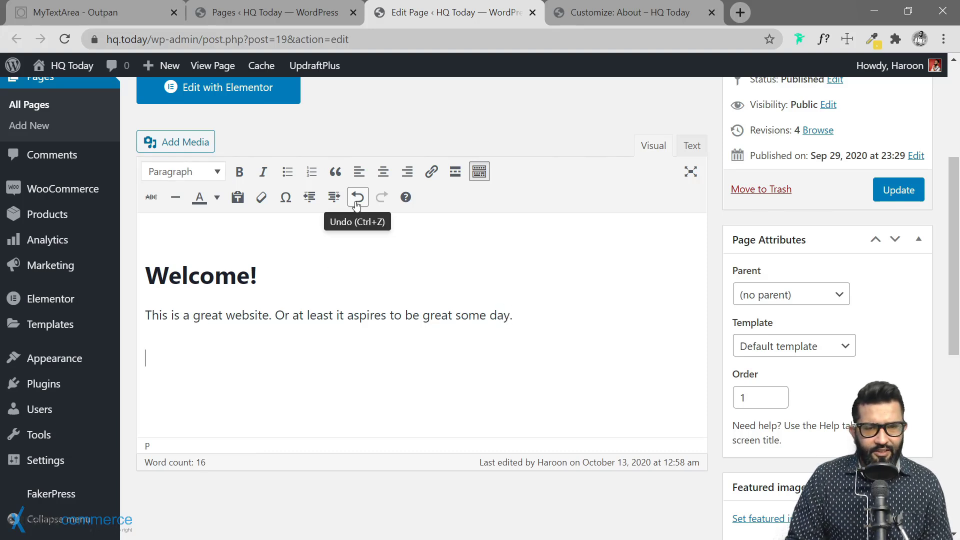
Step: Insert the suspension bridge photo from the media library below the paragraph
{"action": "left_click", "coordinate": [155, 143]}
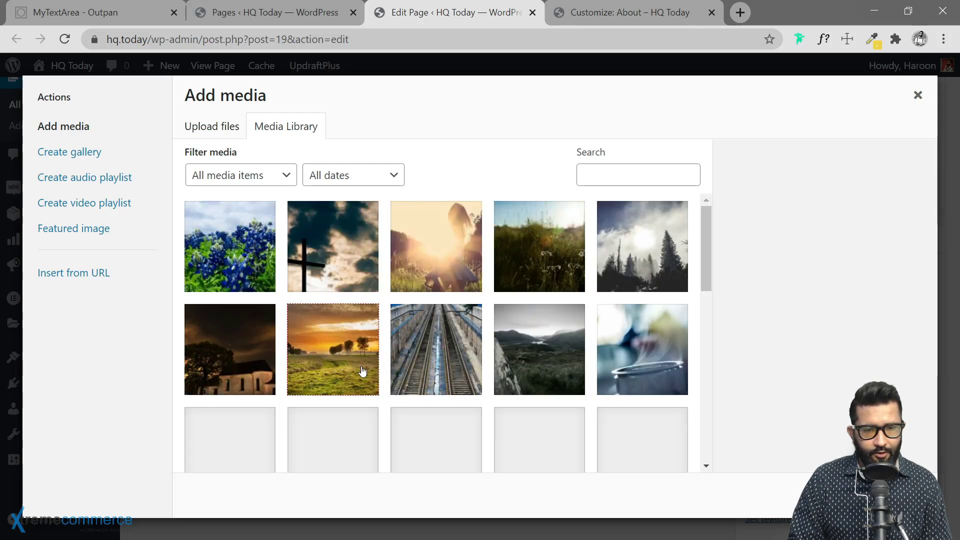
{"action": "left_click", "coordinate": [336, 366]}
{"action": "left_click", "coordinate": [333, 438]}
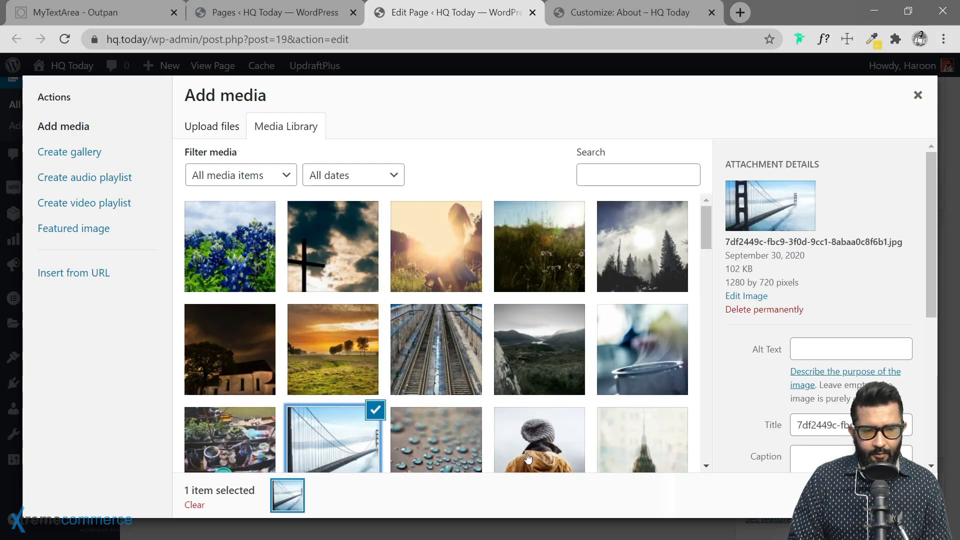
{"action": "key", "text": "Escape"}
{"action": "scroll", "coordinate": [808, 325], "scroll_direction": "down", "scroll_amount": 7}
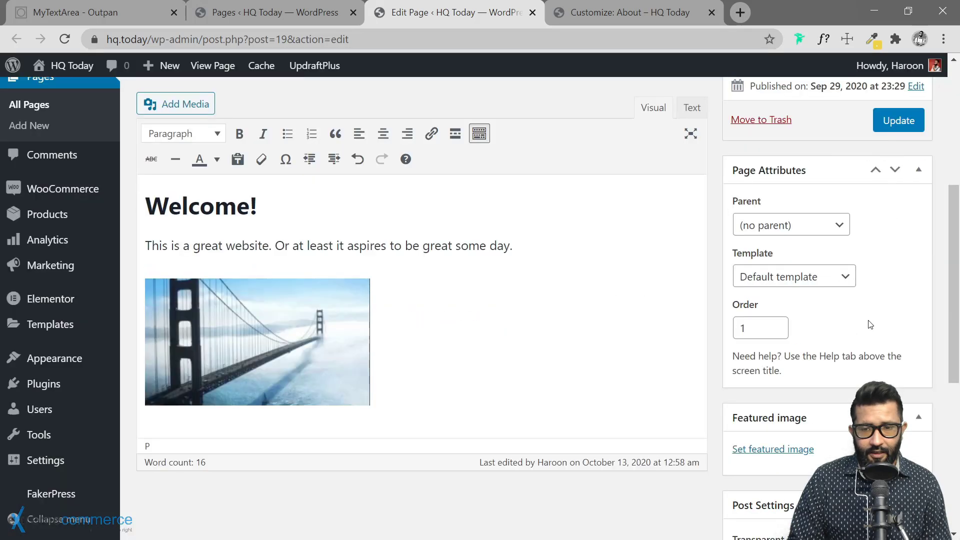
Step: Set the forest railway track photo from the media library as the About page's featured image and update the page
{"action": "scroll", "coordinate": [816, 300], "scroll_direction": "up", "scroll_amount": 4}
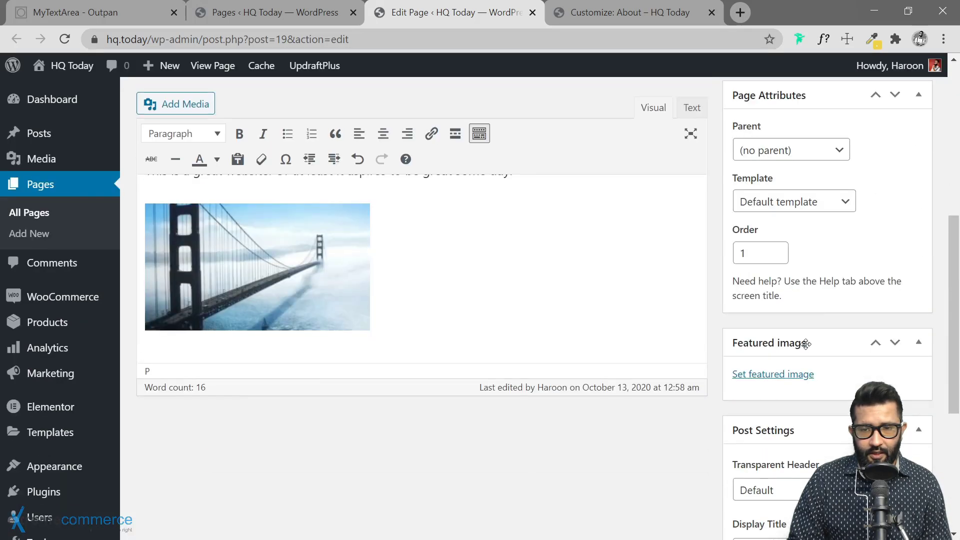
{"action": "left_click", "coordinate": [774, 376]}
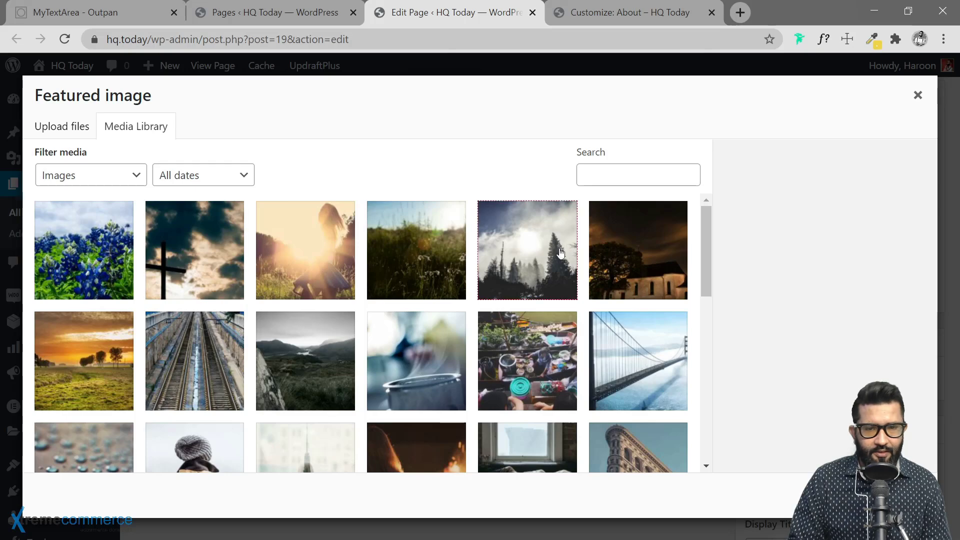
{"action": "scroll", "coordinate": [388, 328], "scroll_direction": "down", "scroll_amount": 1}
{"action": "scroll", "coordinate": [388, 328], "scroll_direction": "down", "scroll_amount": 2}
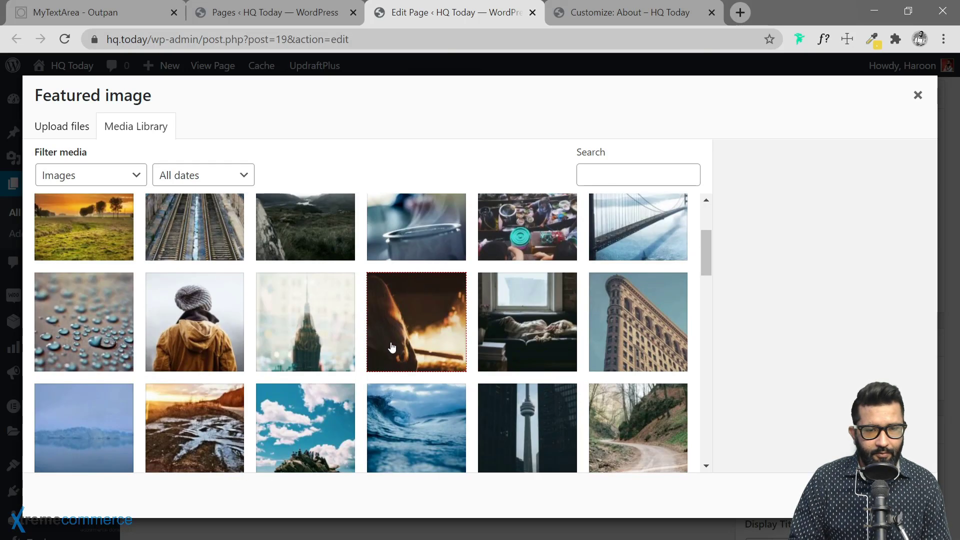
{"action": "scroll", "coordinate": [467, 355], "scroll_direction": "down", "scroll_amount": 1}
{"action": "scroll", "coordinate": [145, 358], "scroll_direction": "down", "scroll_amount": 4}
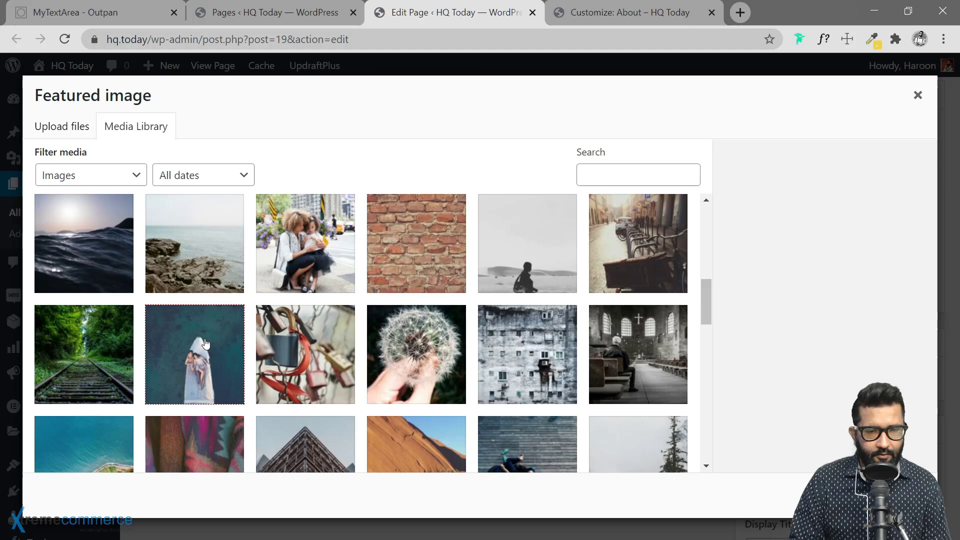
{"action": "left_click", "coordinate": [78, 360]}
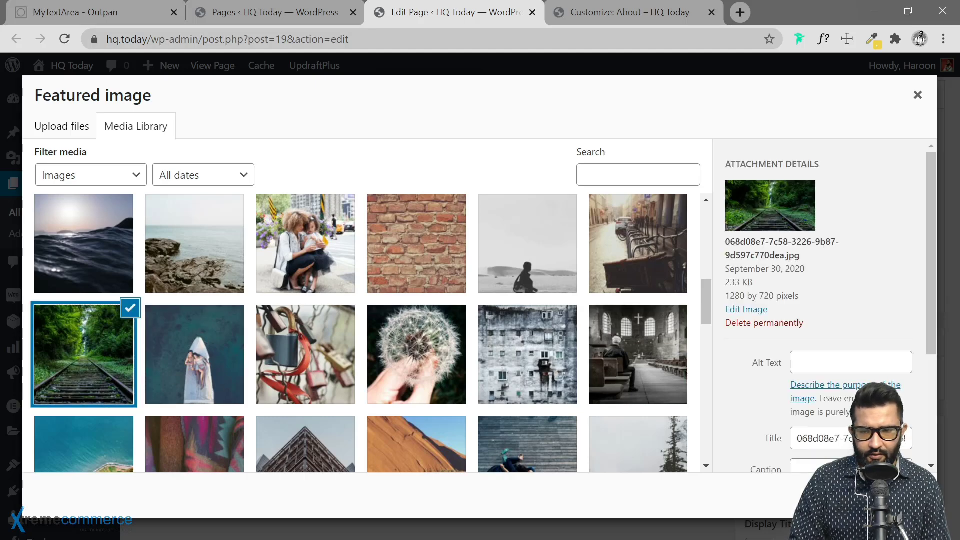
{"action": "key", "text": "Escape"}
{"action": "scroll", "coordinate": [837, 228], "scroll_direction": "up", "scroll_amount": 5}
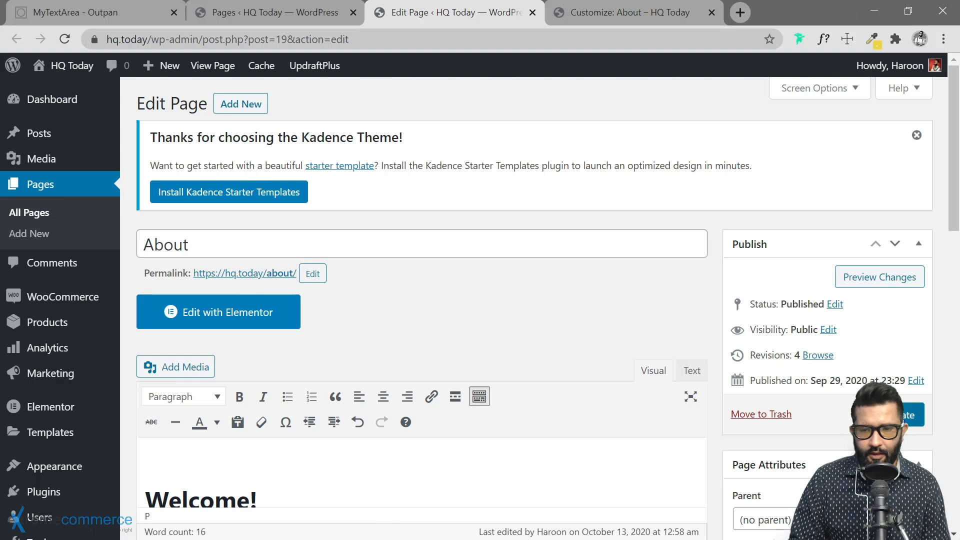
{"action": "left_click", "coordinate": [907, 415]}
Step: Publish the pending sidebar changes in the theme customizer and reload it
{"action": "left_click", "coordinate": [633, 13]}
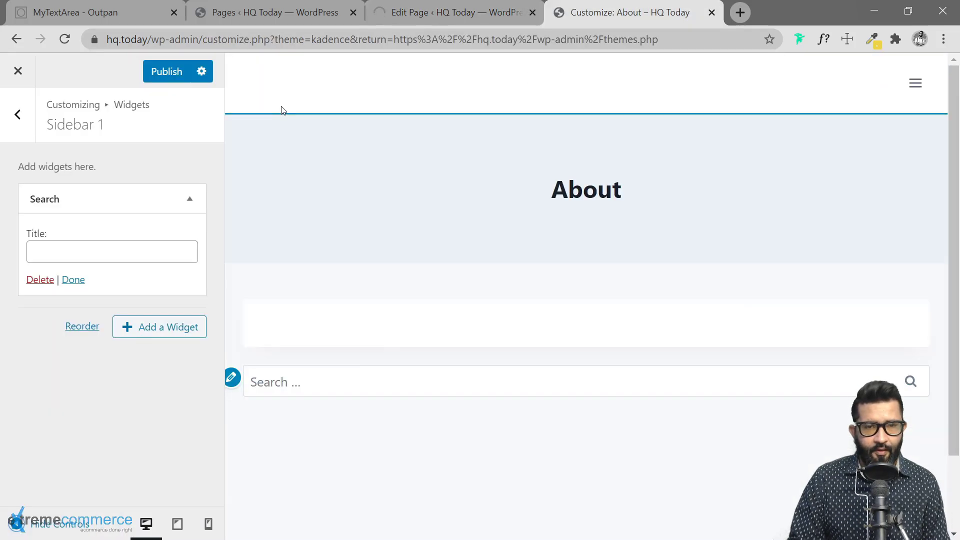
{"action": "left_click", "coordinate": [684, 45]}
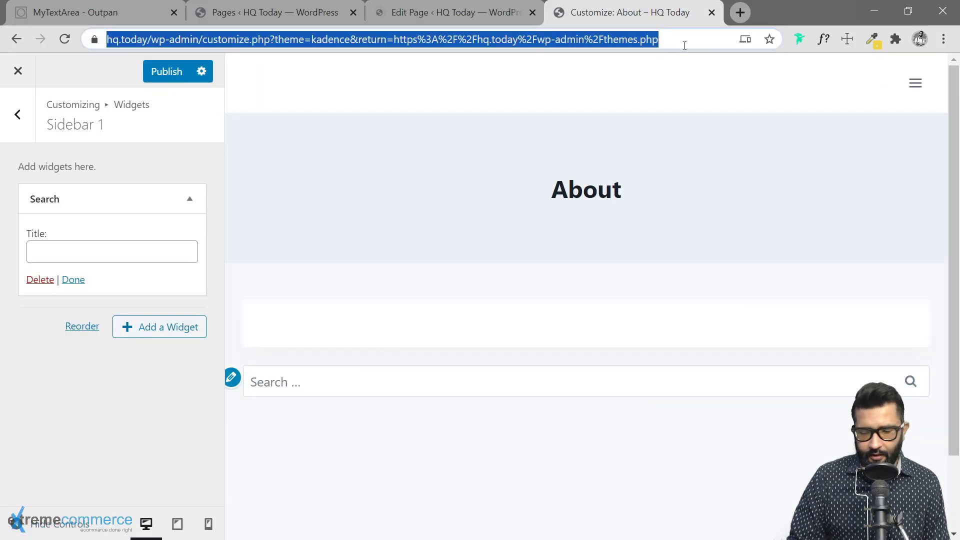
{"action": "left_click", "coordinate": [167, 76]}
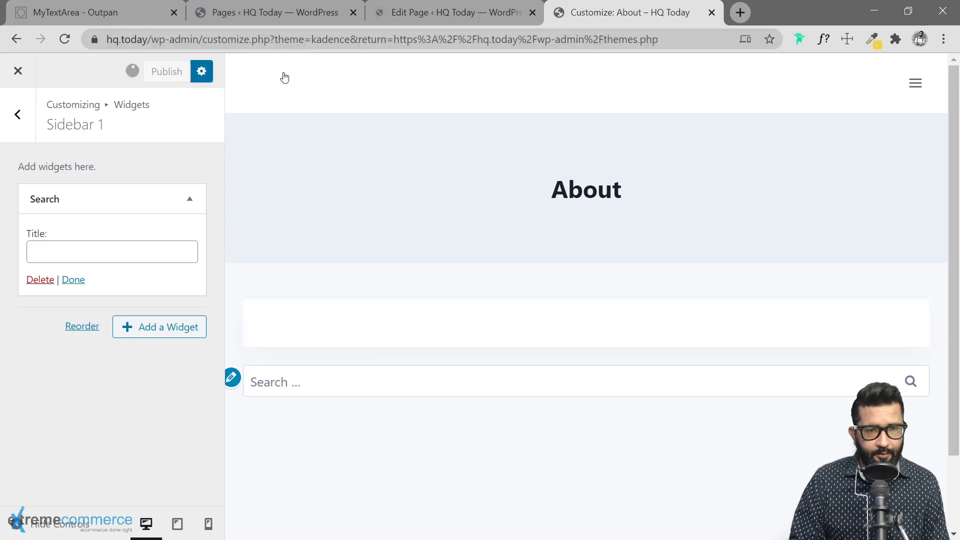
{"action": "left_click", "coordinate": [701, 37]}
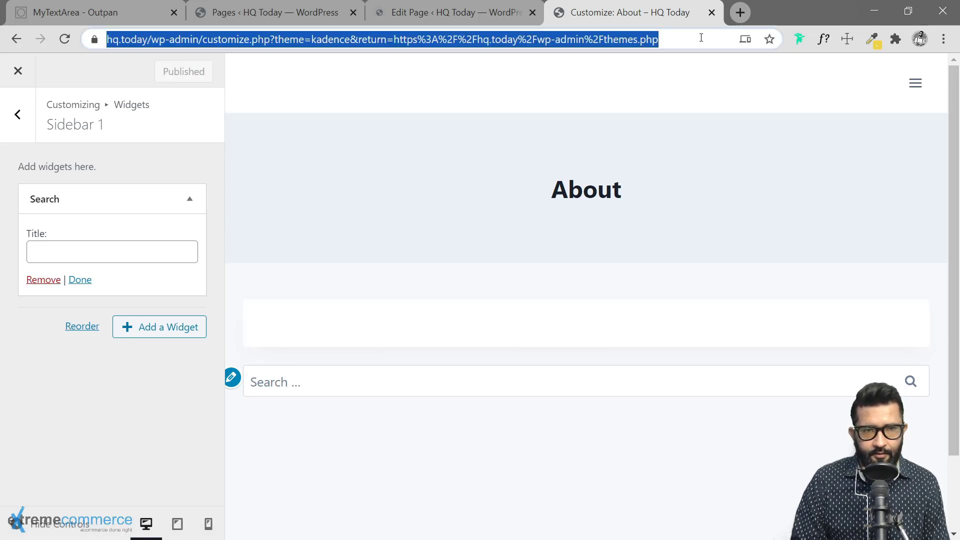
{"action": "key", "text": "Return"}
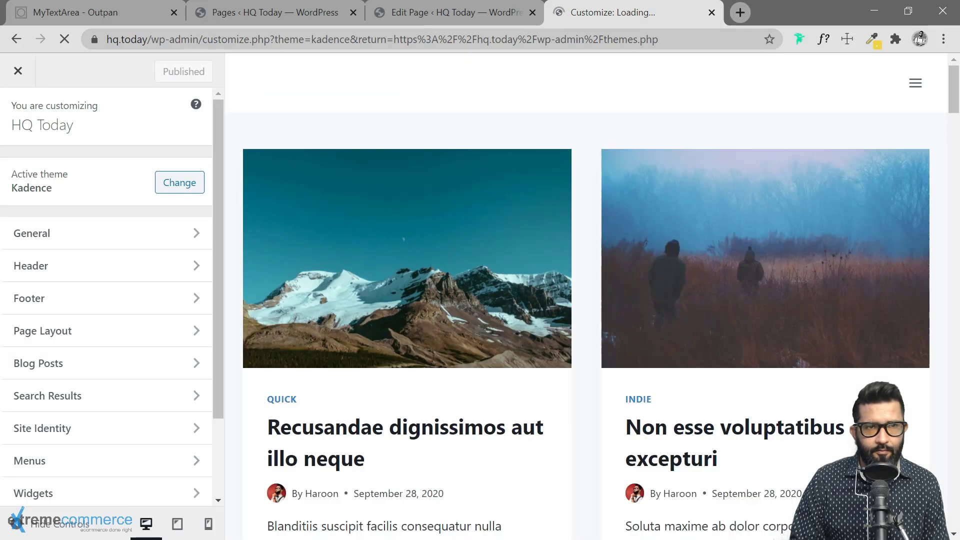
Step: Open the About page in the customizer preview and compare its heading, paragraph and image with the page editor
{"action": "left_click", "coordinate": [915, 83]}
{"action": "left_click", "coordinate": [345, 156]}
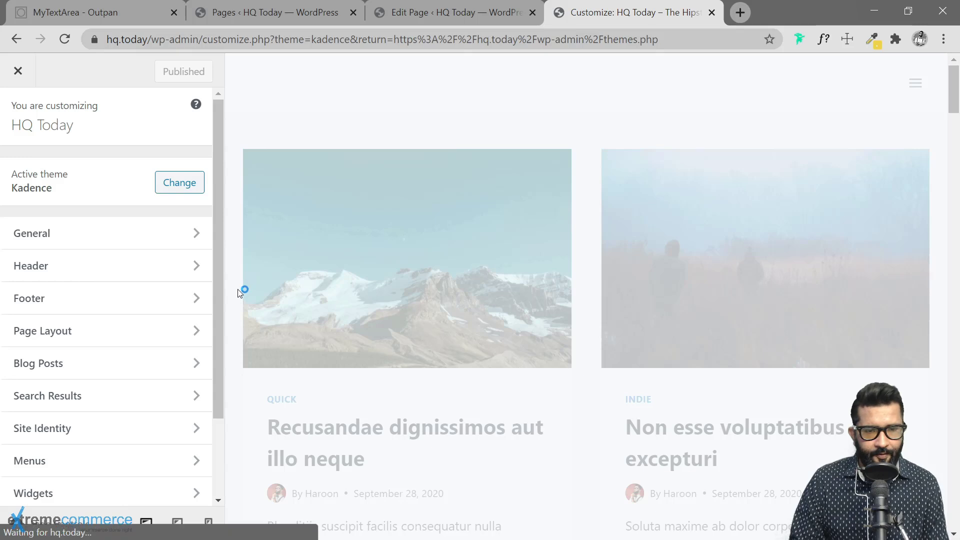
{"action": "scroll", "coordinate": [520, 313], "scroll_direction": "down", "scroll_amount": 3}
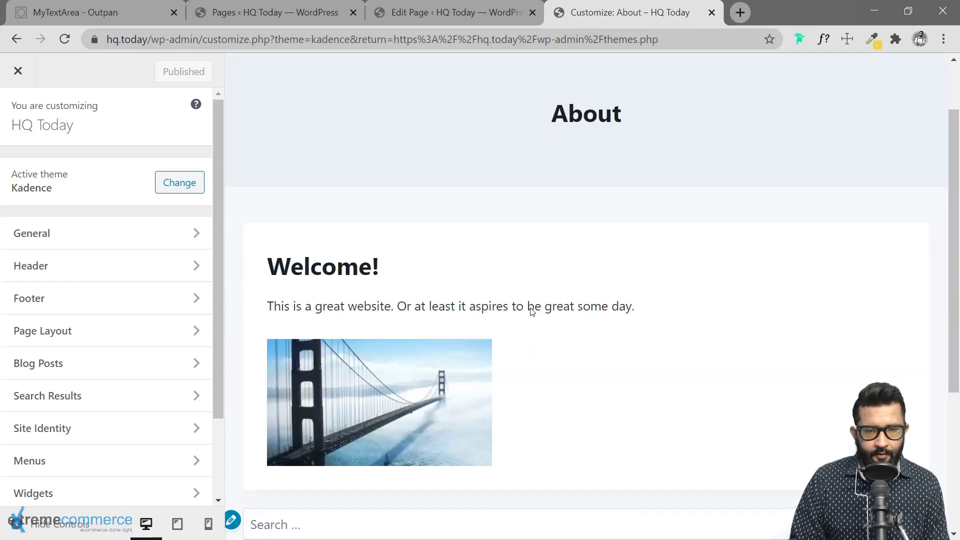
{"action": "scroll", "coordinate": [379, 413], "scroll_direction": "down", "scroll_amount": 2}
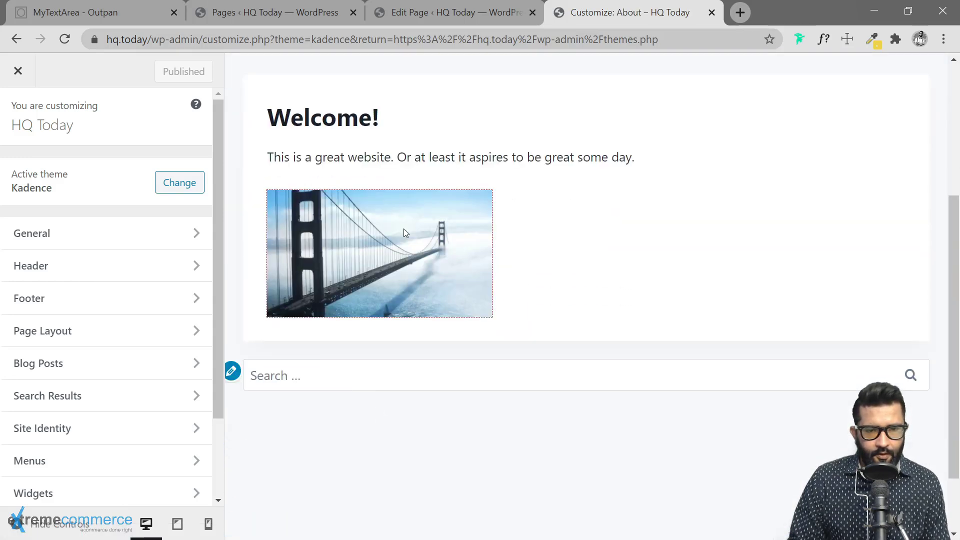
{"action": "left_click", "coordinate": [450, 12]}
{"action": "scroll", "coordinate": [354, 421], "scroll_direction": "down", "scroll_amount": 3}
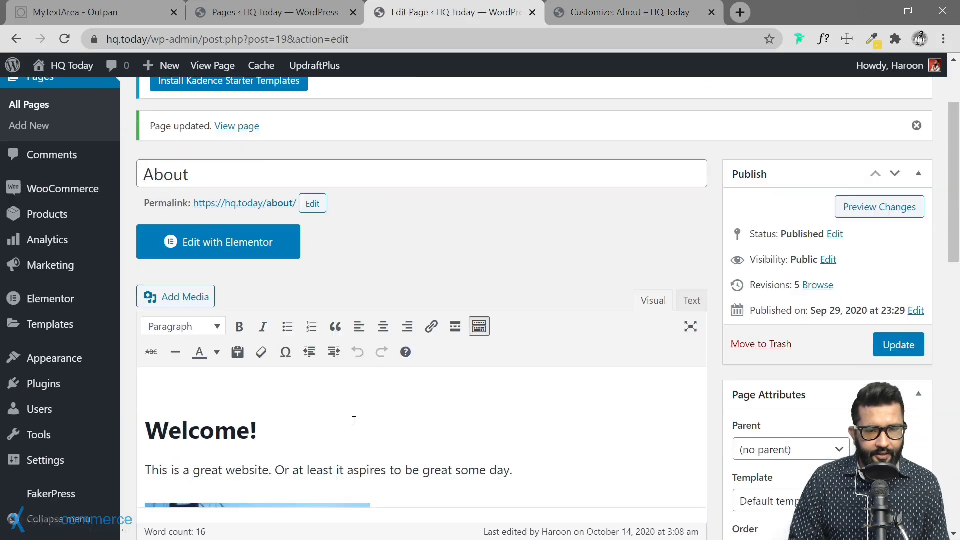
{"action": "left_click", "coordinate": [587, 22]}
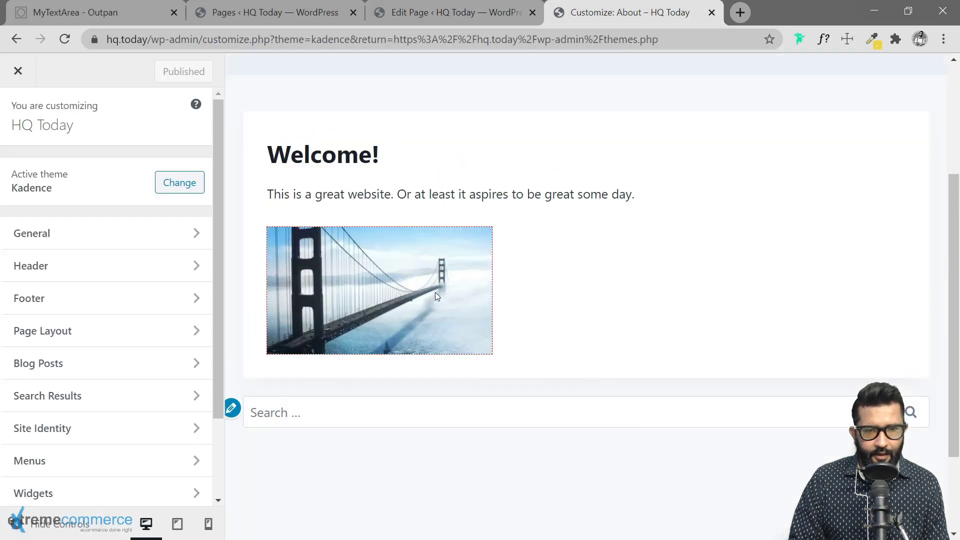
{"action": "scroll", "coordinate": [601, 226], "scroll_direction": "up", "scroll_amount": 4}
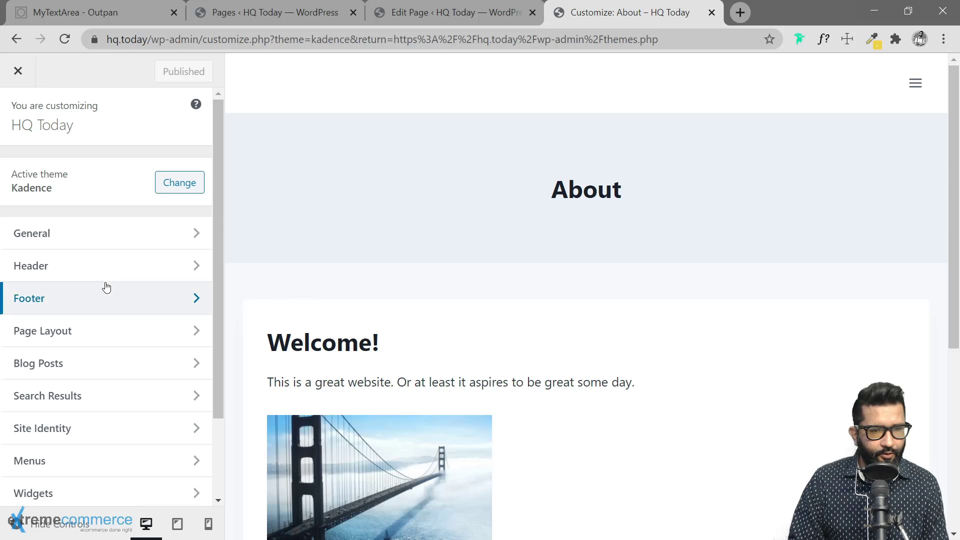
Step: Set the page title layout to In Content in the Page Layout settings
{"action": "left_click", "coordinate": [100, 330]}
{"action": "scroll", "coordinate": [101, 339], "scroll_direction": "down", "scroll_amount": 2}
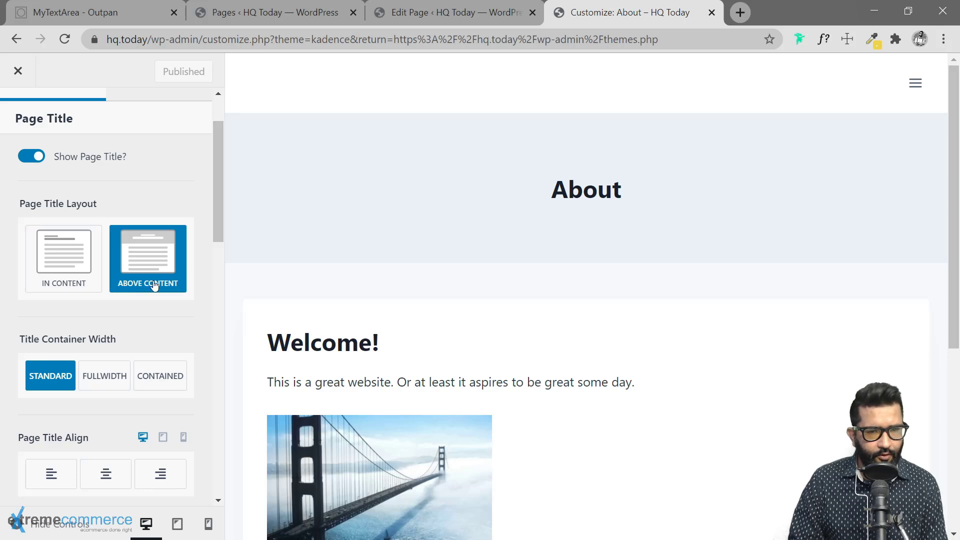
{"action": "left_click", "coordinate": [71, 284]}
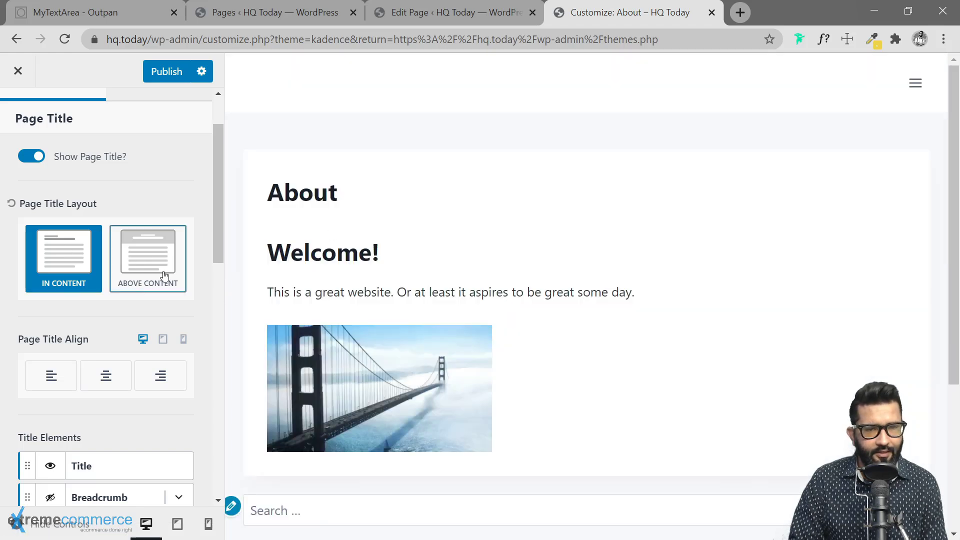
Step: Set the default page layout to Fullwidth
{"action": "scroll", "coordinate": [75, 298], "scroll_direction": "up", "scroll_amount": 2}
{"action": "scroll", "coordinate": [188, 322], "scroll_direction": "down", "scroll_amount": 3}
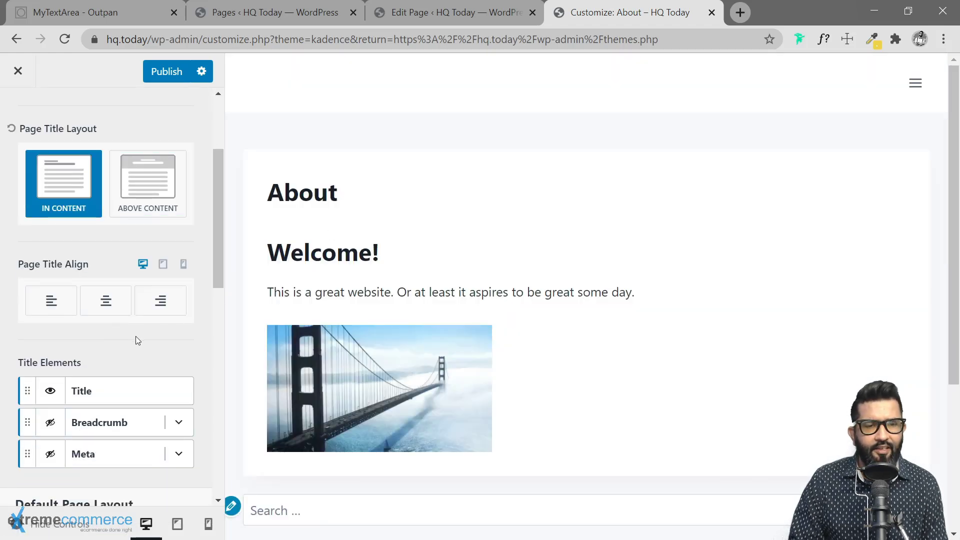
{"action": "scroll", "coordinate": [136, 338], "scroll_direction": "down", "scroll_amount": 3}
{"action": "scroll", "coordinate": [100, 320], "scroll_direction": "down", "scroll_amount": 4}
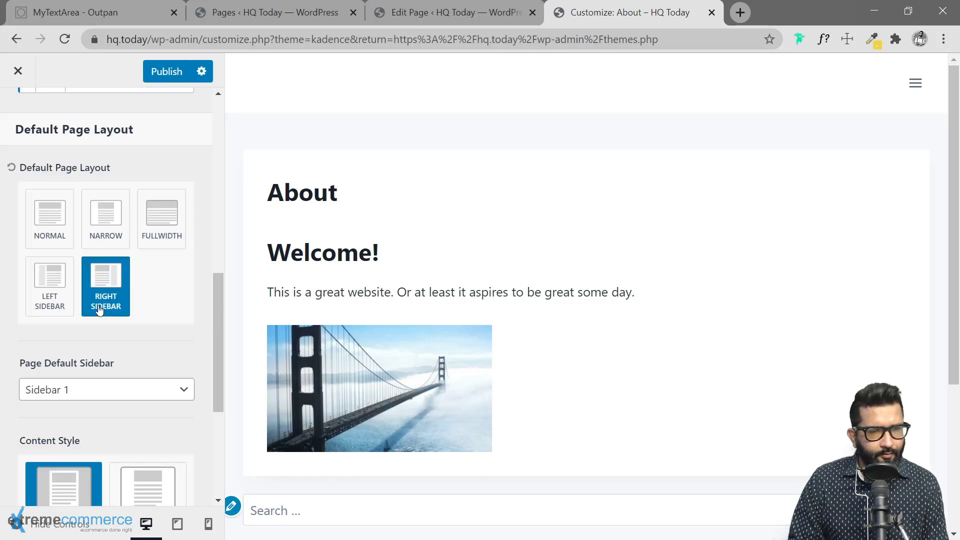
{"action": "left_click", "coordinate": [162, 230]}
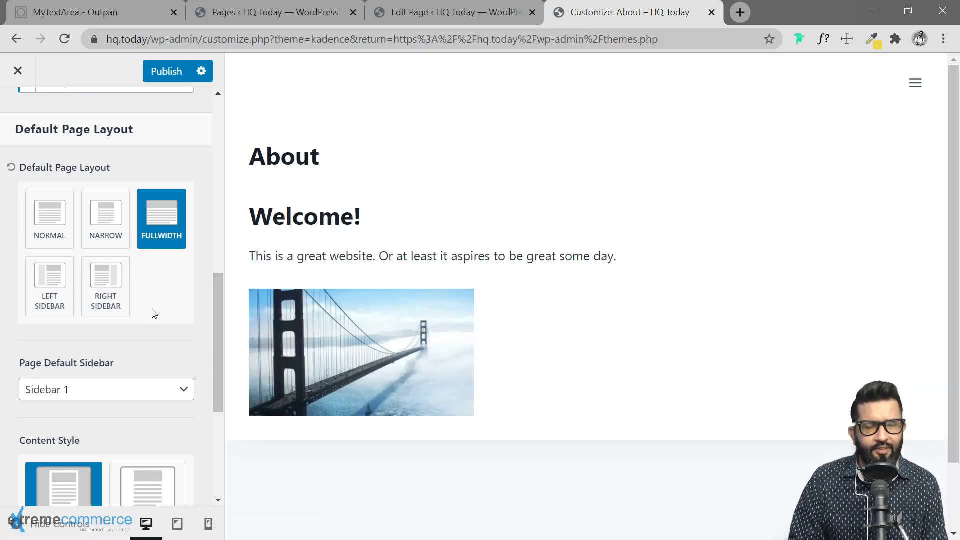
Step: Examine the Page Layout options for title, sidebar, content style, padding, featured image and comments, and compare the preview with the page editor
{"action": "scroll", "coordinate": [148, 350], "scroll_direction": "down", "scroll_amount": 3}
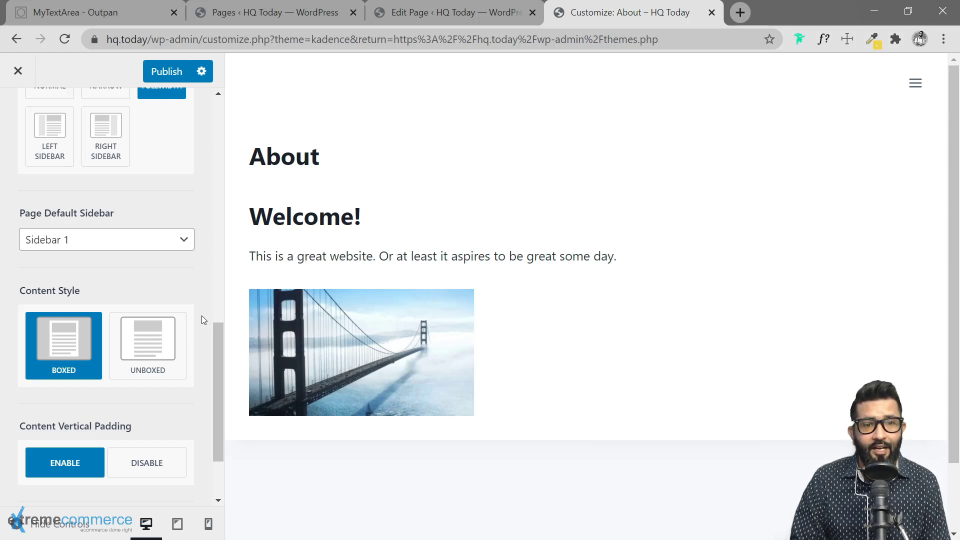
{"action": "scroll", "coordinate": [202, 316], "scroll_direction": "up", "scroll_amount": 7}
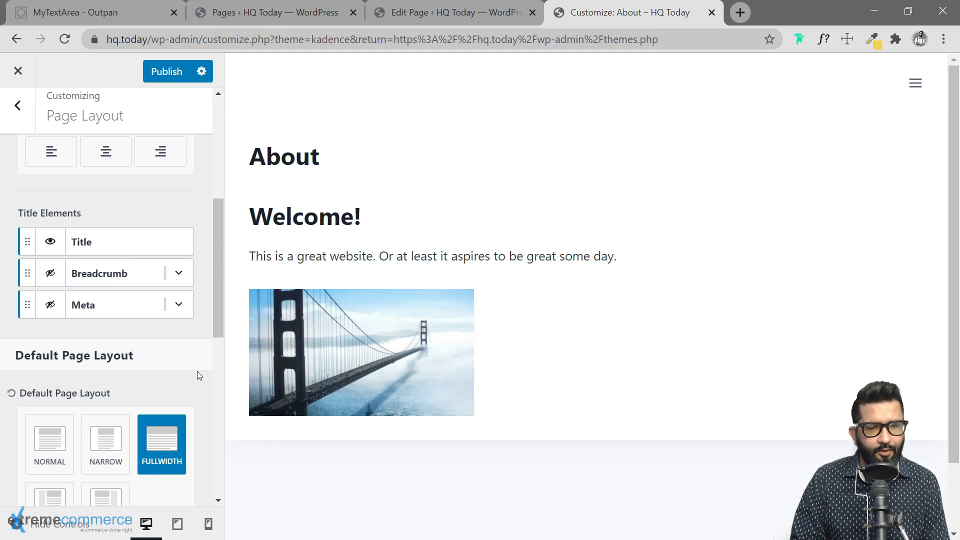
{"action": "scroll", "coordinate": [199, 376], "scroll_direction": "down", "scroll_amount": 3}
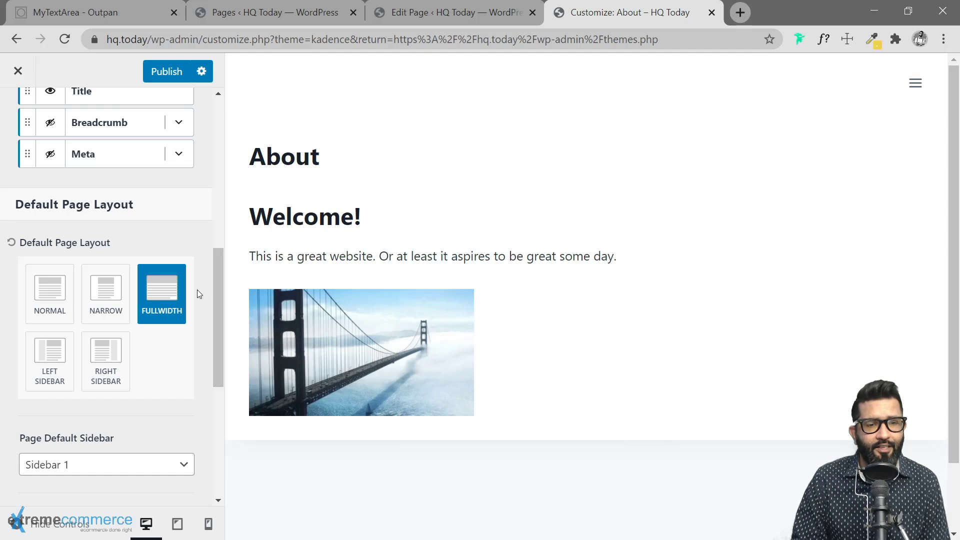
{"action": "scroll", "coordinate": [198, 294], "scroll_direction": "down", "scroll_amount": 6}
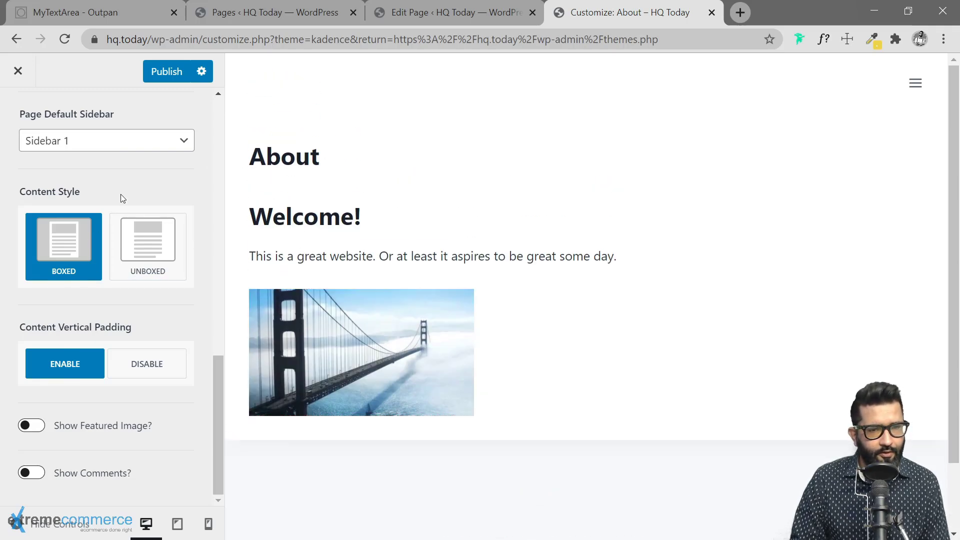
{"action": "scroll", "coordinate": [122, 195], "scroll_direction": "up", "scroll_amount": 8}
{"action": "scroll", "coordinate": [182, 291], "scroll_direction": "down", "scroll_amount": 8}
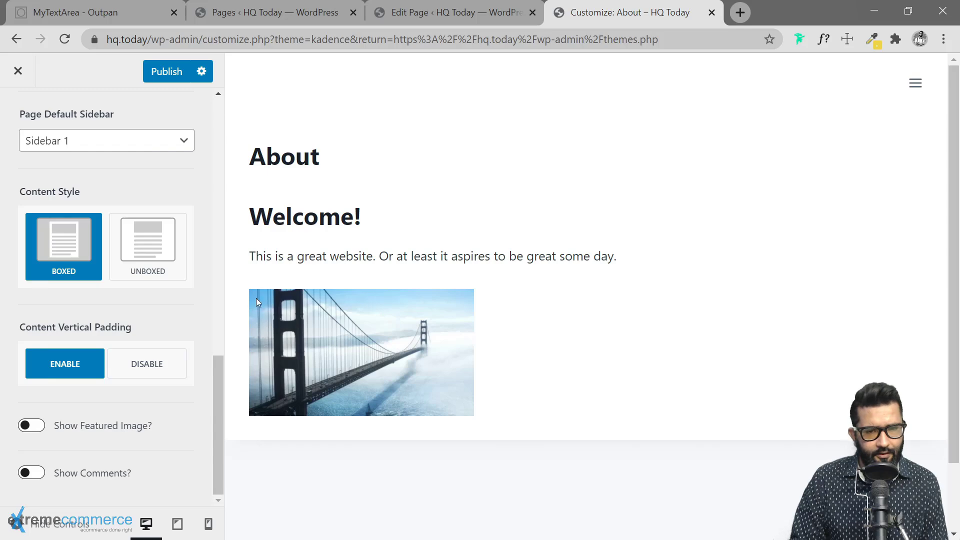
{"action": "left_click", "coordinate": [448, 23]}
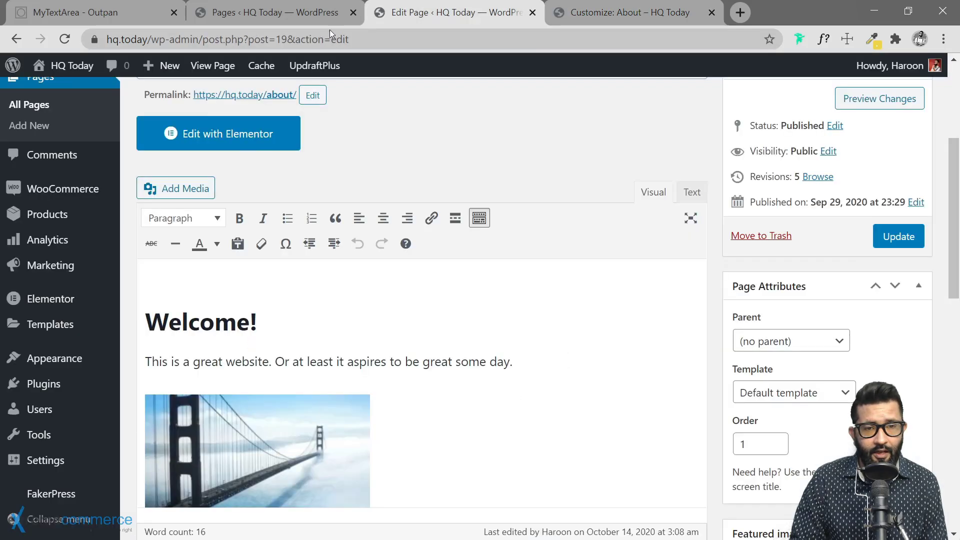
{"action": "left_click", "coordinate": [583, 22]}
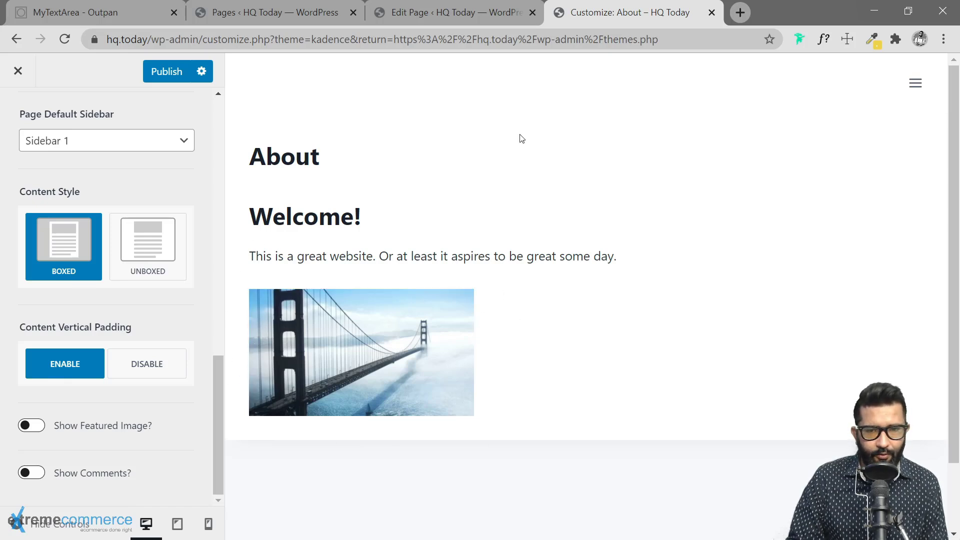
{"action": "scroll", "coordinate": [137, 251], "scroll_direction": "up", "scroll_amount": 15}
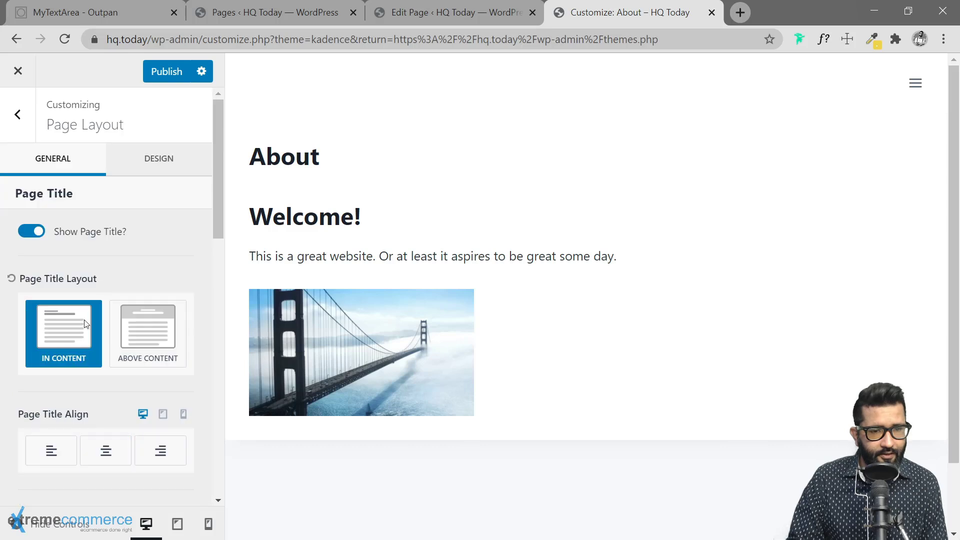
Step: Set the default page layout to Narrow and check the extent of the About page's content in the preview
{"action": "scroll", "coordinate": [134, 331], "scroll_direction": "down", "scroll_amount": 10}
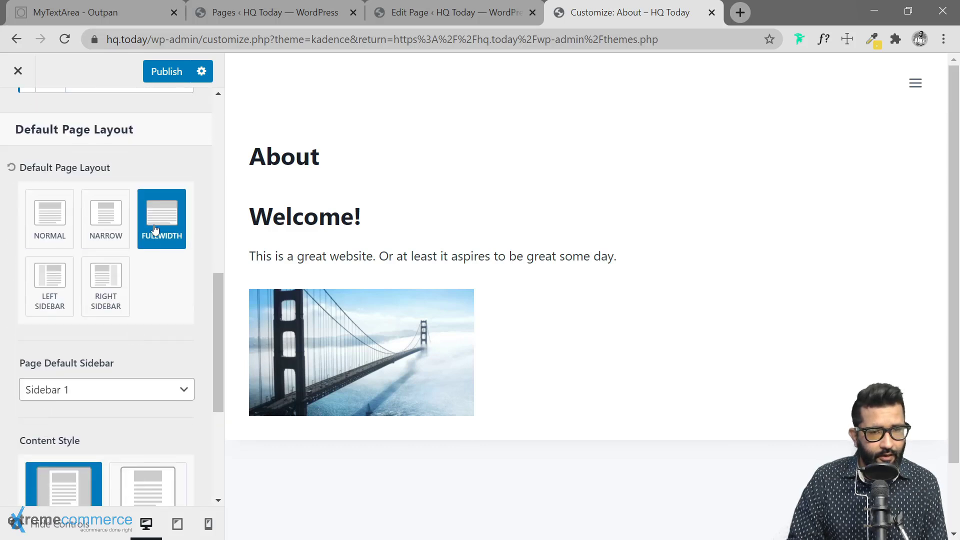
{"action": "left_click", "coordinate": [104, 226]}
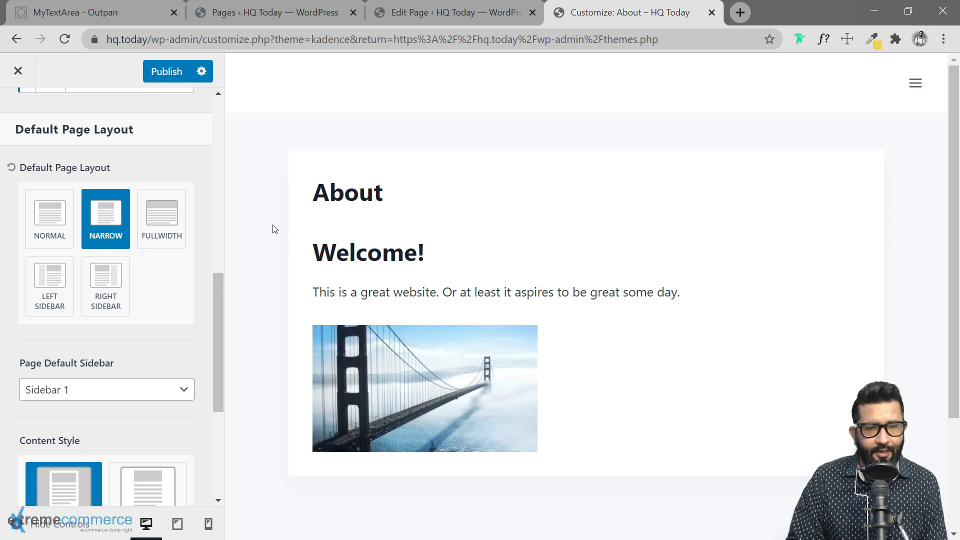
{"action": "left_click_drag", "start_coordinate": [317, 188], "coordinate": [596, 426]}
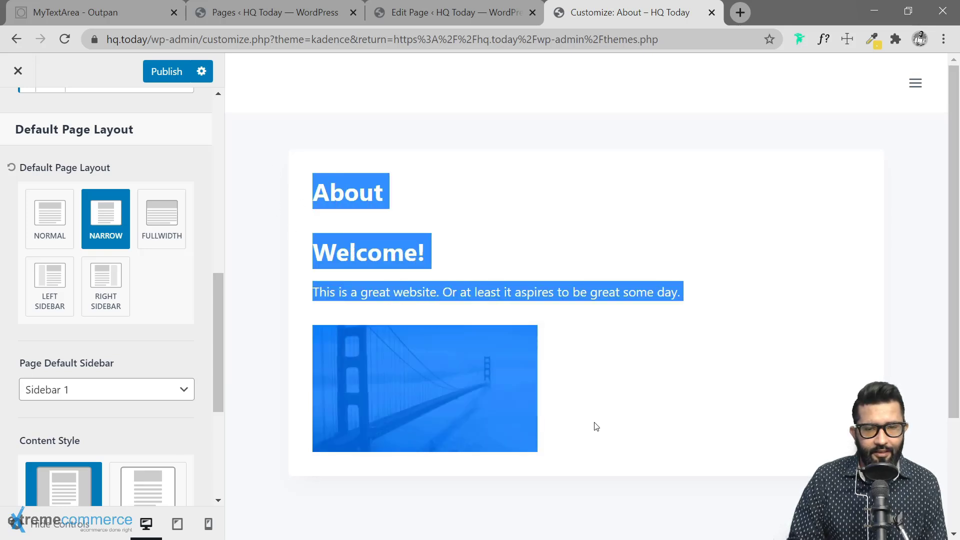
{"action": "left_click", "coordinate": [479, 229]}
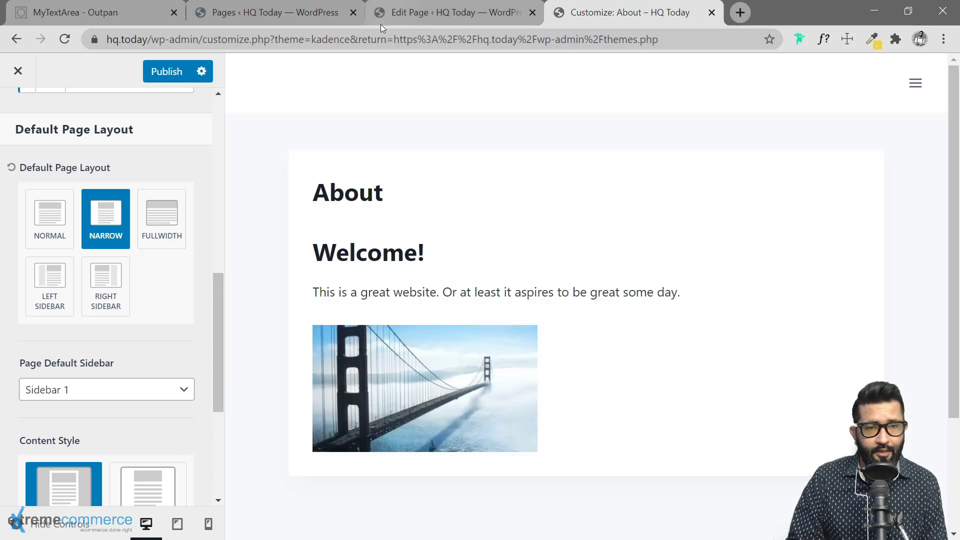
Step: Compare the About page's content in the page editor with its customizer preview, including the preview with the controls hidden
{"action": "left_click", "coordinate": [303, 15]}
{"action": "left_click", "coordinate": [440, 12]}
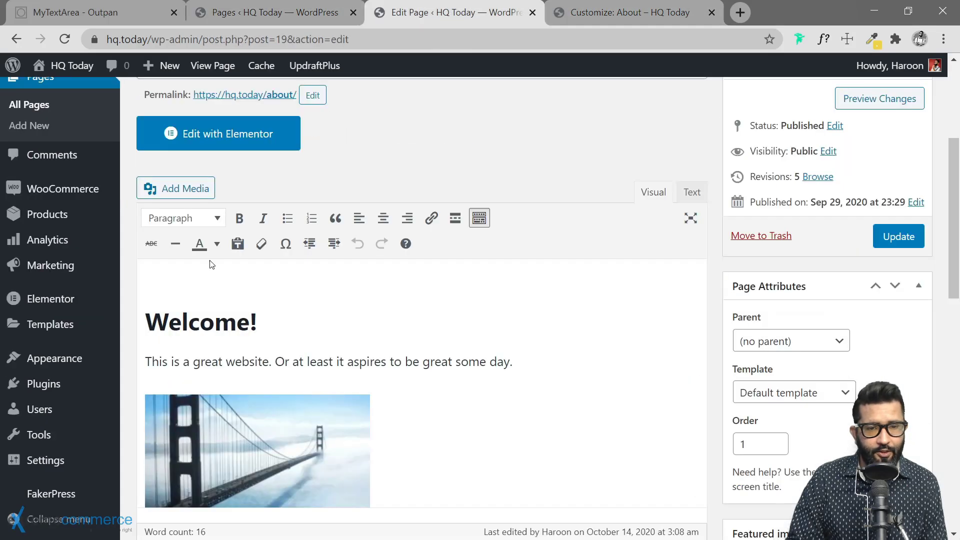
{"action": "scroll", "coordinate": [344, 342], "scroll_direction": "down", "scroll_amount": 1}
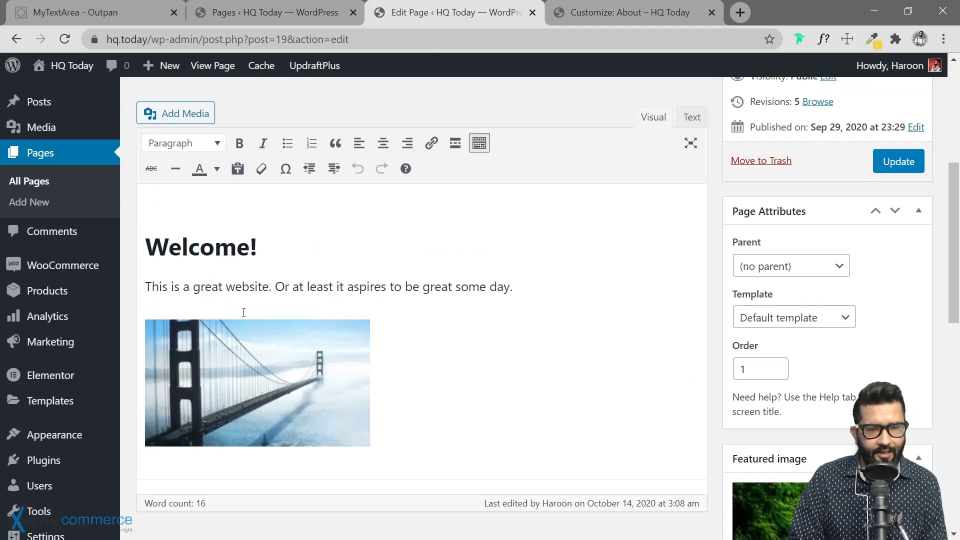
{"action": "left_click", "coordinate": [604, 18]}
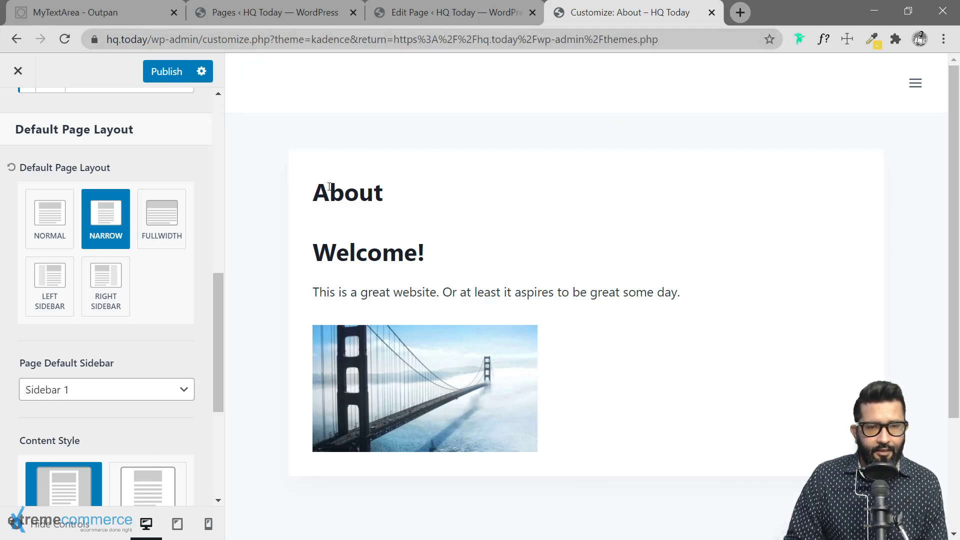
{"action": "left_click_drag", "start_coordinate": [321, 192], "coordinate": [396, 199]}
{"action": "left_click", "coordinate": [419, 194]}
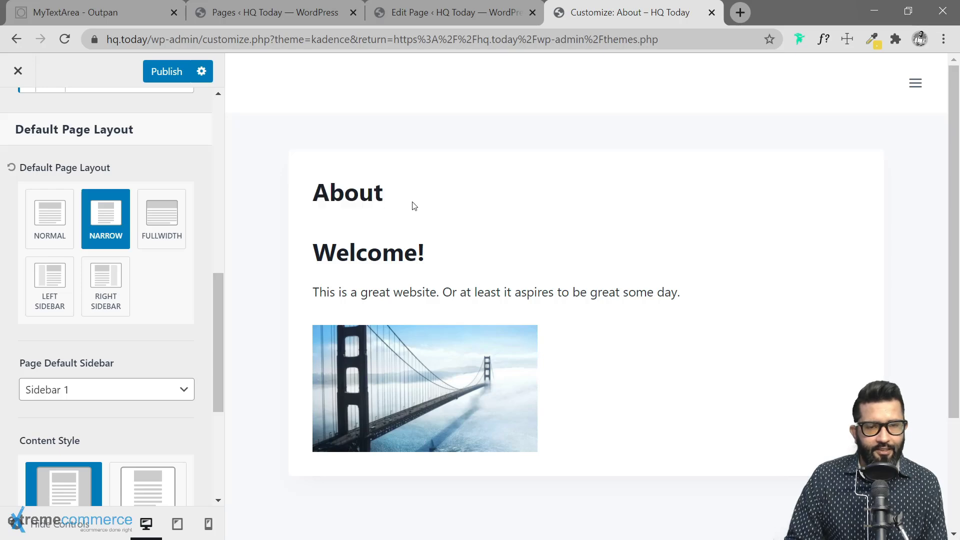
{"action": "scroll", "coordinate": [275, 281], "scroll_direction": "down", "scroll_amount": 3}
{"action": "scroll", "coordinate": [281, 311], "scroll_direction": "up", "scroll_amount": 3}
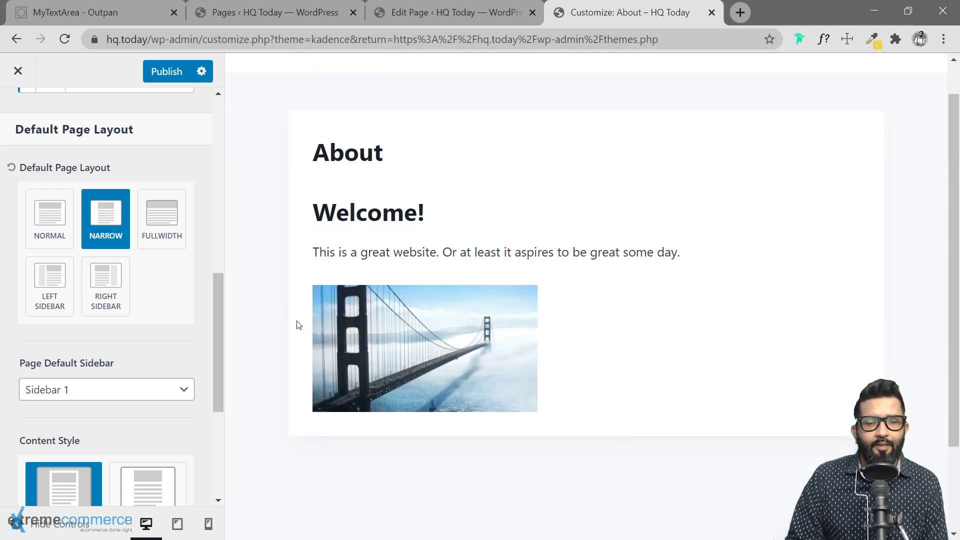
{"action": "scroll", "coordinate": [275, 247], "scroll_direction": "down", "scroll_amount": 3}
{"action": "scroll", "coordinate": [300, 280], "scroll_direction": "up", "scroll_amount": 3}
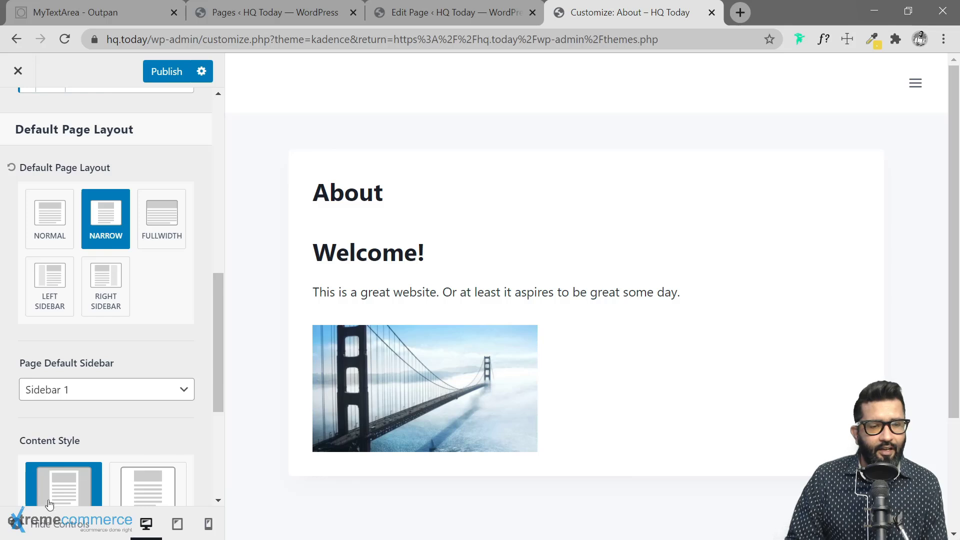
{"action": "left_click", "coordinate": [15, 523]}
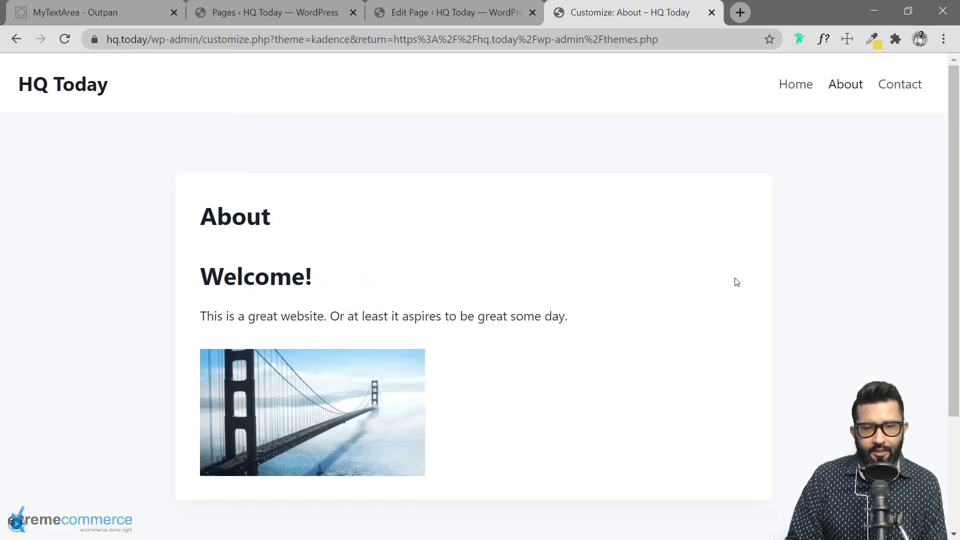
{"action": "left_click", "coordinate": [15, 529]}
Step: Check the remaining Page Layout options and the widget areas offered for the About page
{"action": "scroll", "coordinate": [189, 352], "scroll_direction": "down", "scroll_amount": 5}
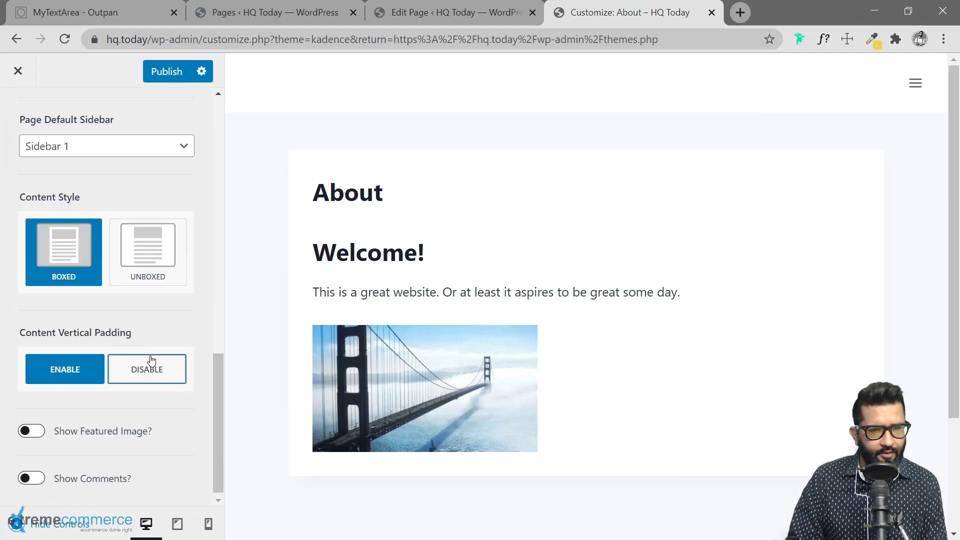
{"action": "scroll", "coordinate": [86, 206], "scroll_direction": "up", "scroll_amount": 10}
{"action": "left_click", "coordinate": [17, 104]}
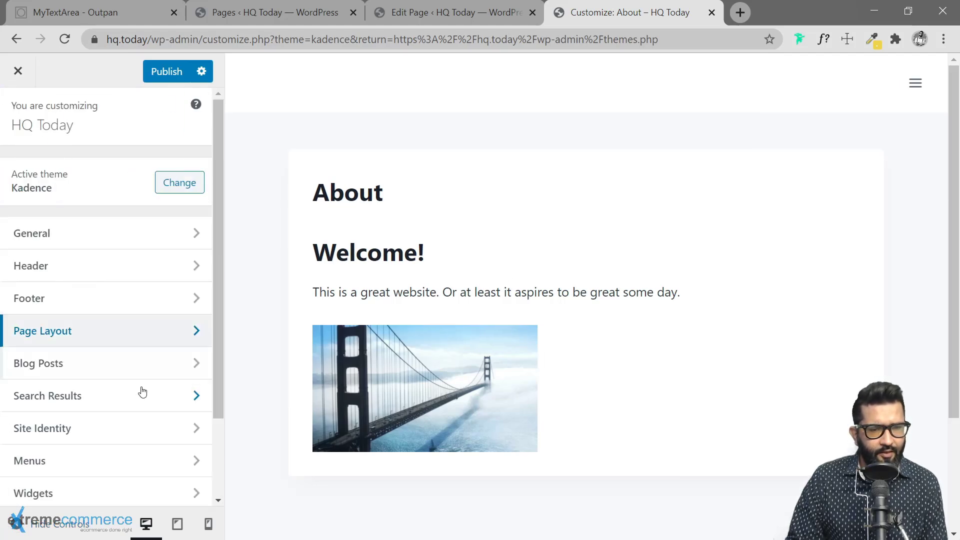
{"action": "scroll", "coordinate": [142, 391], "scroll_direction": "down", "scroll_amount": 2}
{"action": "left_click", "coordinate": [88, 420]}
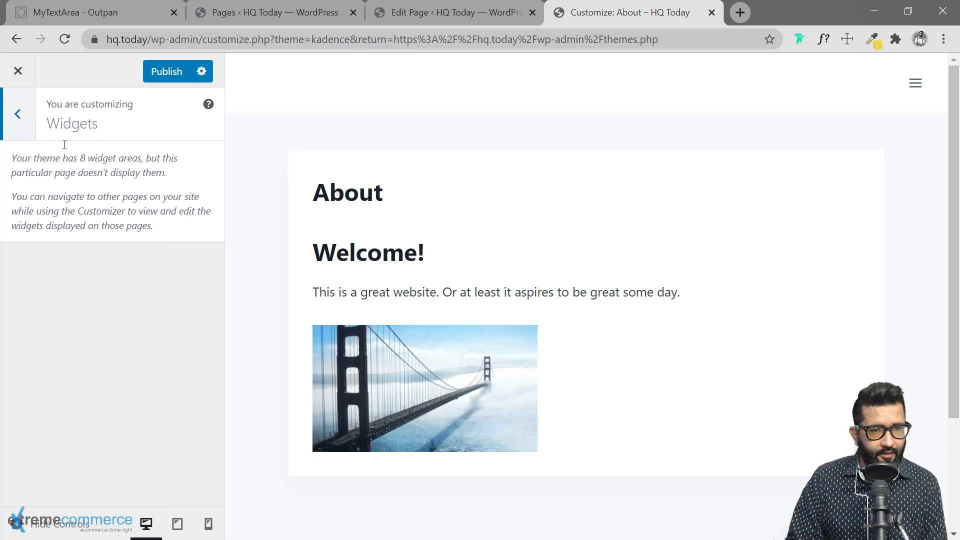
{"action": "left_click", "coordinate": [17, 114]}
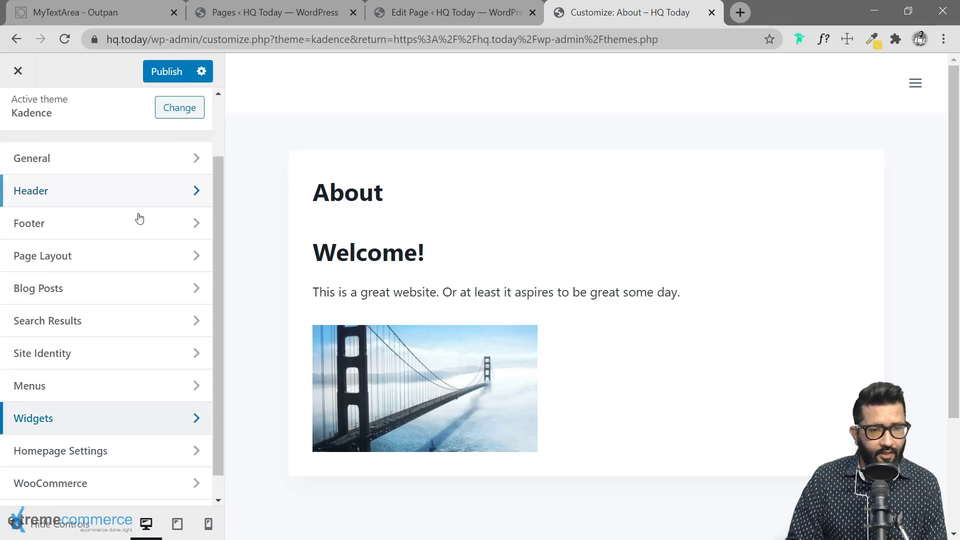
Step: Set the default page layout to Right Sidebar in the Page Layout settings
{"action": "left_click", "coordinate": [98, 266]}
{"action": "scroll", "coordinate": [165, 300], "scroll_direction": "down", "scroll_amount": 7}
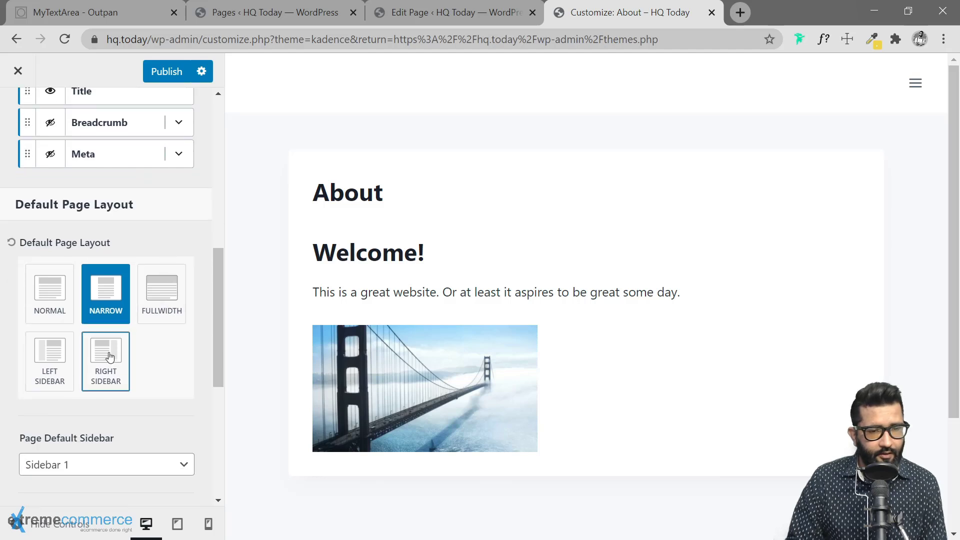
{"action": "left_click", "coordinate": [110, 356]}
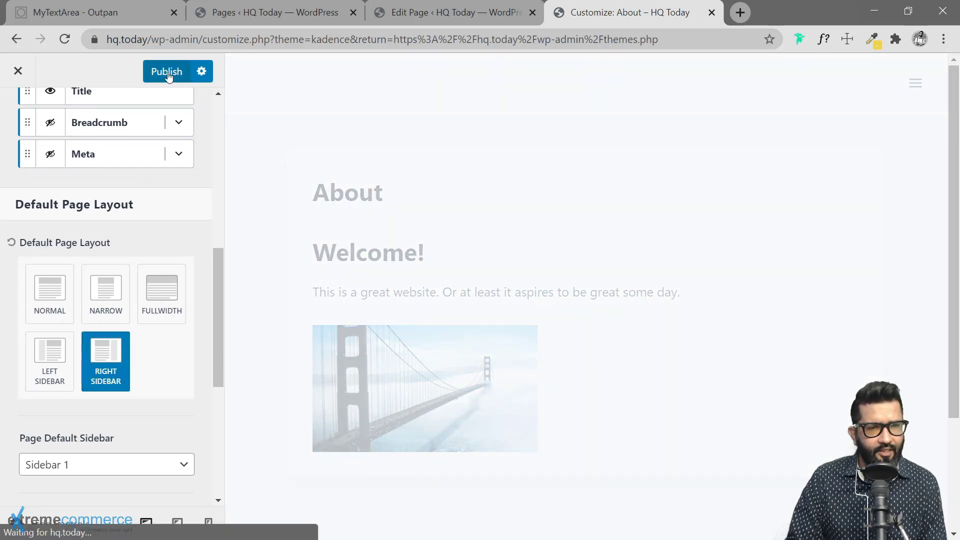
{"action": "scroll", "coordinate": [138, 285], "scroll_direction": "up", "scroll_amount": 6}
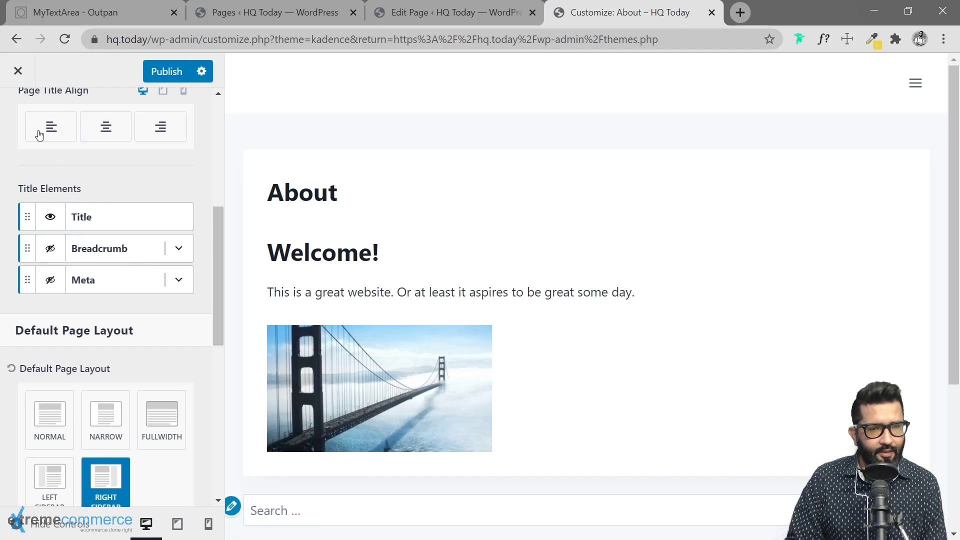
Step: View the footer's widget arrangement in the Footer settings and publish the customizer changes
{"action": "left_click", "coordinate": [17, 116]}
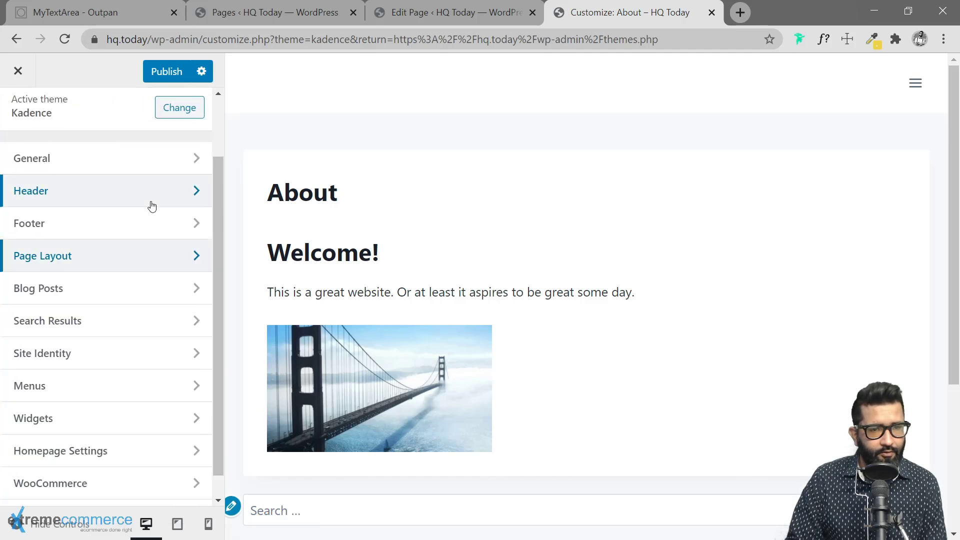
{"action": "left_click", "coordinate": [96, 221]}
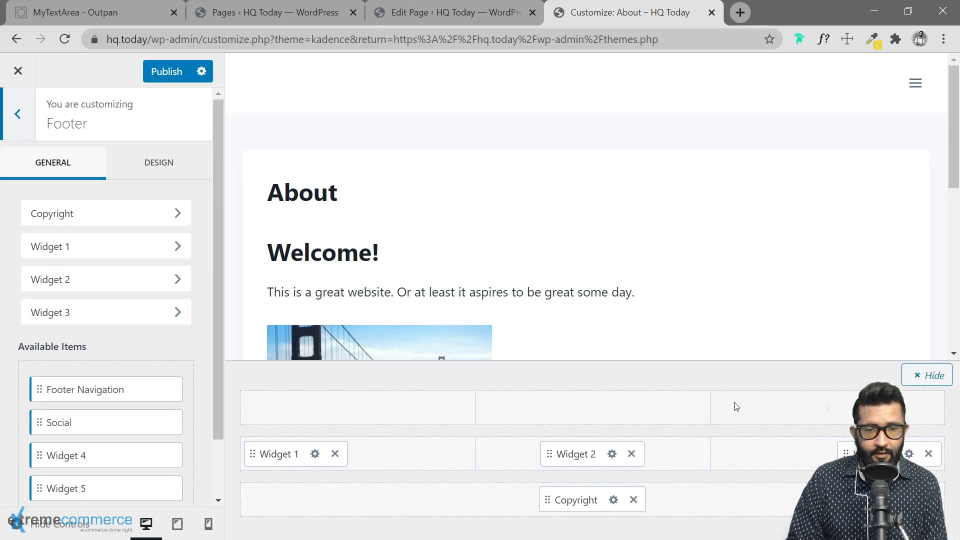
{"action": "scroll", "coordinate": [581, 351], "scroll_direction": "down", "scroll_amount": 5}
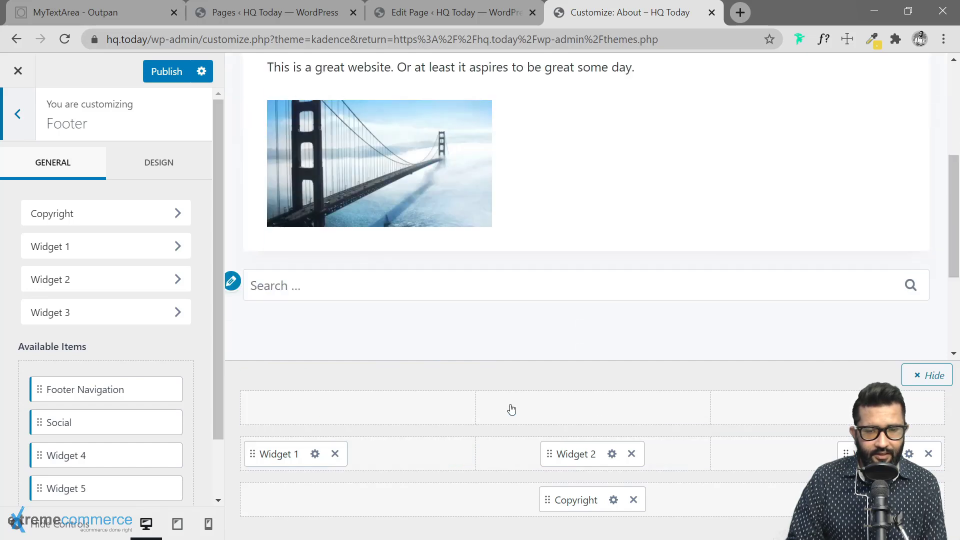
{"action": "left_click", "coordinate": [156, 72]}
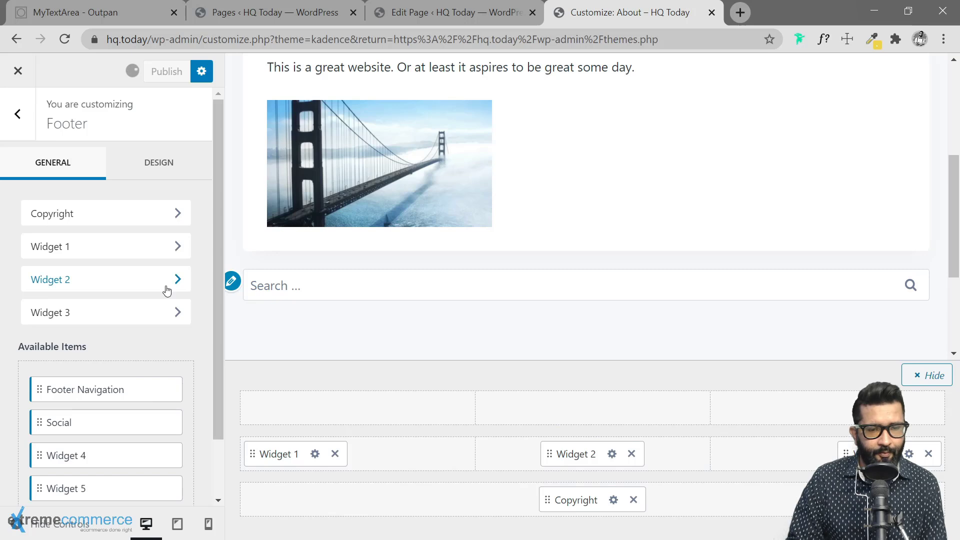
Step: Add a Pages widget to the Sidebar 1 widget area
{"action": "left_click", "coordinate": [17, 110]}
{"action": "left_click", "coordinate": [115, 422]}
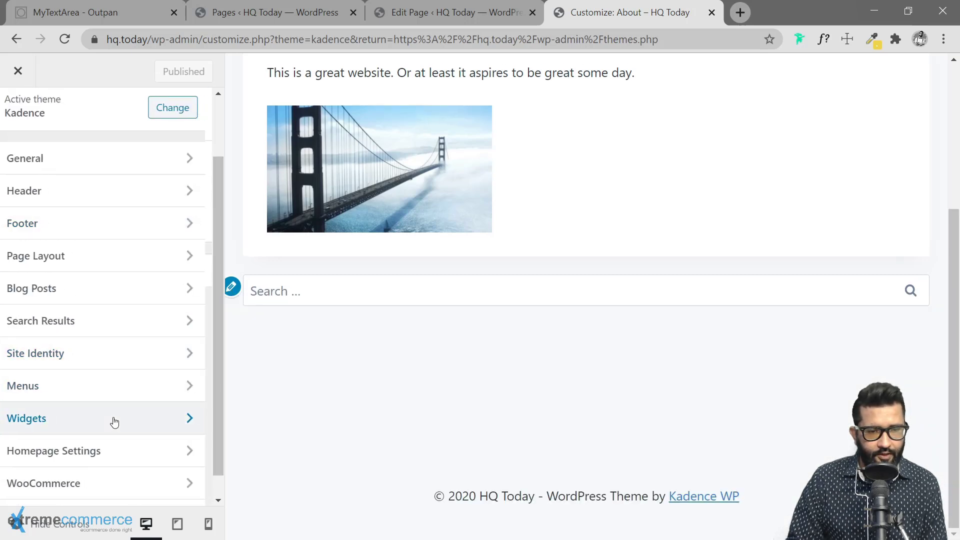
{"action": "left_click", "coordinate": [121, 278]}
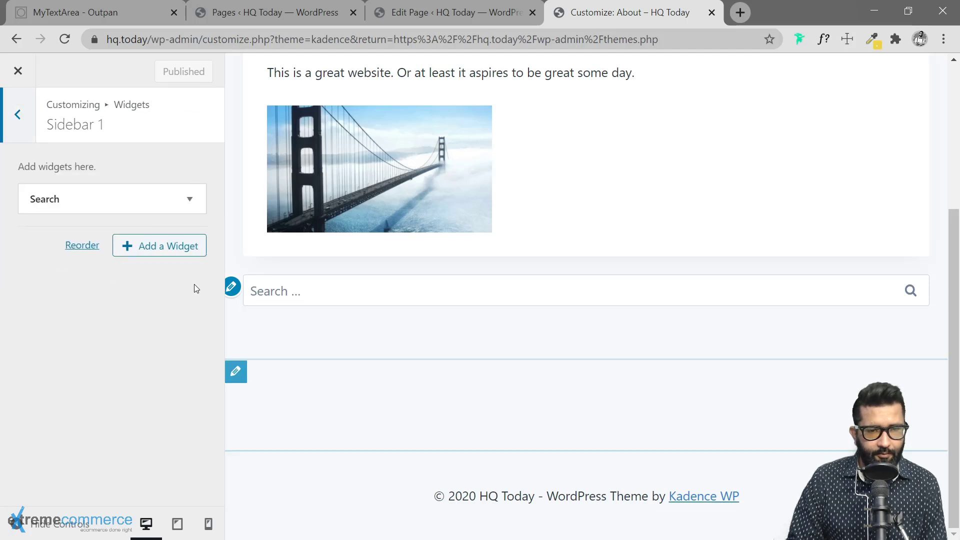
{"action": "left_click", "coordinate": [142, 249]}
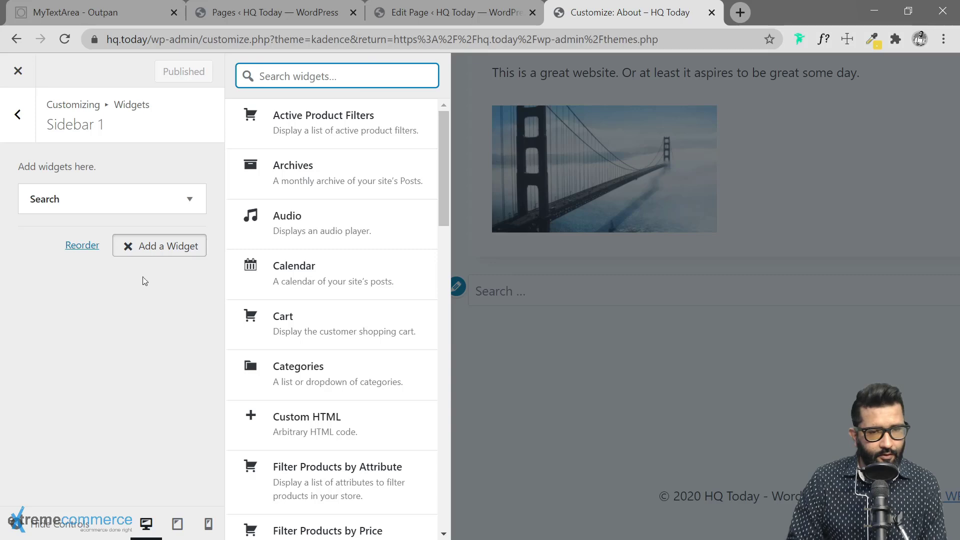
{"action": "scroll", "coordinate": [381, 317], "scroll_direction": "down", "scroll_amount": 7}
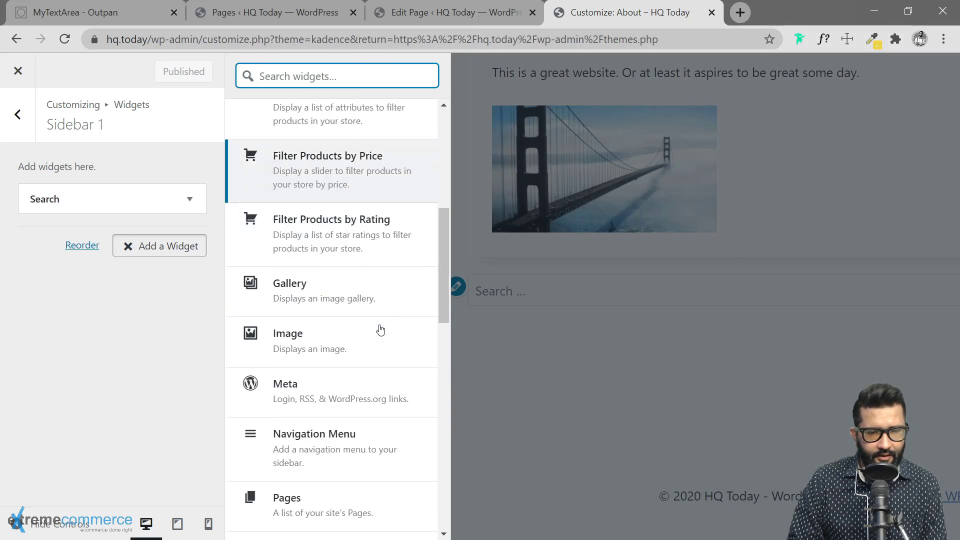
{"action": "scroll", "coordinate": [380, 330], "scroll_direction": "down", "scroll_amount": 3}
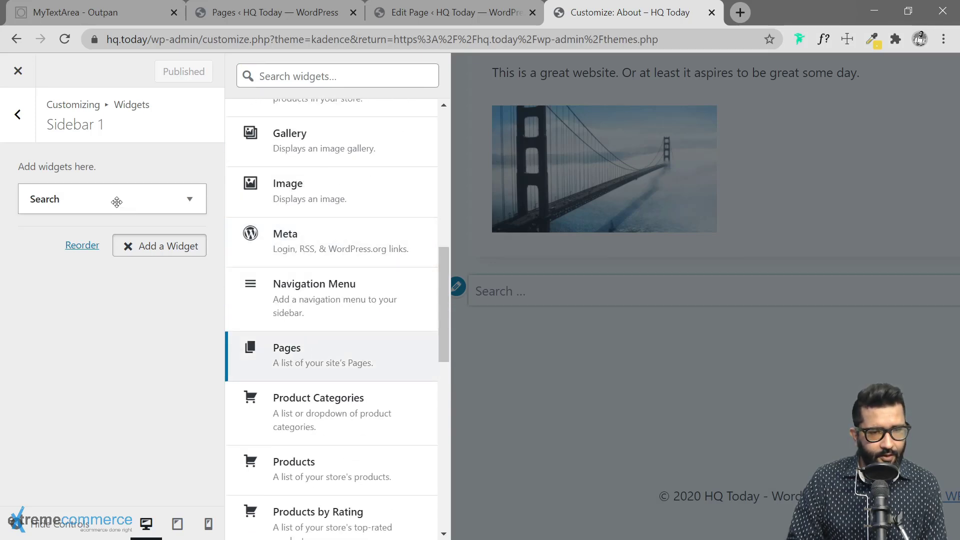
{"action": "left_click", "coordinate": [291, 357]}
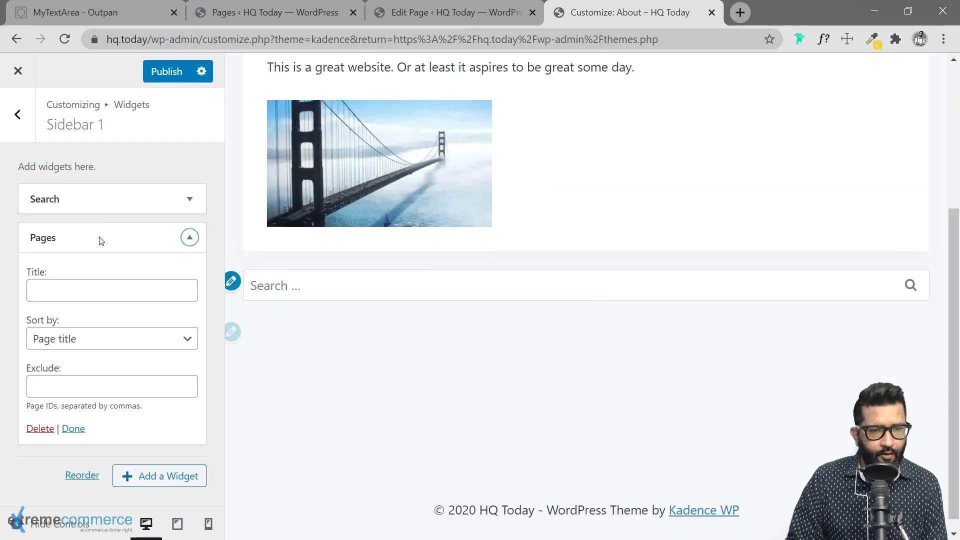
Step: Look through the Search widget's title setting and the Pages widget's title, sort and exclude options
{"action": "left_click", "coordinate": [114, 214]}
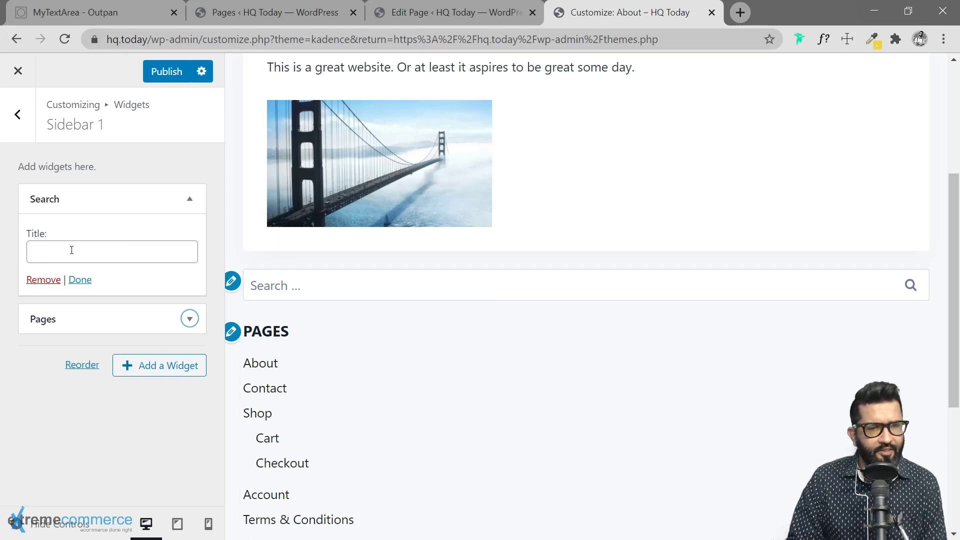
{"action": "left_click", "coordinate": [110, 320]}
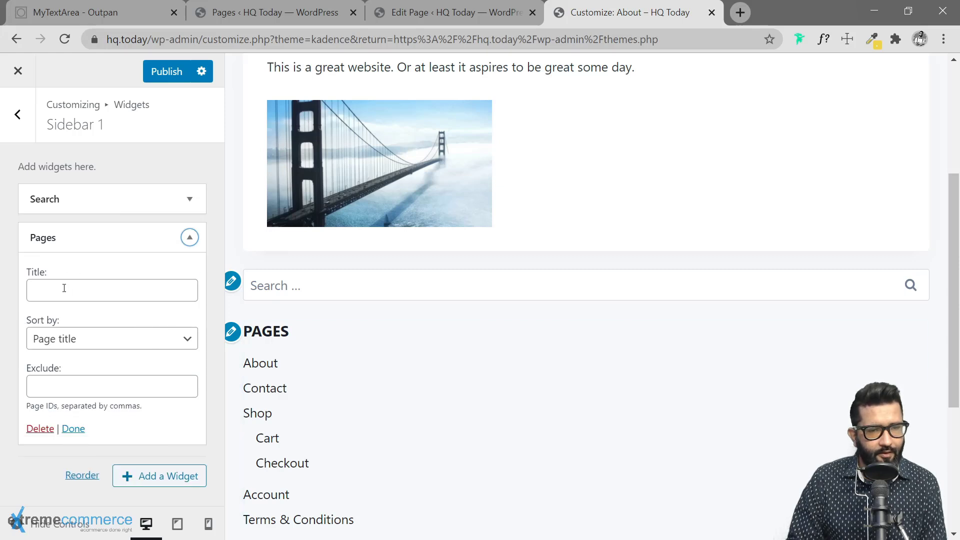
{"action": "left_click", "coordinate": [101, 345]}
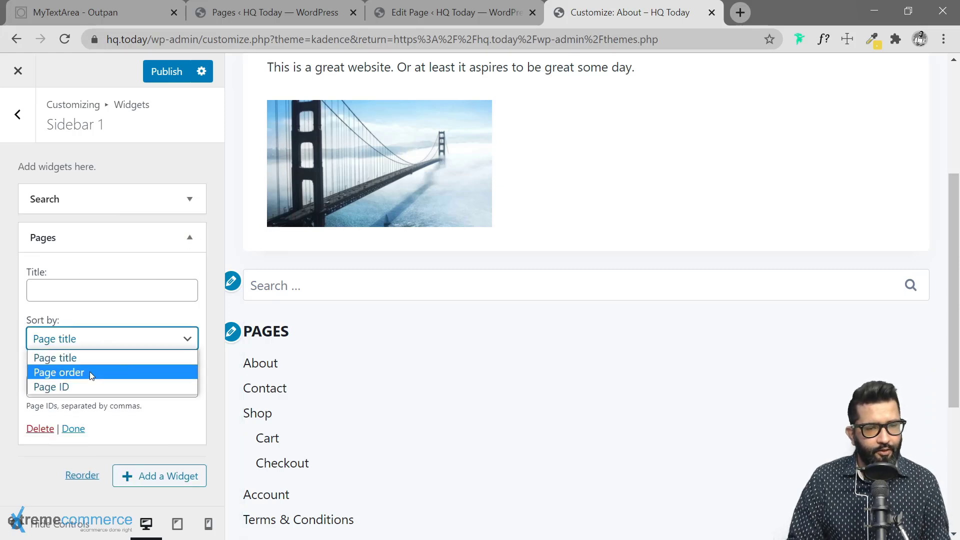
{"action": "left_click", "coordinate": [106, 324]}
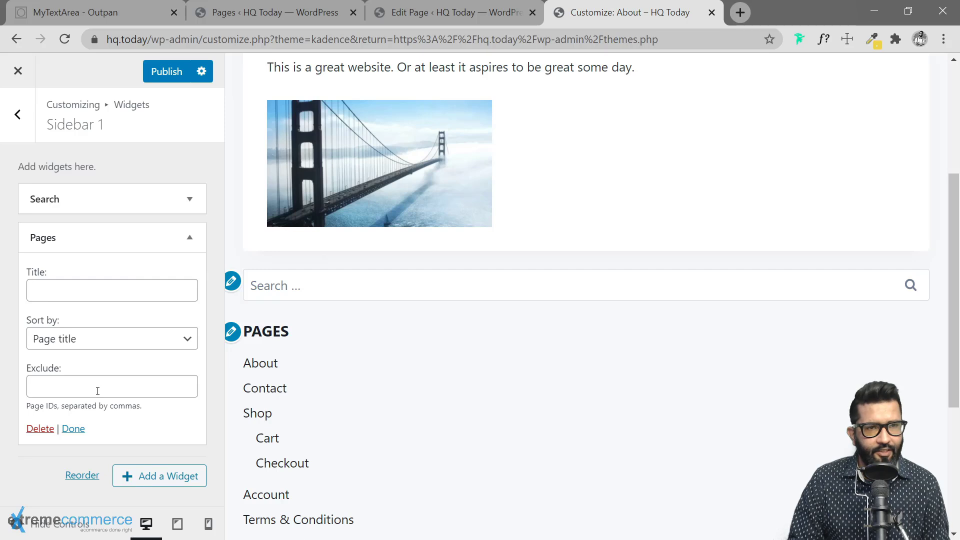
{"action": "left_click", "coordinate": [73, 387]}
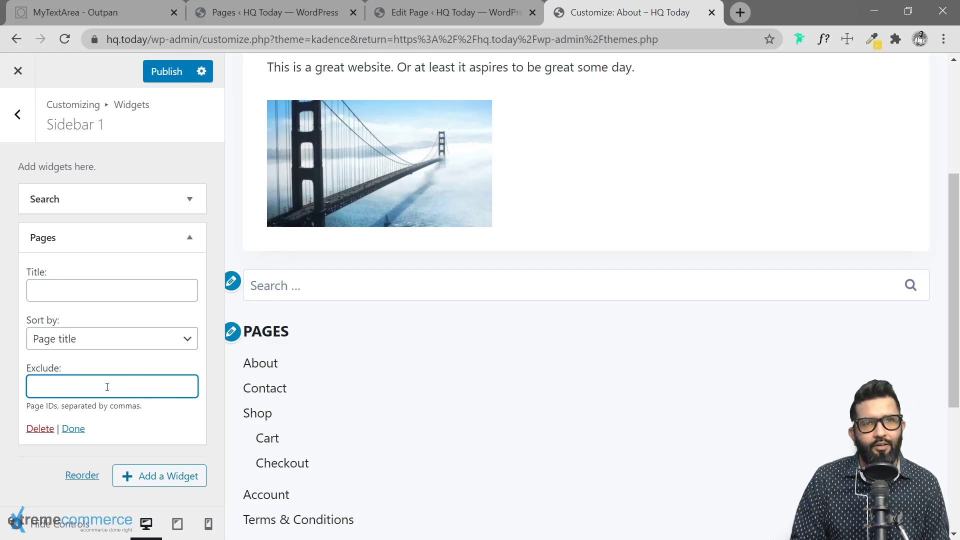
Step: Review the sidebar widgets in the About page preview, close the Pages widget's settings and publish the Sidebar 1 changes
{"action": "scroll", "coordinate": [476, 405], "scroll_direction": "down", "scroll_amount": 2}
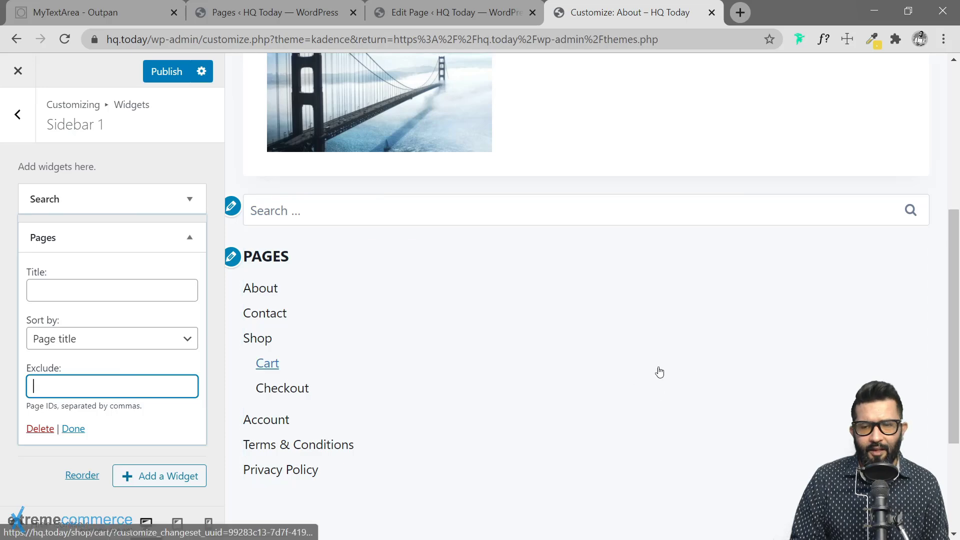
{"action": "scroll", "coordinate": [658, 373], "scroll_direction": "up", "scroll_amount": 5}
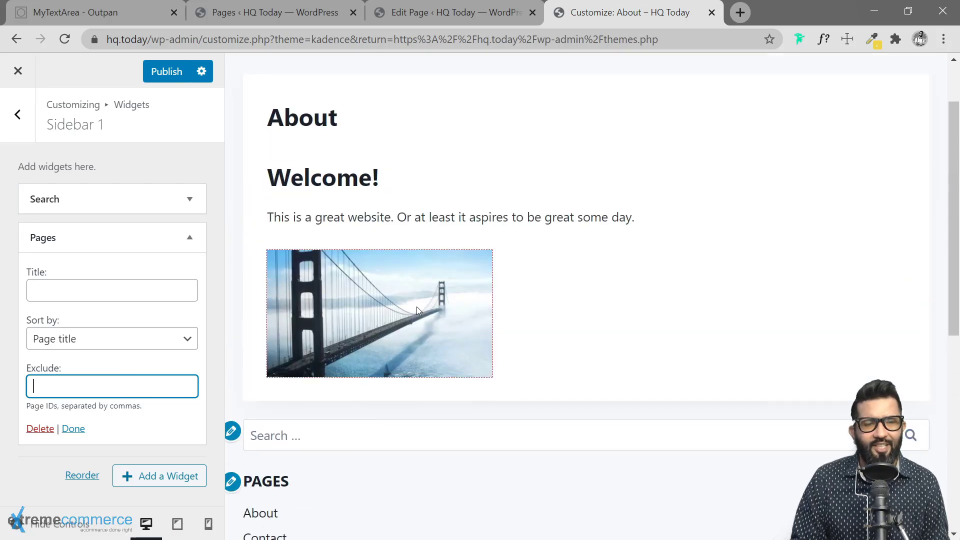
{"action": "scroll", "coordinate": [532, 281], "scroll_direction": "up", "scroll_amount": 2}
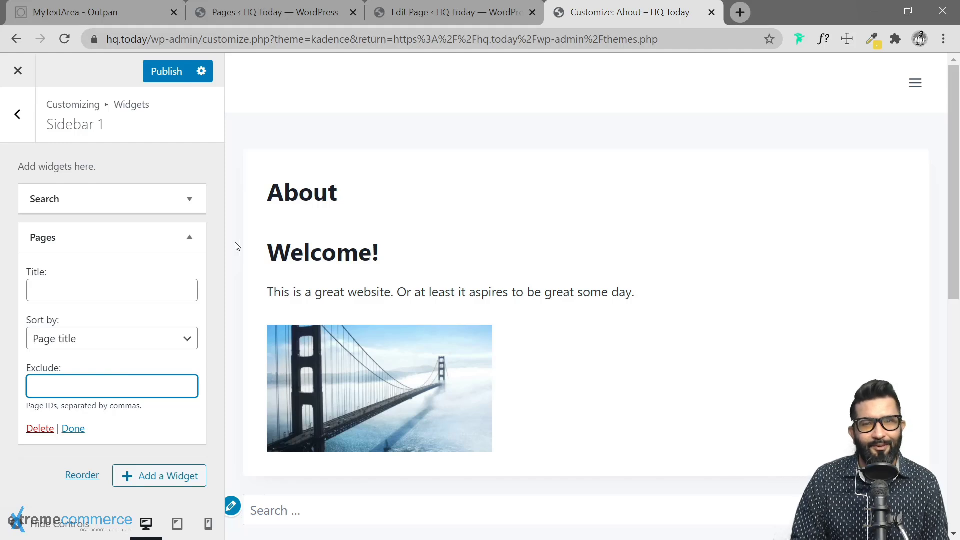
{"action": "scroll", "coordinate": [237, 247], "scroll_direction": "down", "scroll_amount": 2}
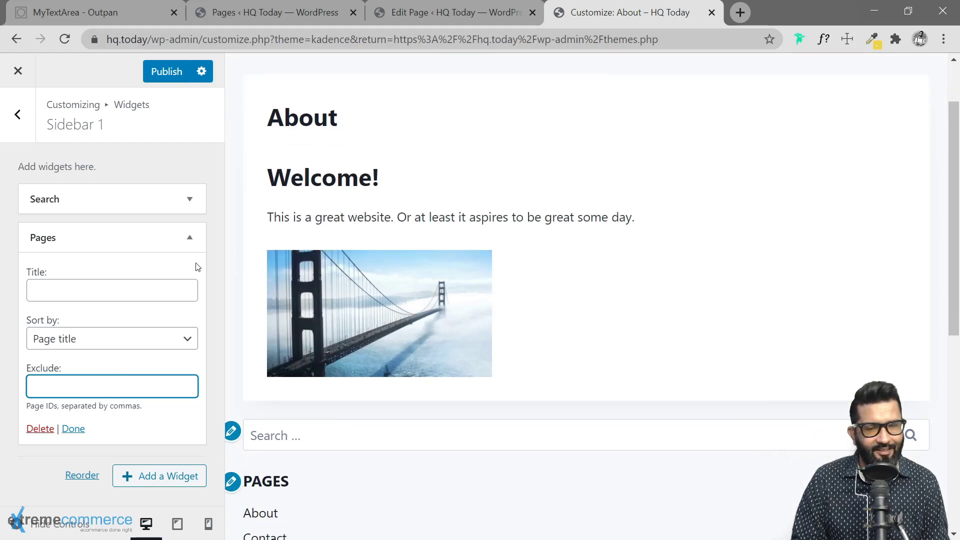
{"action": "left_click", "coordinate": [72, 429]}
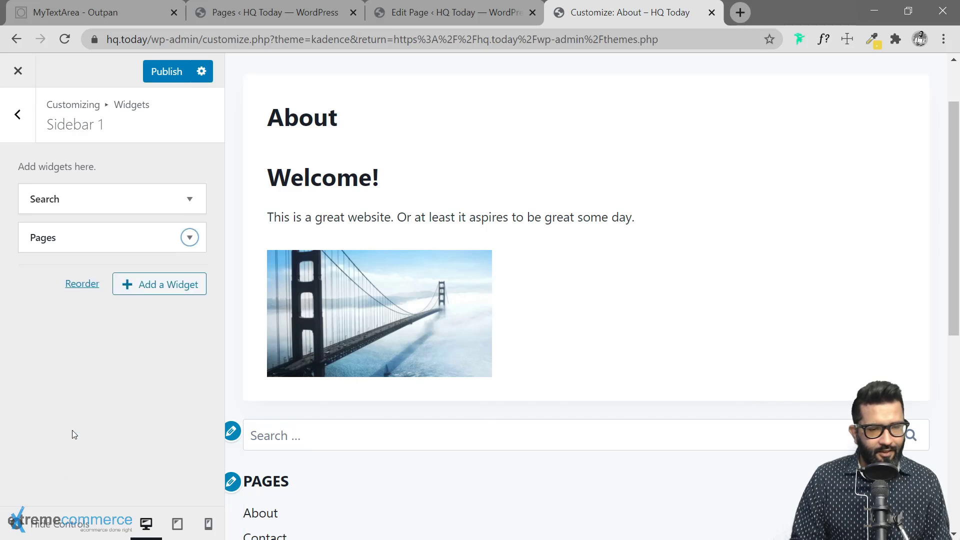
{"action": "left_click", "coordinate": [171, 76]}
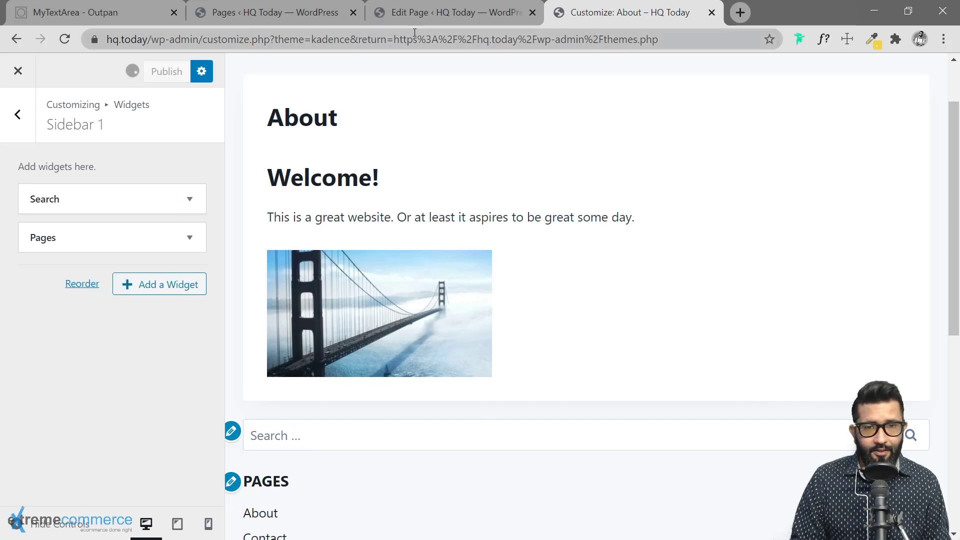
Step: Leave the widget settings and look through the Page Layout options for title, default layout, sidebar, content style, featured image and comments
{"action": "left_click", "coordinate": [22, 112]}
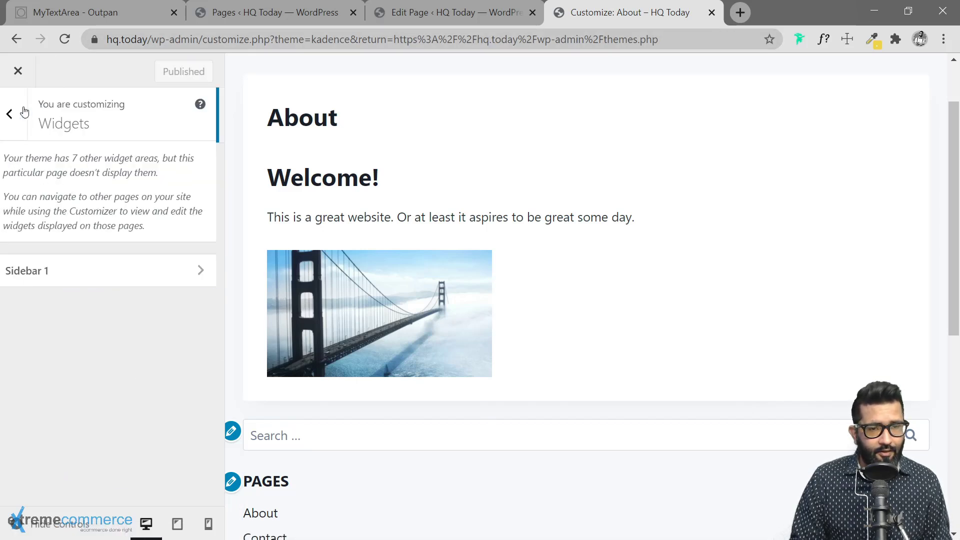
{"action": "scroll", "coordinate": [553, 395], "scroll_direction": "down", "scroll_amount": 8}
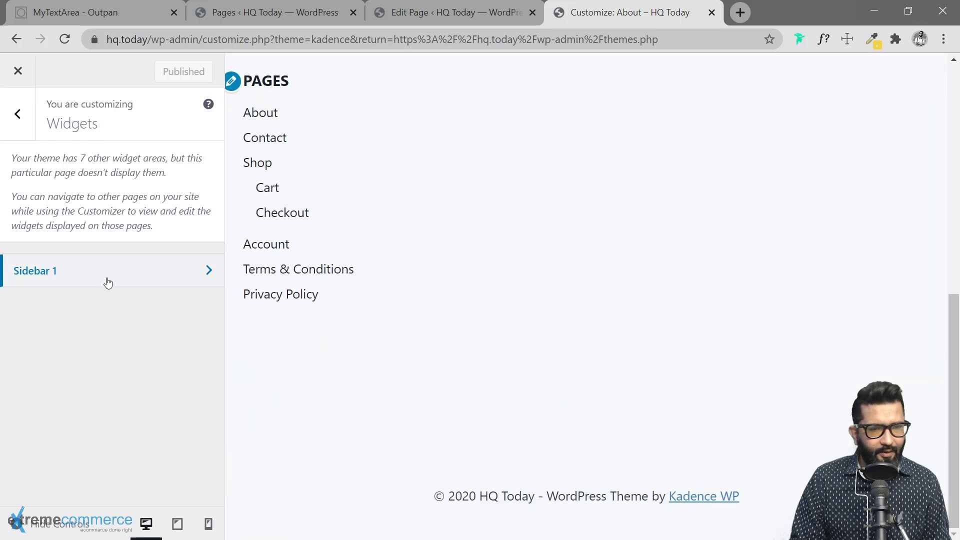
{"action": "left_click", "coordinate": [16, 119]}
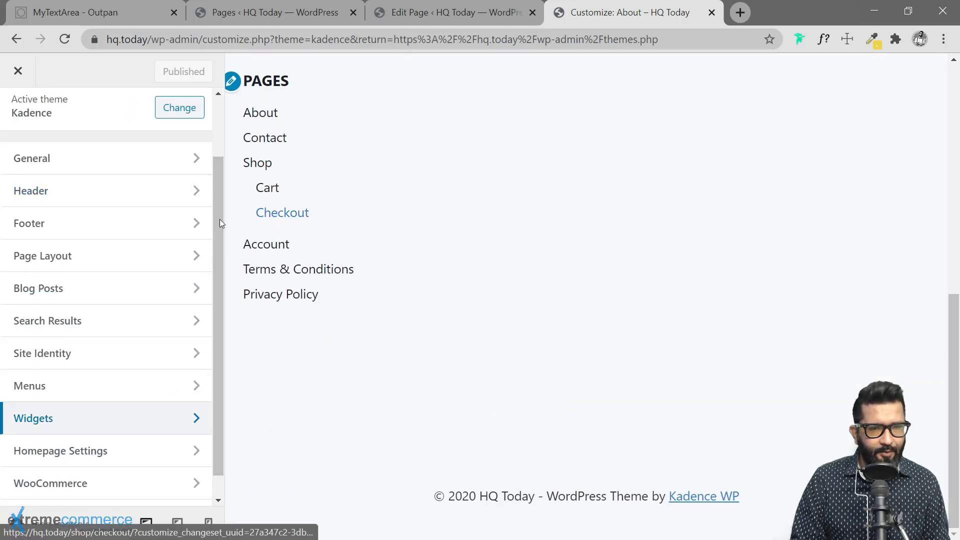
{"action": "left_click", "coordinate": [102, 256]}
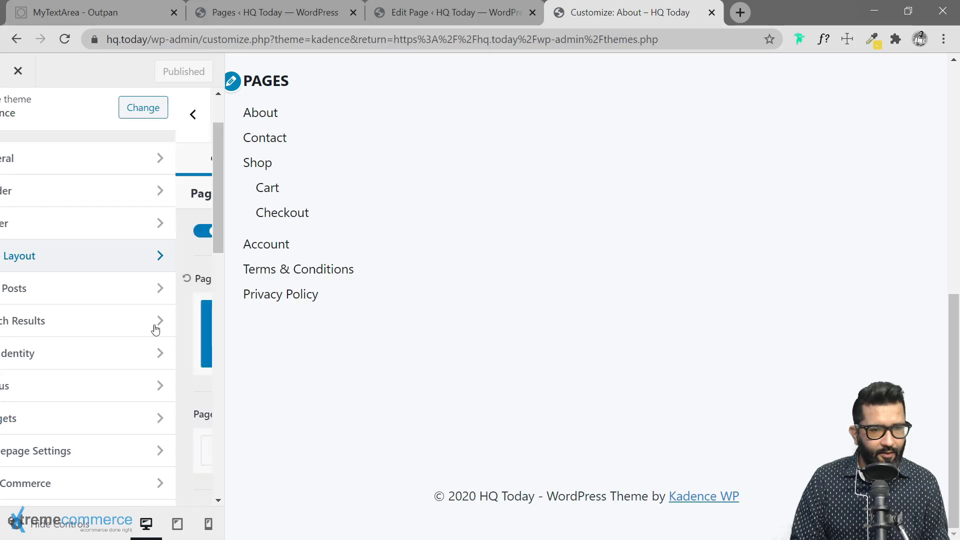
{"action": "scroll", "coordinate": [172, 368], "scroll_direction": "down", "scroll_amount": 6}
{"action": "scroll", "coordinate": [122, 300], "scroll_direction": "down", "scroll_amount": 9}
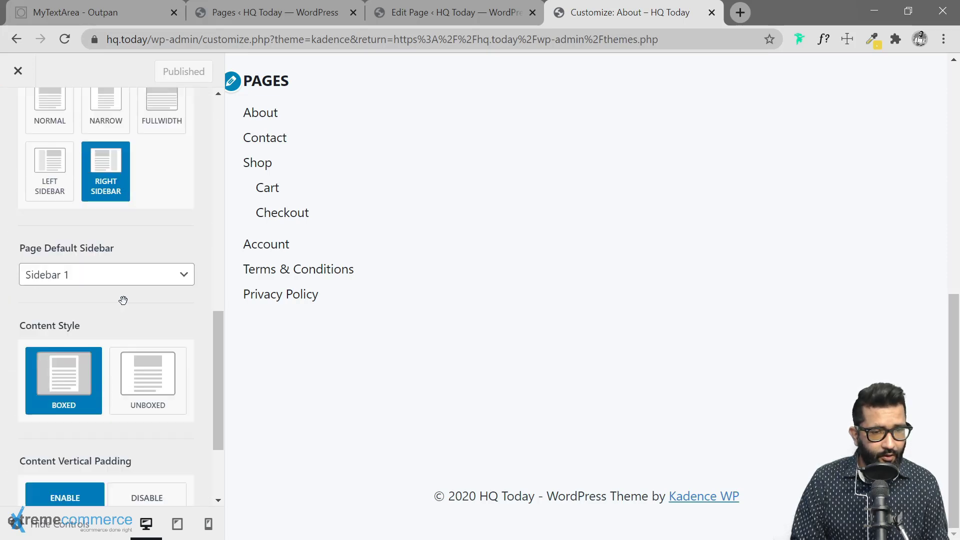
{"action": "scroll", "coordinate": [118, 344], "scroll_direction": "down", "scroll_amount": 1}
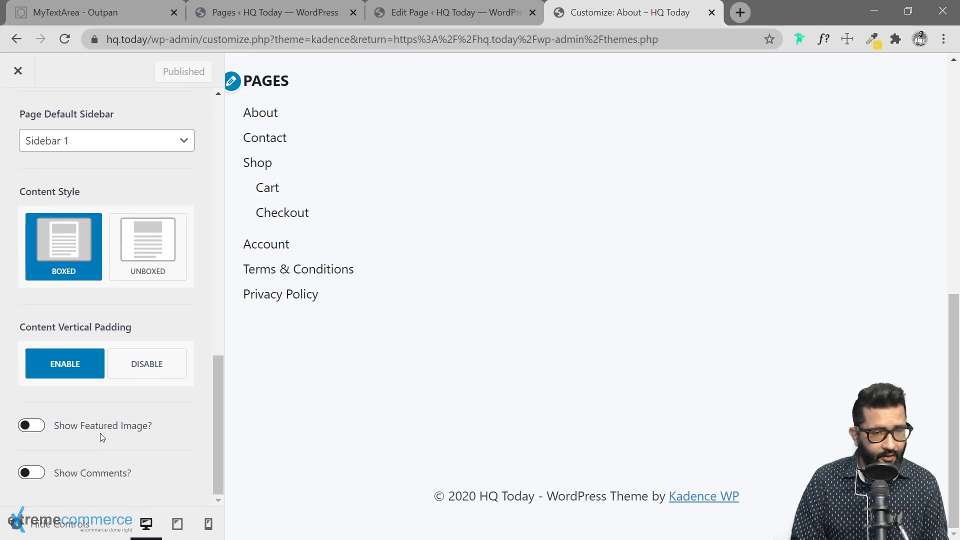
{"action": "scroll", "coordinate": [145, 346], "scroll_direction": "up", "scroll_amount": 10}
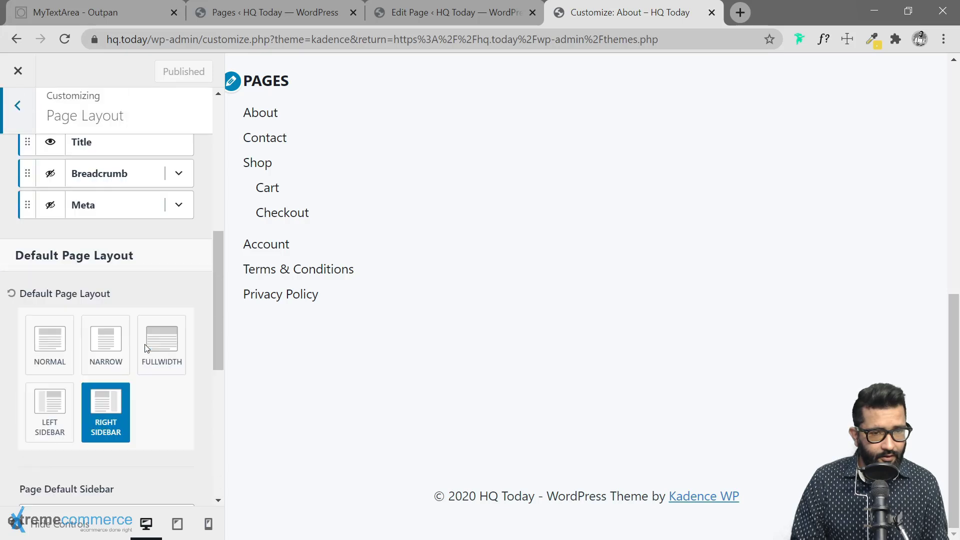
{"action": "scroll", "coordinate": [146, 349], "scroll_direction": "up", "scroll_amount": 9}
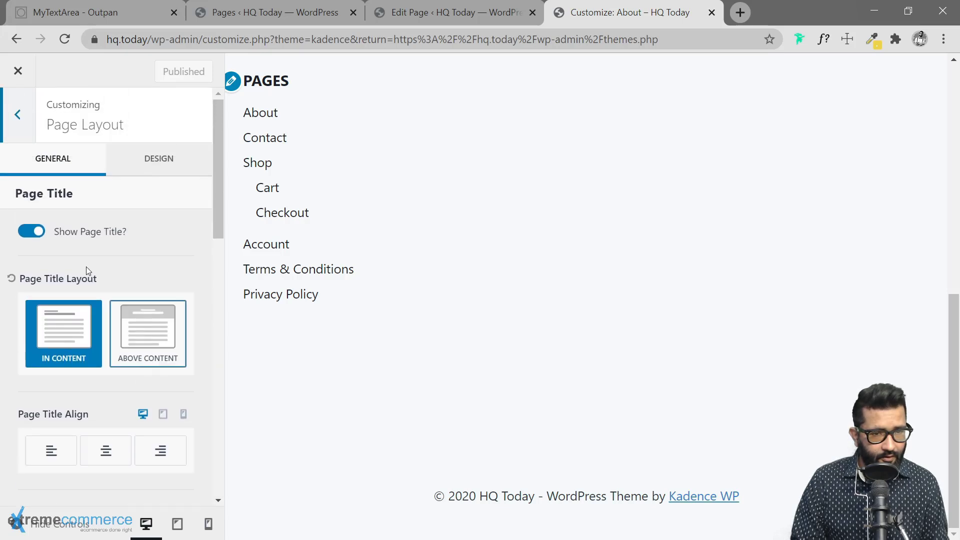
Step: View the placed and available items in the Footer settings, then return to the main customizer sections
{"action": "left_click", "coordinate": [20, 99]}
{"action": "left_click", "coordinate": [85, 230]}
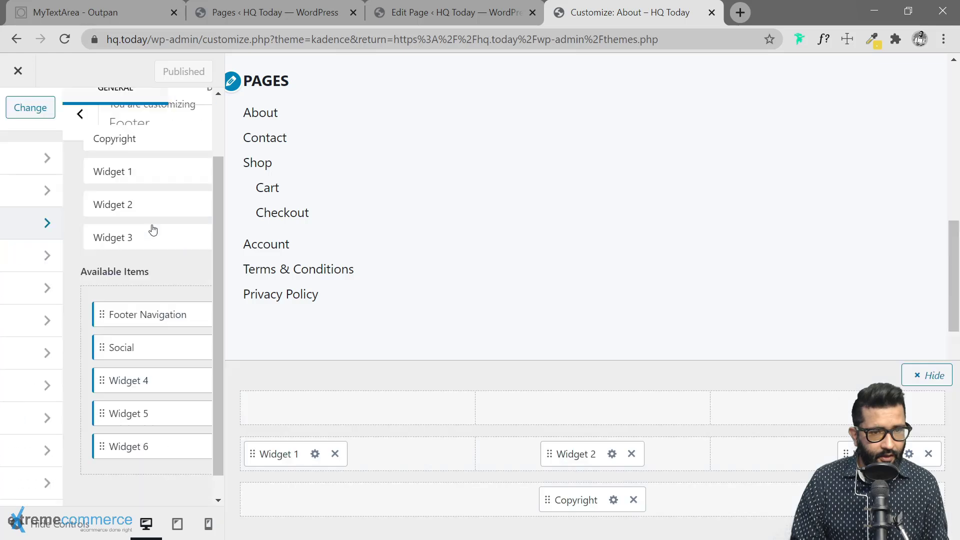
{"action": "scroll", "coordinate": [132, 320], "scroll_direction": "down", "scroll_amount": 1}
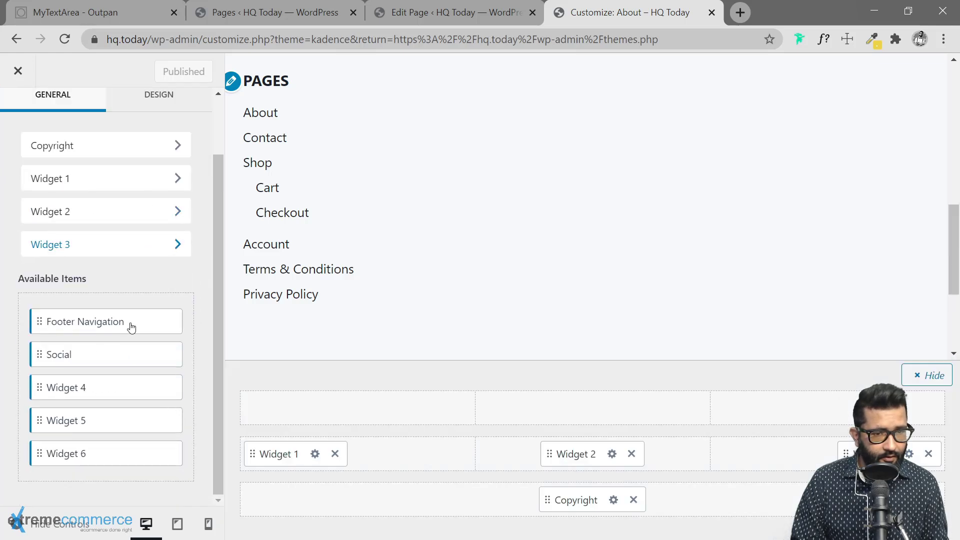
{"action": "scroll", "coordinate": [120, 340], "scroll_direction": "up", "scroll_amount": 1}
{"action": "left_click", "coordinate": [20, 118]}
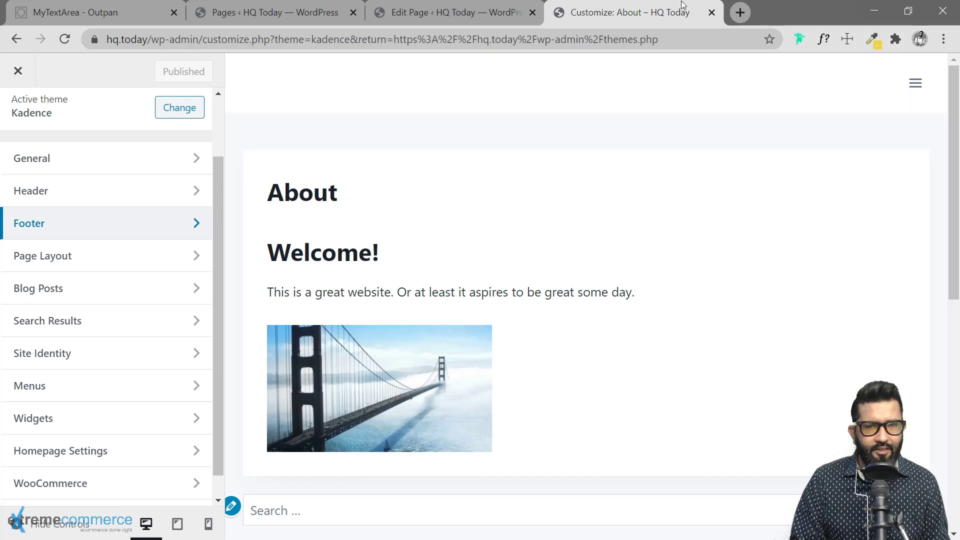
Step: Examine the About page preview down to its footer and check it against the content in the page editor
{"action": "scroll", "coordinate": [793, 298], "scroll_direction": "down", "scroll_amount": 9}
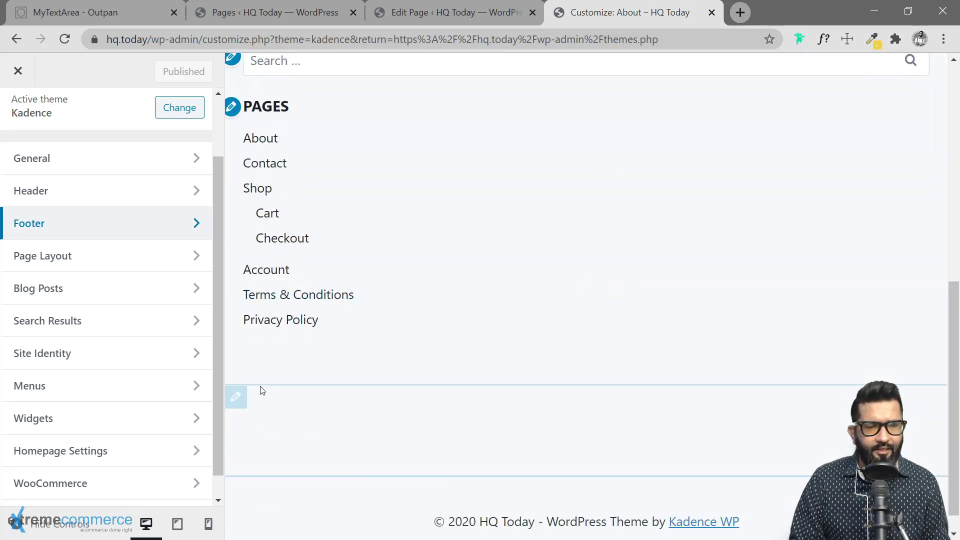
{"action": "scroll", "coordinate": [197, 340], "scroll_direction": "up", "scroll_amount": 3}
{"action": "scroll", "coordinate": [619, 277], "scroll_direction": "up", "scroll_amount": 5}
{"action": "scroll", "coordinate": [618, 277], "scroll_direction": "up", "scroll_amount": 3}
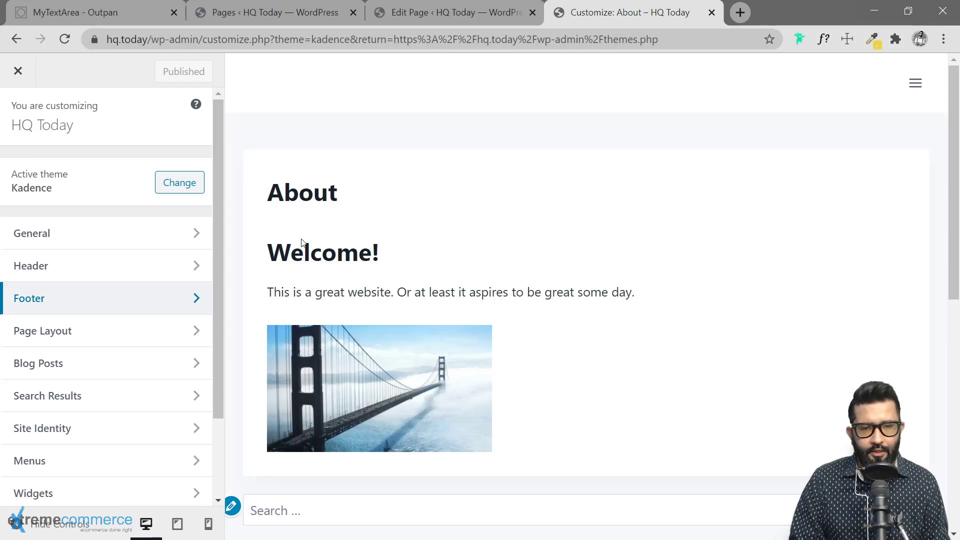
{"action": "left_click", "coordinate": [410, 12]}
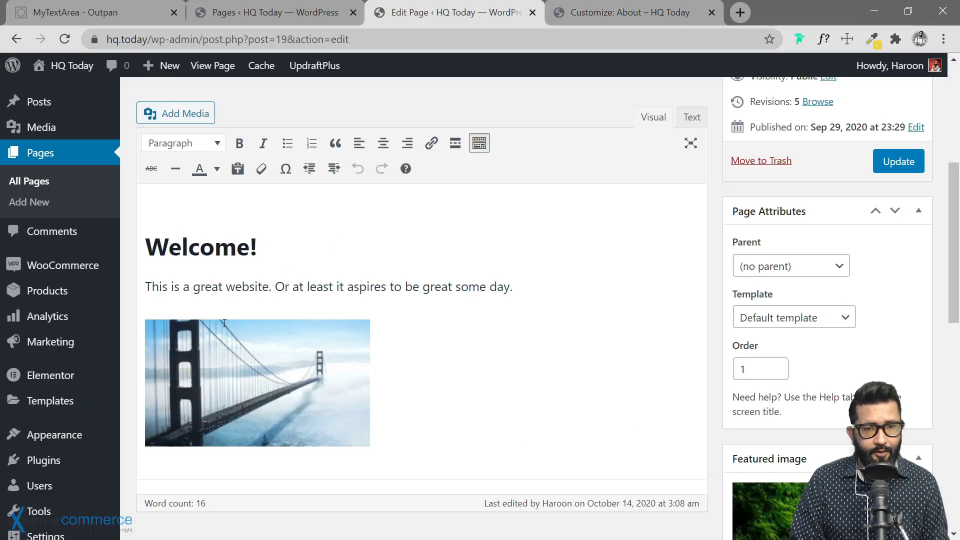
{"action": "left_click", "coordinate": [600, 16]}
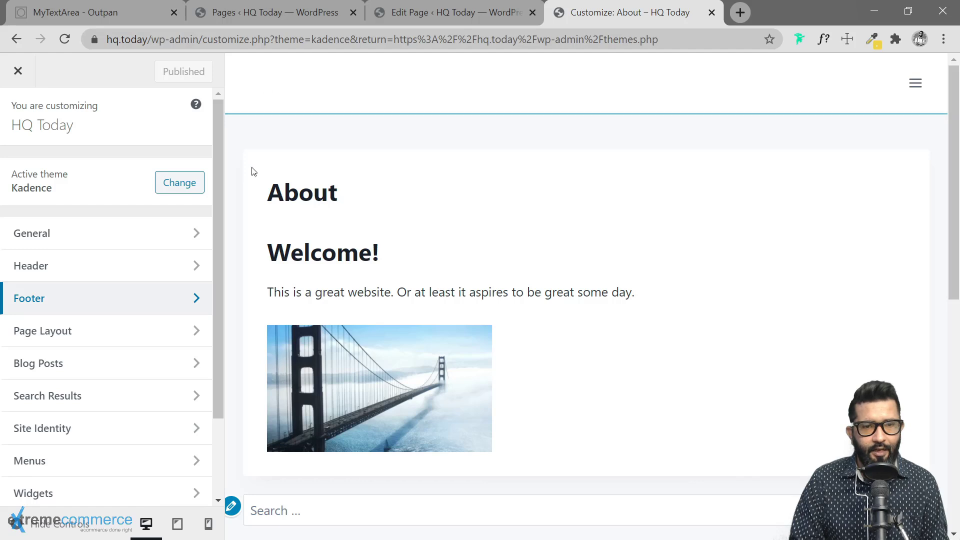
Step: Review the About page preview's content area, search box and Pages list
{"action": "scroll", "coordinate": [478, 461], "scroll_direction": "down", "scroll_amount": 3}
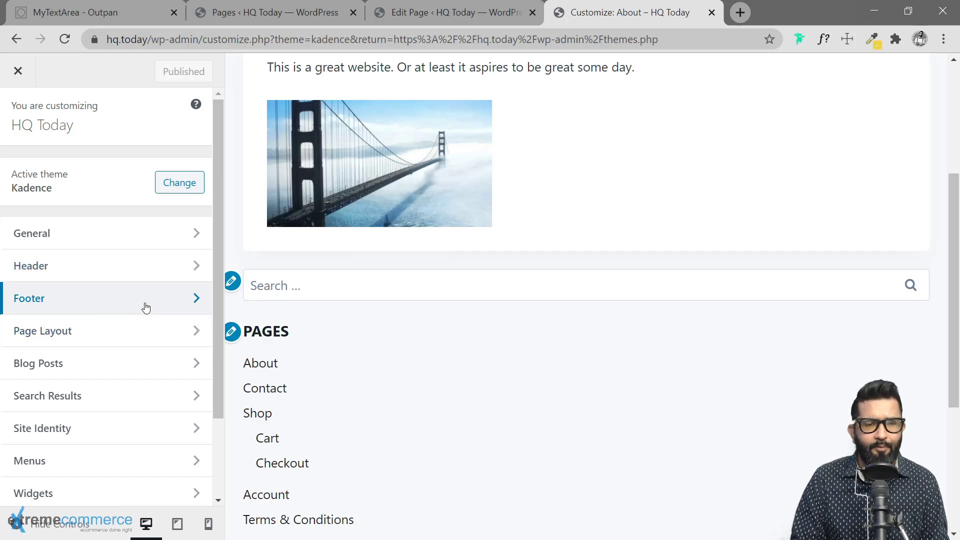
{"action": "scroll", "coordinate": [300, 346], "scroll_direction": "up", "scroll_amount": 5}
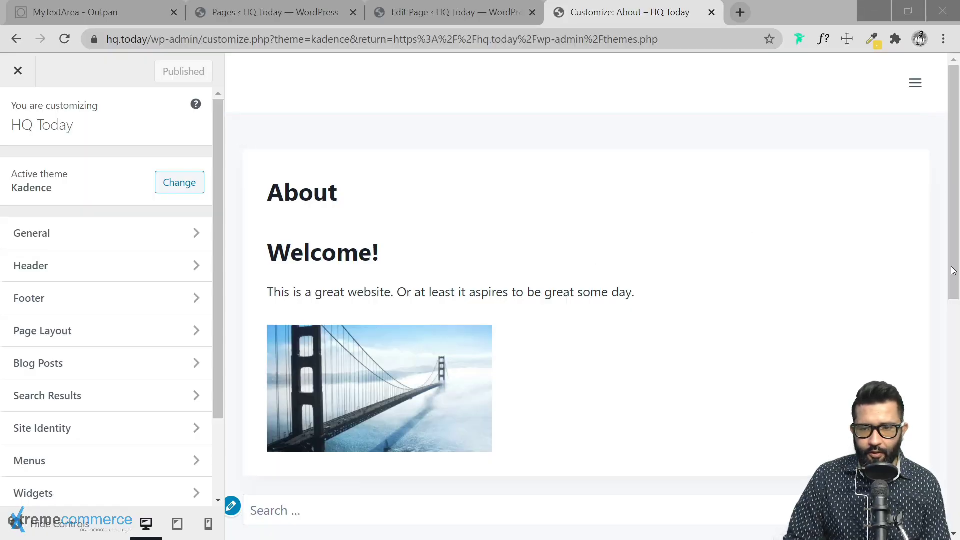
{"action": "scroll", "coordinate": [940, 452], "scroll_direction": "down", "scroll_amount": 5}
{"action": "scroll", "coordinate": [934, 421], "scroll_direction": "up", "scroll_amount": 5}
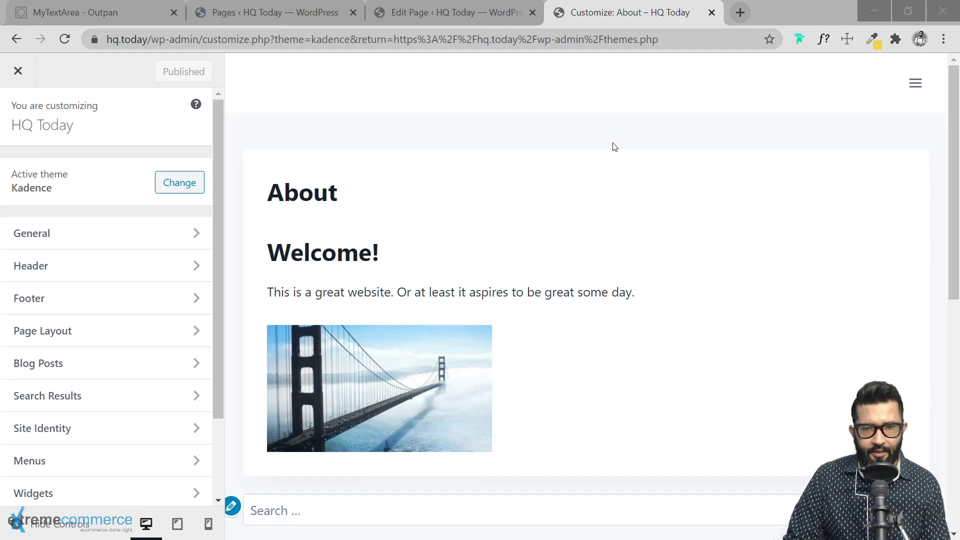
{"action": "scroll", "coordinate": [591, 257], "scroll_direction": "down", "scroll_amount": 8}
{"action": "scroll", "coordinate": [464, 262], "scroll_direction": "up", "scroll_amount": 4}
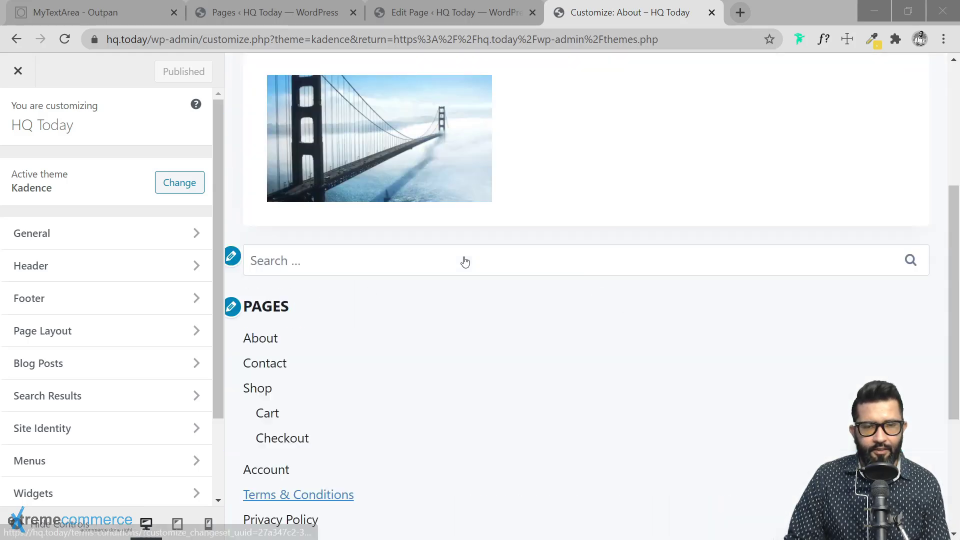
{"action": "scroll", "coordinate": [465, 261], "scroll_direction": "up", "scroll_amount": 5}
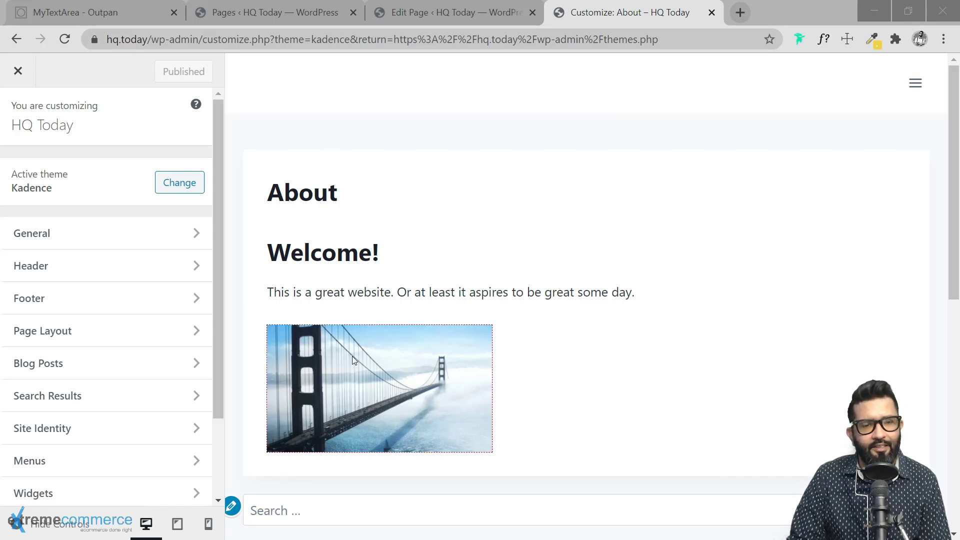
Step: Compare the About page's heading, text and image in the page editor with how the customizer preview shows them
{"action": "left_click", "coordinate": [450, 12]}
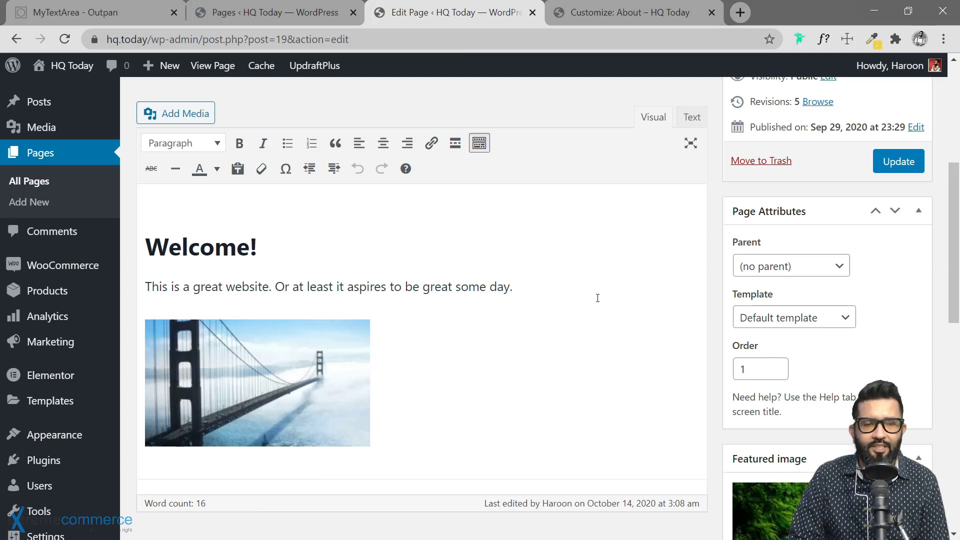
{"action": "left_click", "coordinate": [626, 14]}
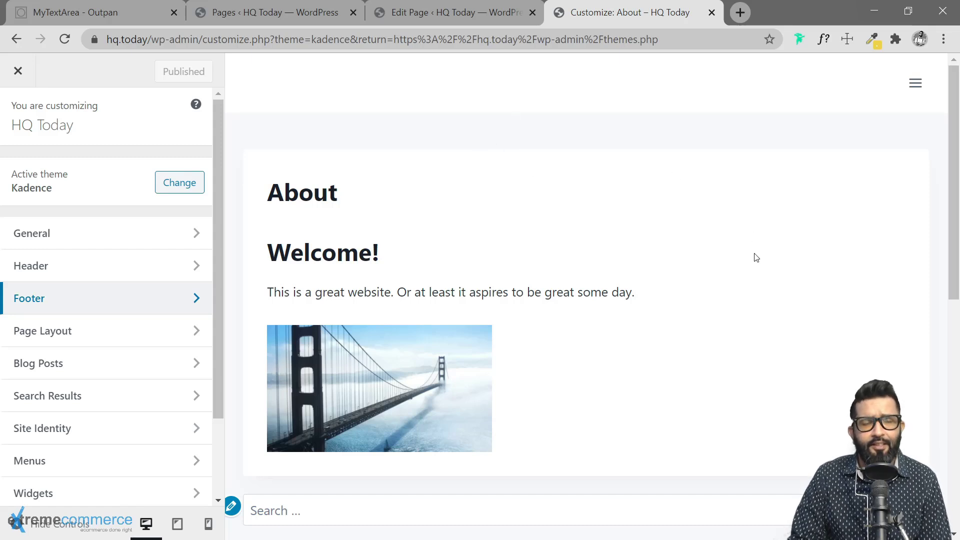
{"action": "left_click", "coordinate": [437, 17]}
{"action": "scroll", "coordinate": [328, 396], "scroll_direction": "down", "scroll_amount": 3}
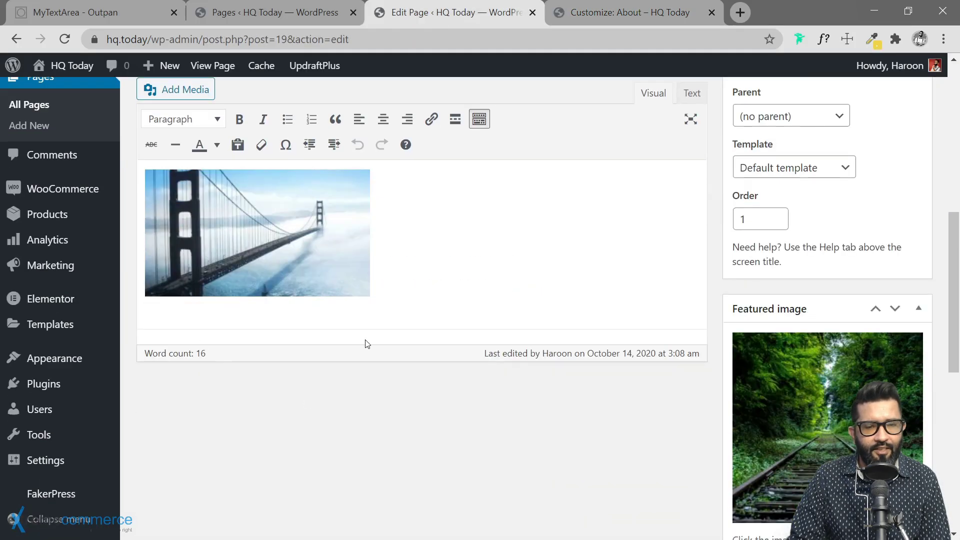
{"action": "scroll", "coordinate": [310, 360], "scroll_direction": "up", "scroll_amount": 5}
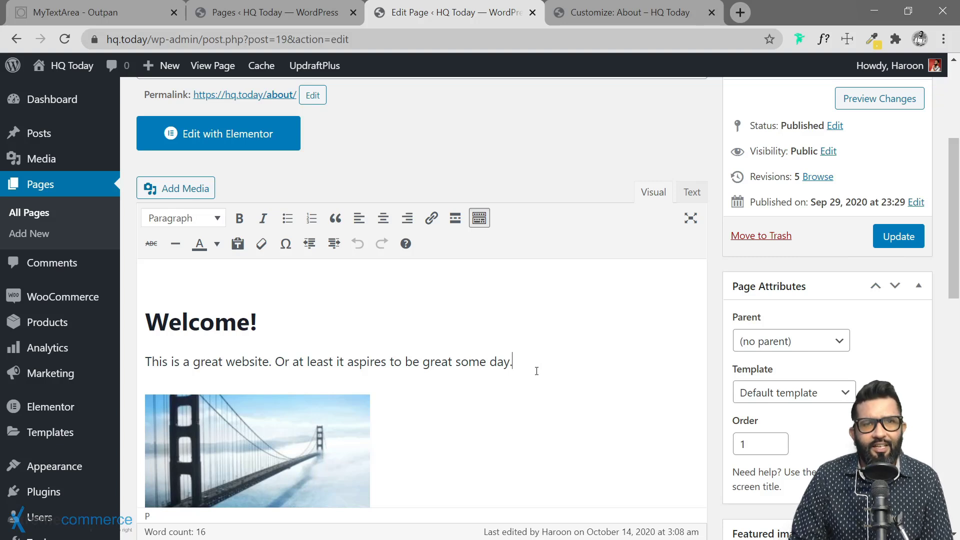
{"action": "left_click", "coordinate": [625, 13]}
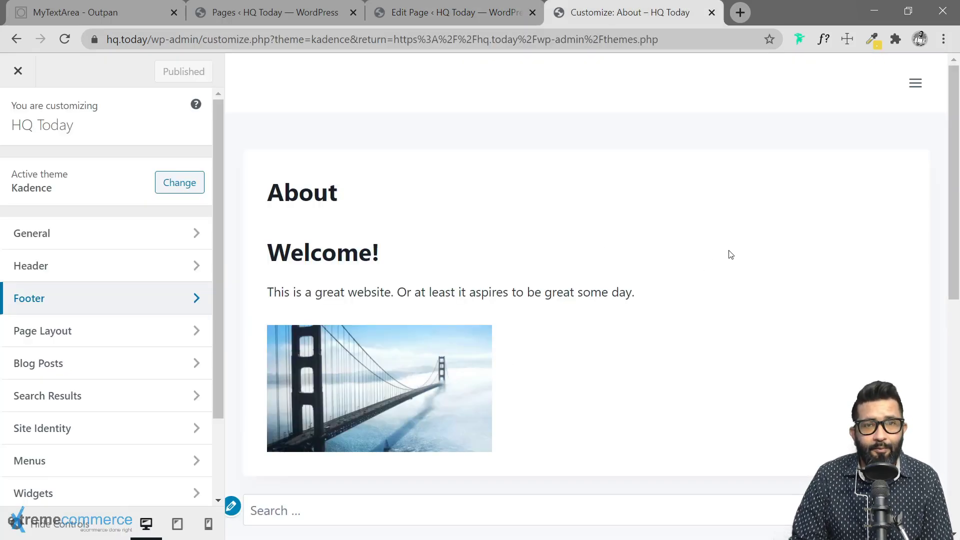
{"action": "left_click", "coordinate": [445, 13]}
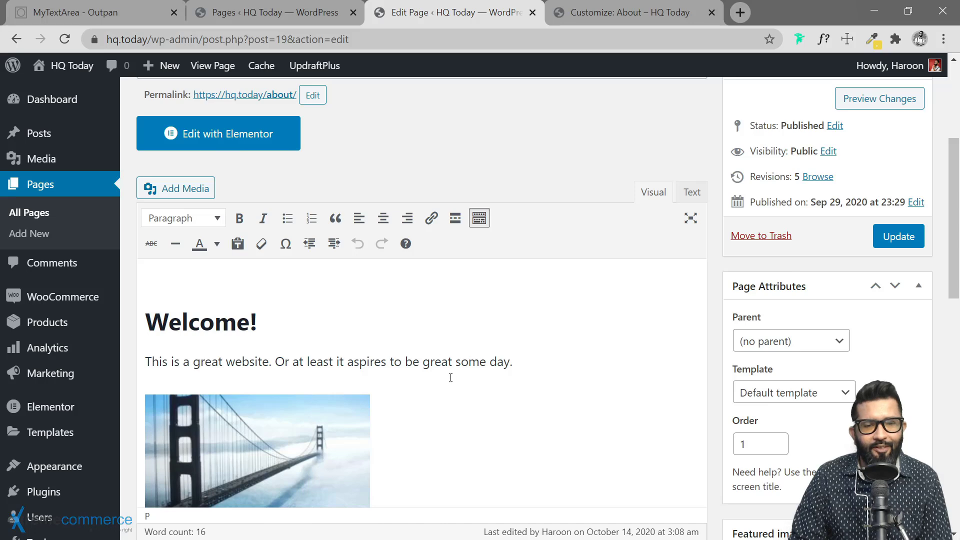
{"action": "scroll", "coordinate": [461, 399], "scroll_direction": "down", "scroll_amount": 2}
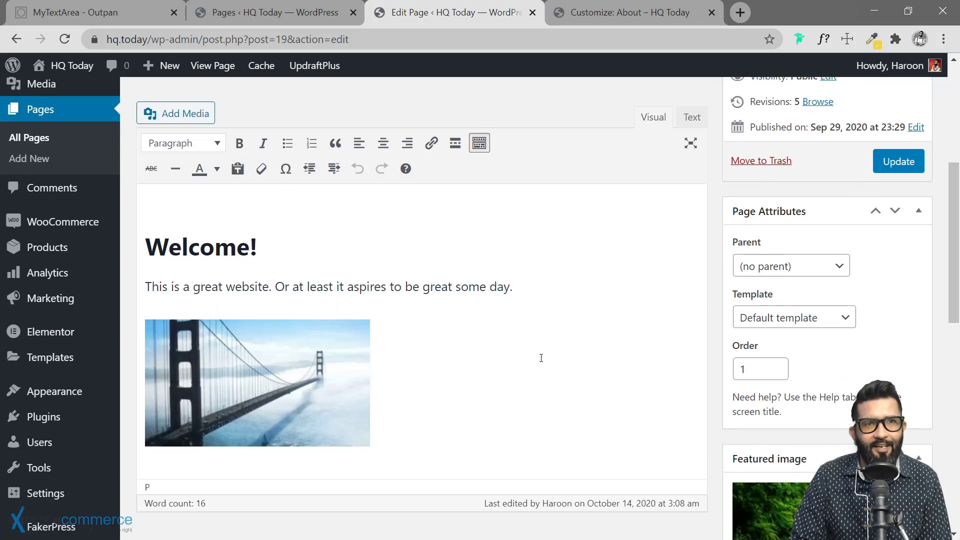
{"action": "left_click", "coordinate": [601, 16]}
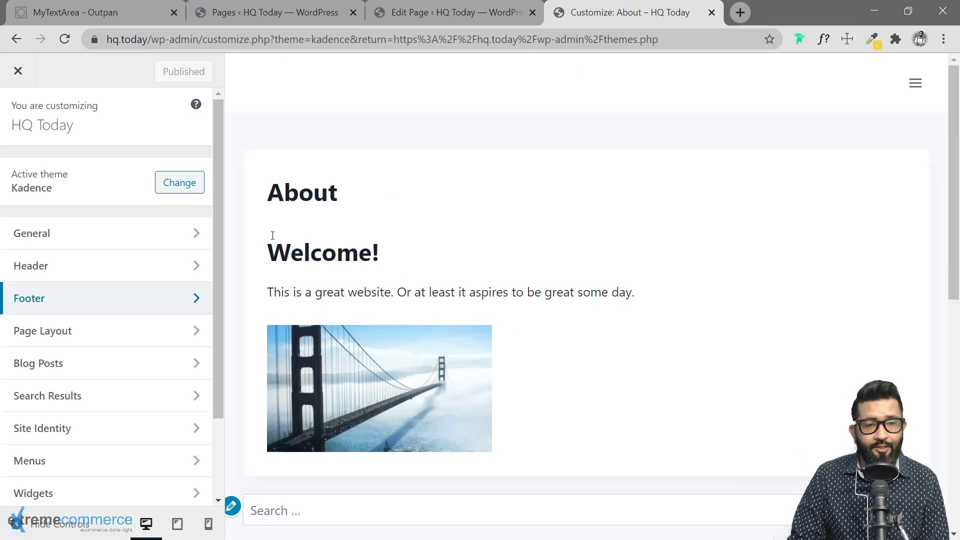
Step: Review the About page preview from its content through the sidebar widgets to the footer, then return to the page editor
{"action": "scroll", "coordinate": [263, 285], "scroll_direction": "down", "scroll_amount": 4}
{"action": "scroll", "coordinate": [264, 285], "scroll_direction": "up", "scroll_amount": 4}
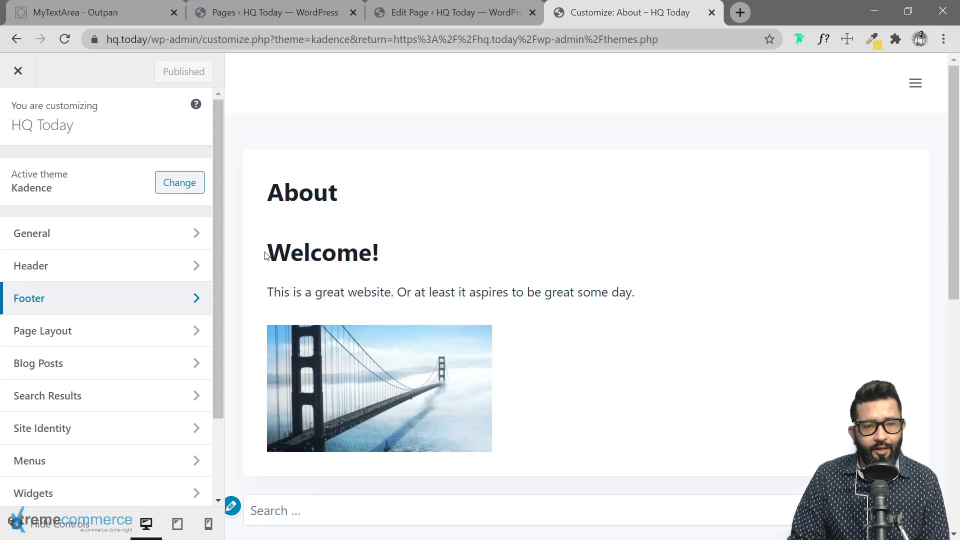
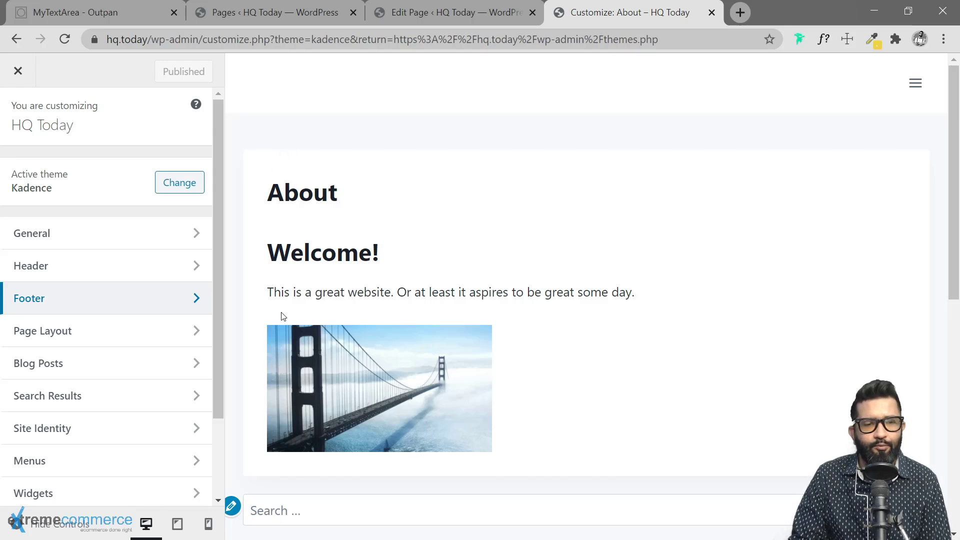
{"action": "scroll", "coordinate": [463, 382], "scroll_direction": "down", "scroll_amount": 6}
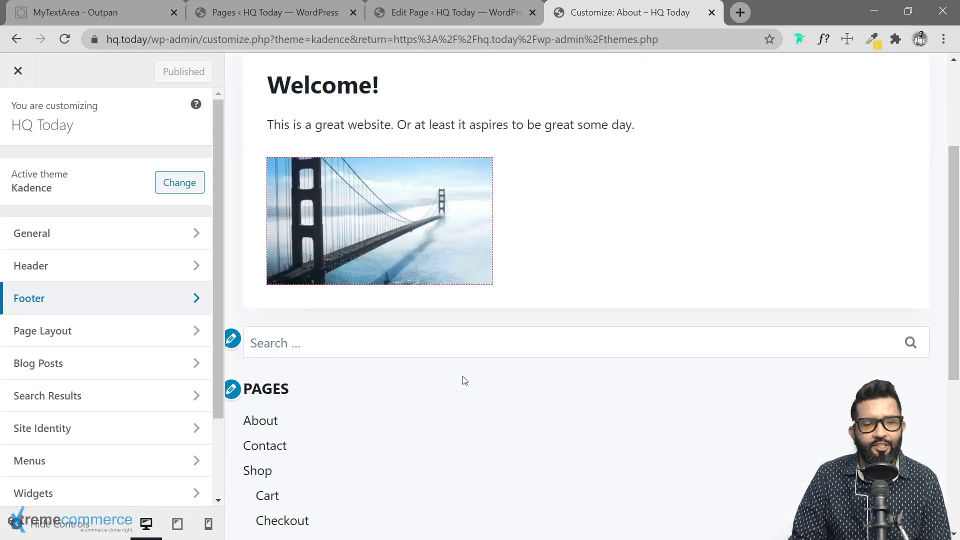
{"action": "scroll", "coordinate": [414, 368], "scroll_direction": "down", "scroll_amount": 3}
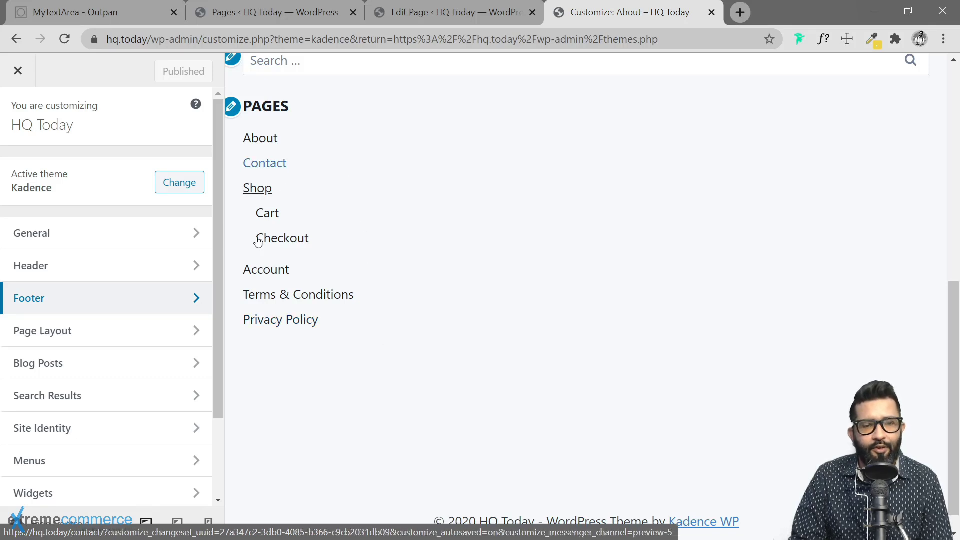
{"action": "scroll", "coordinate": [323, 379], "scroll_direction": "down", "scroll_amount": 1}
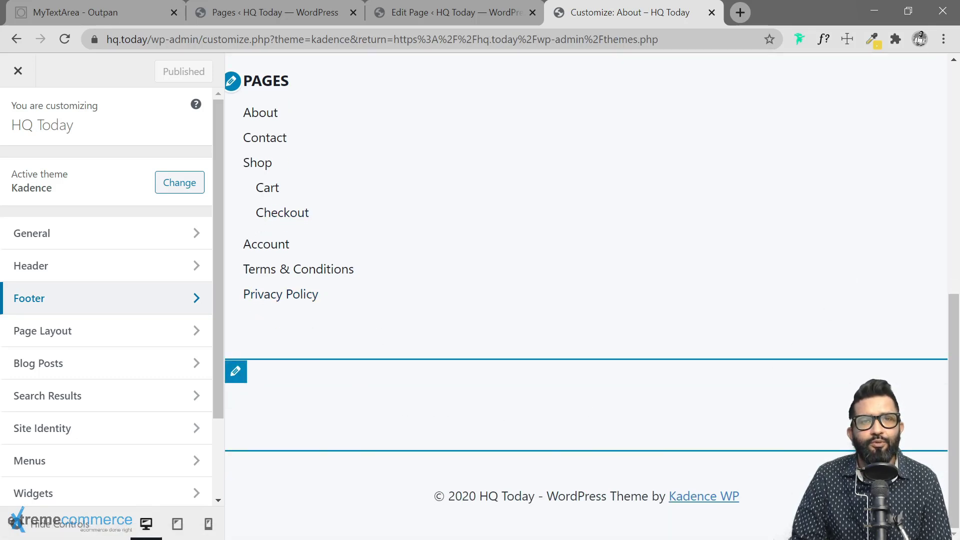
{"action": "scroll", "coordinate": [636, 349], "scroll_direction": "up", "scroll_amount": 10}
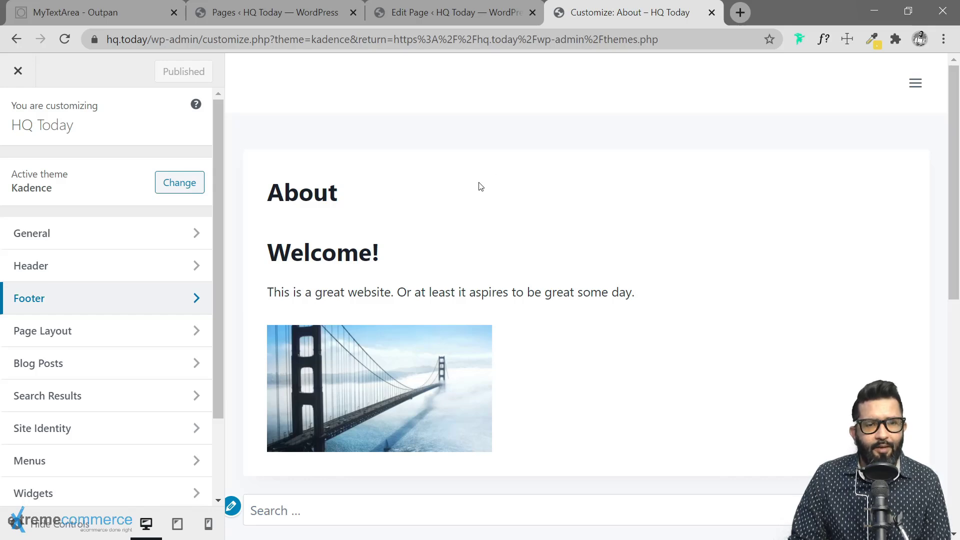
{"action": "left_click", "coordinate": [419, 15]}
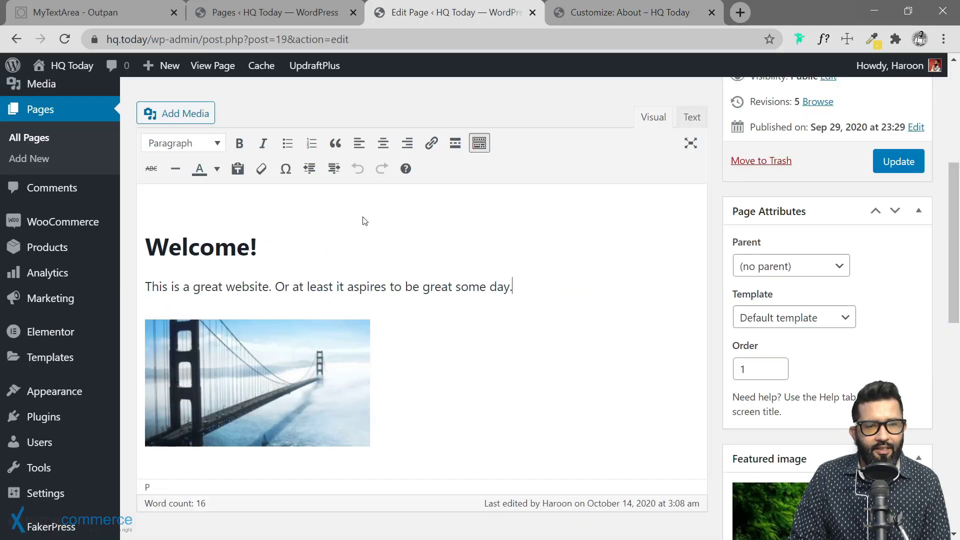
Step: Compare the About page's Welcome heading, text and image in the classic editor with the customizer preview
{"action": "scroll", "coordinate": [403, 334], "scroll_direction": "down", "scroll_amount": 1}
{"action": "scroll", "coordinate": [733, 285], "scroll_direction": "up", "scroll_amount": 2}
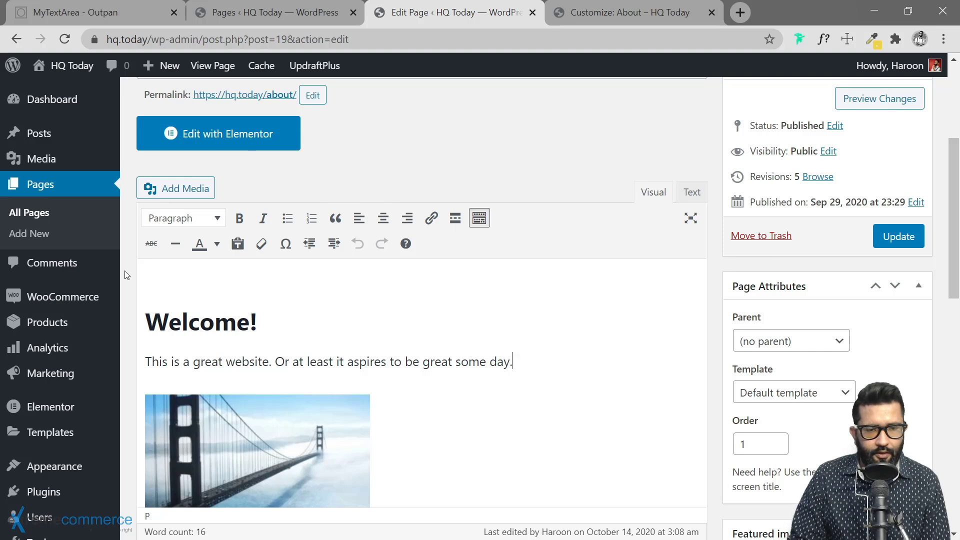
{"action": "scroll", "coordinate": [179, 209], "scroll_direction": "down", "scroll_amount": 1}
{"action": "left_click", "coordinate": [573, 12]}
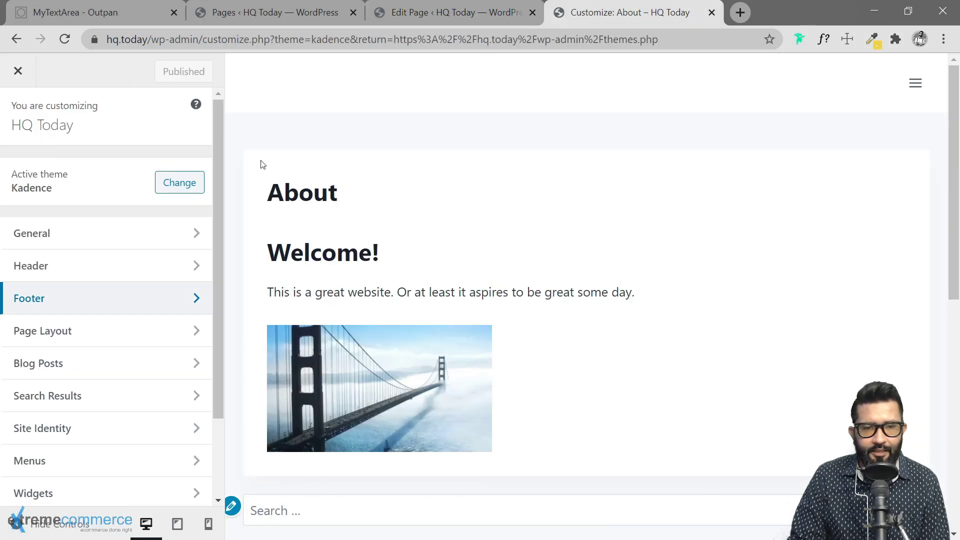
{"action": "left_click", "coordinate": [415, 15]}
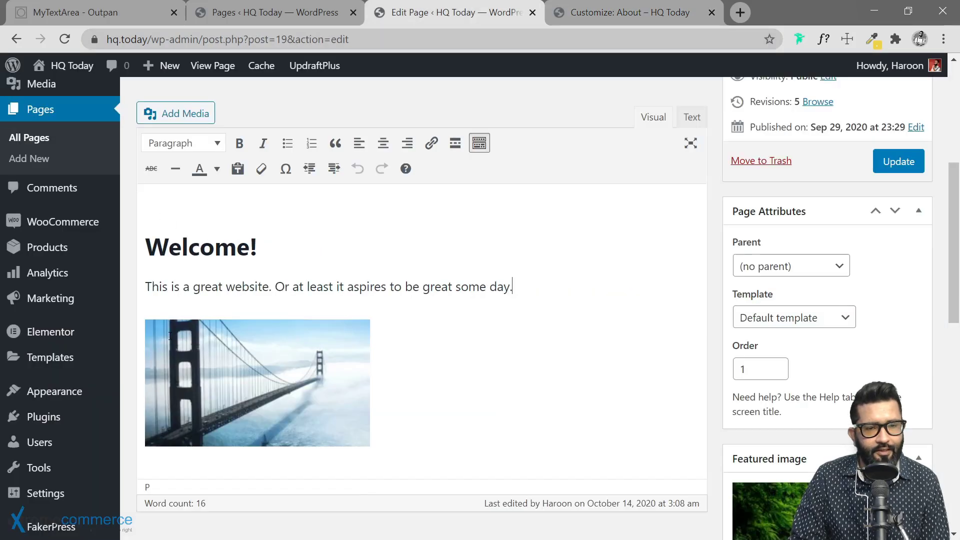
{"action": "left_click", "coordinate": [181, 246]}
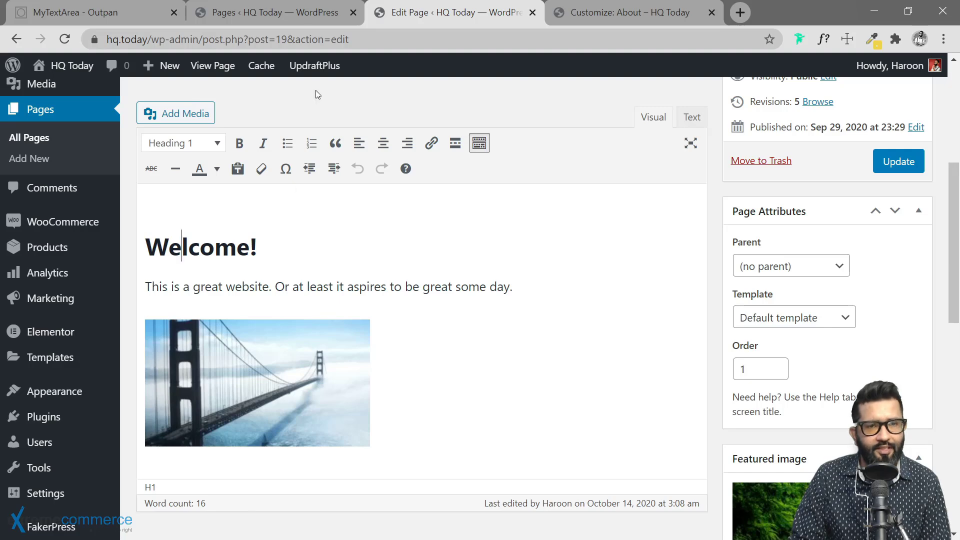
Step: Open the site's installed plugins and deactivate the Classic Editor plugin
{"action": "left_click", "coordinate": [264, 14]}
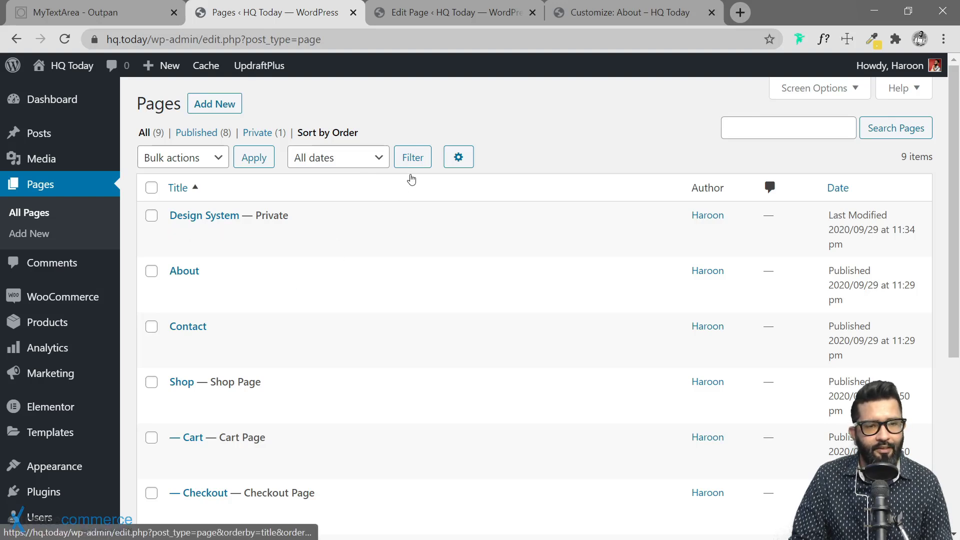
{"action": "scroll", "coordinate": [59, 358], "scroll_direction": "down", "scroll_amount": 3}
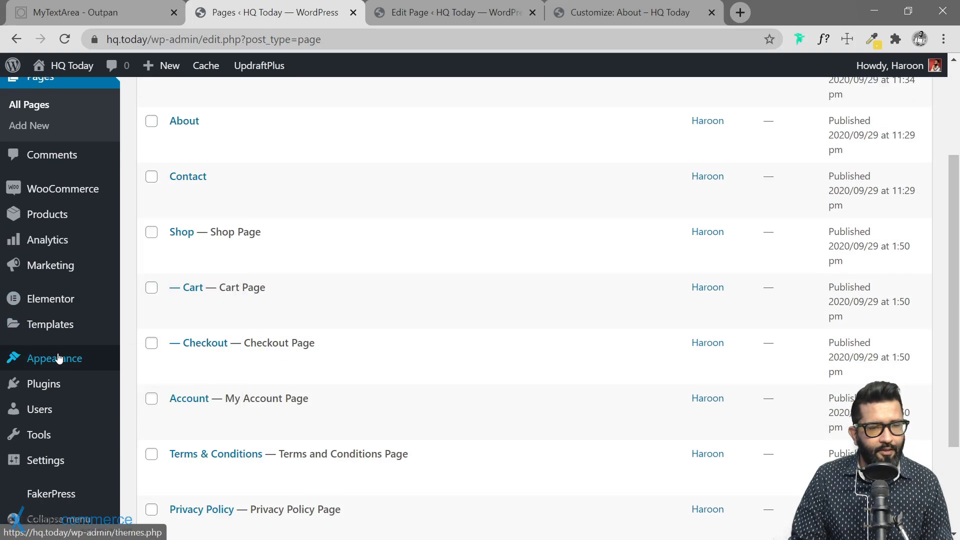
{"action": "left_click", "coordinate": [139, 386]}
{"action": "left_click", "coordinate": [433, 17]}
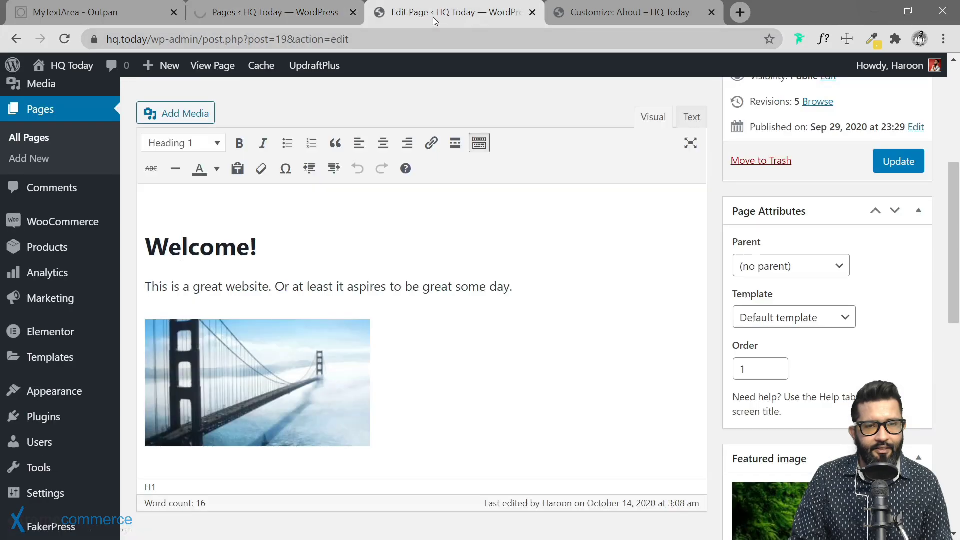
{"action": "left_click", "coordinate": [295, 13]}
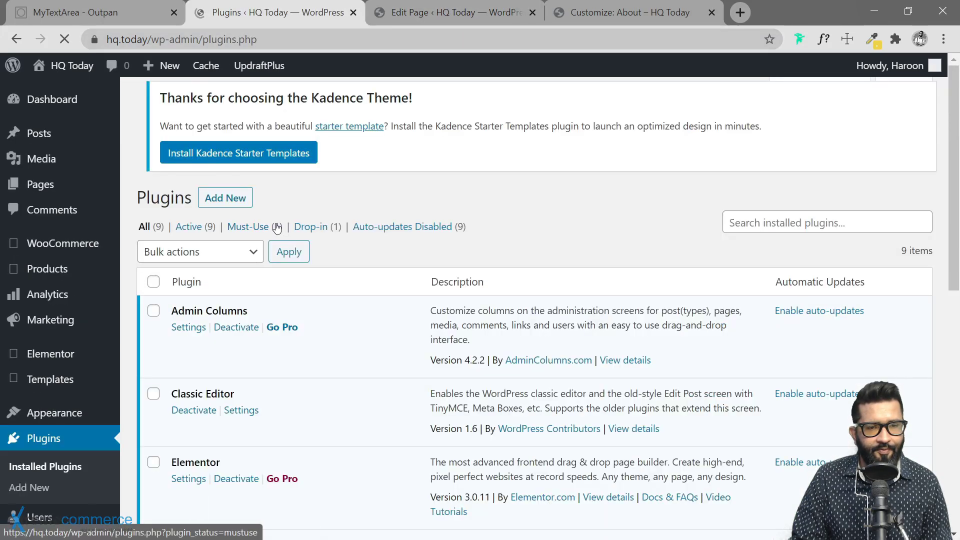
{"action": "scroll", "coordinate": [277, 228], "scroll_direction": "down", "scroll_amount": 3}
{"action": "left_click", "coordinate": [194, 271]}
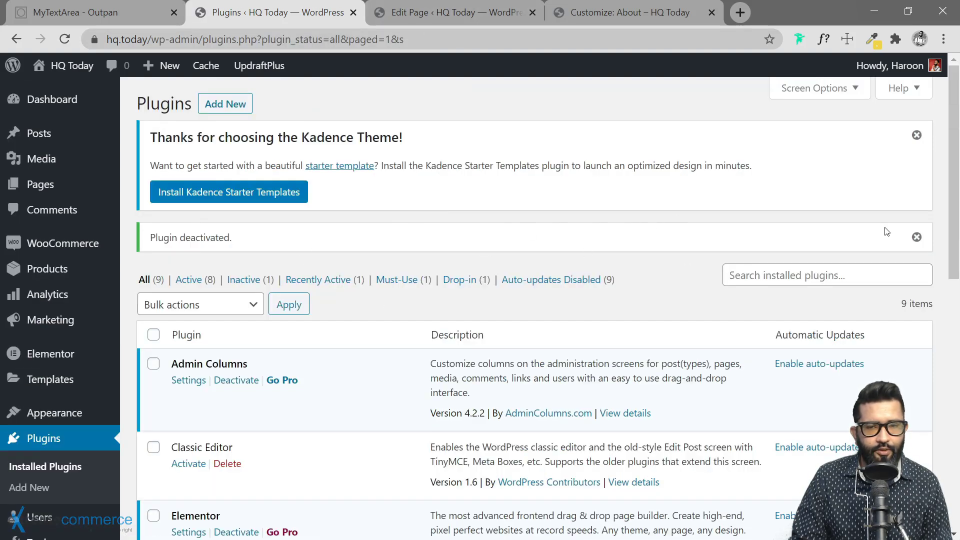
Step: Dismiss the Kadence theme notice and delete the Classic Editor plugin, confirming the deletion
{"action": "left_click", "coordinate": [916, 135]}
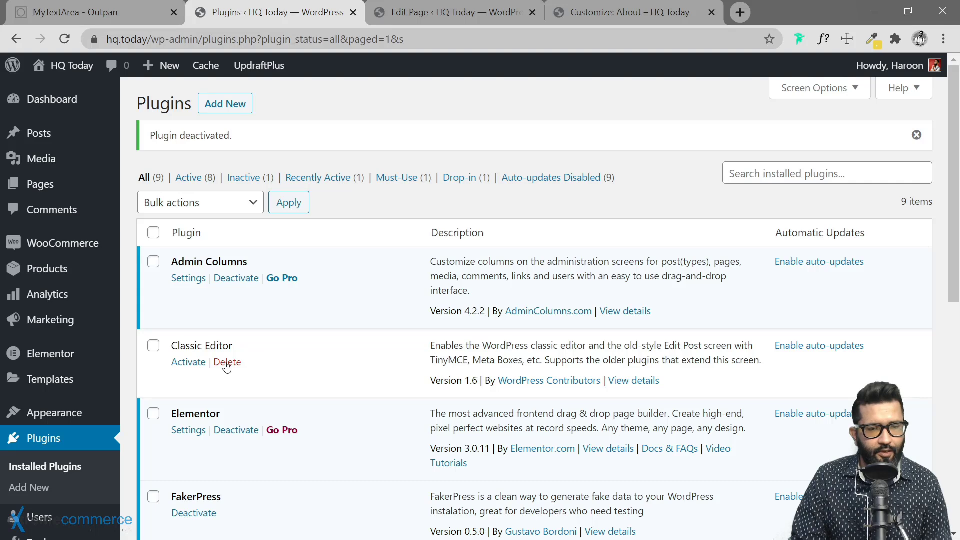
{"action": "left_click", "coordinate": [227, 363]}
{"action": "left_click", "coordinate": [553, 120]}
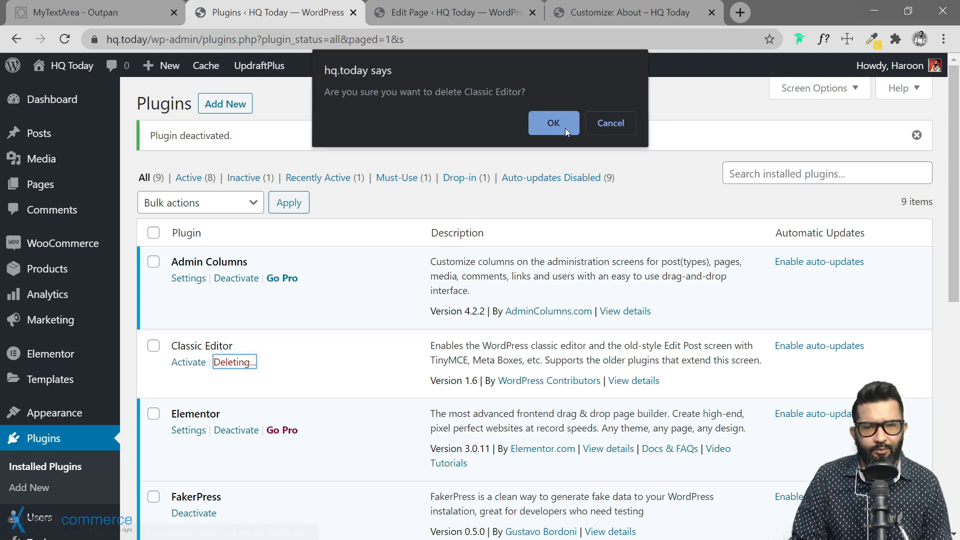
Step: Update the About page and reload it so that it opens in the block editor
{"action": "left_click", "coordinate": [430, 13]}
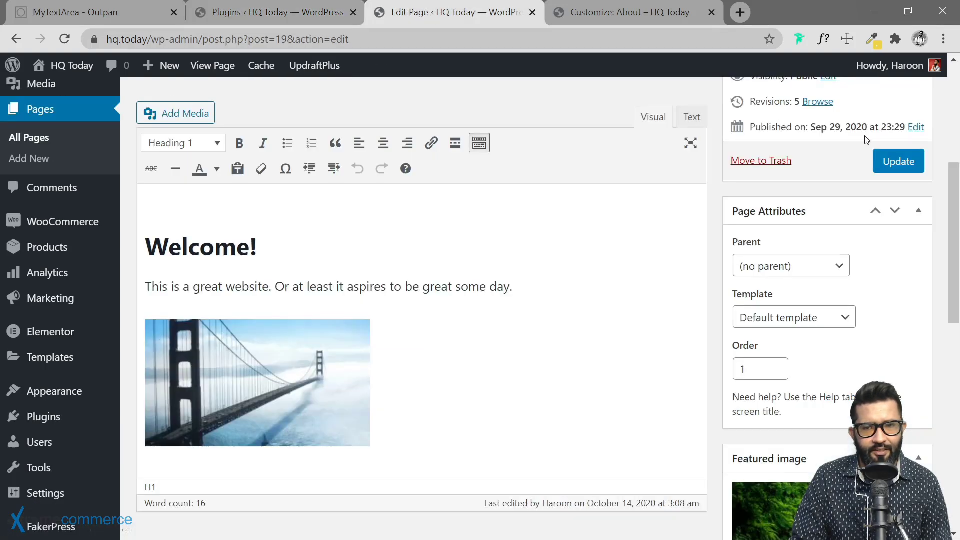
{"action": "left_click", "coordinate": [909, 163]}
{"action": "left_click", "coordinate": [465, 37]}
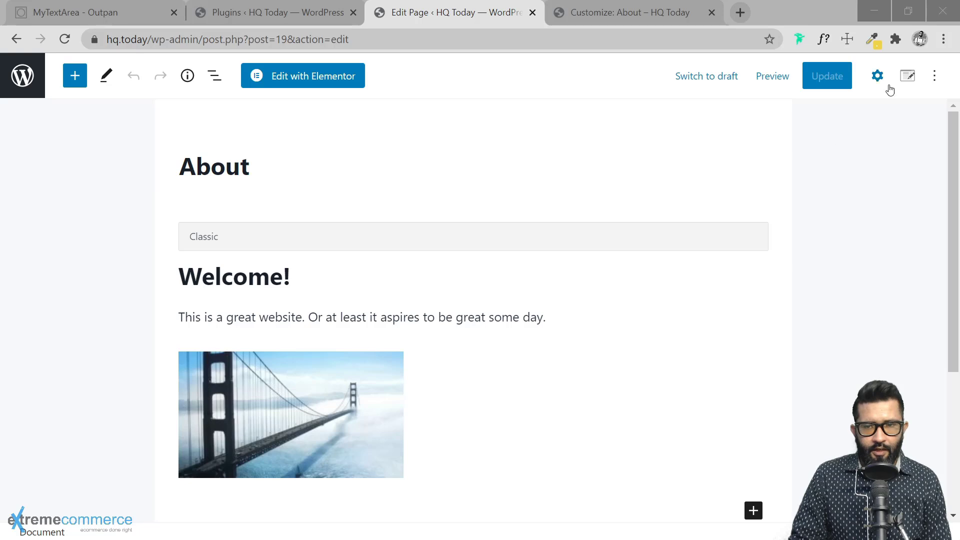
{"action": "scroll", "coordinate": [582, 270], "scroll_direction": "down", "scroll_amount": 3}
{"action": "scroll", "coordinate": [583, 271], "scroll_direction": "up", "scroll_amount": 3}
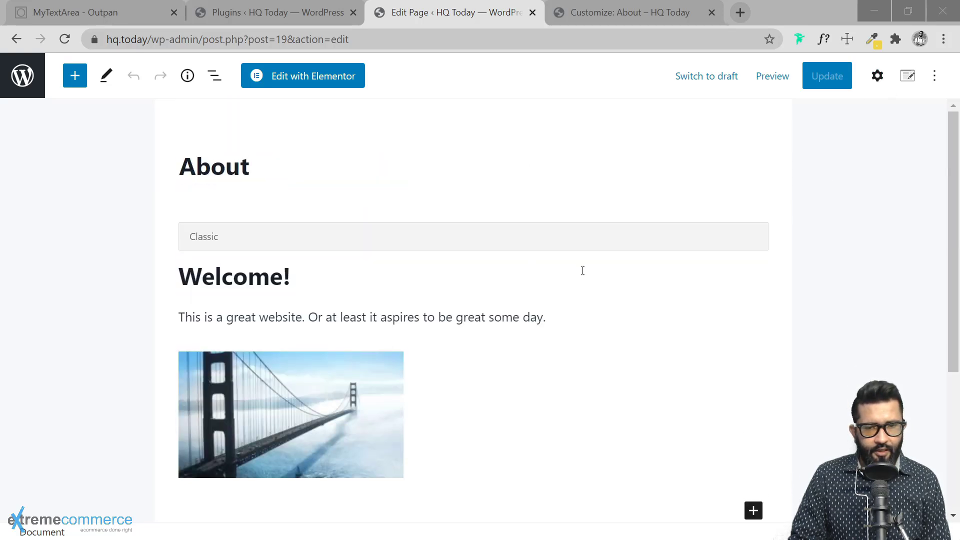
Step: Convert the About page's Classic block, holding the Welcome heading, text and bridge image, to individual blocks
{"action": "left_click", "coordinate": [735, 244]}
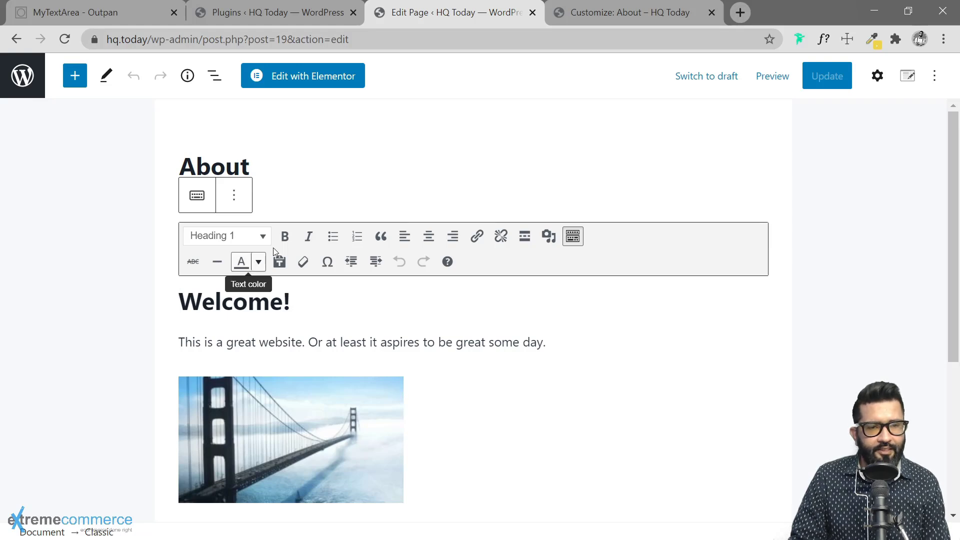
{"action": "scroll", "coordinate": [350, 360], "scroll_direction": "down", "scroll_amount": 3}
{"action": "scroll", "coordinate": [333, 340], "scroll_direction": "up", "scroll_amount": 3}
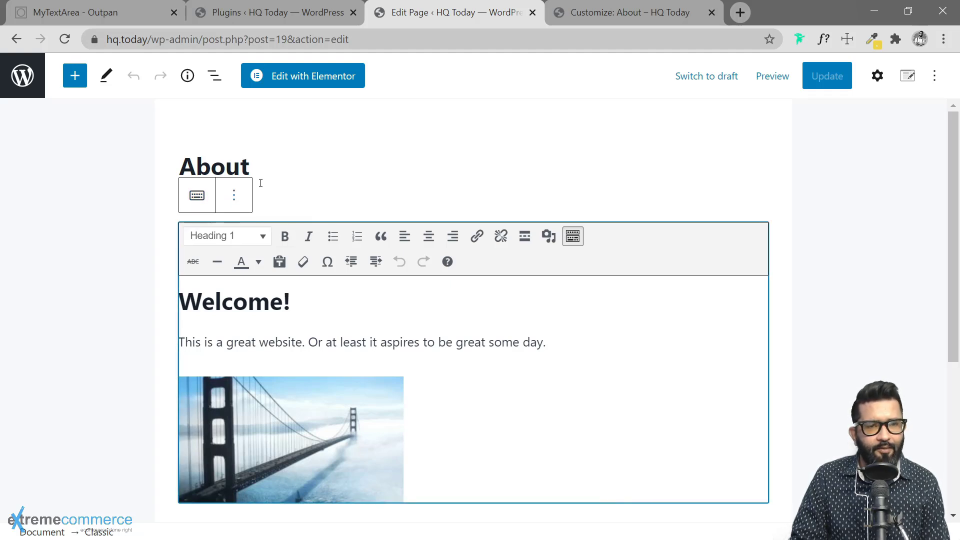
{"action": "left_click", "coordinate": [235, 196]}
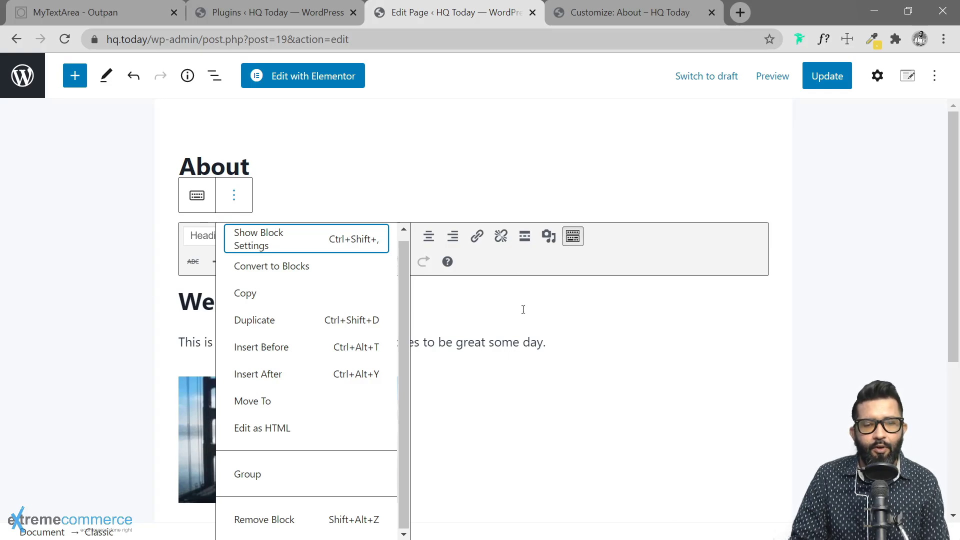
{"action": "left_click", "coordinate": [272, 266]}
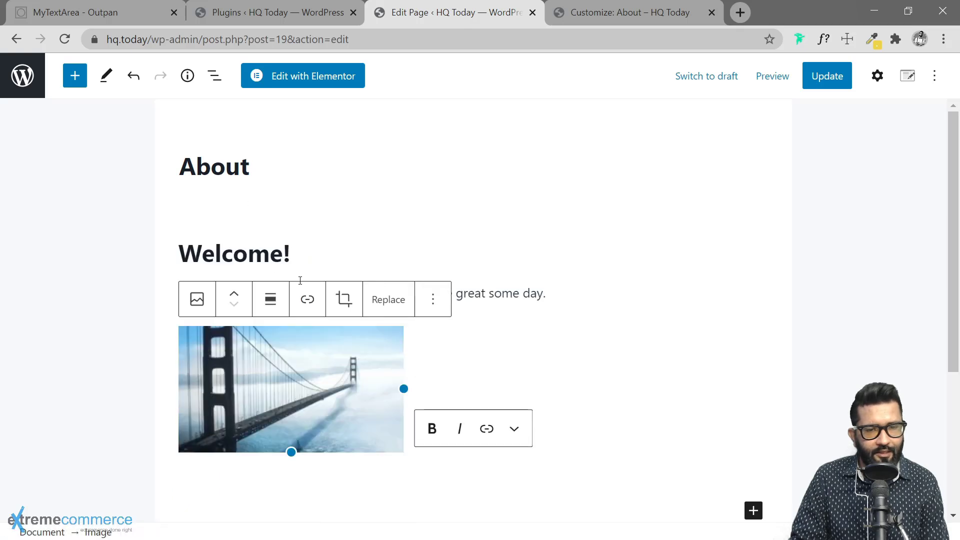
Step: Inspect the separate heading, paragraph and image blocks and their editing options on the About page
{"action": "scroll", "coordinate": [444, 358], "scroll_direction": "down", "scroll_amount": 2}
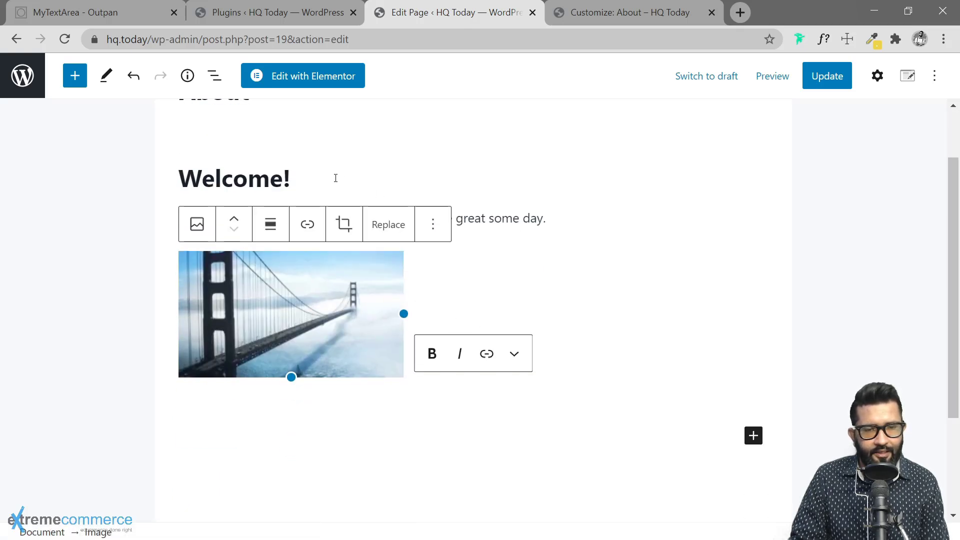
{"action": "left_click", "coordinate": [335, 178]}
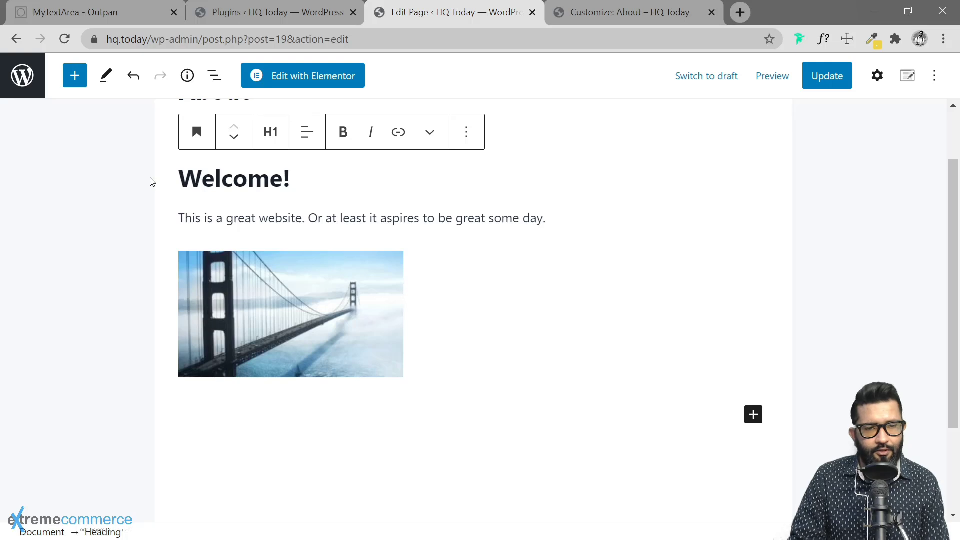
{"action": "left_click", "coordinate": [565, 225]}
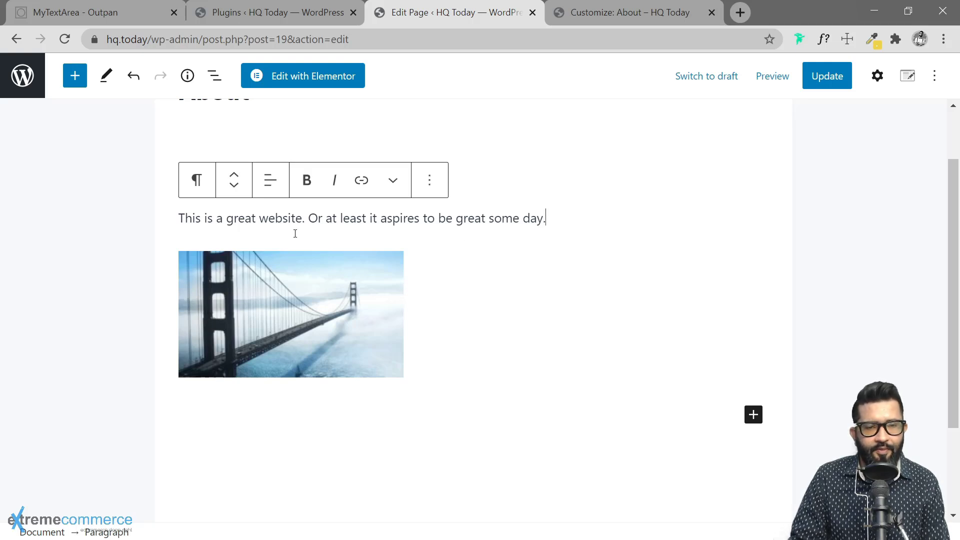
{"action": "left_click", "coordinate": [348, 296]}
{"action": "scroll", "coordinate": [253, 389], "scroll_direction": "up", "scroll_amount": 2}
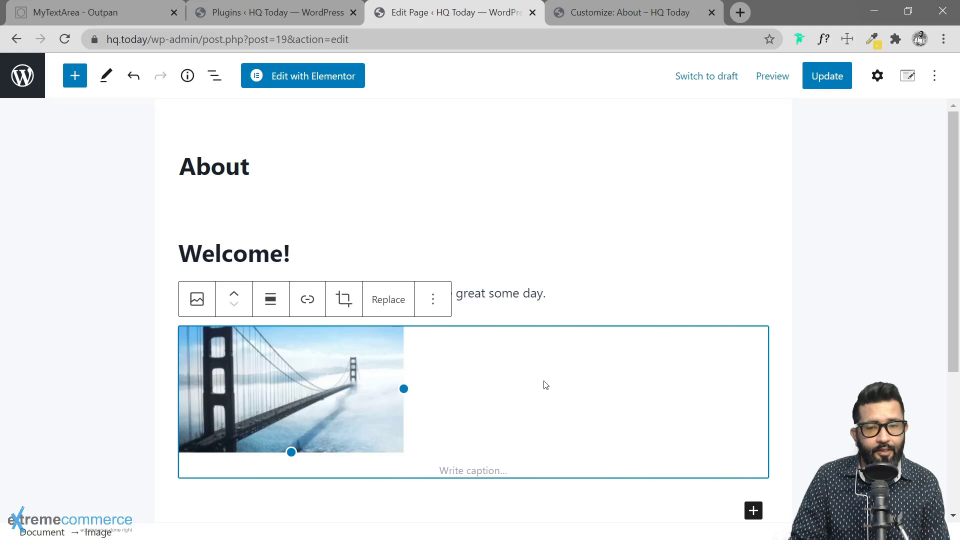
Step: Add a bulleted List block below the bridge image with the entries Item 1, Item 2 and Item 3
{"action": "scroll", "coordinate": [556, 393], "scroll_direction": "down", "scroll_amount": 2}
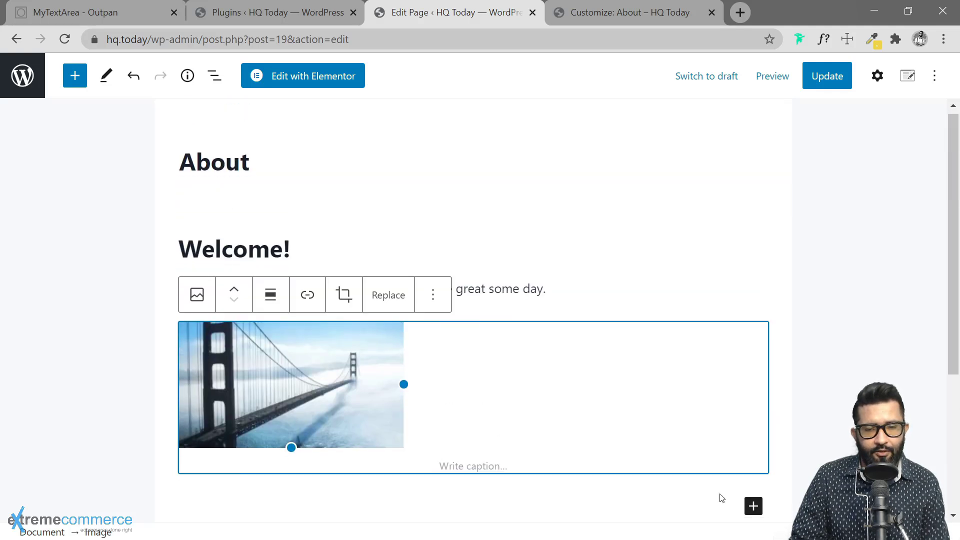
{"action": "left_click", "coordinate": [753, 436]}
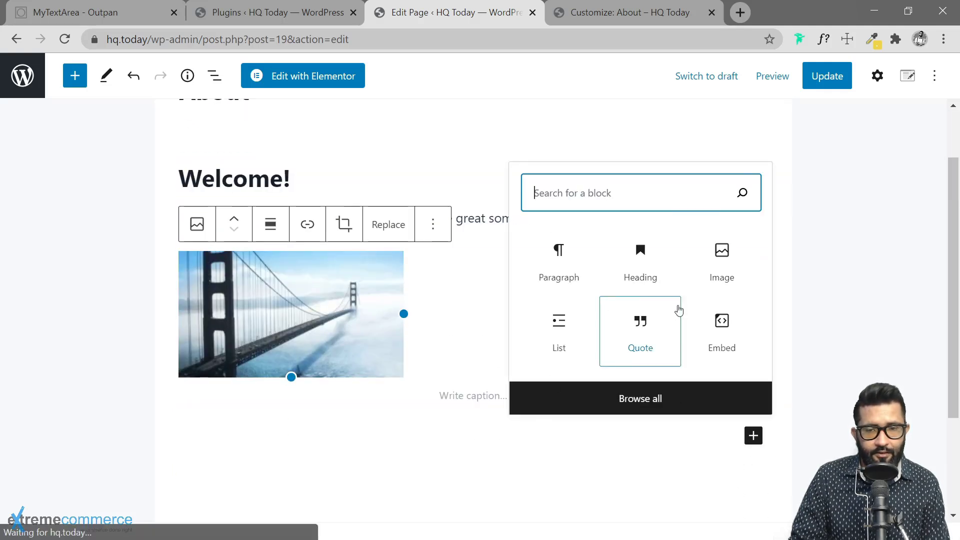
{"action": "left_click", "coordinate": [561, 336]}
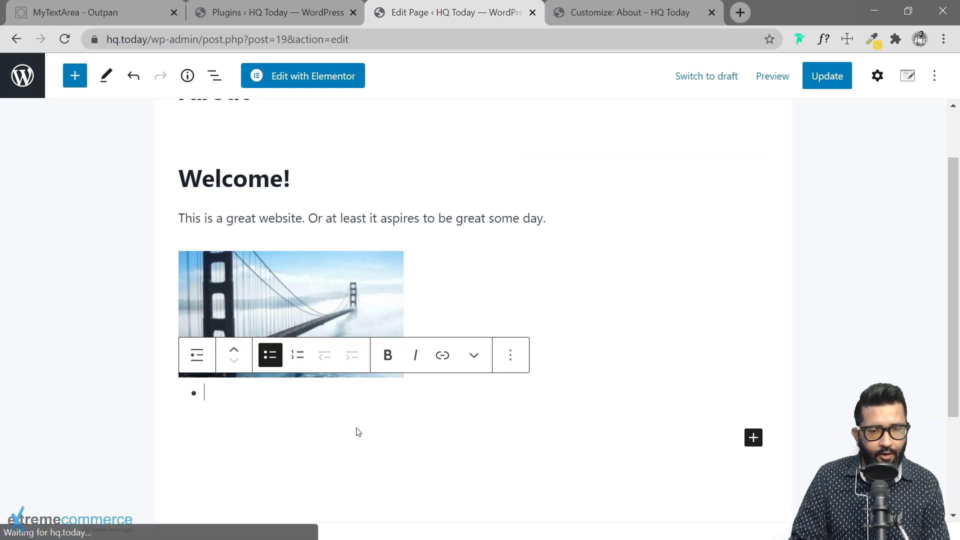
{"action": "type", "text": "UI"}
{"action": "scroll", "coordinate": [270, 425], "scroll_direction": "down", "scroll_amount": 3}
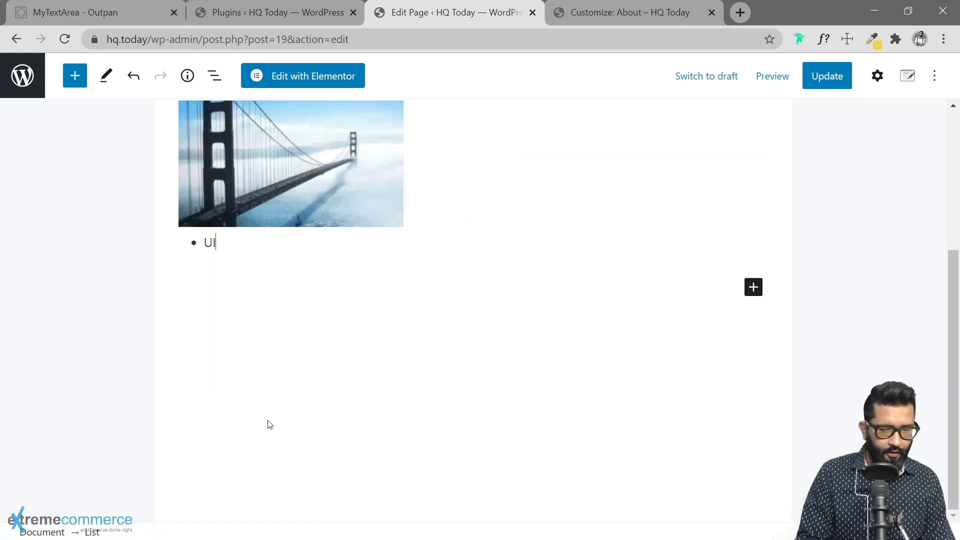
{"action": "type", "text": "em 1"}
{"action": "key", "text": "Return"}
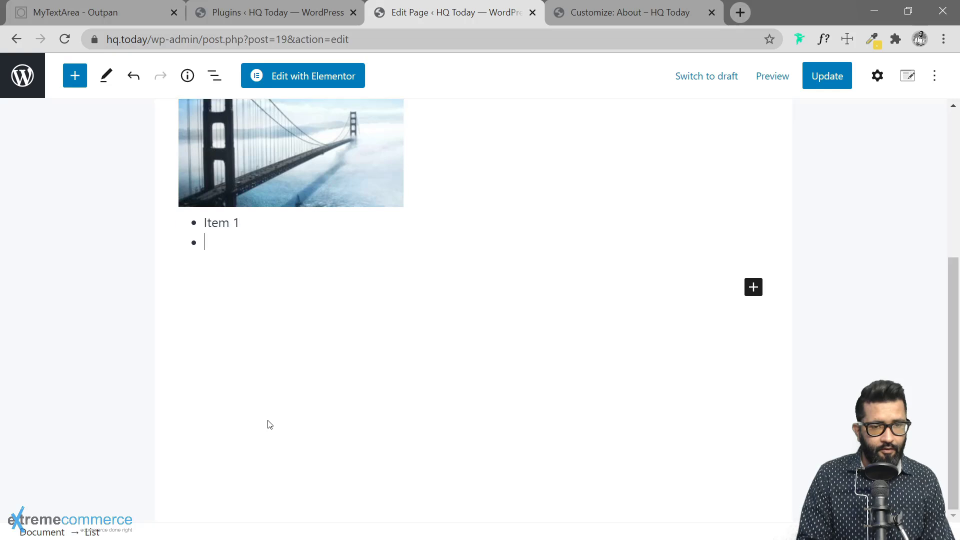
{"action": "key", "text": "Return"}
{"action": "type", "text": "Item"}
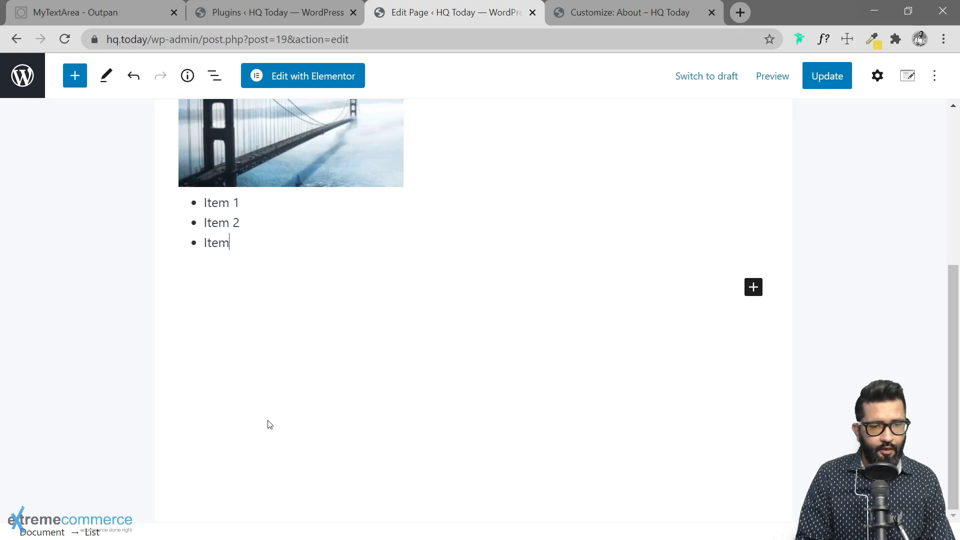
{"action": "type", "text": " 3"}
{"action": "key", "text": "Return"}
{"action": "key", "text": "BackSpace"}
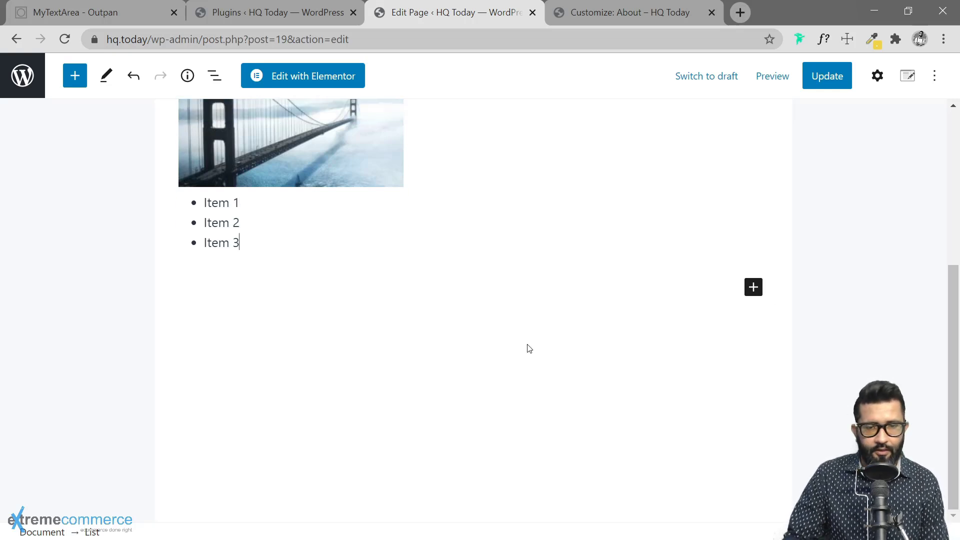
Step: Search the blocks for "posts" and insert a Latest Posts block below the bulleted list
{"action": "left_click", "coordinate": [754, 287]}
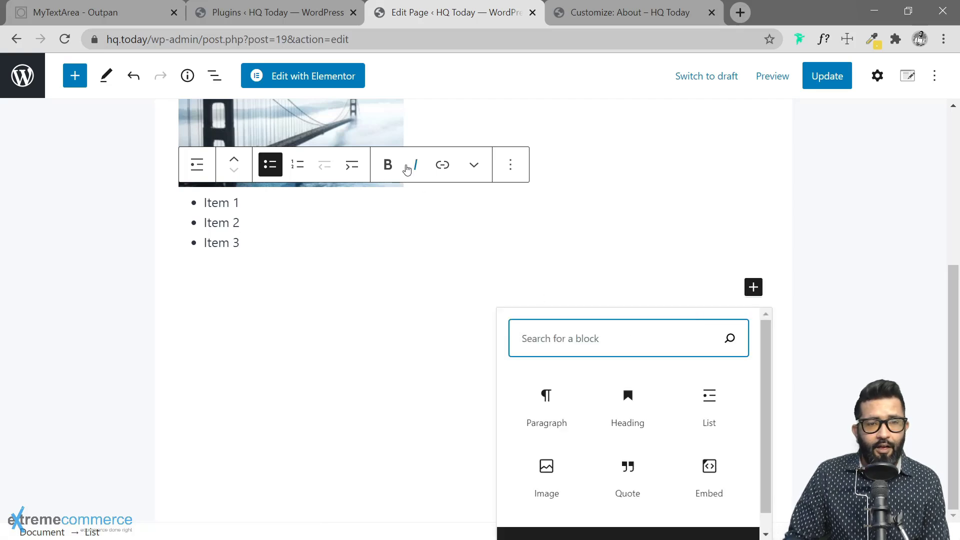
{"action": "scroll", "coordinate": [650, 380], "scroll_direction": "down", "scroll_amount": 1}
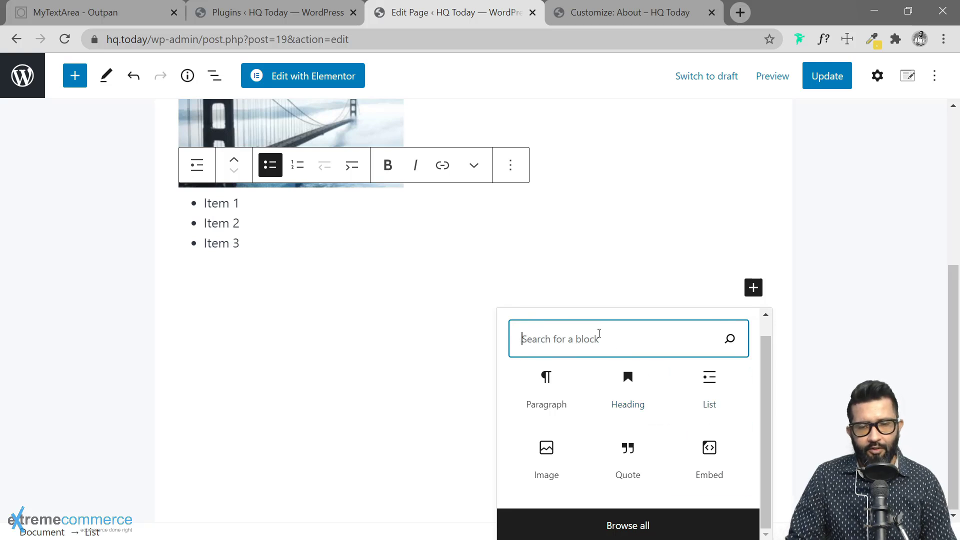
{"action": "type", "text": "posts"}
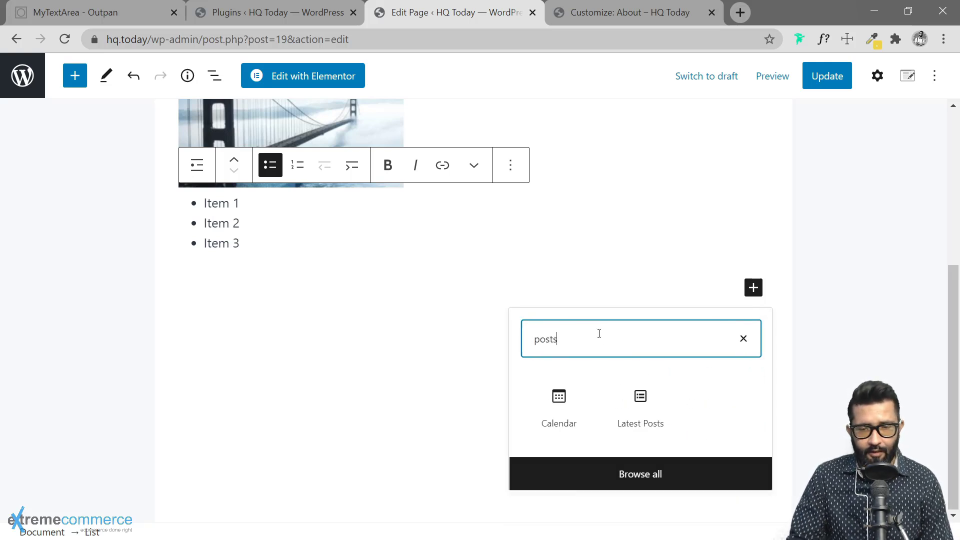
{"action": "left_click", "coordinate": [640, 397]}
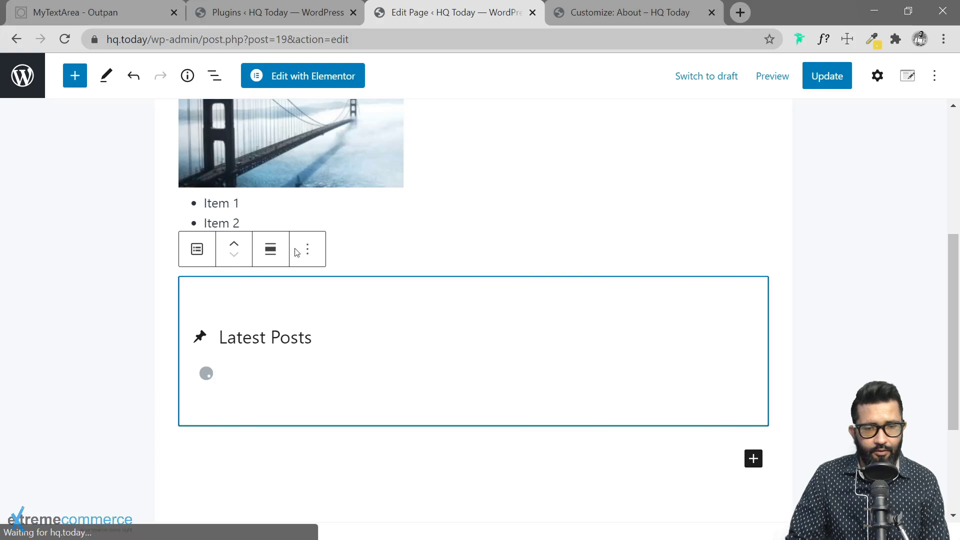
{"action": "scroll", "coordinate": [450, 330], "scroll_direction": "up", "scroll_amount": 3}
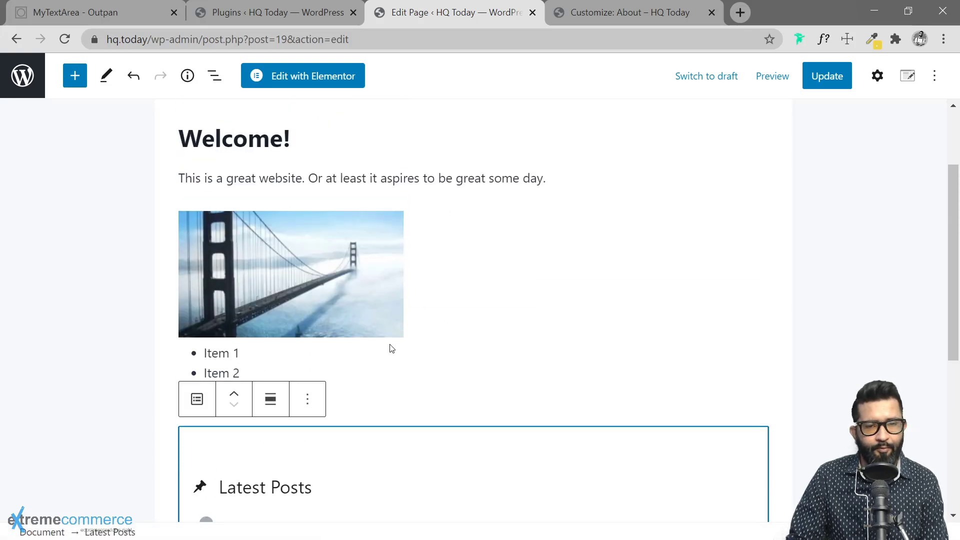
{"action": "scroll", "coordinate": [517, 368], "scroll_direction": "down", "scroll_amount": 3}
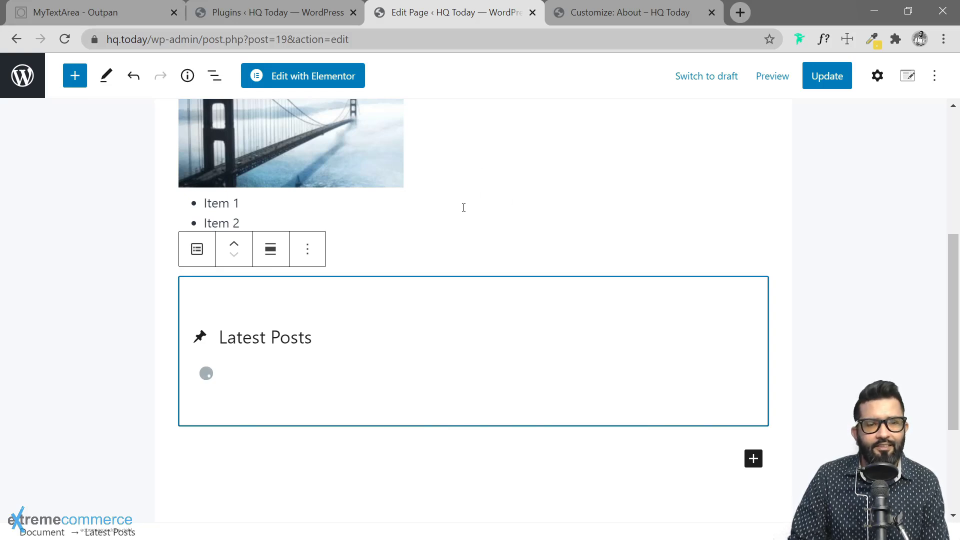
Step: Review the inserted Latest Posts block within the About page and its block options
{"action": "scroll", "coordinate": [451, 235], "scroll_direction": "down", "scroll_amount": 1}
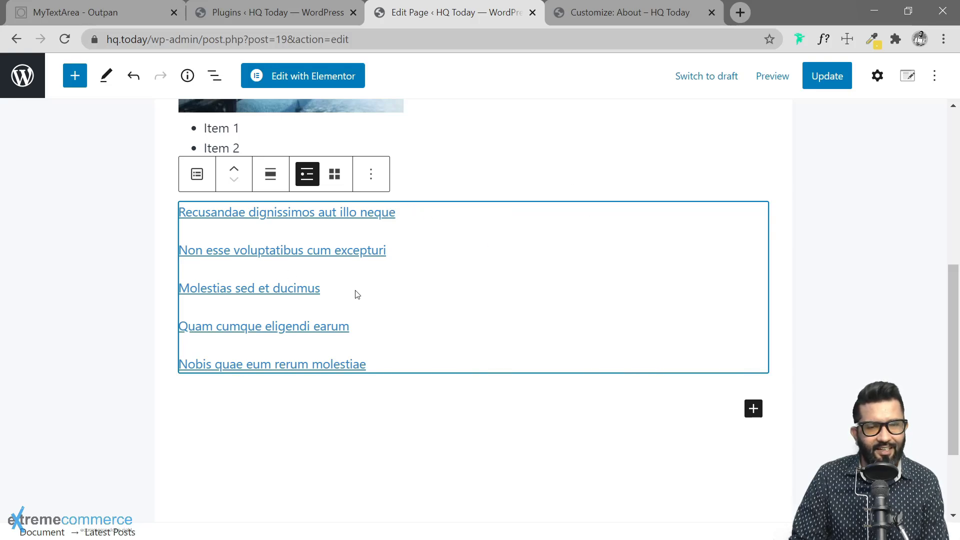
{"action": "scroll", "coordinate": [510, 385], "scroll_direction": "up", "scroll_amount": 7}
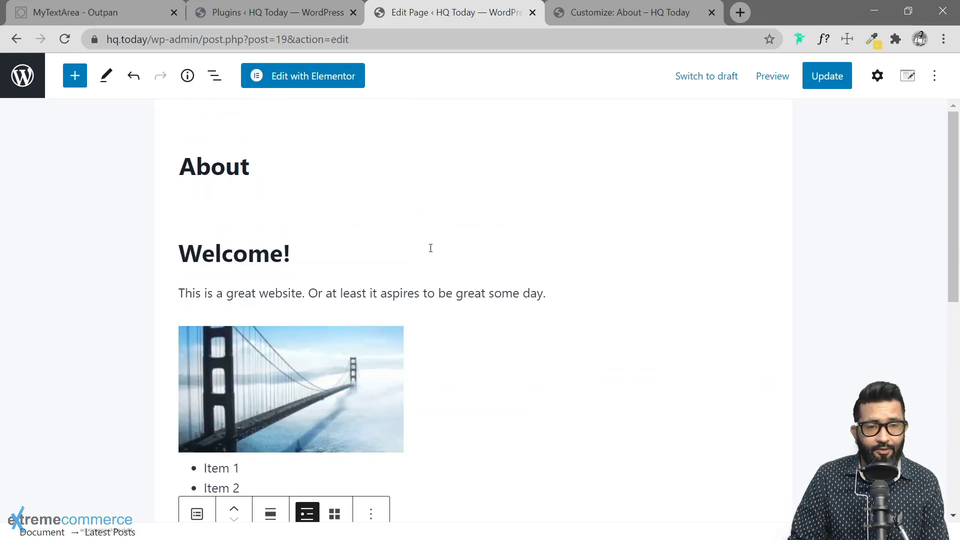
{"action": "scroll", "coordinate": [431, 248], "scroll_direction": "down", "scroll_amount": 6}
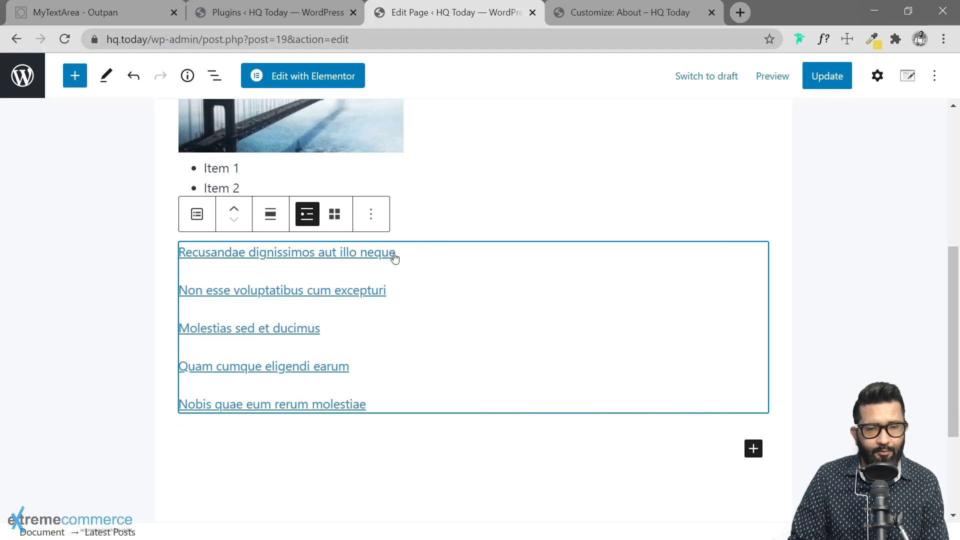
{"action": "left_click", "coordinate": [371, 215]}
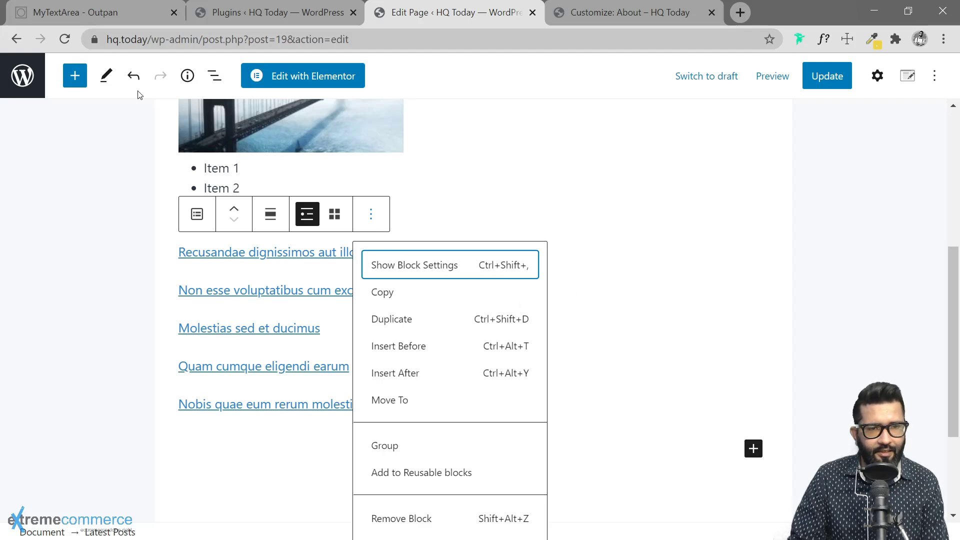
Step: Browse the full library of available blocks, from text, media and design blocks to widgets and embeds
{"action": "left_click", "coordinate": [81, 81]}
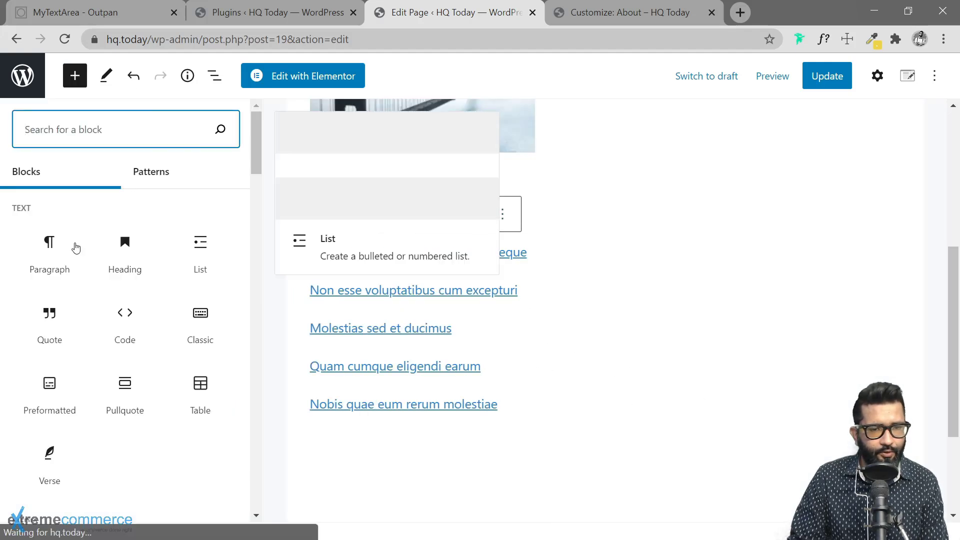
{"action": "scroll", "coordinate": [130, 330], "scroll_direction": "down", "scroll_amount": 10}
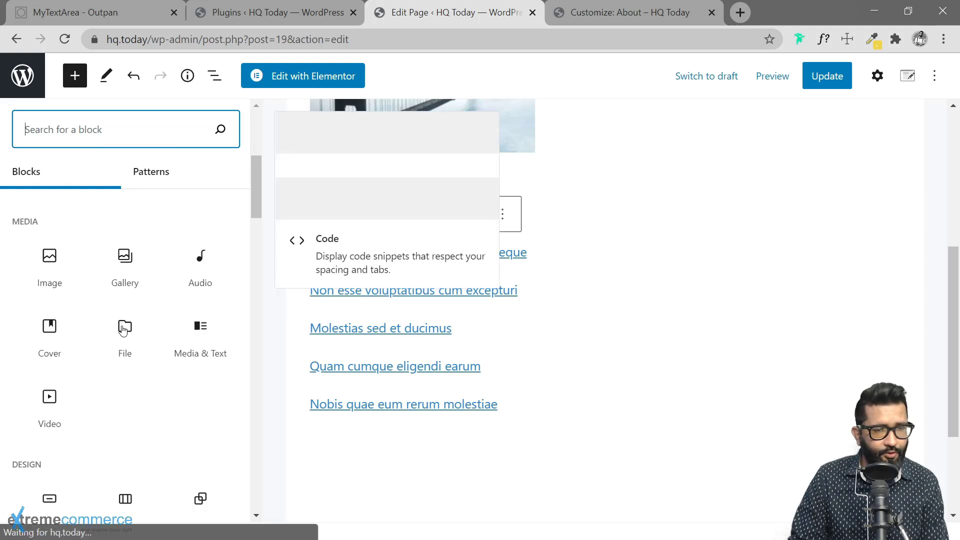
{"action": "scroll", "coordinate": [135, 337], "scroll_direction": "down", "scroll_amount": 5}
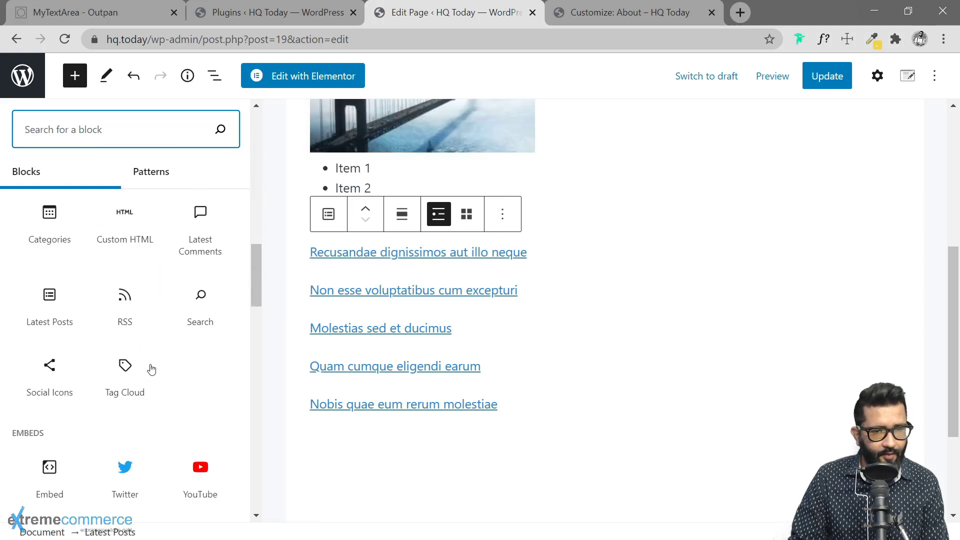
{"action": "scroll", "coordinate": [150, 369], "scroll_direction": "up", "scroll_amount": 3}
{"action": "scroll", "coordinate": [156, 332], "scroll_direction": "down", "scroll_amount": 15}
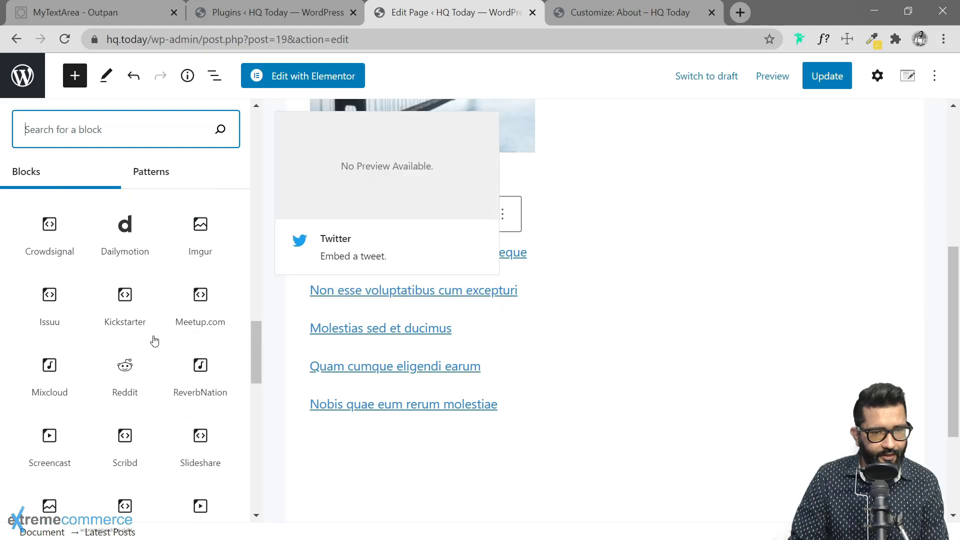
{"action": "scroll", "coordinate": [154, 341], "scroll_direction": "up", "scroll_amount": 20}
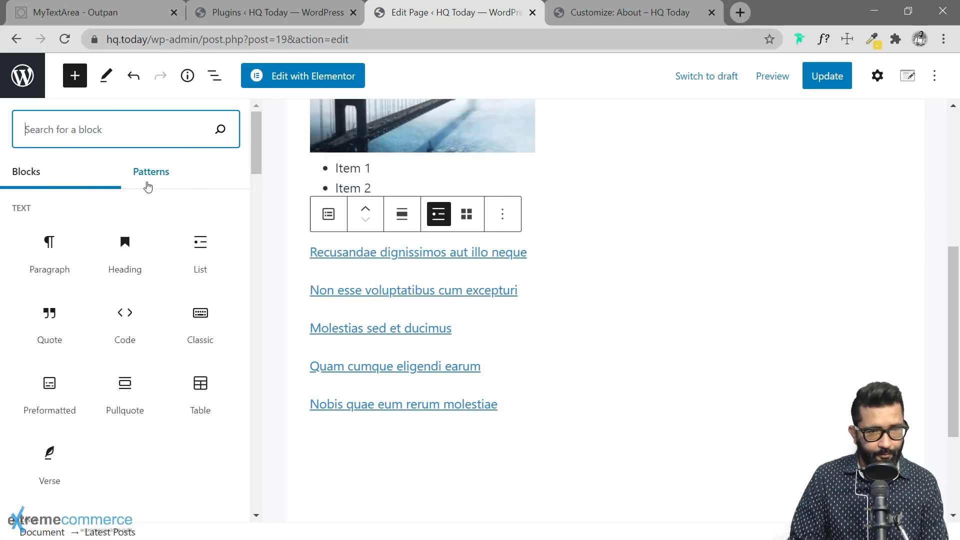
Step: Browse the ready-made block patterns, including buttons, columns, headers and text
{"action": "left_click", "coordinate": [149, 176]}
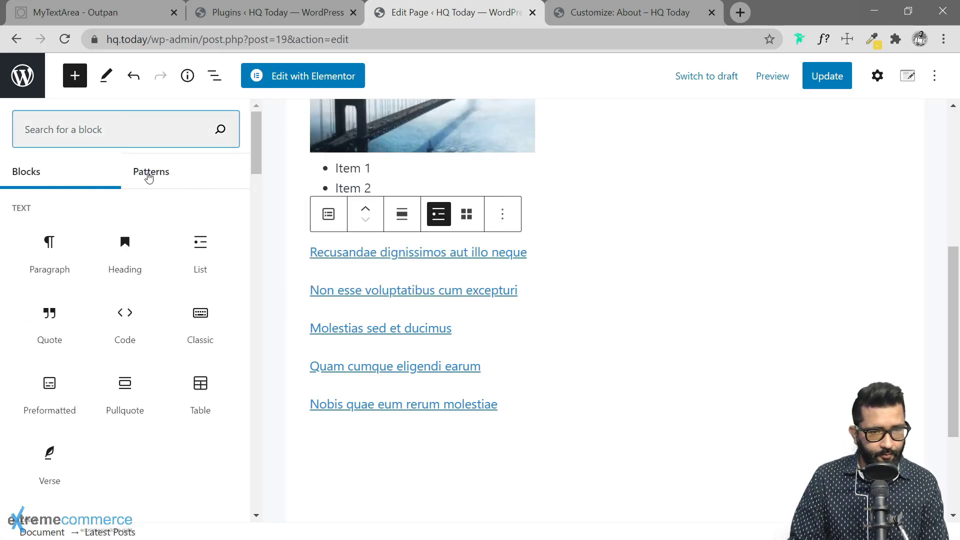
{"action": "scroll", "coordinate": [74, 344], "scroll_direction": "down", "scroll_amount": 8}
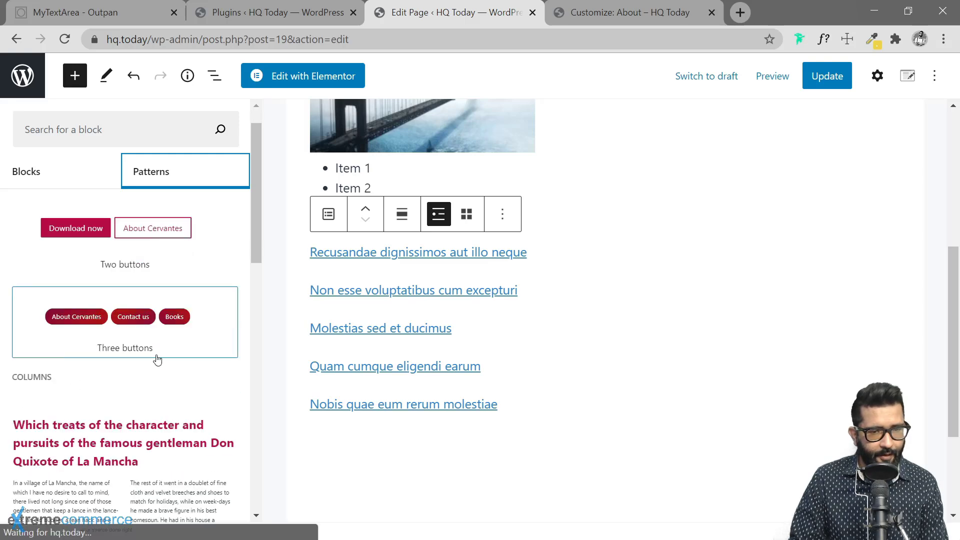
{"action": "scroll", "coordinate": [140, 334], "scroll_direction": "down", "scroll_amount": 10}
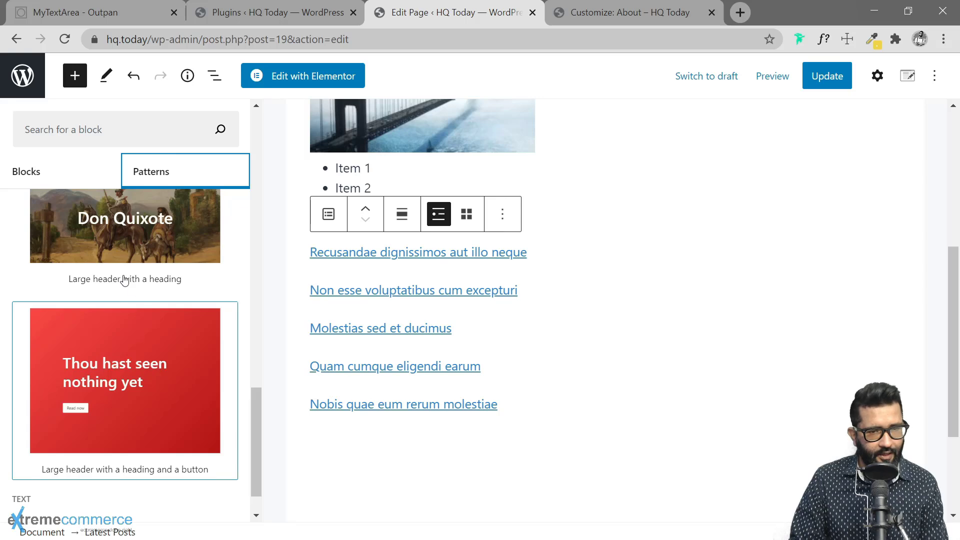
{"action": "scroll", "coordinate": [72, 318], "scroll_direction": "up", "scroll_amount": 2}
{"action": "scroll", "coordinate": [129, 320], "scroll_direction": "down", "scroll_amount": 6}
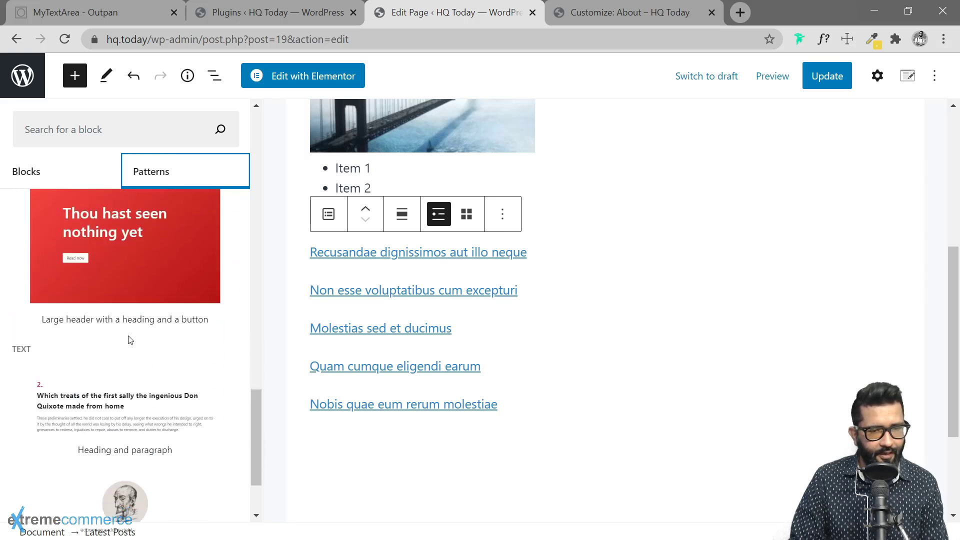
{"action": "scroll", "coordinate": [124, 310], "scroll_direction": "up", "scroll_amount": 2}
{"action": "scroll", "coordinate": [114, 339], "scroll_direction": "down", "scroll_amount": 3}
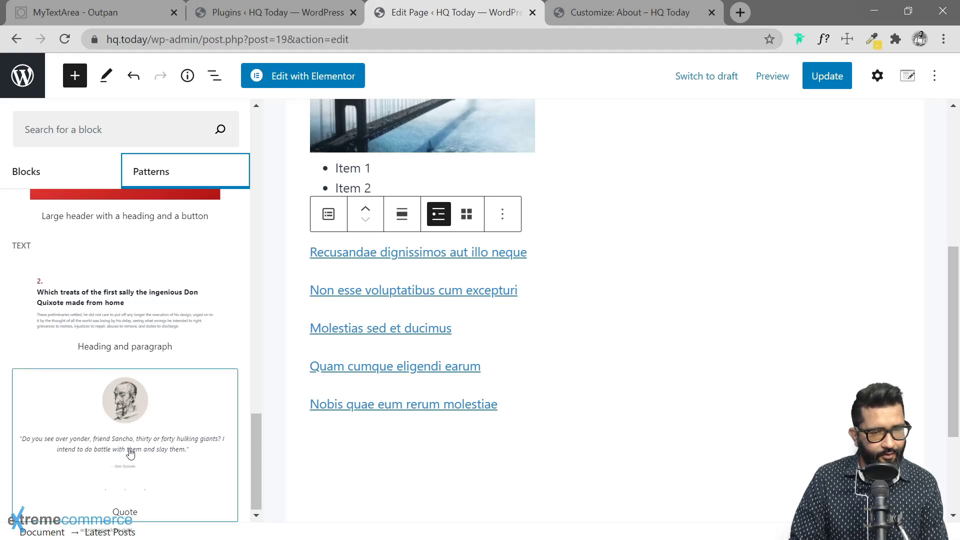
{"action": "scroll", "coordinate": [127, 330], "scroll_direction": "up", "scroll_amount": 20}
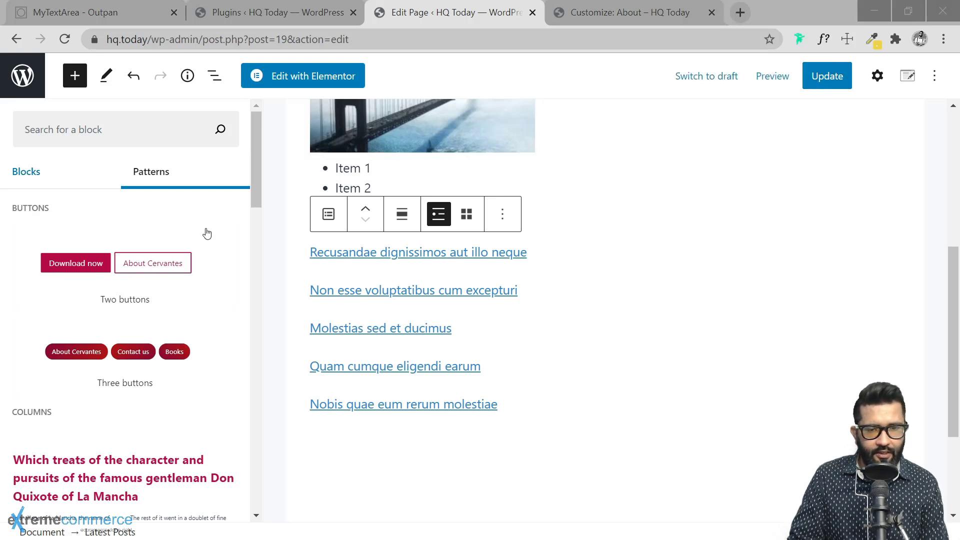
Step: Search the blocks for "column" and insert a Columns block with the 33 / 33 / 33 variation below the latest posts
{"action": "left_click", "coordinate": [28, 175]}
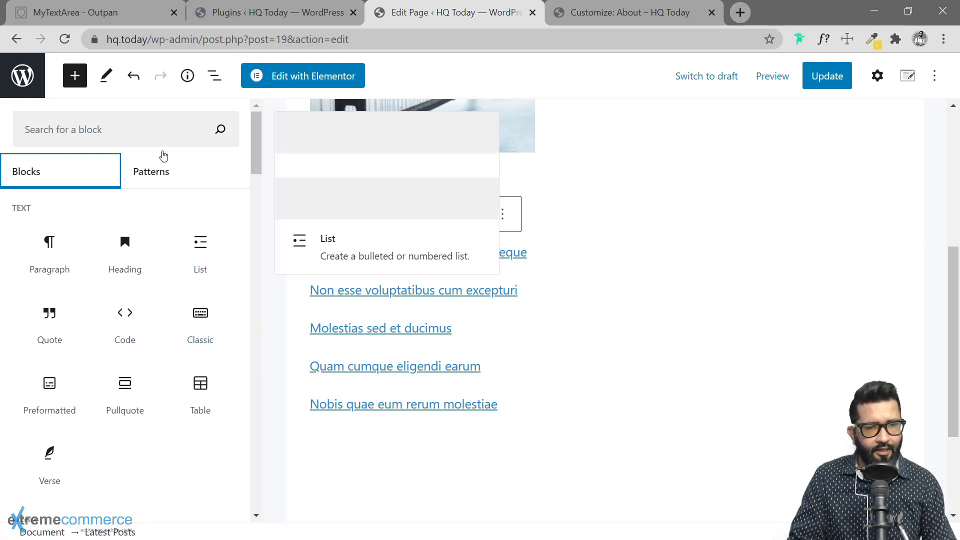
{"action": "left_click", "coordinate": [150, 135]}
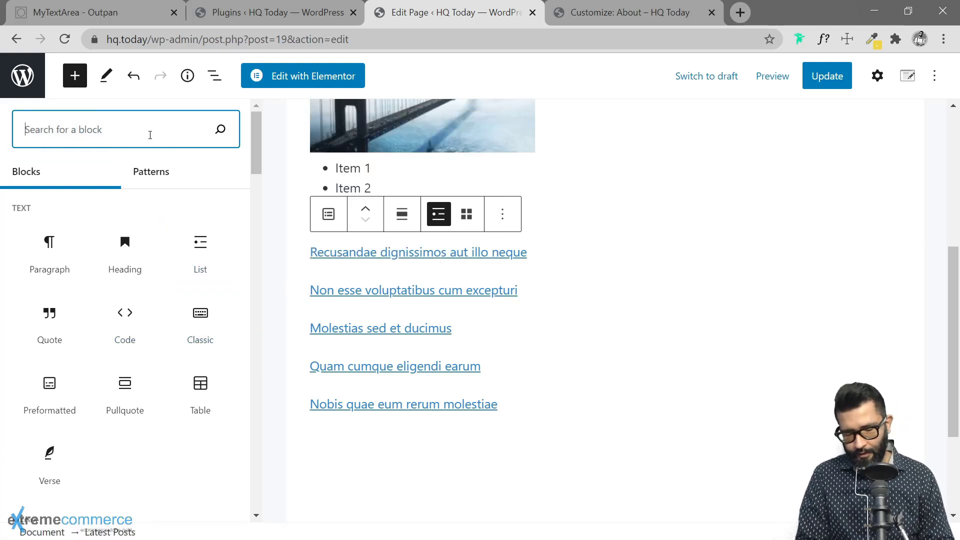
{"action": "type", "text": "column"}
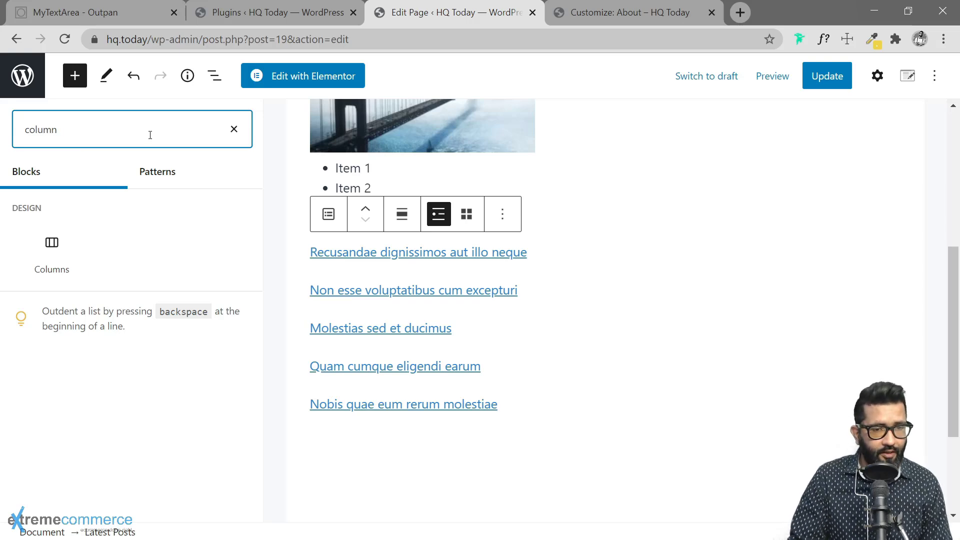
{"action": "left_click", "coordinate": [70, 271]}
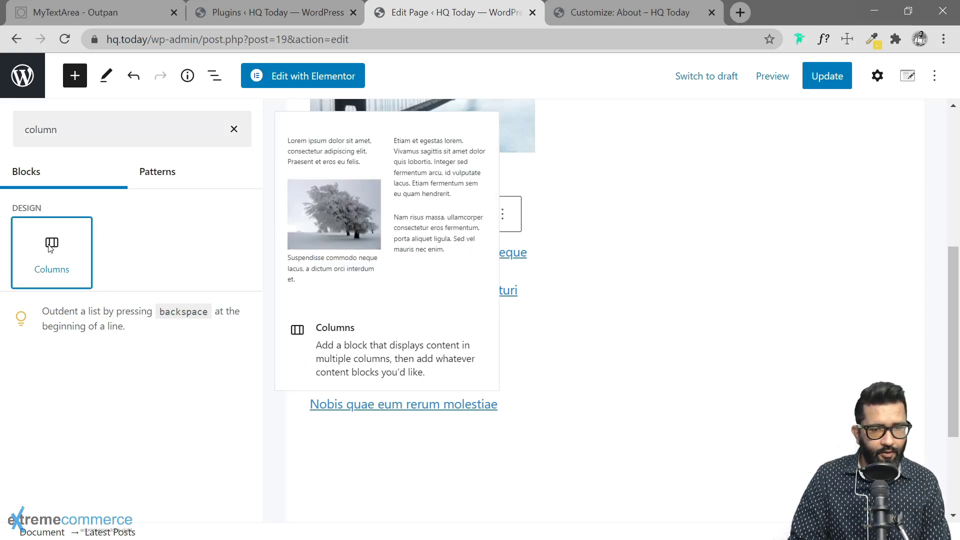
{"action": "scroll", "coordinate": [430, 353], "scroll_direction": "down", "scroll_amount": 3}
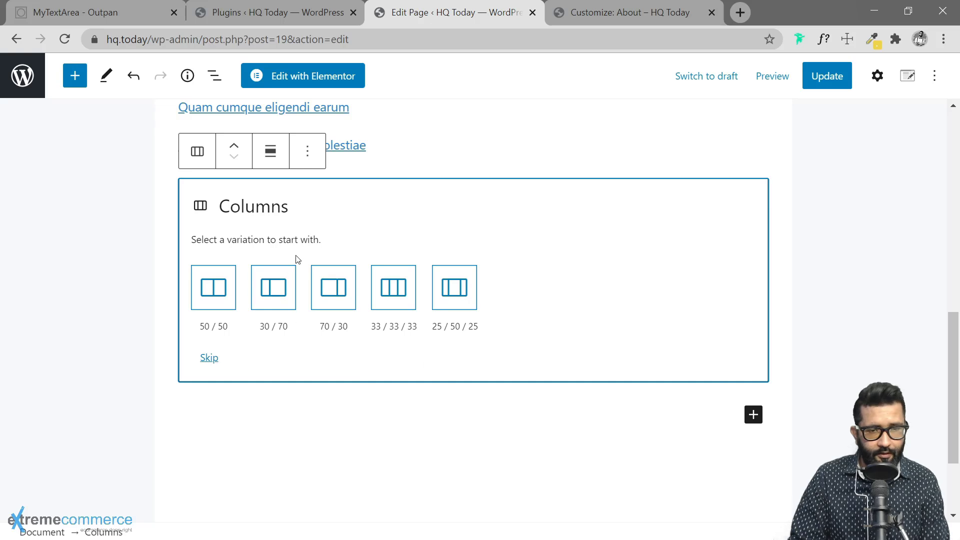
{"action": "left_click", "coordinate": [387, 296]}
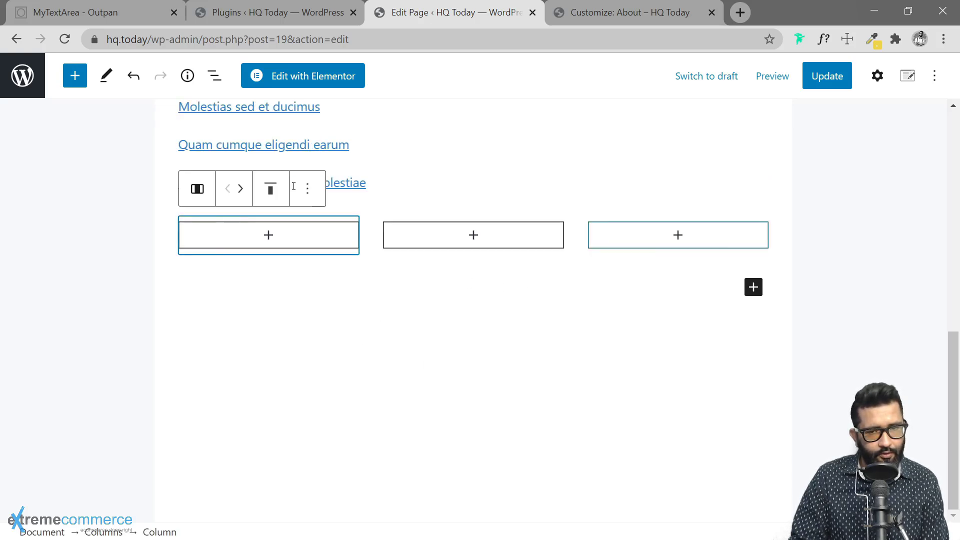
Step: Move the Latest Posts block into the first column of the three-column layout
{"action": "scroll", "coordinate": [350, 305], "scroll_direction": "up", "scroll_amount": 3}
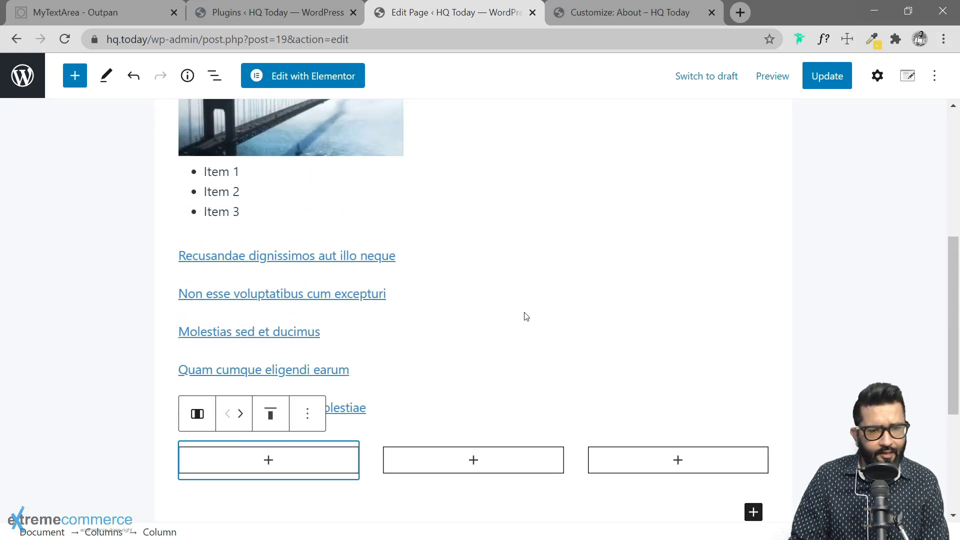
{"action": "scroll", "coordinate": [527, 317], "scroll_direction": "up", "scroll_amount": 1}
{"action": "scroll", "coordinate": [525, 310], "scroll_direction": "down", "scroll_amount": 1}
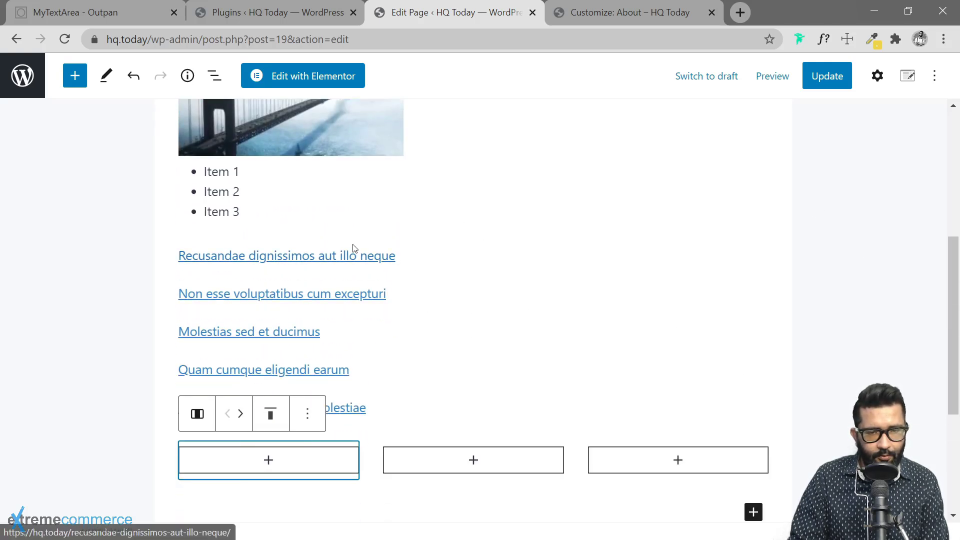
{"action": "left_click", "coordinate": [381, 323]}
{"action": "scroll", "coordinate": [350, 330], "scroll_direction": "down", "scroll_amount": 1}
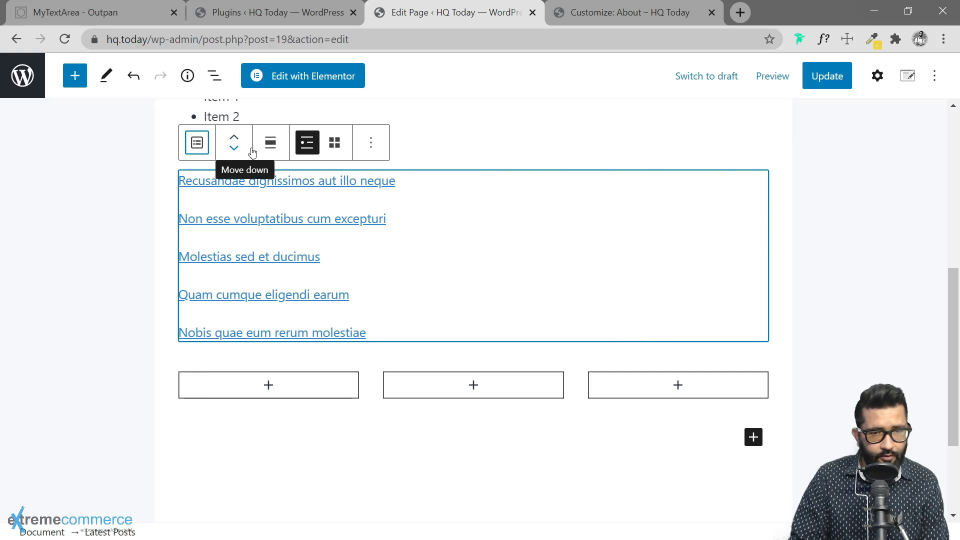
{"action": "scroll", "coordinate": [260, 227], "scroll_direction": "up", "scroll_amount": 1}
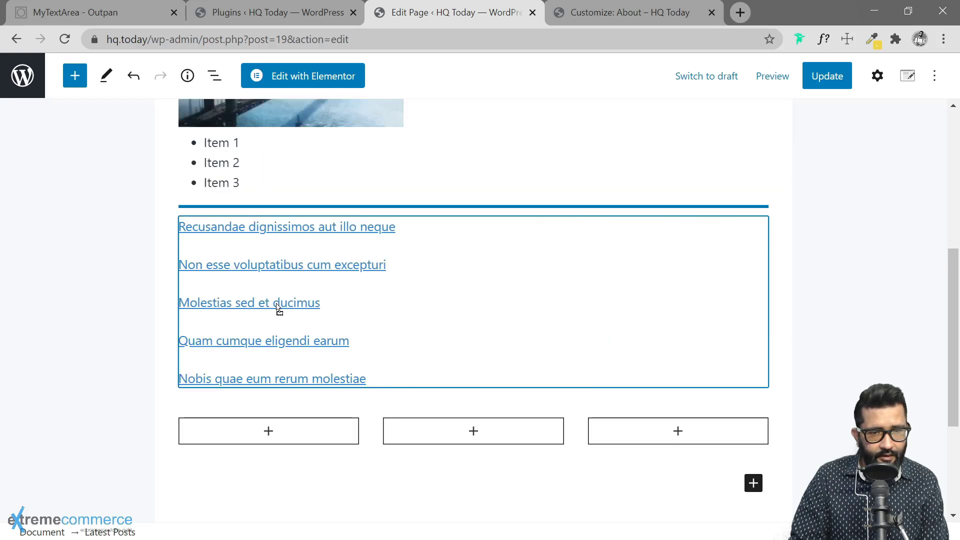
{"action": "left_click_drag", "start_coordinate": [278, 310], "coordinate": [260, 438]}
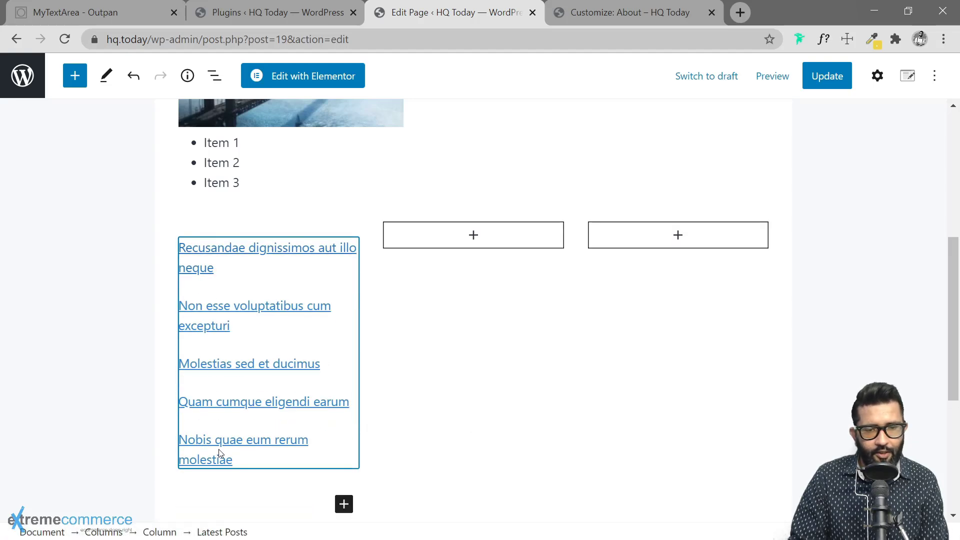
Step: Move the bulleted list of Item 1 to Item 3 into the middle column
{"action": "scroll", "coordinate": [263, 333], "scroll_direction": "up", "scroll_amount": 2}
{"action": "scroll", "coordinate": [358, 340], "scroll_direction": "down", "scroll_amount": 2}
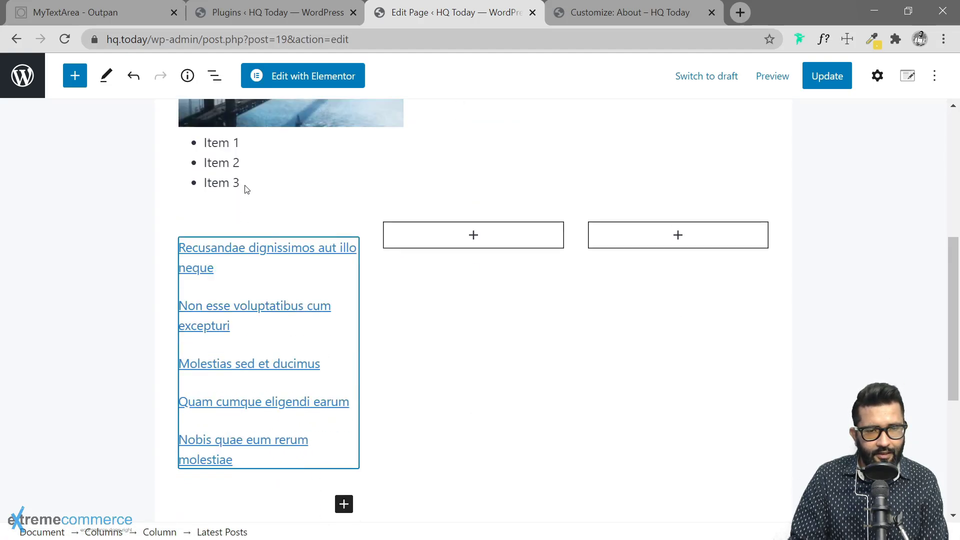
{"action": "left_click", "coordinate": [242, 150]}
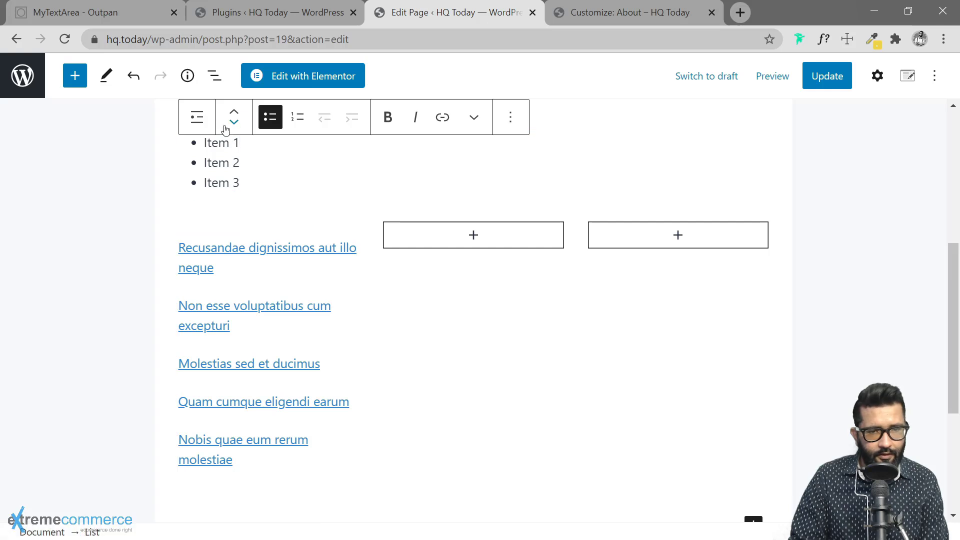
{"action": "left_click_drag", "start_coordinate": [225, 129], "coordinate": [463, 311]}
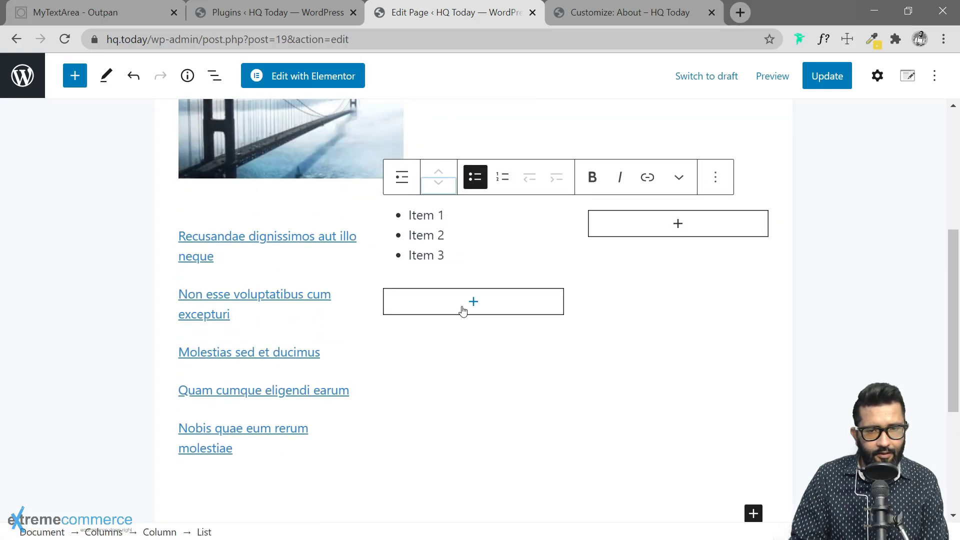
Step: Move the bridge image into the empty third column and review the resulting page layout
{"action": "scroll", "coordinate": [463, 311], "scroll_direction": "up", "scroll_amount": 3}
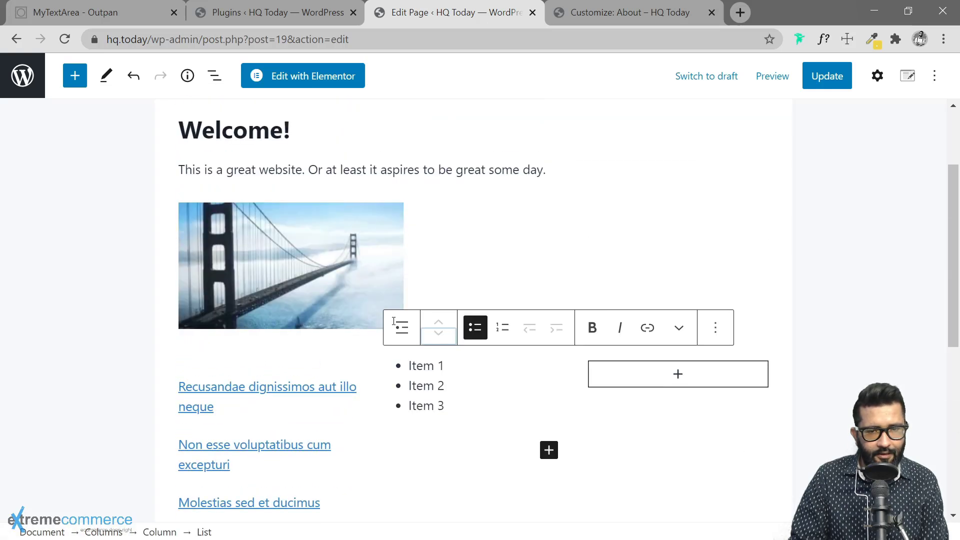
{"action": "left_click", "coordinate": [309, 217]}
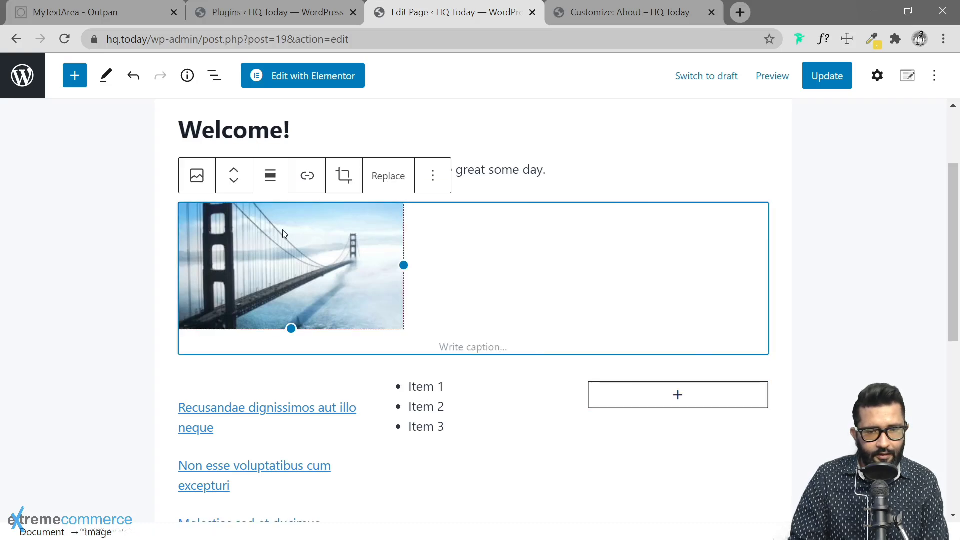
{"action": "left_click_drag", "start_coordinate": [234, 180], "coordinate": [629, 186]}
{"action": "scroll", "coordinate": [300, 313], "scroll_direction": "up", "scroll_amount": 4}
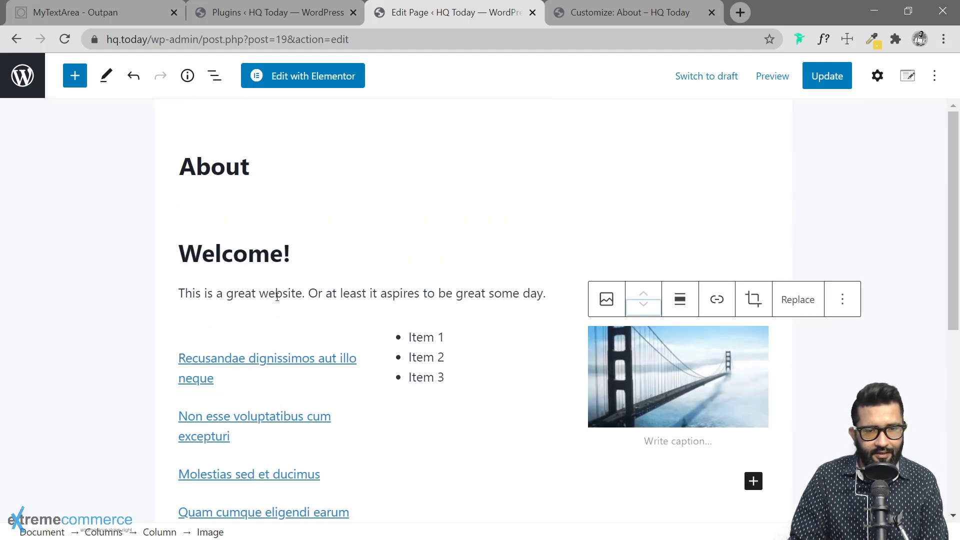
{"action": "scroll", "coordinate": [369, 343], "scroll_direction": "down", "scroll_amount": 7}
{"action": "scroll", "coordinate": [581, 223], "scroll_direction": "up", "scroll_amount": 7}
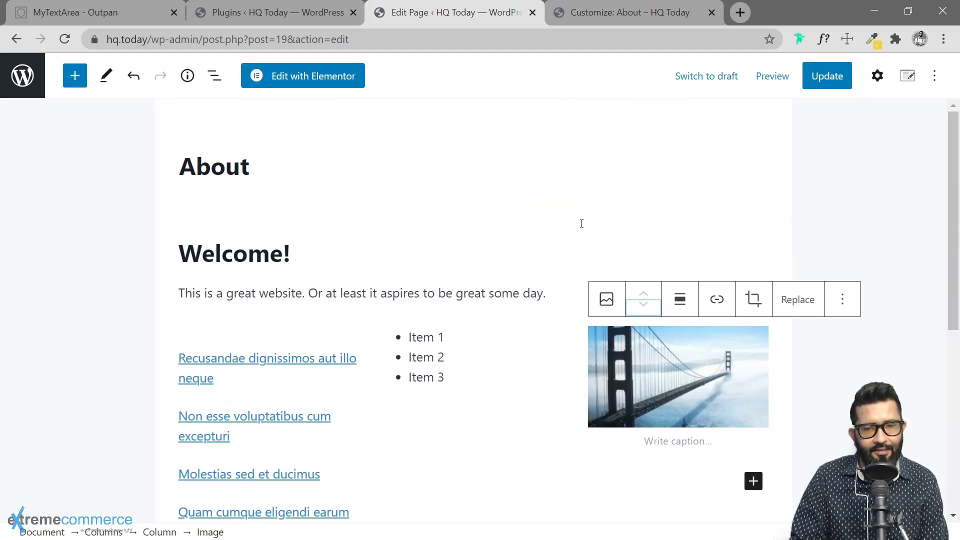
Step: Show the editor's settings and examine the bridge image block's style, alt text, size and dimension options
{"action": "left_click", "coordinate": [108, 296]}
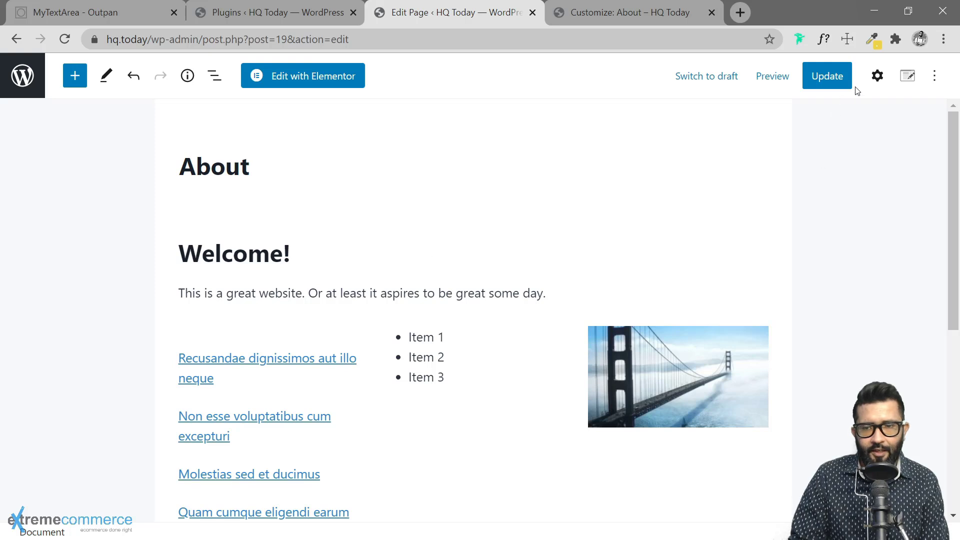
{"action": "left_click", "coordinate": [878, 75]}
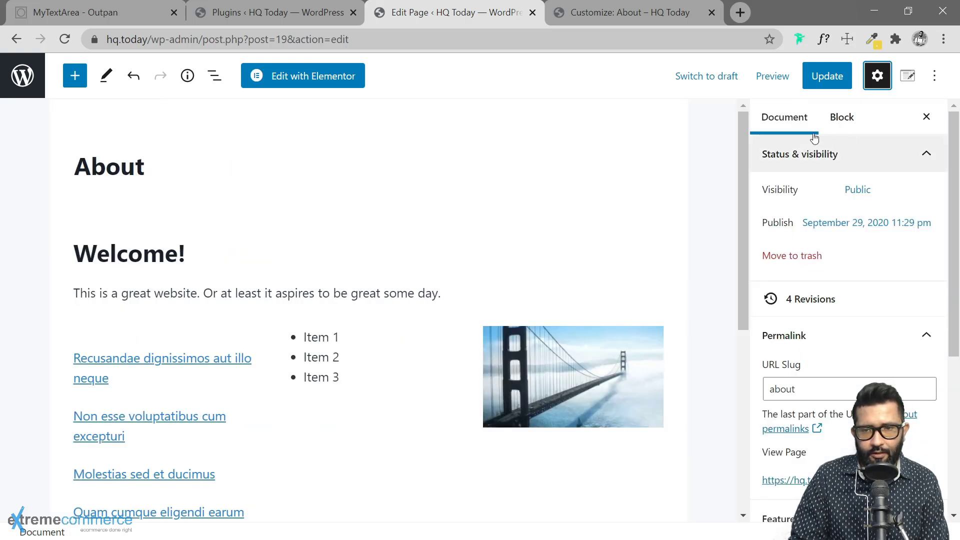
{"action": "left_click", "coordinate": [593, 362]}
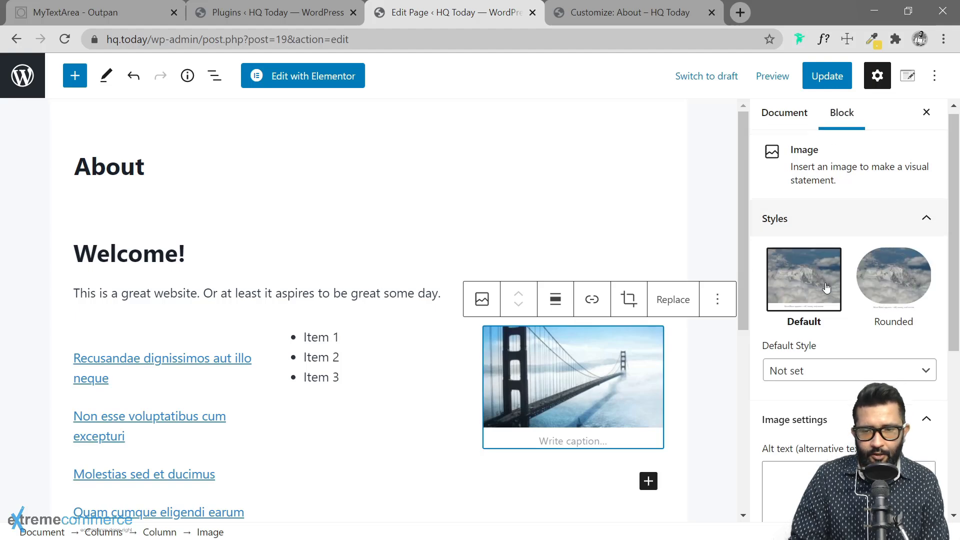
{"action": "scroll", "coordinate": [835, 310], "scroll_direction": "down", "scroll_amount": 5}
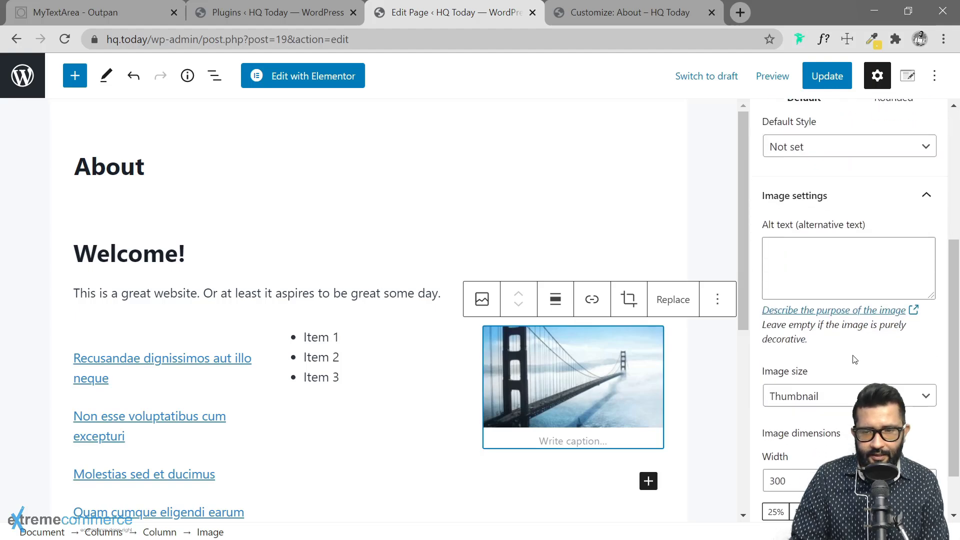
Step: Turn on post content for the Latest Posts block in the first column and check its excerpt options
{"action": "left_click", "coordinate": [220, 386]}
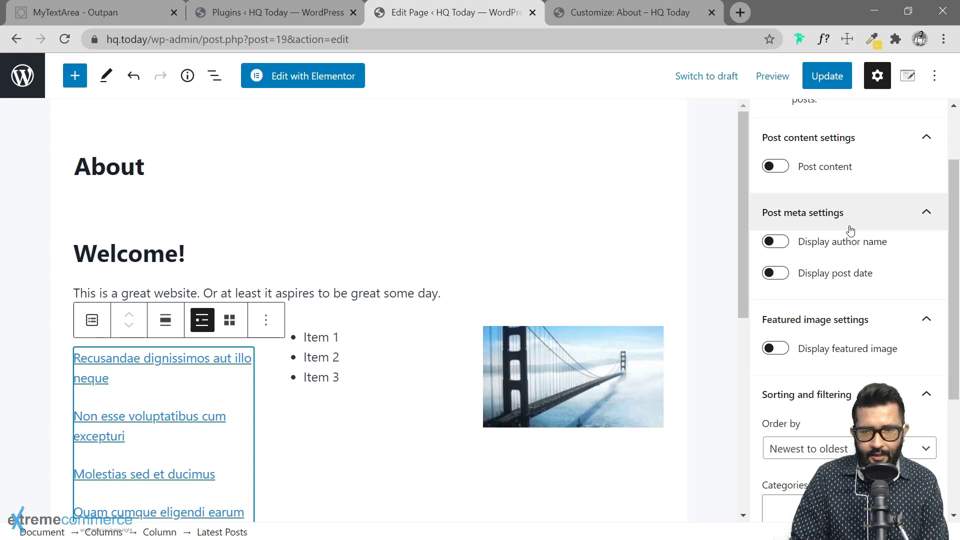
{"action": "scroll", "coordinate": [850, 230], "scroll_direction": "up", "scroll_amount": 2}
{"action": "left_click", "coordinate": [775, 252]}
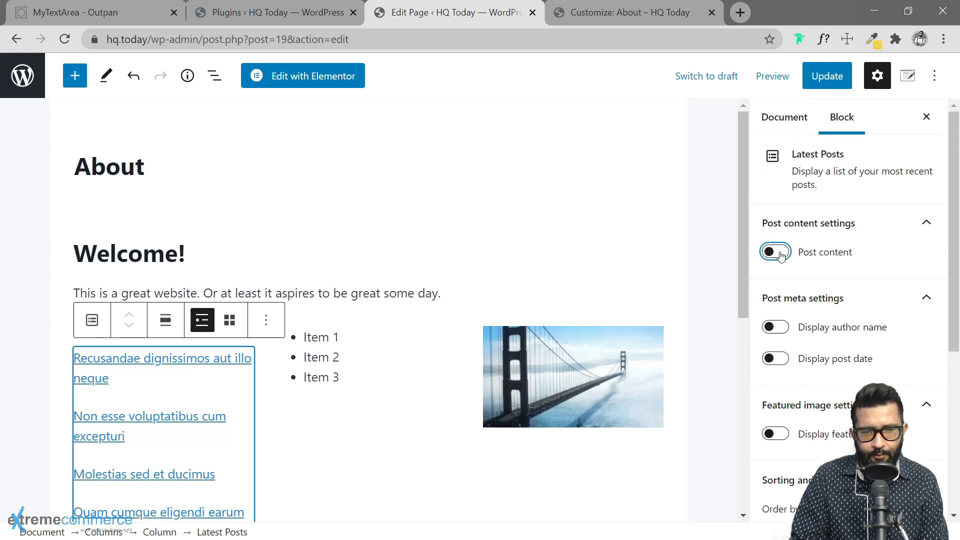
{"action": "scroll", "coordinate": [177, 368], "scroll_direction": "down", "scroll_amount": 9}
{"action": "scroll", "coordinate": [177, 367], "scroll_direction": "up", "scroll_amount": 10}
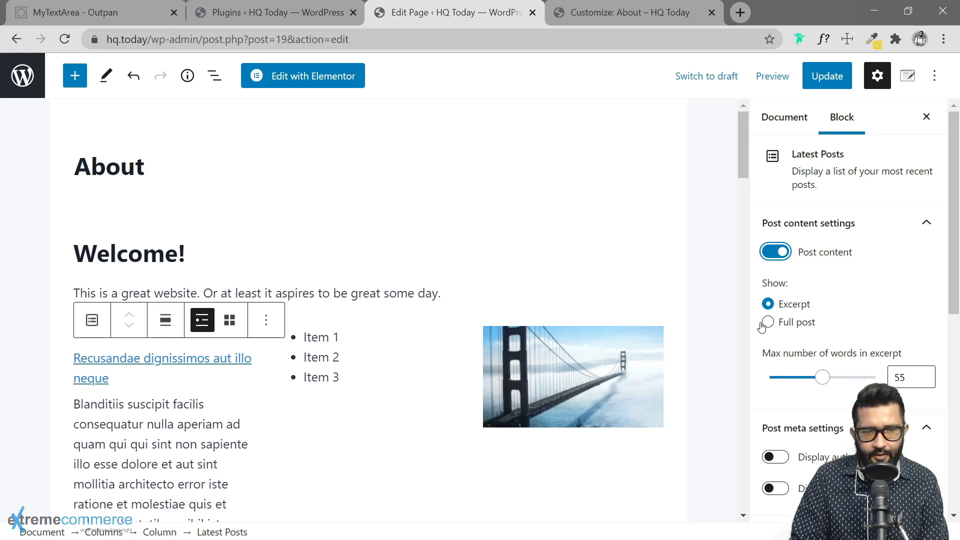
Step: Enable the featured image, post date and author name for the Latest Posts block
{"action": "scroll", "coordinate": [842, 369], "scroll_direction": "down", "scroll_amount": 3}
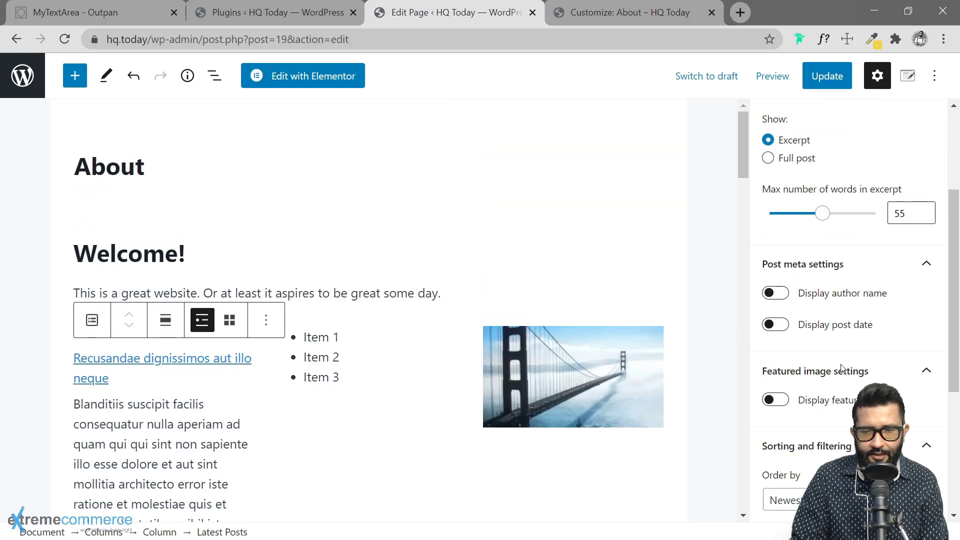
{"action": "scroll", "coordinate": [843, 369], "scroll_direction": "down", "scroll_amount": 1}
{"action": "left_click", "coordinate": [776, 343]}
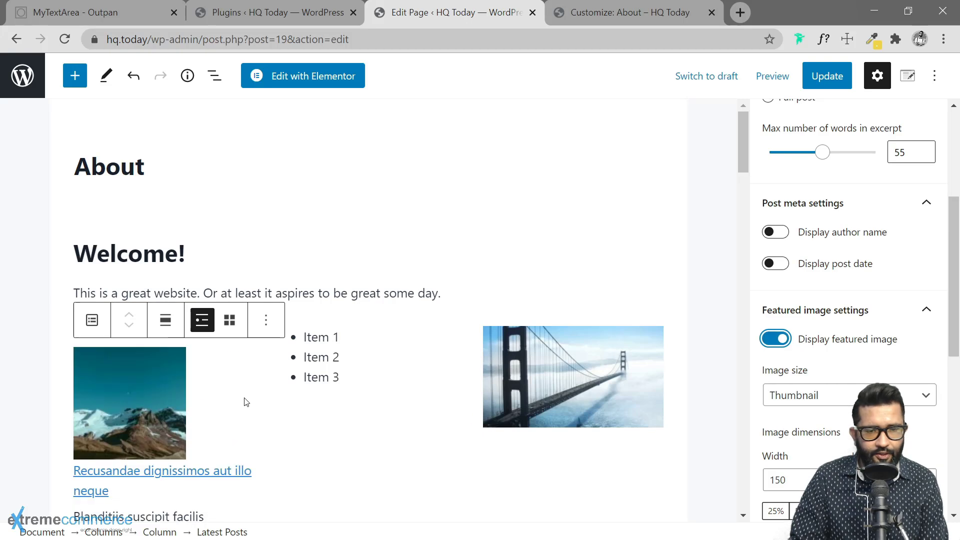
{"action": "scroll", "coordinate": [244, 401], "scroll_direction": "down", "scroll_amount": 3}
{"action": "left_click", "coordinate": [778, 264]}
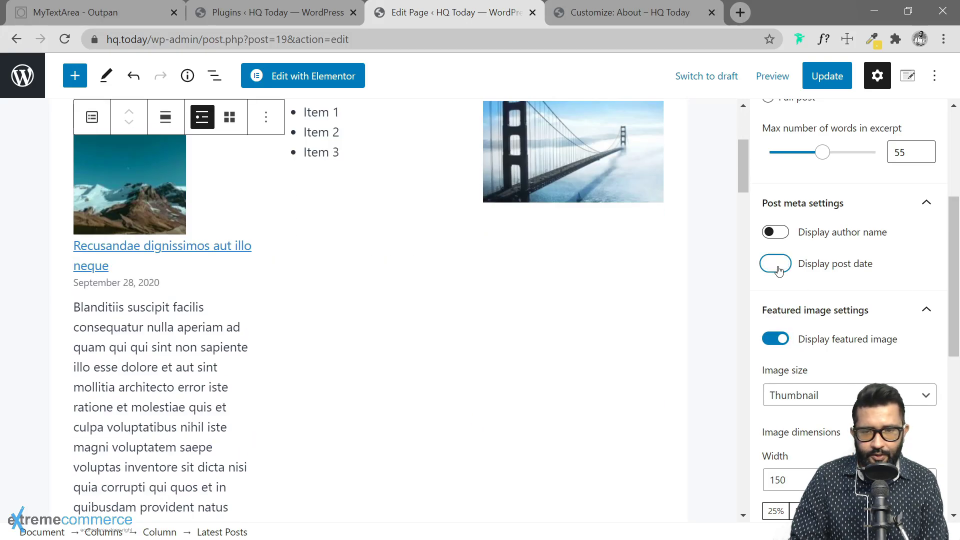
{"action": "left_click", "coordinate": [775, 233]}
Step: Review the Latest Posts block's appearance in the column layout along with its image, sorting and filtering settings
{"action": "scroll", "coordinate": [251, 343], "scroll_direction": "up", "scroll_amount": 3}
{"action": "scroll", "coordinate": [251, 343], "scroll_direction": "down", "scroll_amount": 5}
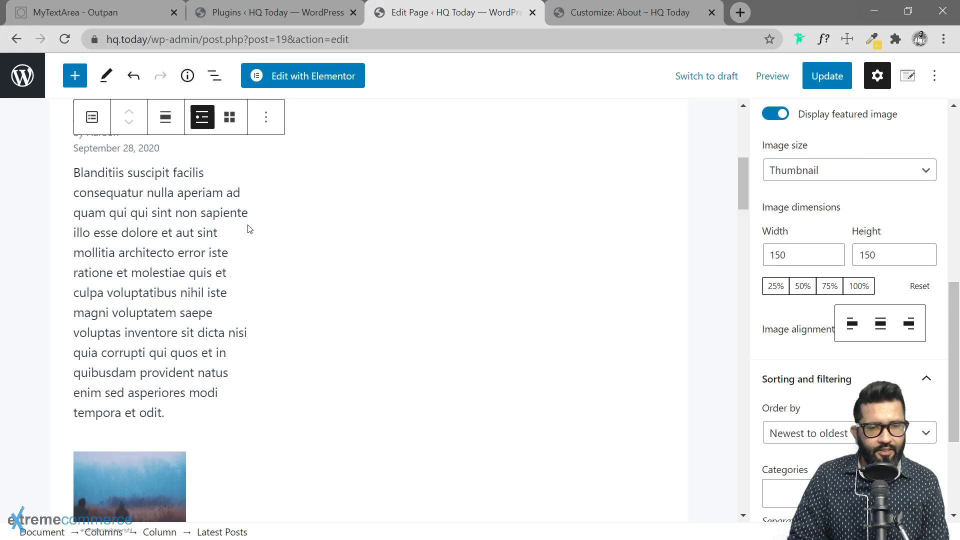
{"action": "scroll", "coordinate": [248, 229], "scroll_direction": "down", "scroll_amount": 6}
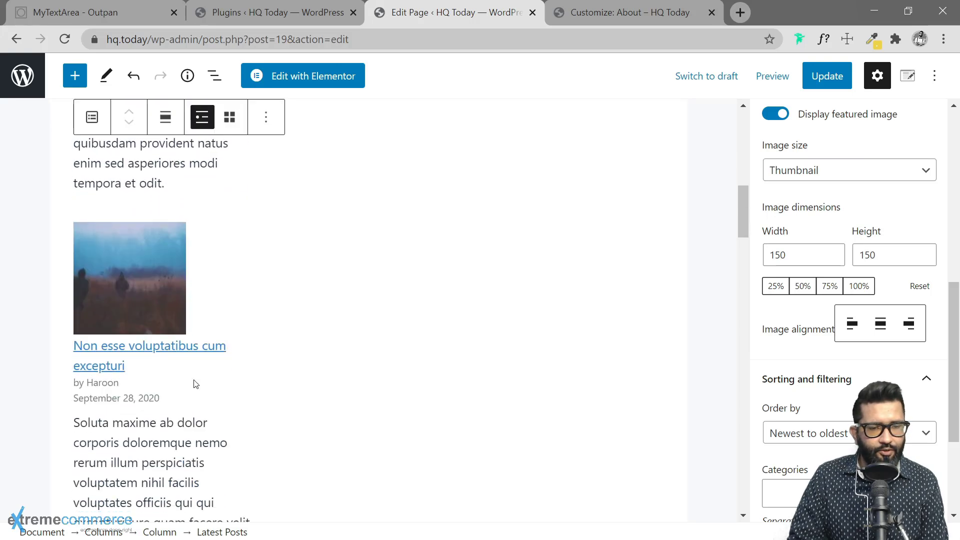
{"action": "scroll", "coordinate": [377, 300], "scroll_direction": "up", "scroll_amount": 7}
{"action": "scroll", "coordinate": [377, 300], "scroll_direction": "up", "scroll_amount": 5}
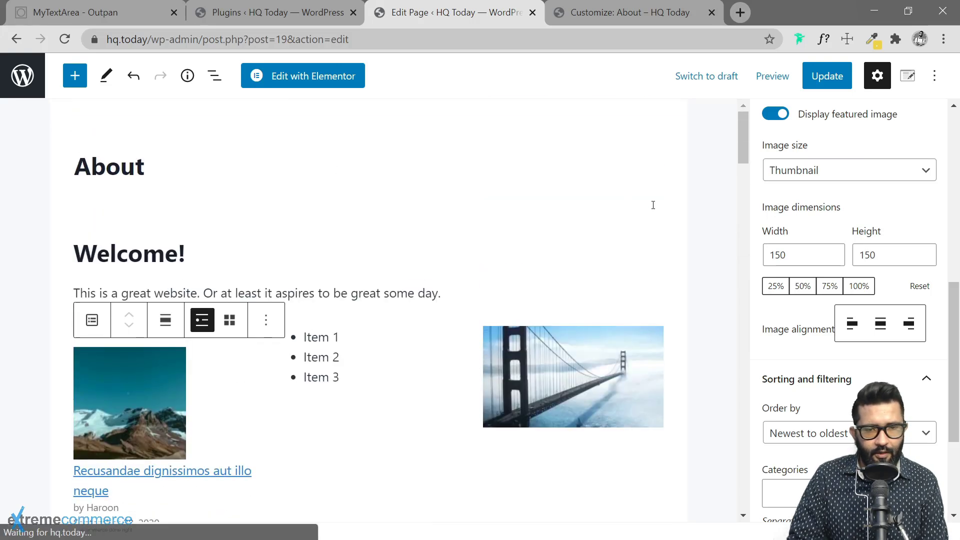
{"action": "scroll", "coordinate": [903, 289], "scroll_direction": "down", "scroll_amount": 3}
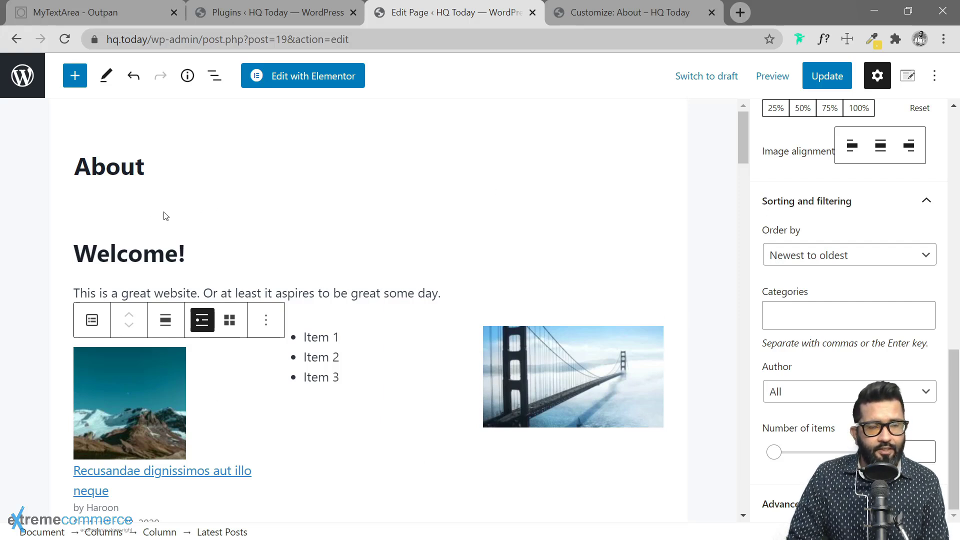
{"action": "scroll", "coordinate": [407, 254], "scroll_direction": "down", "scroll_amount": 4}
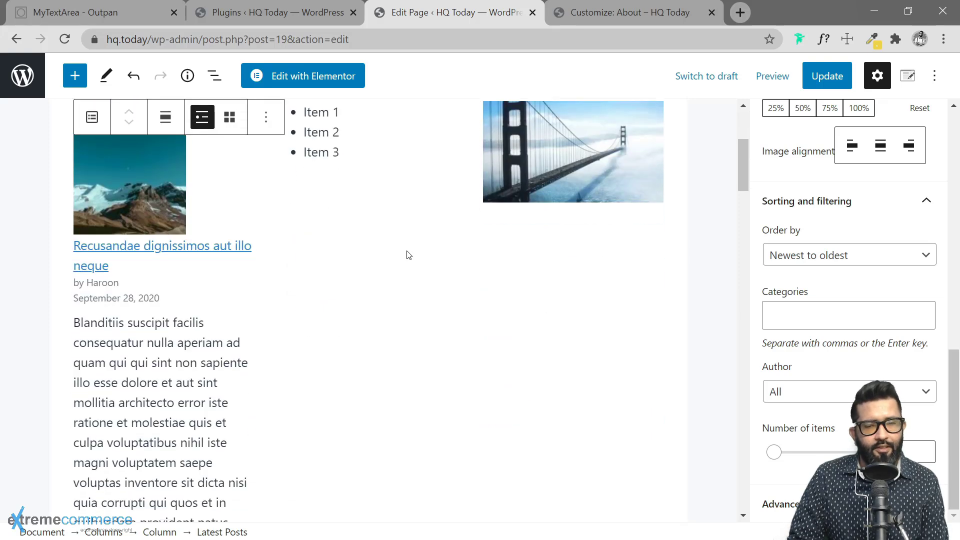
{"action": "scroll", "coordinate": [408, 252], "scroll_direction": "up", "scroll_amount": 4}
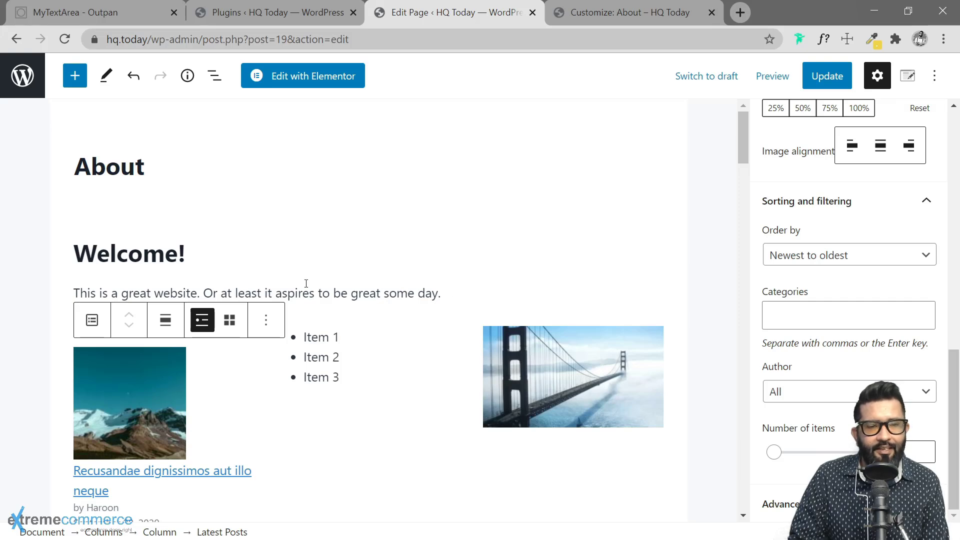
{"action": "scroll", "coordinate": [365, 280], "scroll_direction": "down", "scroll_amount": 3}
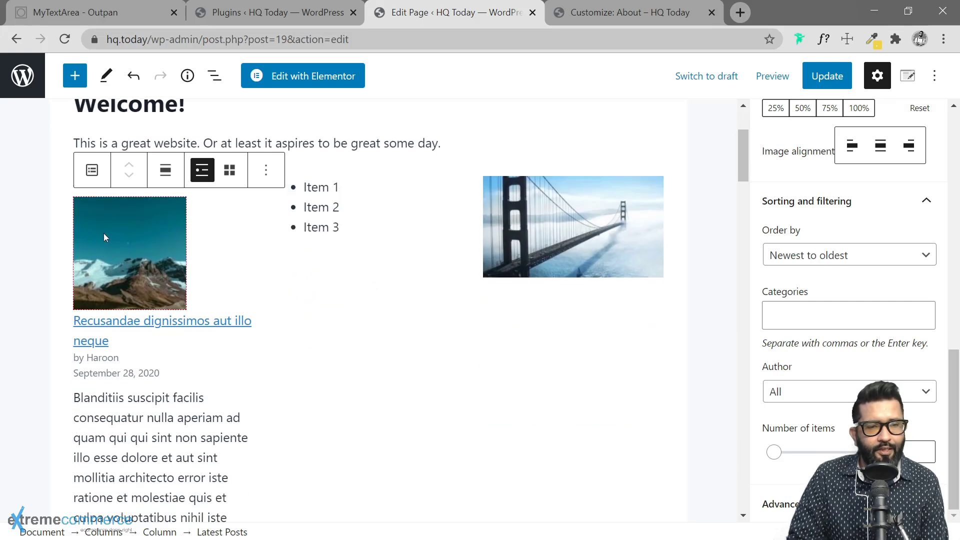
{"action": "scroll", "coordinate": [458, 182], "scroll_direction": "up", "scroll_amount": 3}
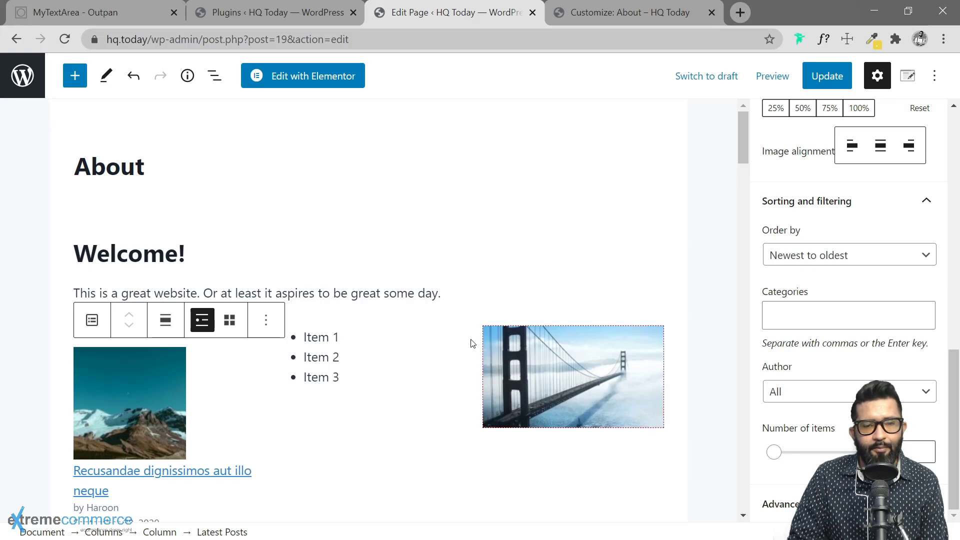
Step: Examine the block settings of the Welcome! heading and the paragraph below it, then look over the page content
{"action": "left_click", "coordinate": [181, 255]}
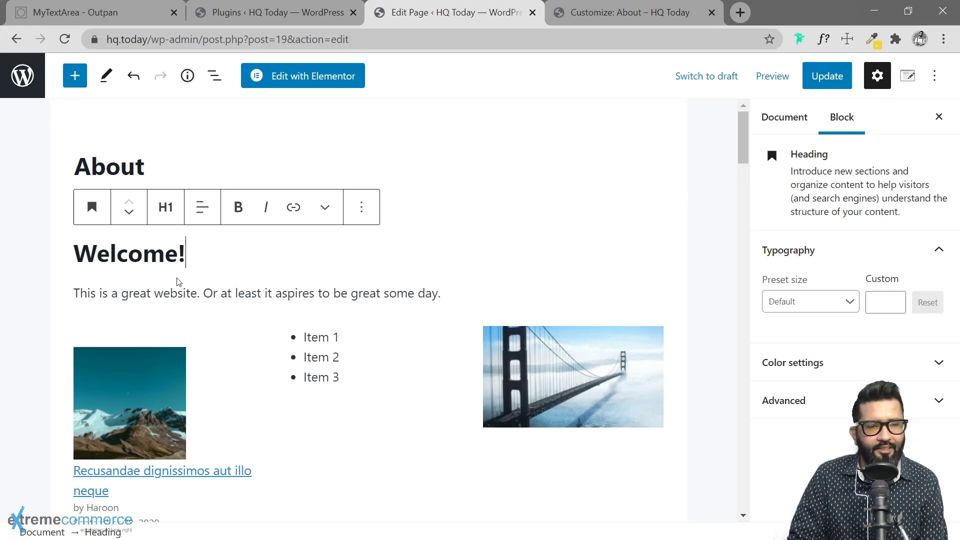
{"action": "left_click", "coordinate": [171, 293]}
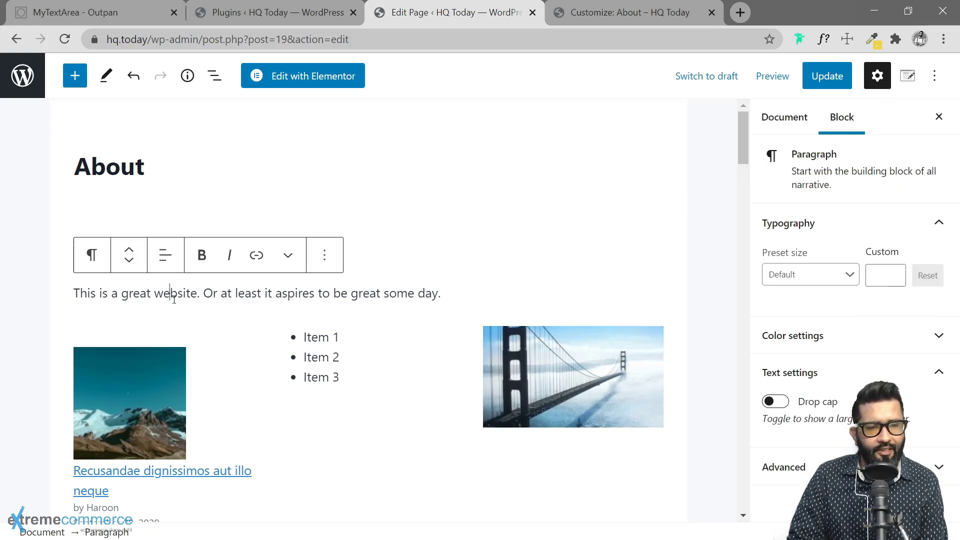
{"action": "scroll", "coordinate": [378, 371], "scroll_direction": "down", "scroll_amount": 7}
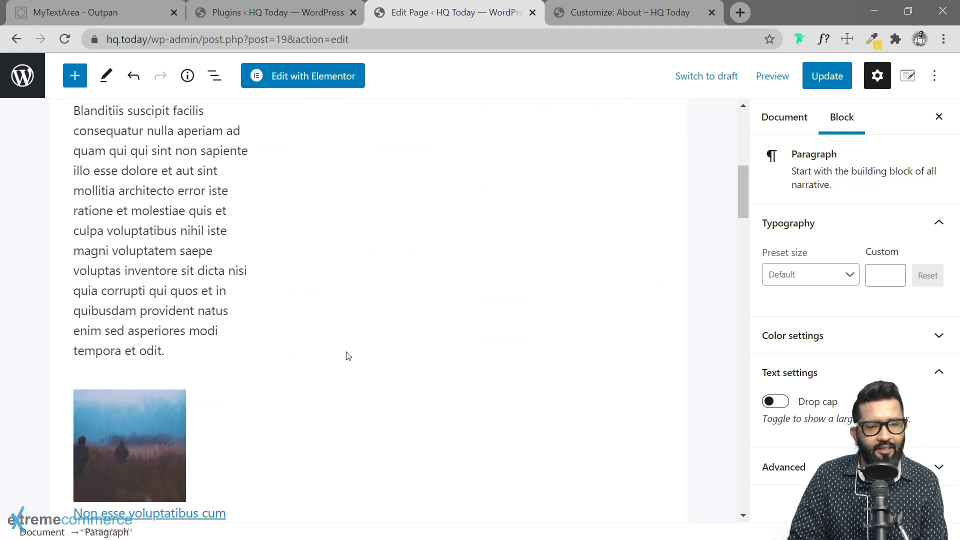
{"action": "scroll", "coordinate": [345, 355], "scroll_direction": "up", "scroll_amount": 7}
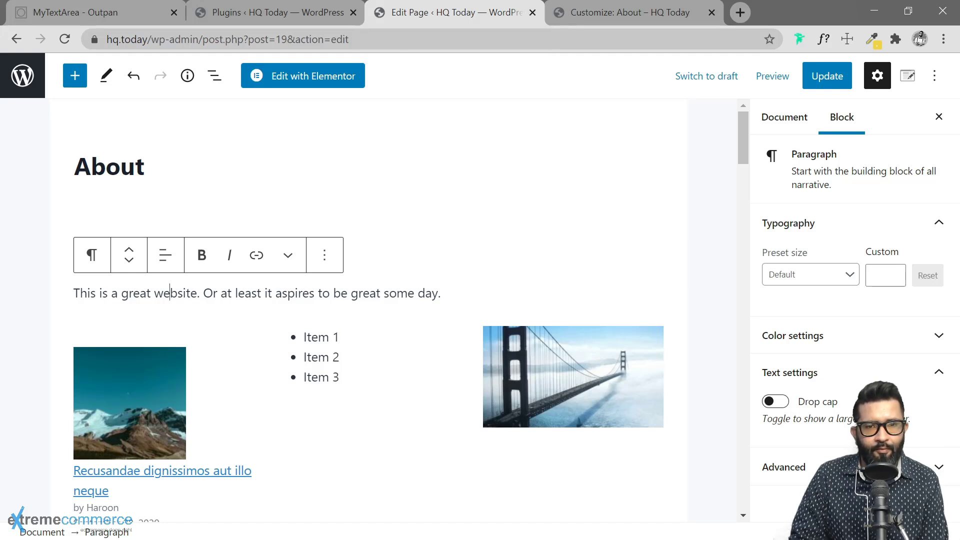
Step: Select all content blocks below the About title, starting from the Welcome! heading, and delete them
{"action": "type", "text": "Welcome!"}
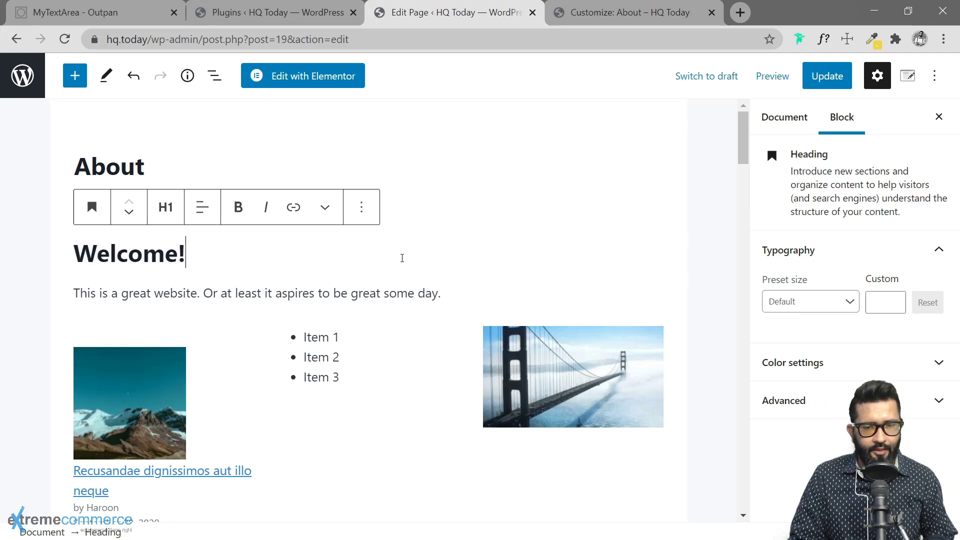
{"action": "key", "text": "ctrl+a"}
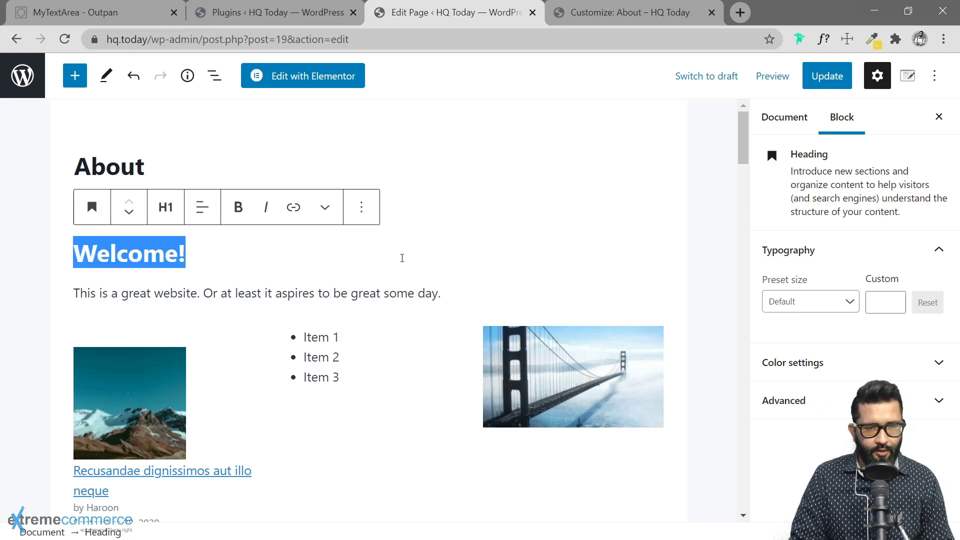
{"action": "key", "text": "ctrl+a"}
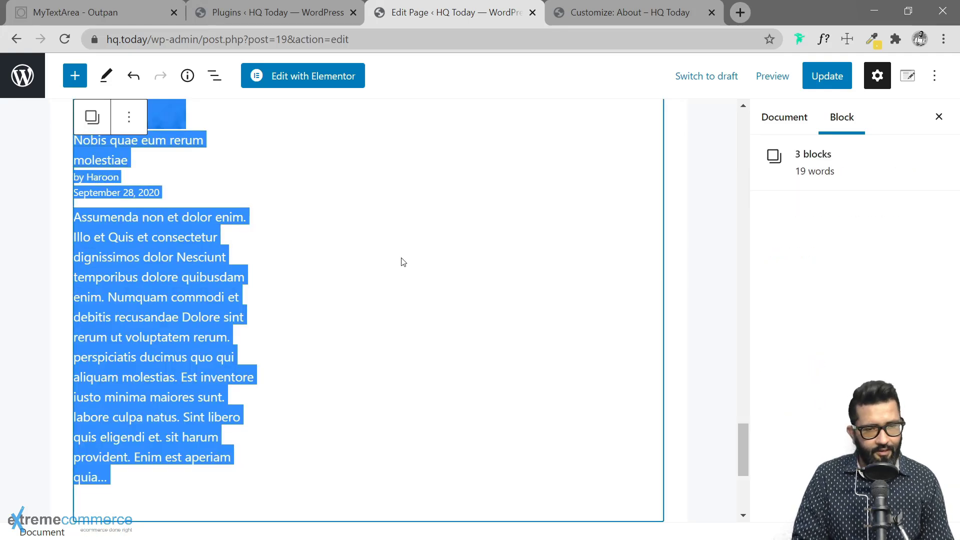
{"action": "key", "text": "BackSpace"}
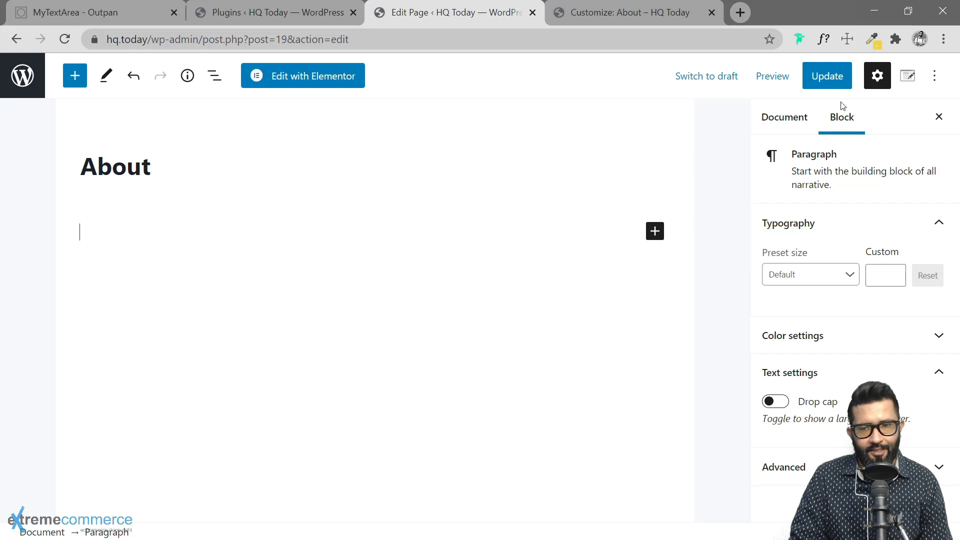
Step: Show the theme's Page Settings, look through the editor options and hide the Page Settings from there
{"action": "left_click", "coordinate": [907, 77]}
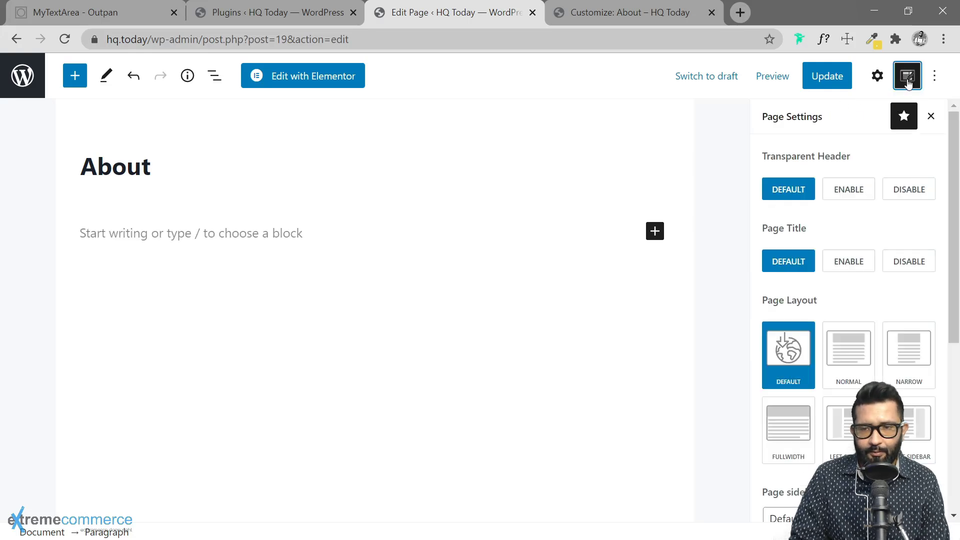
{"action": "left_click", "coordinate": [935, 76]}
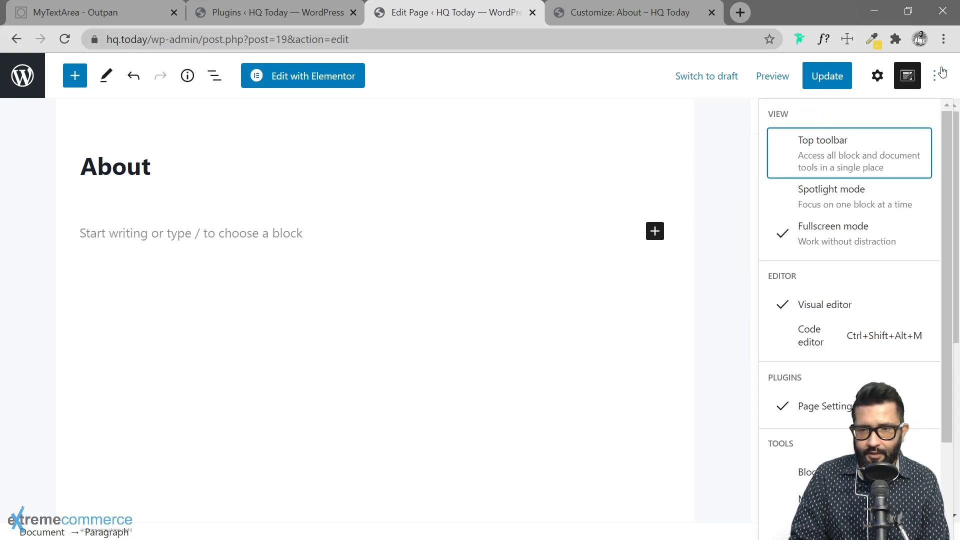
{"action": "scroll", "coordinate": [857, 340], "scroll_direction": "down", "scroll_amount": 3}
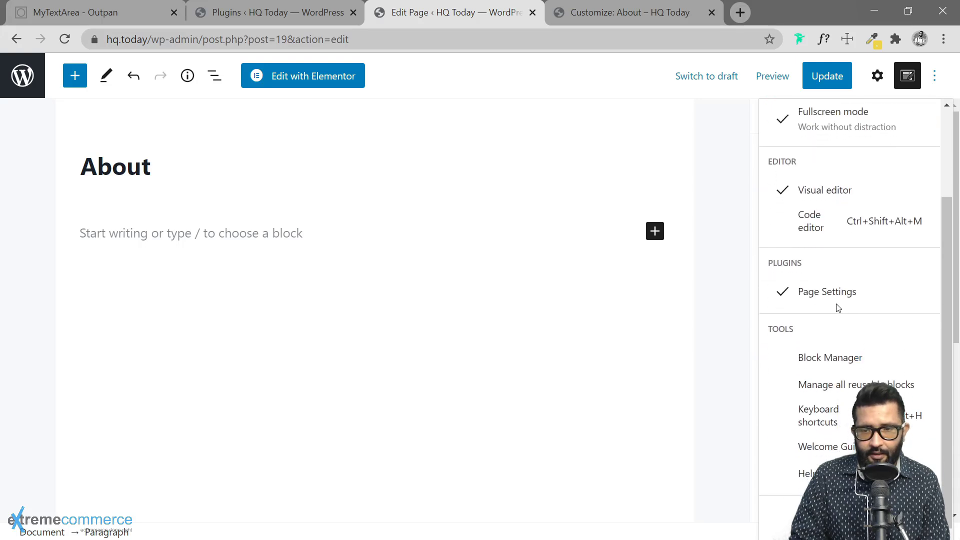
{"action": "left_click", "coordinate": [803, 294]}
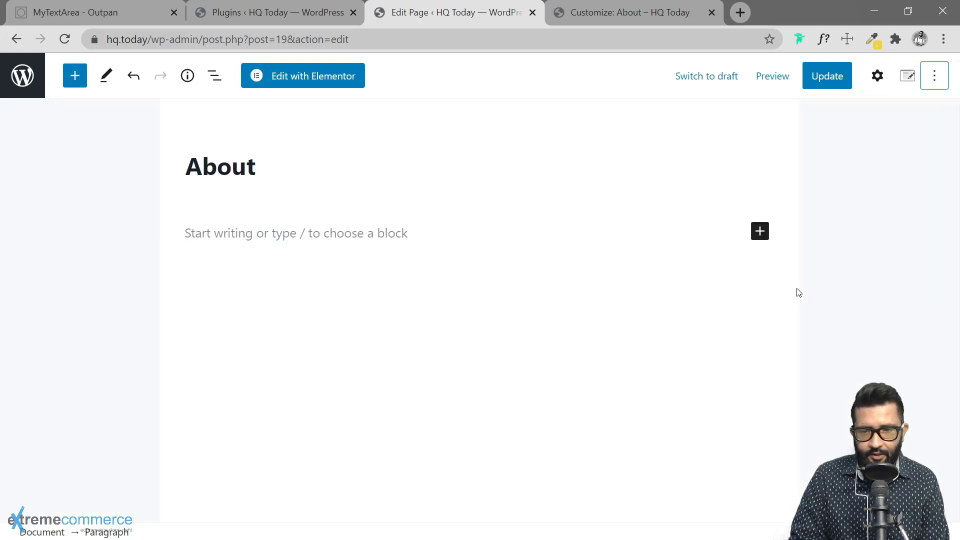
Step: Open Page Settings from the editor options and review the header, title, layout, sidebar, content style, padding and featured image options
{"action": "left_click", "coordinate": [934, 80]}
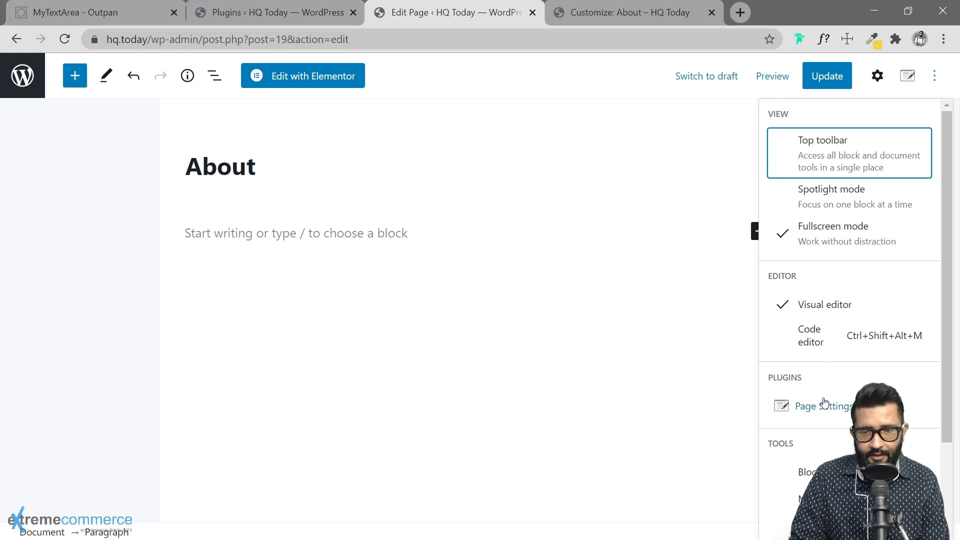
{"action": "scroll", "coordinate": [820, 401], "scroll_direction": "down", "scroll_amount": 1}
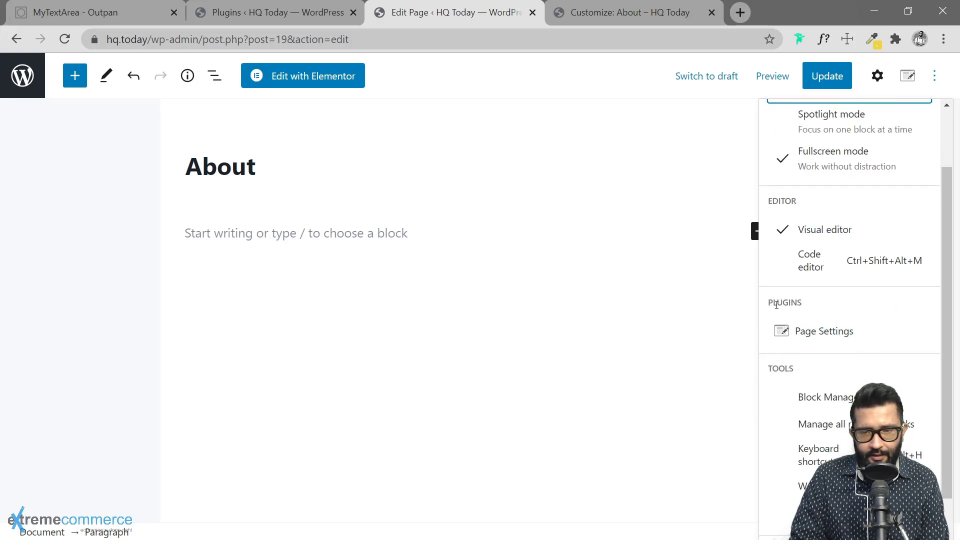
{"action": "left_click", "coordinate": [810, 331]}
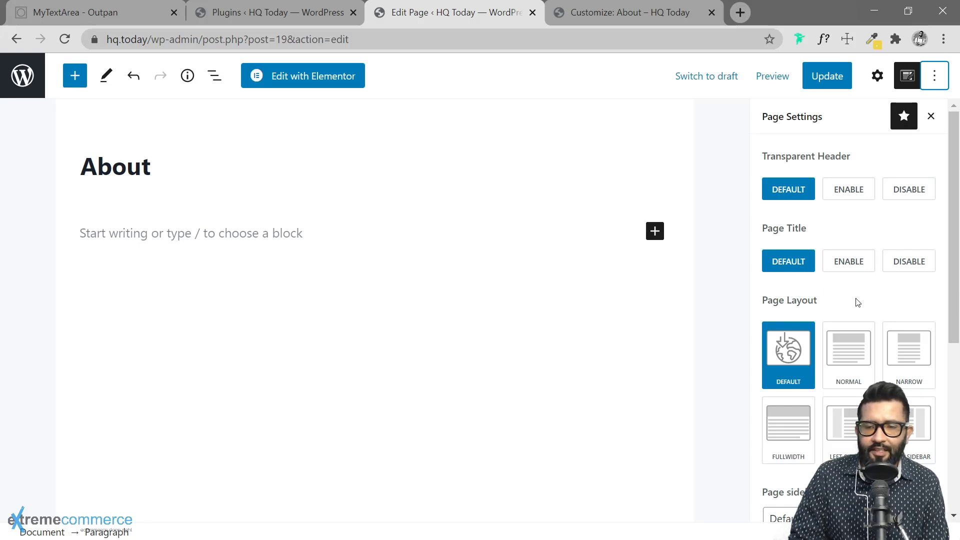
{"action": "scroll", "coordinate": [857, 300], "scroll_direction": "down", "scroll_amount": 5}
{"action": "scroll", "coordinate": [853, 321], "scroll_direction": "up", "scroll_amount": 5}
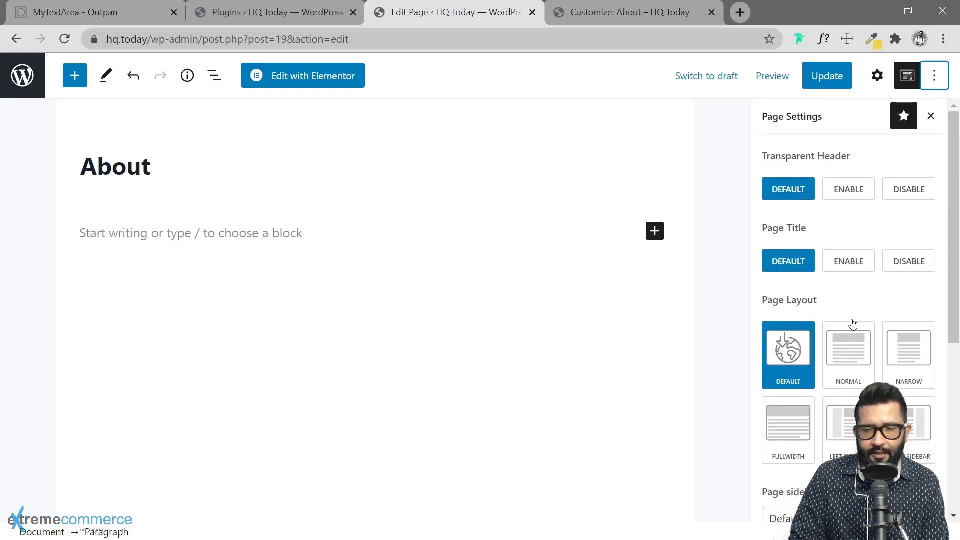
{"action": "scroll", "coordinate": [850, 293], "scroll_direction": "down", "scroll_amount": 6}
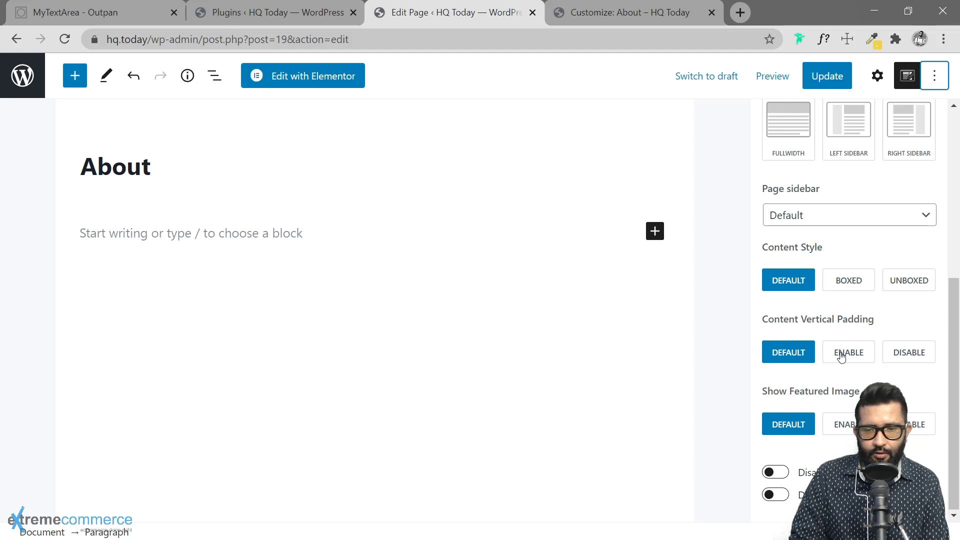
{"action": "scroll", "coordinate": [814, 435], "scroll_direction": "up", "scroll_amount": 5}
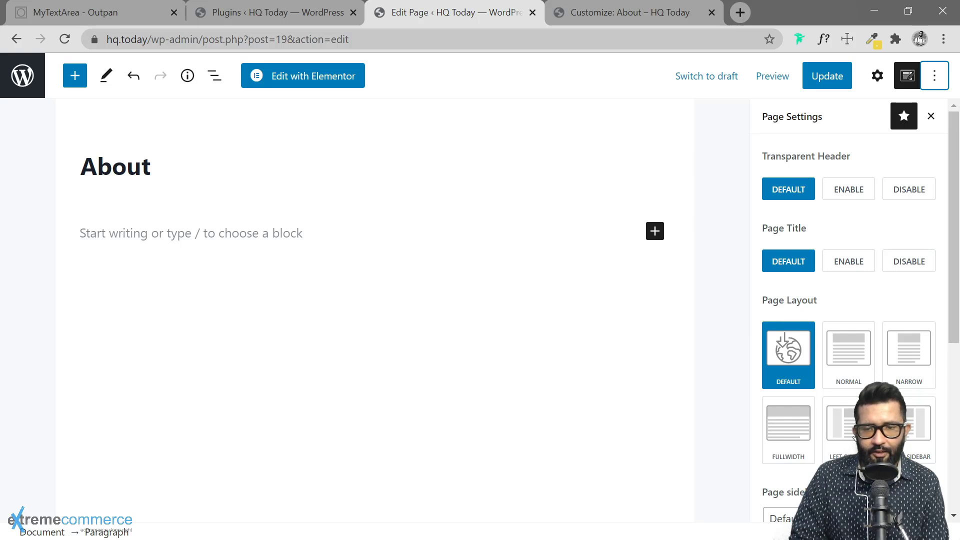
{"action": "left_click", "coordinate": [593, 13]}
{"action": "left_click", "coordinate": [424, 15]}
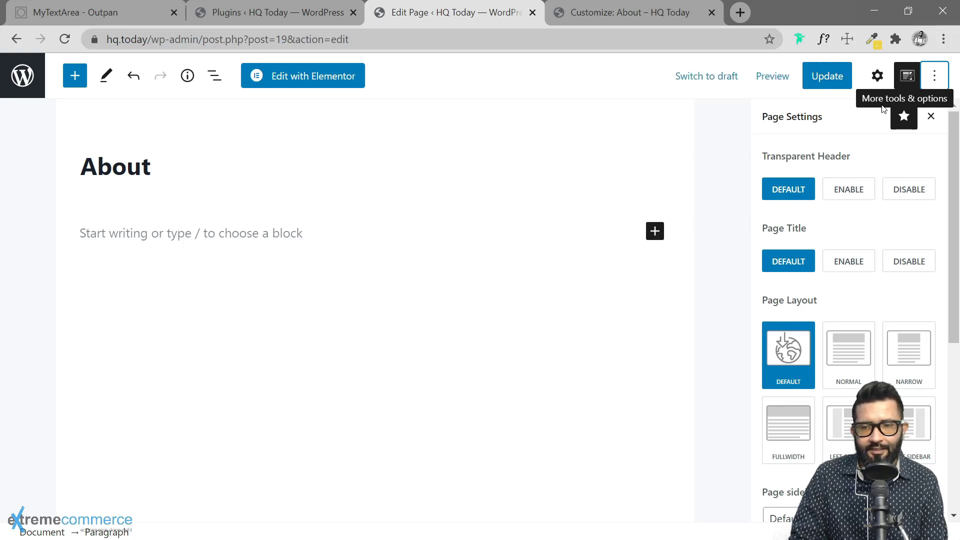
{"action": "left_click", "coordinate": [934, 75]}
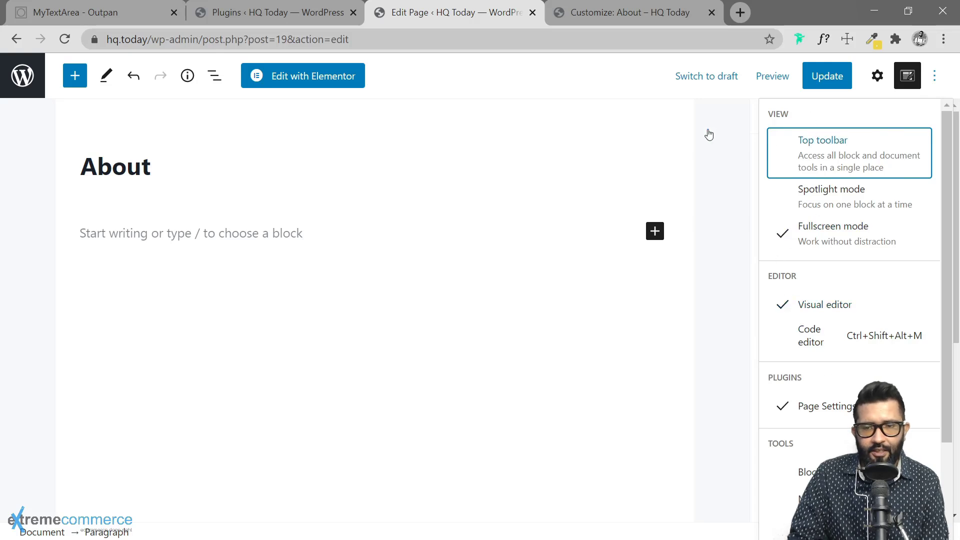
{"action": "left_click", "coordinate": [307, 230]}
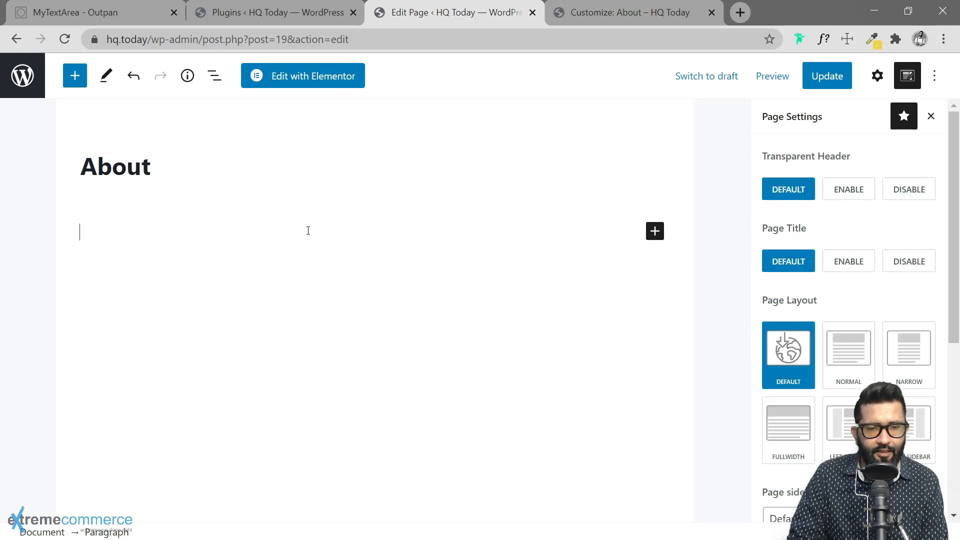
Step: Enable Spotlight mode for the page editor, and turn Fullscreen mode off and on again
{"action": "left_click", "coordinate": [933, 76]}
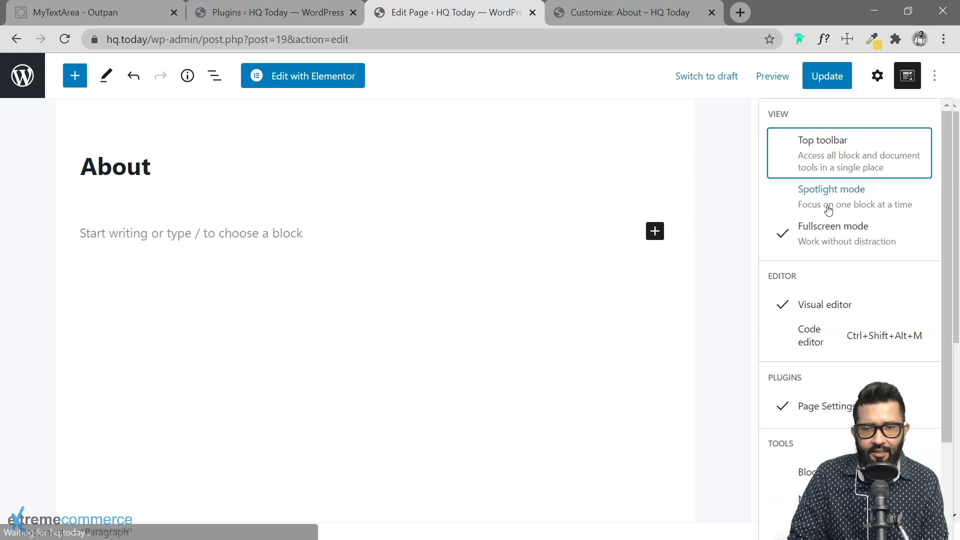
{"action": "left_click", "coordinate": [820, 195]}
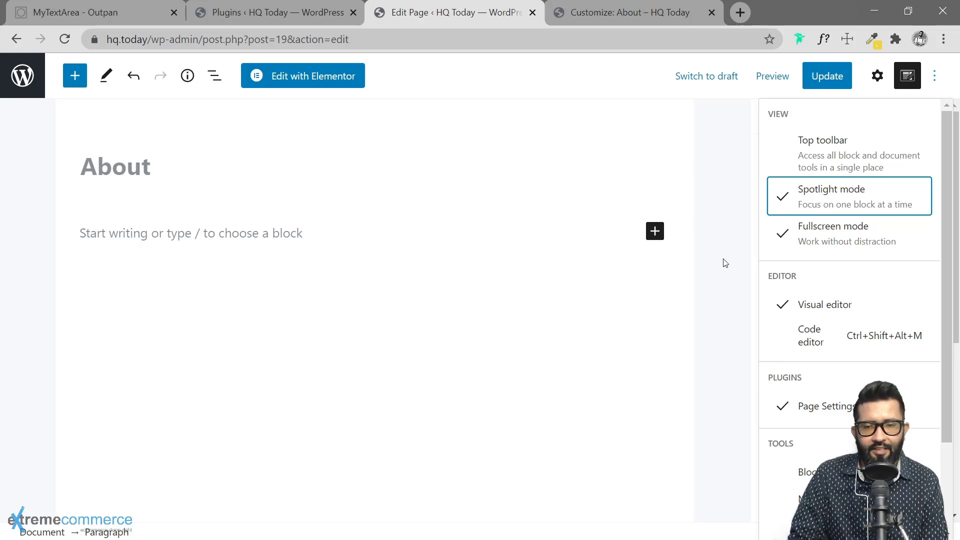
{"action": "left_click", "coordinate": [786, 239]}
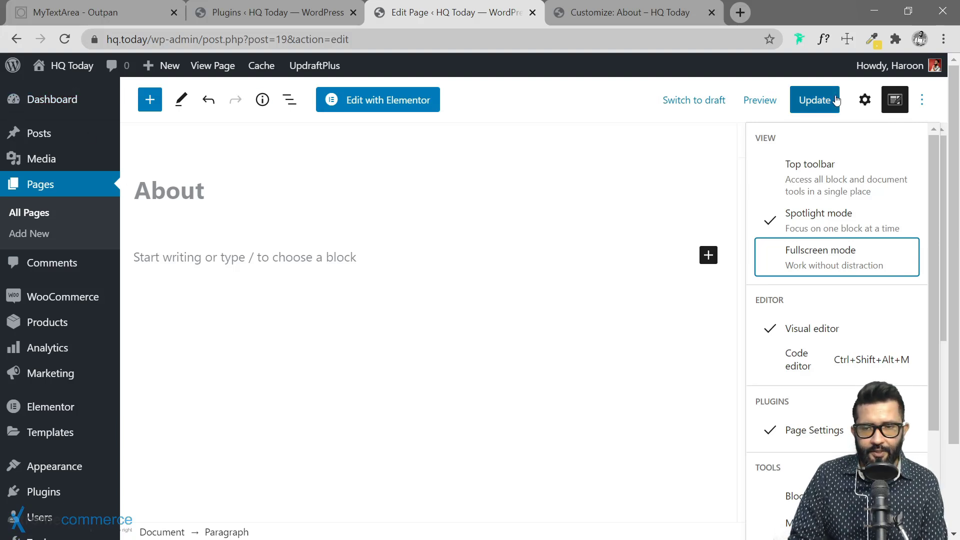
{"action": "left_click", "coordinate": [836, 260]}
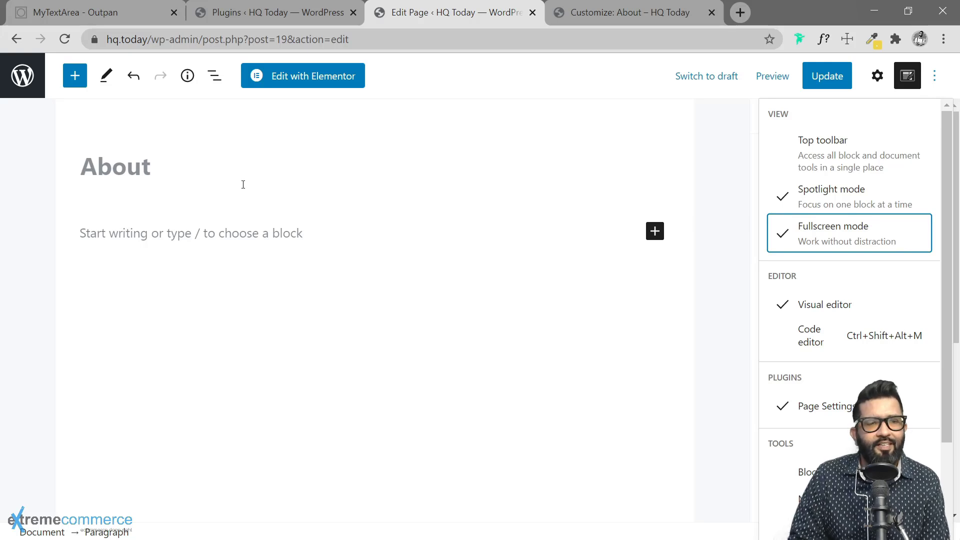
Step: Glance over the block library and the editor options, and update the About page
{"action": "left_click", "coordinate": [75, 75]}
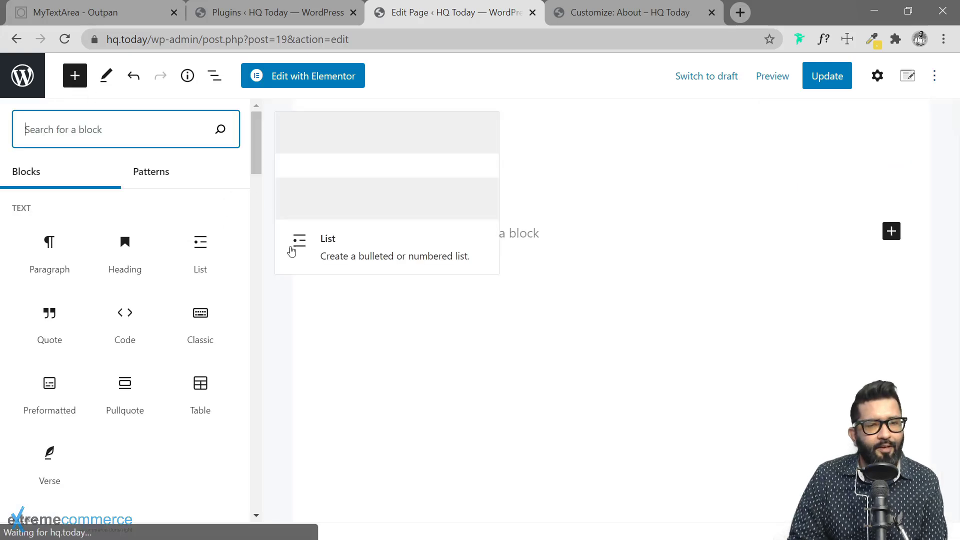
{"action": "left_click", "coordinate": [75, 76]}
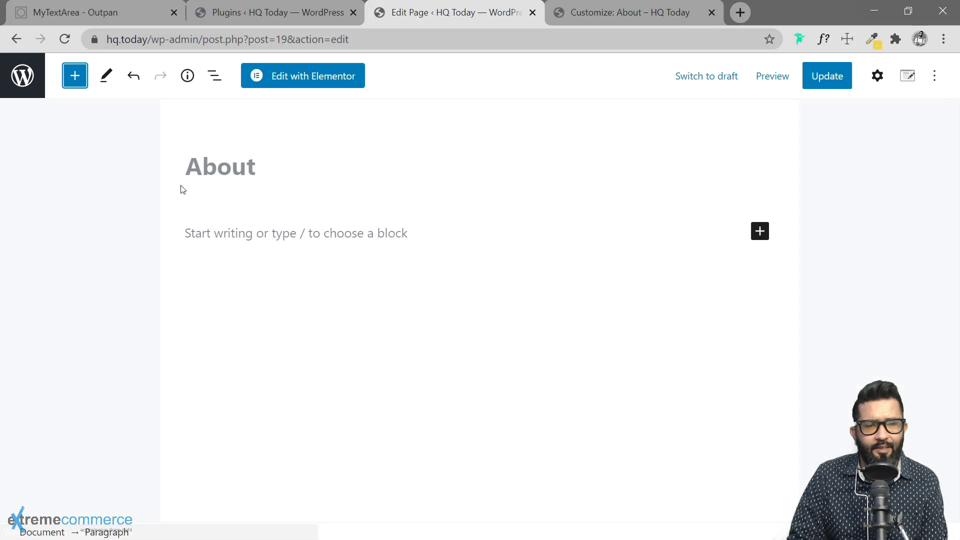
{"action": "left_click", "coordinate": [935, 75]}
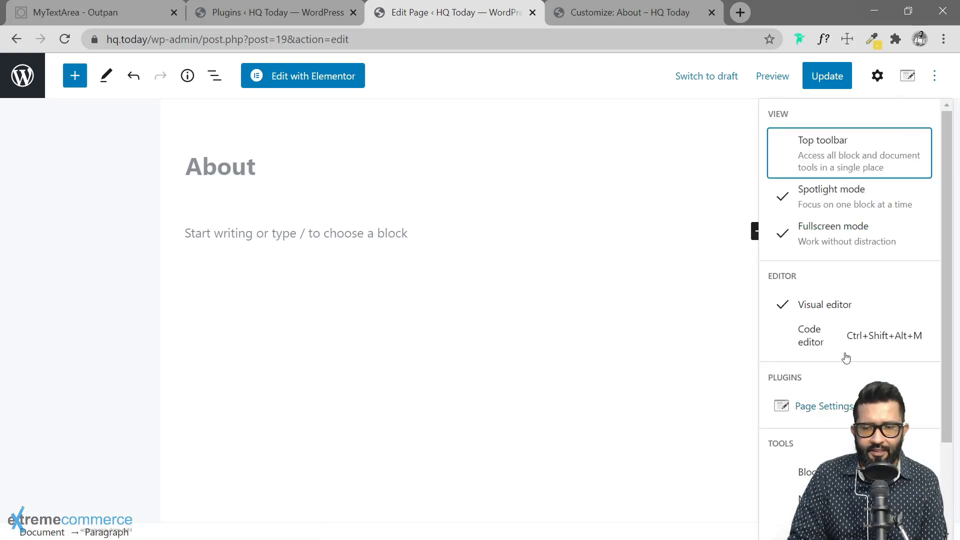
{"action": "left_click", "coordinate": [280, 277]}
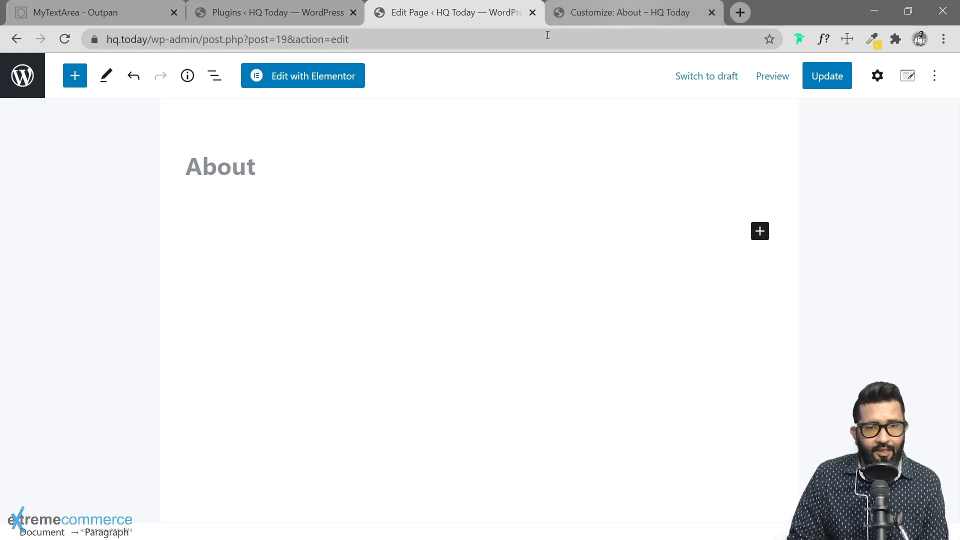
{"action": "left_click", "coordinate": [824, 81]}
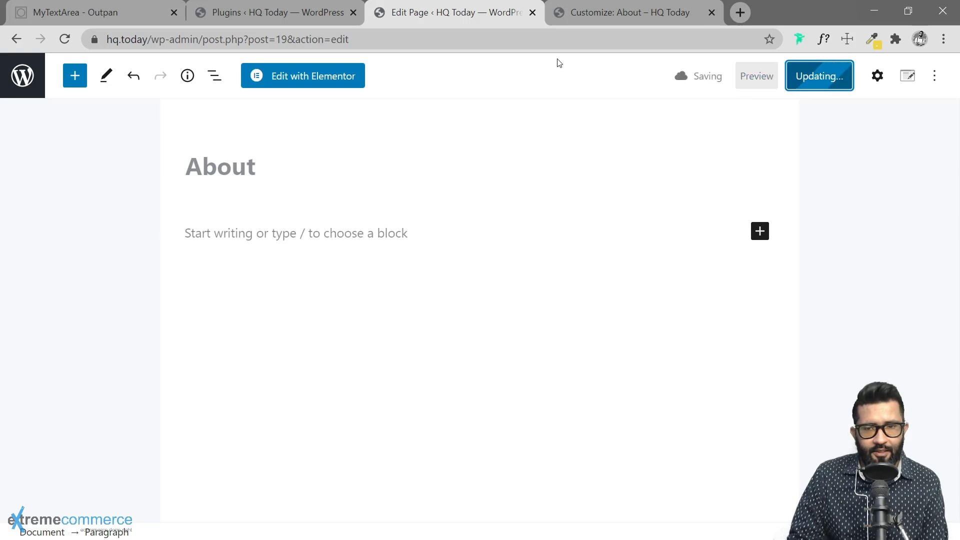
Step: Switch the site from Kadence to the installed Hello Elementor theme in the Customizer, activating and publishing it
{"action": "left_click", "coordinate": [629, 12]}
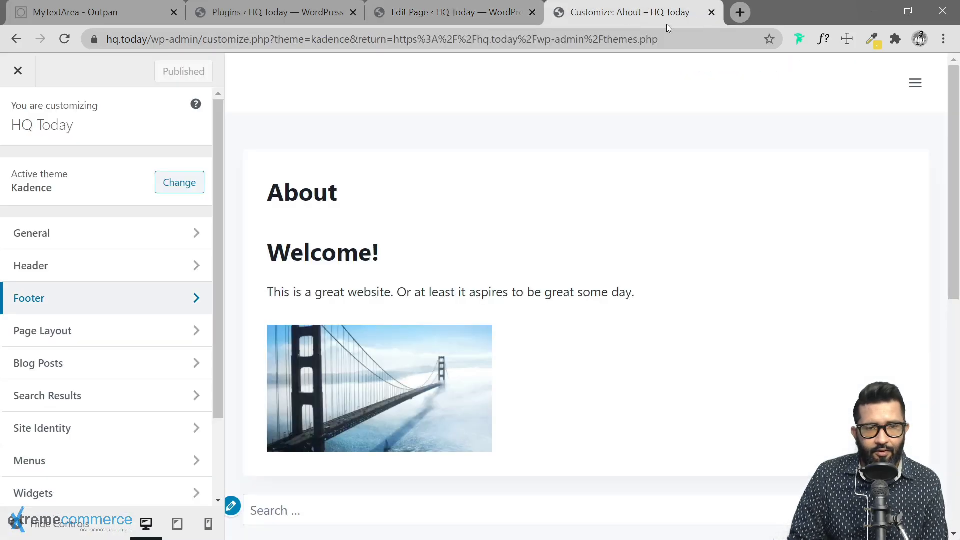
{"action": "left_click", "coordinate": [180, 183]}
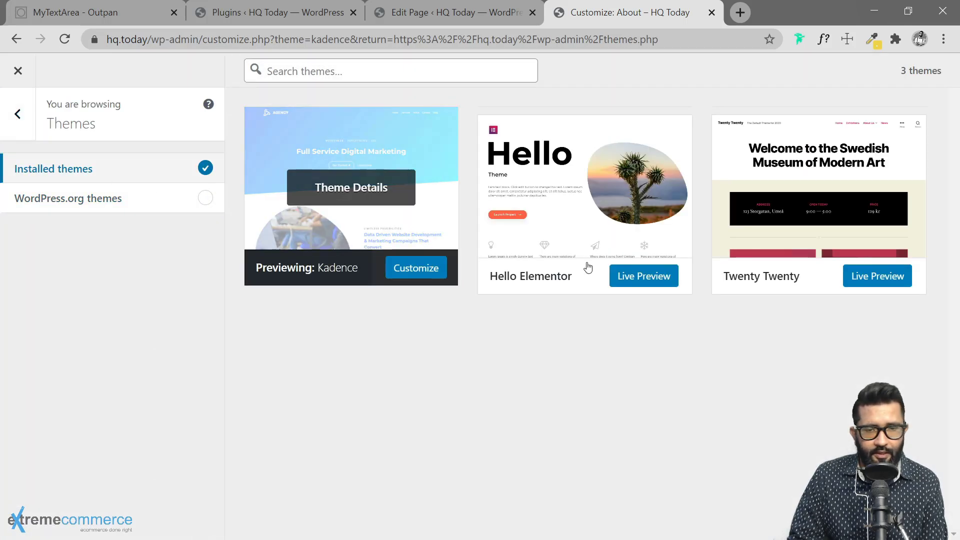
{"action": "left_click", "coordinate": [617, 225]}
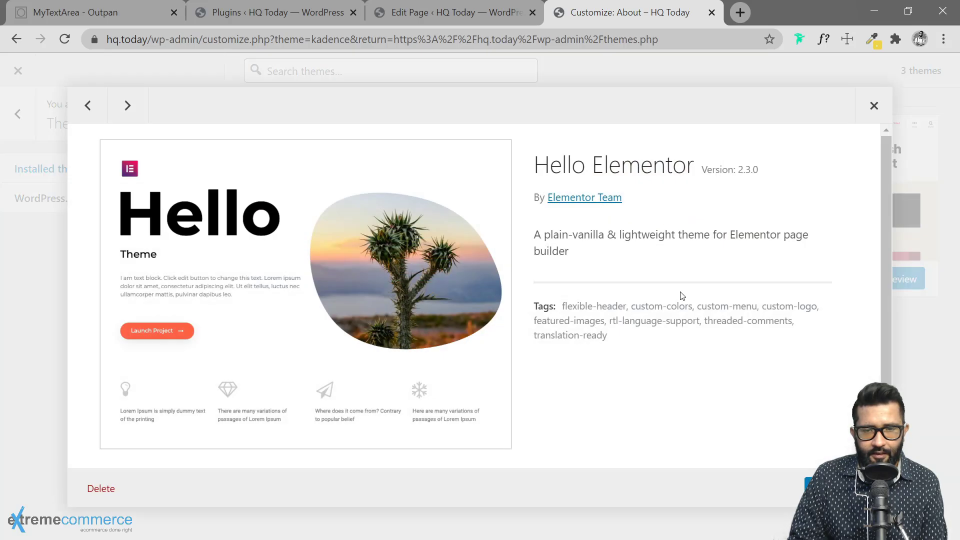
{"action": "left_click", "coordinate": [807, 483]}
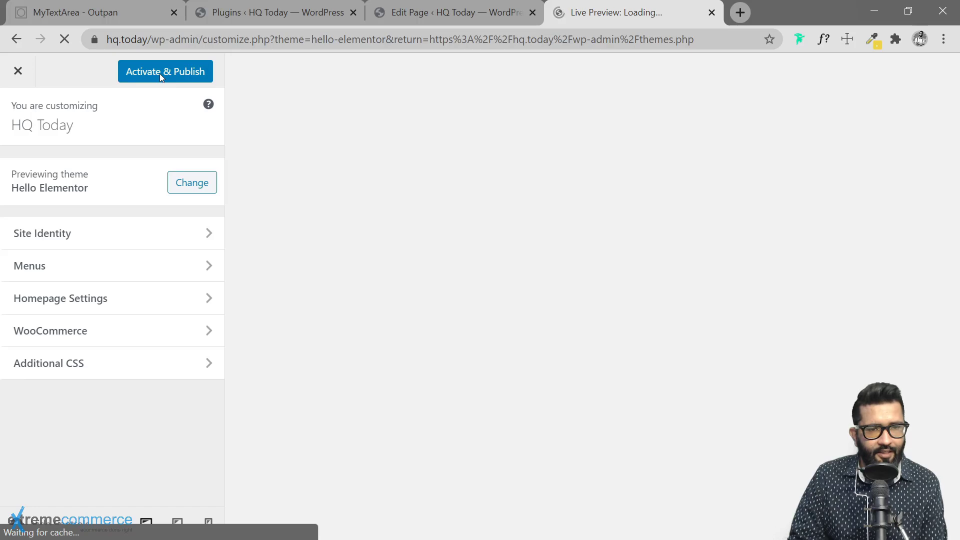
{"action": "left_click", "coordinate": [160, 74]}
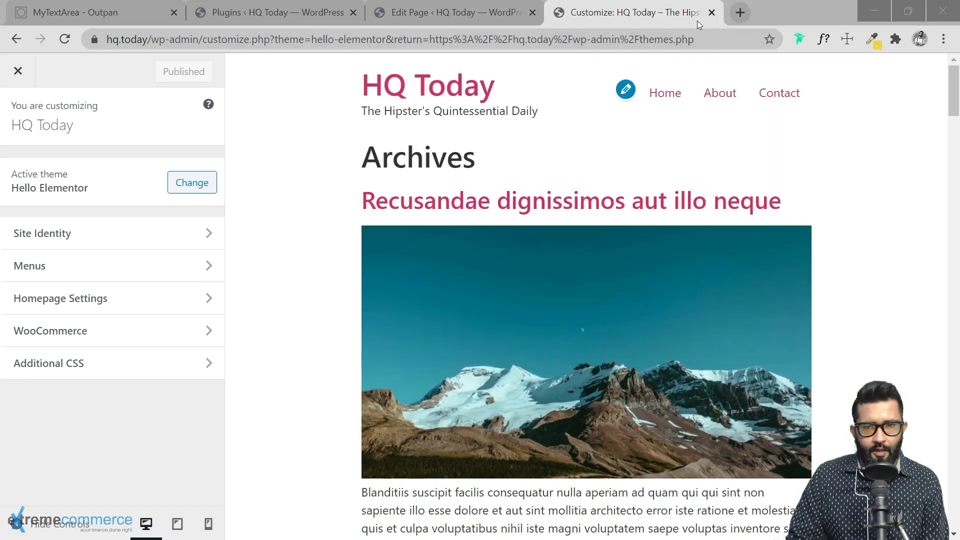
Step: Close the Customizer and open the list of installed themes in the WordPress dashboard
{"action": "left_click", "coordinate": [712, 13]}
{"action": "left_click", "coordinate": [275, 12]}
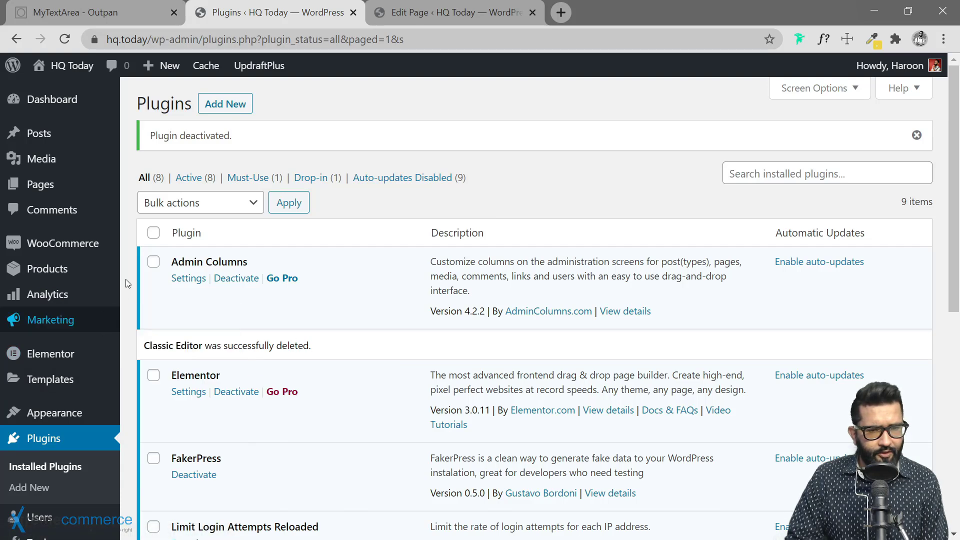
{"action": "scroll", "coordinate": [129, 275], "scroll_direction": "down", "scroll_amount": 3}
{"action": "mouse_move", "coordinate": [71, 306]}
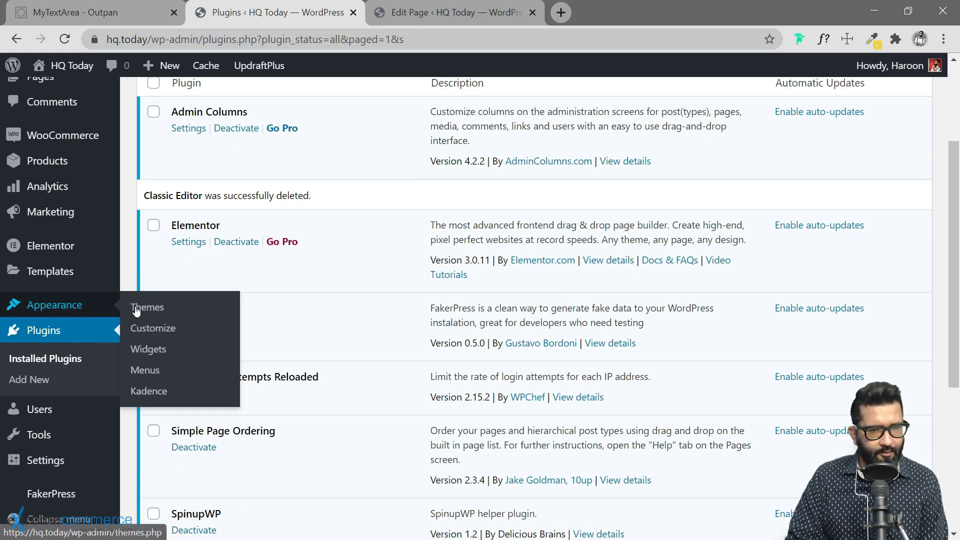
{"action": "left_click", "coordinate": [145, 310]}
{"action": "scroll", "coordinate": [414, 248], "scroll_direction": "up", "scroll_amount": 3}
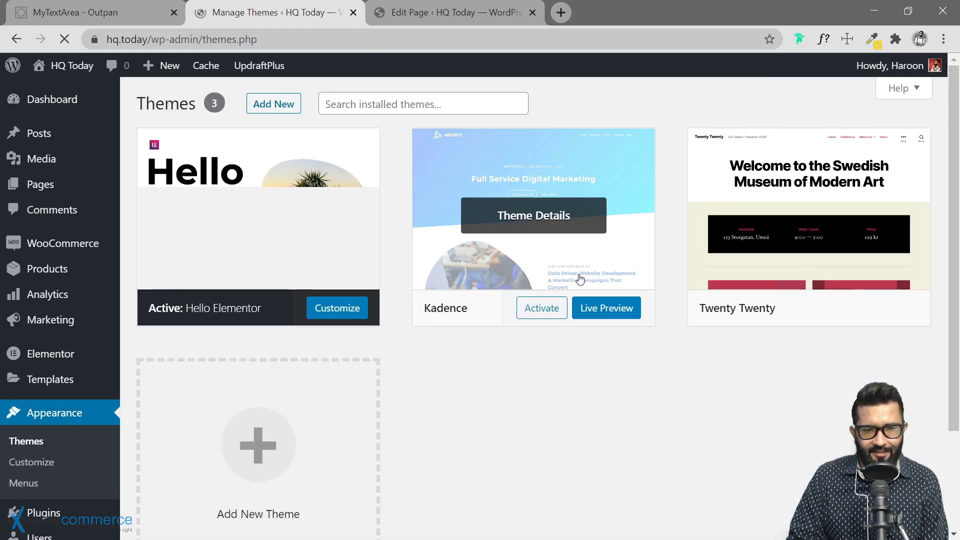
Step: Delete the Kadence theme from the installed themes and confirm the deletion
{"action": "left_click", "coordinate": [583, 279]}
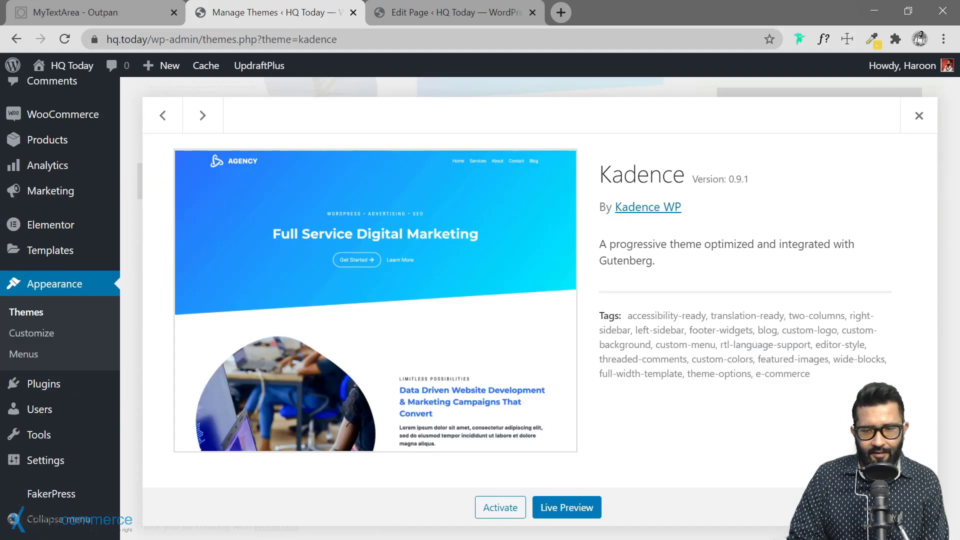
{"action": "left_click", "coordinate": [915, 508]}
{"action": "left_click", "coordinate": [552, 157]}
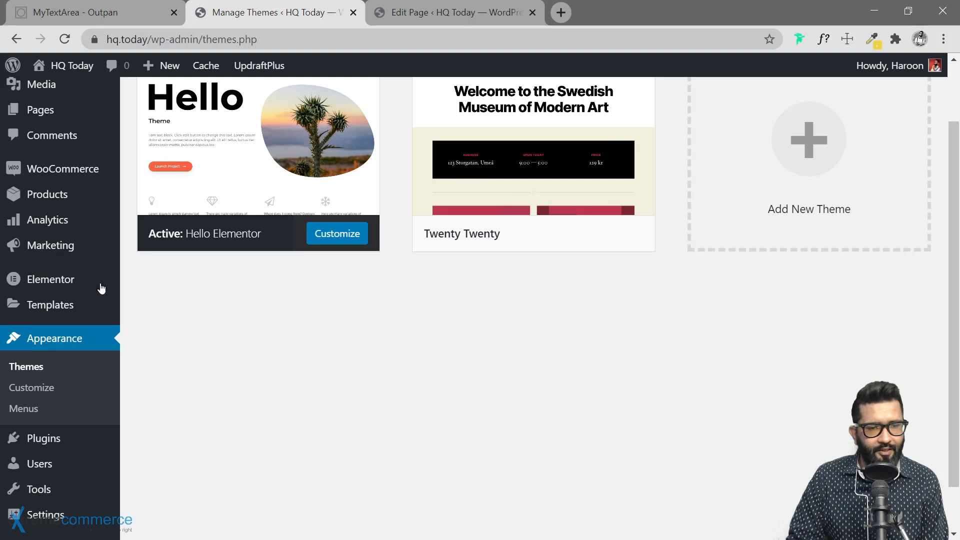
Step: Show the list of all pages in the dashboard tab, and open the About page in the Elementor editor
{"action": "mouse_move", "coordinate": [70, 286]}
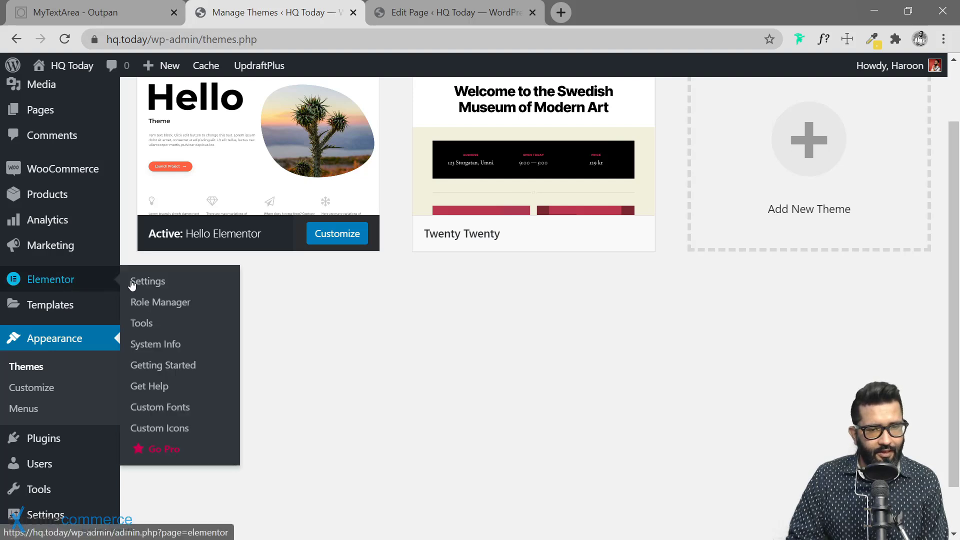
{"action": "scroll", "coordinate": [154, 316], "scroll_direction": "up", "scroll_amount": 2}
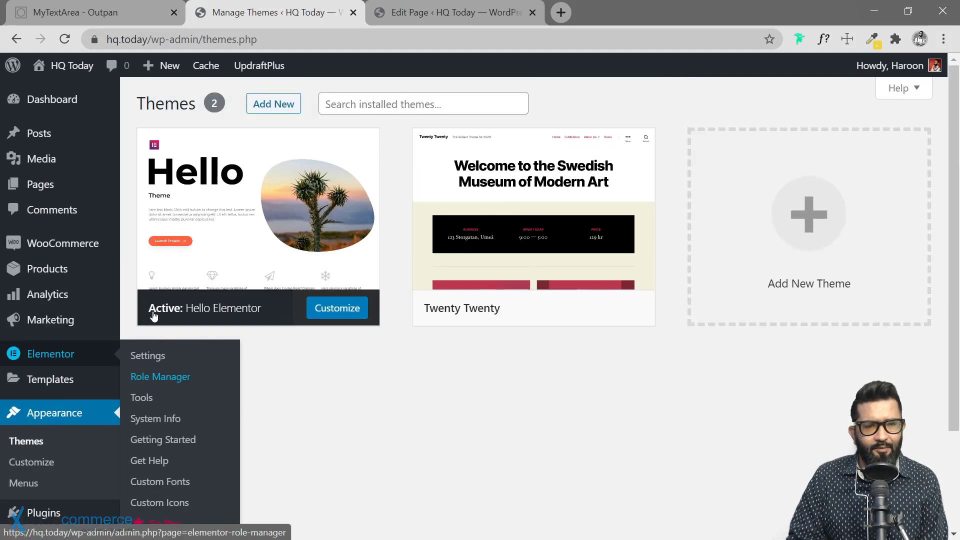
{"action": "mouse_move", "coordinate": [87, 188]}
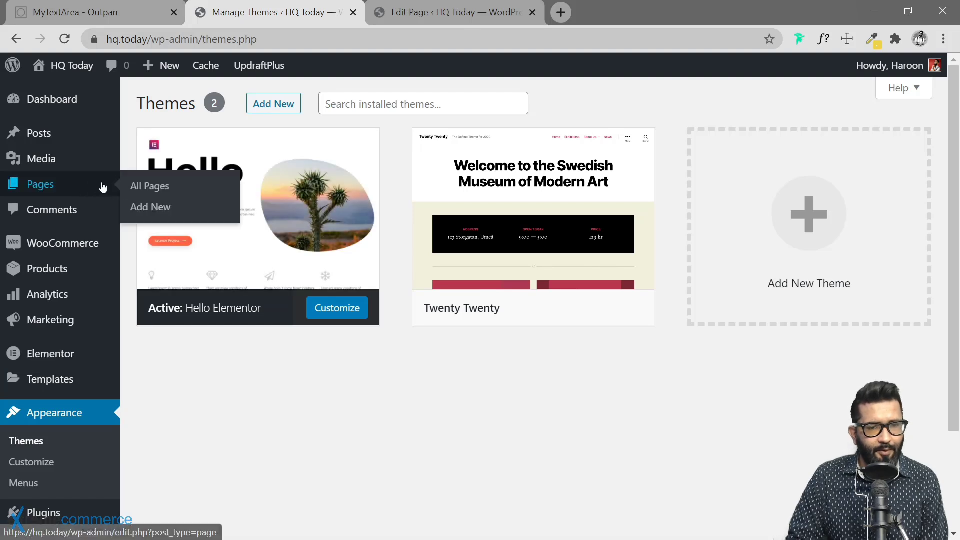
{"action": "left_click", "coordinate": [142, 187]}
{"action": "left_click", "coordinate": [521, 23]}
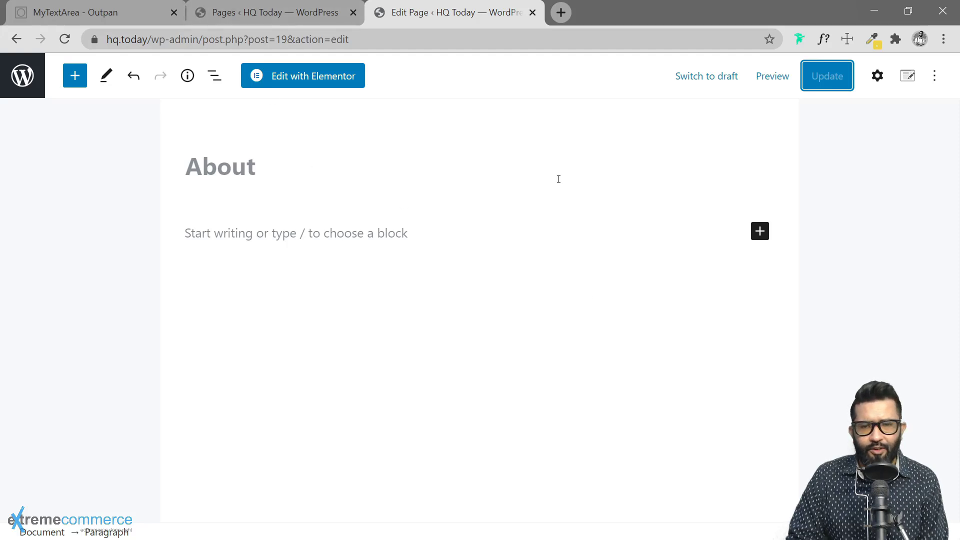
{"action": "left_click", "coordinate": [303, 82]}
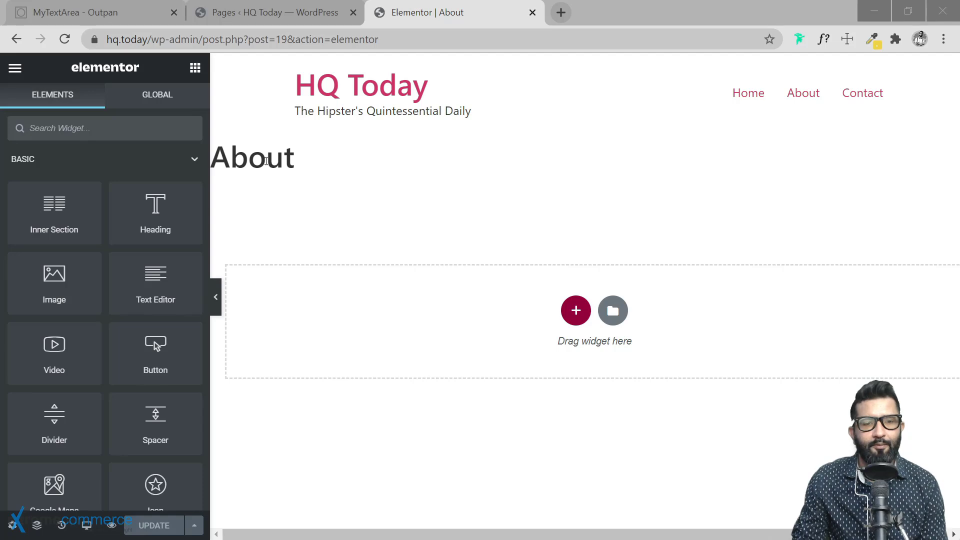
Step: Examine the About title on the Elementor canvas, and compare the view with the dashboard's list of pages
{"action": "left_click_drag", "start_coordinate": [266, 160], "coordinate": [249, 160]}
{"action": "left_click", "coordinate": [253, 160]}
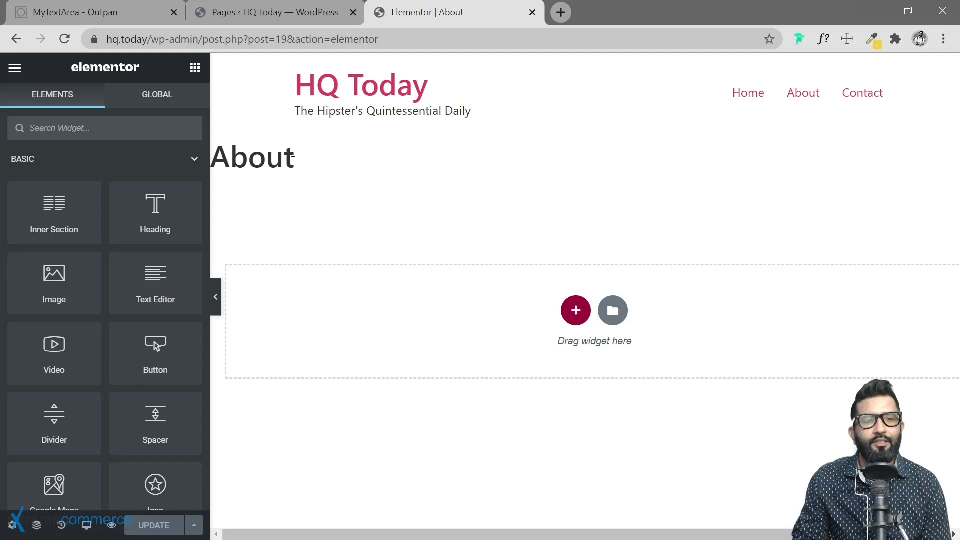
{"action": "left_click_drag", "start_coordinate": [294, 159], "coordinate": [229, 159]}
{"action": "left_click", "coordinate": [254, 159]}
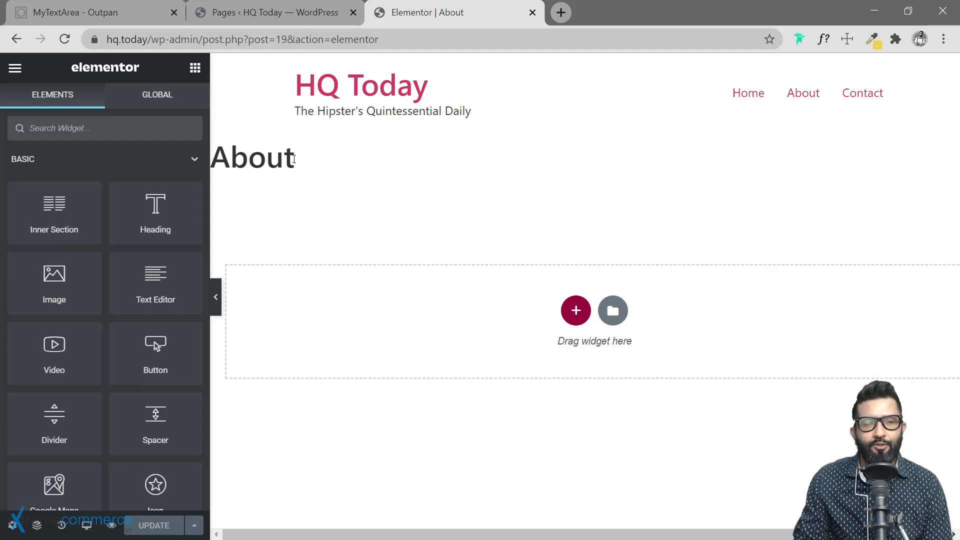
{"action": "left_click_drag", "start_coordinate": [294, 159], "coordinate": [268, 160]}
{"action": "left_click", "coordinate": [308, 164]}
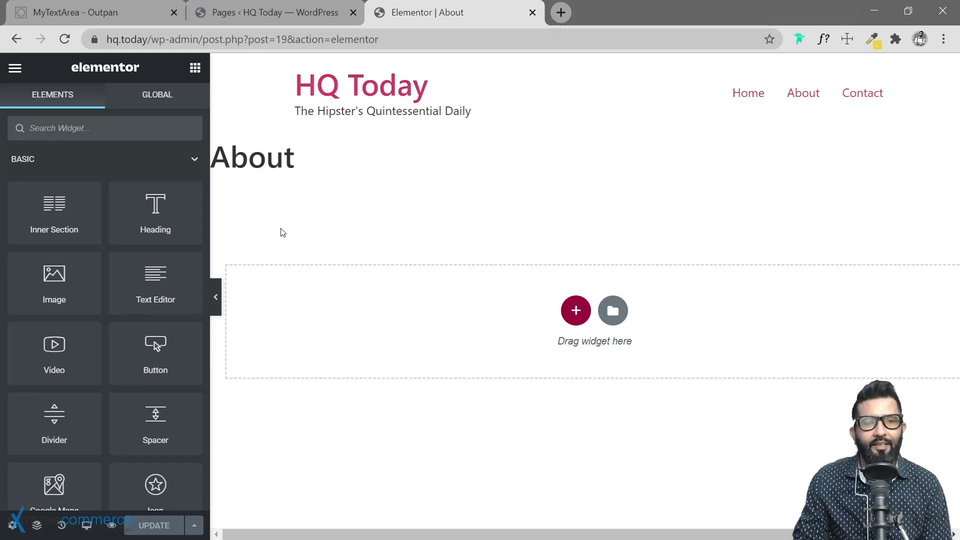
{"action": "left_click", "coordinate": [263, 16]}
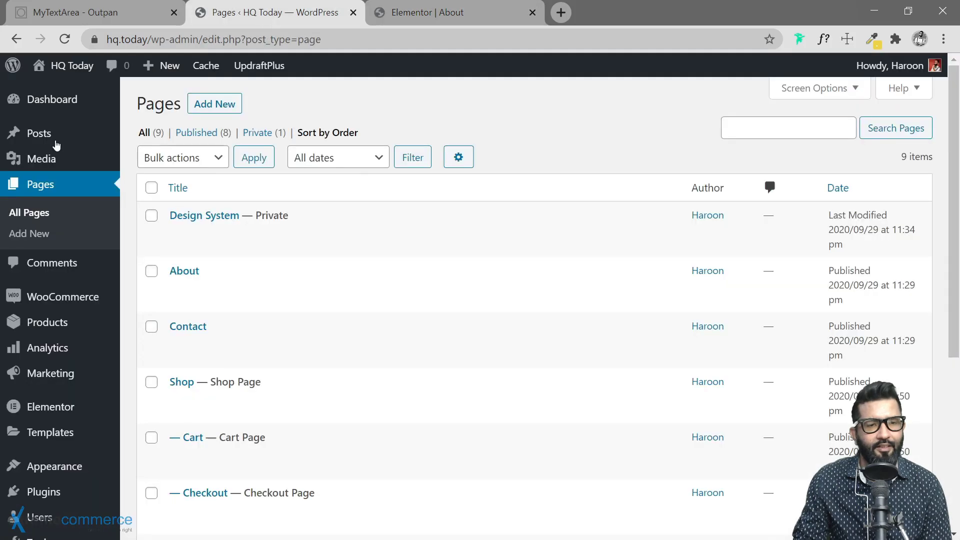
{"action": "left_click", "coordinate": [426, 15]}
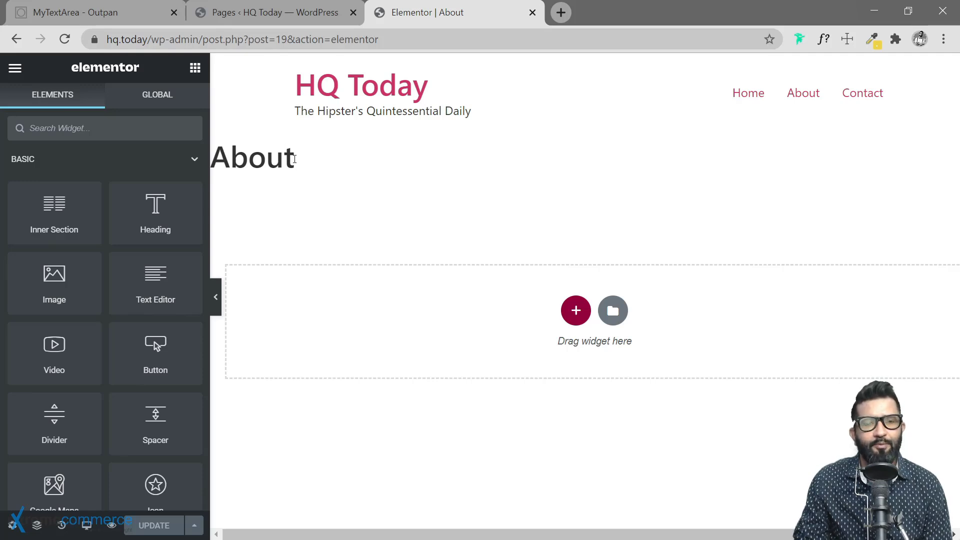
{"action": "left_click", "coordinate": [277, 15]}
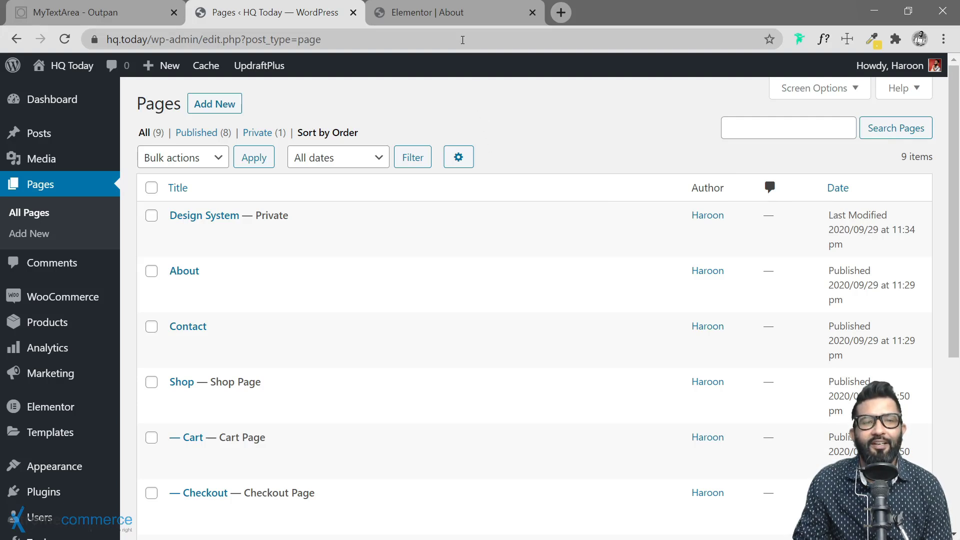
{"action": "left_click", "coordinate": [461, 20]}
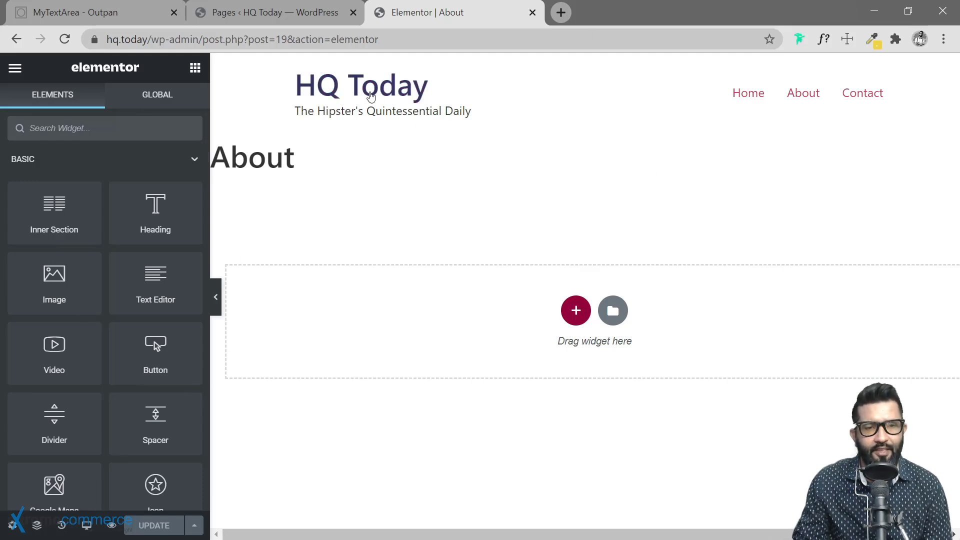
Step: Open the live About page at hq.today/about in a new browser tab
{"action": "left_click", "coordinate": [564, 17]}
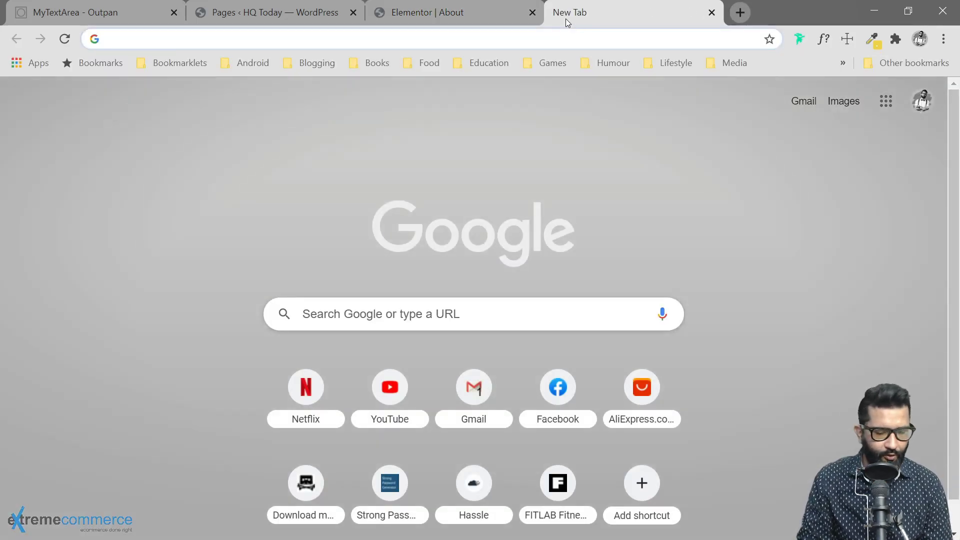
{"action": "type", "text": "hq.today"}
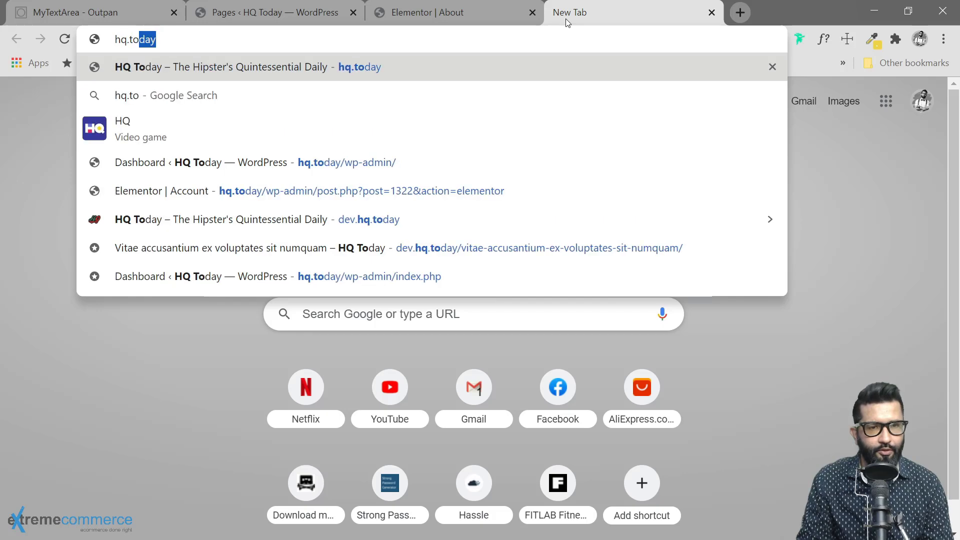
{"action": "type", "text": "/about"}
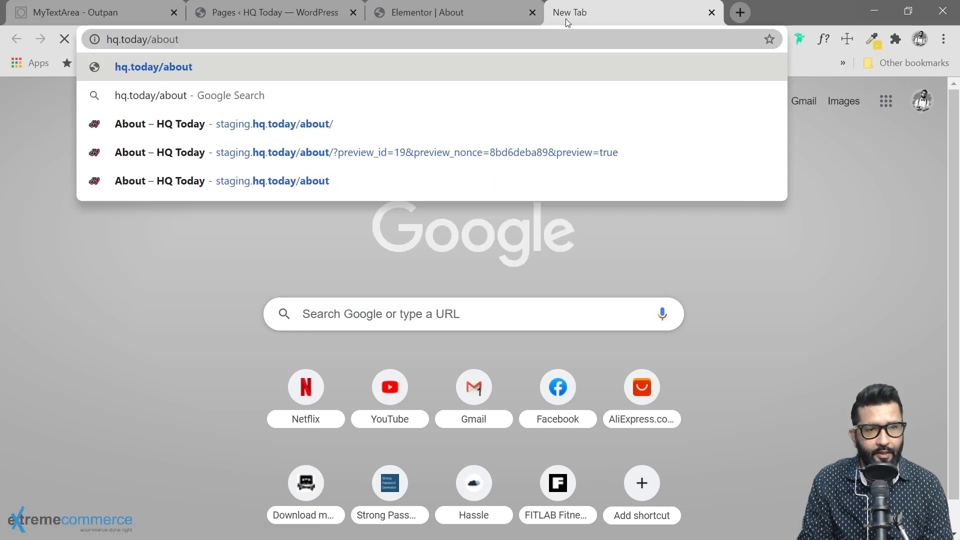
{"action": "key", "text": "Return"}
Step: Collapse the Elementor widget panel to compare the About canvas with the live page, and show the link options of the live page's site title
{"action": "left_click", "coordinate": [428, 12]}
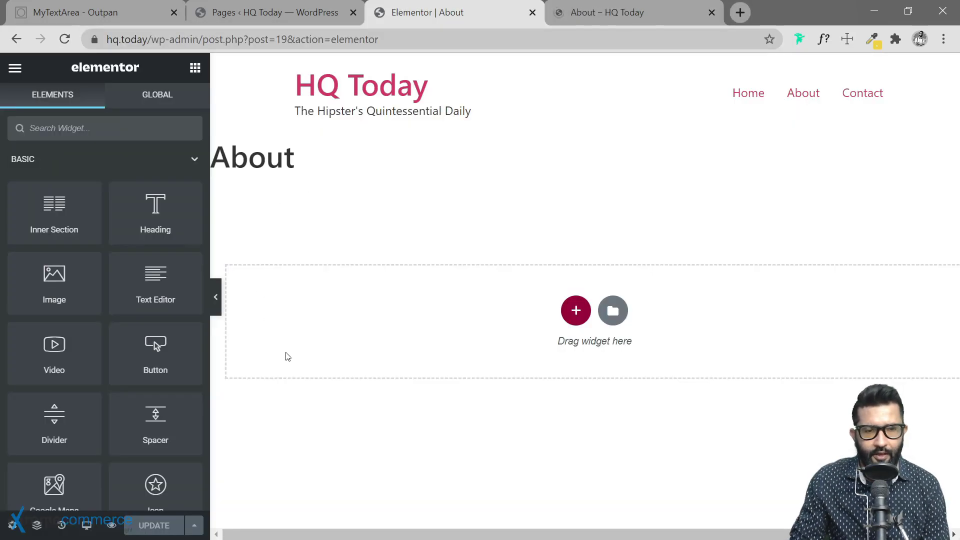
{"action": "left_click", "coordinate": [215, 304]}
{"action": "left_click", "coordinate": [592, 16]}
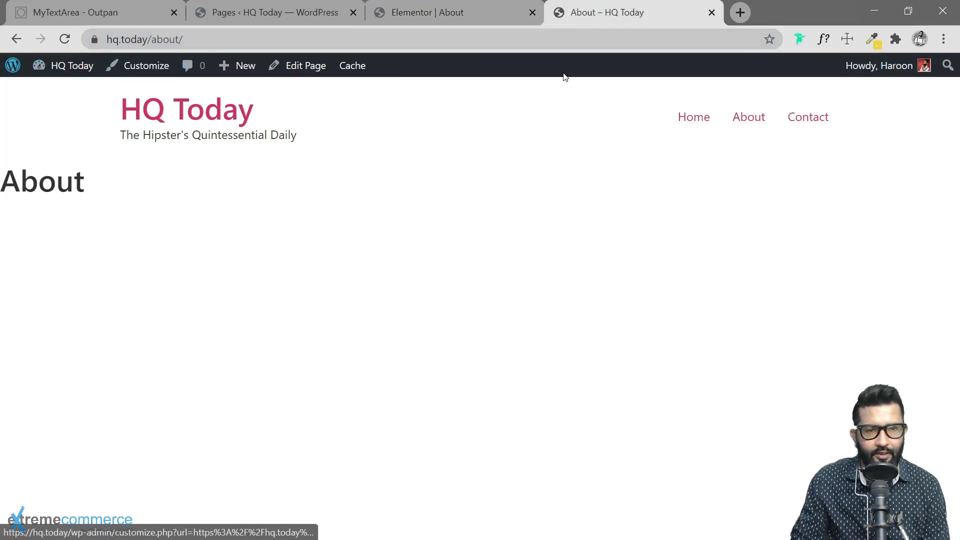
{"action": "right_click", "coordinate": [185, 118]}
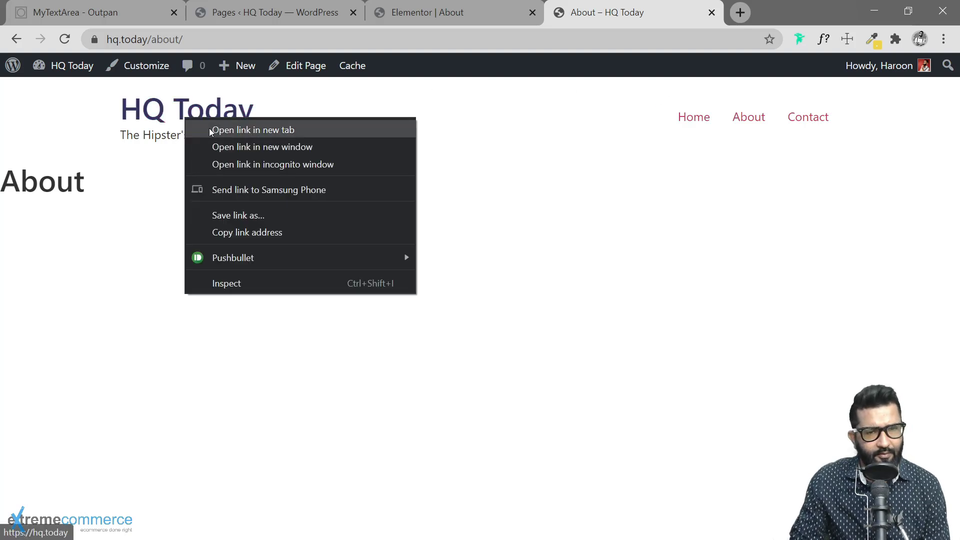
Step: Open the site in an incognito window, compare its About page with the one in the editor, and close the incognito window
{"action": "left_click", "coordinate": [262, 166]}
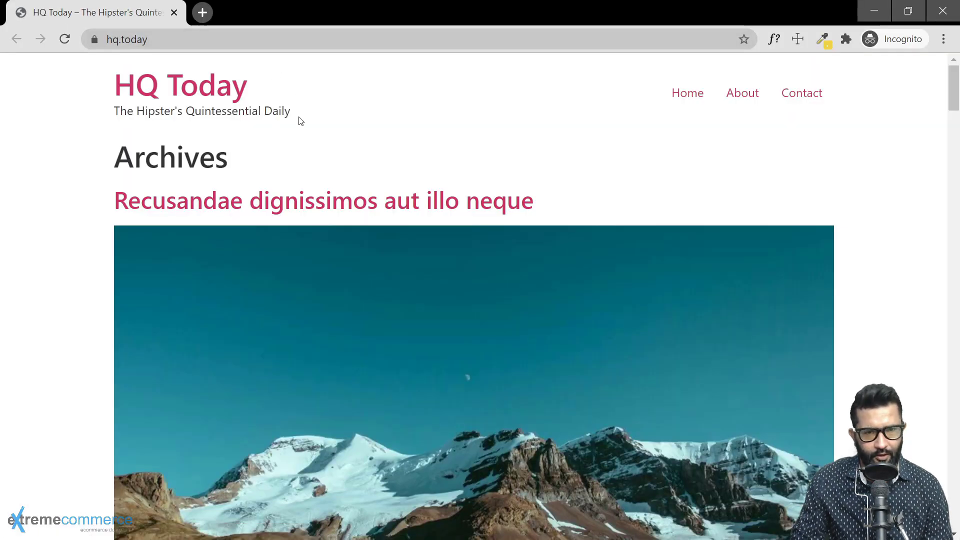
{"action": "key", "text": "alt+Tab"}
{"action": "left_click", "coordinate": [433, 20]}
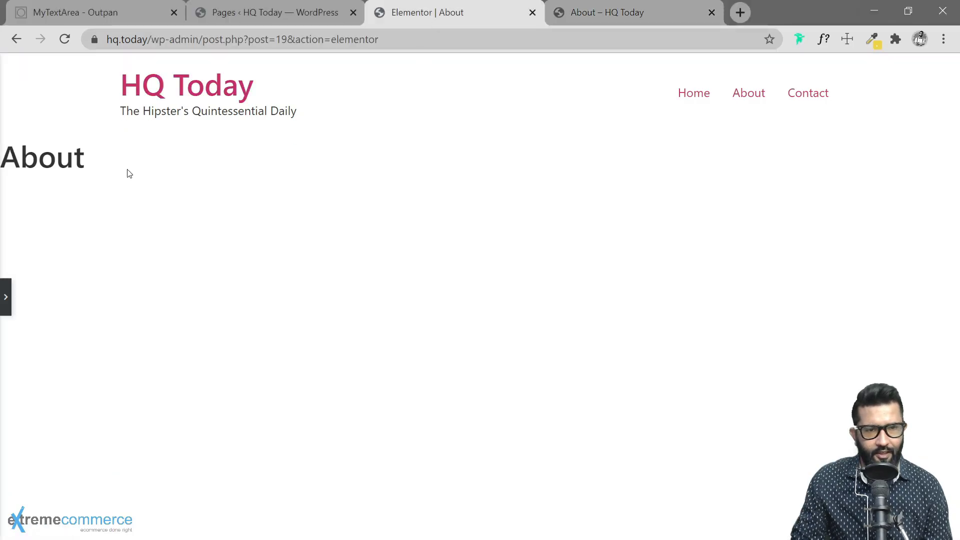
{"action": "key", "text": "alt+Tab"}
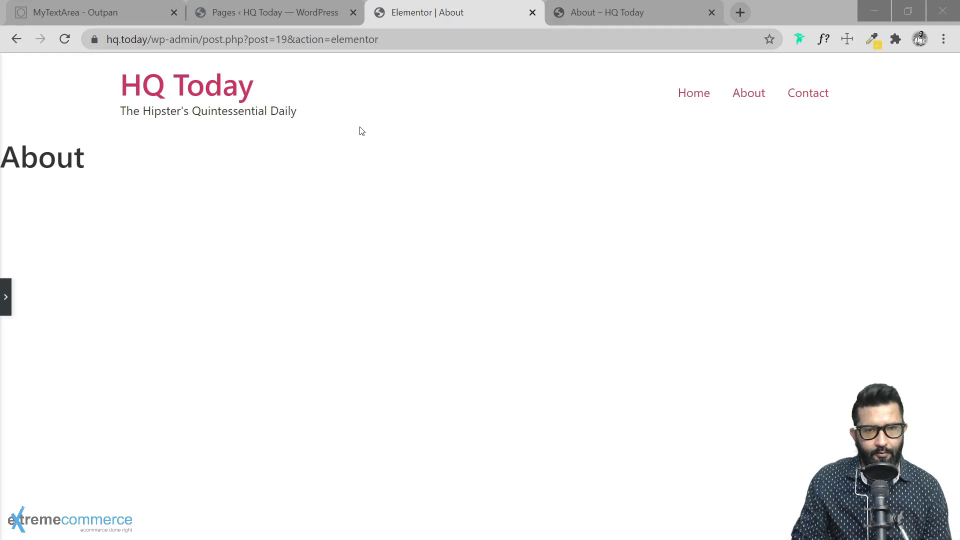
{"action": "key", "text": "alt+Tab"}
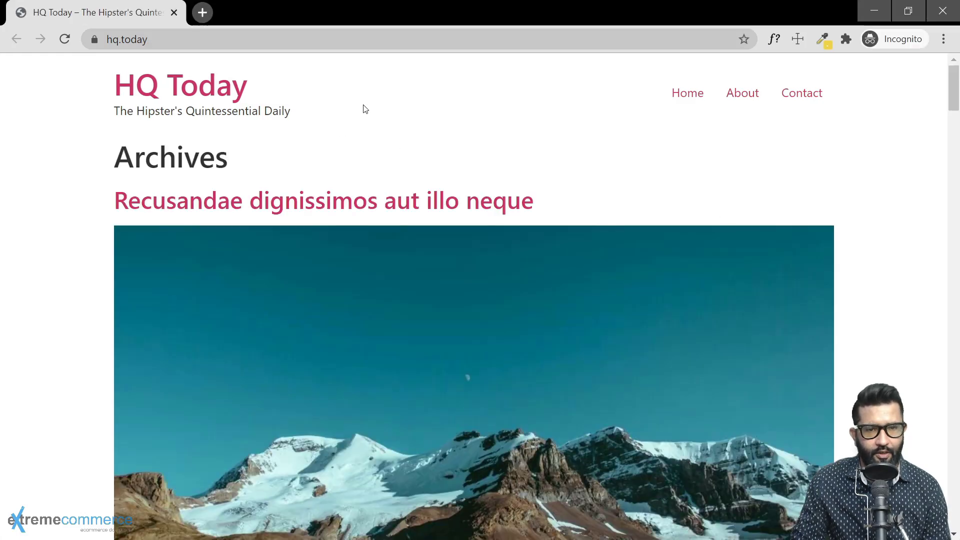
{"action": "left_click", "coordinate": [742, 94]}
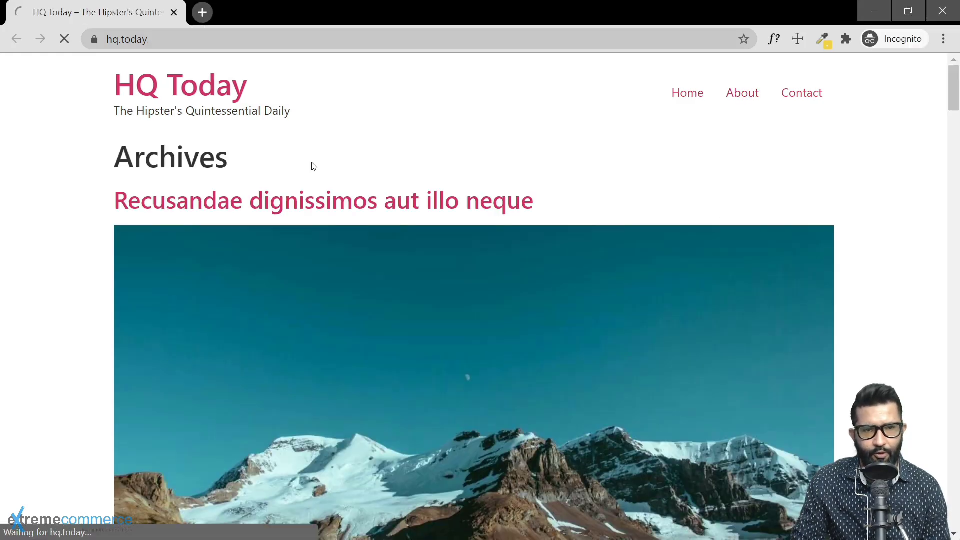
{"action": "key", "text": "alt+Tab"}
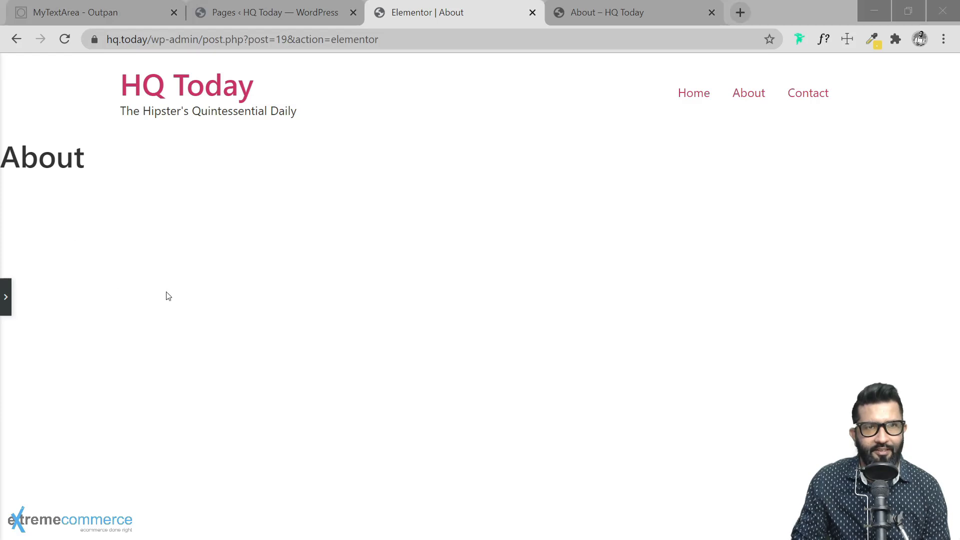
{"action": "key", "text": "alt+Tab"}
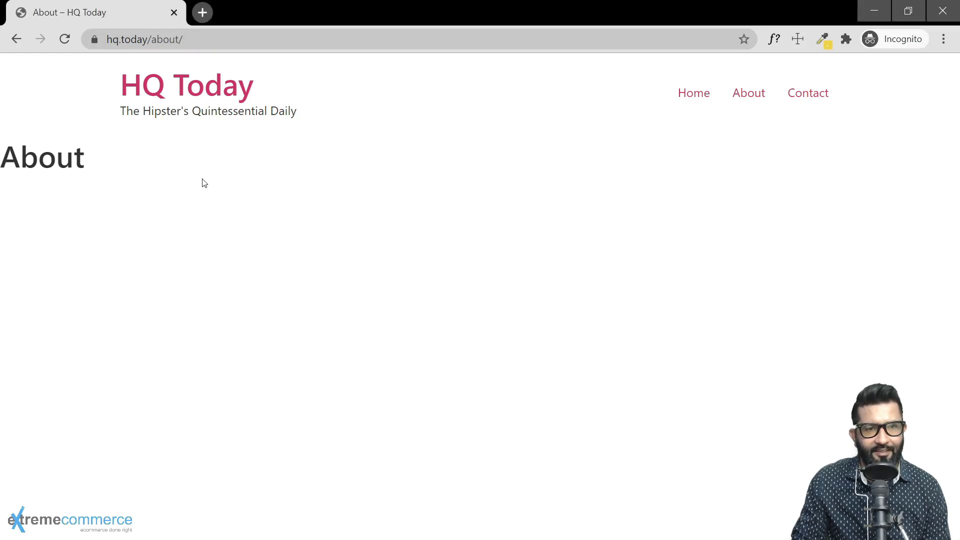
{"action": "left_click", "coordinate": [943, 11]}
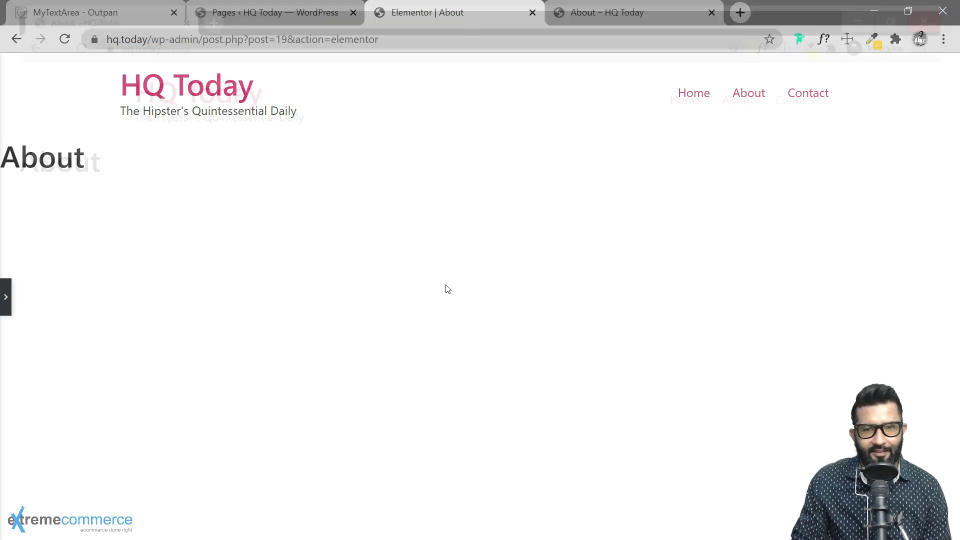
Step: Reveal the Elementor widget panel, add a single-column section below the About title and select its column
{"action": "left_click", "coordinate": [7, 299]}
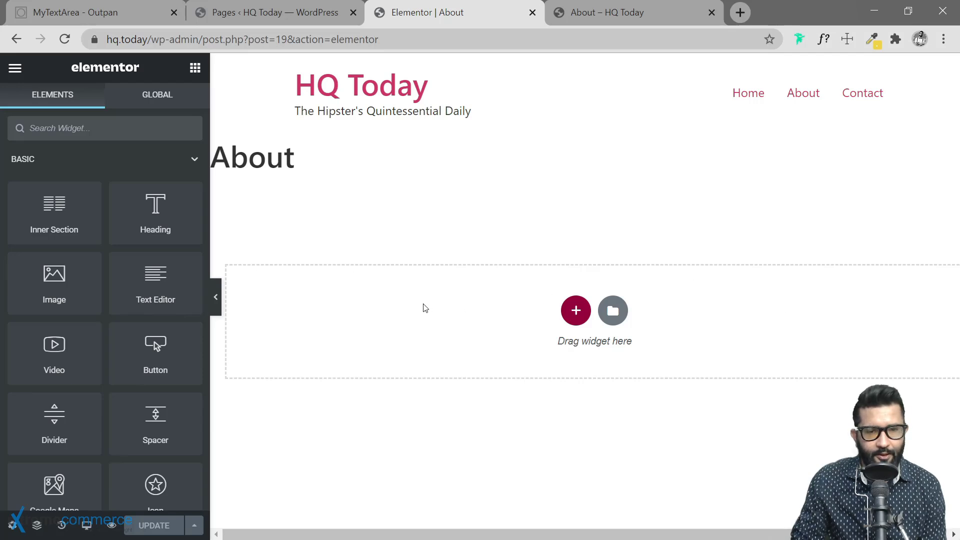
{"action": "left_click", "coordinate": [575, 311]}
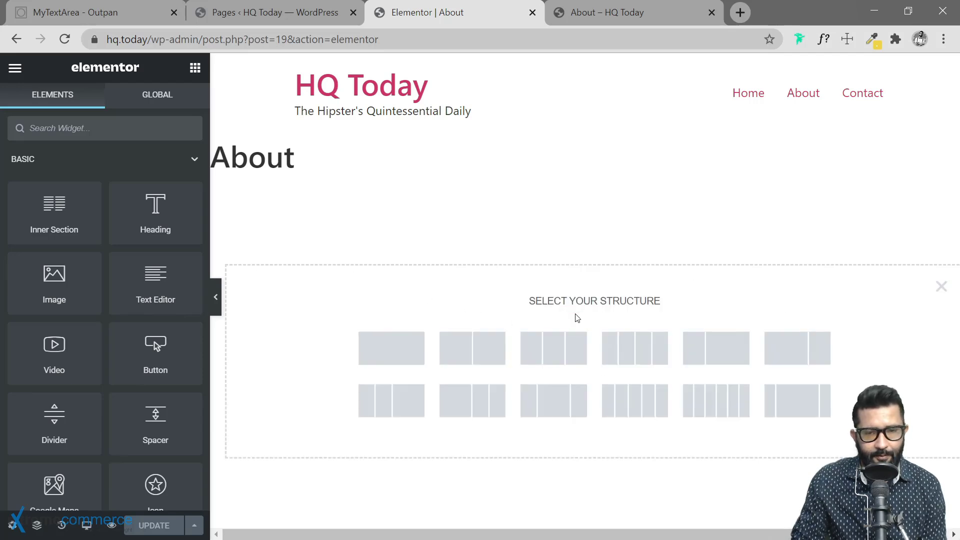
{"action": "left_click", "coordinate": [399, 351]}
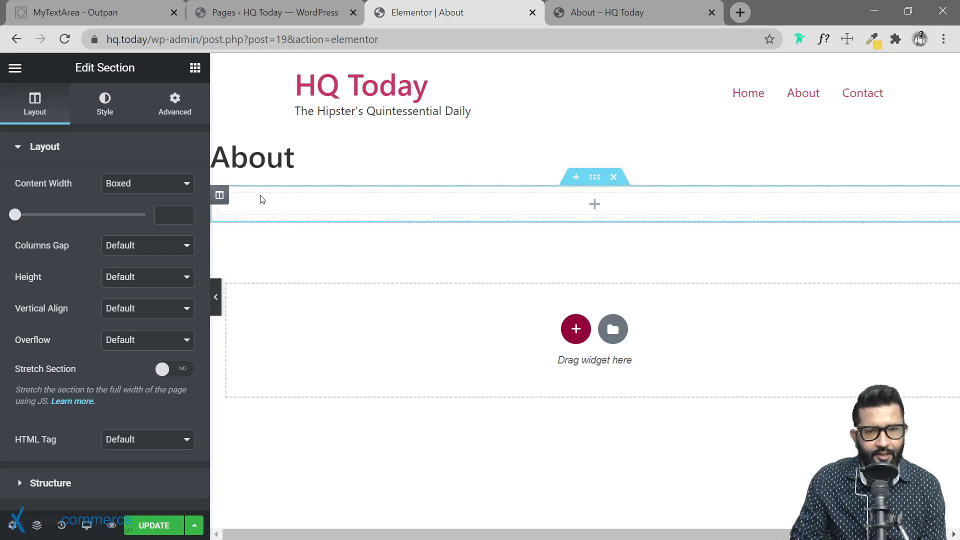
{"action": "left_click", "coordinate": [220, 196]}
{"action": "left_click", "coordinate": [258, 310]}
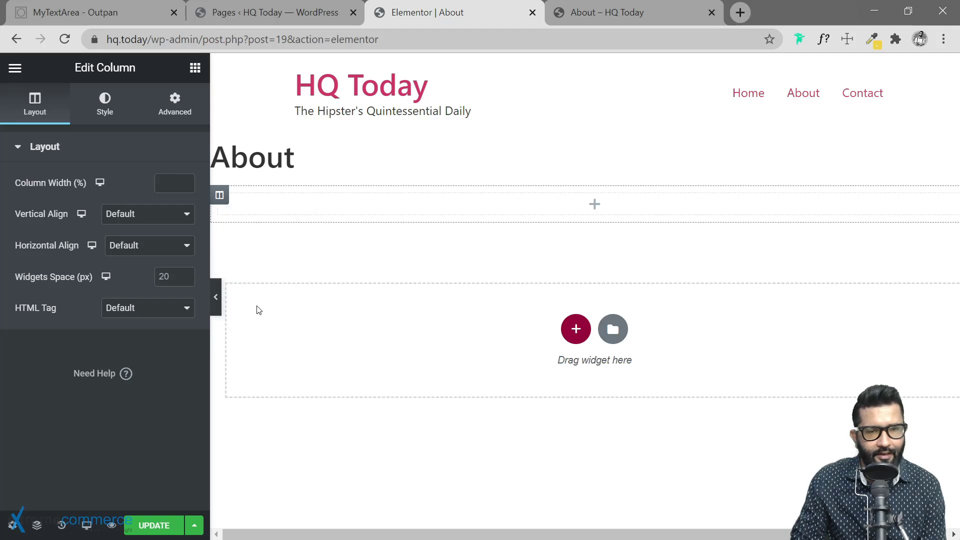
Step: Add a section with two equal columns and, below it, a section with three equal columns
{"action": "left_click", "coordinate": [576, 329]}
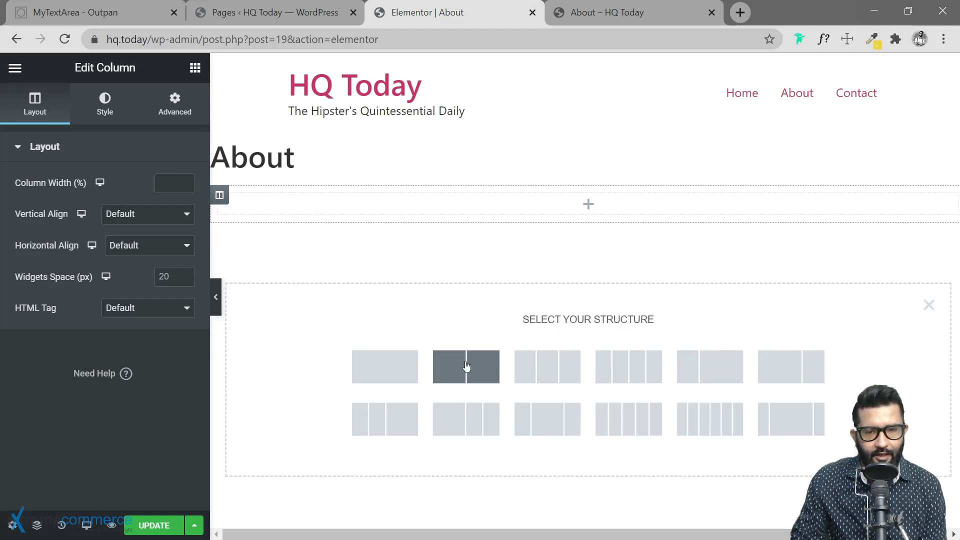
{"action": "left_click", "coordinate": [490, 370]}
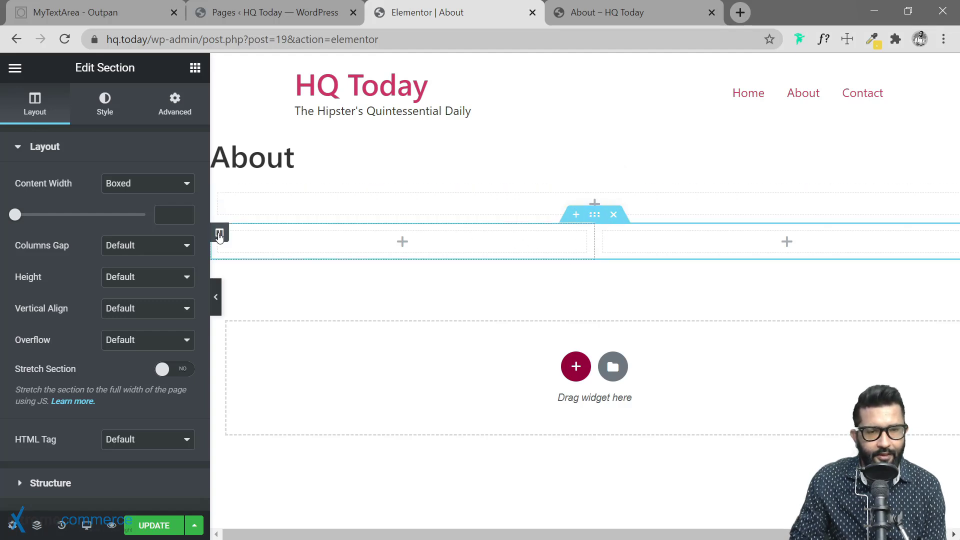
{"action": "left_click", "coordinate": [576, 366]}
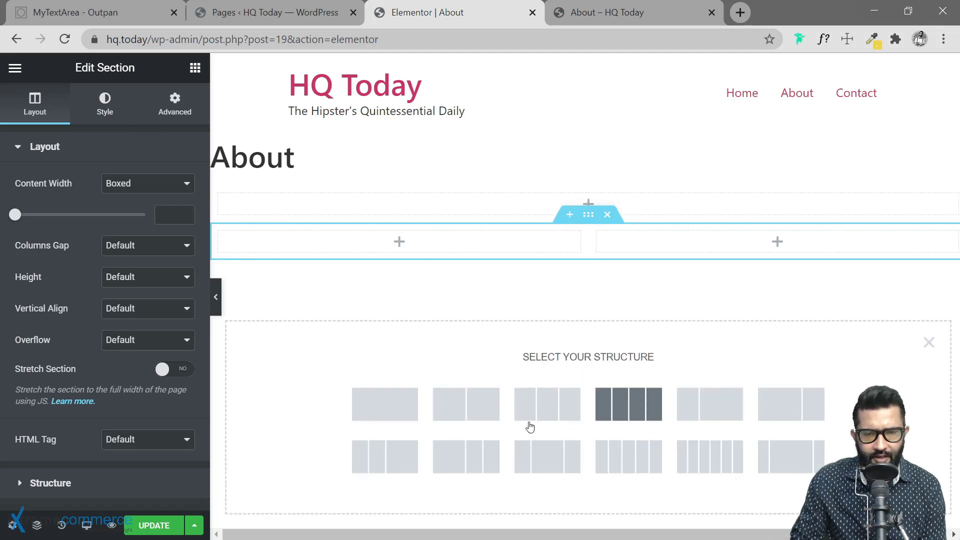
{"action": "left_click", "coordinate": [544, 399]}
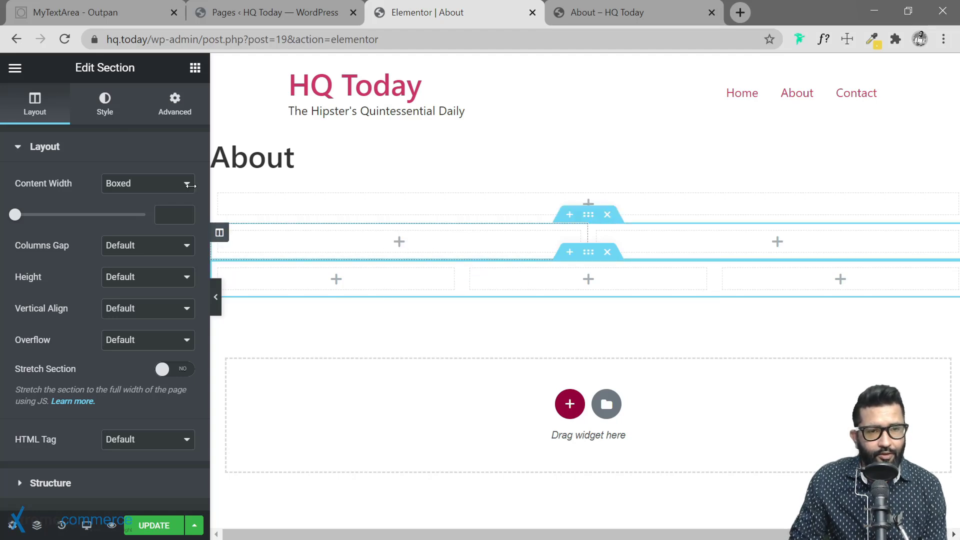
Step: Place a Heading widget in the single-column section and center-align it
{"action": "left_click", "coordinate": [195, 69]}
{"action": "scroll", "coordinate": [142, 301], "scroll_direction": "down", "scroll_amount": 15}
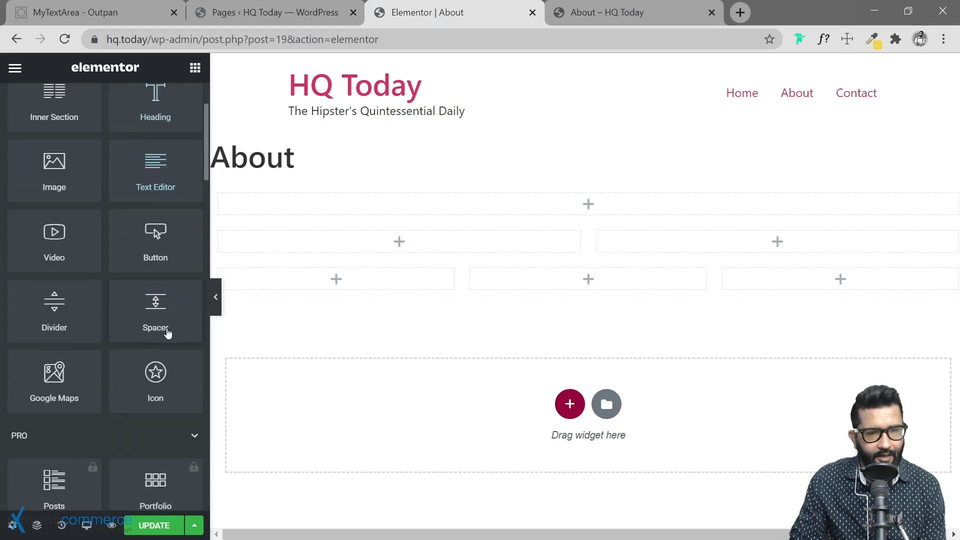
{"action": "scroll", "coordinate": [142, 301], "scroll_direction": "down", "scroll_amount": 5}
{"action": "scroll", "coordinate": [144, 312], "scroll_direction": "up", "scroll_amount": 20}
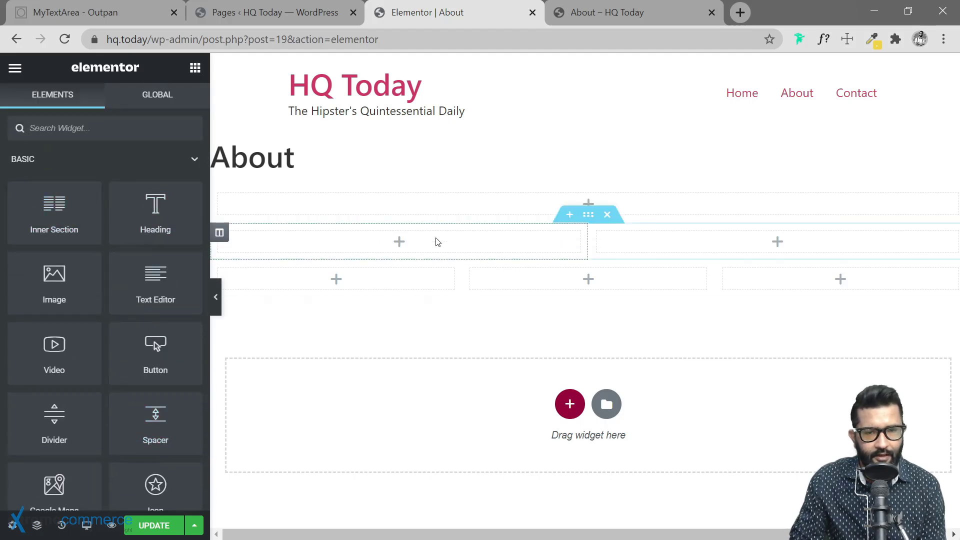
{"action": "left_click_drag", "start_coordinate": [156, 214], "coordinate": [582, 203]}
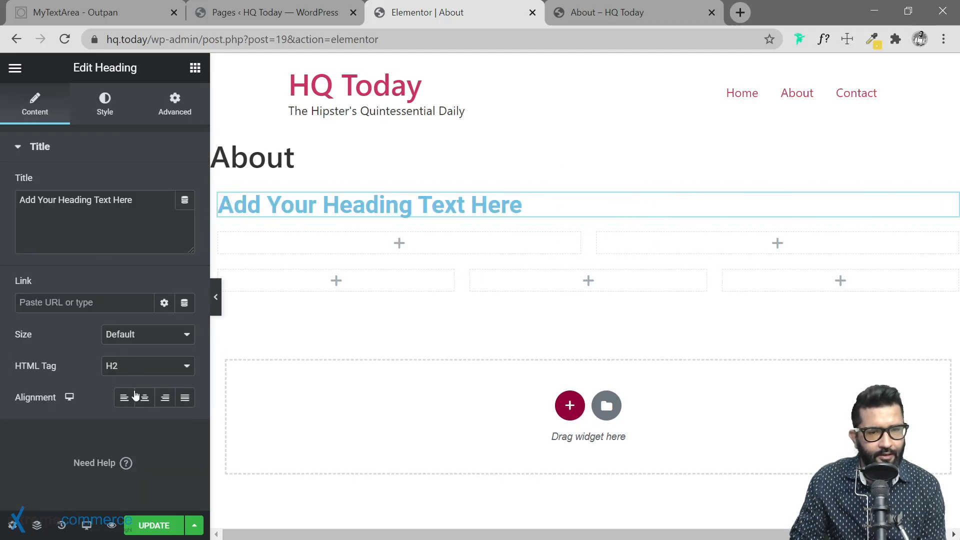
{"action": "left_click", "coordinate": [165, 400]}
{"action": "left_click", "coordinate": [192, 405]}
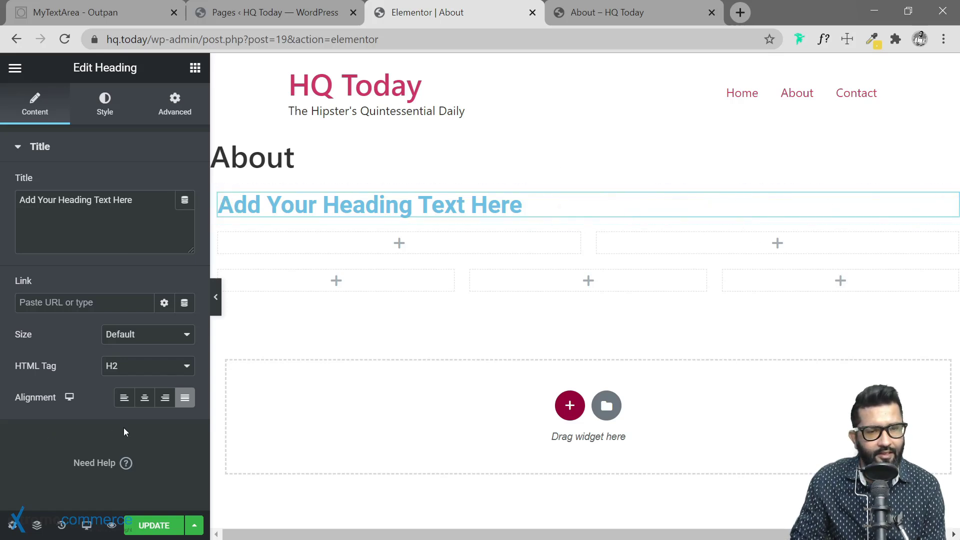
{"action": "left_click", "coordinate": [145, 398]}
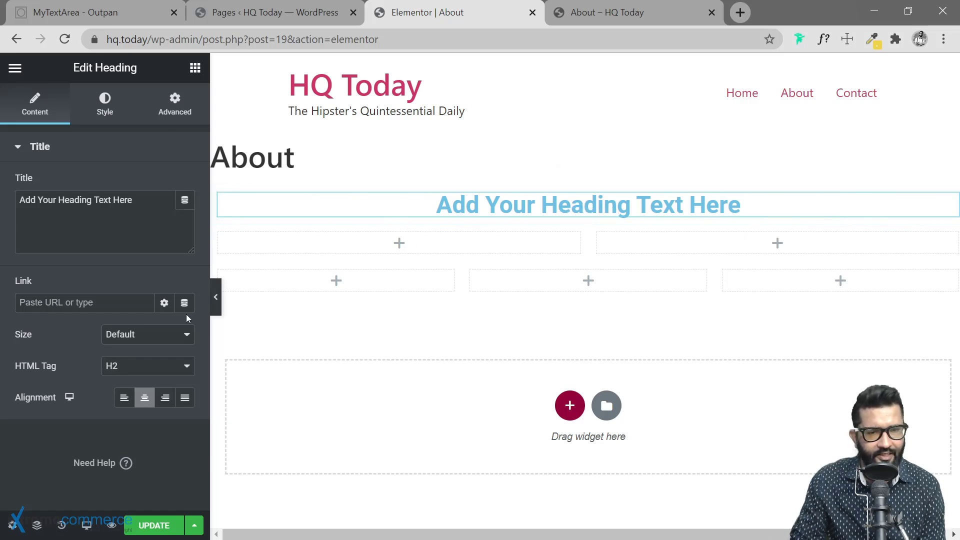
Step: Place an Image widget in the right column of the two-column section and insert the foggy suspension bridge photo from the Media Library
{"action": "left_click", "coordinate": [194, 69]}
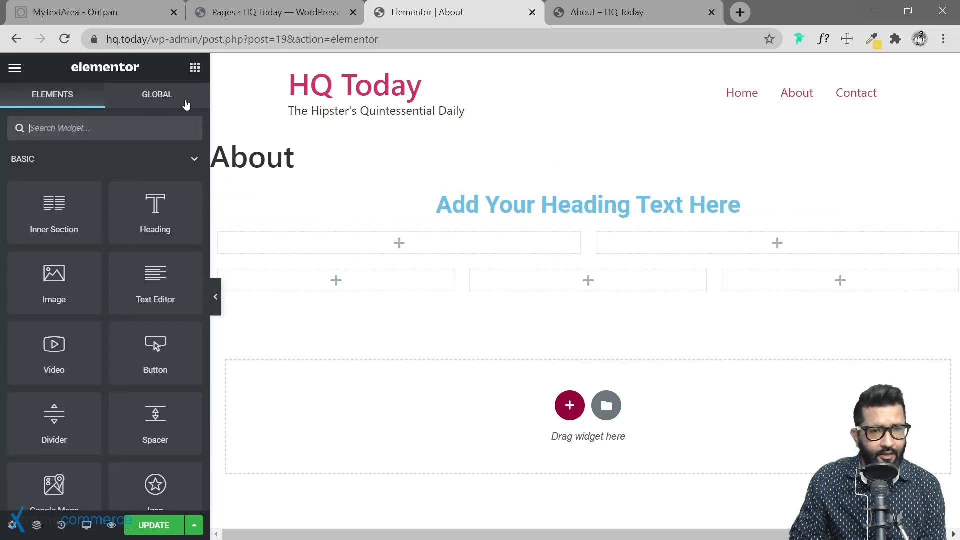
{"action": "left_click_drag", "start_coordinate": [249, 307], "coordinate": [712, 253]}
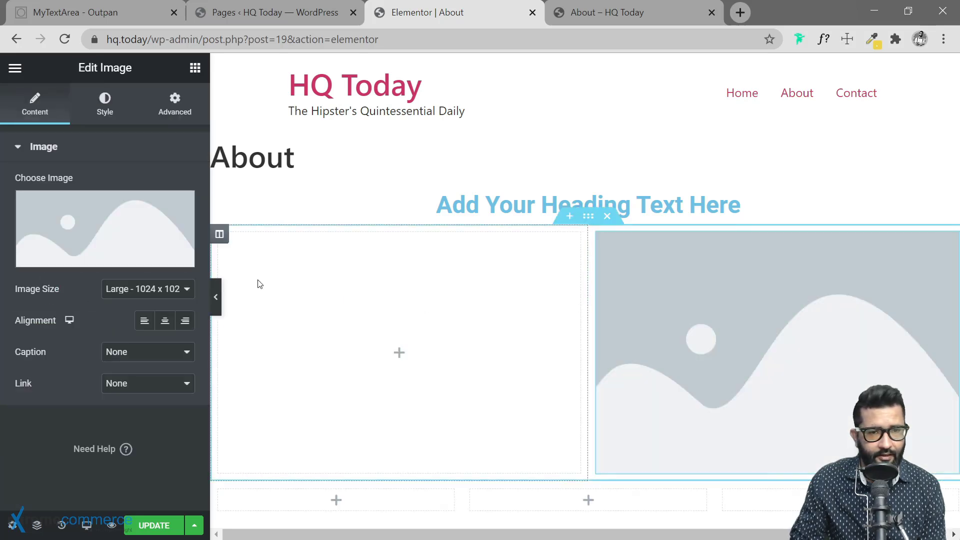
{"action": "left_click", "coordinate": [130, 236]}
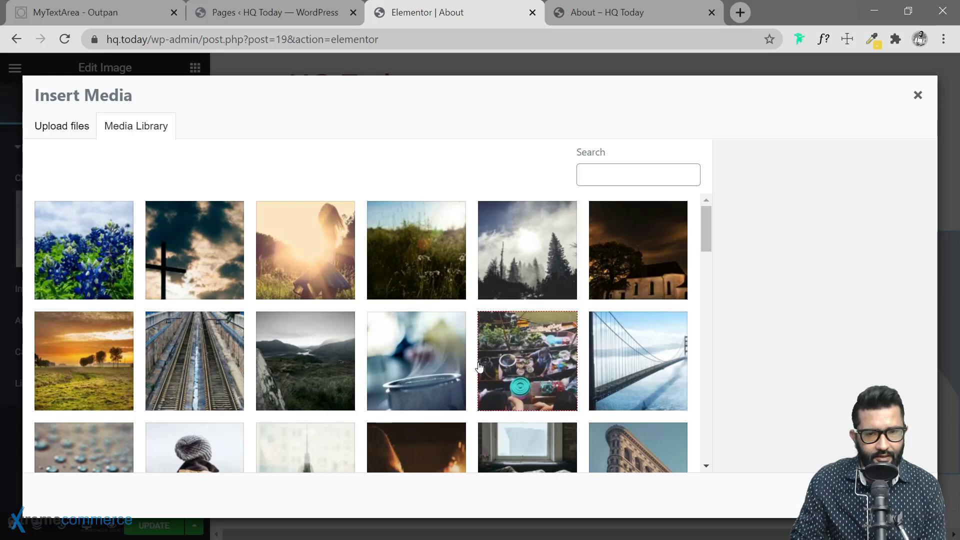
{"action": "scroll", "coordinate": [205, 442], "scroll_direction": "down", "scroll_amount": 4}
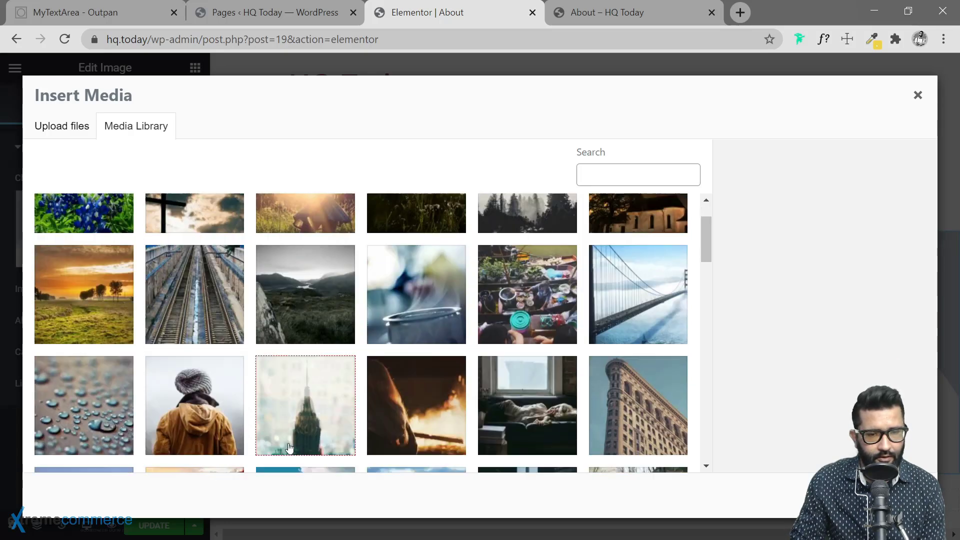
{"action": "scroll", "coordinate": [221, 357], "scroll_direction": "up", "scroll_amount": 2}
{"action": "scroll", "coordinate": [221, 357], "scroll_direction": "up", "scroll_amount": 2}
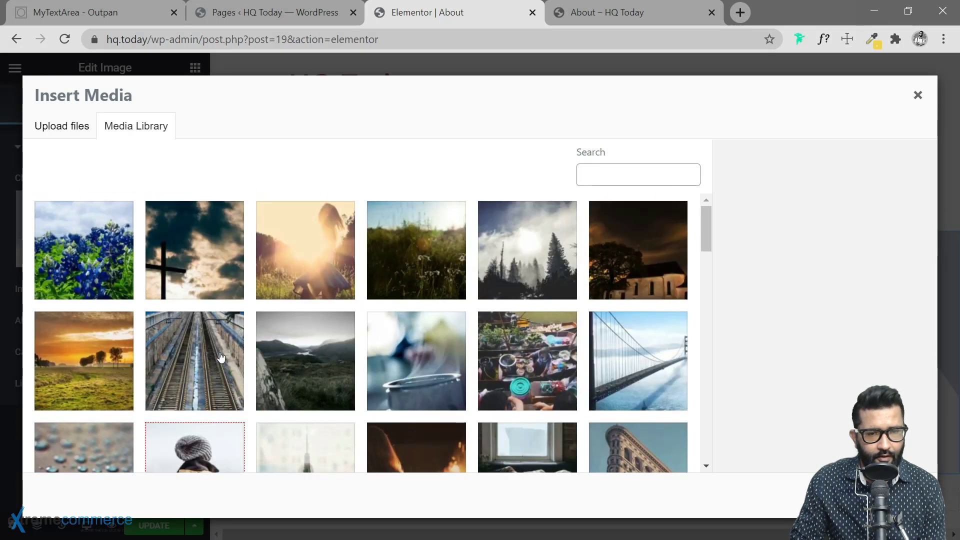
{"action": "left_click", "coordinate": [620, 364]}
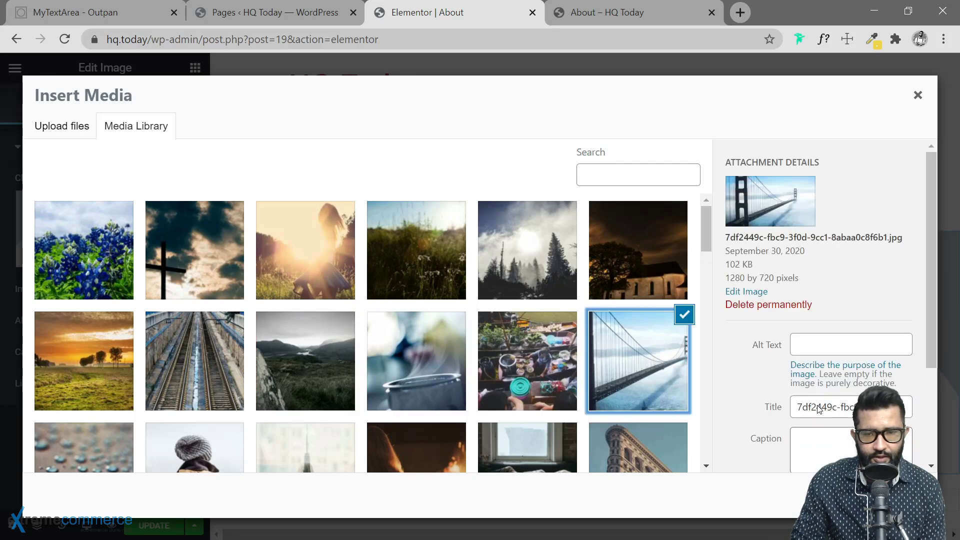
{"action": "left_click", "coordinate": [887, 495]}
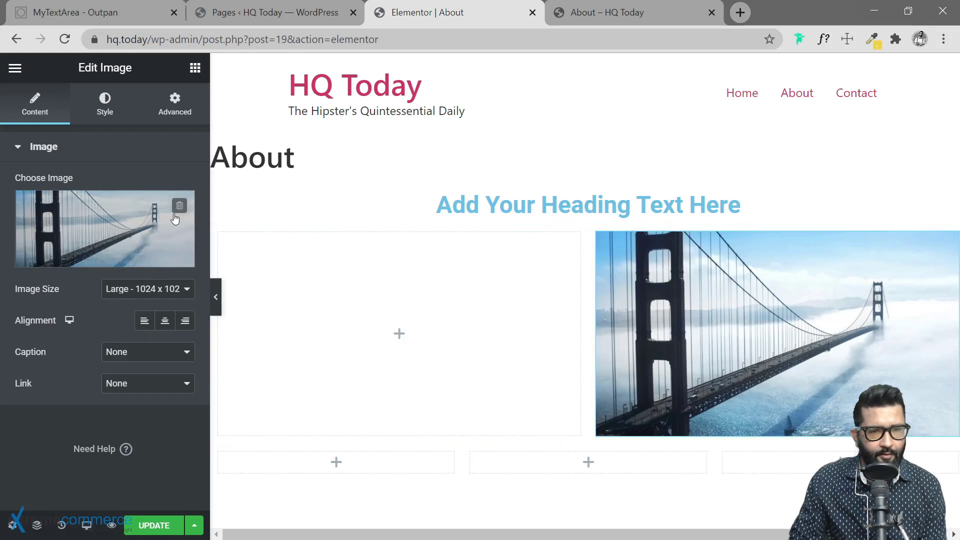
Step: Move the heading into the left column beside the bridge image and delete the emptied single-column section
{"action": "left_click", "coordinate": [196, 69]}
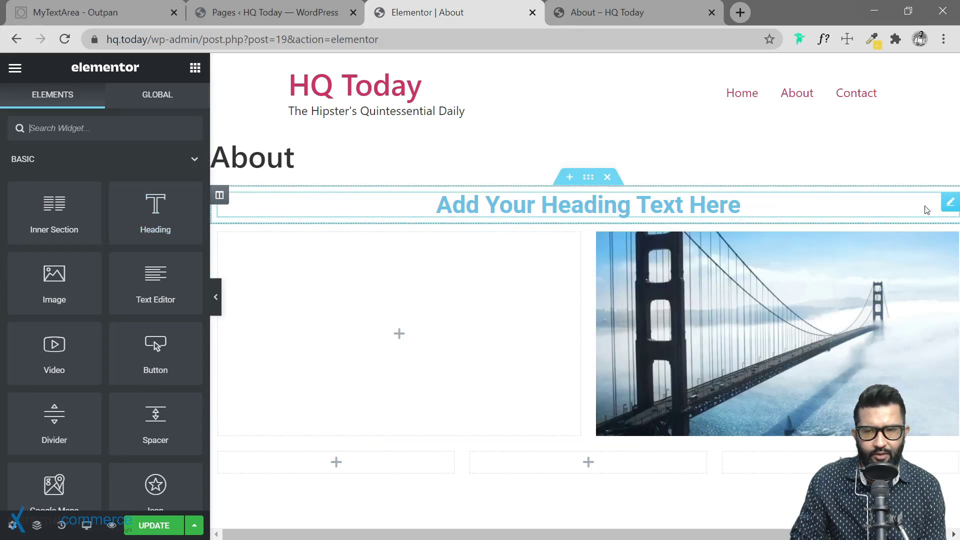
{"action": "left_click_drag", "start_coordinate": [949, 203], "coordinate": [378, 300]}
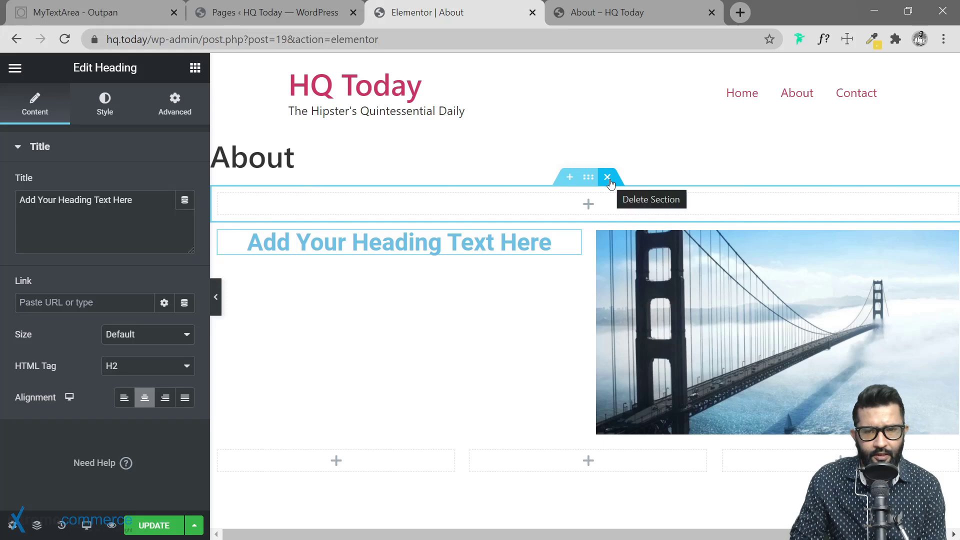
{"action": "left_click", "coordinate": [608, 177]}
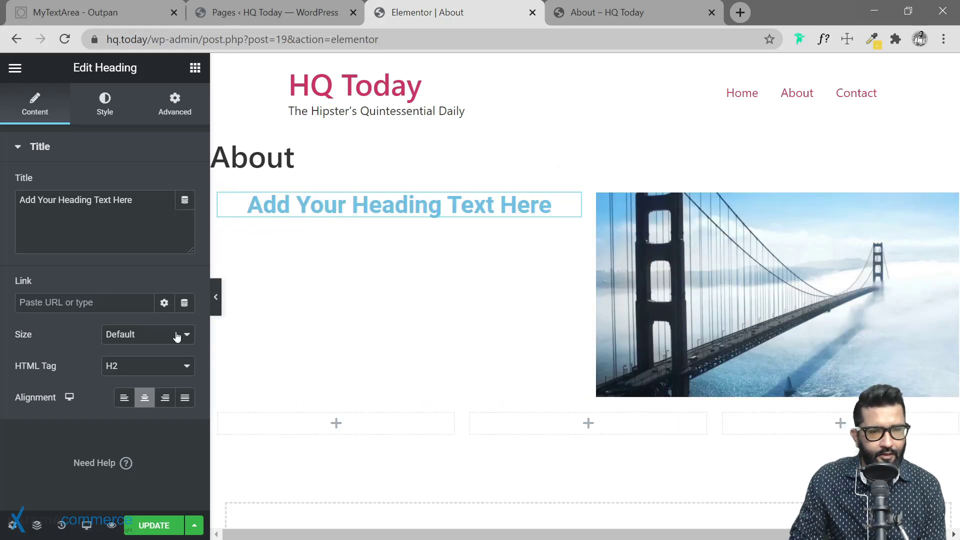
Step: Add a Text Editor widget under the heading, reading "This will be the best site in the world. At least that's what I'm hoping for,"
{"action": "left_click", "coordinate": [195, 67]}
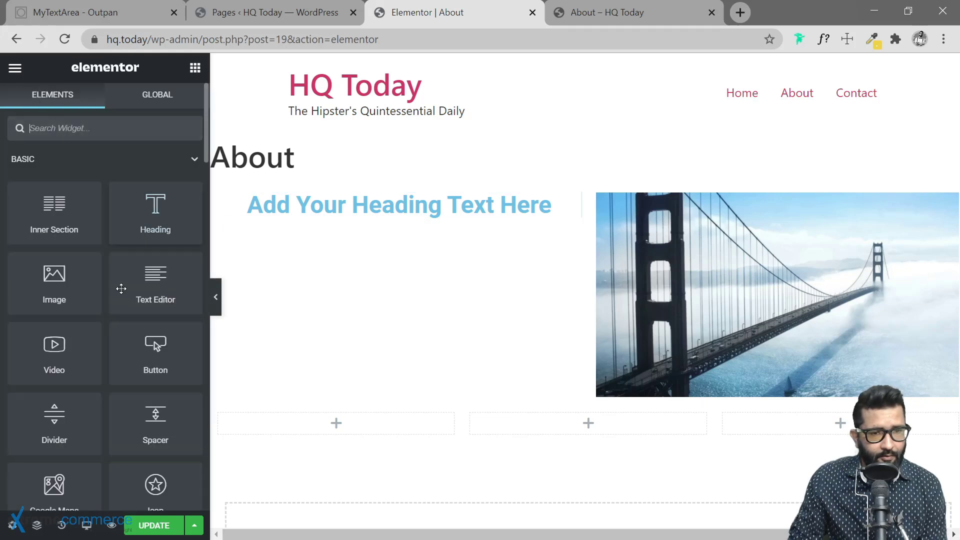
{"action": "left_click_drag", "start_coordinate": [161, 283], "coordinate": [322, 215]}
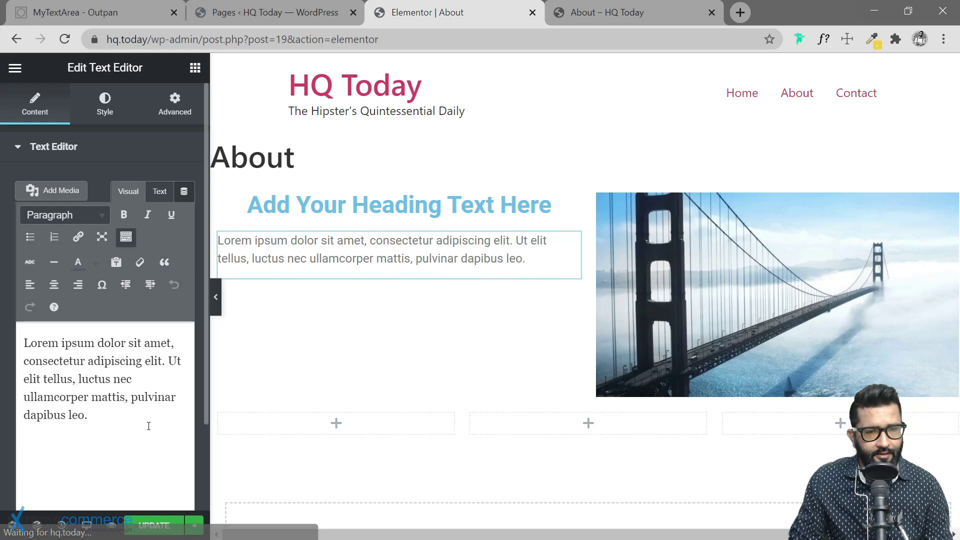
{"action": "left_click_drag", "start_coordinate": [110, 414], "coordinate": [23, 341]}
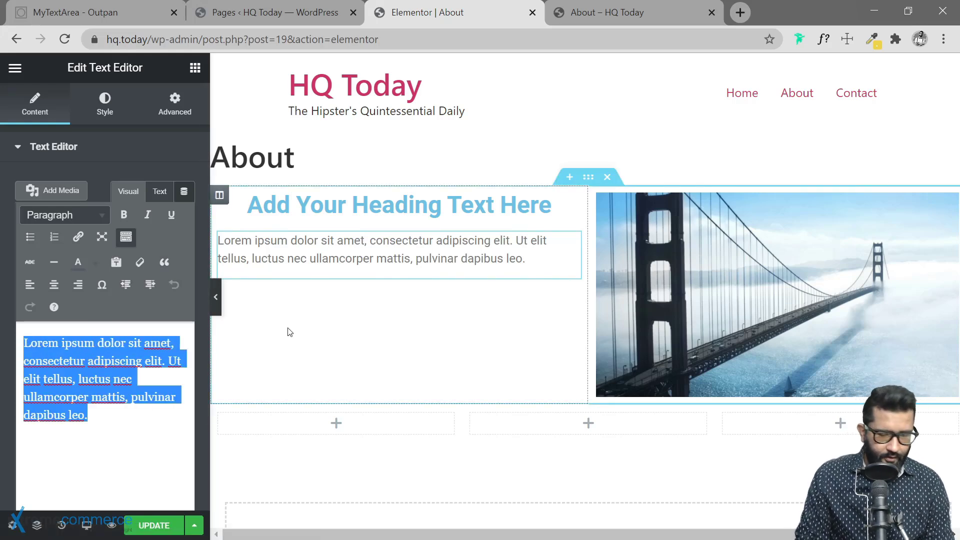
{"action": "type", "text": "This will be"}
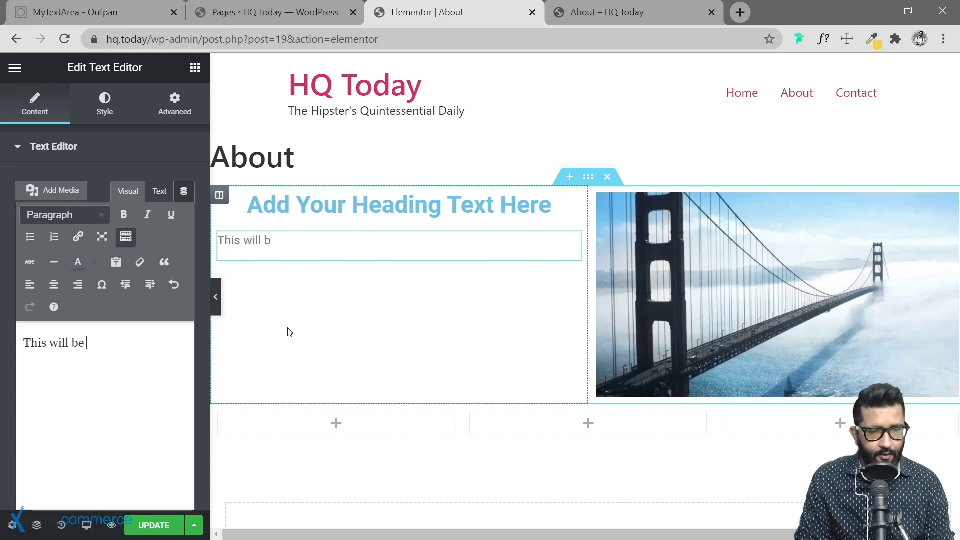
{"action": "type", "text": " the best site in the "}
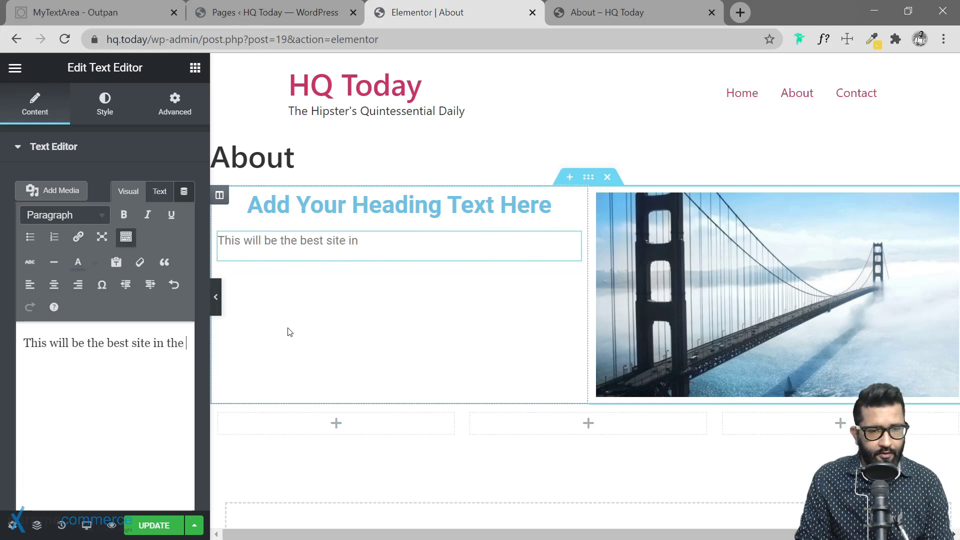
{"action": "type", "text": "world. At l"}
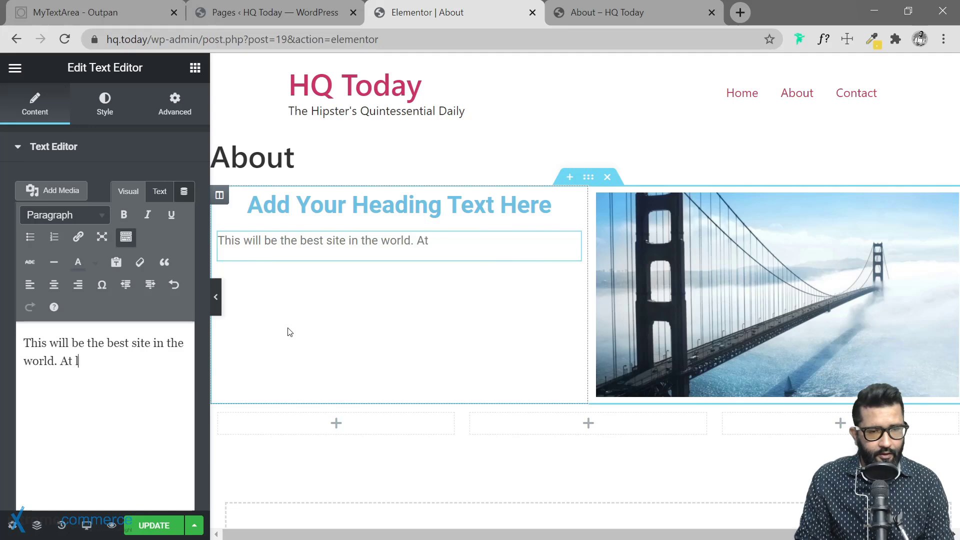
{"action": "type", "text": "east that's what I"}
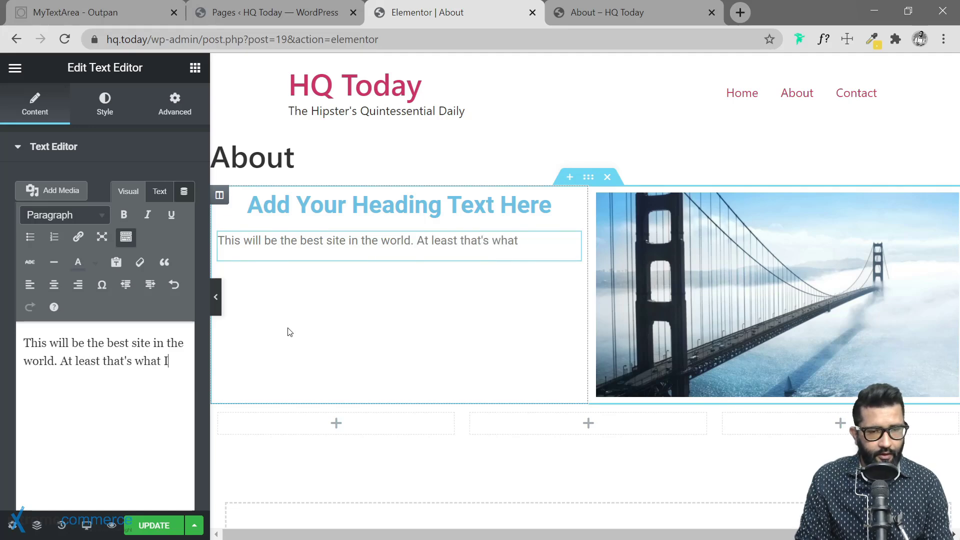
{"action": "type", "text": "'m hoping for, thour"}
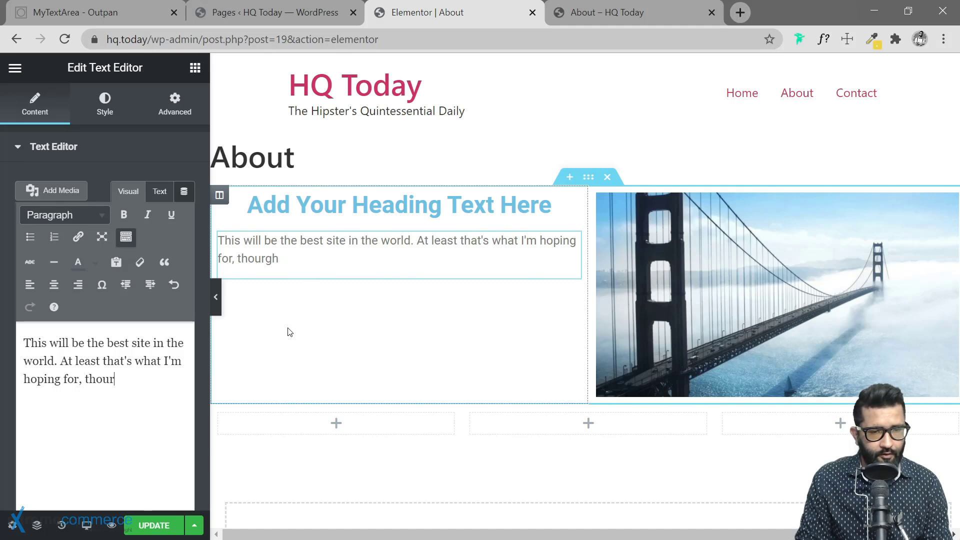
Step: Continue the paragraph with "though realistically speaking, there are far better site designers than me out there too, so I might not be able to reach this goal."
{"action": "key", "text": "BackSpace"}
{"action": "type", "text": "gh realisticall"}
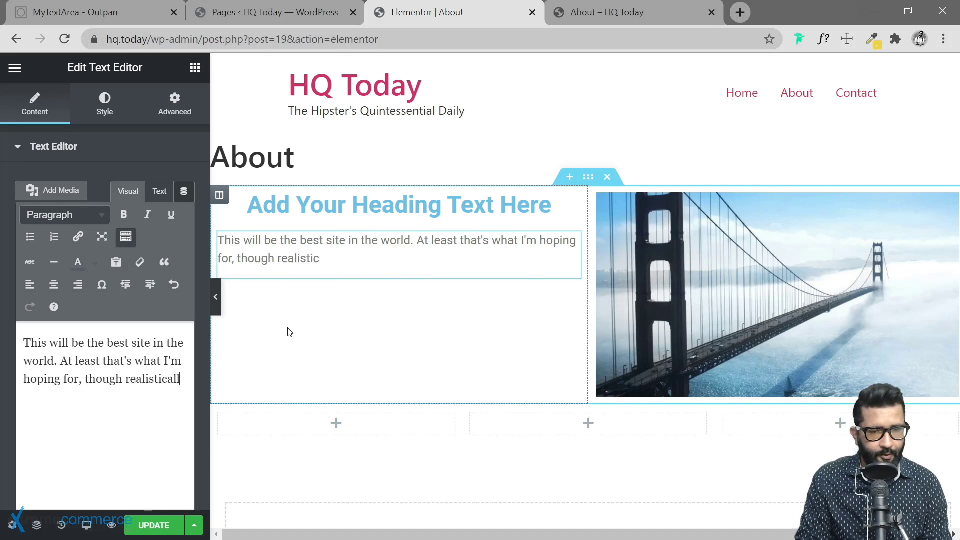
{"action": "type", "text": "y speaking, th"}
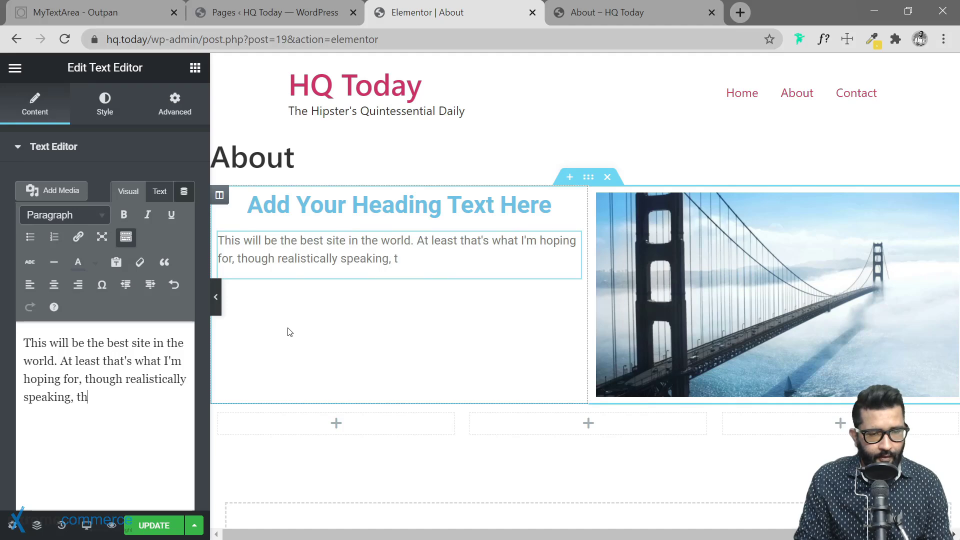
{"action": "type", "text": "ere are far bet"}
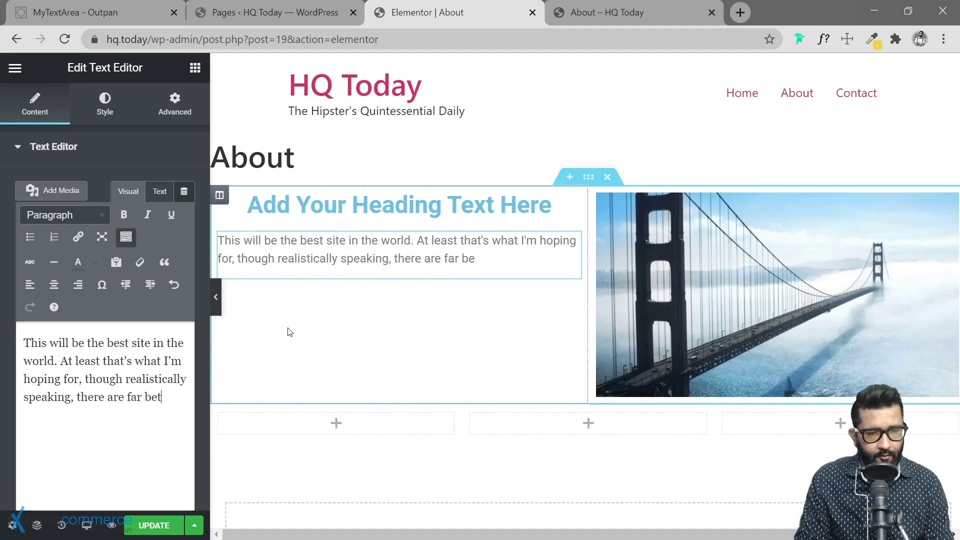
{"action": "type", "text": "ter site"}
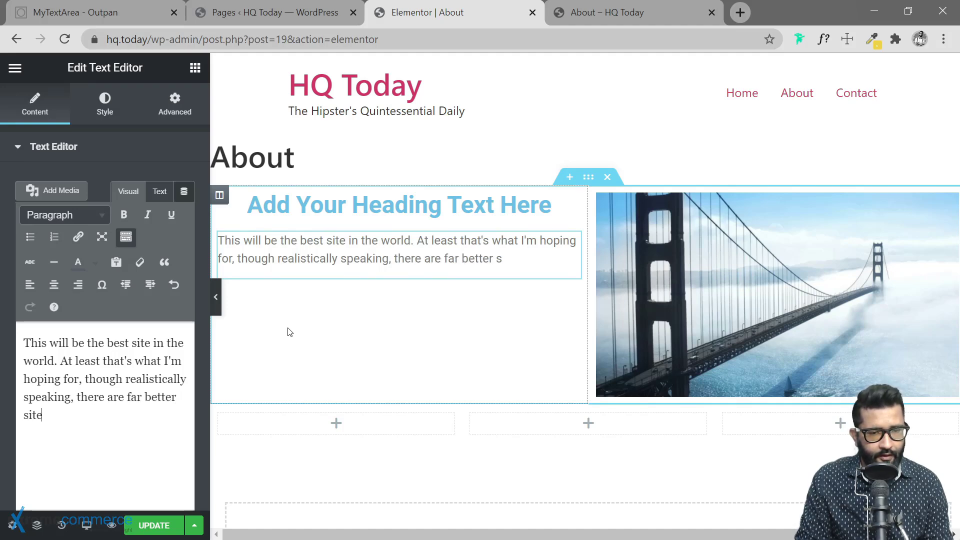
{"action": "type", "text": " designers than"}
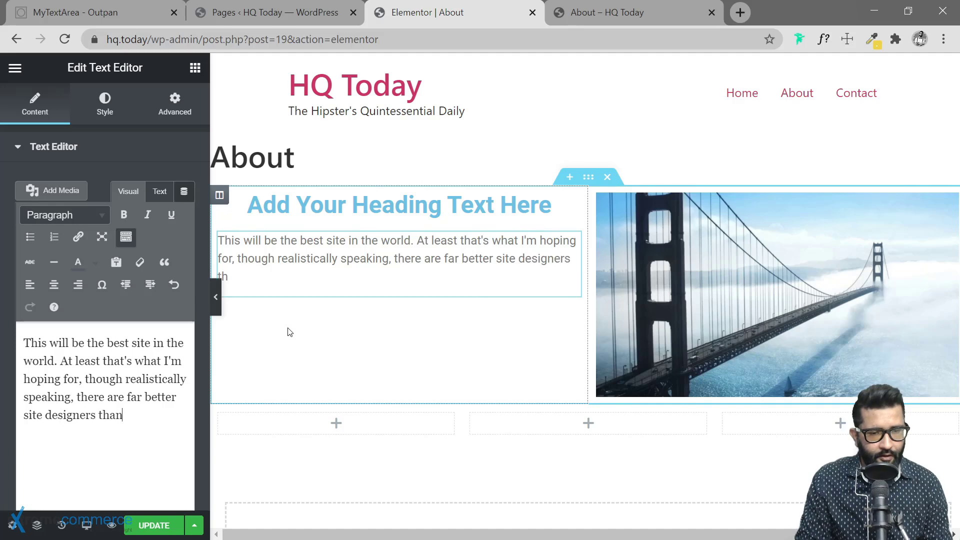
{"action": "type", "text": " me out there too"}
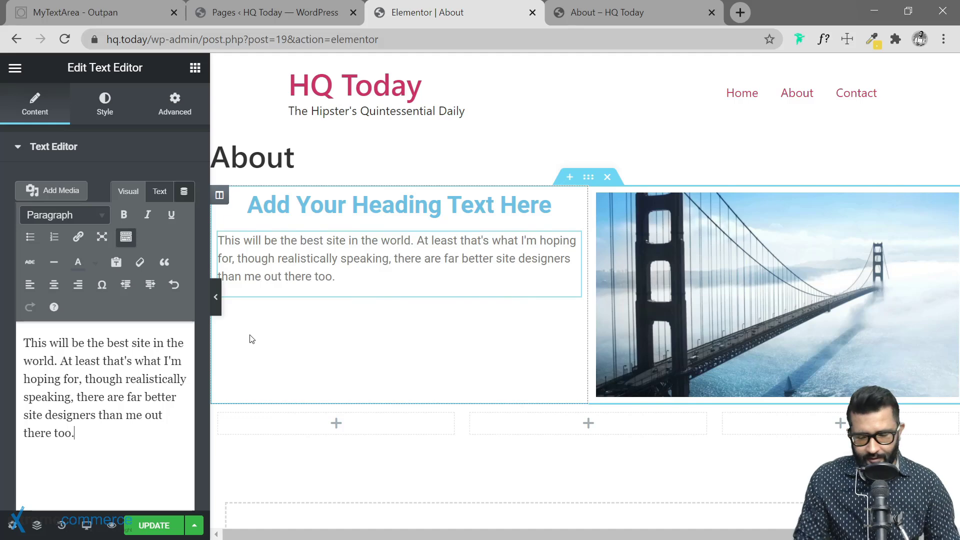
{"action": "type", "text": ", so I mig"}
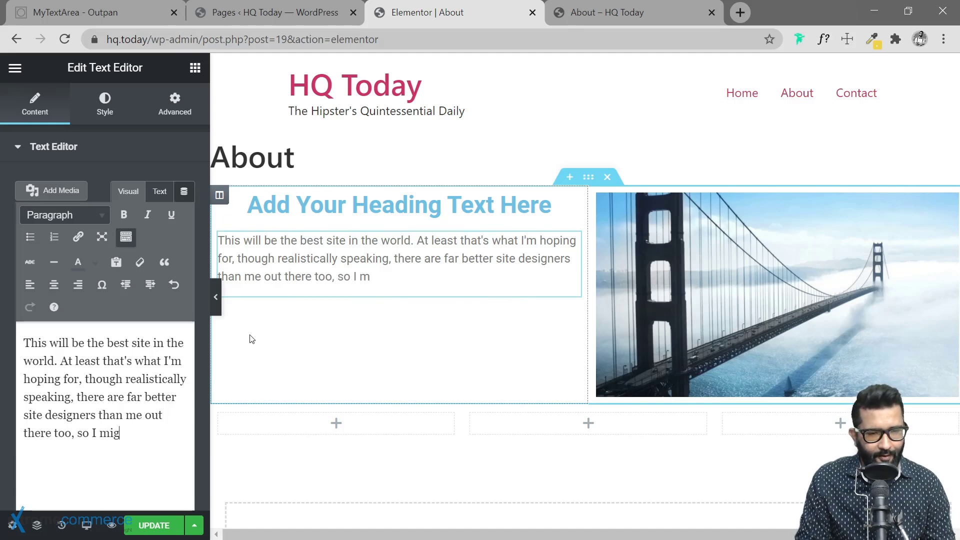
{"action": "type", "text": "ht not be a"}
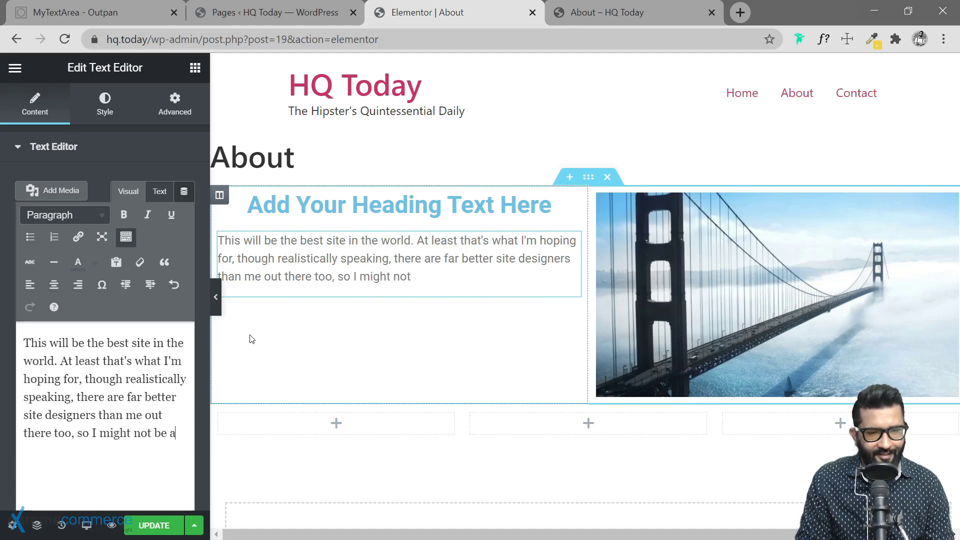
{"action": "type", "text": "ble to"}
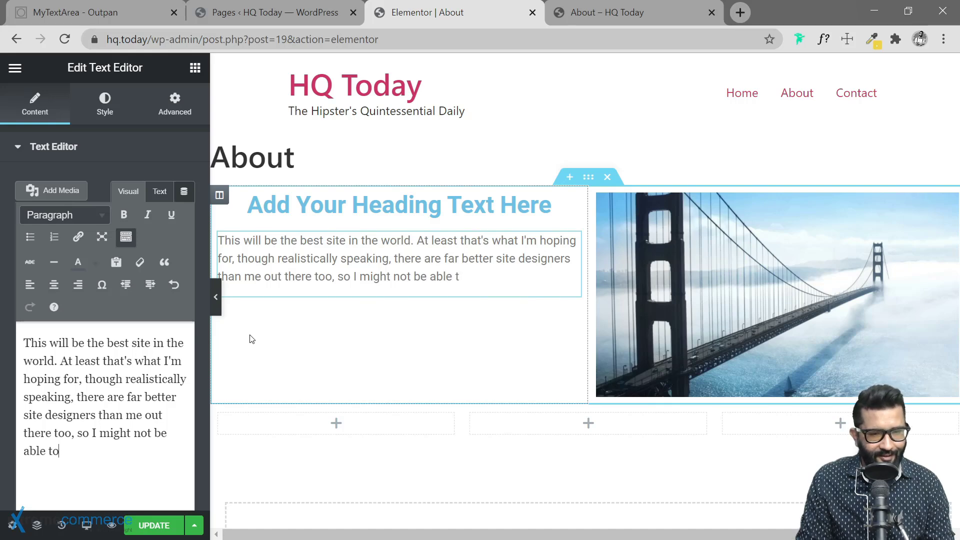
{"action": "type", "text": " reach this goal."}
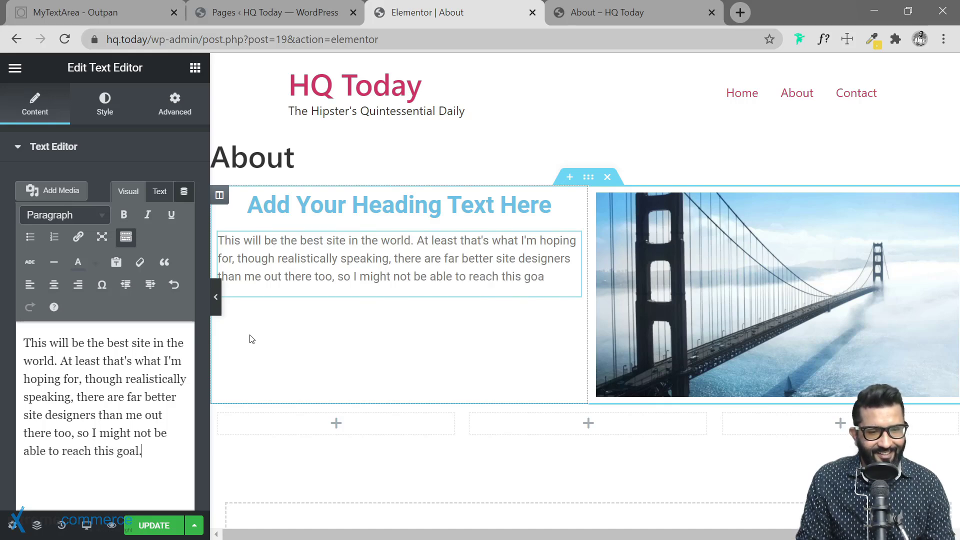
Step: Change the title of the heading beside the bridge image to "Welcome" and left-align it
{"action": "left_click", "coordinate": [400, 205]}
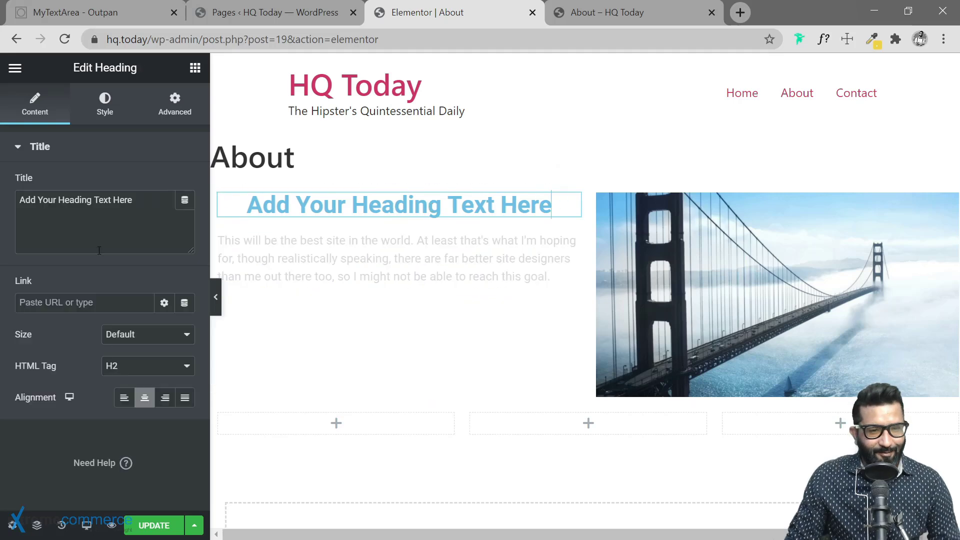
{"action": "left_click_drag", "start_coordinate": [138, 210], "coordinate": [1, 196]}
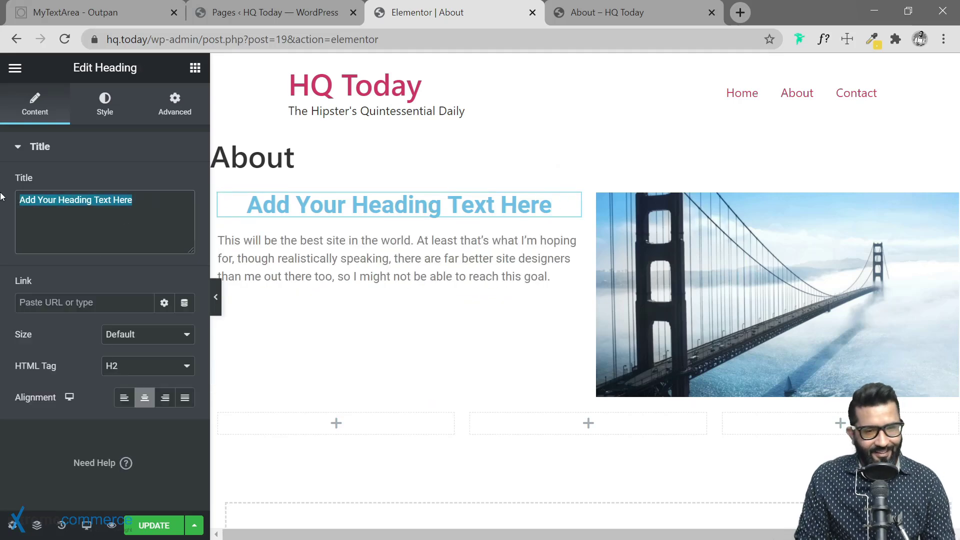
{"action": "type", "text": "Wecl"}
{"action": "key", "text": "BackSpace"}
{"action": "key", "text": "BackSpace"}
{"action": "type", "text": "l"}
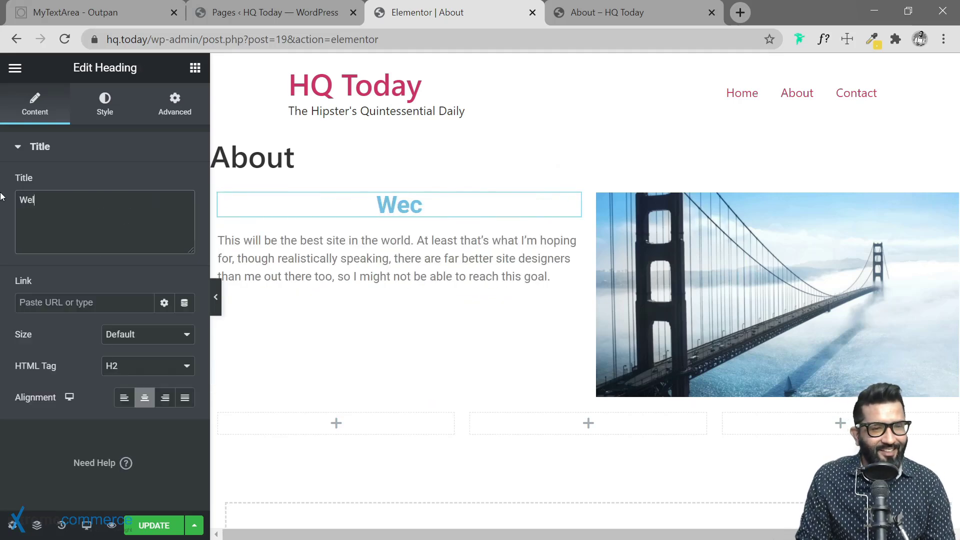
{"action": "type", "text": "come"}
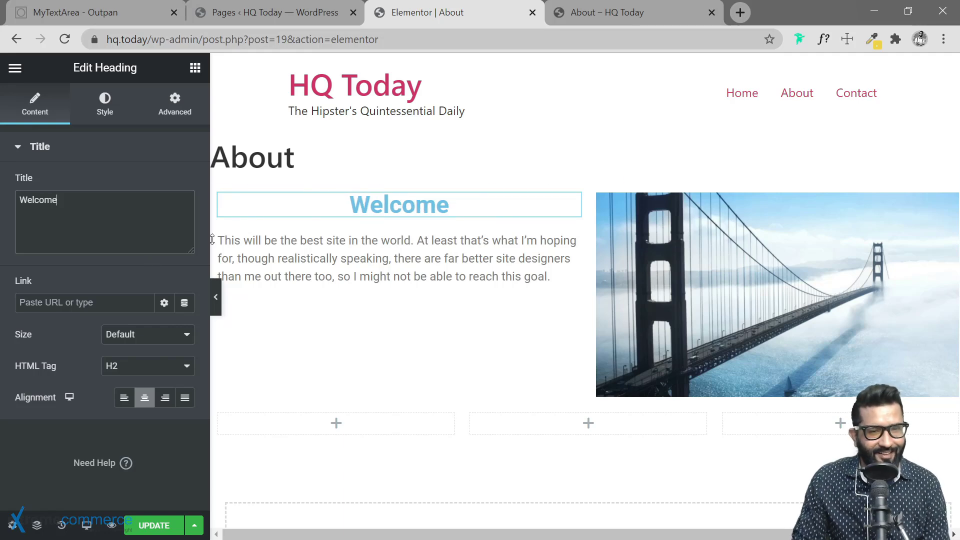
{"action": "left_click", "coordinate": [124, 397]}
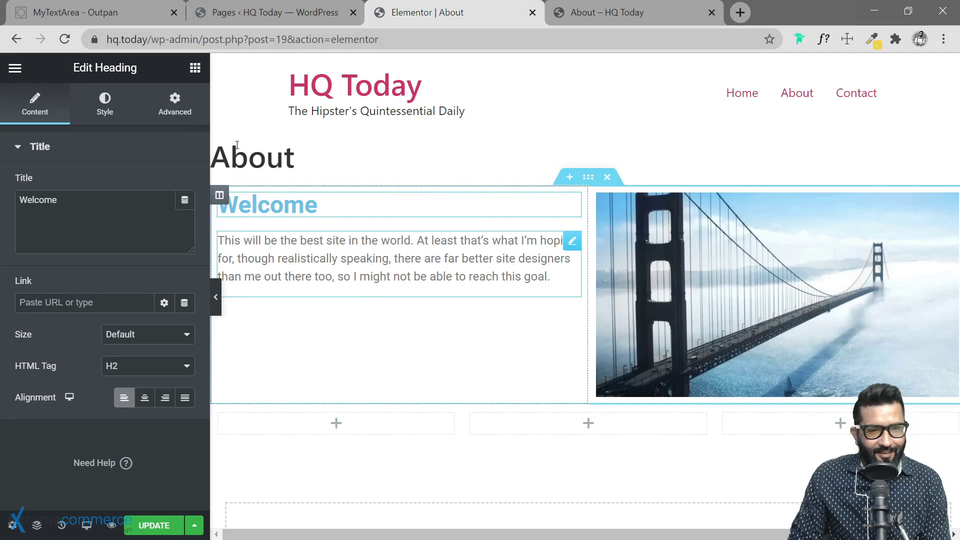
Step: Place a Button widget below the paragraph in the left column and set its text to "Learn More"
{"action": "left_click", "coordinate": [195, 68]}
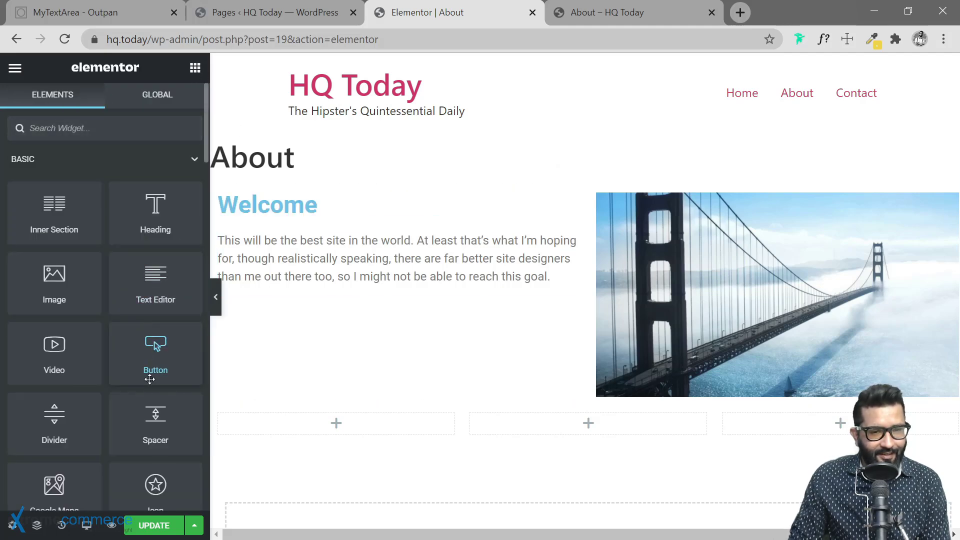
{"action": "left_click_drag", "start_coordinate": [149, 355], "coordinate": [244, 330]}
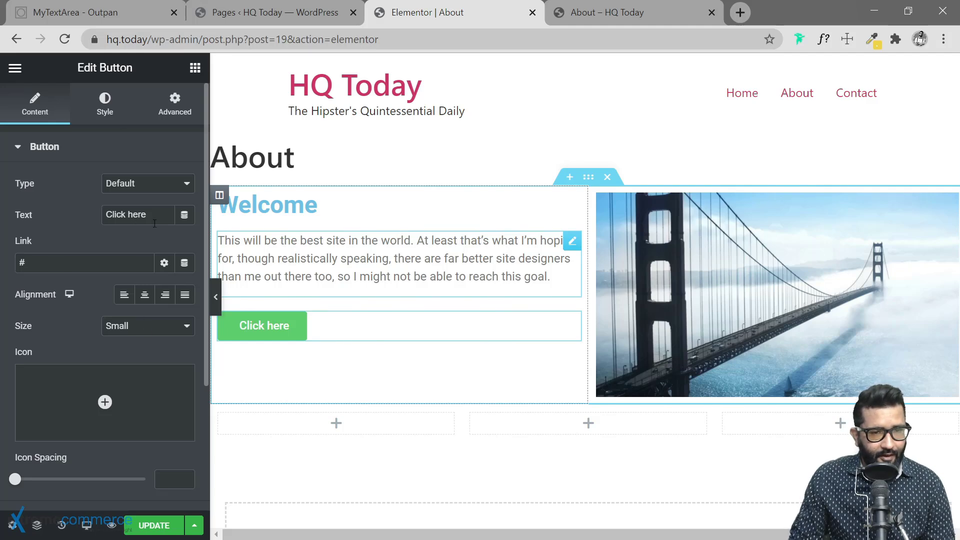
{"action": "left_click_drag", "start_coordinate": [151, 213], "coordinate": [112, 224]}
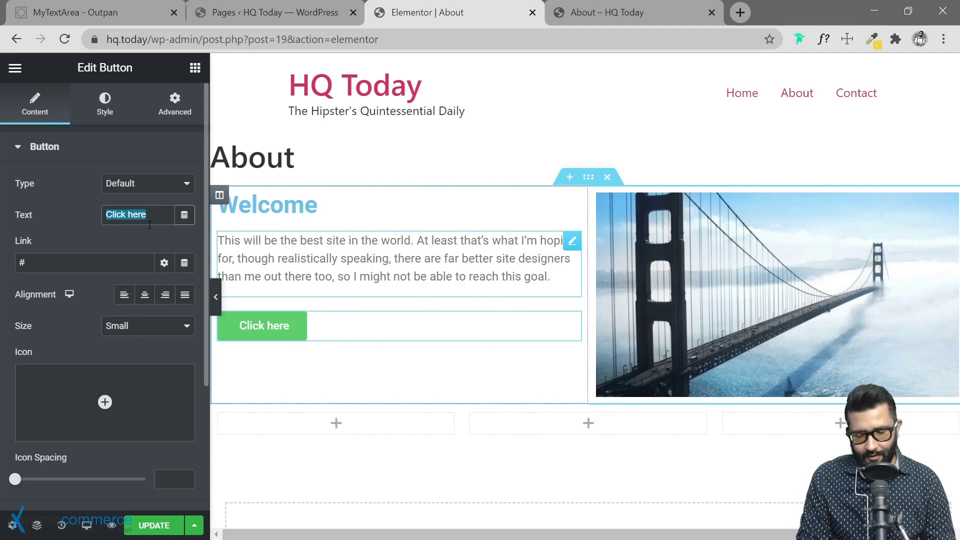
{"action": "type", "text": "Learn More"}
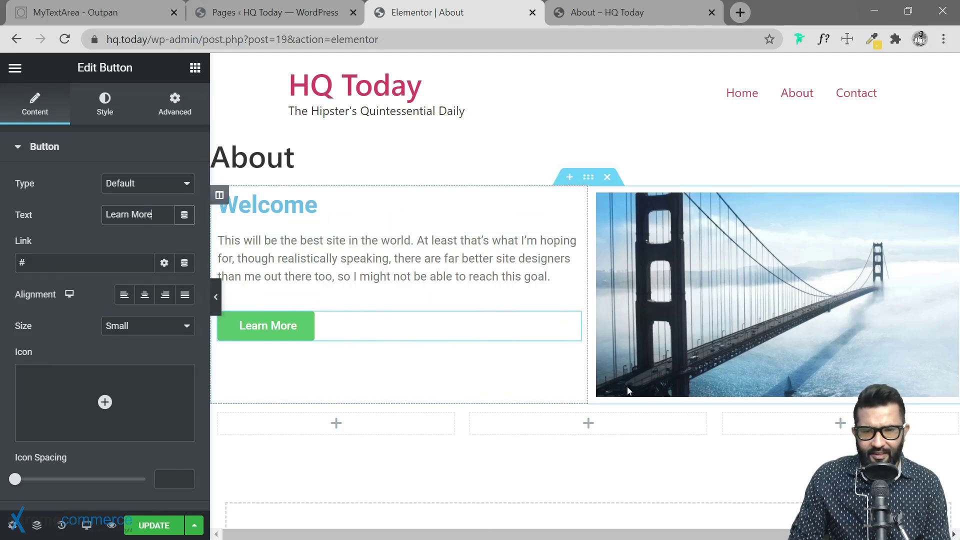
Step: Inspect the layout settings of the two-column section and of its left column
{"action": "left_click", "coordinate": [588, 177]}
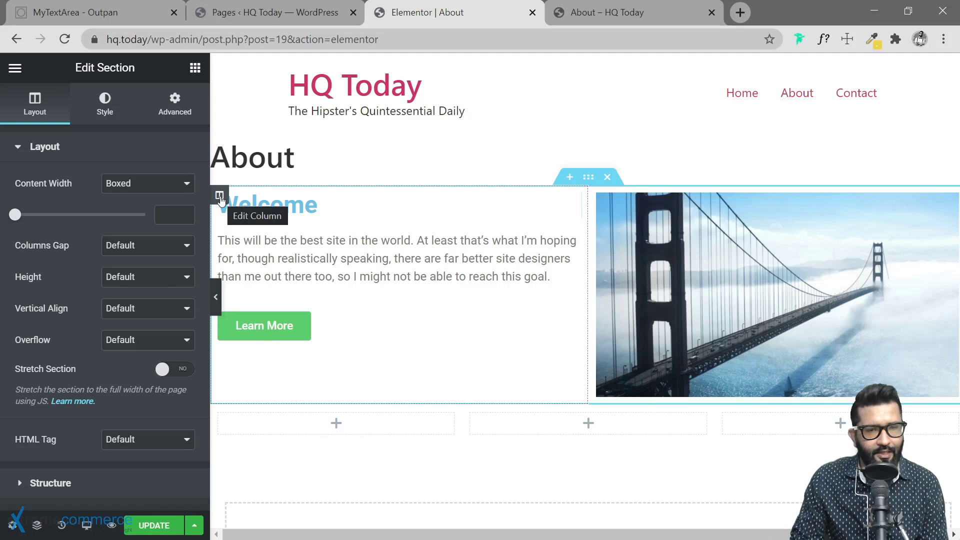
{"action": "left_click", "coordinate": [219, 196]}
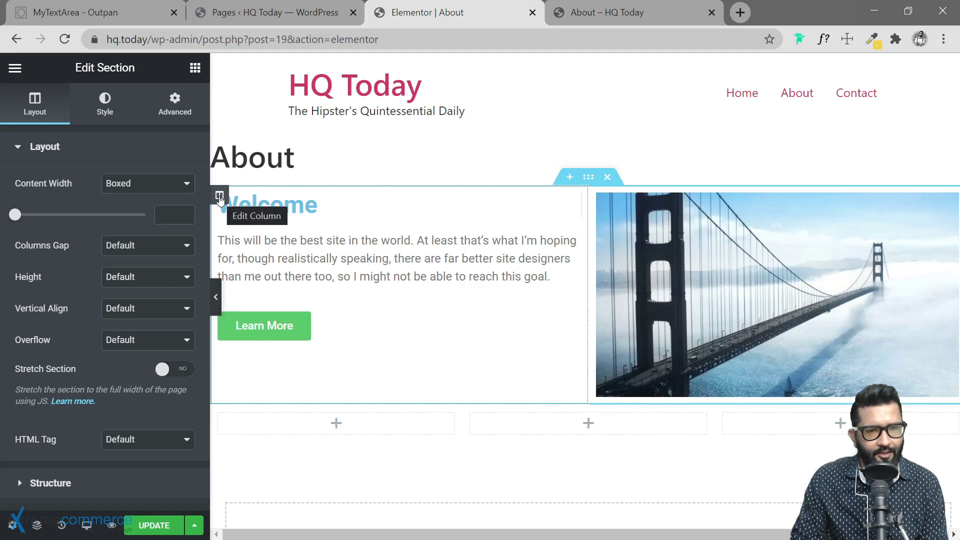
{"action": "left_click", "coordinate": [220, 196]}
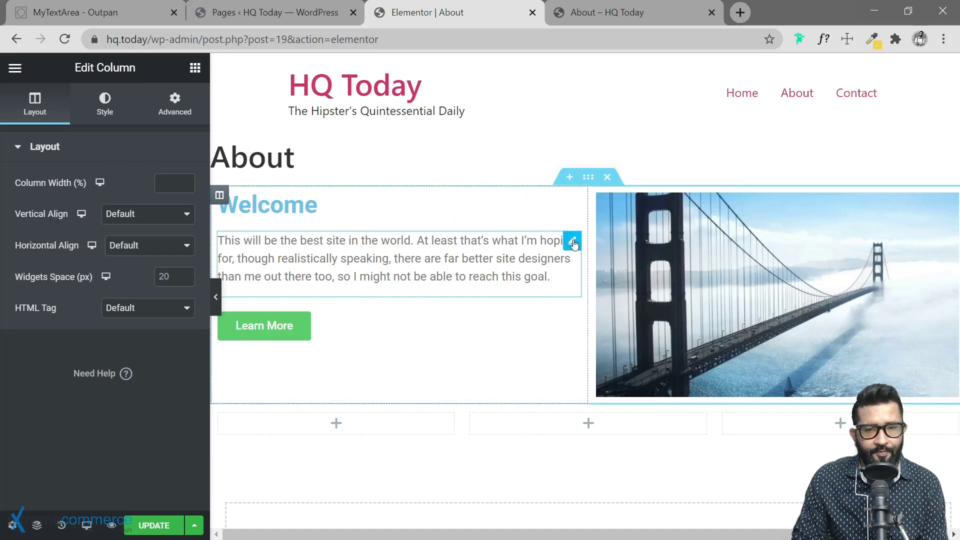
Step: Examine the Welcome heading's advanced, positioning, style and content settings
{"action": "left_click", "coordinate": [571, 200]}
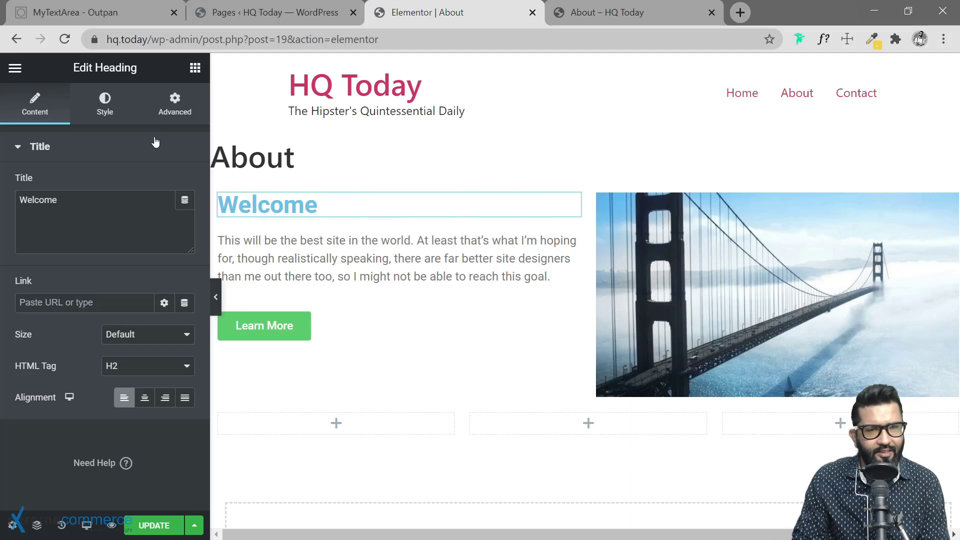
{"action": "left_click", "coordinate": [174, 108]}
{"action": "scroll", "coordinate": [111, 382], "scroll_direction": "down", "scroll_amount": 5}
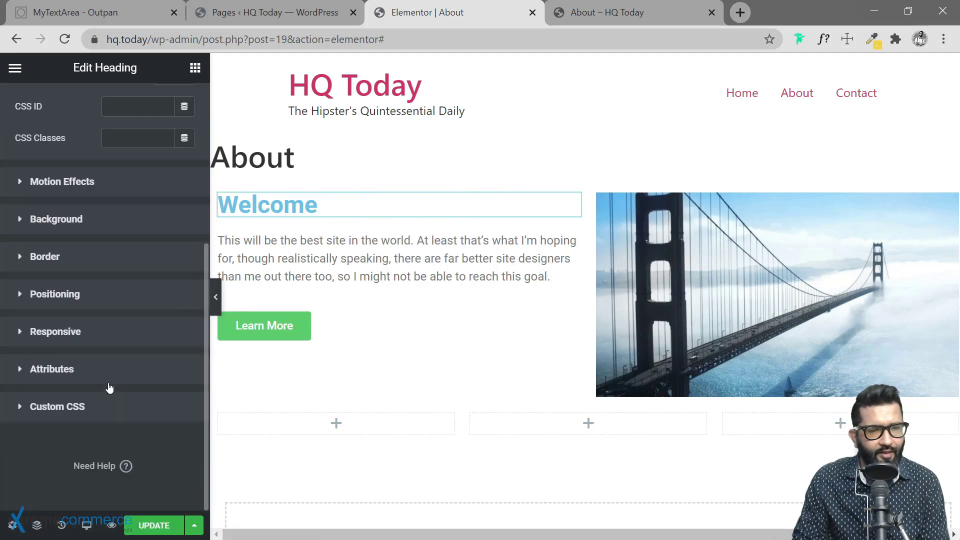
{"action": "left_click", "coordinate": [84, 295]}
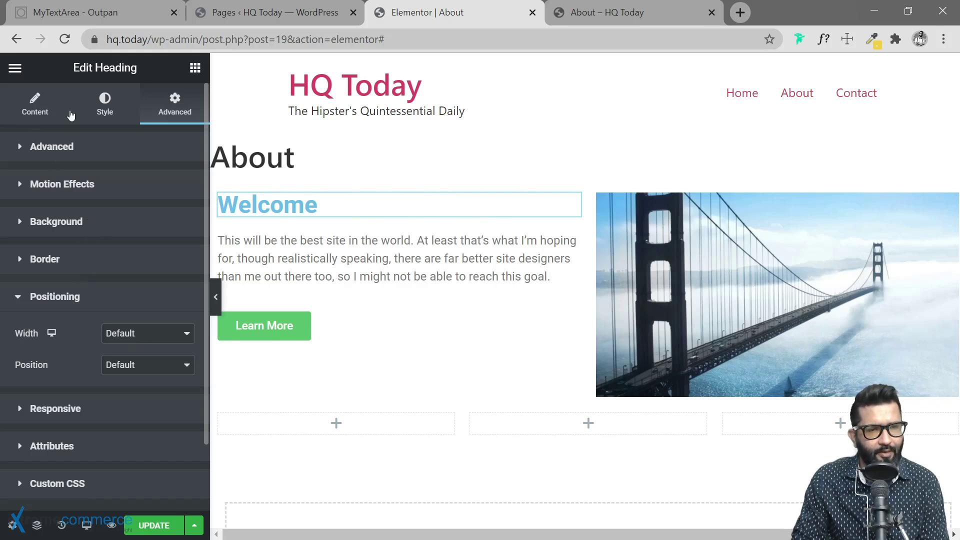
{"action": "left_click", "coordinate": [100, 115]}
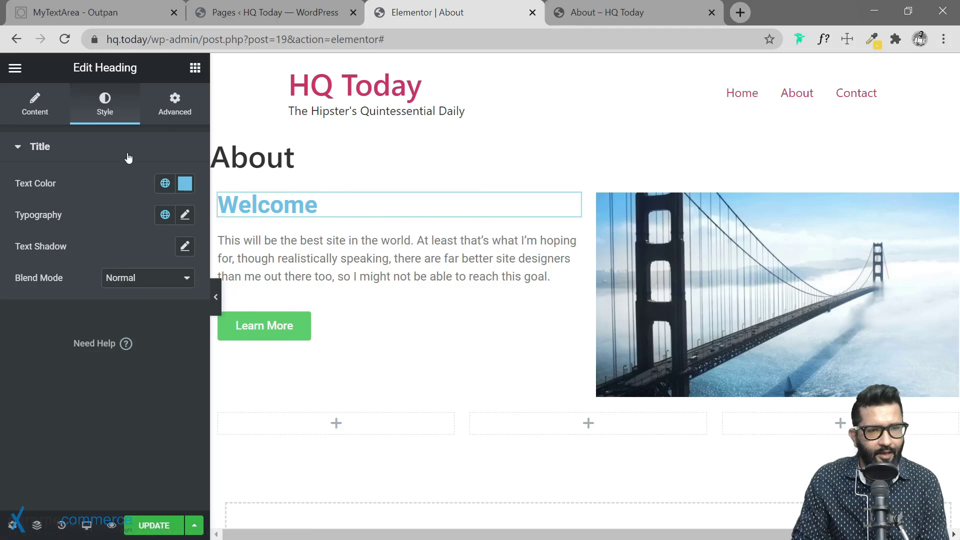
{"action": "left_click", "coordinate": [37, 99]}
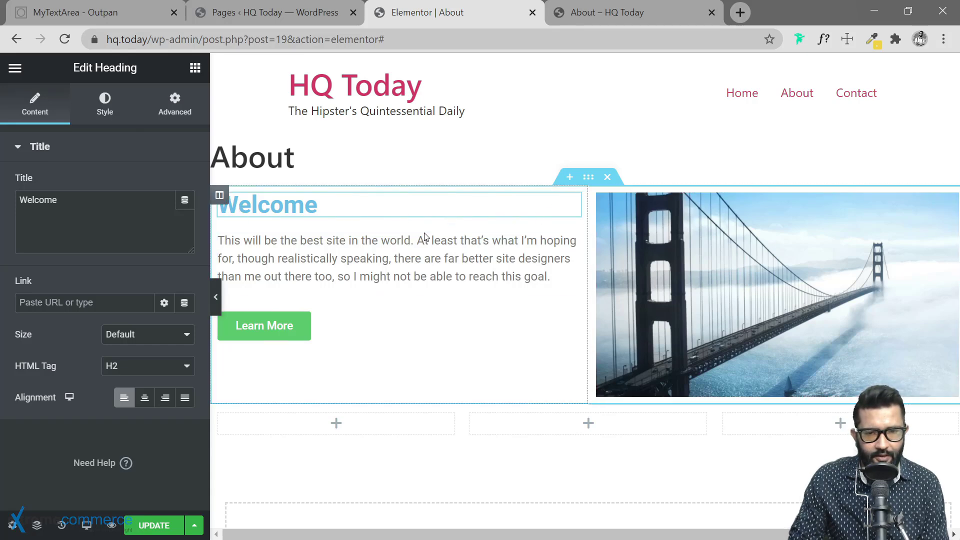
Step: Set the vertical alignment of the two-column Welcome section to Middle
{"action": "left_click", "coordinate": [588, 177]}
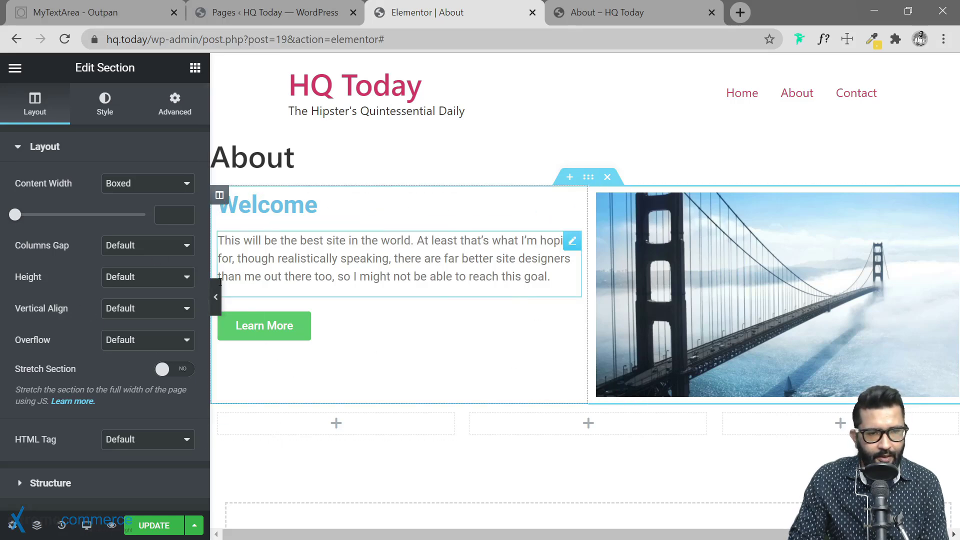
{"action": "left_click", "coordinate": [146, 311]}
{"action": "left_click", "coordinate": [151, 346]}
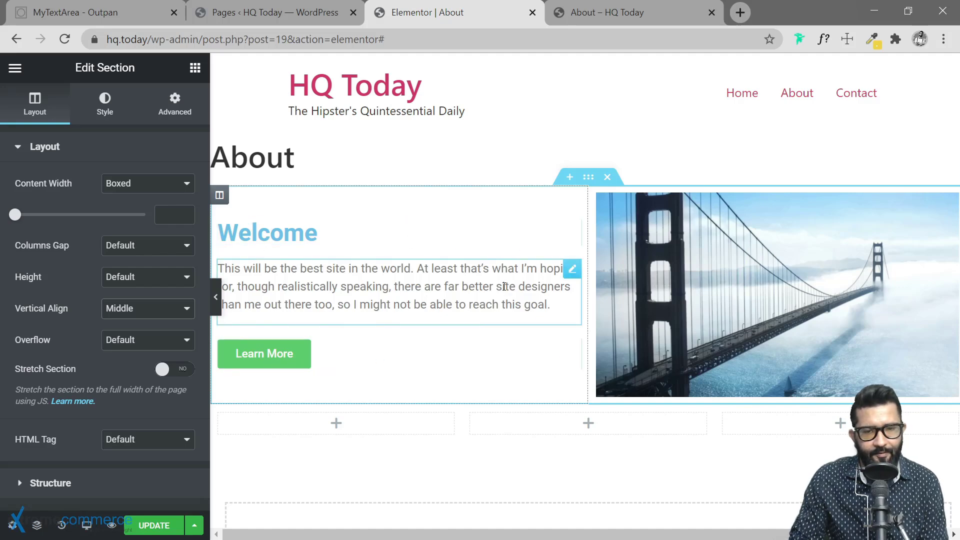
Step: Try the Bottom, Space Between, Space Around and Space Evenly vertical alignments on the section, and return it to Middle
{"action": "left_click", "coordinate": [145, 310]}
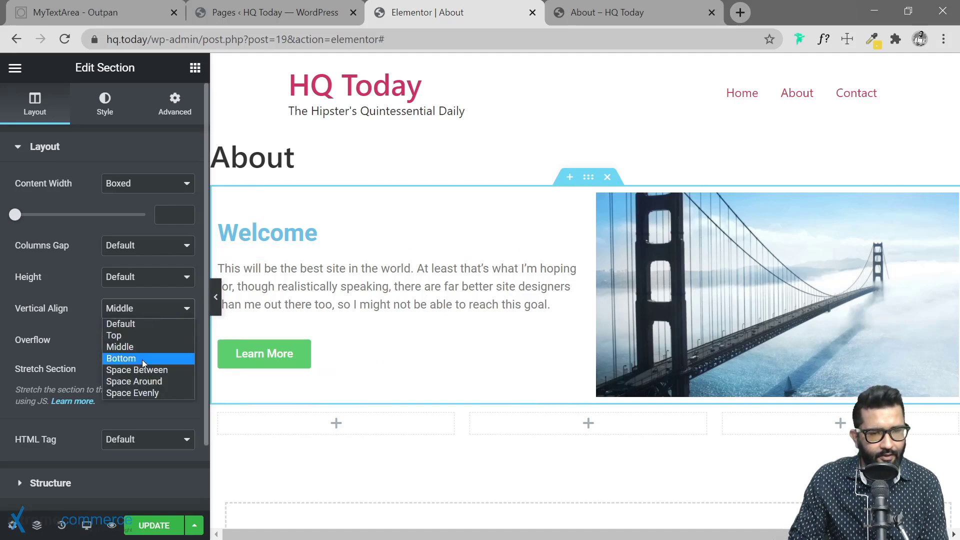
{"action": "left_click", "coordinate": [143, 360]}
{"action": "left_click", "coordinate": [147, 310]}
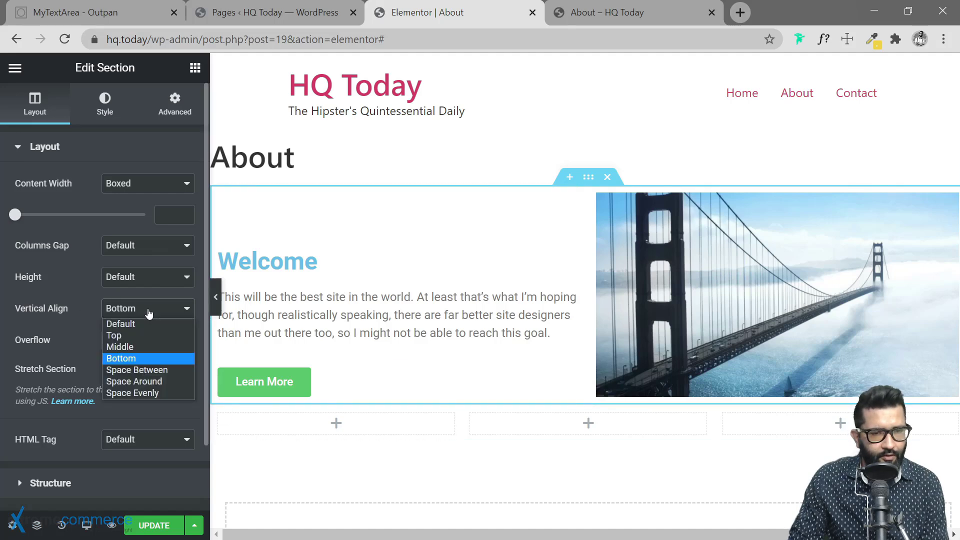
{"action": "left_click", "coordinate": [137, 370]}
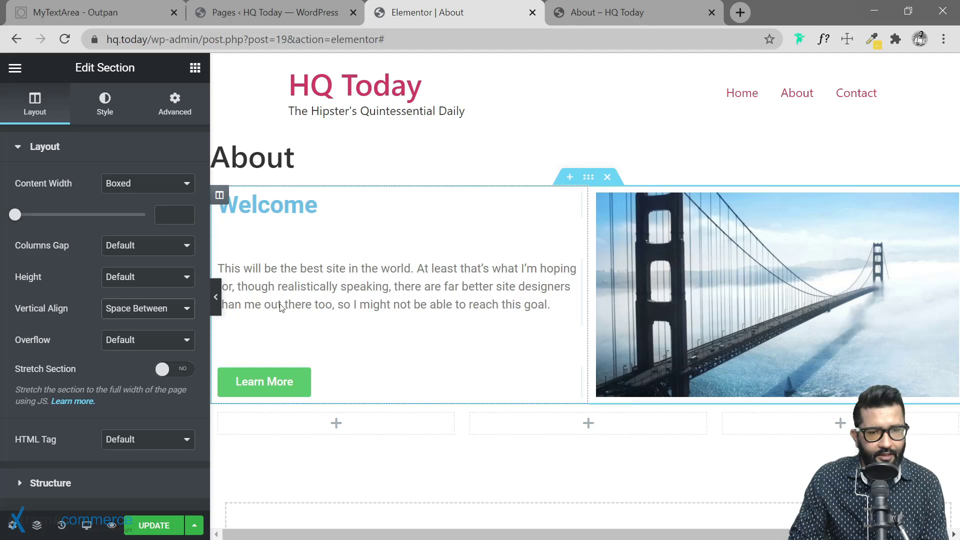
{"action": "left_click", "coordinate": [160, 310]}
{"action": "left_click", "coordinate": [160, 382]}
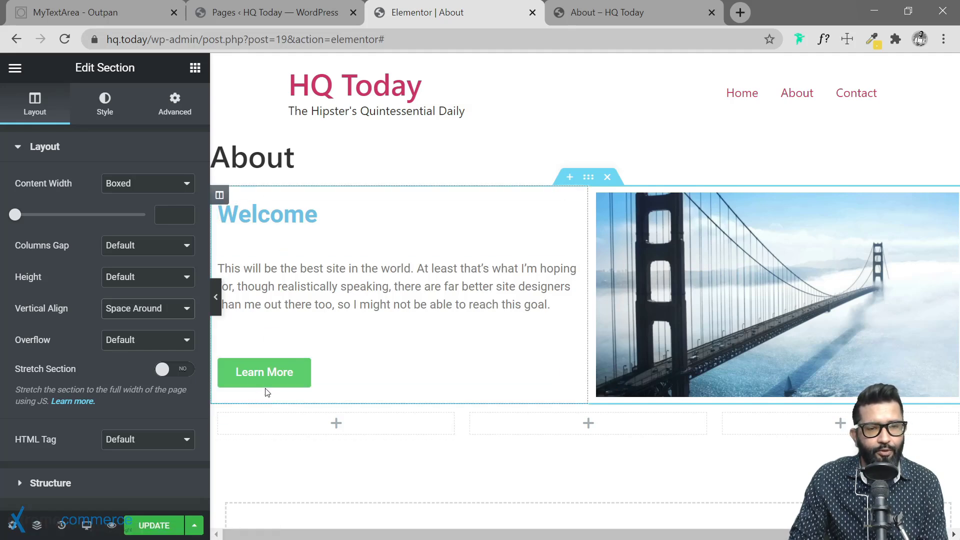
{"action": "left_click", "coordinate": [144, 311]}
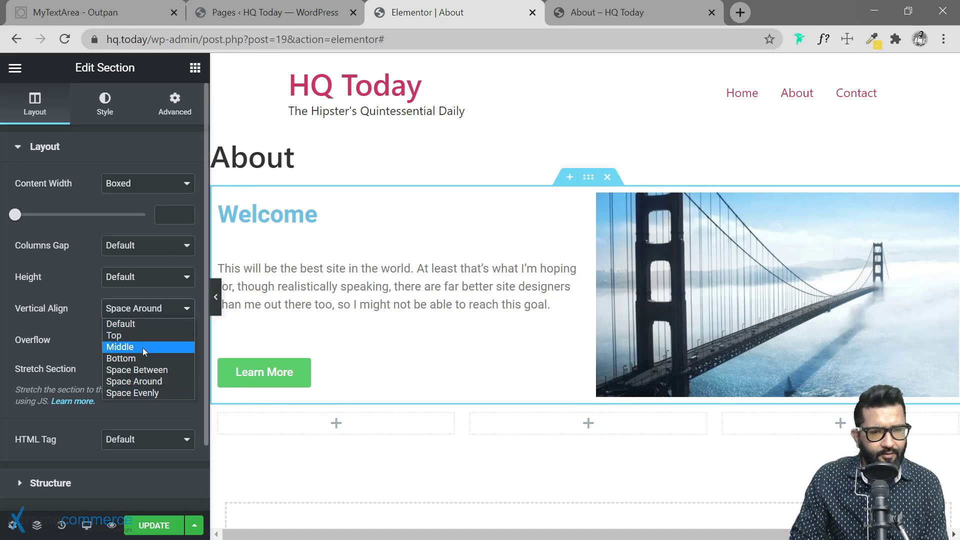
{"action": "left_click", "coordinate": [144, 392]}
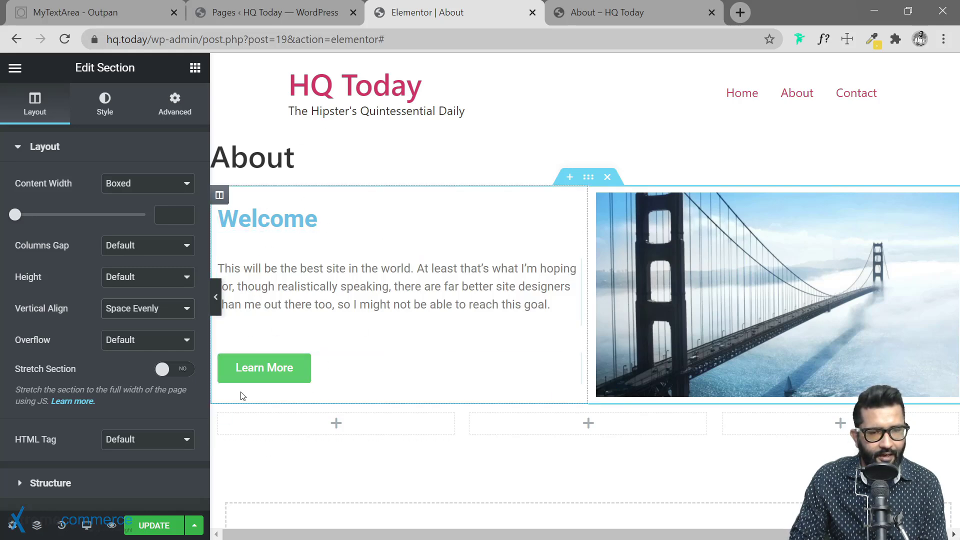
{"action": "left_click", "coordinate": [152, 315]}
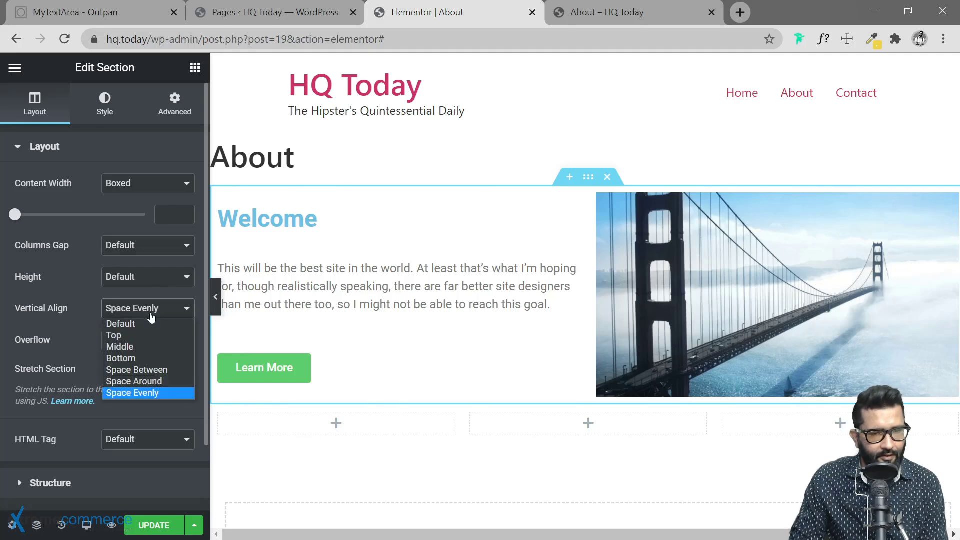
{"action": "left_click", "coordinate": [145, 346]}
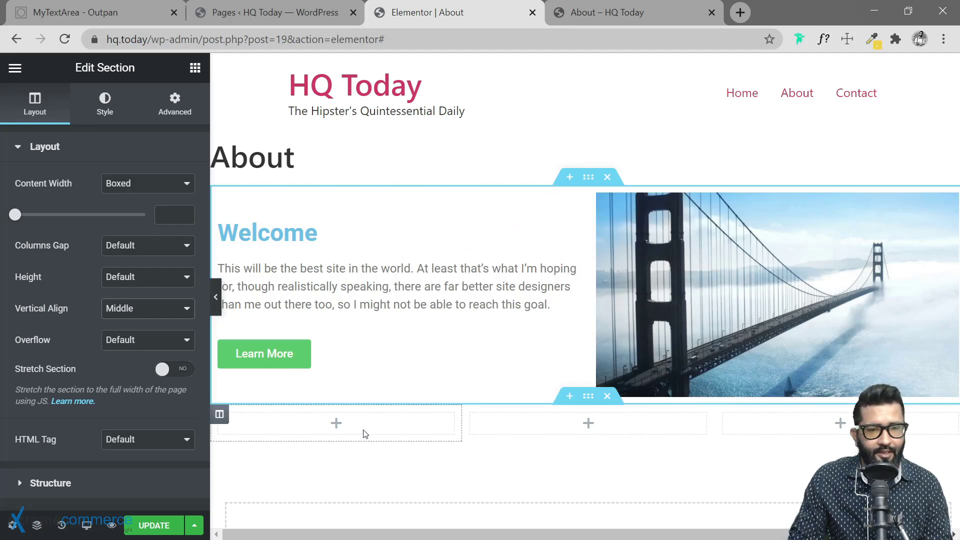
Step: Delete the empty three-column section and set the height of the Welcome section to Min Height
{"action": "left_click", "coordinate": [608, 397]}
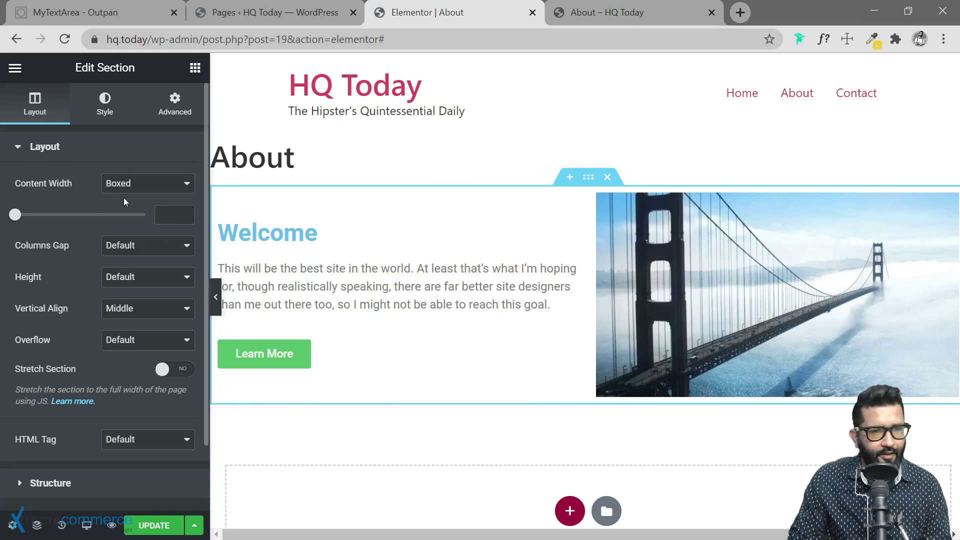
{"action": "left_click", "coordinate": [135, 279]}
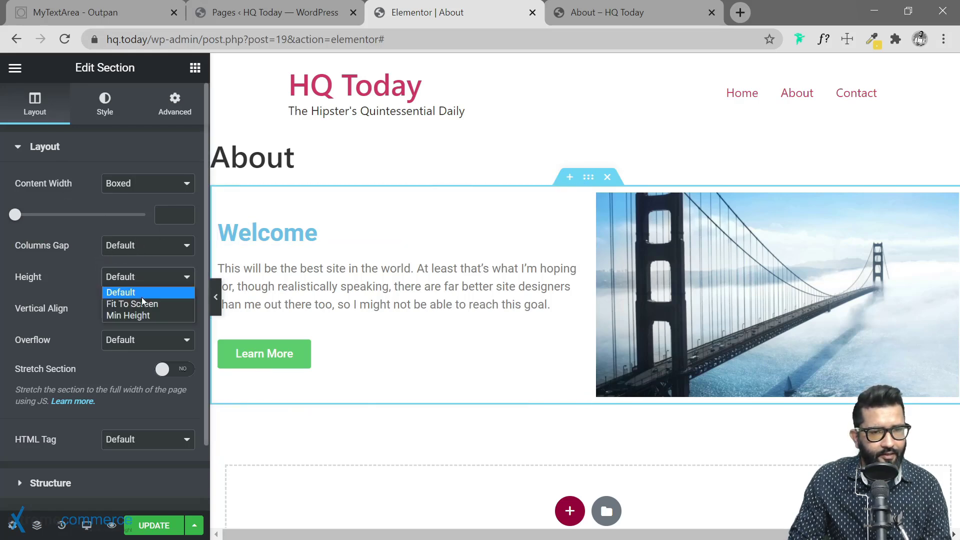
{"action": "left_click", "coordinate": [139, 316]}
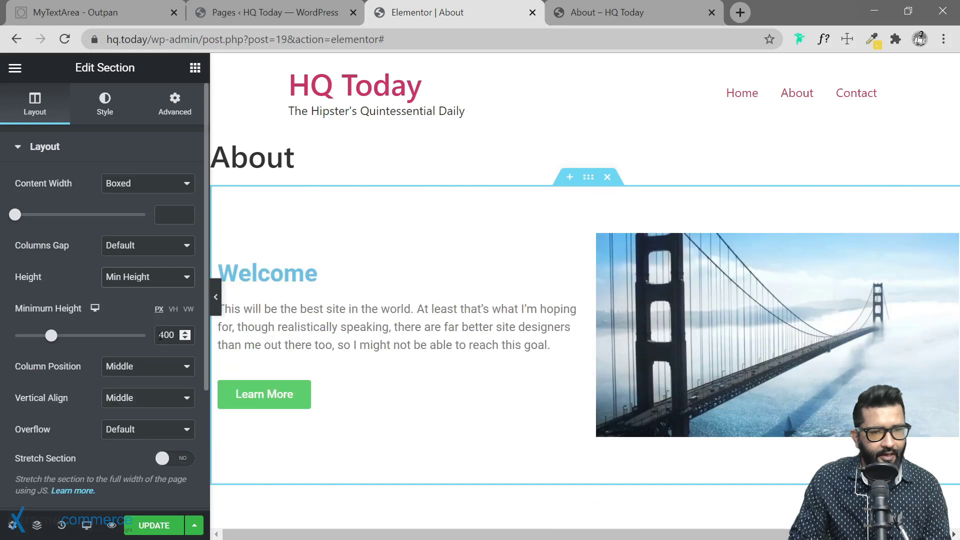
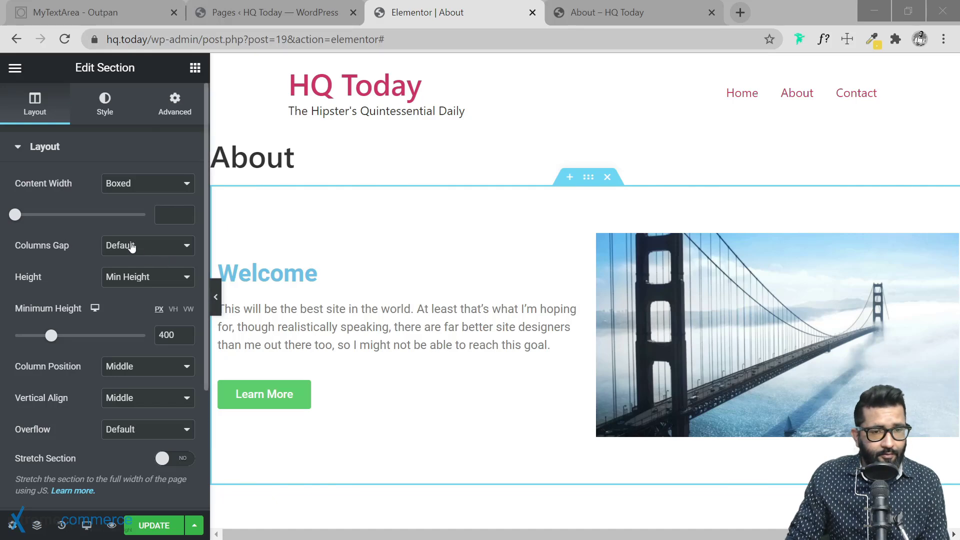
Step: Try the Top, Middle and Bottom column positions for the Welcome section, and set the column position to Stretch
{"action": "left_click", "coordinate": [155, 368]}
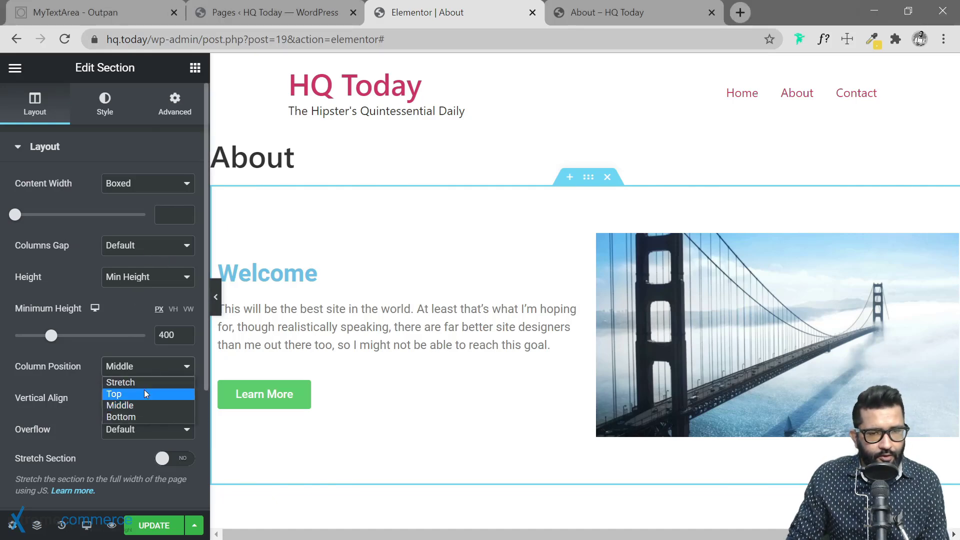
{"action": "left_click", "coordinate": [144, 393]}
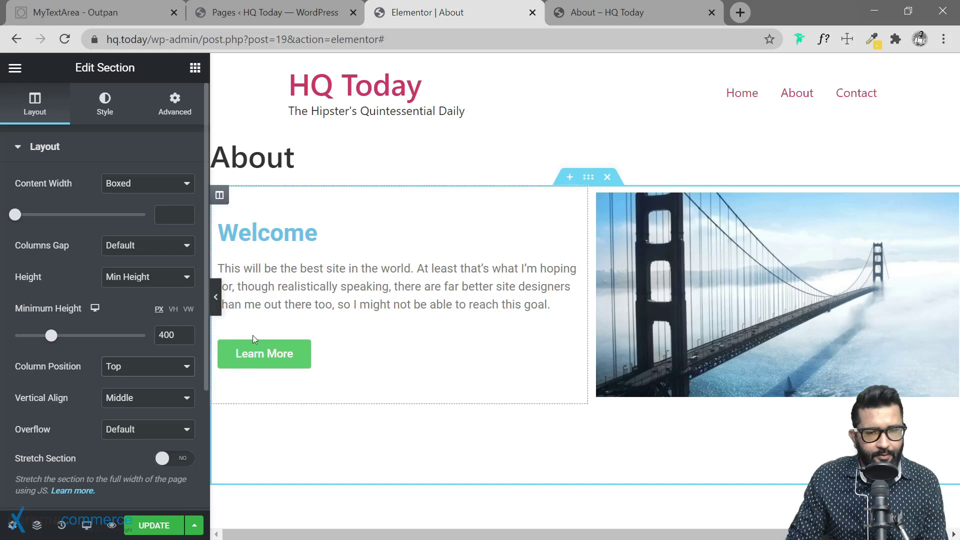
{"action": "left_click", "coordinate": [159, 369]}
{"action": "left_click", "coordinate": [147, 406]}
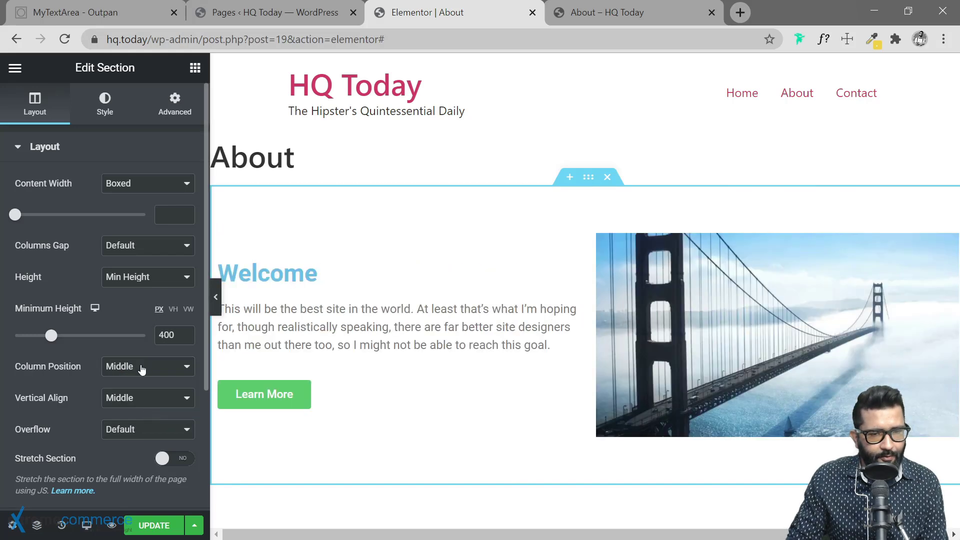
{"action": "left_click", "coordinate": [142, 369]}
{"action": "left_click", "coordinate": [138, 416]}
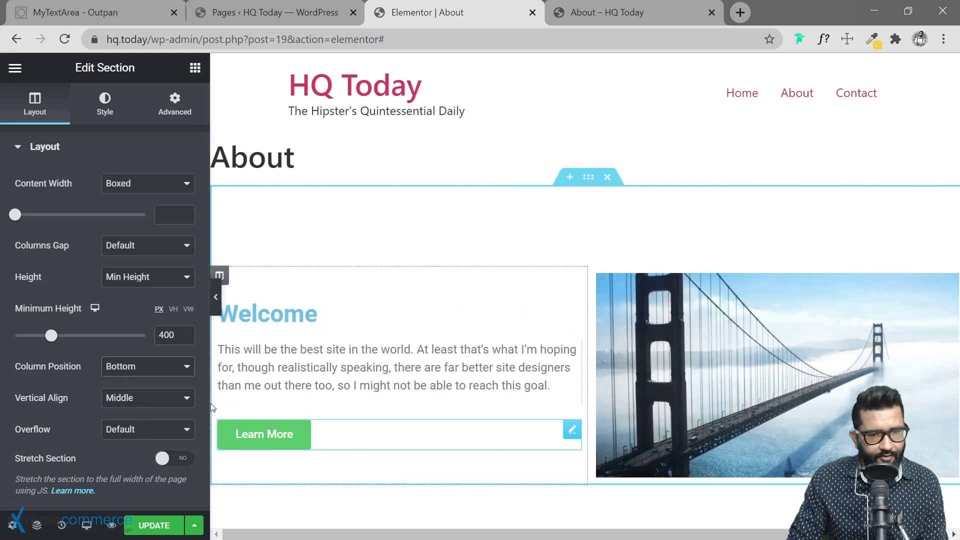
{"action": "left_click", "coordinate": [156, 369]}
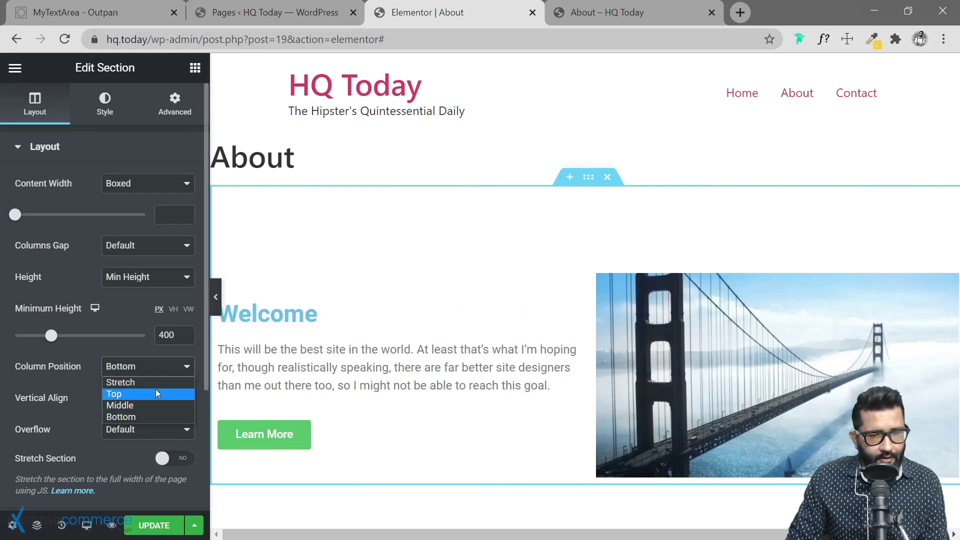
{"action": "left_click", "coordinate": [145, 382]}
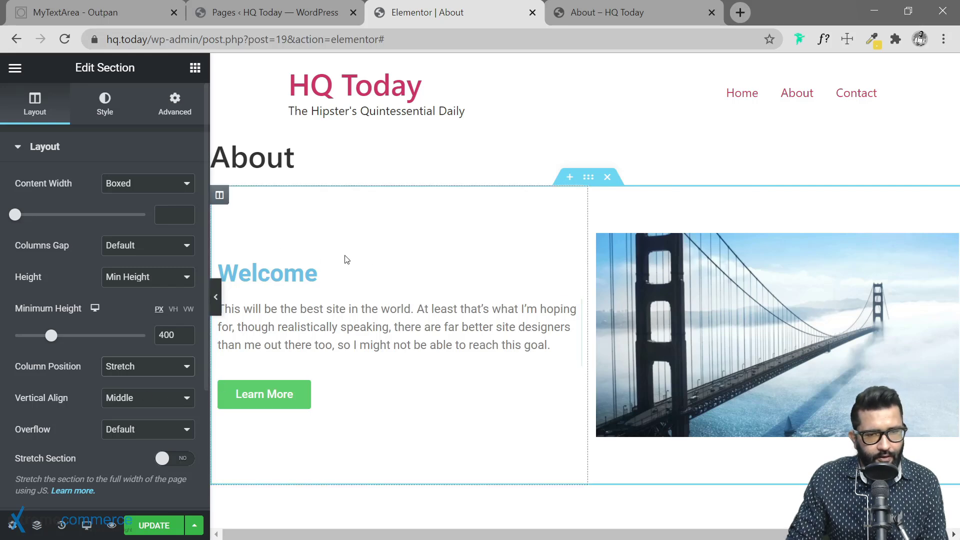
Step: Try the Default, Top, Middle and Bottom vertical alignments on the Welcome section with its columns stretched
{"action": "left_click", "coordinate": [152, 405]}
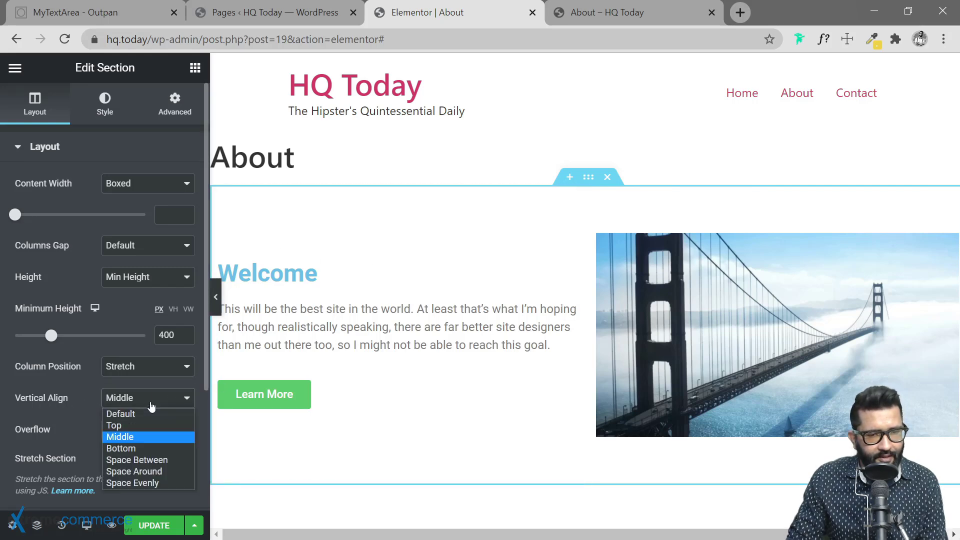
{"action": "left_click", "coordinate": [145, 413]}
{"action": "left_click", "coordinate": [150, 397]}
{"action": "left_click", "coordinate": [142, 425]}
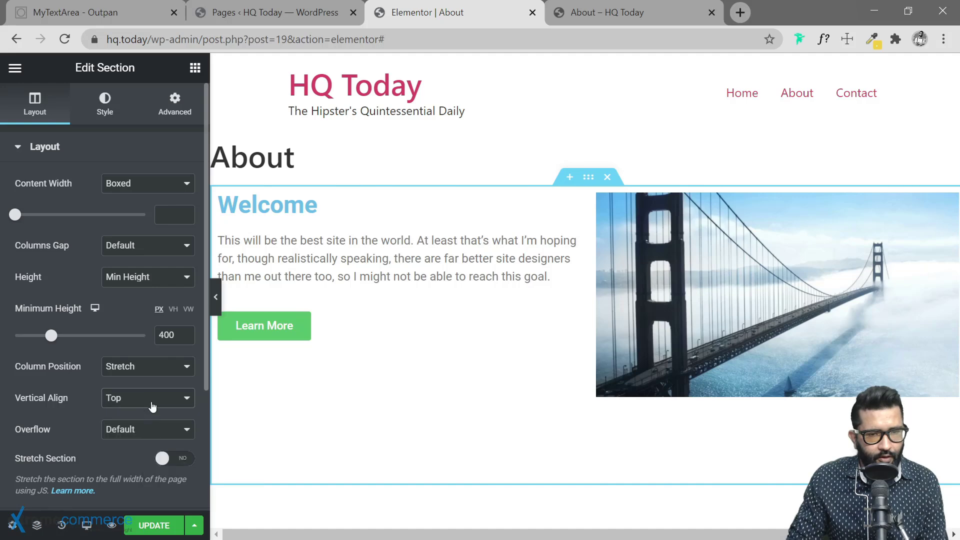
{"action": "left_click", "coordinate": [150, 402]}
{"action": "left_click", "coordinate": [145, 437]}
{"action": "left_click", "coordinate": [153, 404]}
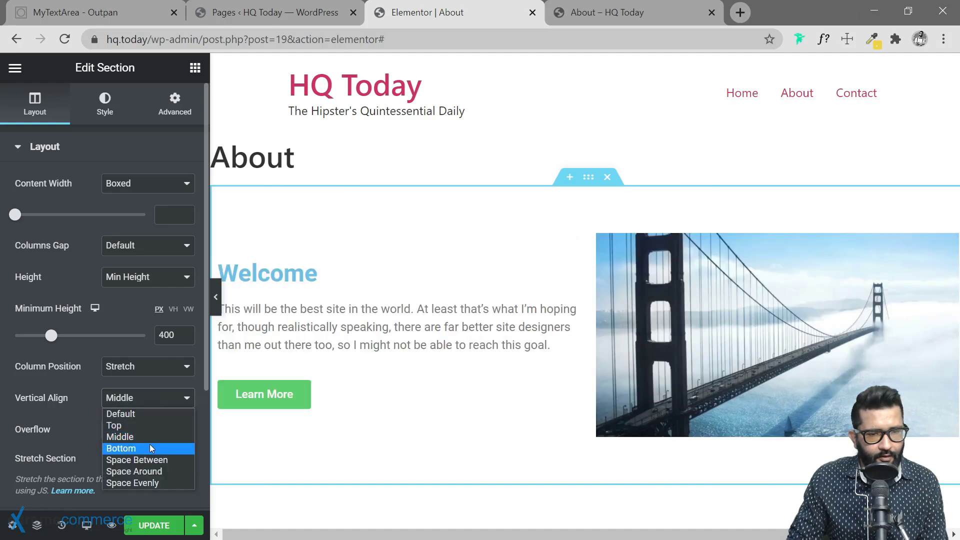
{"action": "left_click", "coordinate": [149, 444]}
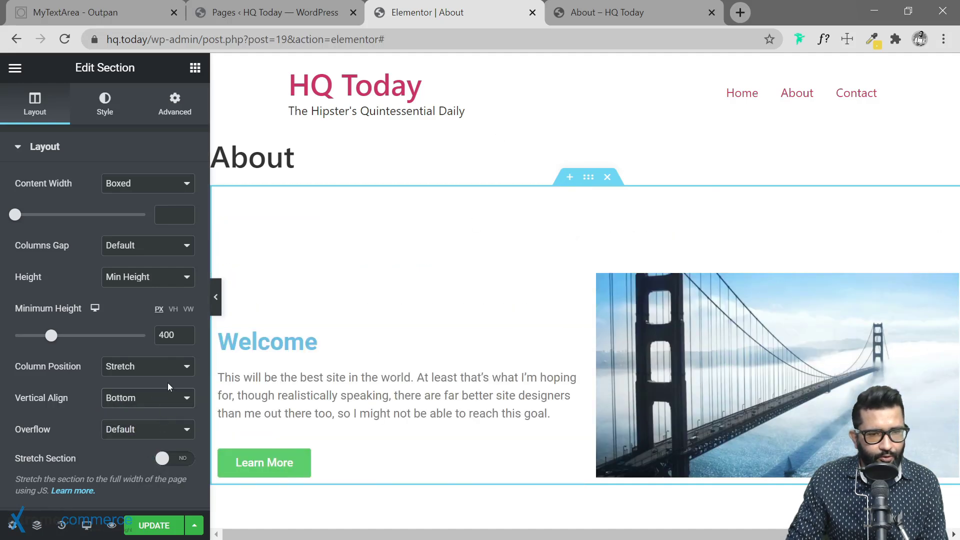
Step: Compare the section's Middle column position with Stretch, leaving the column position on Stretch
{"action": "left_click", "coordinate": [160, 368]}
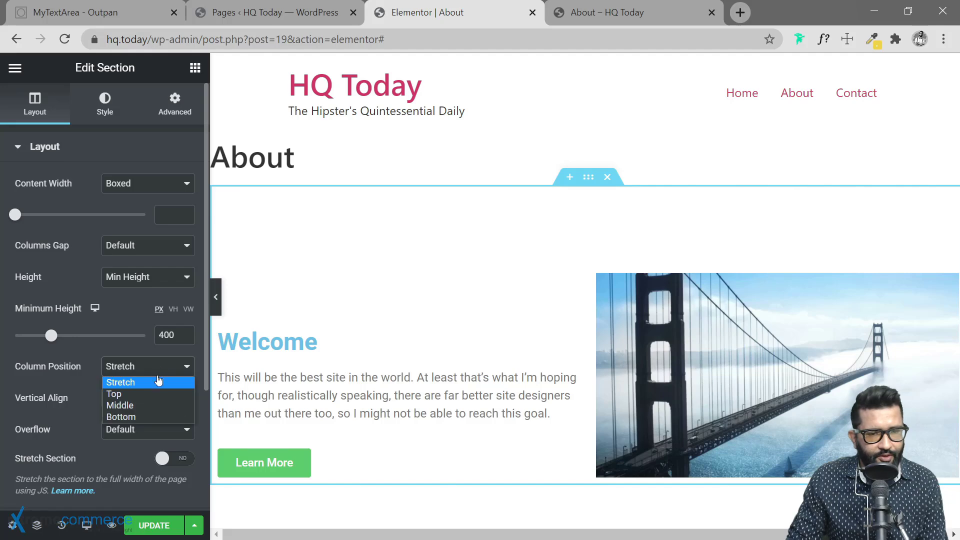
{"action": "left_click", "coordinate": [152, 404]}
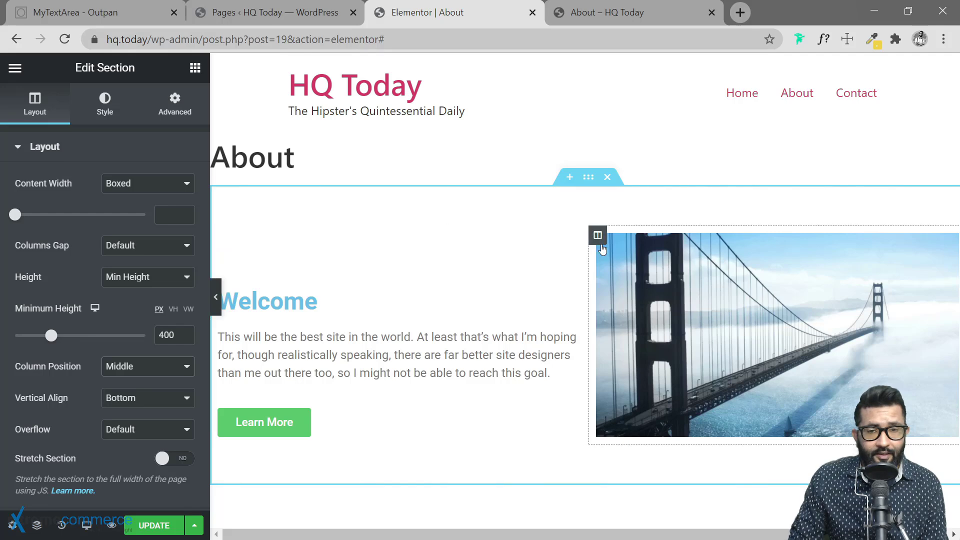
{"action": "left_click", "coordinate": [160, 370]}
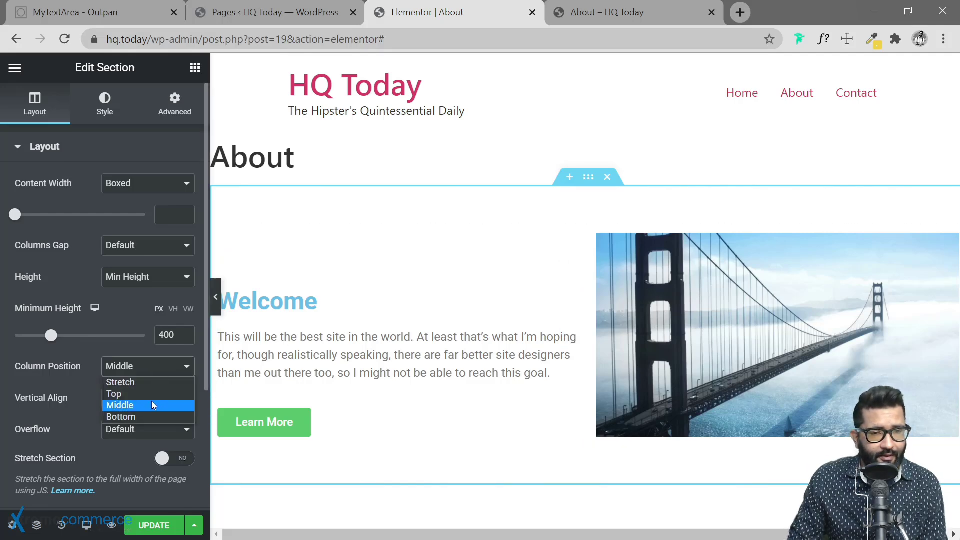
{"action": "left_click", "coordinate": [147, 385]}
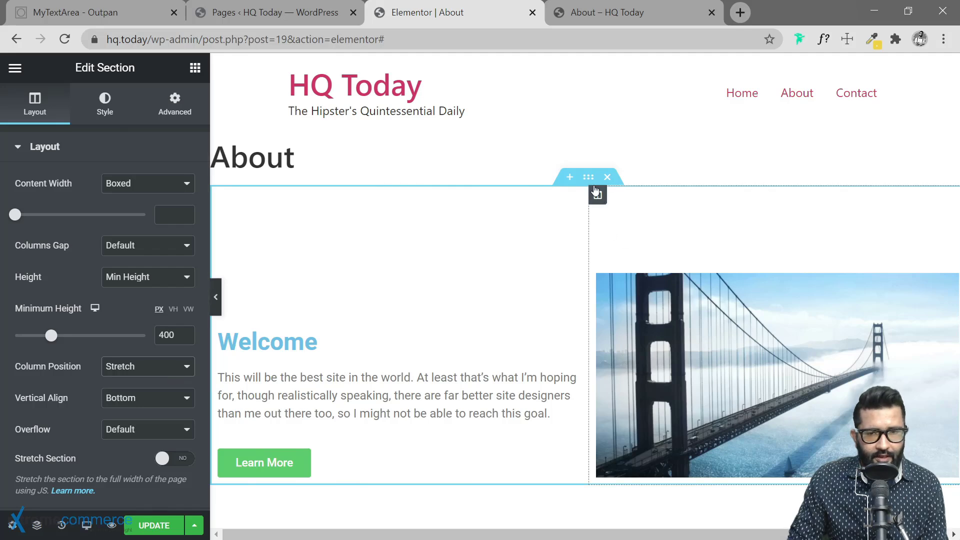
Step: Reset the Welcome section's vertical alignment to Default
{"action": "left_click", "coordinate": [122, 396]}
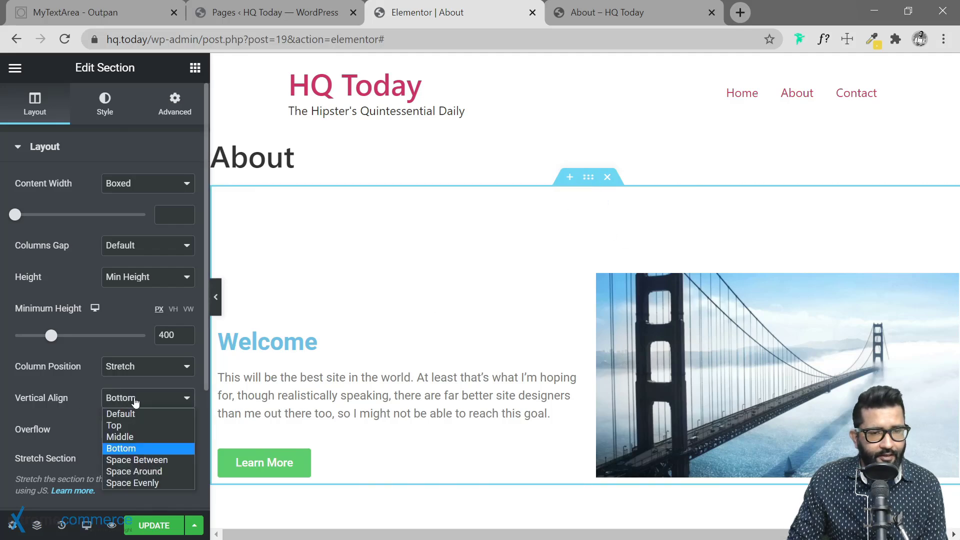
{"action": "left_click", "coordinate": [144, 411]}
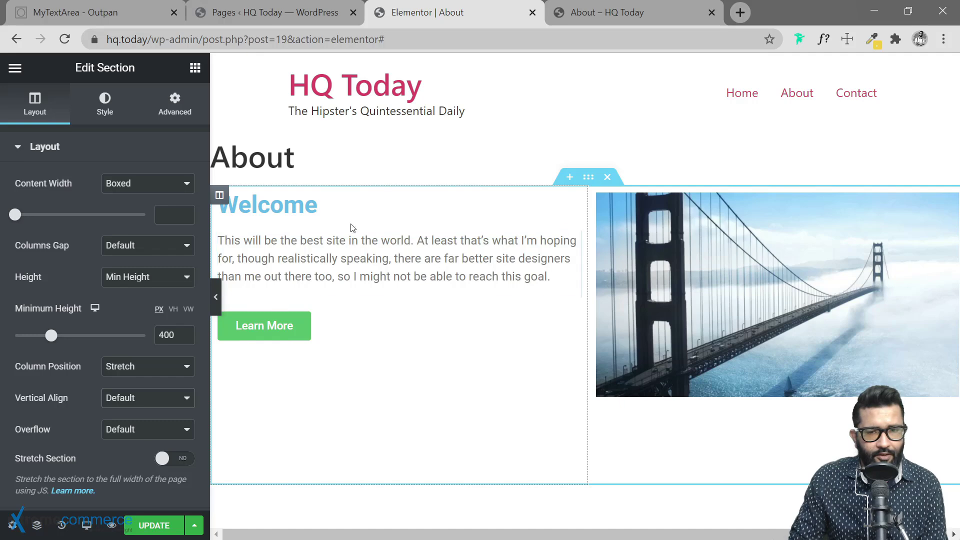
Step: Set the vertical alignment of the column holding the Welcome heading to Top
{"action": "left_click", "coordinate": [220, 196]}
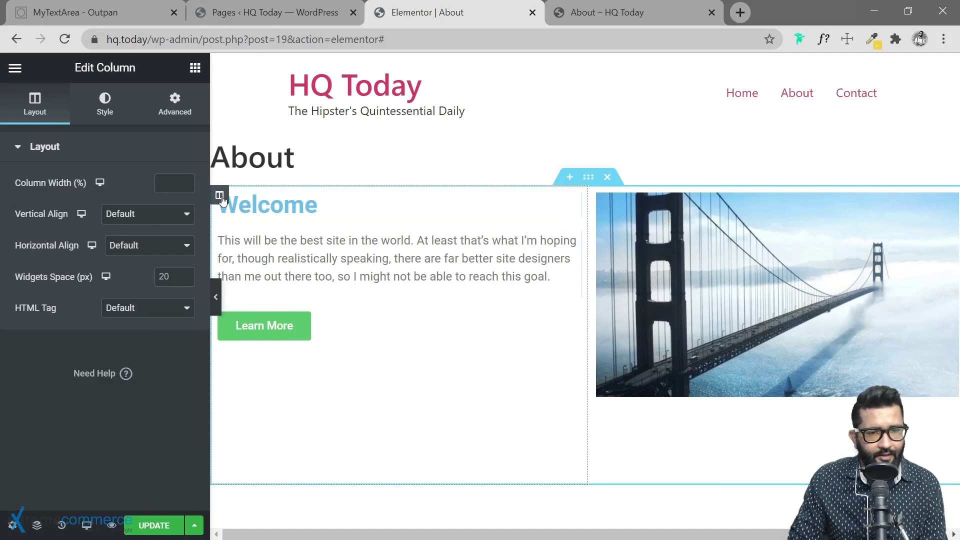
{"action": "left_click", "coordinate": [139, 220]}
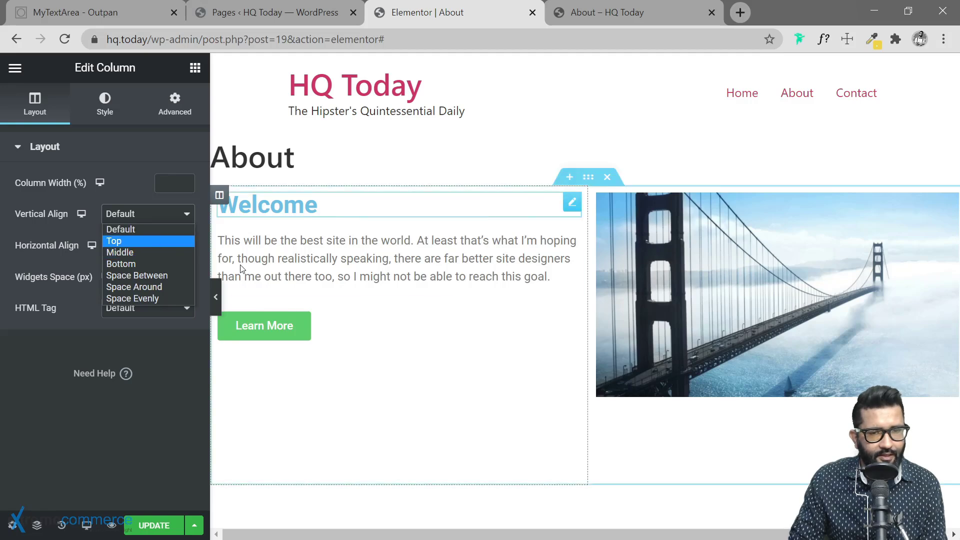
{"action": "left_click", "coordinate": [131, 244]}
Step: Set the vertical alignment of the bridge image's column to Middle and reopen the settings of the whole section
{"action": "left_click", "coordinate": [597, 195]}
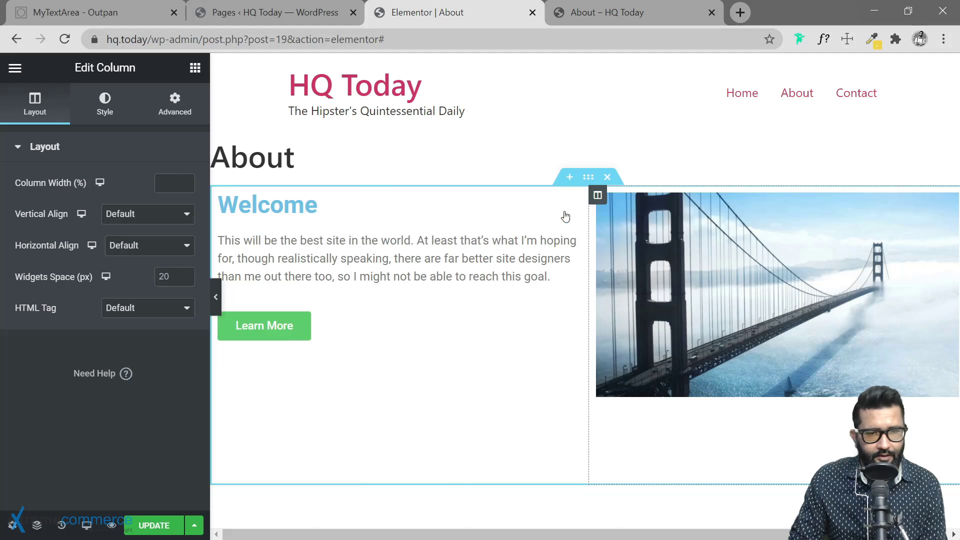
{"action": "left_click", "coordinate": [134, 220]}
{"action": "left_click", "coordinate": [136, 251]}
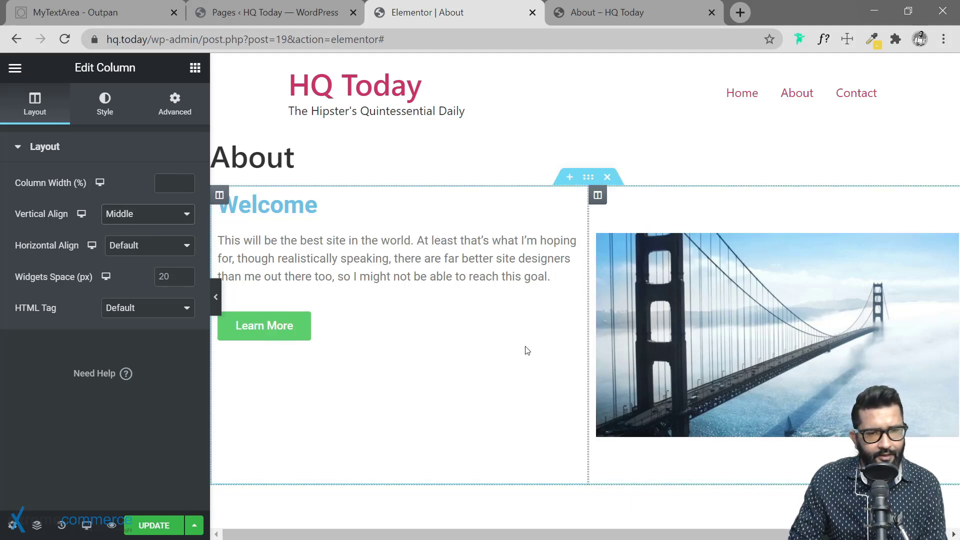
{"action": "left_click", "coordinate": [588, 184]}
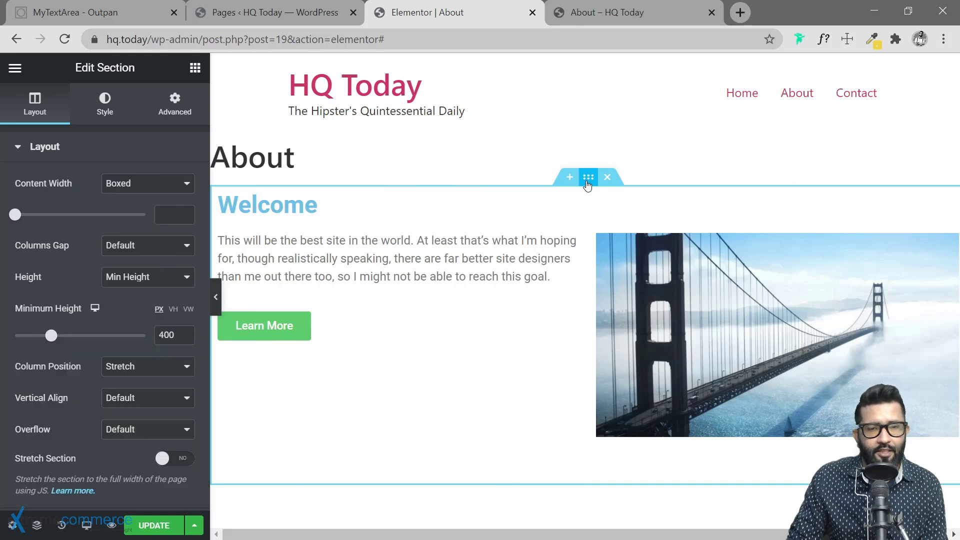
Step: Look through the Welcome section's style settings, including its typography options
{"action": "left_click", "coordinate": [105, 112]}
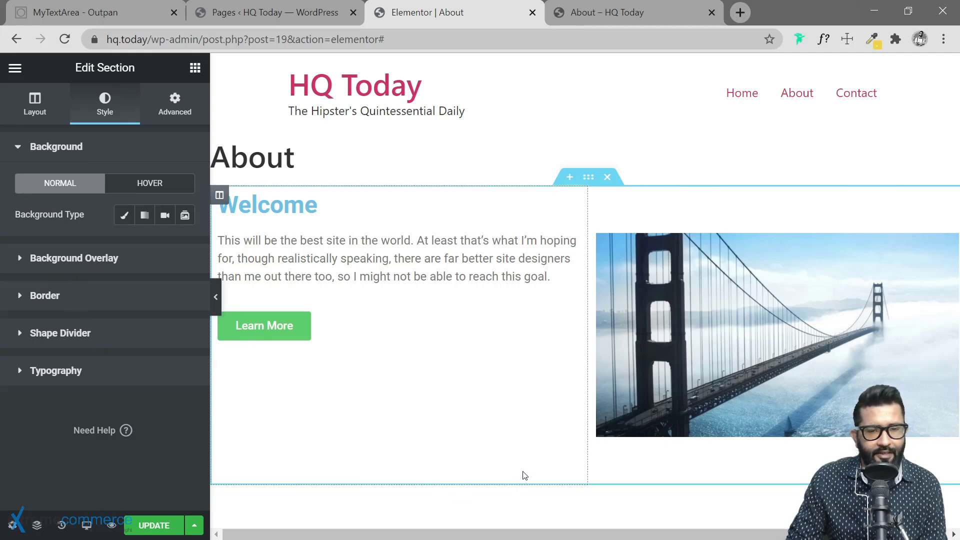
{"action": "scroll", "coordinate": [524, 476], "scroll_direction": "down", "scroll_amount": 2}
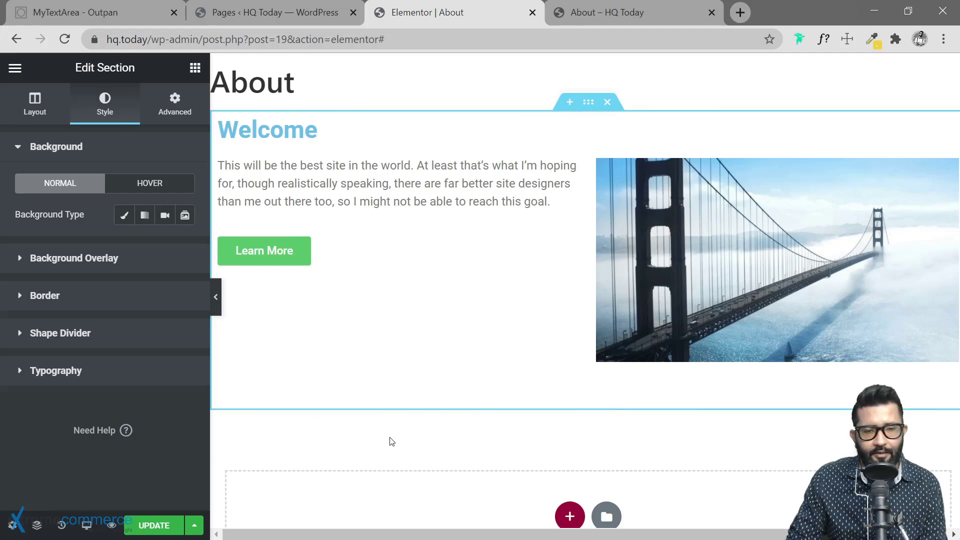
{"action": "scroll", "coordinate": [525, 411], "scroll_direction": "up", "scroll_amount": 2}
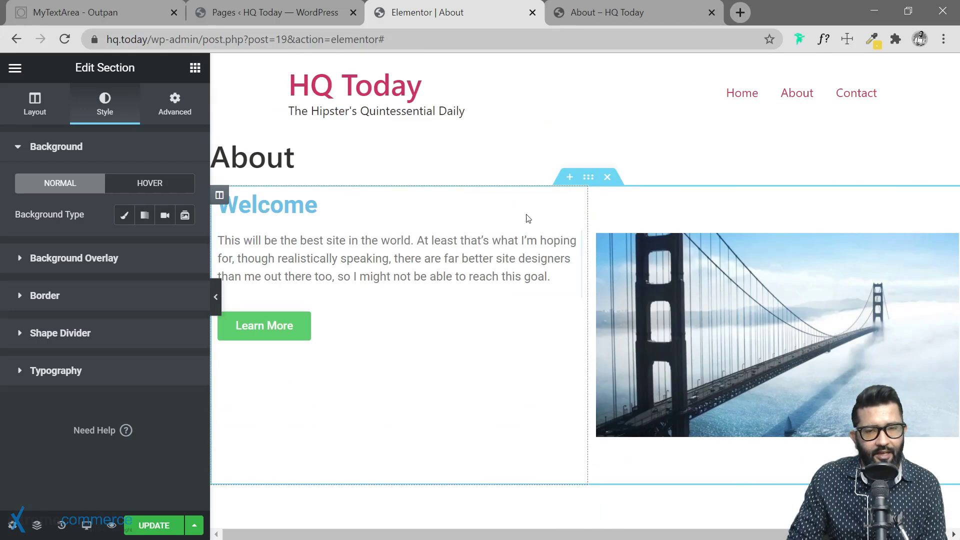
{"action": "left_click", "coordinate": [111, 376]}
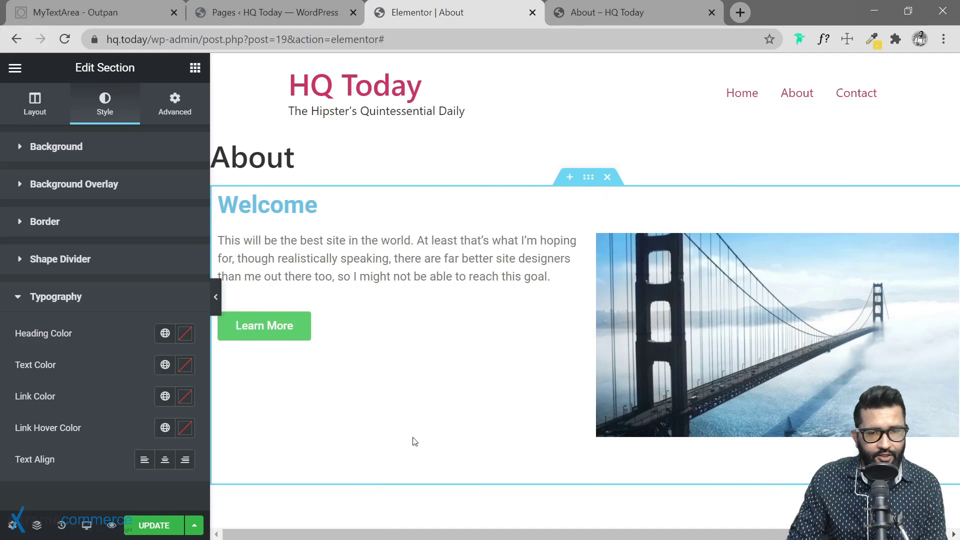
{"action": "left_click", "coordinate": [106, 300]}
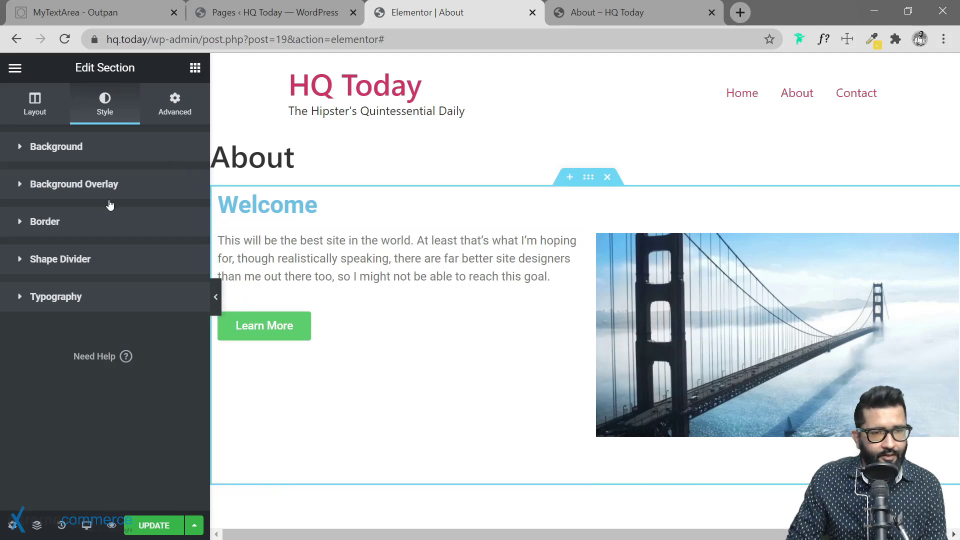
Step: Give the Welcome section a Classic background in the pale pink colour #FFE5F5
{"action": "left_click", "coordinate": [60, 146]}
{"action": "left_click", "coordinate": [124, 218]}
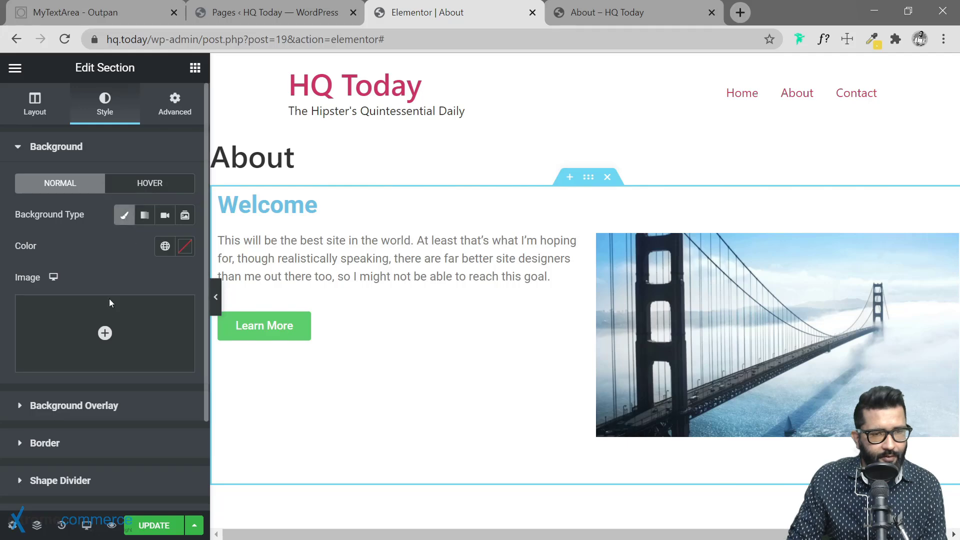
{"action": "left_click", "coordinate": [166, 247]}
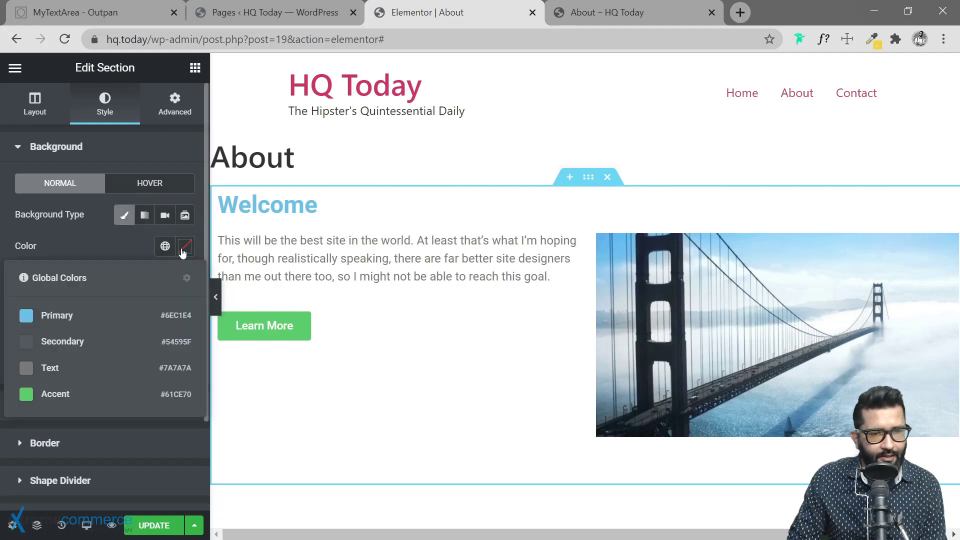
{"action": "left_click", "coordinate": [184, 249]}
{"action": "left_click_drag", "start_coordinate": [214, 424], "coordinate": [158, 372]}
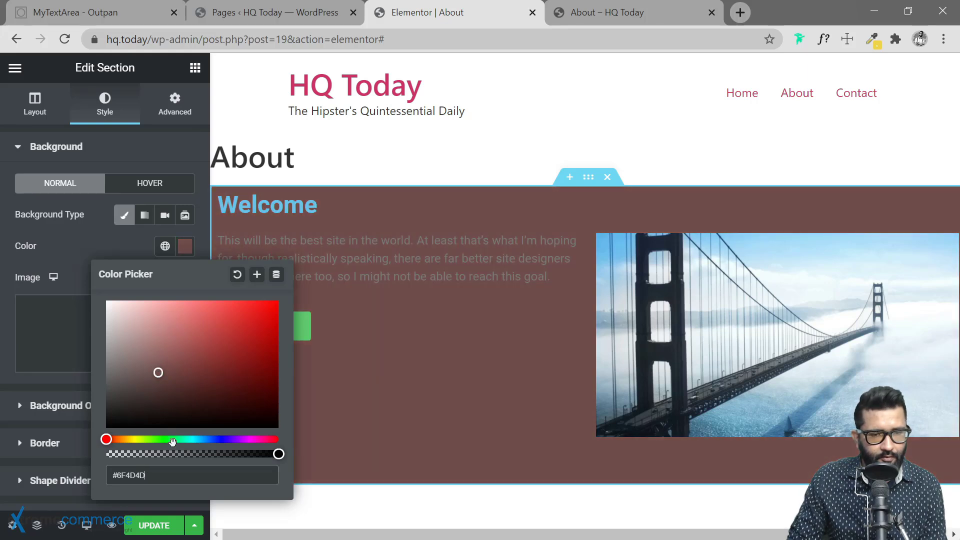
{"action": "left_click_drag", "start_coordinate": [171, 439], "coordinate": [212, 439]}
{"action": "left_click_drag", "start_coordinate": [208, 439], "coordinate": [193, 439]}
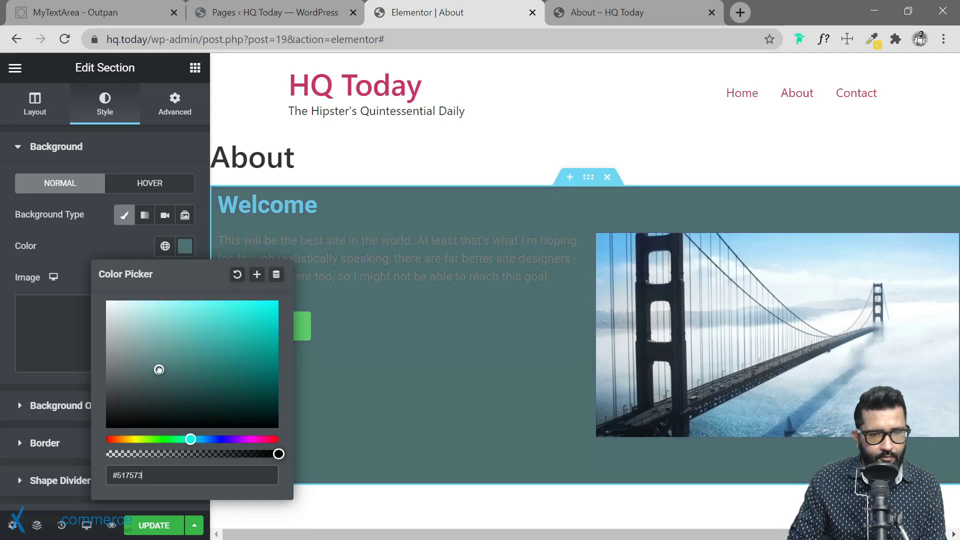
{"action": "left_click_drag", "start_coordinate": [159, 369], "coordinate": [160, 318]}
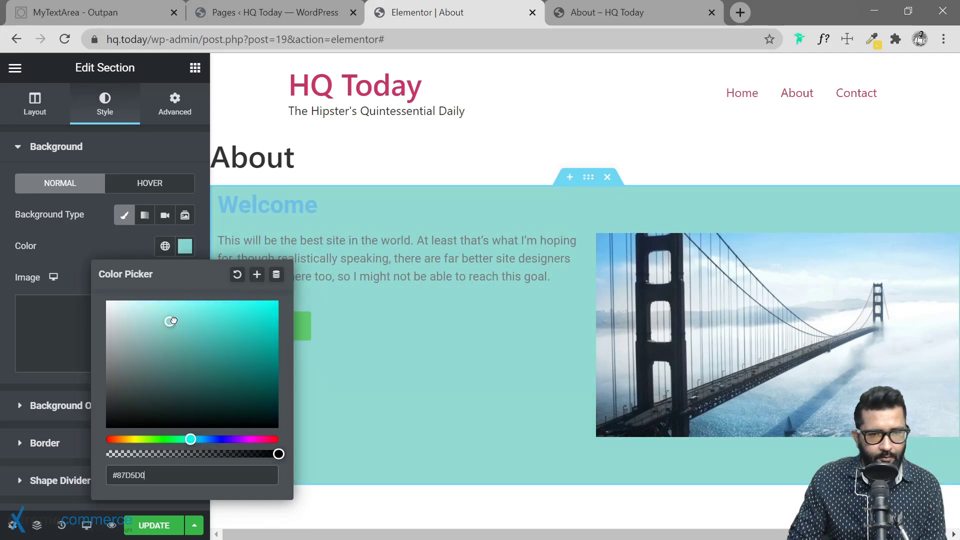
{"action": "left_click", "coordinate": [260, 439]}
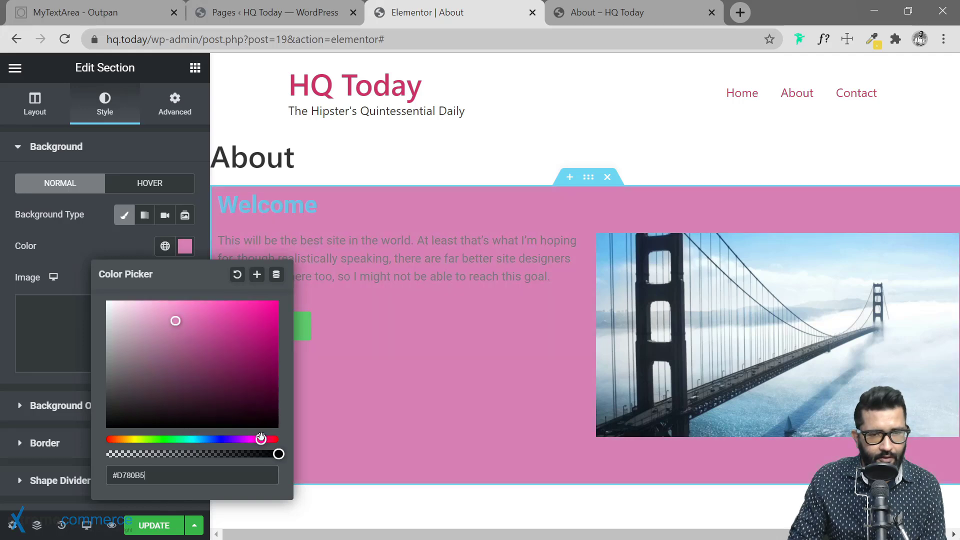
{"action": "left_click_drag", "start_coordinate": [168, 317], "coordinate": [124, 294]}
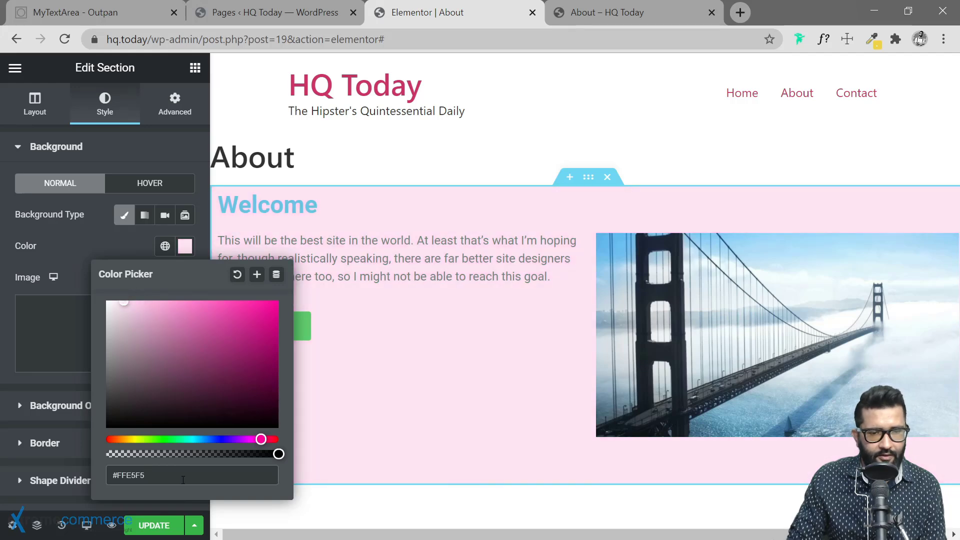
{"action": "left_click", "coordinate": [185, 245]}
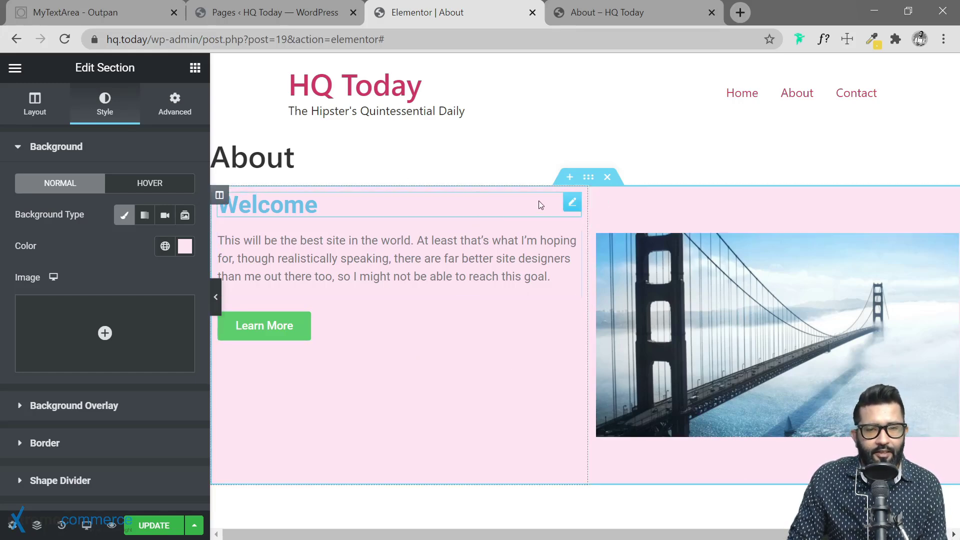
Step: Try a gradient background on the section, comparing the Radial and Linear types, and return to the Classic background
{"action": "left_click", "coordinate": [144, 215]}
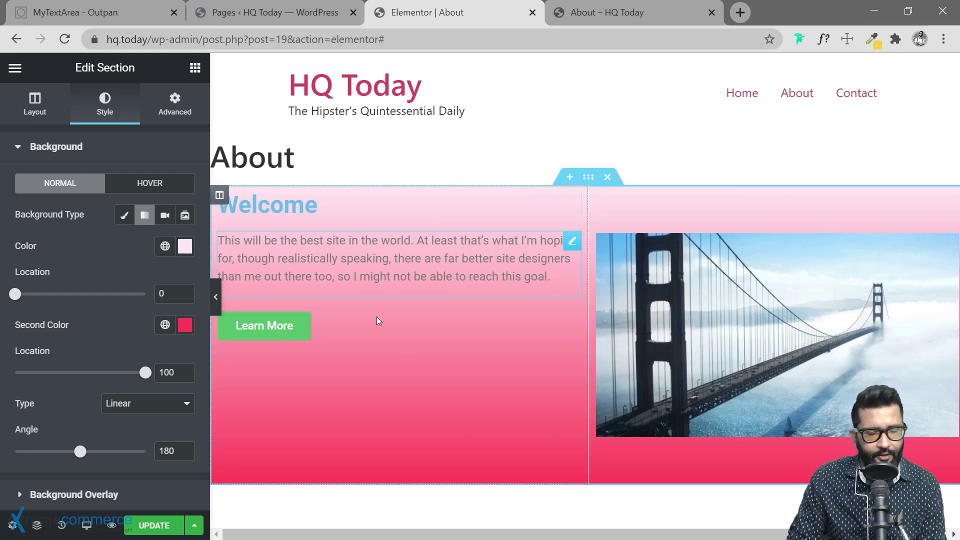
{"action": "left_click", "coordinate": [159, 404]}
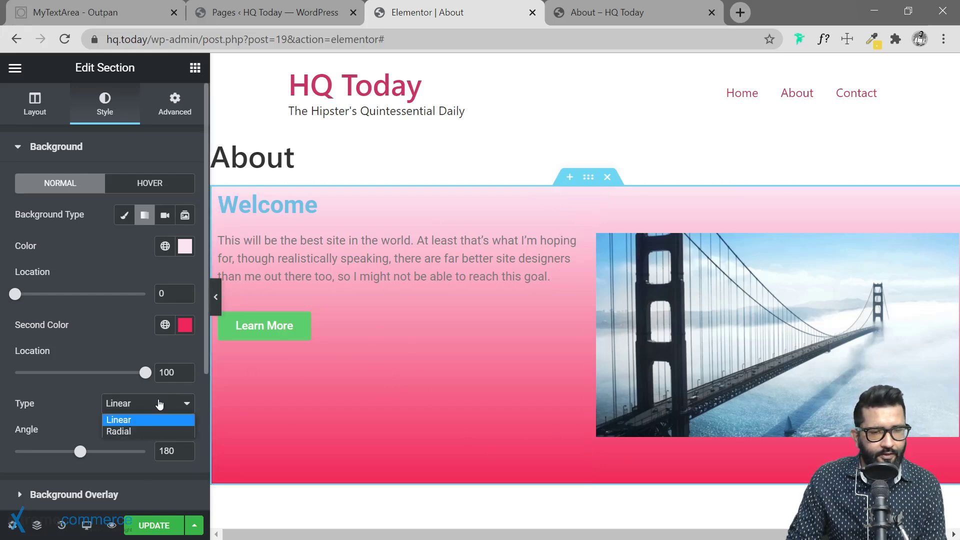
{"action": "left_click", "coordinate": [145, 431]}
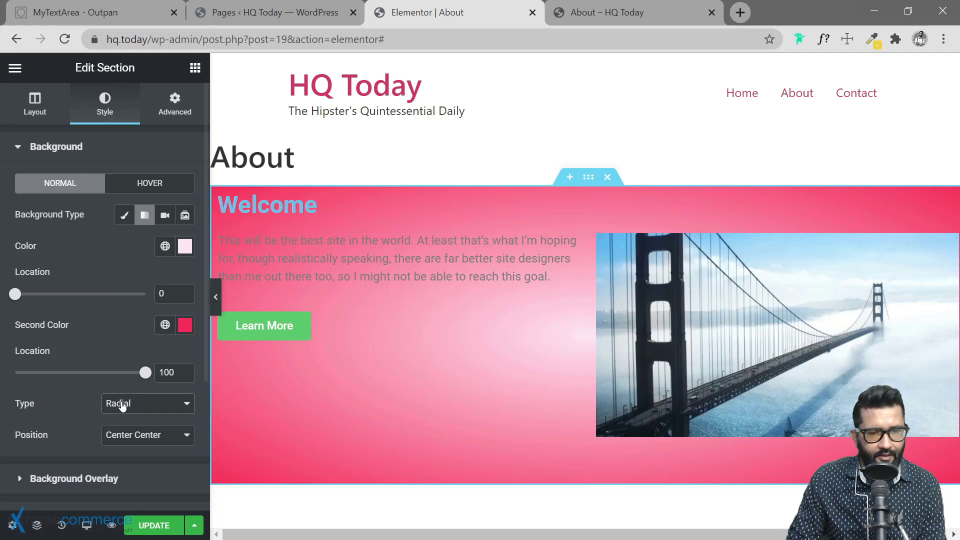
{"action": "left_click", "coordinate": [144, 406]}
{"action": "left_click", "coordinate": [134, 420]}
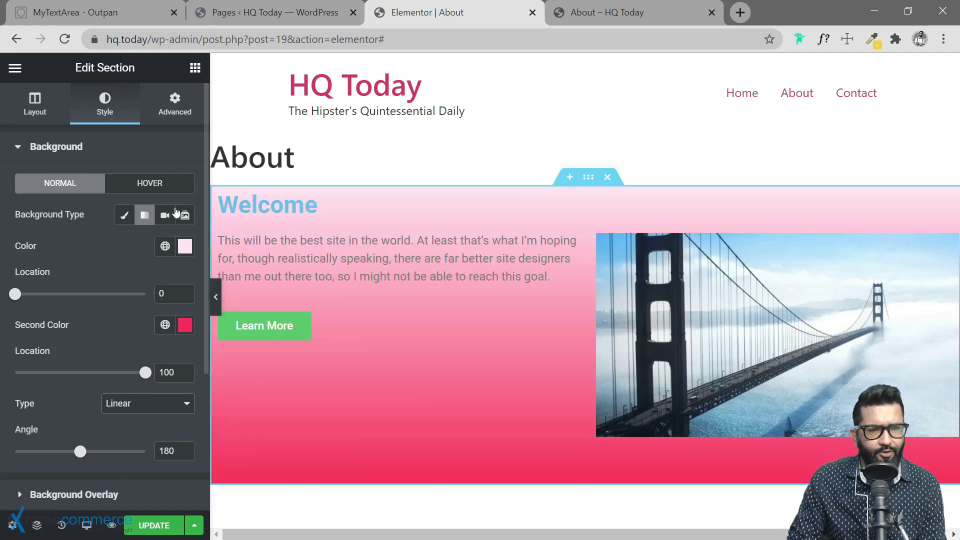
{"action": "scroll", "coordinate": [86, 303], "scroll_direction": "down", "scroll_amount": 4}
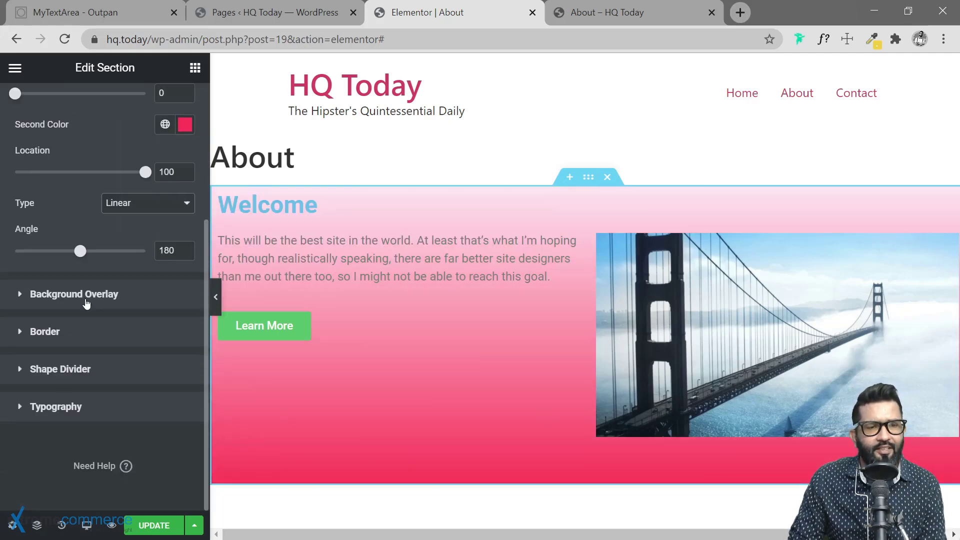
{"action": "scroll", "coordinate": [86, 303], "scroll_direction": "up", "scroll_amount": 4}
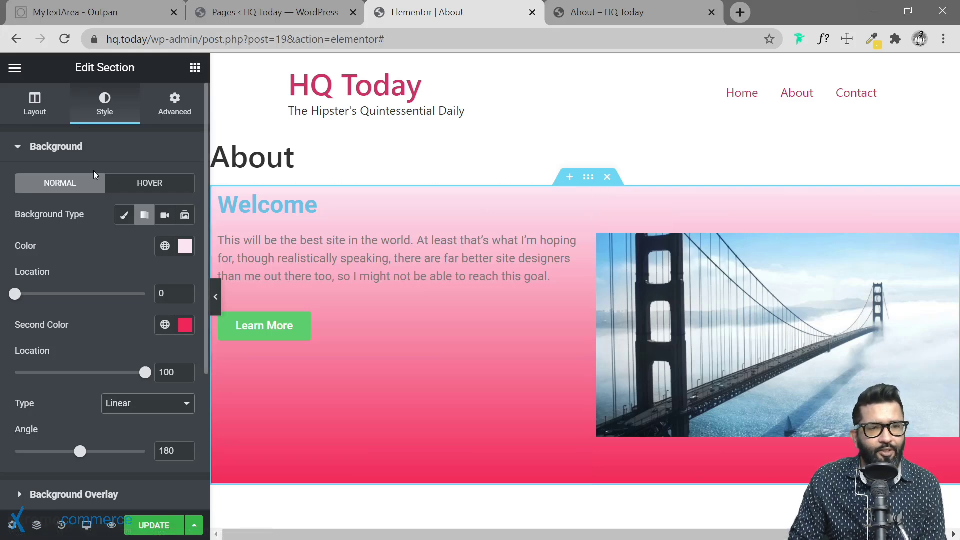
{"action": "scroll", "coordinate": [80, 420], "scroll_direction": "down", "scroll_amount": 5}
{"action": "scroll", "coordinate": [86, 431], "scroll_direction": "up", "scroll_amount": 5}
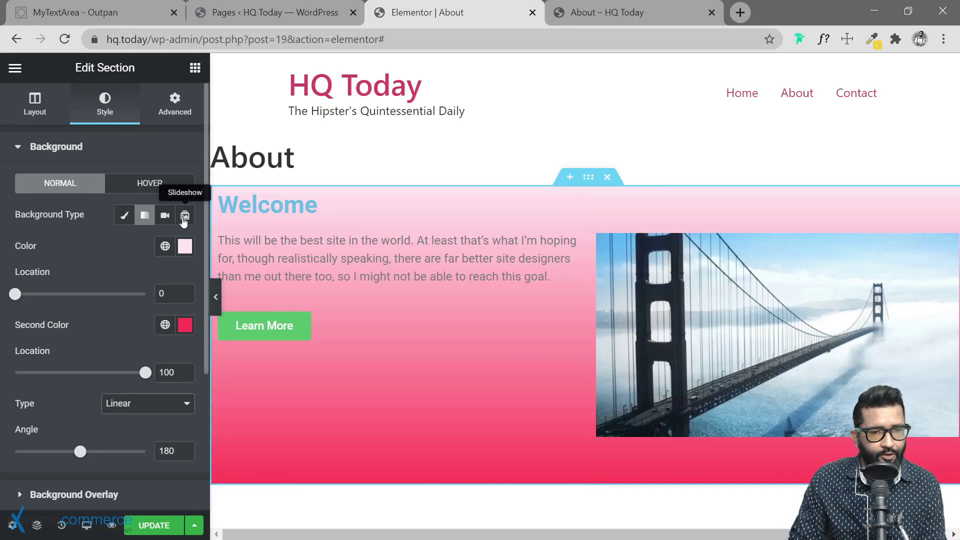
{"action": "left_click", "coordinate": [125, 216]}
Step: Try the blue flower field photo as the section's background image and remove it again
{"action": "left_click", "coordinate": [121, 350]}
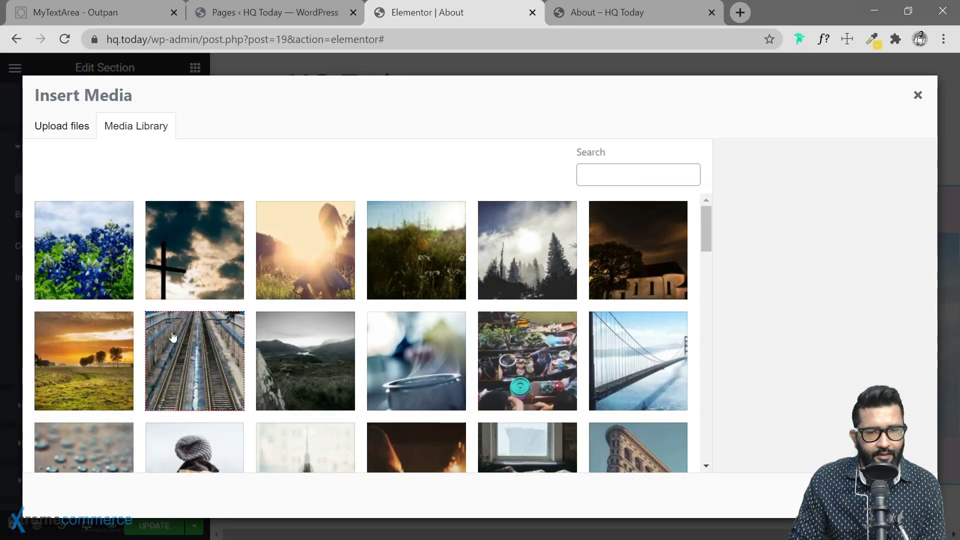
{"action": "left_click", "coordinate": [123, 264]}
{"action": "left_click", "coordinate": [888, 495]}
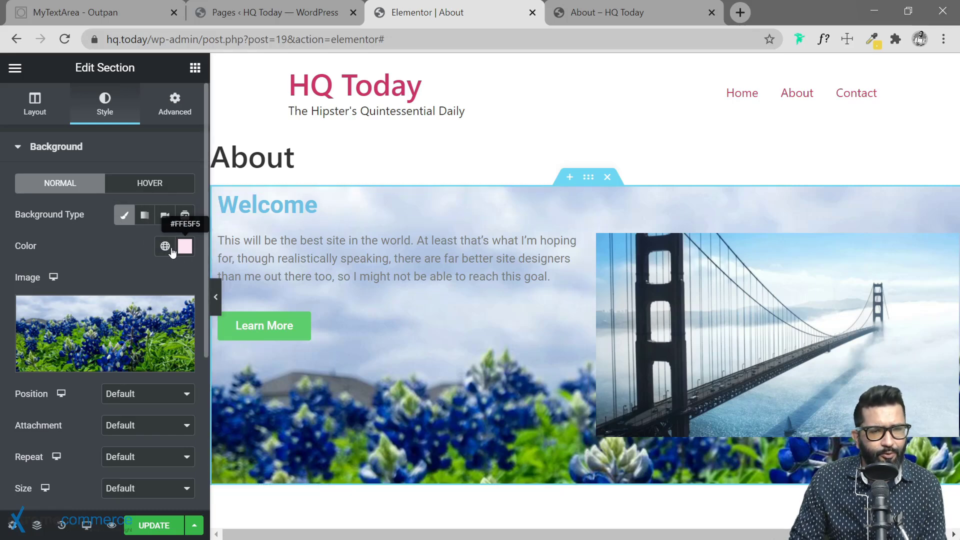
{"action": "left_click", "coordinate": [180, 312]}
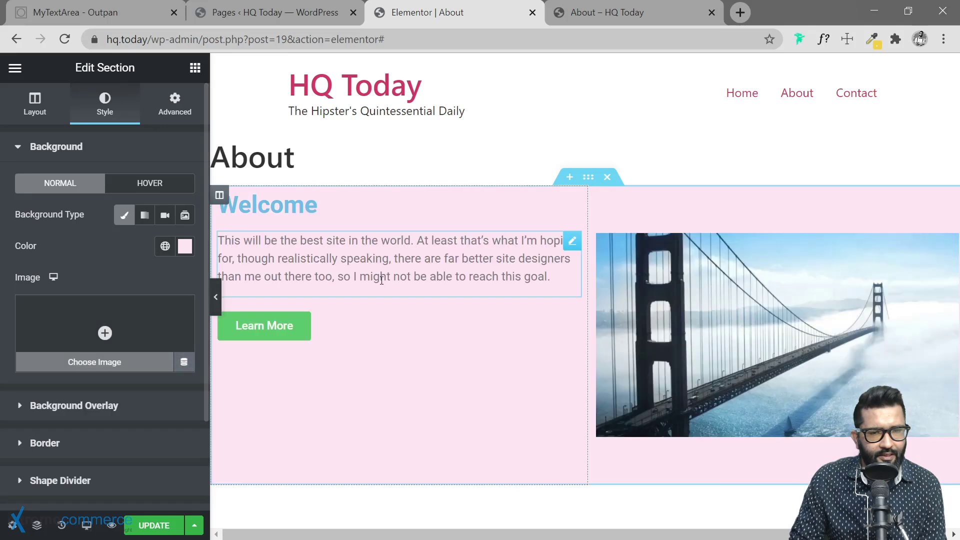
Step: Give the column holding the Welcome heading a Classic background with the pale skyscraper photo from the media library
{"action": "left_click", "coordinate": [220, 200]}
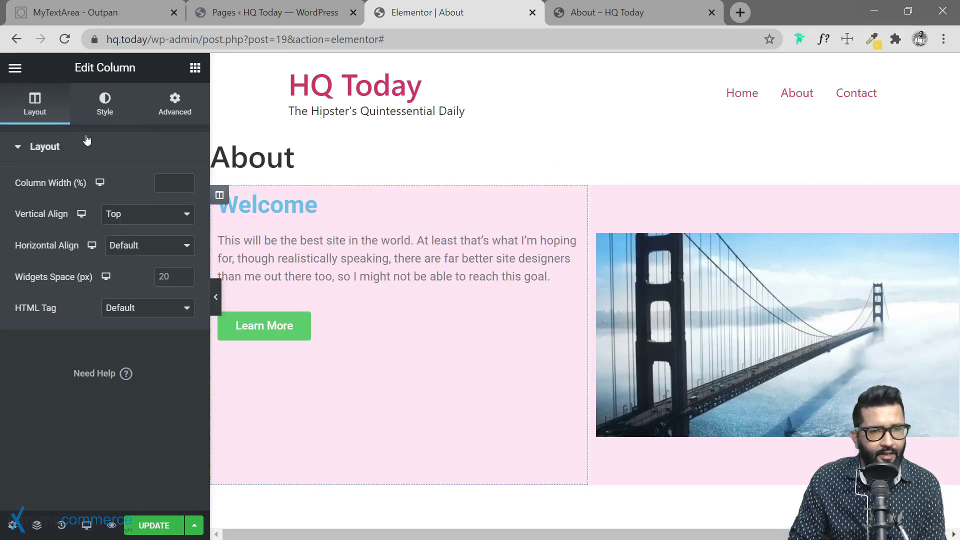
{"action": "left_click", "coordinate": [106, 107]}
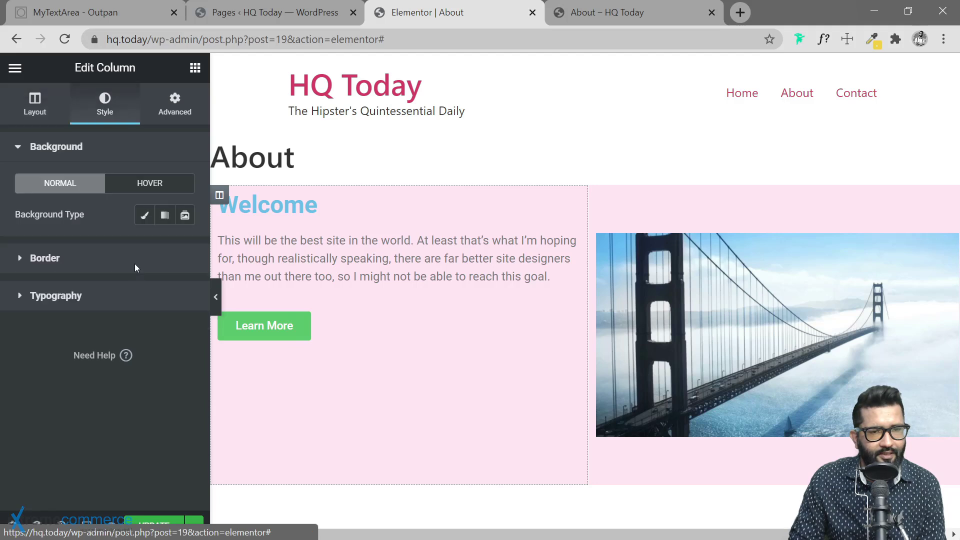
{"action": "left_click", "coordinate": [143, 219]}
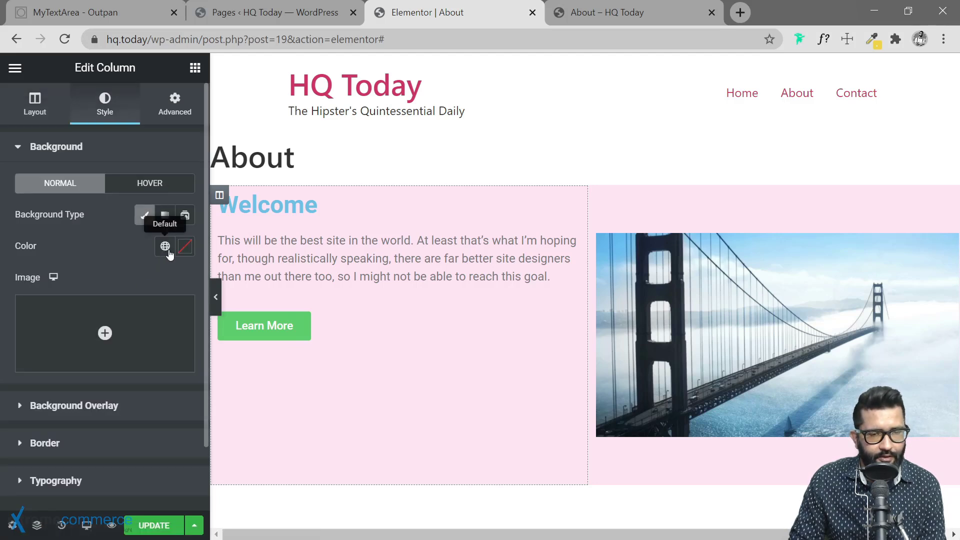
{"action": "left_click", "coordinate": [133, 345]}
{"action": "scroll", "coordinate": [394, 338], "scroll_direction": "down", "scroll_amount": 2}
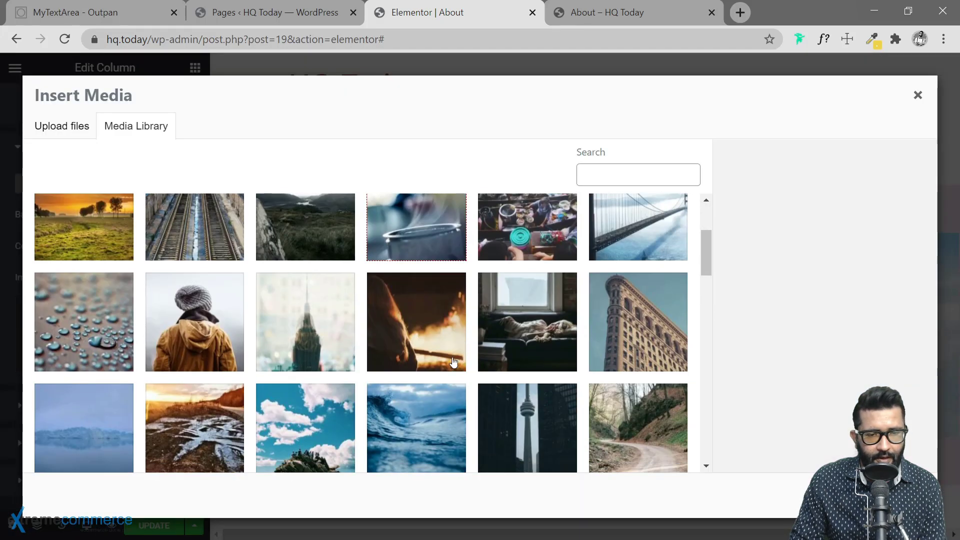
{"action": "left_click", "coordinate": [295, 328]}
{"action": "left_click", "coordinate": [888, 495]}
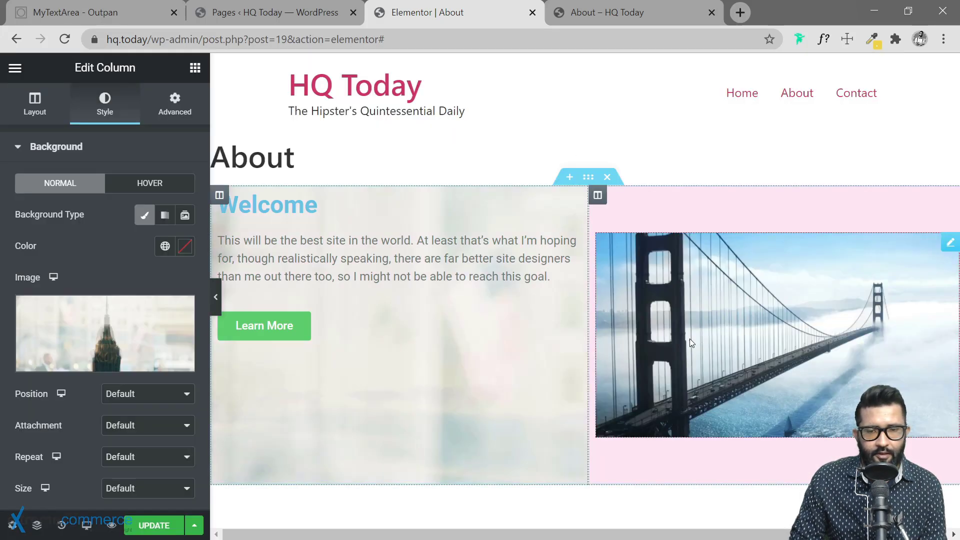
Step: Set the column's background image size to Cover and its position to Center Center, and update the page
{"action": "scroll", "coordinate": [98, 453], "scroll_direction": "down", "scroll_amount": 2}
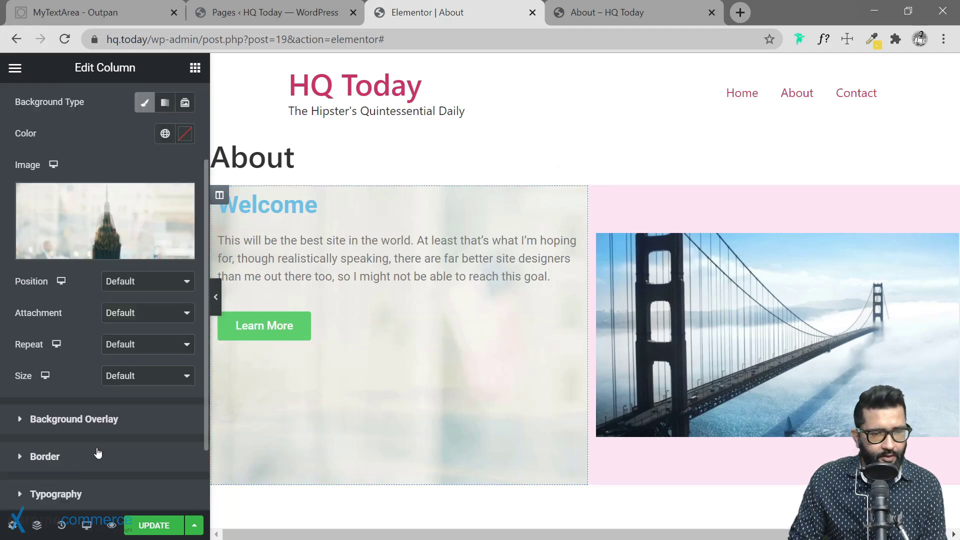
{"action": "left_click", "coordinate": [169, 379]}
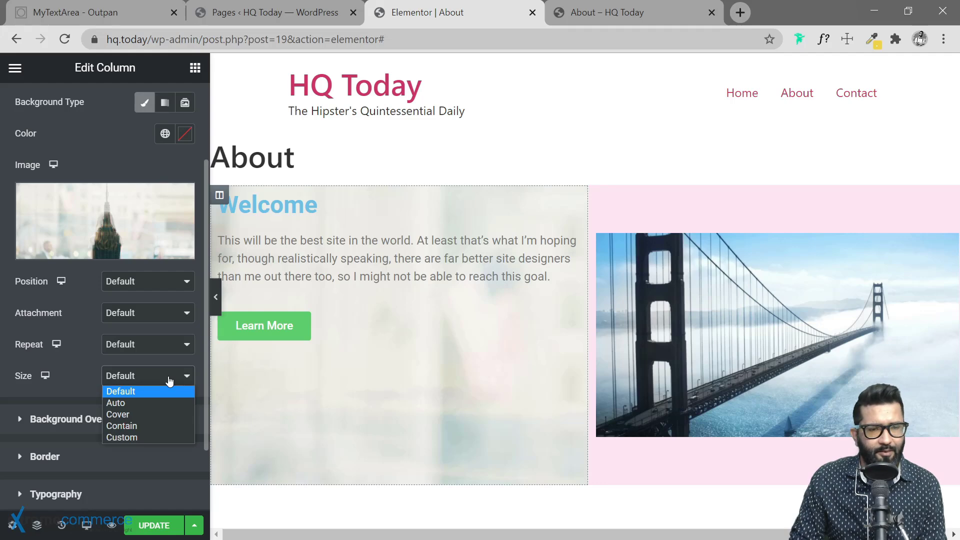
{"action": "left_click", "coordinate": [130, 414]}
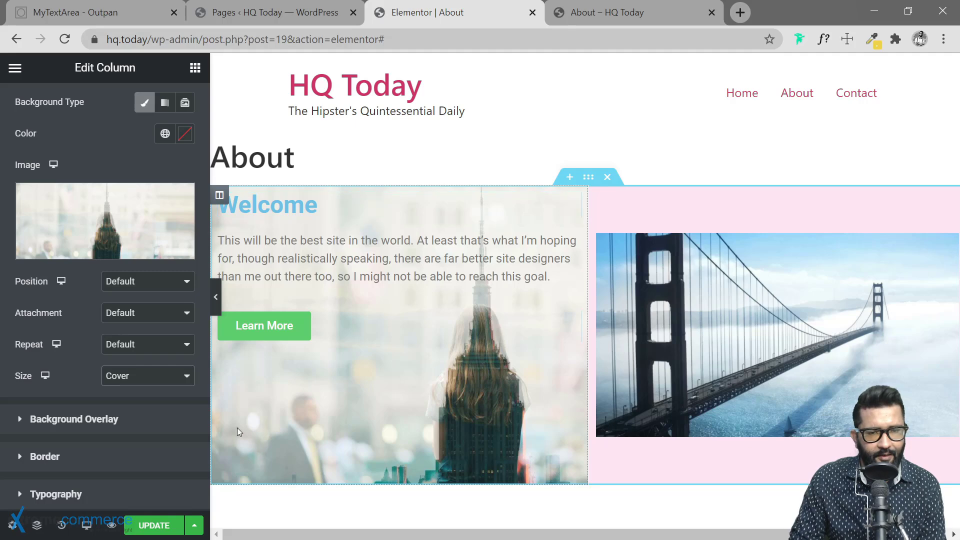
{"action": "left_click", "coordinate": [143, 283]}
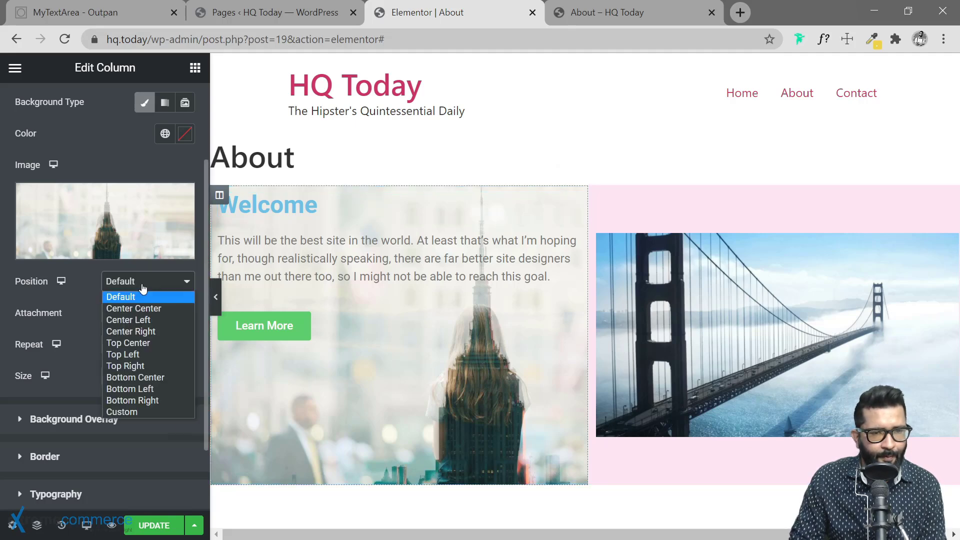
{"action": "left_click", "coordinate": [157, 310]}
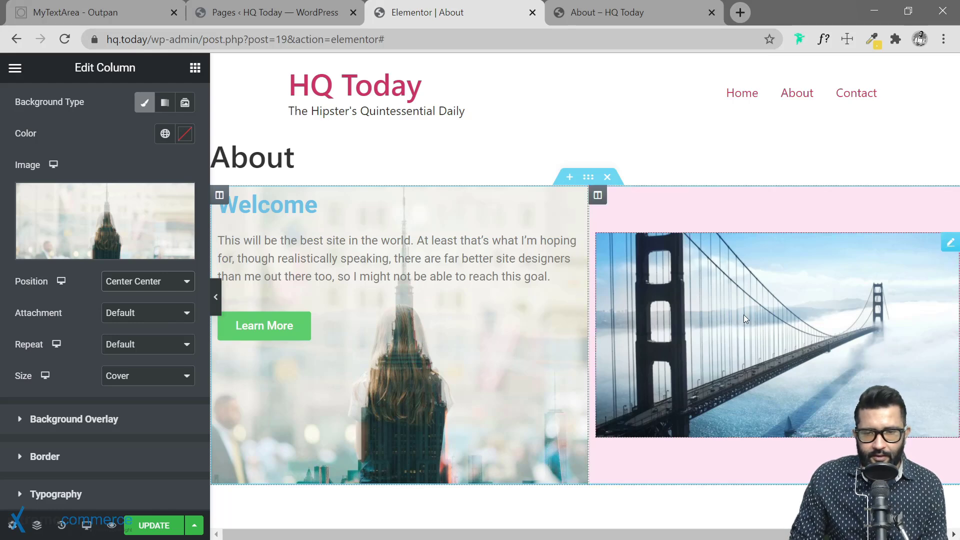
{"action": "left_click", "coordinate": [720, 289]}
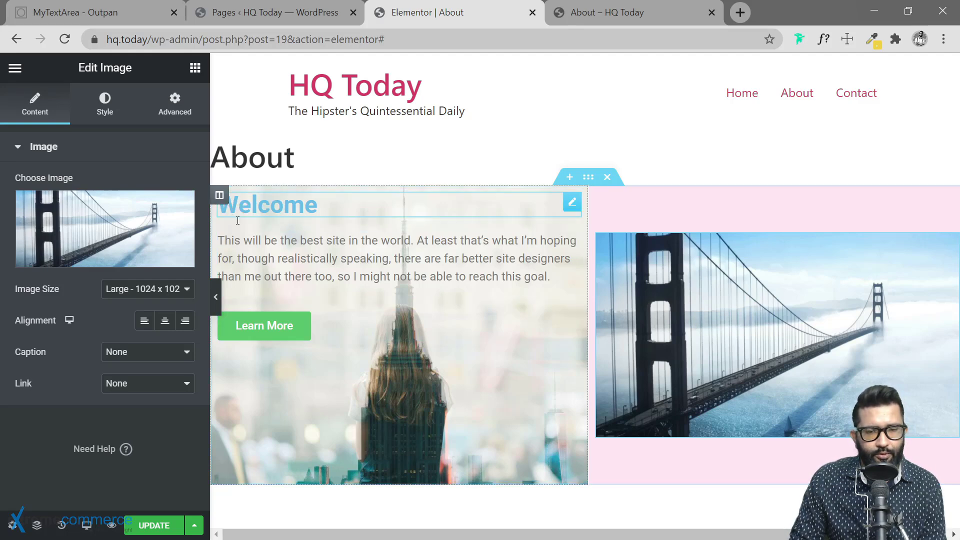
{"action": "left_click", "coordinate": [163, 526]}
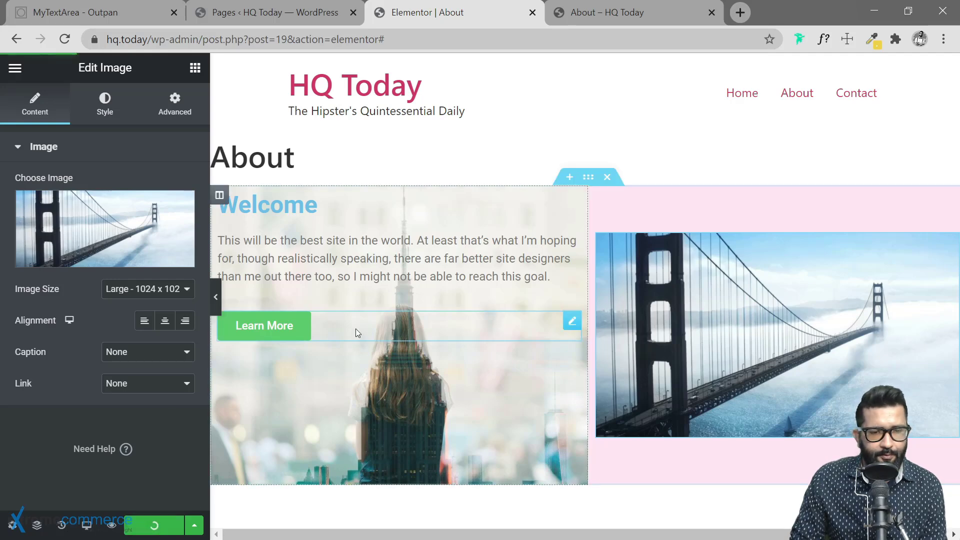
Step: Hide the editor panel to preview the Welcome section at full width, and reload the live About page
{"action": "left_click", "coordinate": [218, 302]}
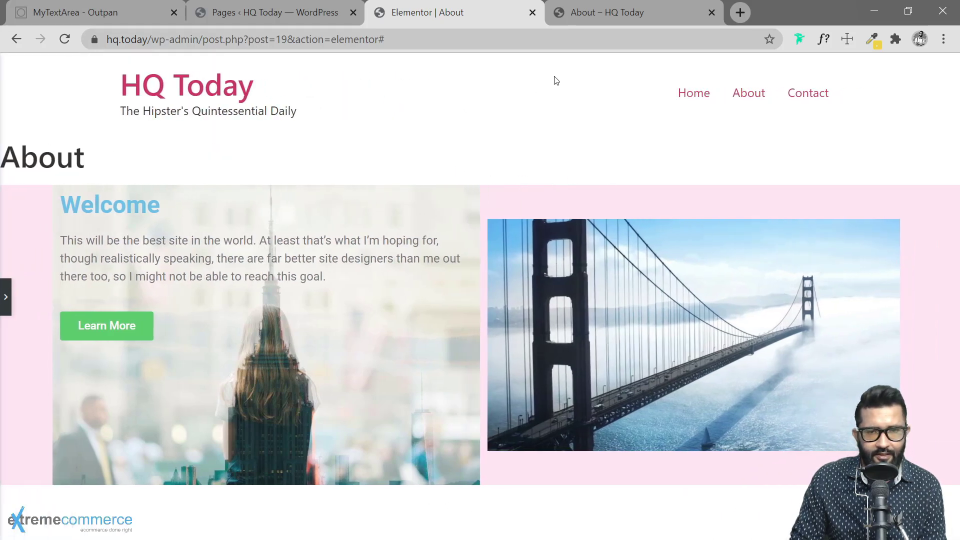
{"action": "left_click", "coordinate": [583, 17]}
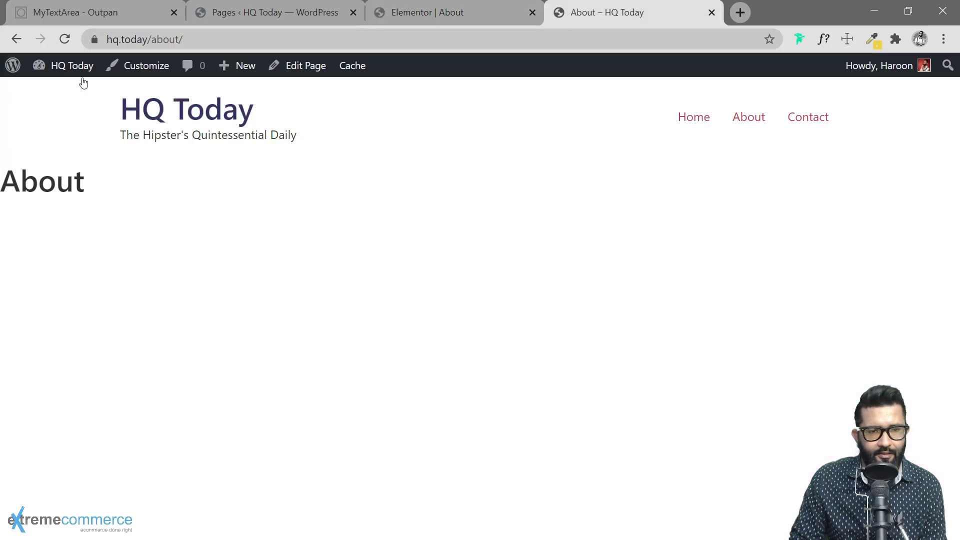
{"action": "left_click", "coordinate": [65, 39]}
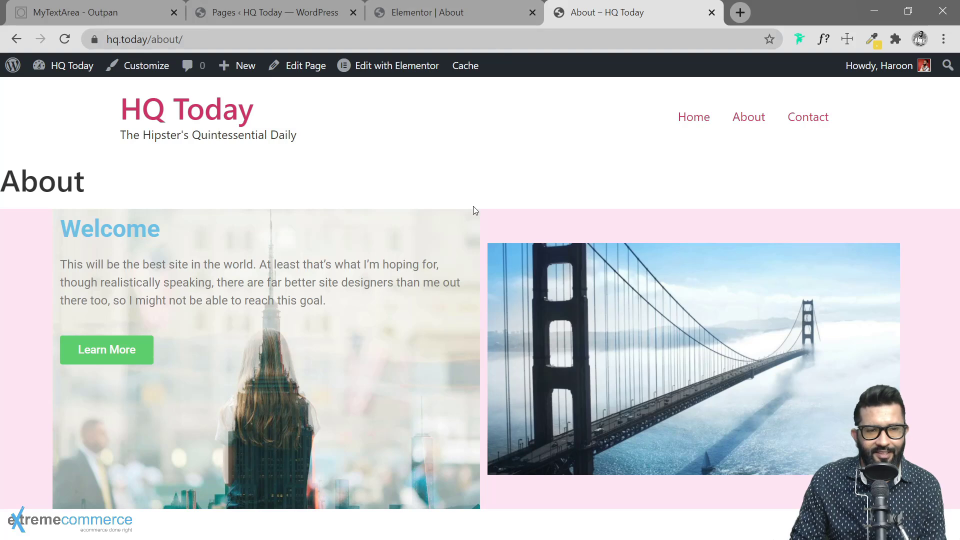
Step: Compare the About page in the editor with the live About page, alternating between the two
{"action": "left_click", "coordinate": [461, 11]}
{"action": "left_click", "coordinate": [607, 15]}
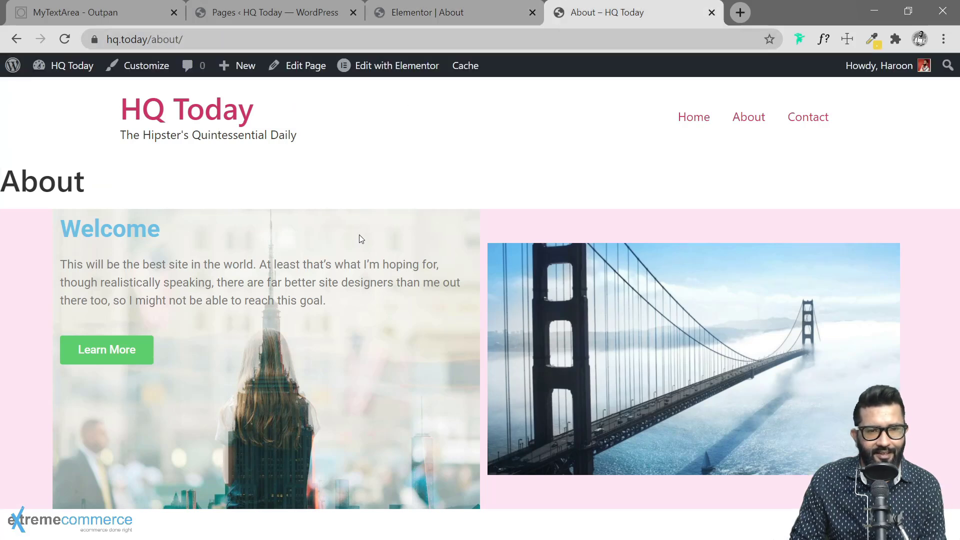
{"action": "left_click", "coordinate": [450, 12]}
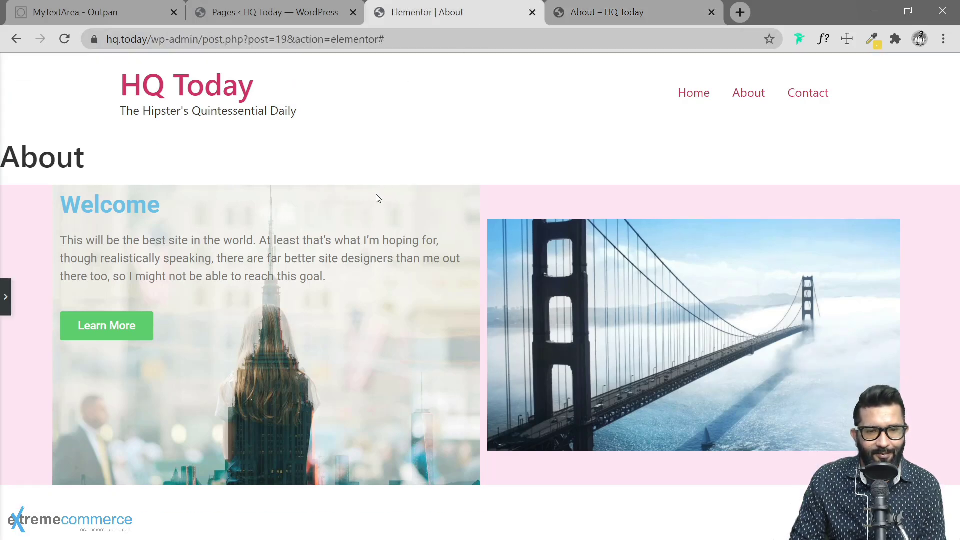
{"action": "left_click", "coordinate": [603, 15]}
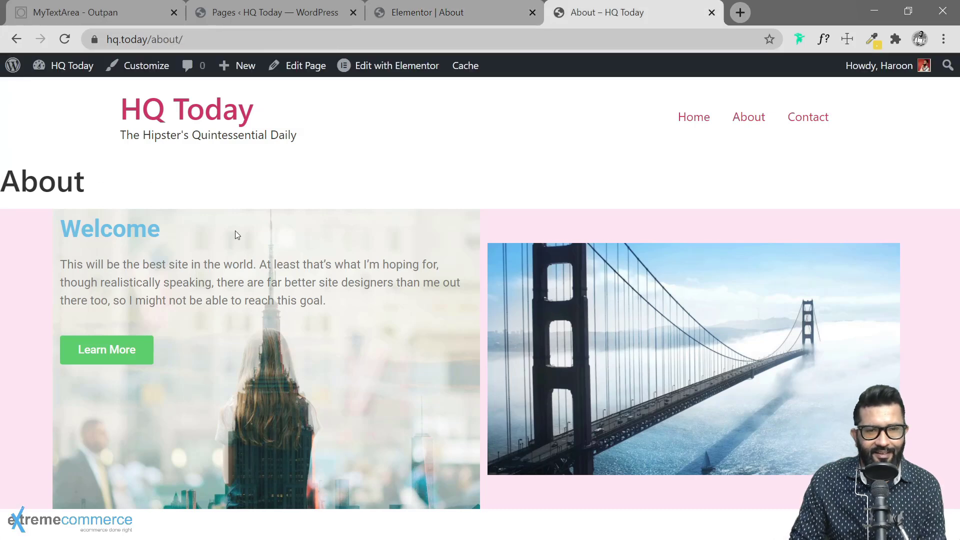
{"action": "left_click", "coordinate": [400, 13]}
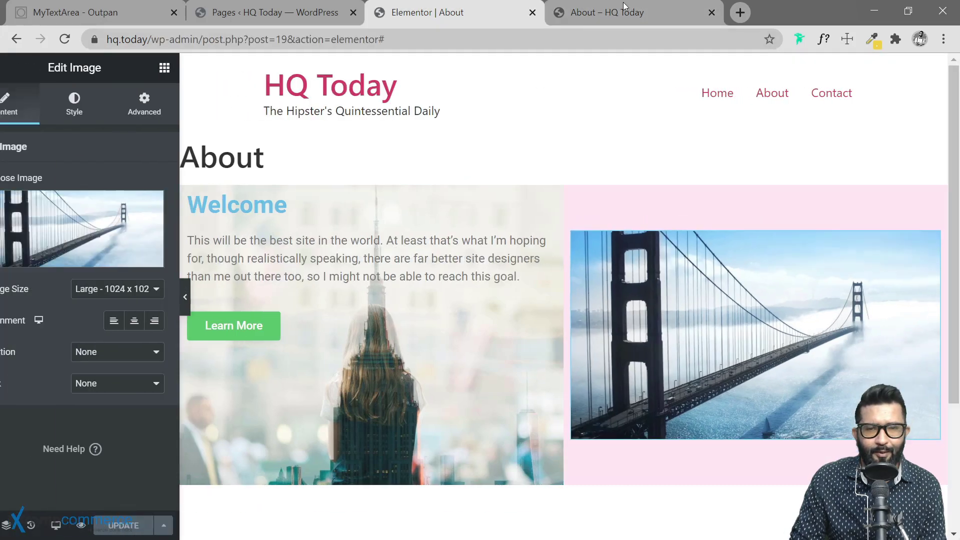
{"action": "left_click", "coordinate": [622, 11]}
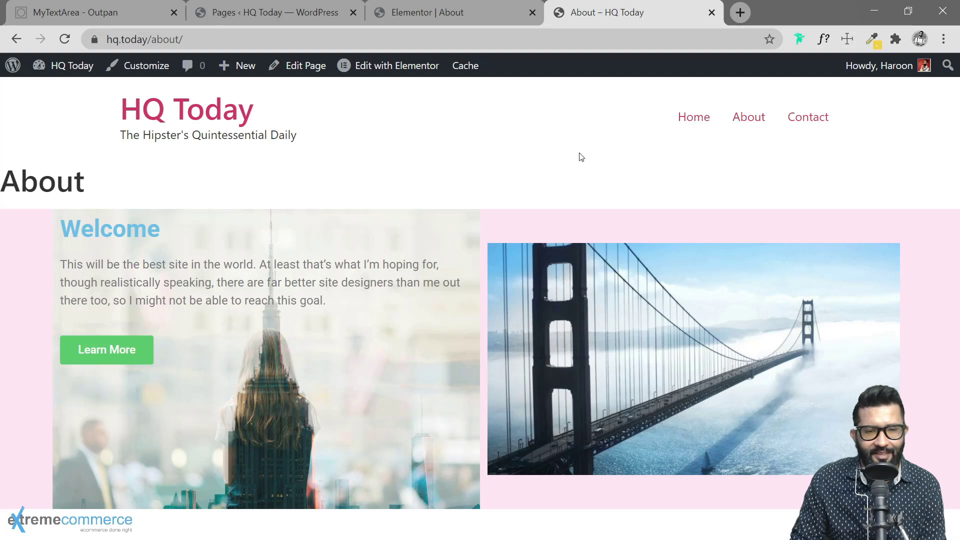
Step: Return to the editor, delete the whole Welcome section from the About page, and open the template library
{"action": "left_click", "coordinate": [466, 20]}
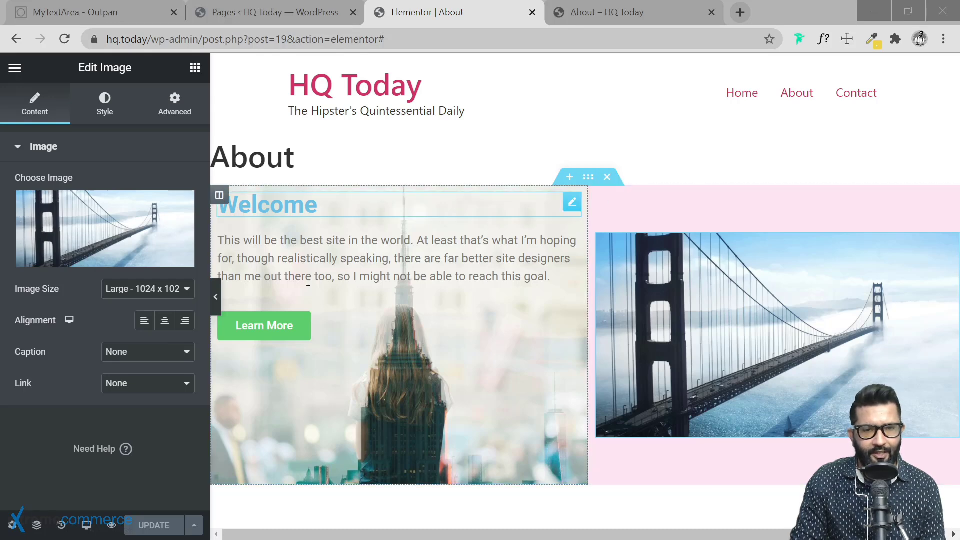
{"action": "left_click", "coordinate": [608, 177]}
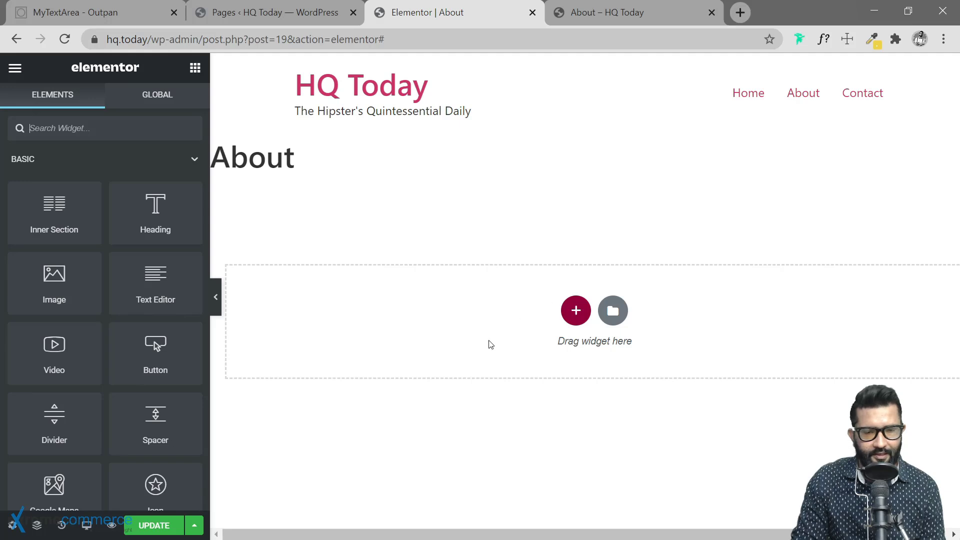
{"action": "left_click", "coordinate": [615, 316]}
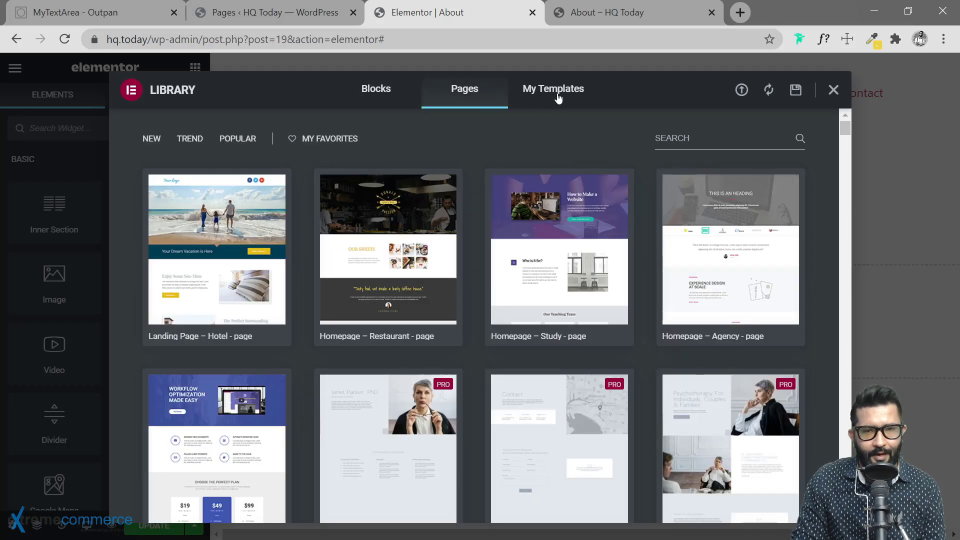
Step: Check the saved templates and browse the library's ready-made blocks, including the FAQ designs
{"action": "left_click", "coordinate": [556, 90]}
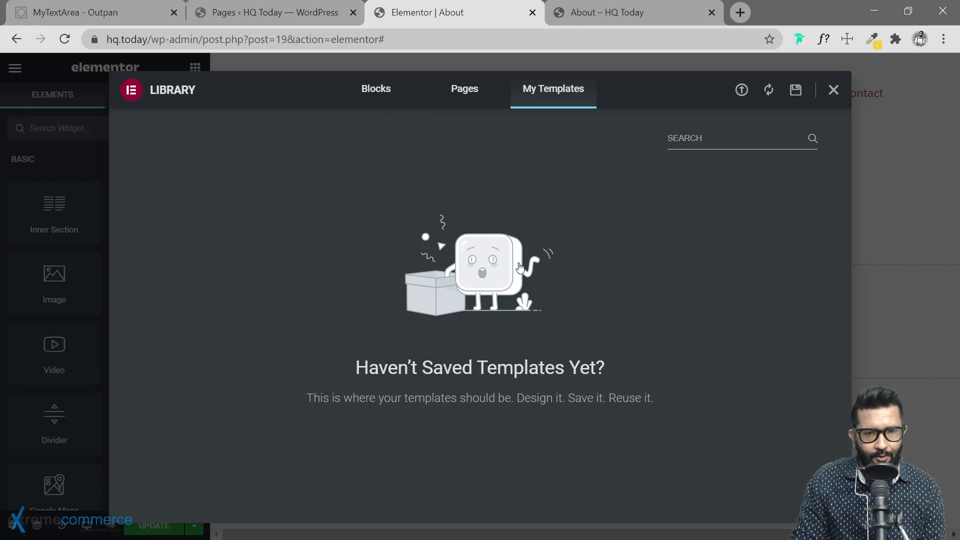
{"action": "left_click", "coordinate": [376, 89]}
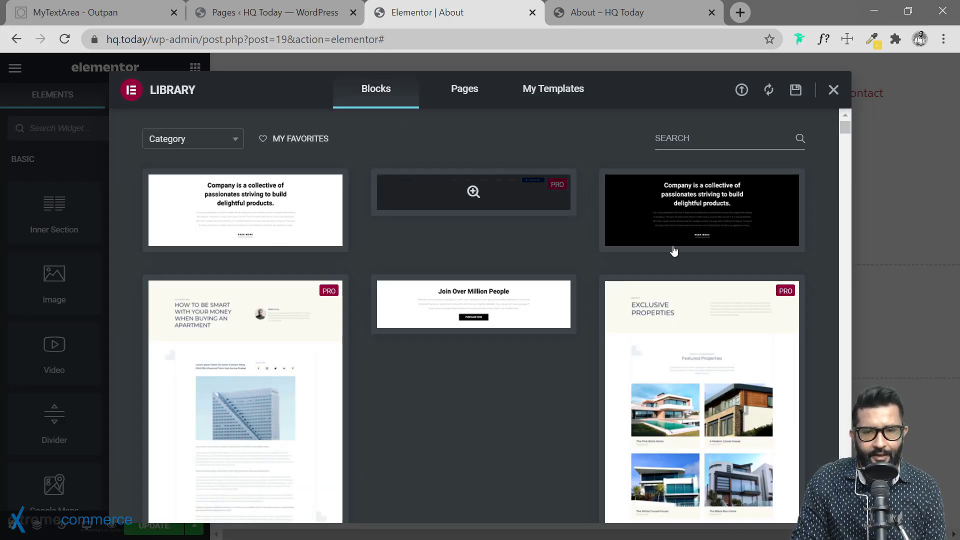
{"action": "scroll", "coordinate": [325, 305], "scroll_direction": "down", "scroll_amount": 10}
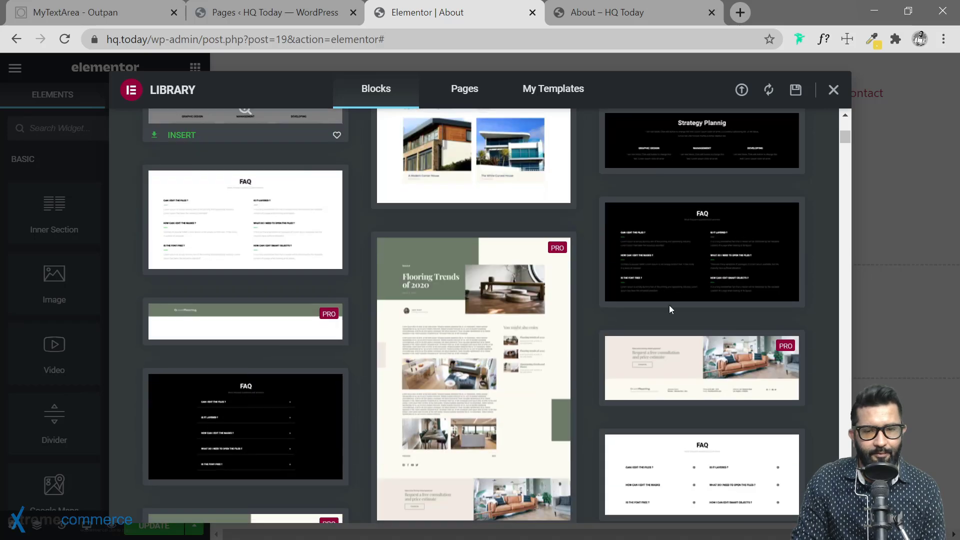
{"action": "mouse_move", "coordinate": [238, 263]}
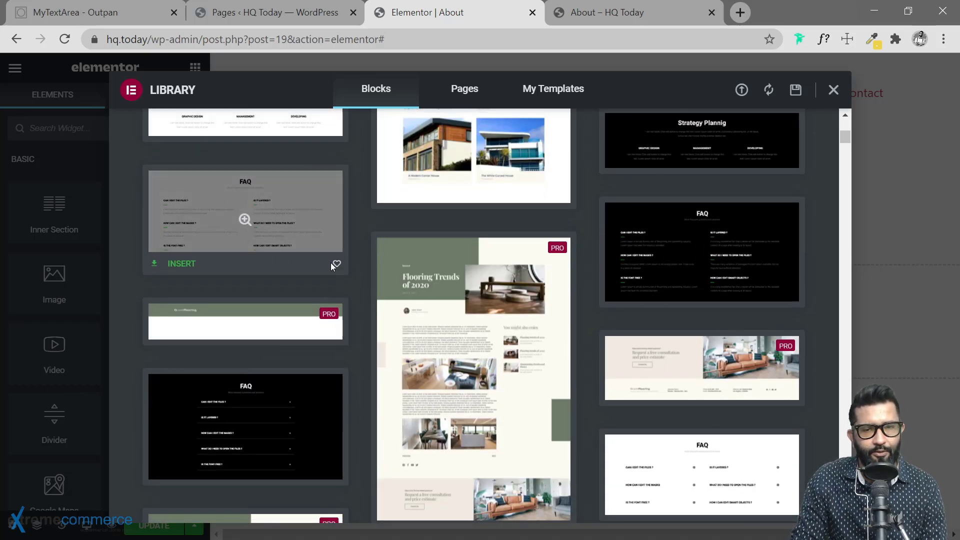
{"action": "scroll", "coordinate": [367, 223], "scroll_direction": "up", "scroll_amount": 5}
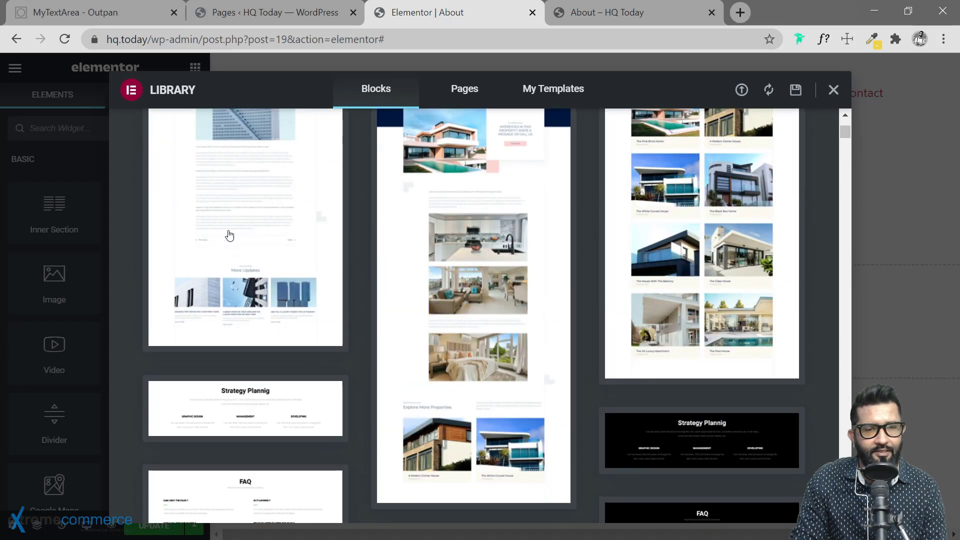
{"action": "scroll", "coordinate": [628, 388], "scroll_direction": "down", "scroll_amount": 5}
{"action": "mouse_move", "coordinate": [620, 381]}
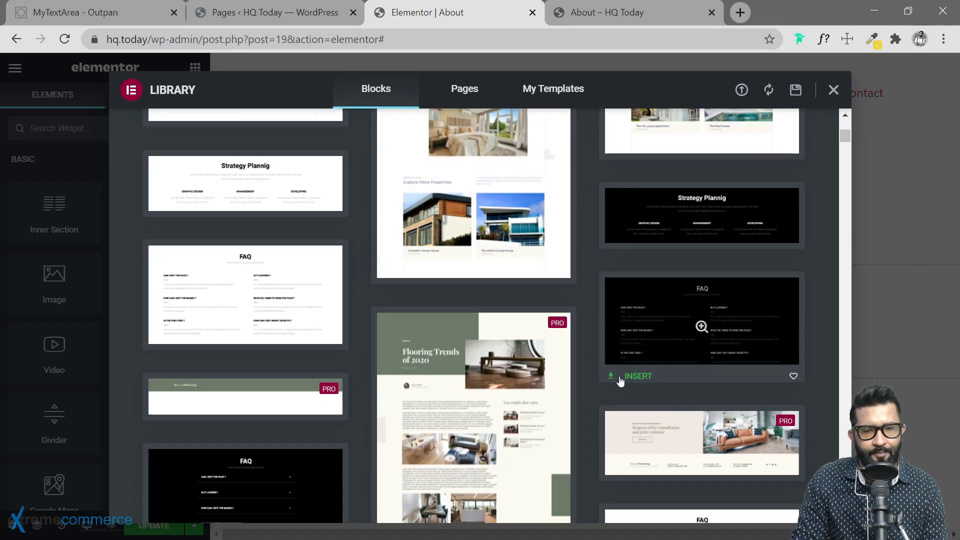
{"action": "scroll", "coordinate": [620, 381], "scroll_direction": "down", "scroll_amount": 4}
{"action": "scroll", "coordinate": [418, 317], "scroll_direction": "up", "scroll_amount": 3}
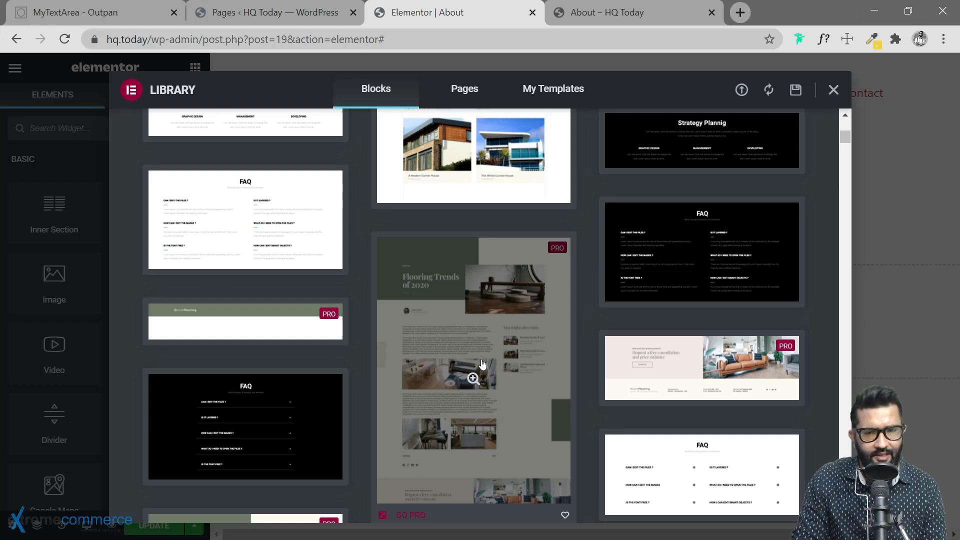
{"action": "scroll", "coordinate": [483, 364], "scroll_direction": "down", "scroll_amount": 5}
{"action": "mouse_move", "coordinate": [750, 343]}
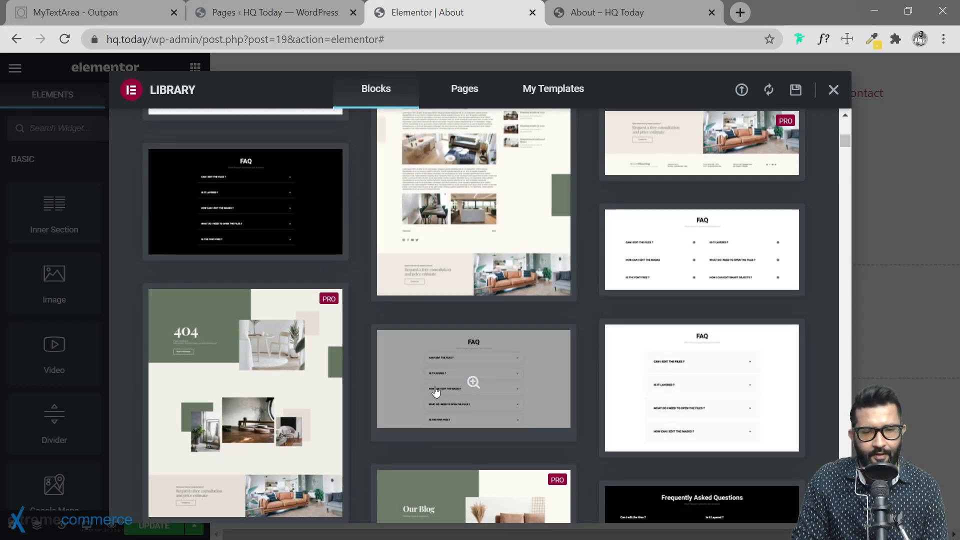
{"action": "scroll", "coordinate": [720, 370], "scroll_direction": "down", "scroll_amount": 10}
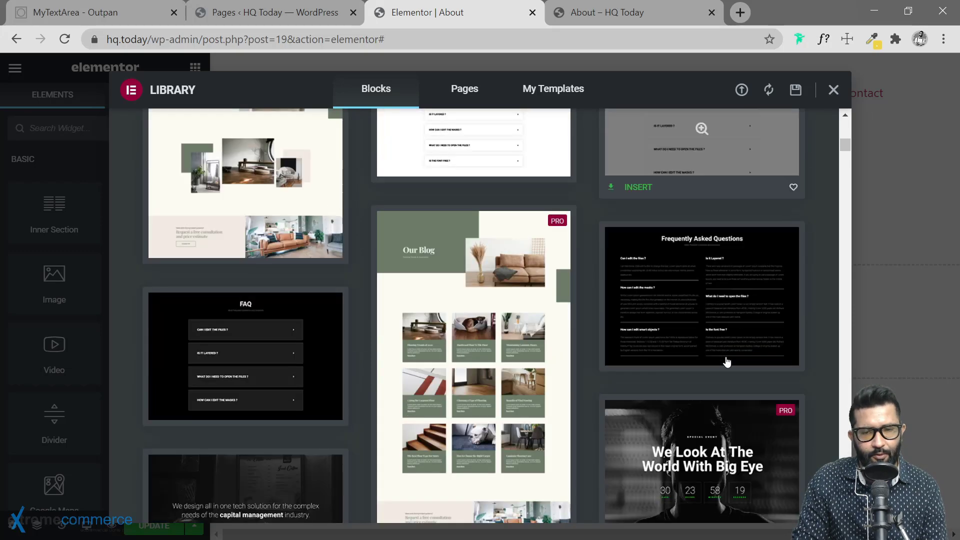
{"action": "scroll", "coordinate": [497, 316], "scroll_direction": "down", "scroll_amount": 20}
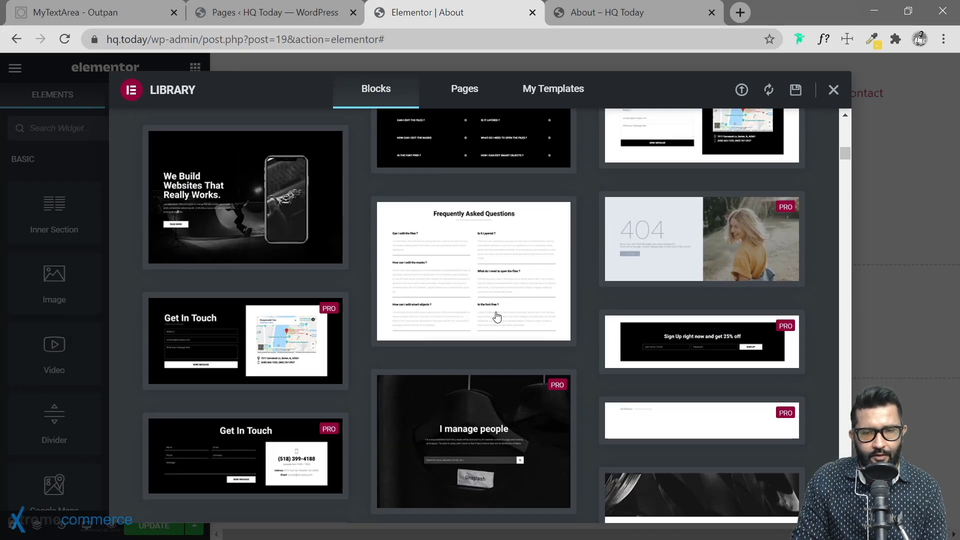
{"action": "scroll", "coordinate": [497, 316], "scroll_direction": "up", "scroll_amount": 2}
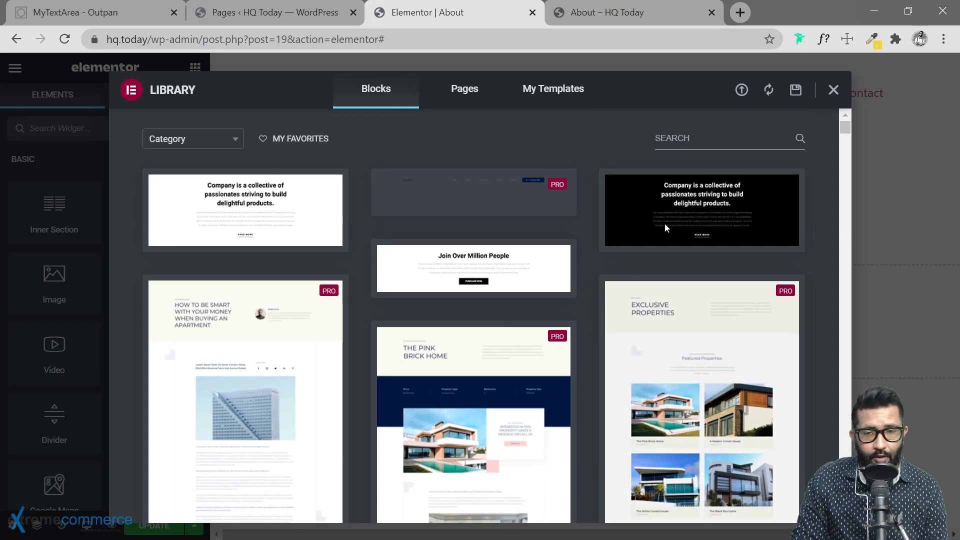
Step: Filter the library blocks by the About category and look through the designs
{"action": "left_click", "coordinate": [239, 145]}
{"action": "left_click", "coordinate": [195, 207]}
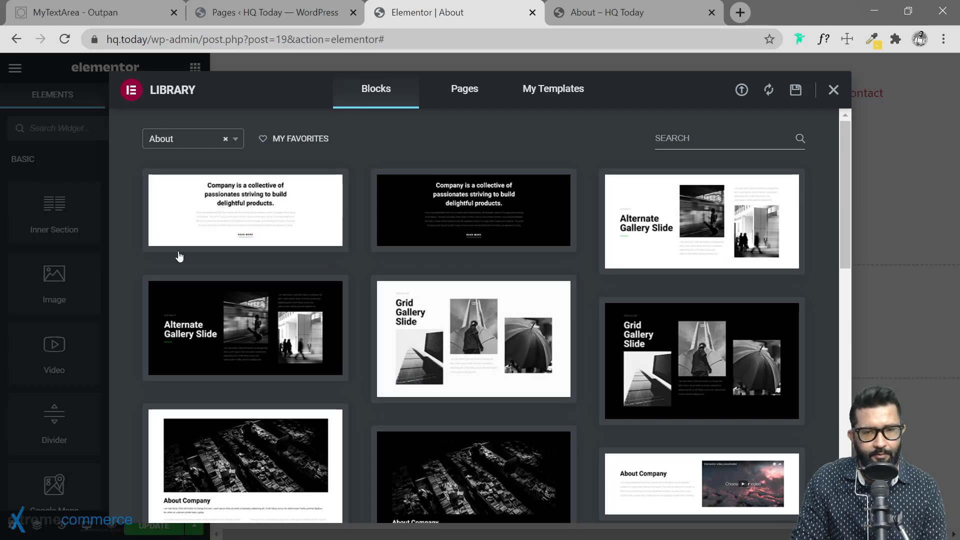
{"action": "scroll", "coordinate": [606, 343], "scroll_direction": "down", "scroll_amount": 5}
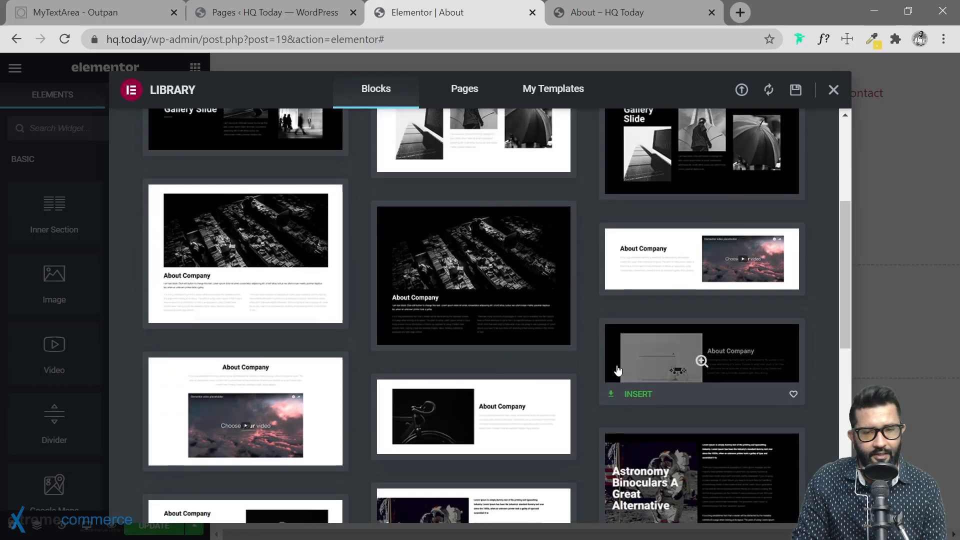
{"action": "scroll", "coordinate": [593, 384], "scroll_direction": "down", "scroll_amount": 6}
{"action": "scroll", "coordinate": [302, 365], "scroll_direction": "up", "scroll_amount": 15}
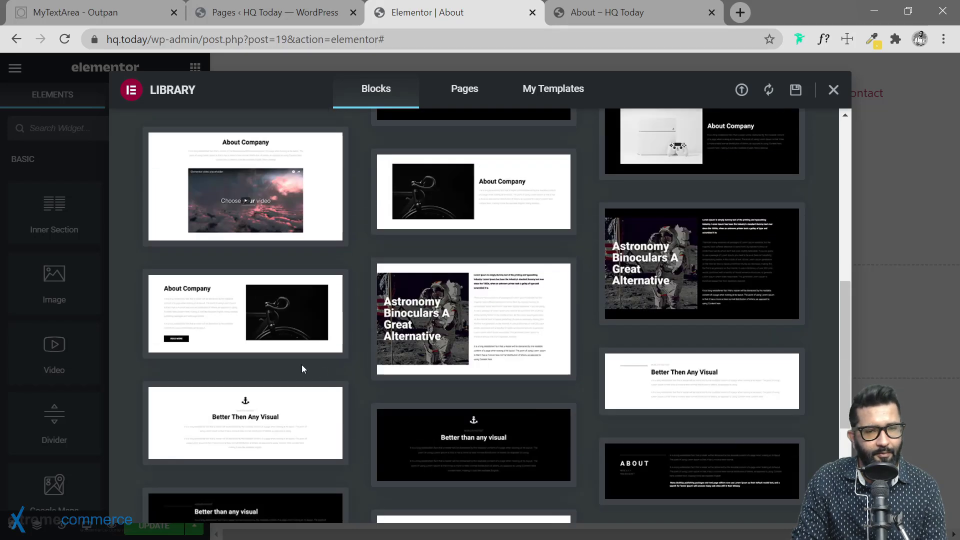
{"action": "scroll", "coordinate": [362, 256], "scroll_direction": "up", "scroll_amount": 5}
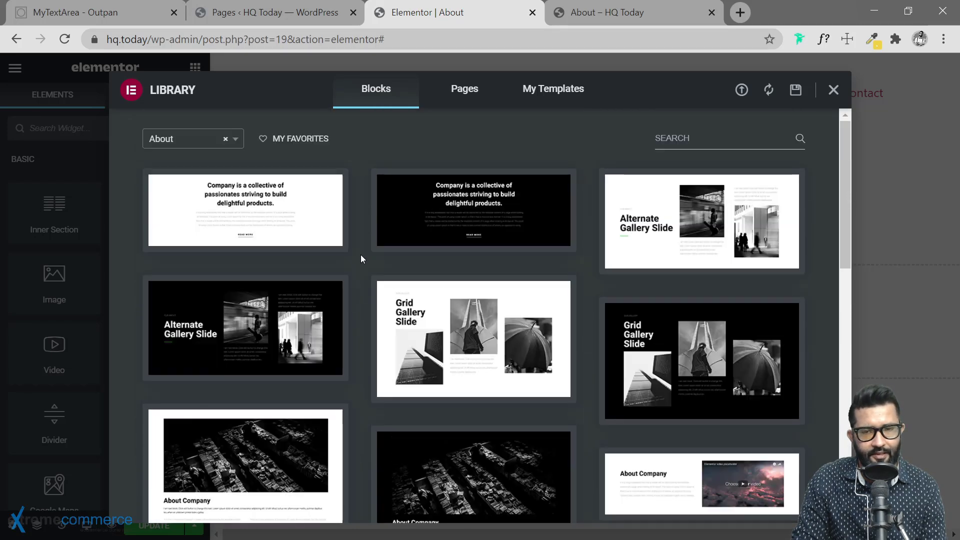
Step: Filter the library blocks by Archive and by Call To Action, and look through the designs in each category
{"action": "left_click", "coordinate": [190, 138]}
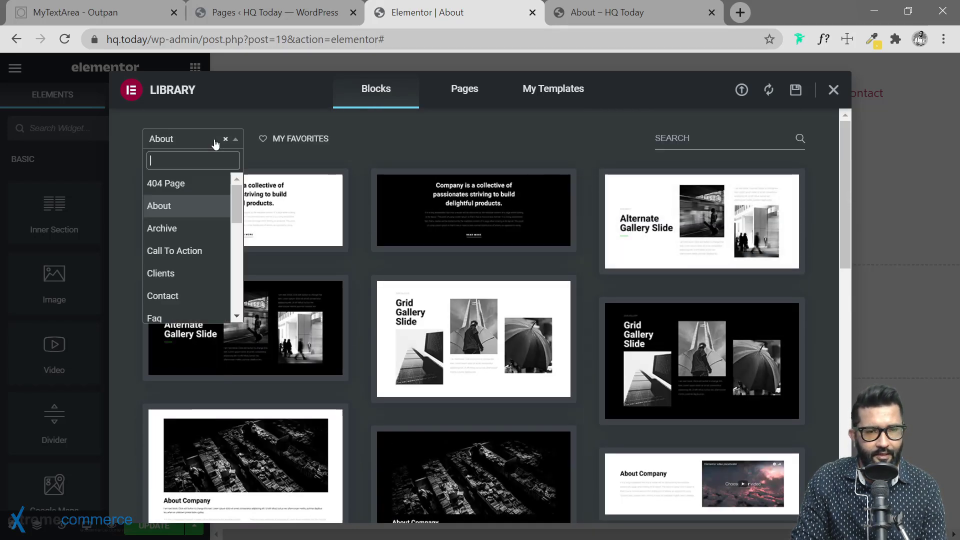
{"action": "left_click", "coordinate": [188, 225]}
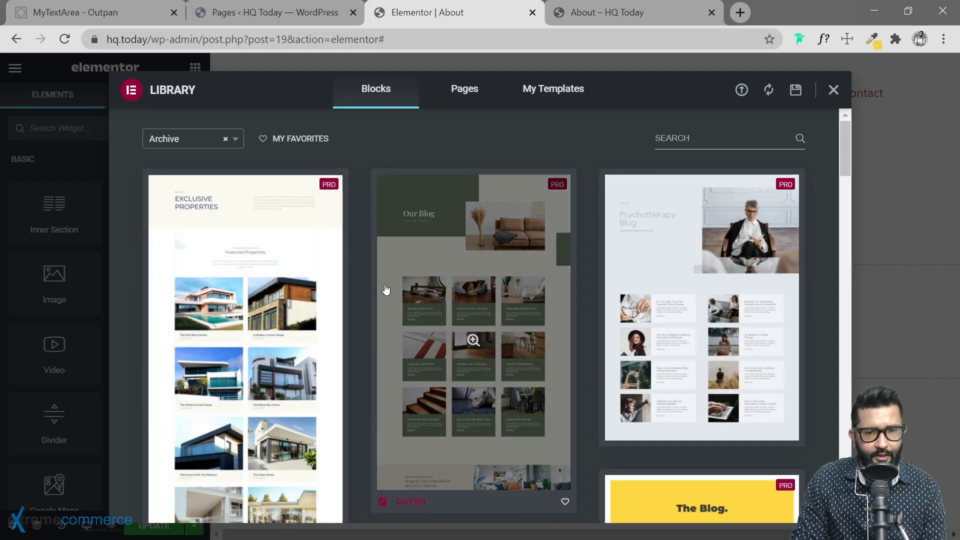
{"action": "left_click", "coordinate": [199, 138]}
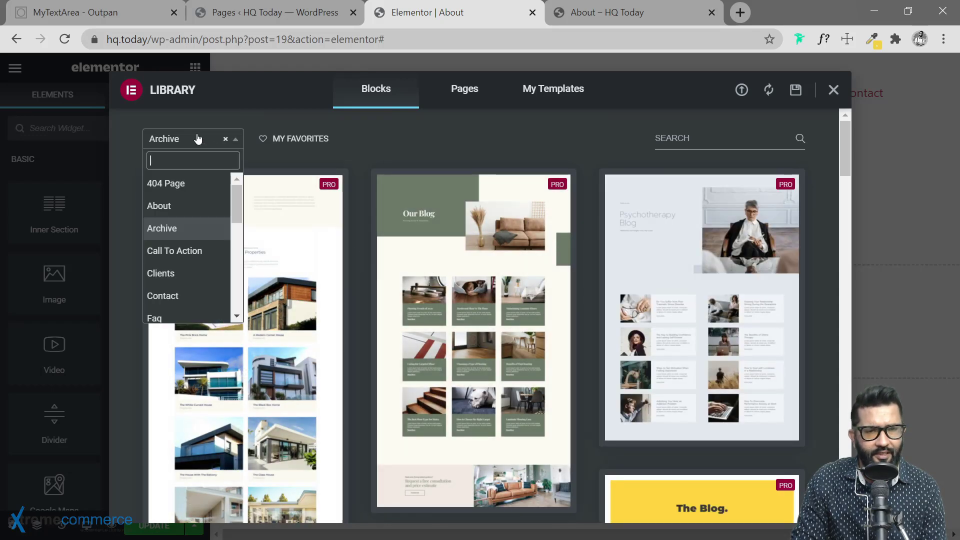
{"action": "left_click", "coordinate": [191, 252]}
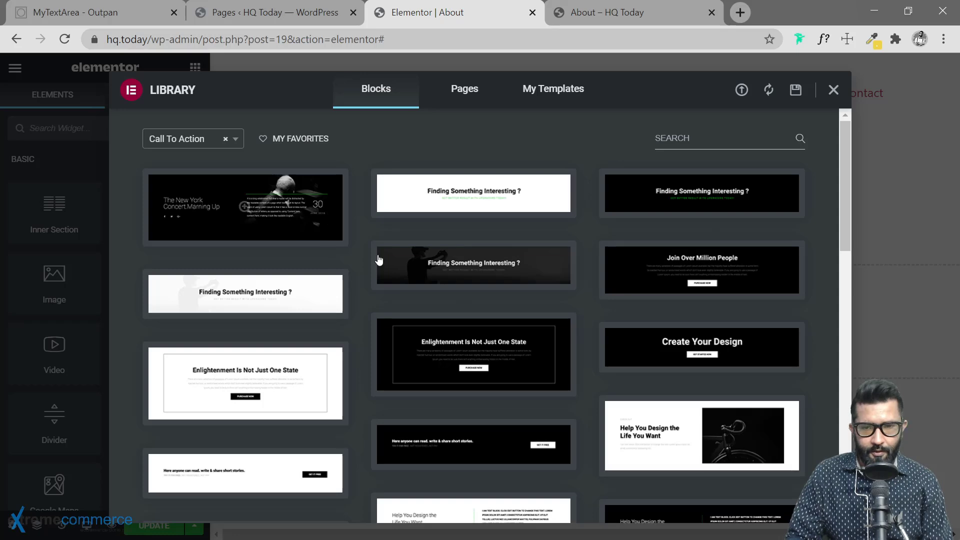
{"action": "scroll", "coordinate": [379, 260], "scroll_direction": "down", "scroll_amount": 3}
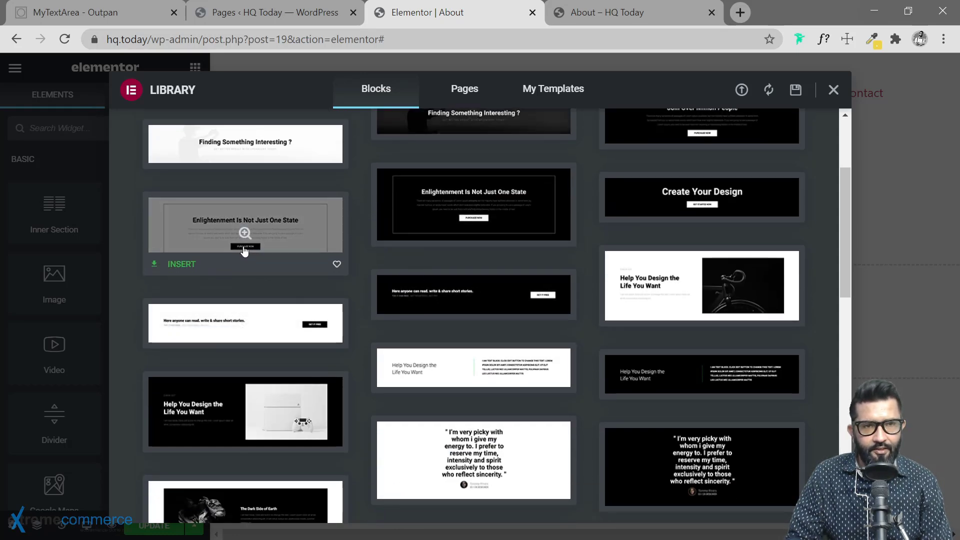
{"action": "scroll", "coordinate": [289, 385], "scroll_direction": "down", "scroll_amount": 3}
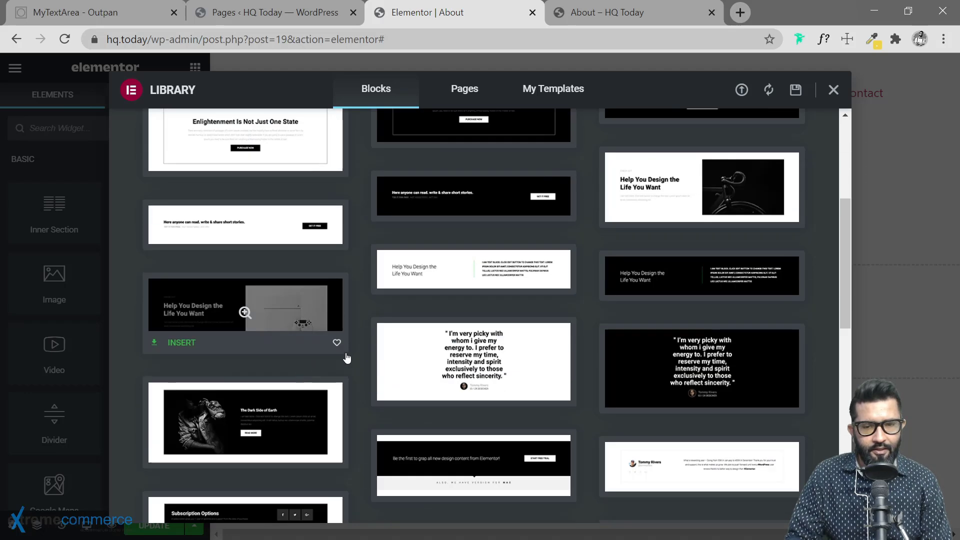
{"action": "scroll", "coordinate": [485, 313], "scroll_direction": "down", "scroll_amount": 4}
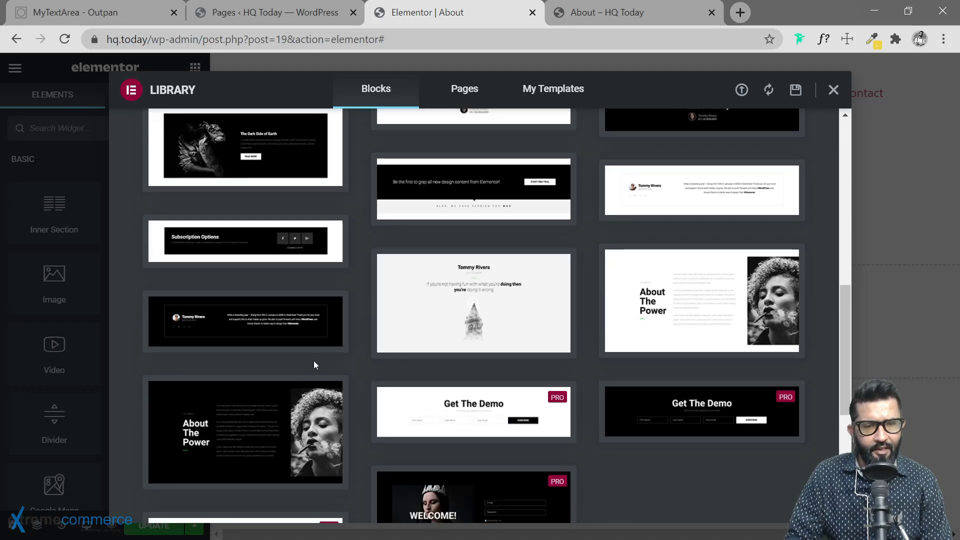
{"action": "scroll", "coordinate": [364, 336], "scroll_direction": "down", "scroll_amount": 4}
{"action": "scroll", "coordinate": [274, 310], "scroll_direction": "up", "scroll_amount": 12}
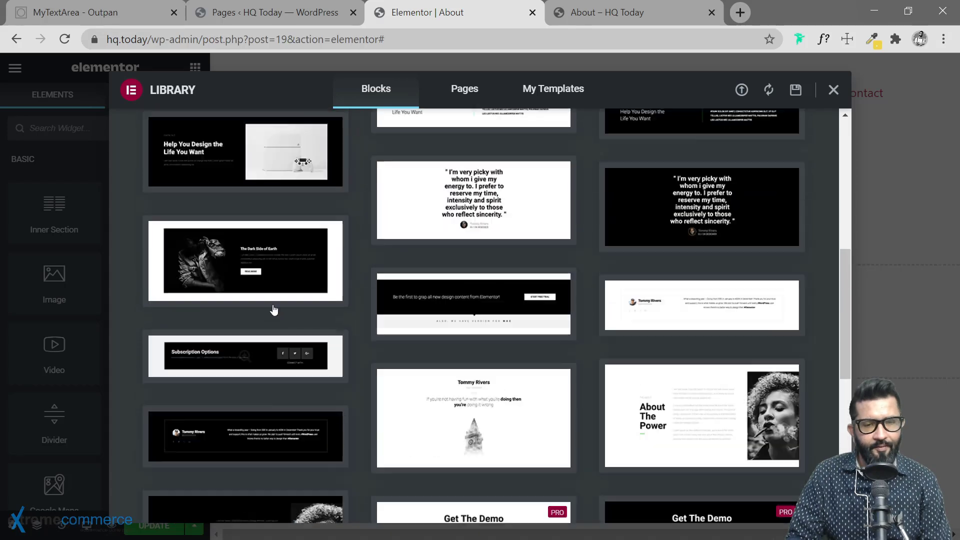
{"action": "scroll", "coordinate": [288, 298], "scroll_direction": "up", "scroll_amount": 2}
Step: Switch the block filter to the Clients category and look through its designs
{"action": "left_click", "coordinate": [198, 143]}
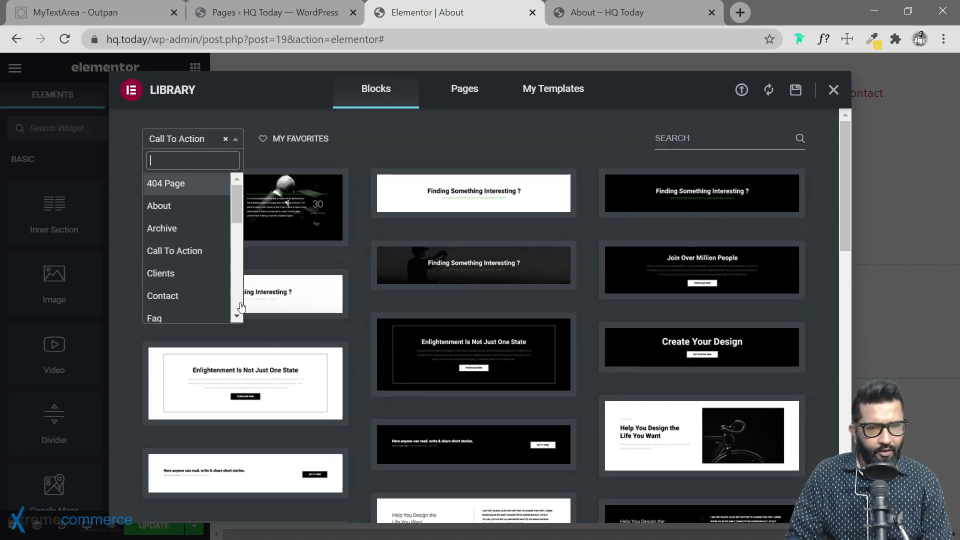
{"action": "left_click", "coordinate": [184, 274]}
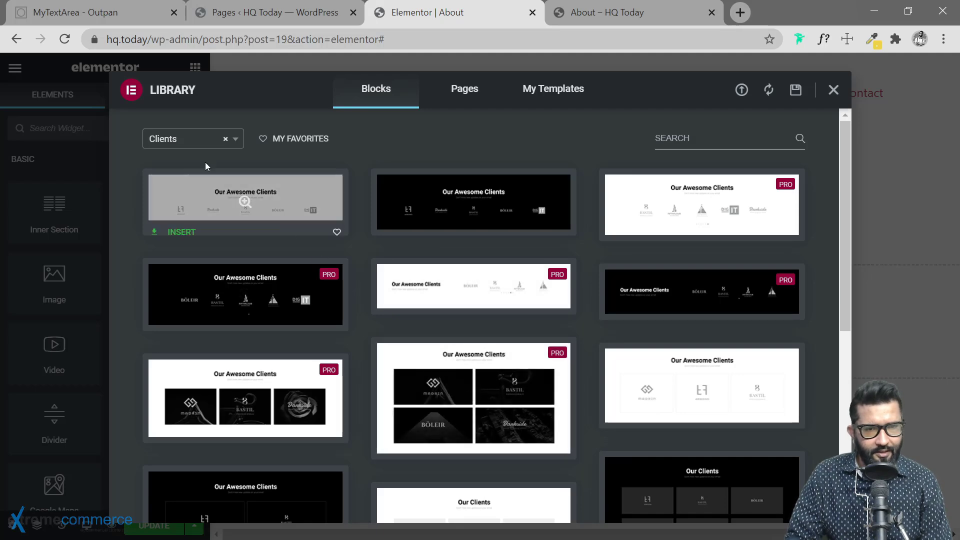
{"action": "scroll", "coordinate": [480, 287], "scroll_direction": "down", "scroll_amount": 5}
{"action": "scroll", "coordinate": [497, 280], "scroll_direction": "up", "scroll_amount": 5}
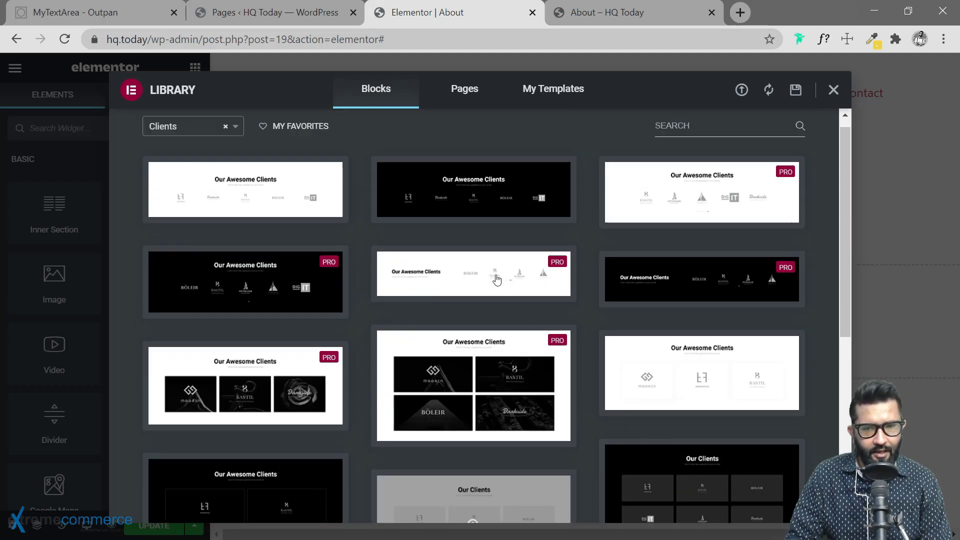
{"action": "scroll", "coordinate": [497, 280], "scroll_direction": "up", "scroll_amount": 1}
Step: Show the blocks of the Contact category and browse the contact designs from start to end
{"action": "left_click", "coordinate": [229, 144]}
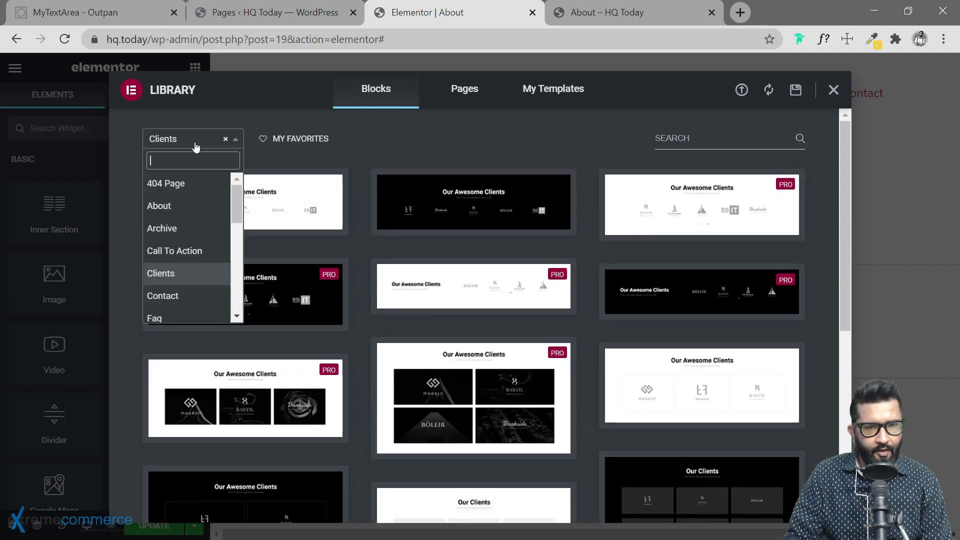
{"action": "left_click", "coordinate": [196, 294]}
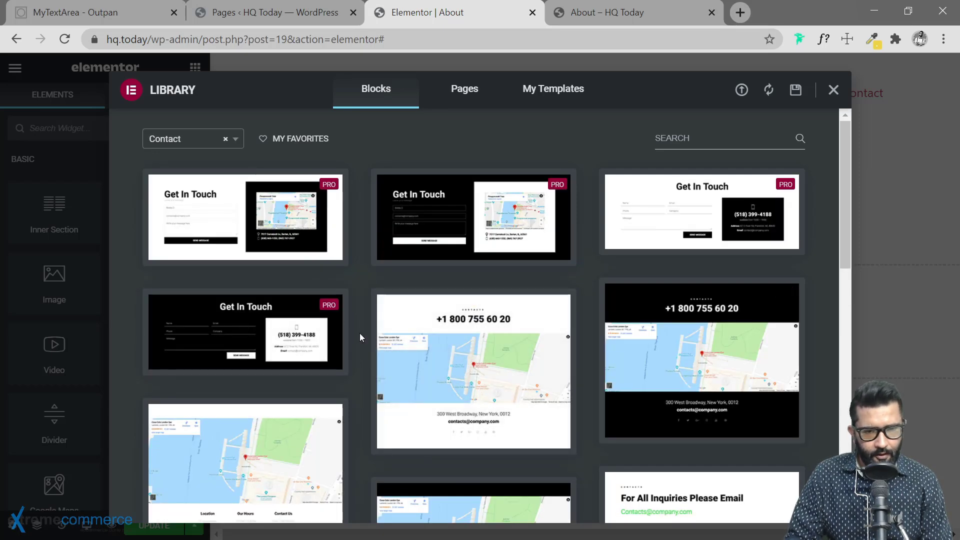
{"action": "scroll", "coordinate": [357, 347], "scroll_direction": "down", "scroll_amount": 10}
{"action": "scroll", "coordinate": [357, 347], "scroll_direction": "up", "scroll_amount": 10}
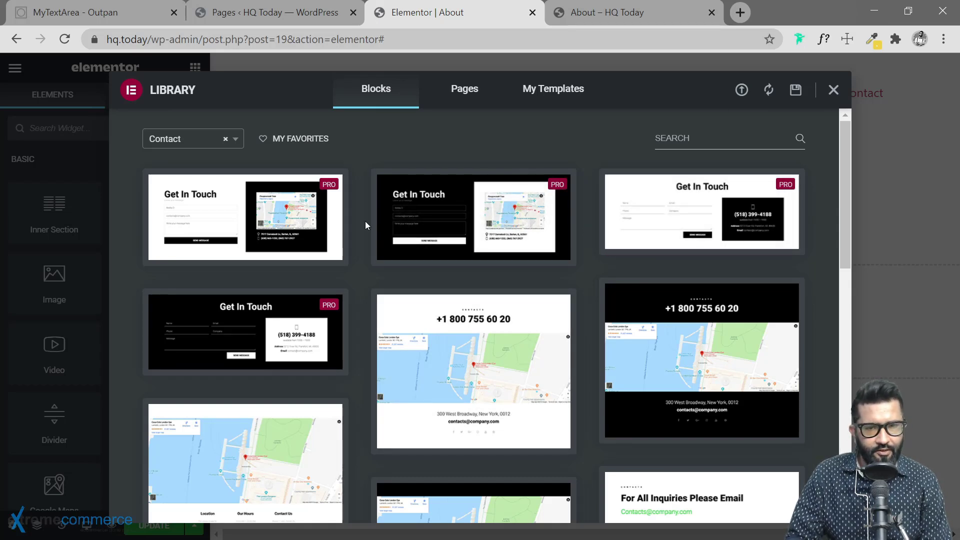
Step: Change the block category to Features and look over the feature section designs
{"action": "left_click", "coordinate": [206, 142]}
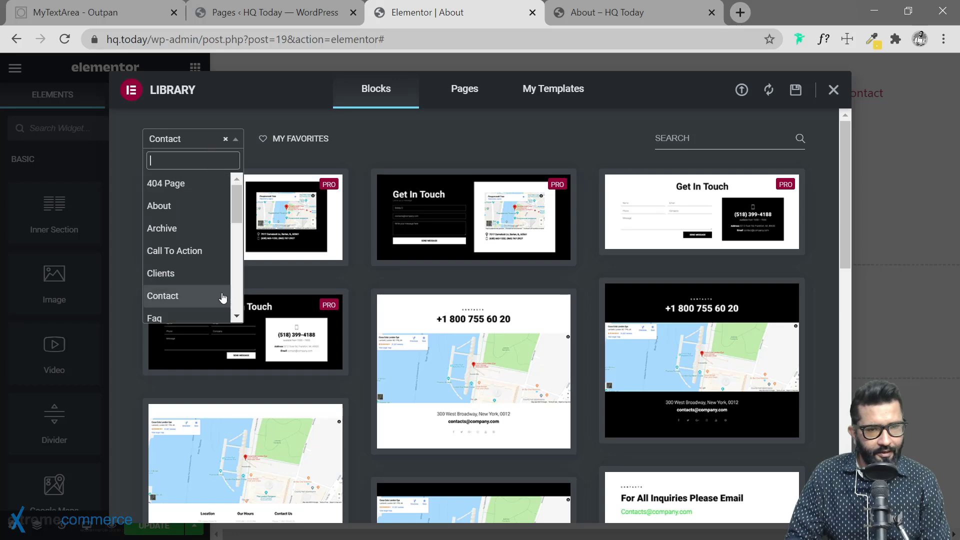
{"action": "scroll", "coordinate": [193, 255], "scroll_direction": "down", "scroll_amount": 2}
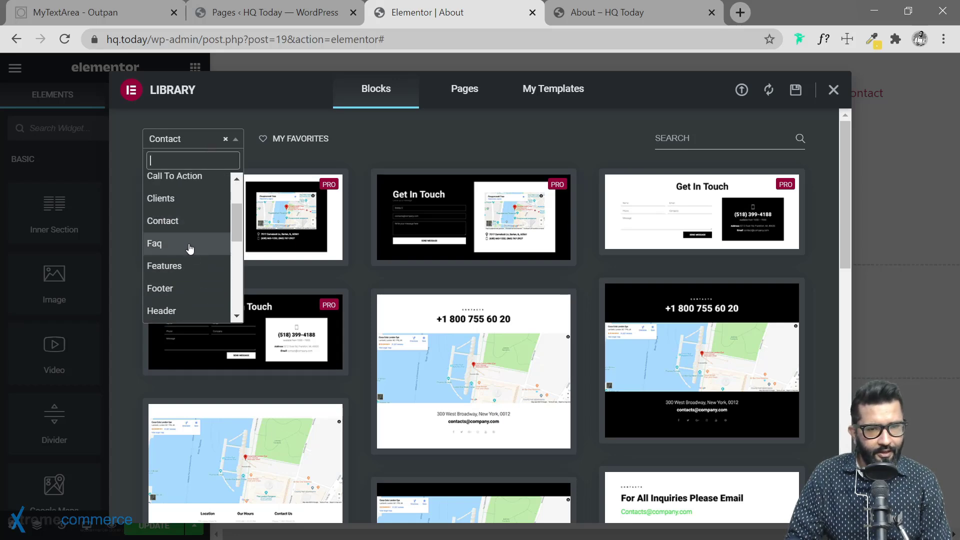
{"action": "left_click", "coordinate": [188, 272]}
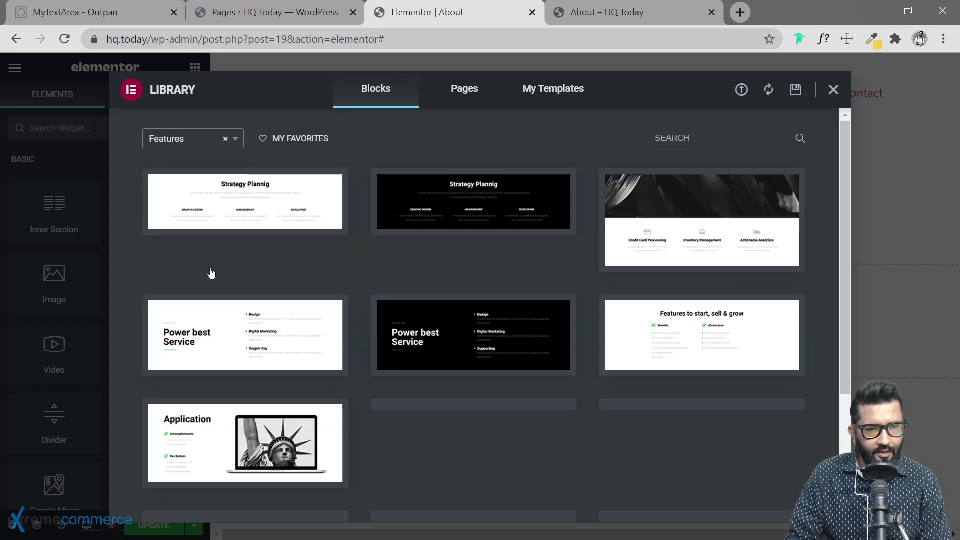
{"action": "scroll", "coordinate": [350, 382], "scroll_direction": "down", "scroll_amount": 4}
{"action": "scroll", "coordinate": [680, 404], "scroll_direction": "up", "scroll_amount": 3}
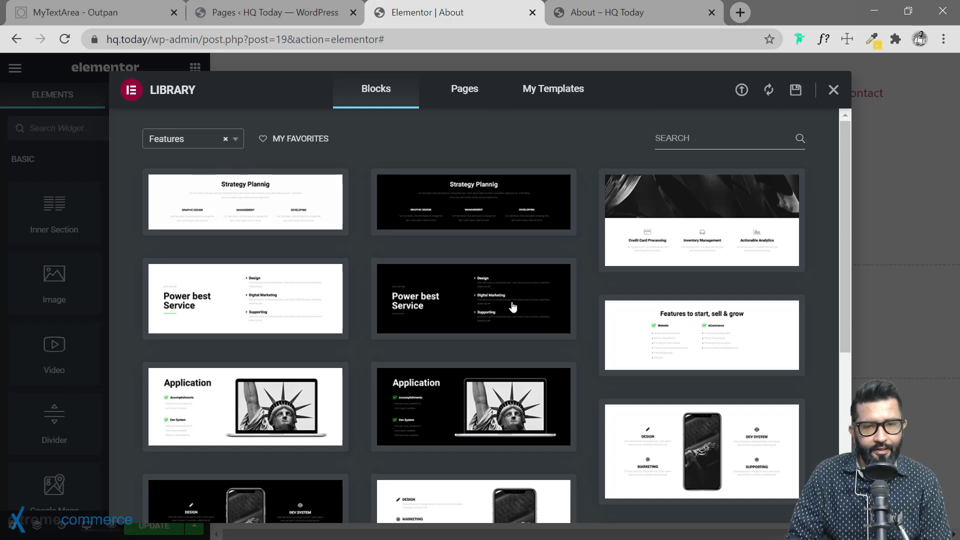
Step: Look over the remaining block categories, filter by Hero, and examine the hero section designs
{"action": "left_click", "coordinate": [208, 141]}
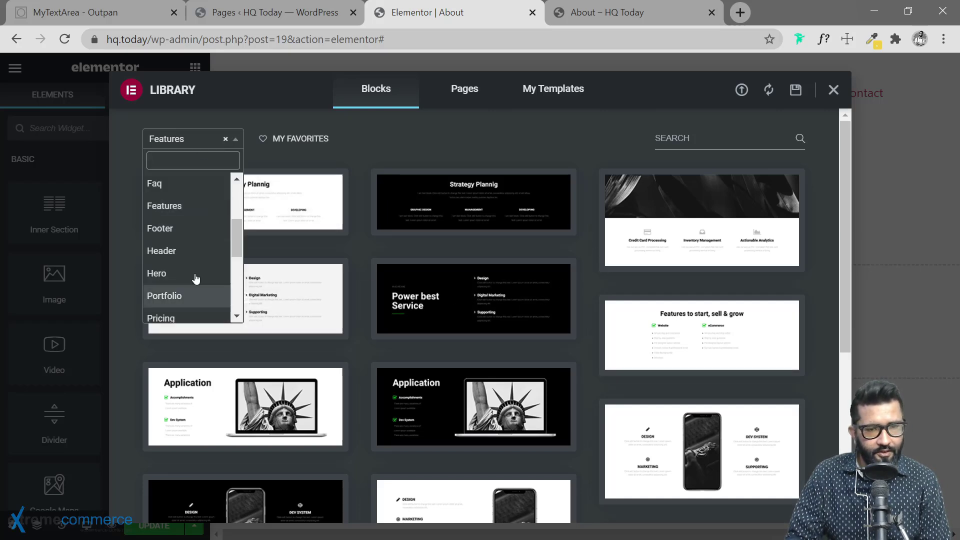
{"action": "scroll", "coordinate": [193, 260], "scroll_direction": "down", "scroll_amount": 2}
{"action": "scroll", "coordinate": [191, 245], "scroll_direction": "up", "scroll_amount": 2}
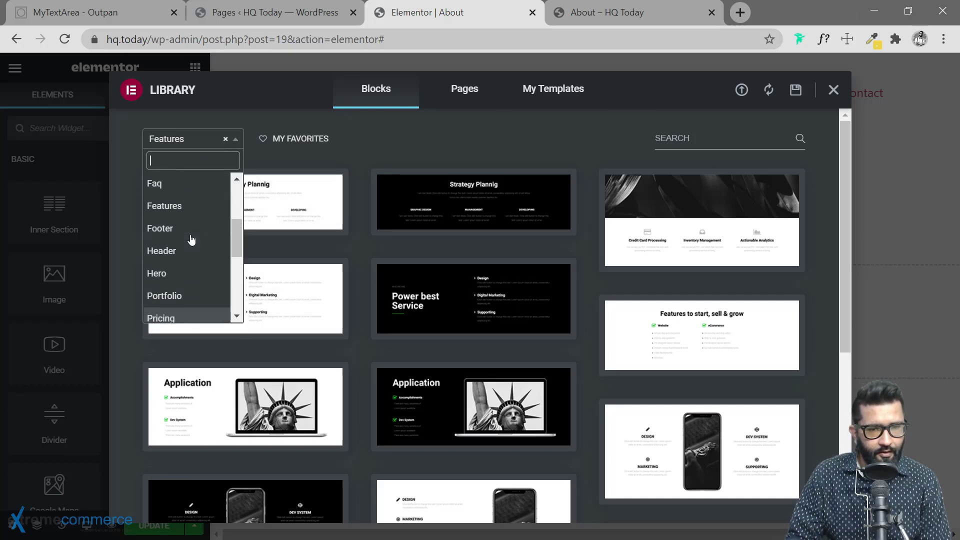
{"action": "scroll", "coordinate": [183, 253], "scroll_direction": "down", "scroll_amount": 2}
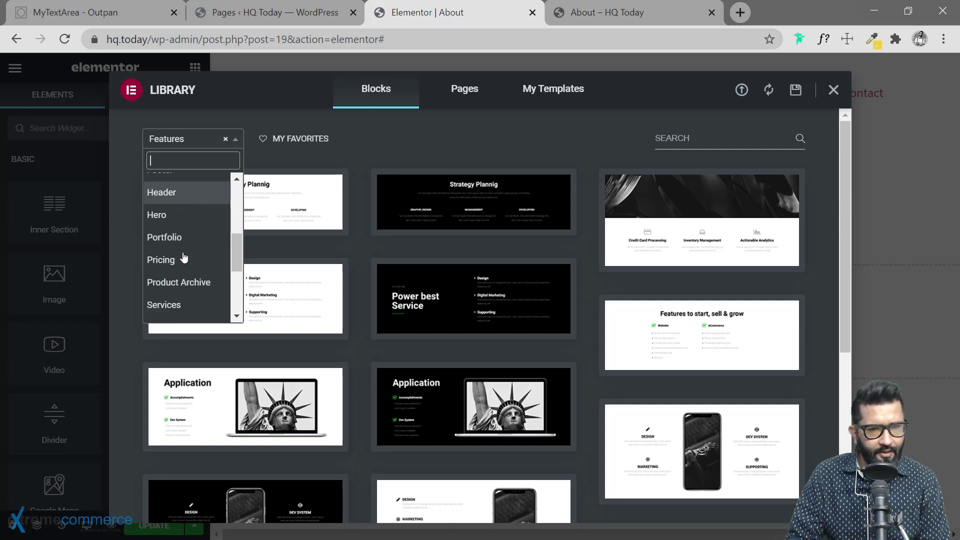
{"action": "left_click", "coordinate": [180, 201]}
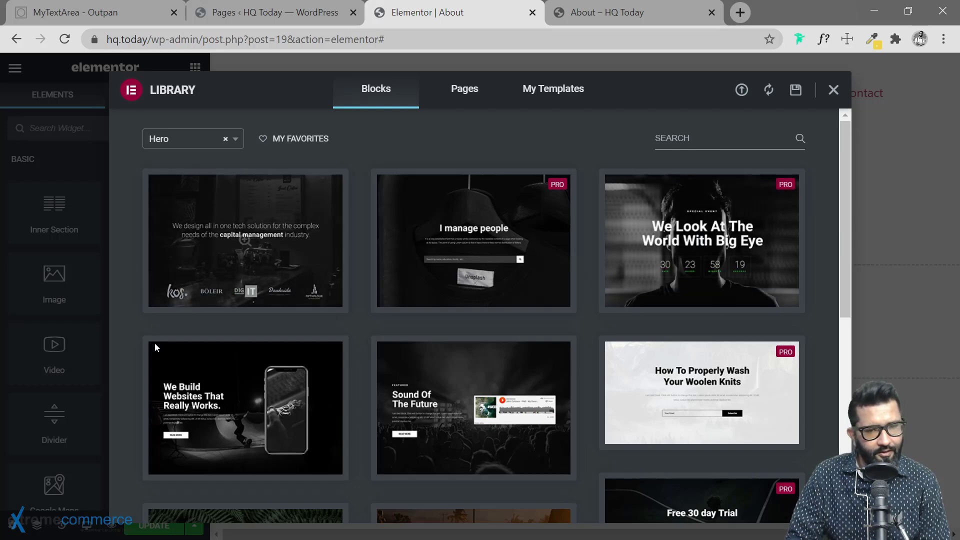
{"action": "scroll", "coordinate": [592, 380], "scroll_direction": "down", "scroll_amount": 3}
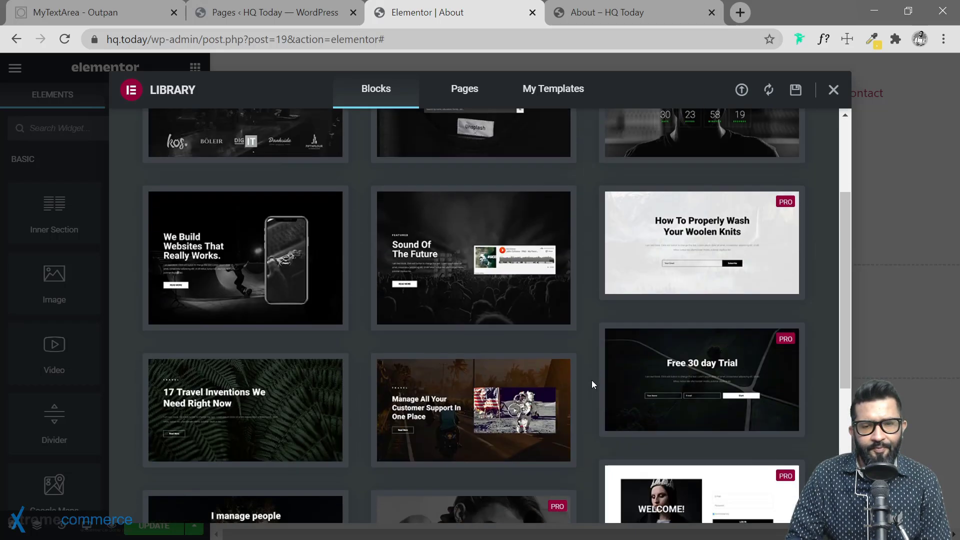
{"action": "scroll", "coordinate": [586, 362], "scroll_direction": "up", "scroll_amount": 3}
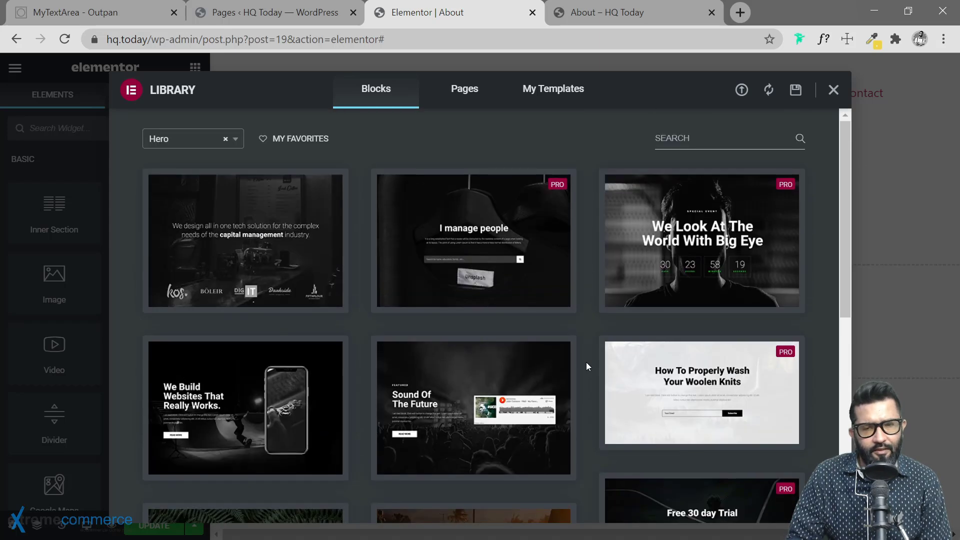
{"action": "mouse_move", "coordinate": [439, 394]}
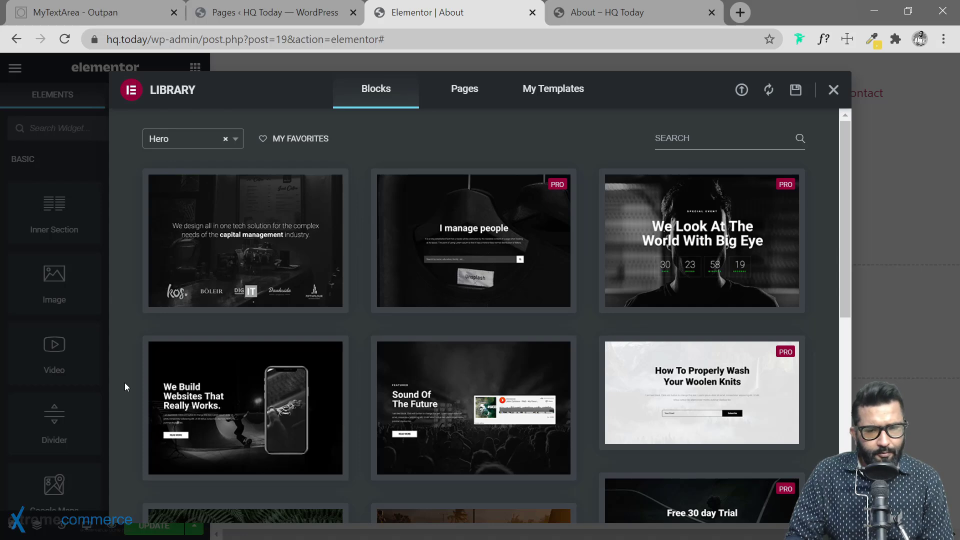
{"action": "mouse_move", "coordinate": [184, 419]}
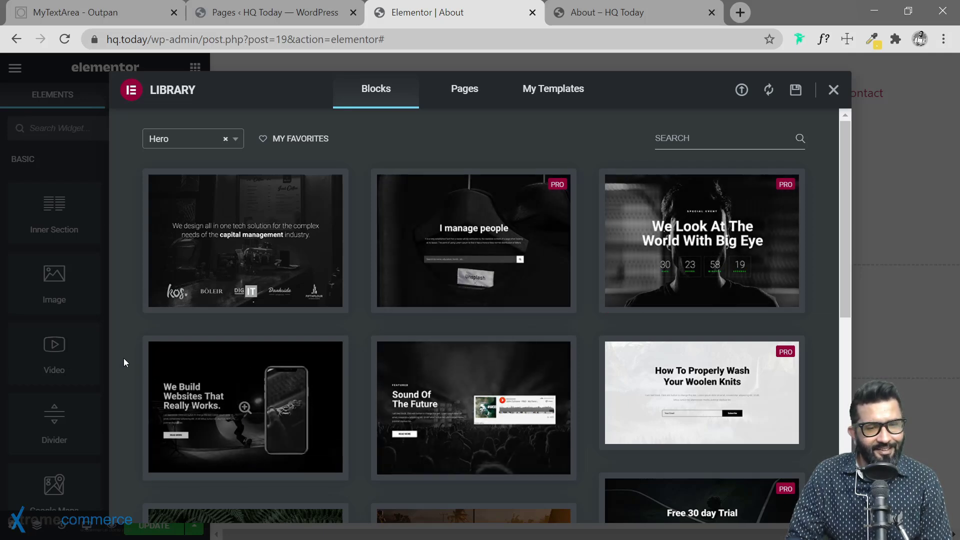
{"action": "scroll", "coordinate": [125, 360], "scroll_direction": "down", "scroll_amount": 3}
{"action": "scroll", "coordinate": [124, 358], "scroll_direction": "down", "scroll_amount": 5}
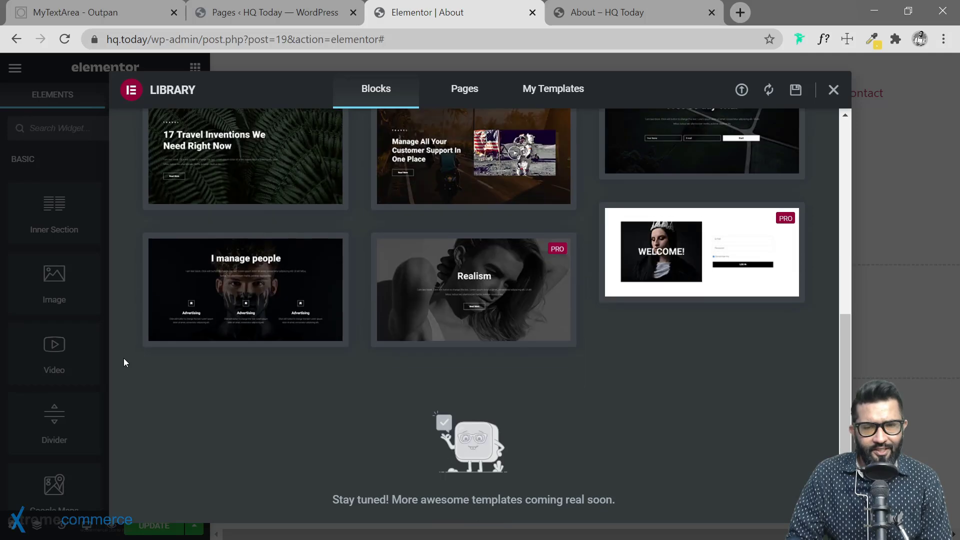
{"action": "scroll", "coordinate": [124, 358], "scroll_direction": "up", "scroll_amount": 8}
Step: Filter the library blocks by the Pricing category and look through the pricing table designs
{"action": "left_click", "coordinate": [216, 141]}
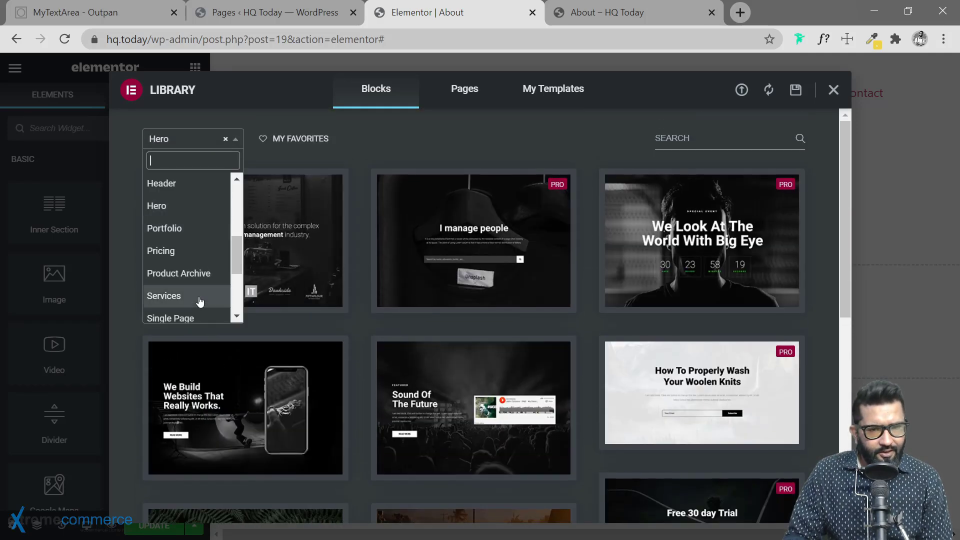
{"action": "scroll", "coordinate": [188, 262], "scroll_direction": "down", "scroll_amount": 2}
{"action": "scroll", "coordinate": [190, 250], "scroll_direction": "up", "scroll_amount": 2}
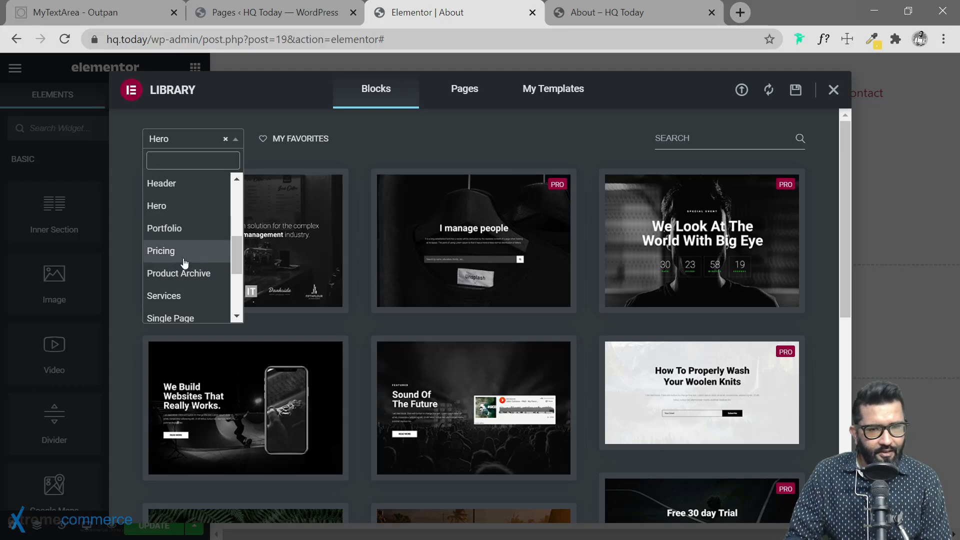
{"action": "left_click", "coordinate": [179, 252]}
{"action": "scroll", "coordinate": [450, 285], "scroll_direction": "down", "scroll_amount": 4}
{"action": "scroll", "coordinate": [596, 323], "scroll_direction": "up", "scroll_amount": 4}
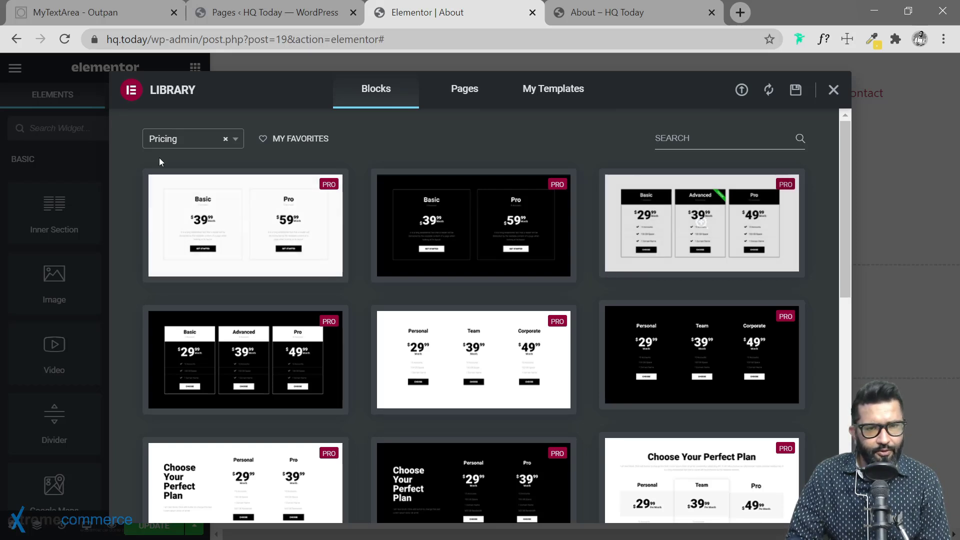
Step: Set the block category to Stats and look through the counter and chart designs
{"action": "left_click", "coordinate": [195, 139]}
{"action": "scroll", "coordinate": [208, 288], "scroll_direction": "down", "scroll_amount": 2}
{"action": "scroll", "coordinate": [206, 286], "scroll_direction": "down", "scroll_amount": 1}
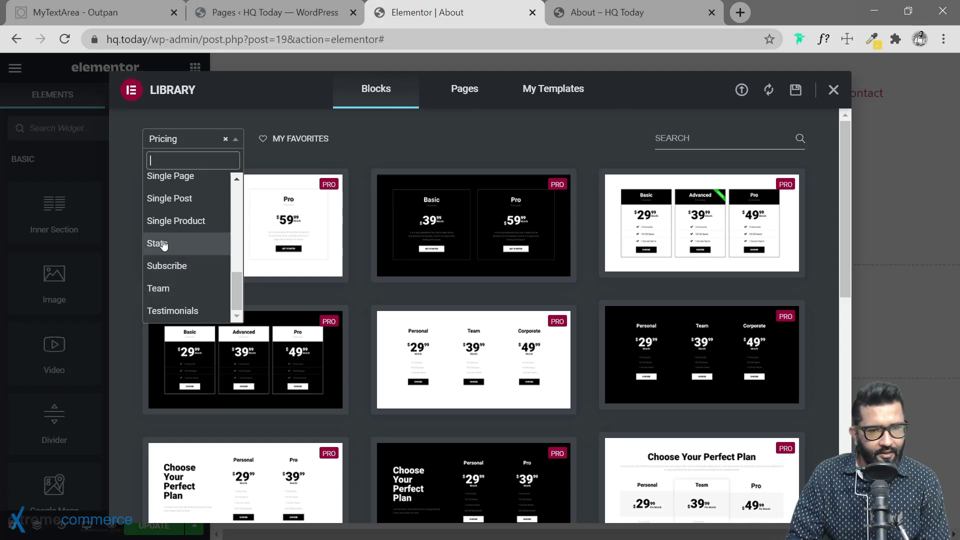
{"action": "left_click", "coordinate": [181, 243]}
{"action": "scroll", "coordinate": [347, 334], "scroll_direction": "down", "scroll_amount": 3}
{"action": "scroll", "coordinate": [470, 285], "scroll_direction": "up", "scroll_amount": 3}
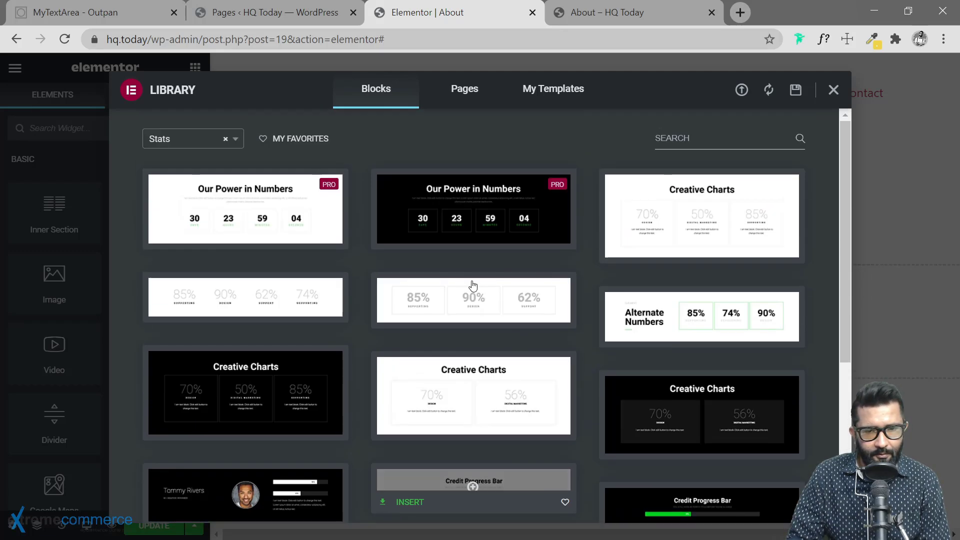
Step: Filter the library blocks by Testimonials and then by Team, looking over the designs in each category
{"action": "left_click", "coordinate": [199, 141]}
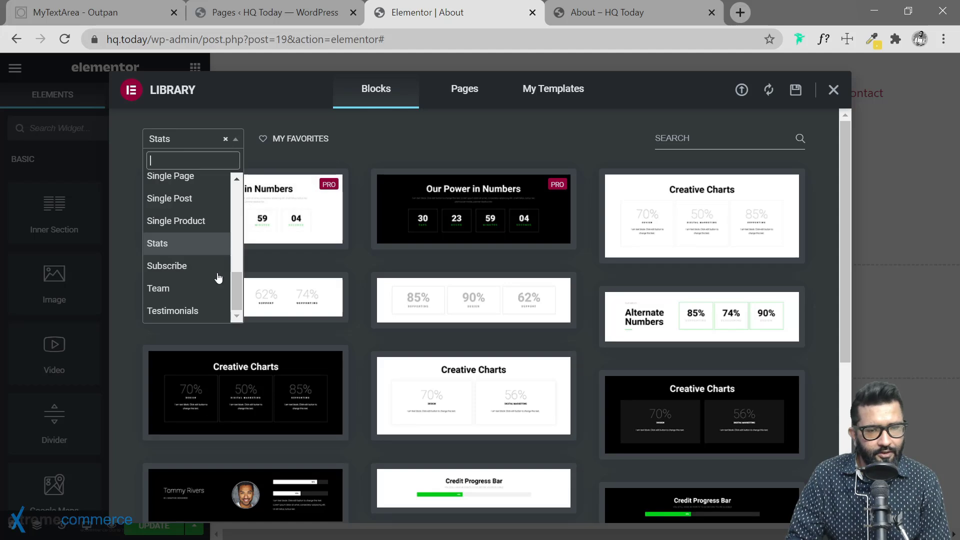
{"action": "left_click", "coordinate": [194, 311]}
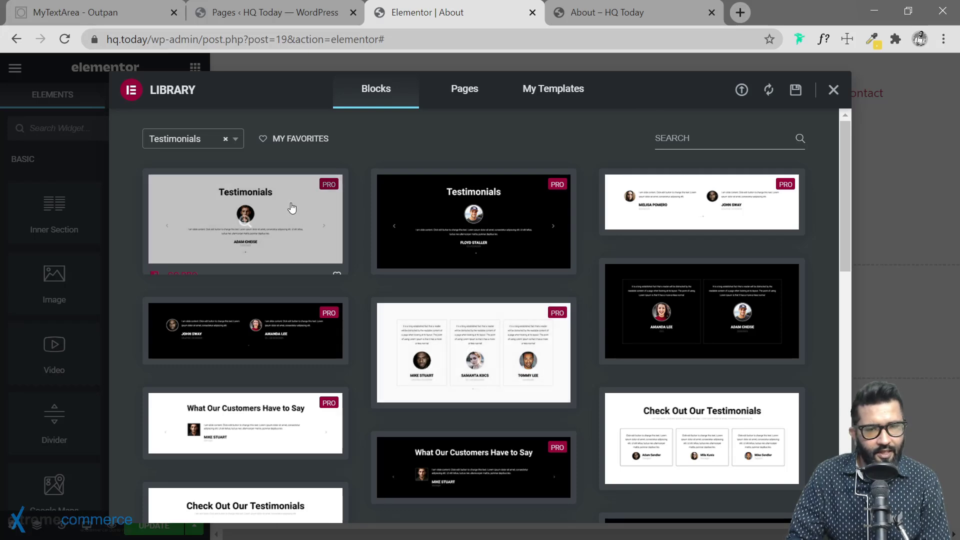
{"action": "left_click", "coordinate": [200, 139]}
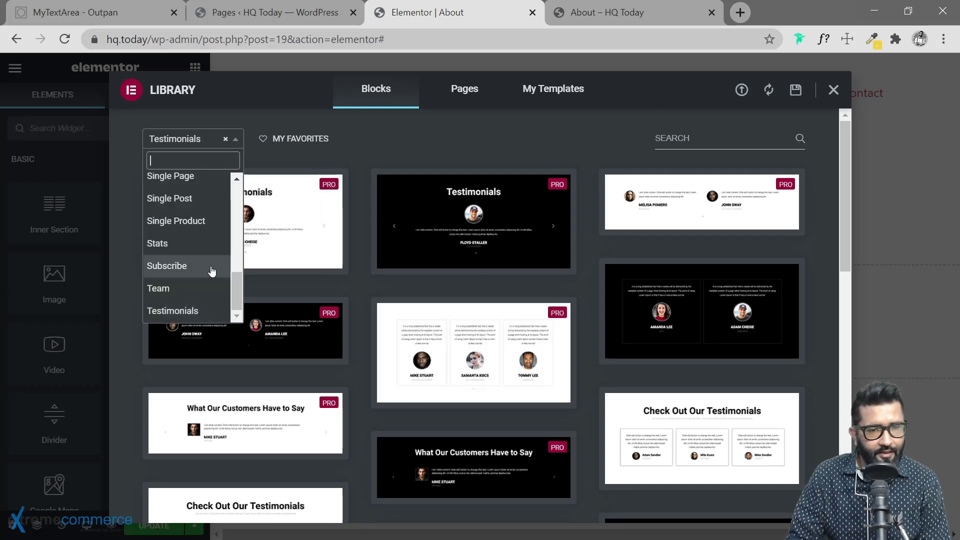
{"action": "left_click", "coordinate": [175, 289]}
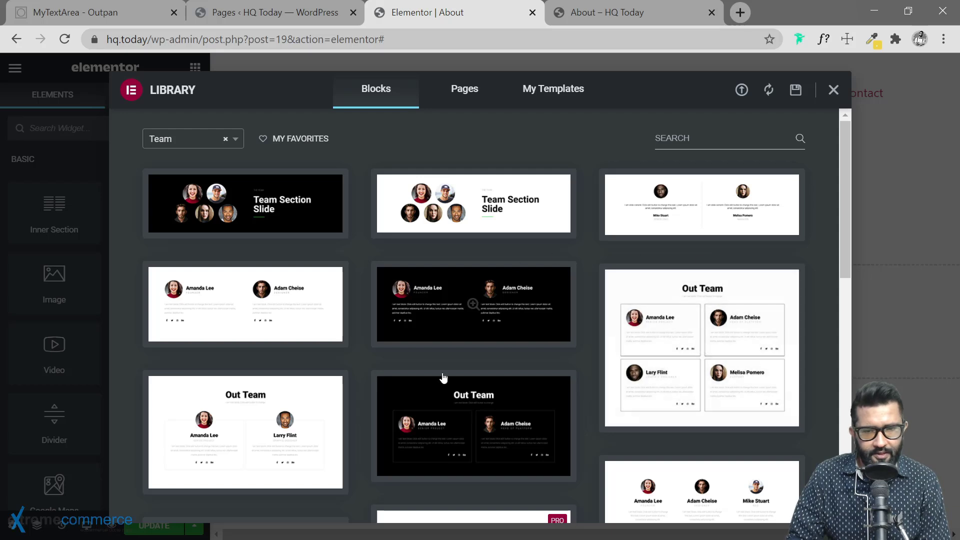
{"action": "mouse_move", "coordinate": [291, 220]}
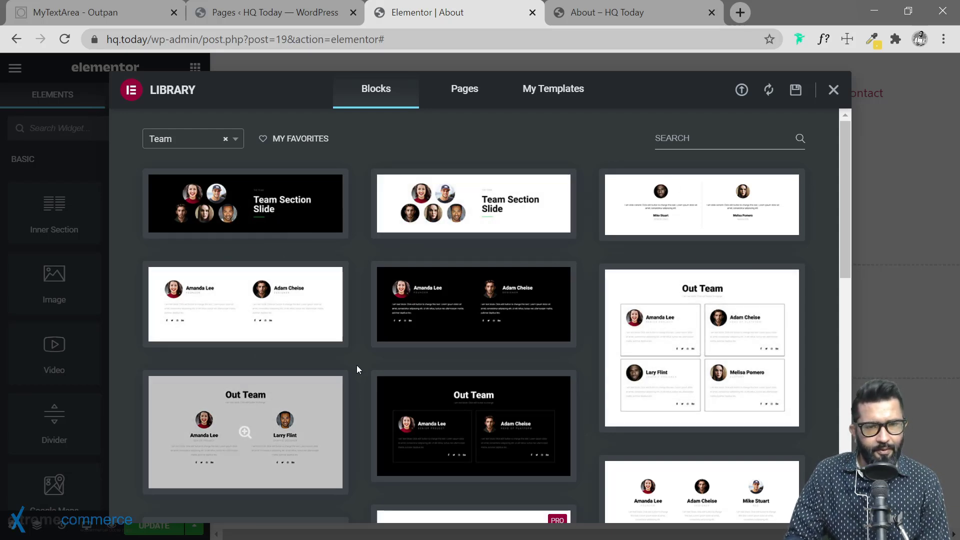
Step: Switch the block category to Hero and look through the hero section designs again
{"action": "left_click", "coordinate": [210, 140]}
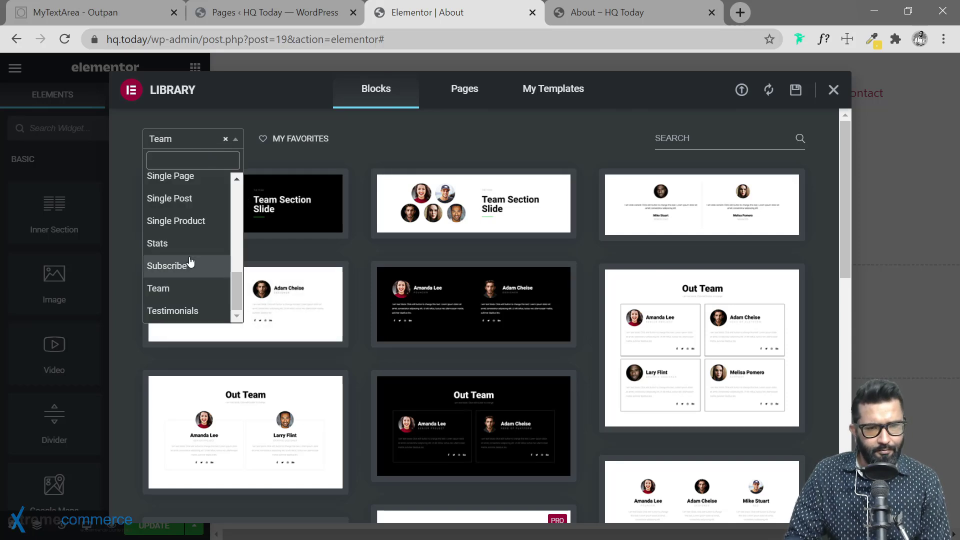
{"action": "scroll", "coordinate": [190, 261], "scroll_direction": "up", "scroll_amount": 5}
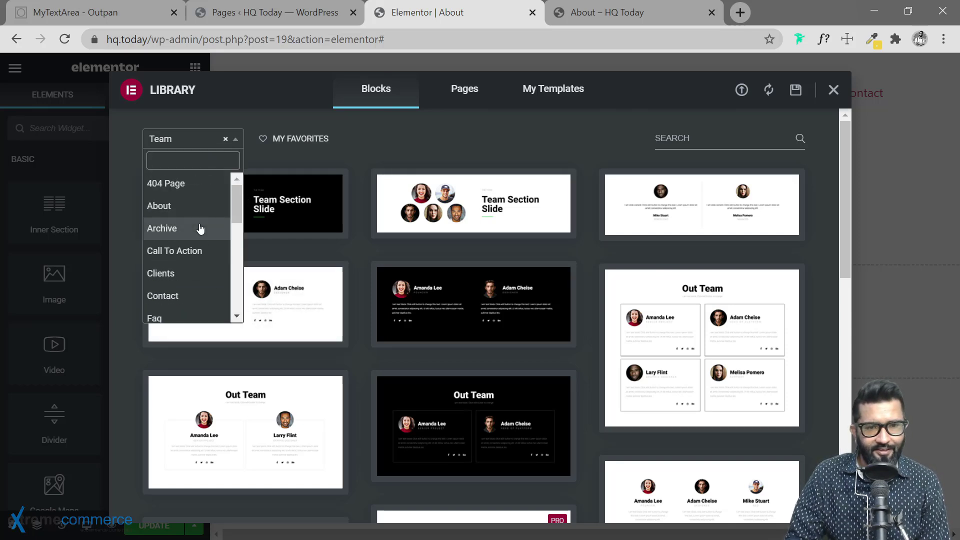
{"action": "scroll", "coordinate": [201, 225], "scroll_direction": "down", "scroll_amount": 2}
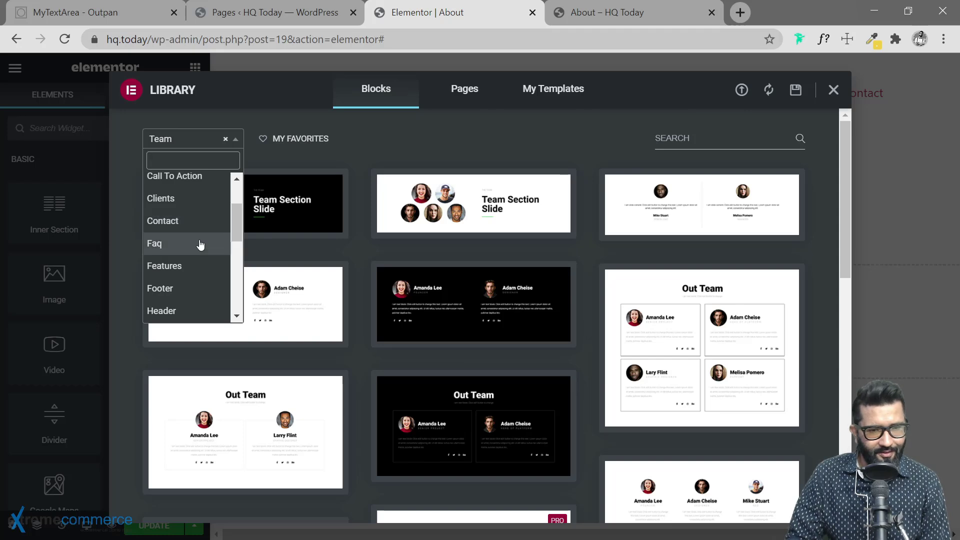
{"action": "scroll", "coordinate": [201, 244], "scroll_direction": "down", "scroll_amount": 3}
{"action": "left_click", "coordinate": [186, 260]}
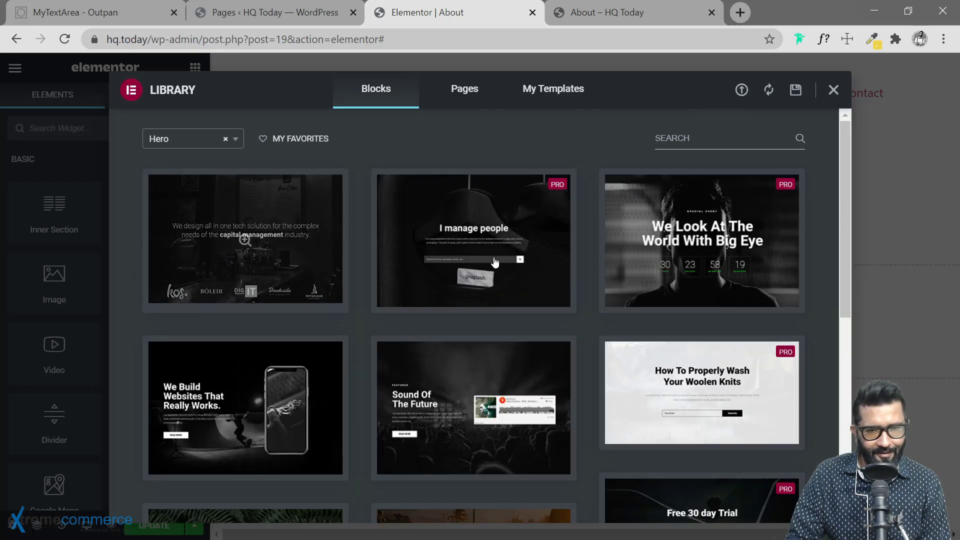
{"action": "scroll", "coordinate": [356, 375], "scroll_direction": "down", "scroll_amount": 5}
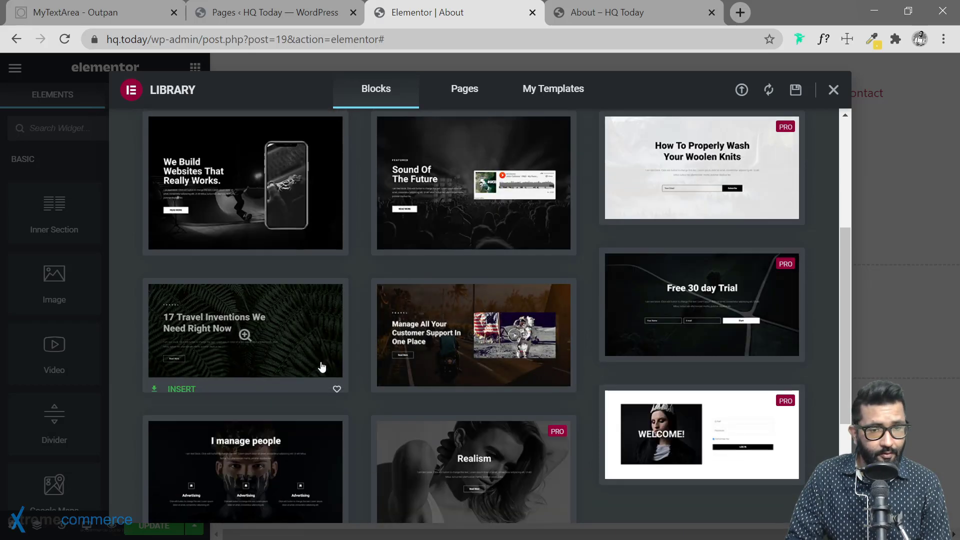
{"action": "scroll", "coordinate": [300, 360], "scroll_direction": "down", "scroll_amount": 2}
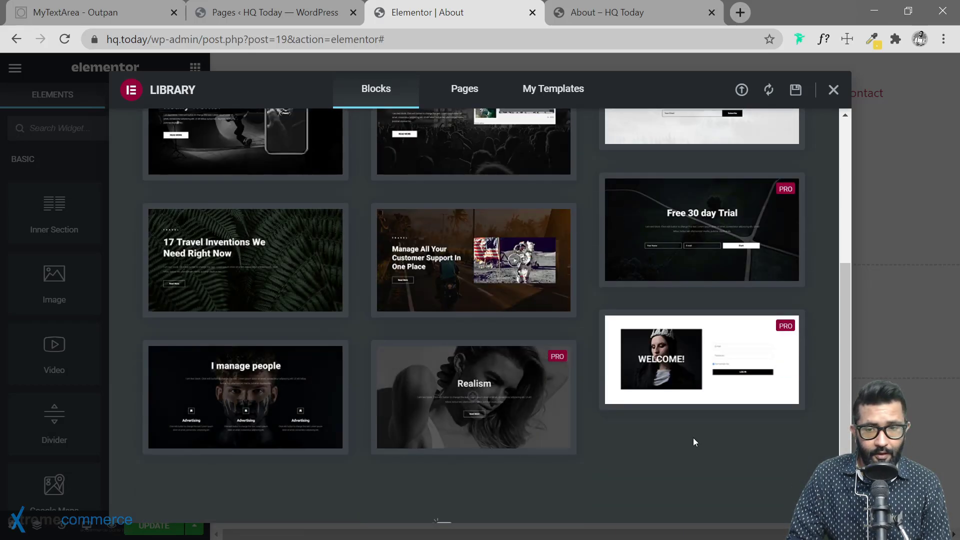
{"action": "scroll", "coordinate": [589, 393], "scroll_direction": "up", "scroll_amount": 7}
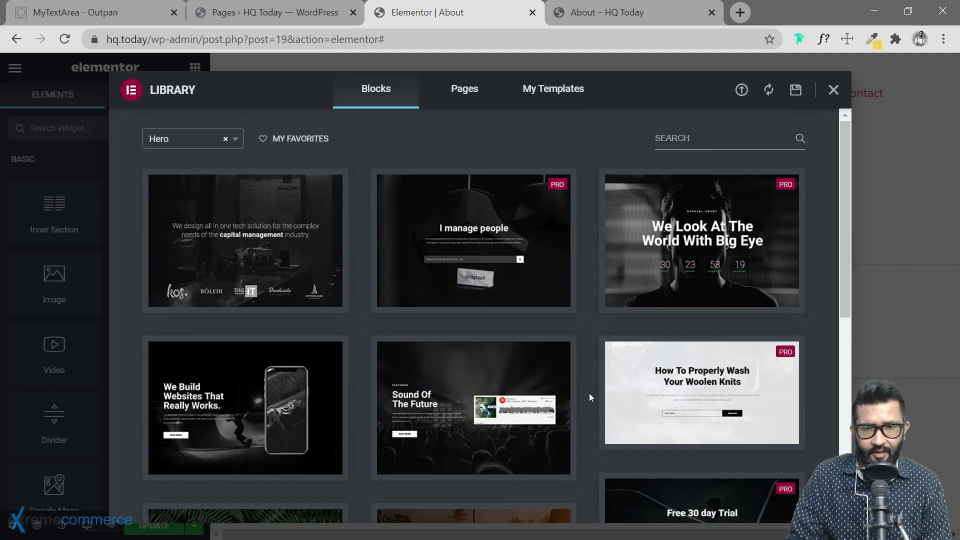
Step: Filter the library blocks by the About category and look through the company introduction designs
{"action": "left_click", "coordinate": [185, 141]}
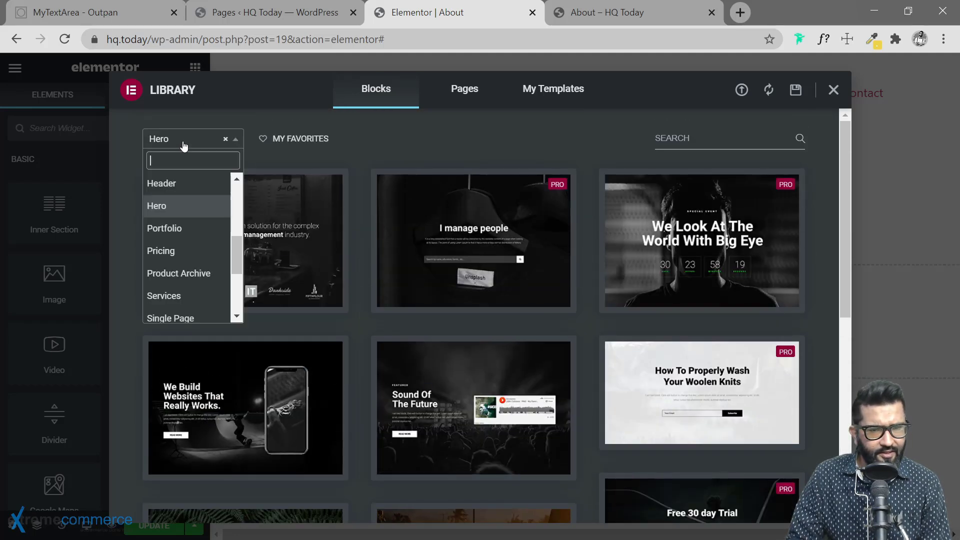
{"action": "scroll", "coordinate": [194, 231], "scroll_direction": "up", "scroll_amount": 3}
{"action": "scroll", "coordinate": [195, 231], "scroll_direction": "up", "scroll_amount": 2}
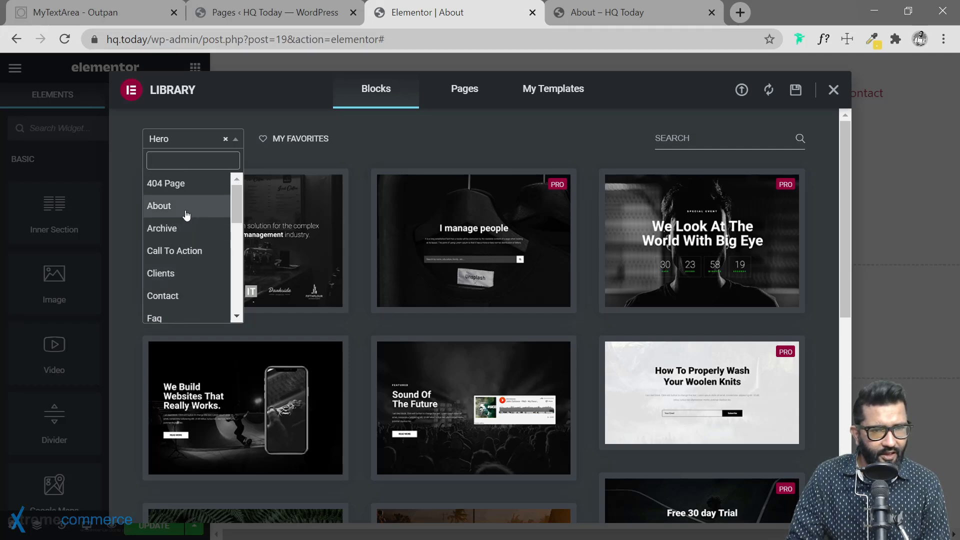
{"action": "left_click", "coordinate": [186, 207]}
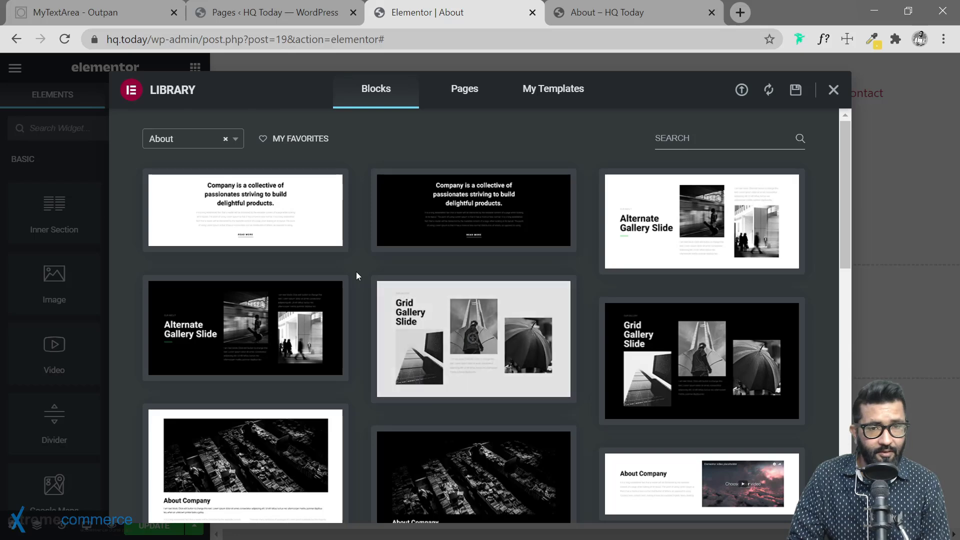
{"action": "scroll", "coordinate": [592, 287], "scroll_direction": "down", "scroll_amount": 2}
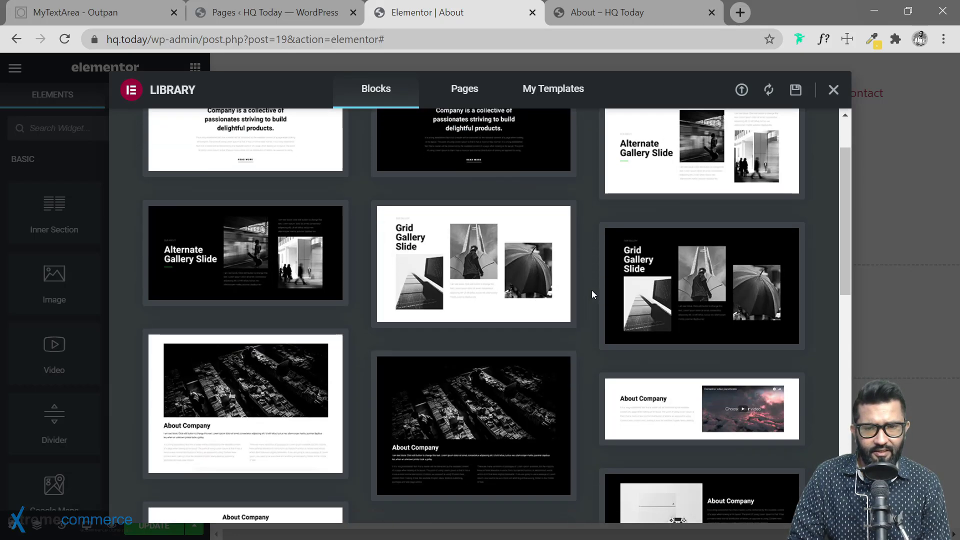
{"action": "scroll", "coordinate": [592, 290], "scroll_direction": "down", "scroll_amount": 3}
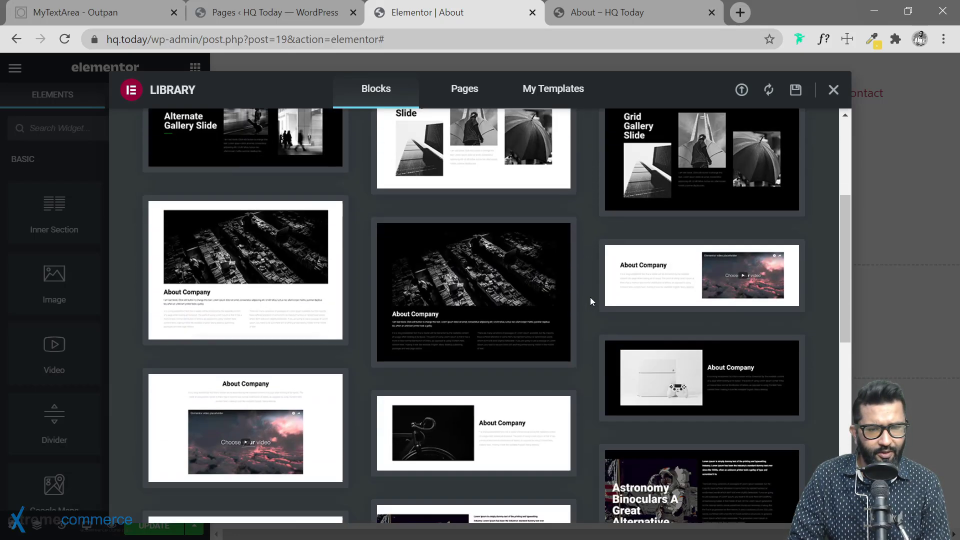
{"action": "scroll", "coordinate": [590, 297], "scroll_direction": "down", "scroll_amount": 7}
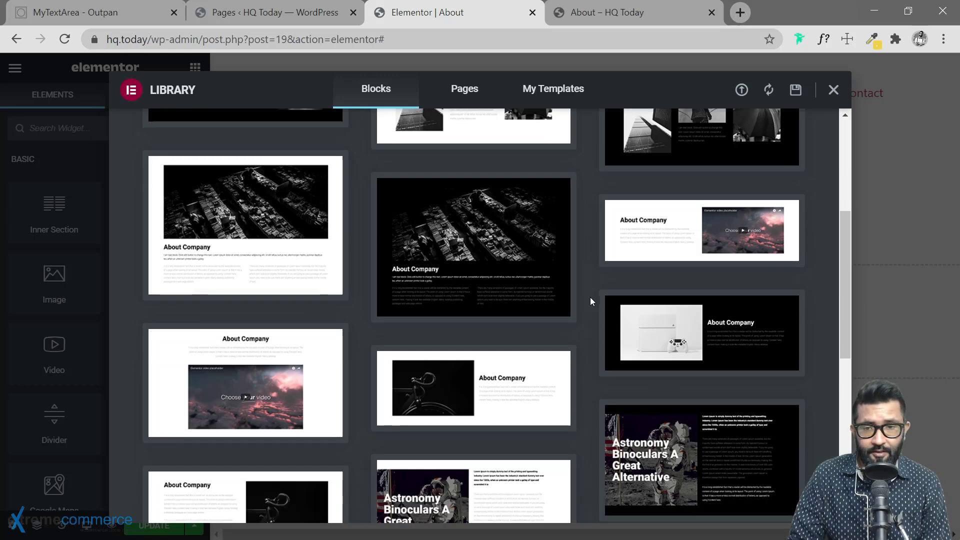
{"action": "scroll", "coordinate": [352, 330], "scroll_direction": "up", "scroll_amount": 10}
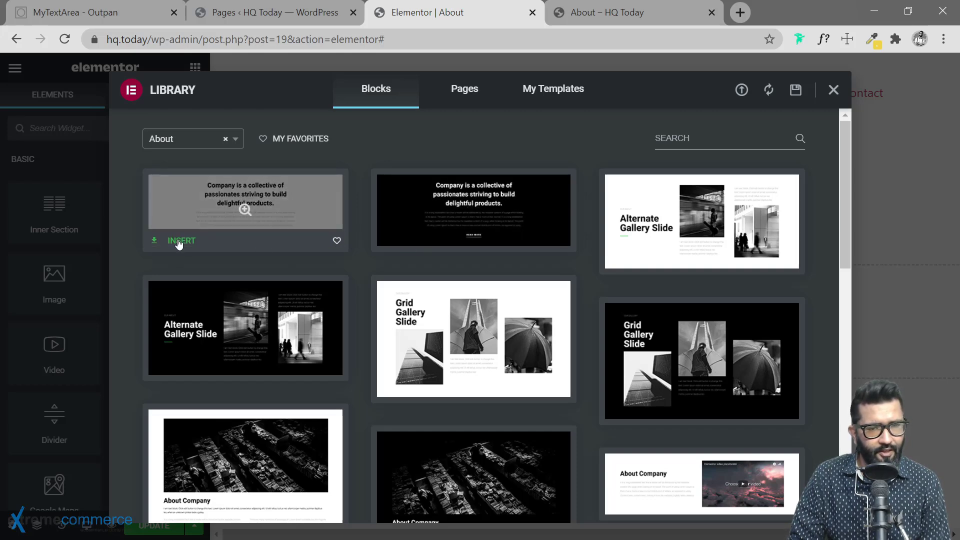
Step: Preview the white "Company is a collective" block and insert it into the page, connecting the site to the Template Library
{"action": "left_click", "coordinate": [218, 213]}
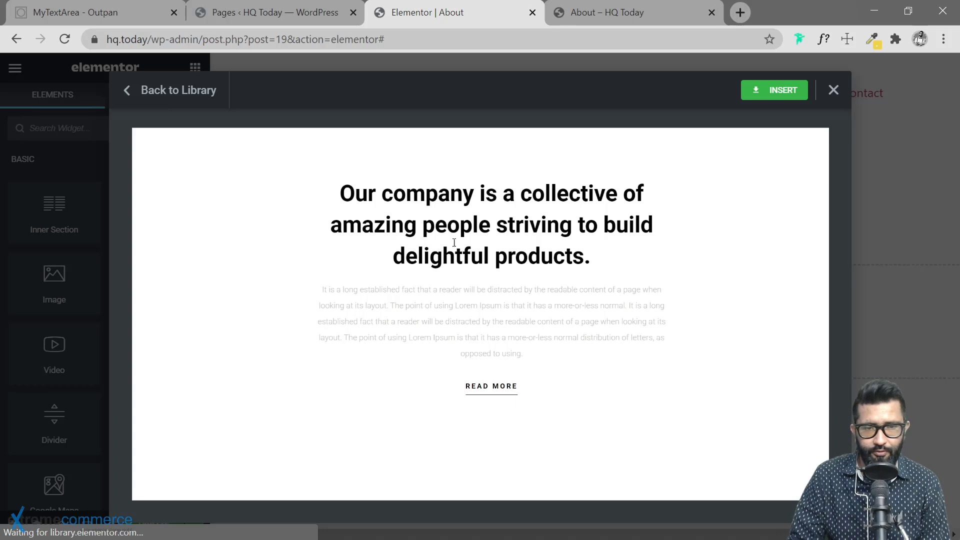
{"action": "left_click", "coordinate": [770, 99]}
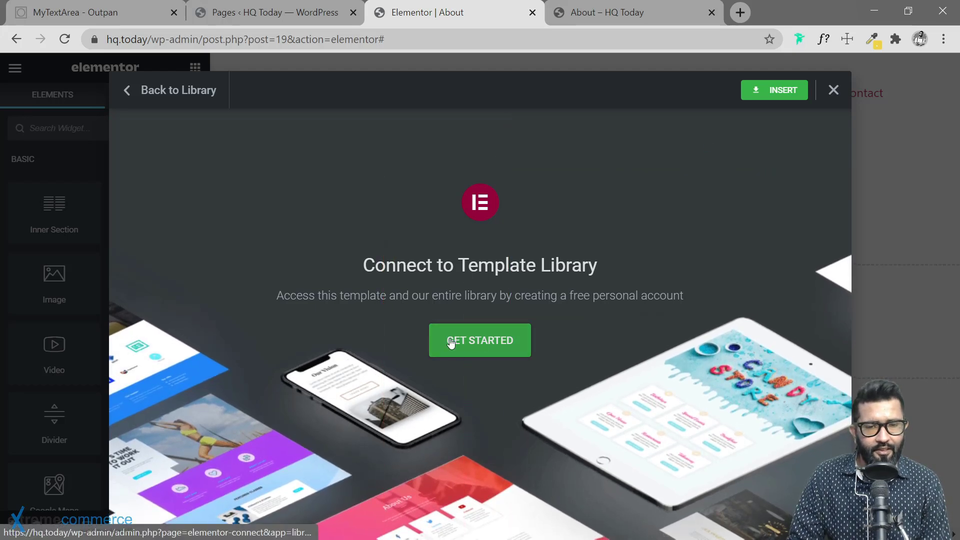
{"action": "left_click", "coordinate": [478, 342]}
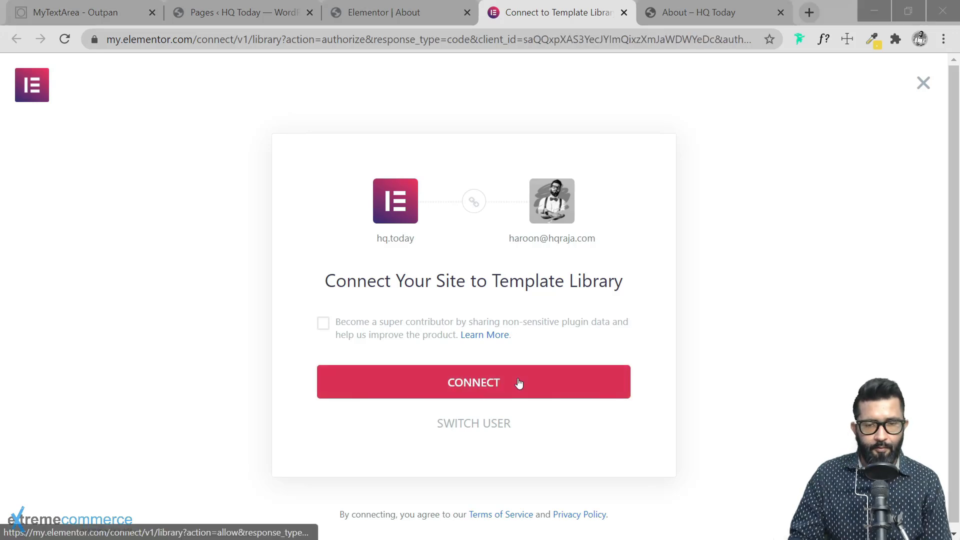
{"action": "left_click", "coordinate": [519, 383]}
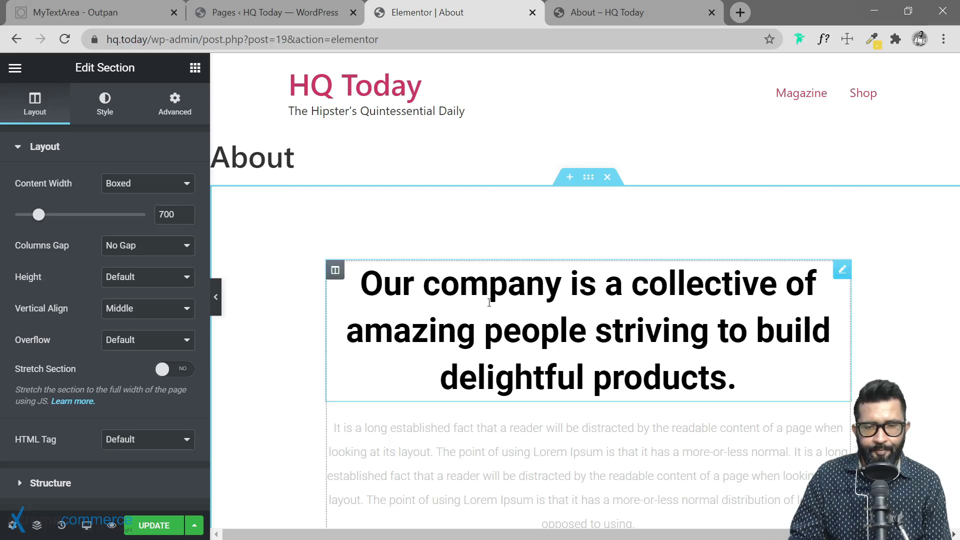
Step: Look over the inserted company introduction section from its heading down to the Read More link
{"action": "scroll", "coordinate": [490, 303], "scroll_direction": "down", "scroll_amount": 6}
{"action": "scroll", "coordinate": [490, 303], "scroll_direction": "up", "scroll_amount": 5}
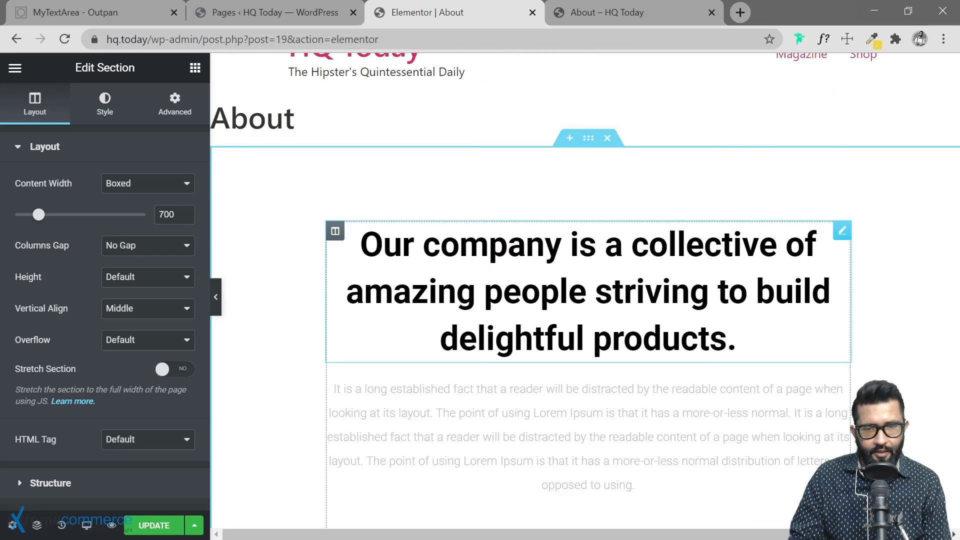
{"action": "scroll", "coordinate": [489, 302], "scroll_direction": "up", "scroll_amount": 1}
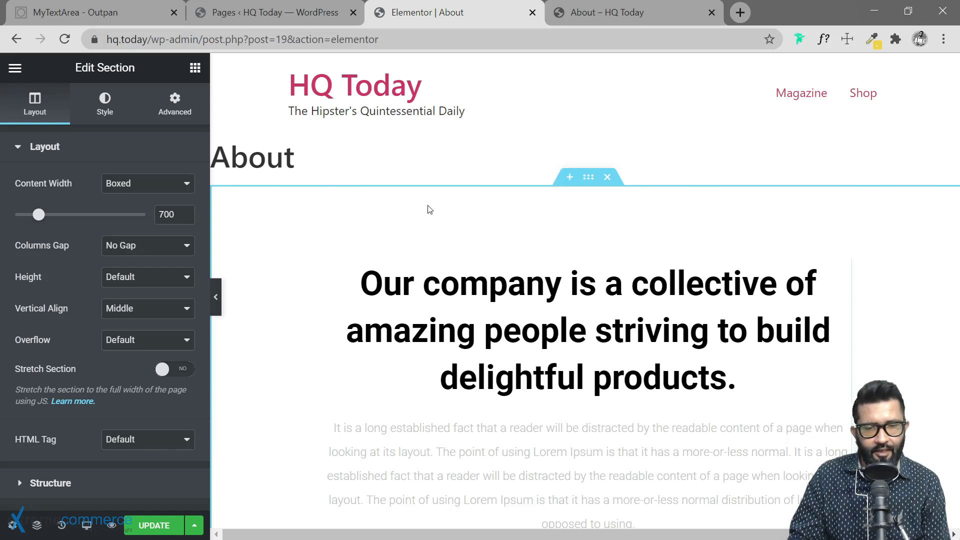
{"action": "scroll", "coordinate": [429, 209], "scroll_direction": "down", "scroll_amount": 7}
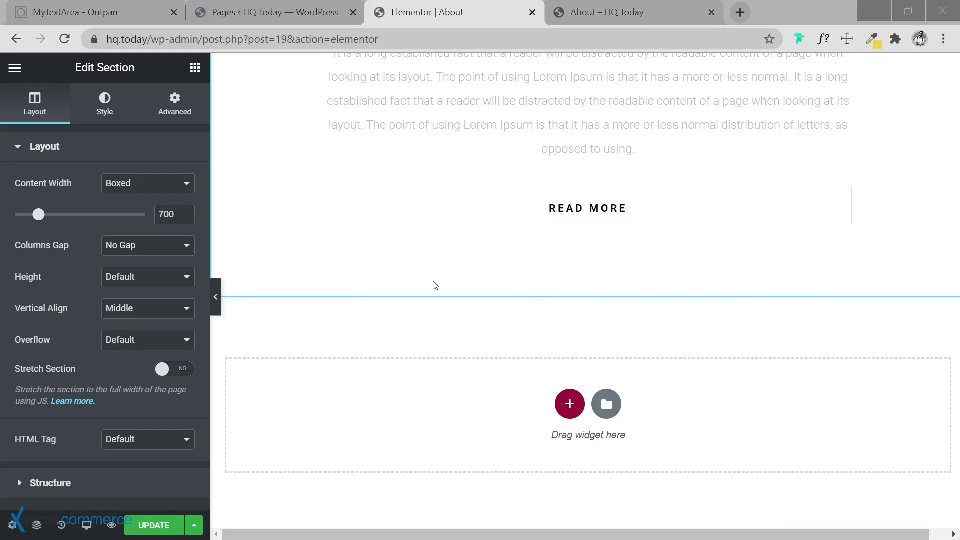
{"action": "scroll", "coordinate": [442, 278], "scroll_direction": "up", "scroll_amount": 6}
Step: Open the template library for the empty area below the introduction section, filter blocks by Team, and look through the team designs
{"action": "scroll", "coordinate": [491, 513], "scroll_direction": "down", "scroll_amount": 6}
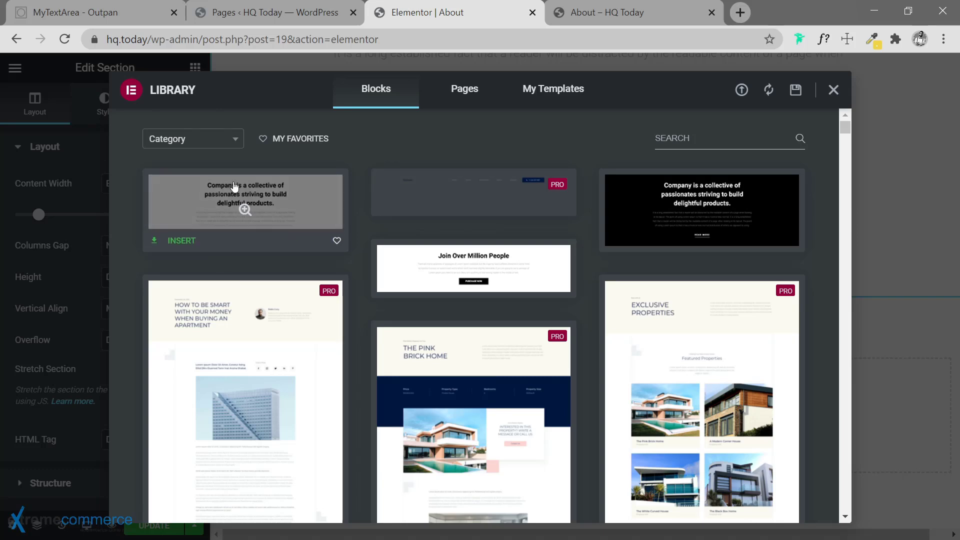
{"action": "left_click", "coordinate": [206, 140]}
{"action": "scroll", "coordinate": [200, 252], "scroll_direction": "down", "scroll_amount": 7}
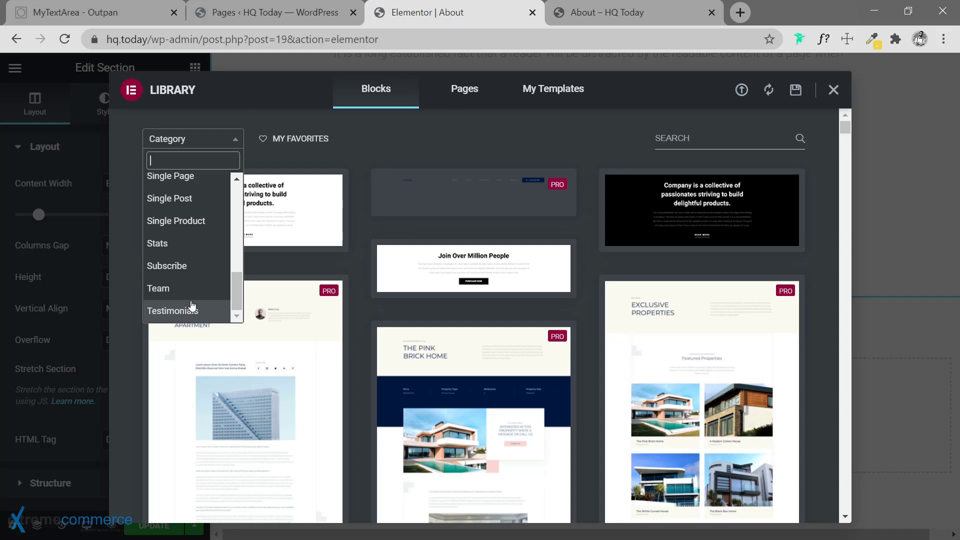
{"action": "scroll", "coordinate": [195, 240], "scroll_direction": "up", "scroll_amount": 7}
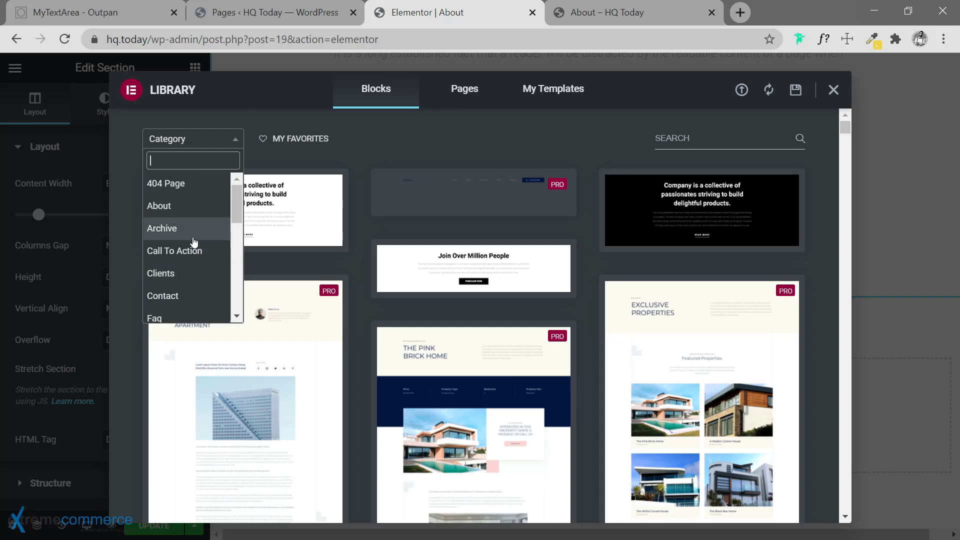
{"action": "scroll", "coordinate": [194, 242], "scroll_direction": "down", "scroll_amount": 2}
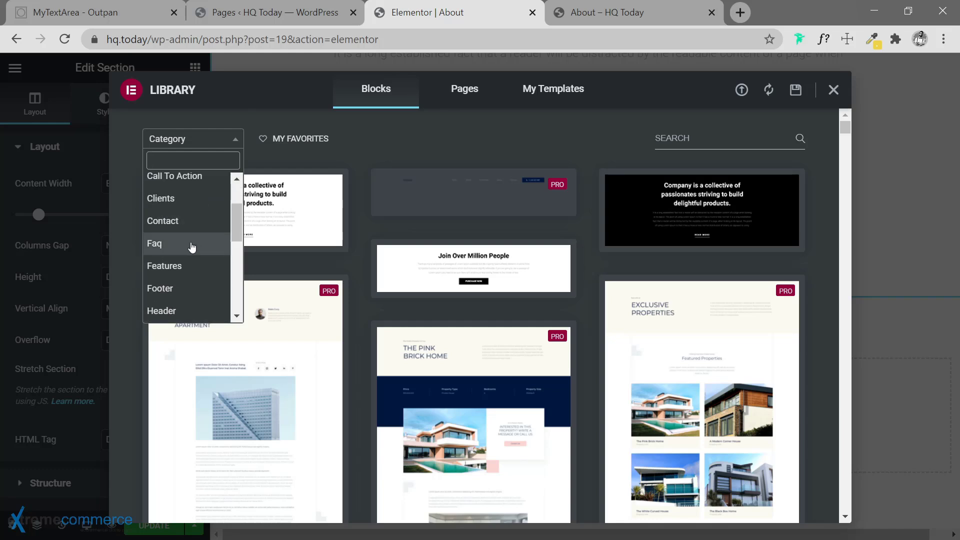
{"action": "scroll", "coordinate": [191, 243], "scroll_direction": "down", "scroll_amount": 3}
{"action": "scroll", "coordinate": [192, 239], "scroll_direction": "down", "scroll_amount": 3}
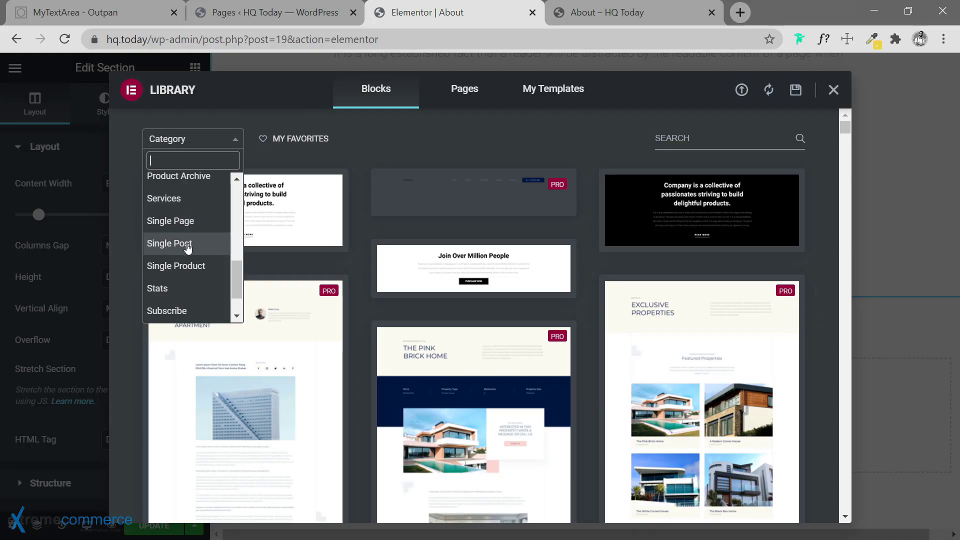
{"action": "scroll", "coordinate": [188, 257], "scroll_direction": "down", "scroll_amount": 1}
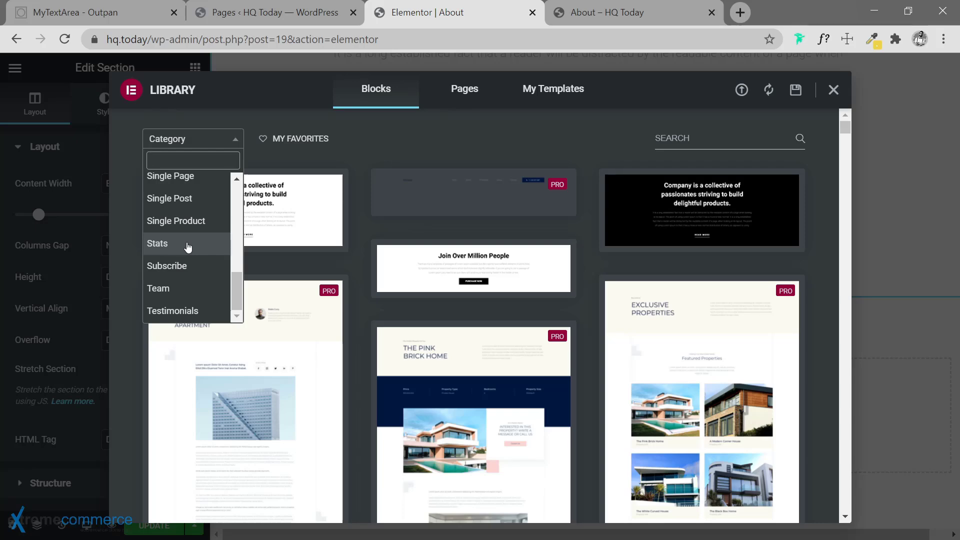
{"action": "left_click", "coordinate": [168, 289]}
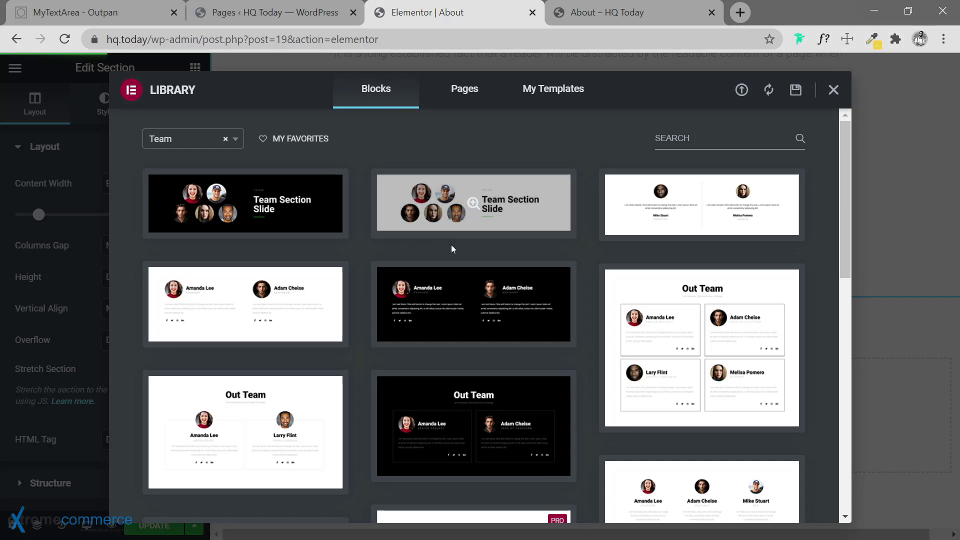
{"action": "mouse_move", "coordinate": [545, 233]}
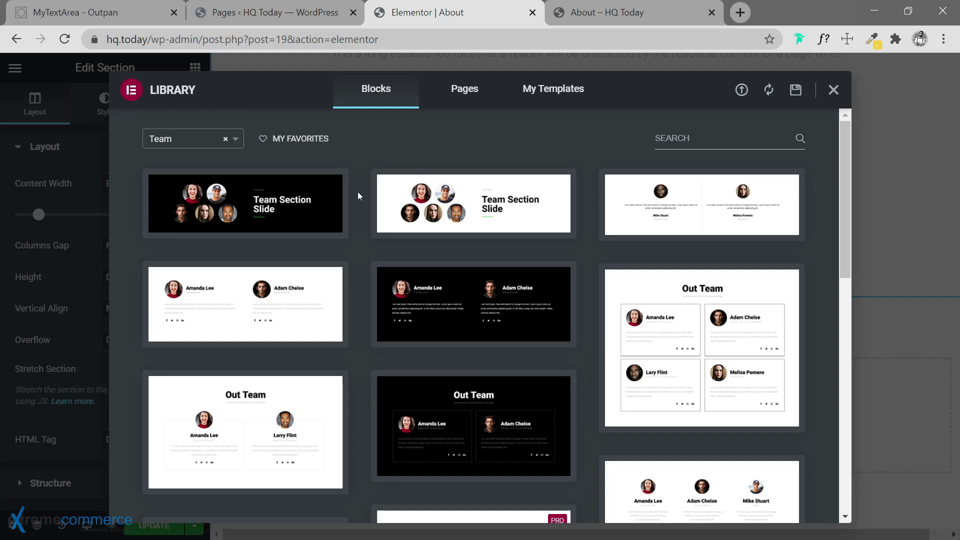
{"action": "scroll", "coordinate": [362, 273], "scroll_direction": "down", "scroll_amount": 6}
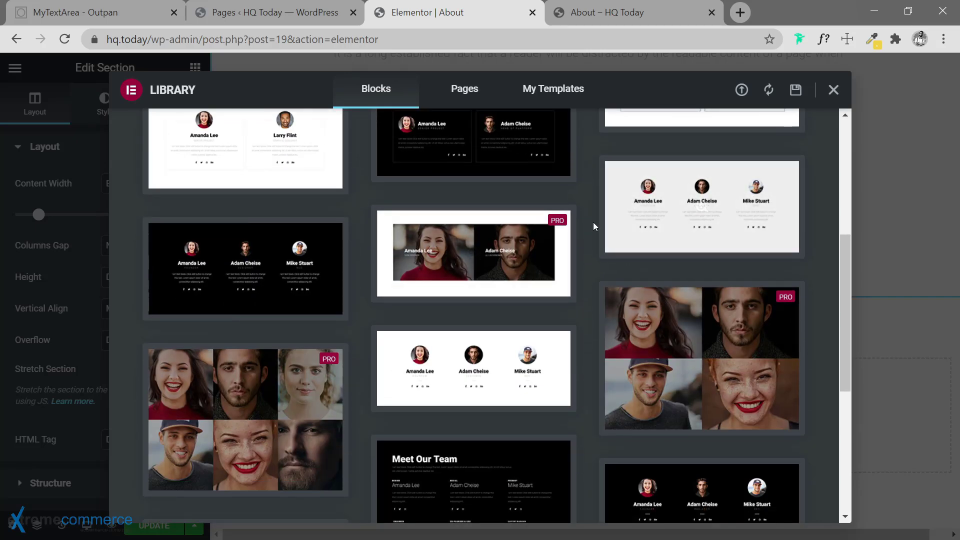
Step: Insert the black team block with three round portraits from the Team designs into the page
{"action": "scroll", "coordinate": [593, 225], "scroll_direction": "up", "scroll_amount": 4}
{"action": "scroll", "coordinate": [593, 222], "scroll_direction": "up", "scroll_amount": 2}
{"action": "scroll", "coordinate": [365, 255], "scroll_direction": "down", "scroll_amount": 5}
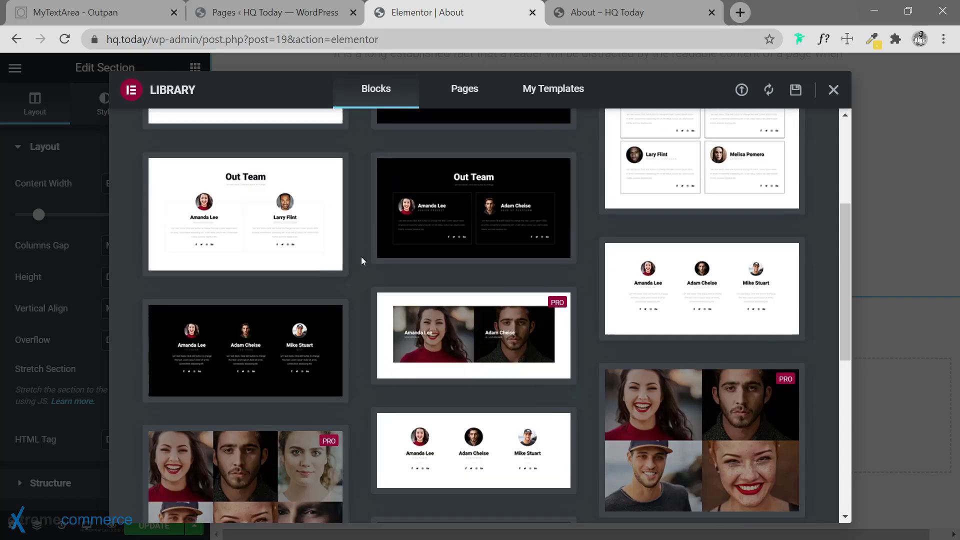
{"action": "left_click", "coordinate": [175, 386]}
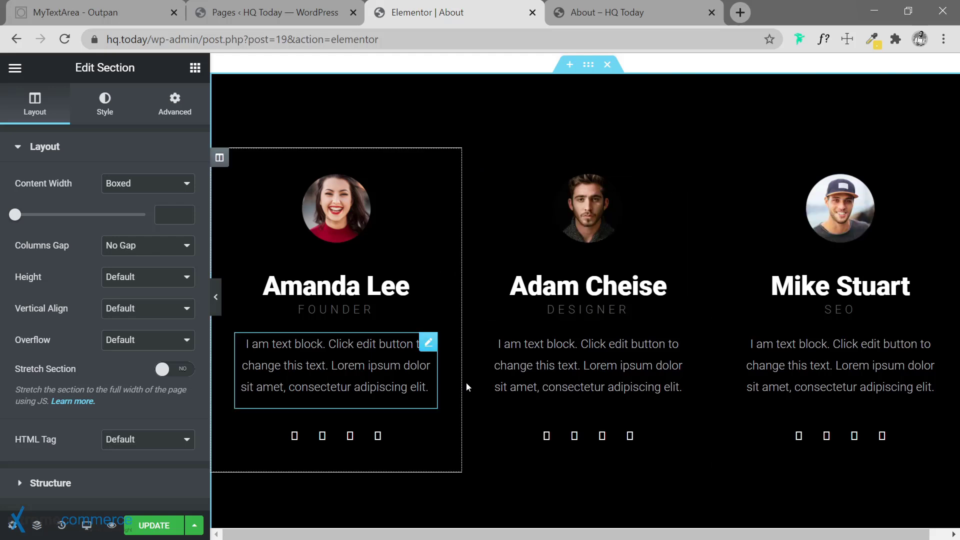
Step: Look over the page from the company introduction heading down through the inserted black team section
{"action": "scroll", "coordinate": [622, 254], "scroll_direction": "up", "scroll_amount": 10}
{"action": "scroll", "coordinate": [659, 235], "scroll_direction": "down", "scroll_amount": 9}
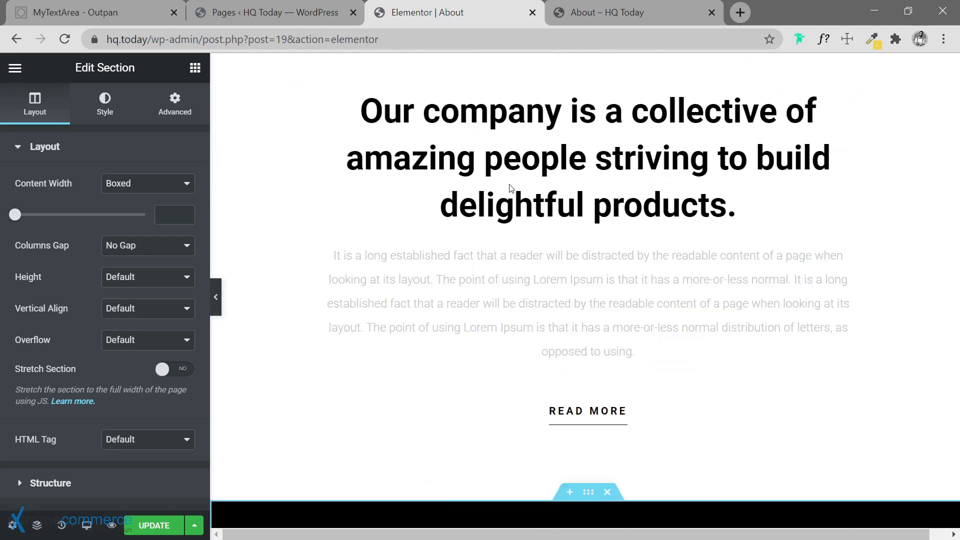
{"action": "scroll", "coordinate": [546, 205], "scroll_direction": "down", "scroll_amount": 2}
{"action": "scroll", "coordinate": [667, 179], "scroll_direction": "up", "scroll_amount": 8}
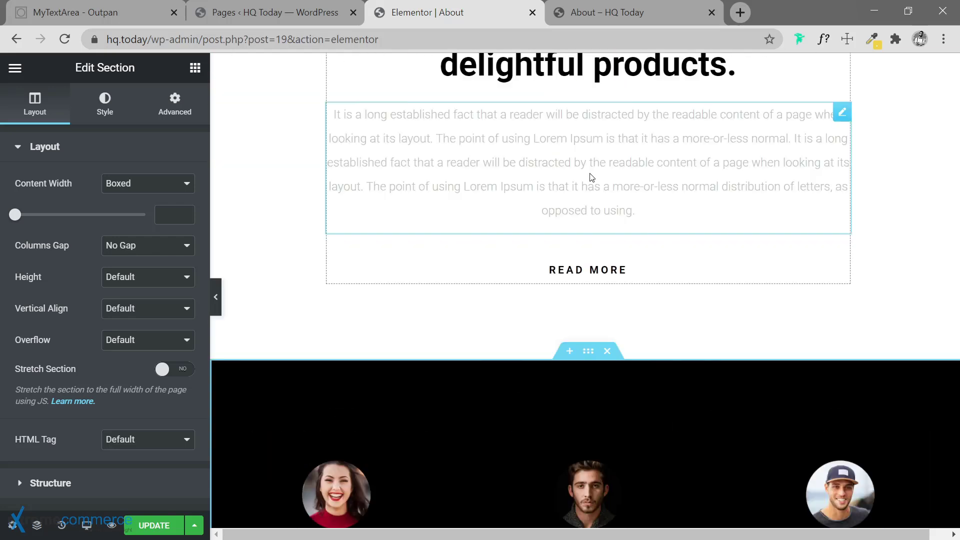
{"action": "scroll", "coordinate": [554, 287], "scroll_direction": "down", "scroll_amount": 5}
{"action": "scroll", "coordinate": [605, 300], "scroll_direction": "down", "scroll_amount": 2}
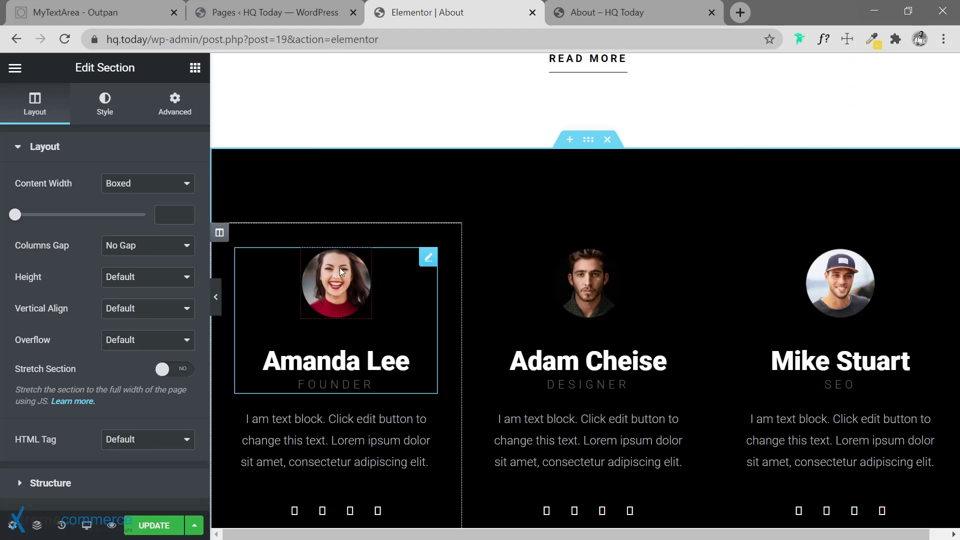
{"action": "scroll", "coordinate": [734, 291], "scroll_direction": "down", "scroll_amount": 5}
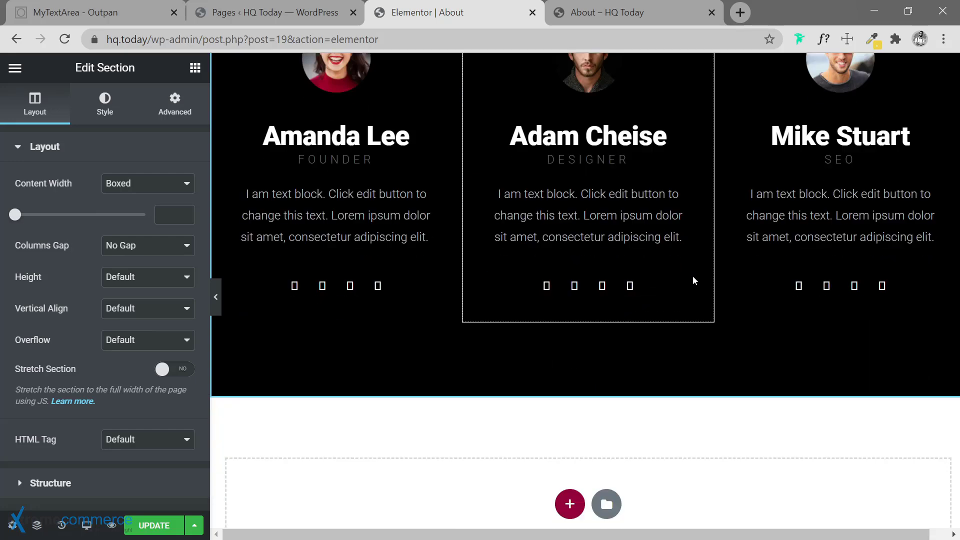
{"action": "scroll", "coordinate": [692, 279], "scroll_direction": "up", "scroll_amount": 7}
{"action": "scroll", "coordinate": [589, 327], "scroll_direction": "up", "scroll_amount": 6}
Step: Open the template library below the team section, filter blocks by Testimonials, and insert the white three-card "Check Out Our Testimonials" block with outlined cards
{"action": "scroll", "coordinate": [609, 193], "scroll_direction": "down", "scroll_amount": 10}
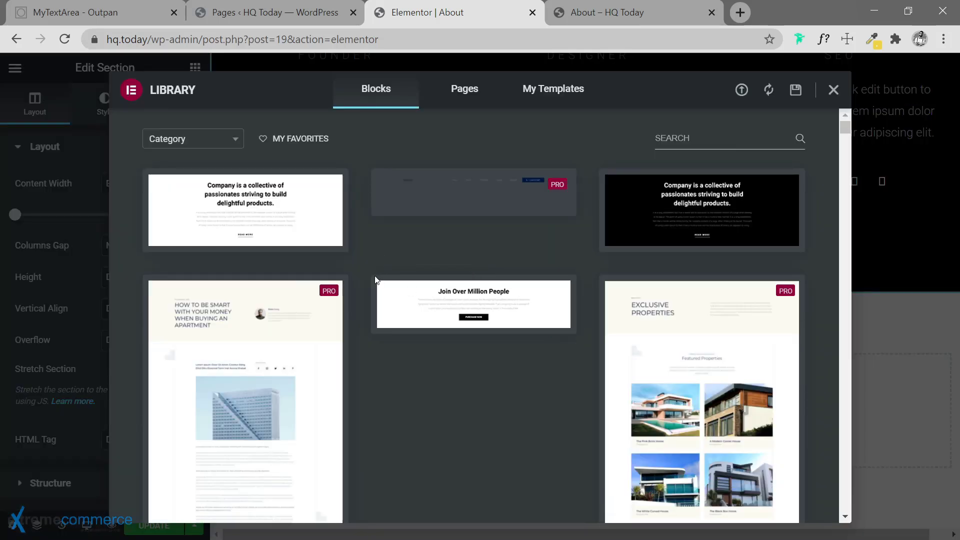
{"action": "left_click", "coordinate": [222, 139]}
{"action": "scroll", "coordinate": [192, 287], "scroll_direction": "down", "scroll_amount": 5}
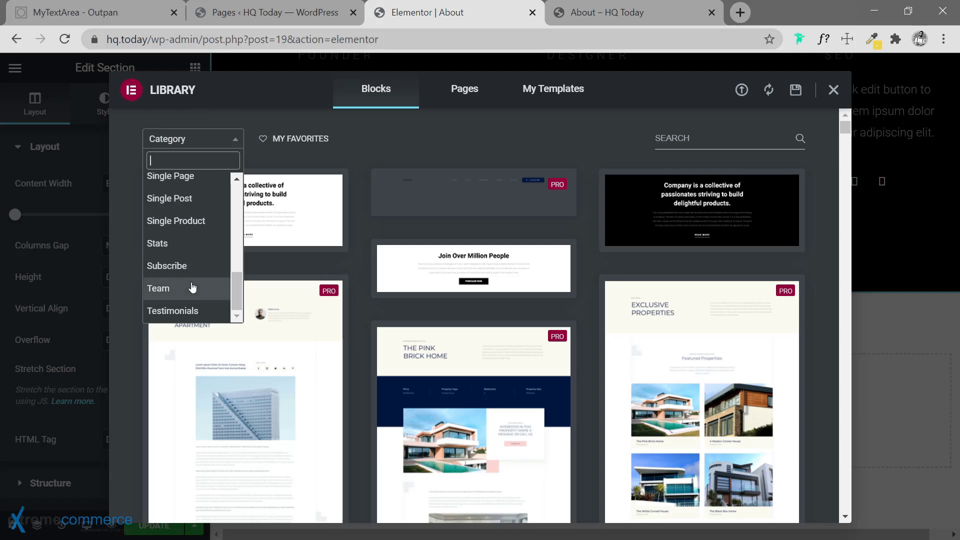
{"action": "left_click", "coordinate": [189, 310]}
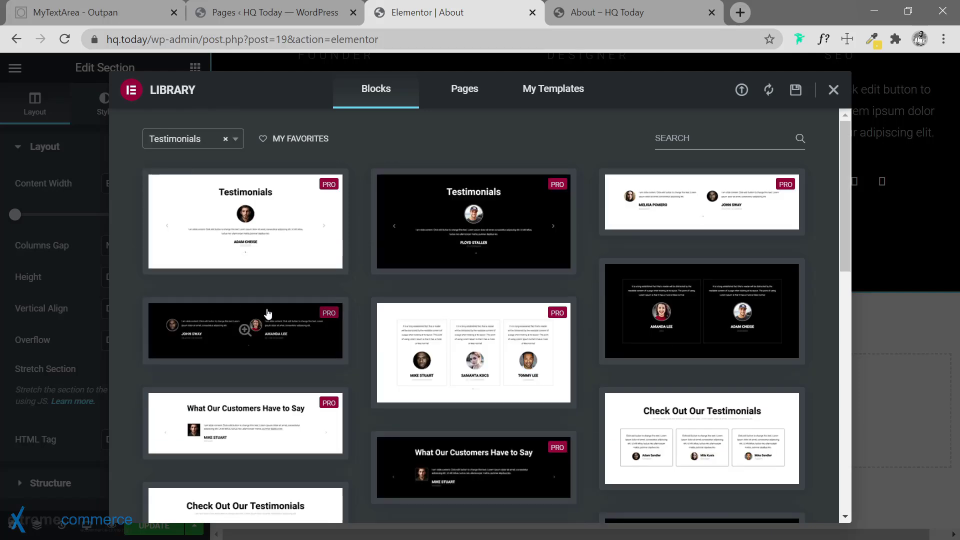
{"action": "scroll", "coordinate": [356, 337], "scroll_direction": "down", "scroll_amount": 4}
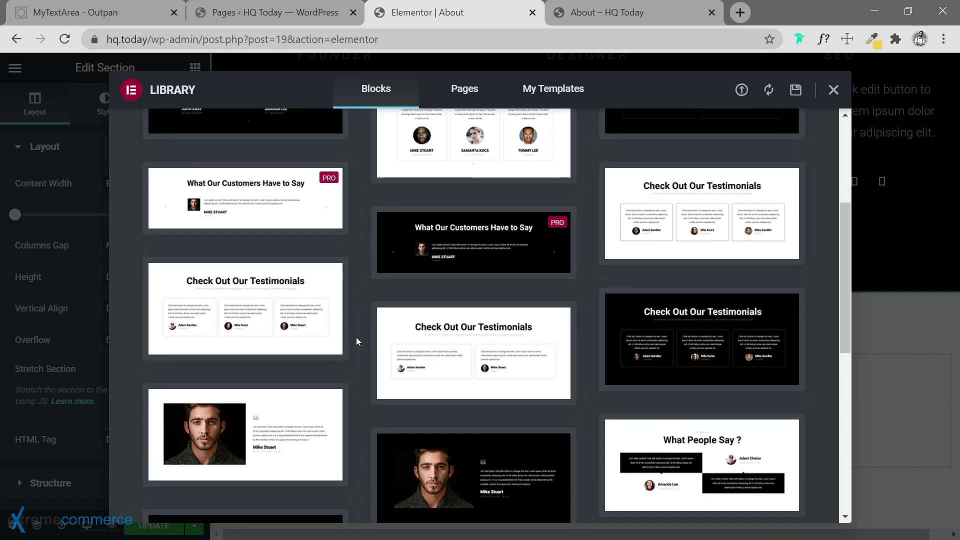
{"action": "mouse_move", "coordinate": [705, 231]}
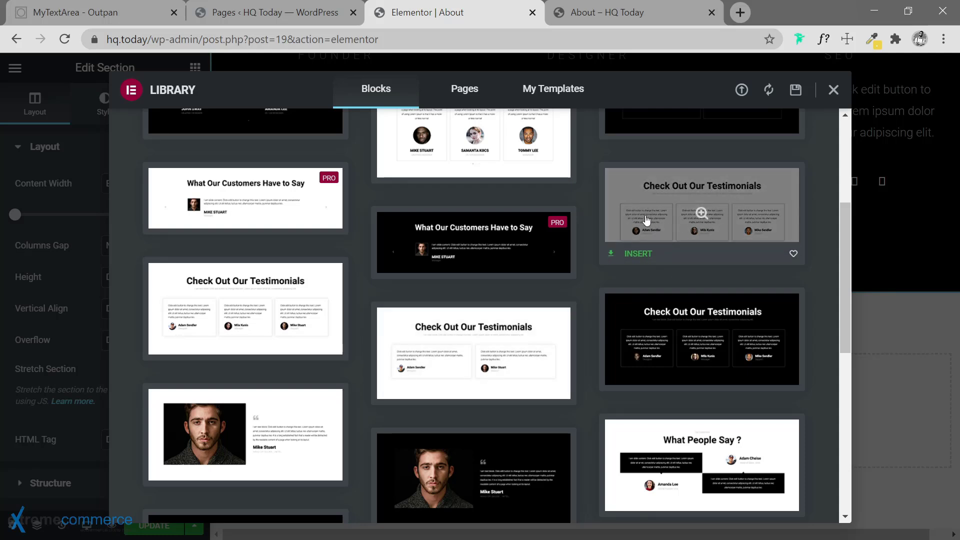
{"action": "left_click", "coordinate": [631, 259]}
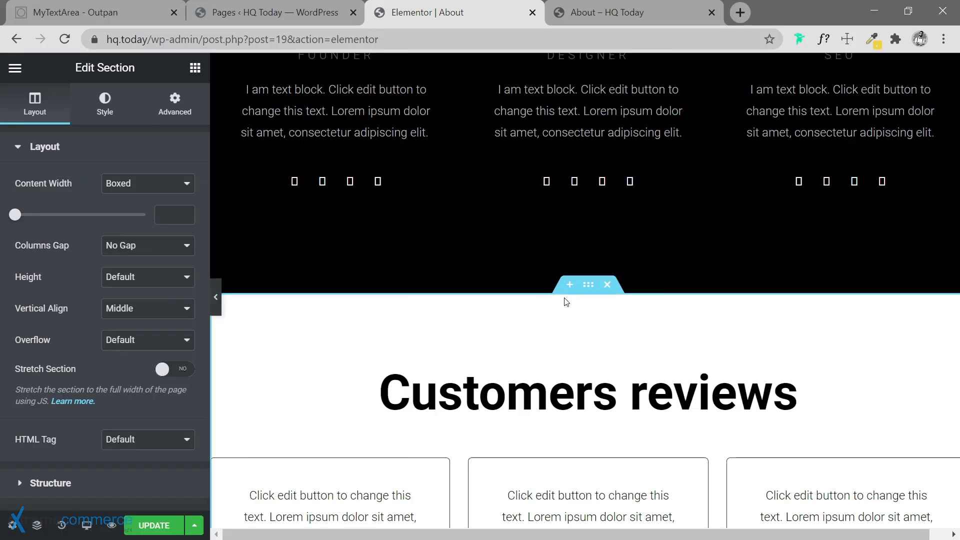
Step: Dismiss the right-click tip and view the layout settings of the Customers reviews section and its inner section
{"action": "scroll", "coordinate": [470, 283], "scroll_direction": "up", "scroll_amount": 2}
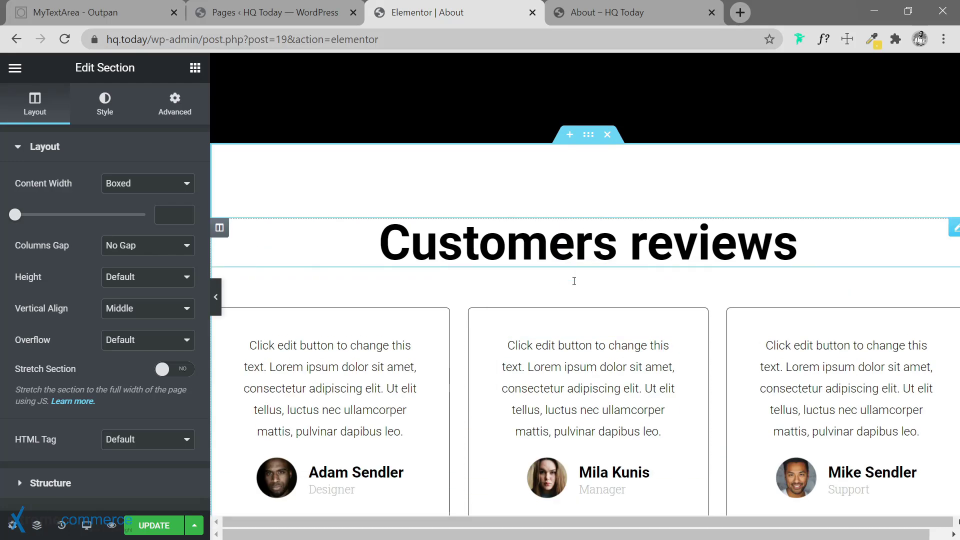
{"action": "scroll", "coordinate": [574, 242], "scroll_direction": "down", "scroll_amount": 3}
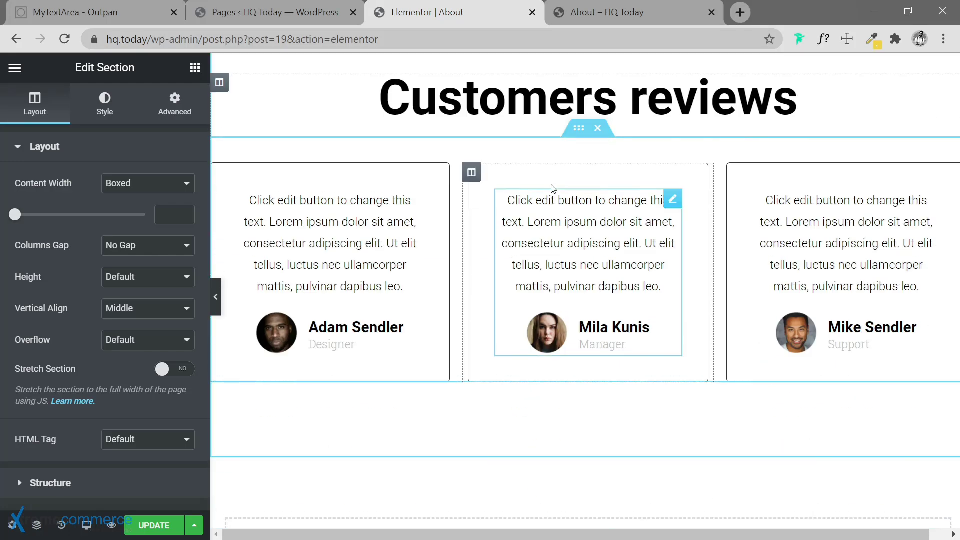
{"action": "scroll", "coordinate": [571, 170], "scroll_direction": "up", "scroll_amount": 3}
{"action": "left_click", "coordinate": [588, 140]}
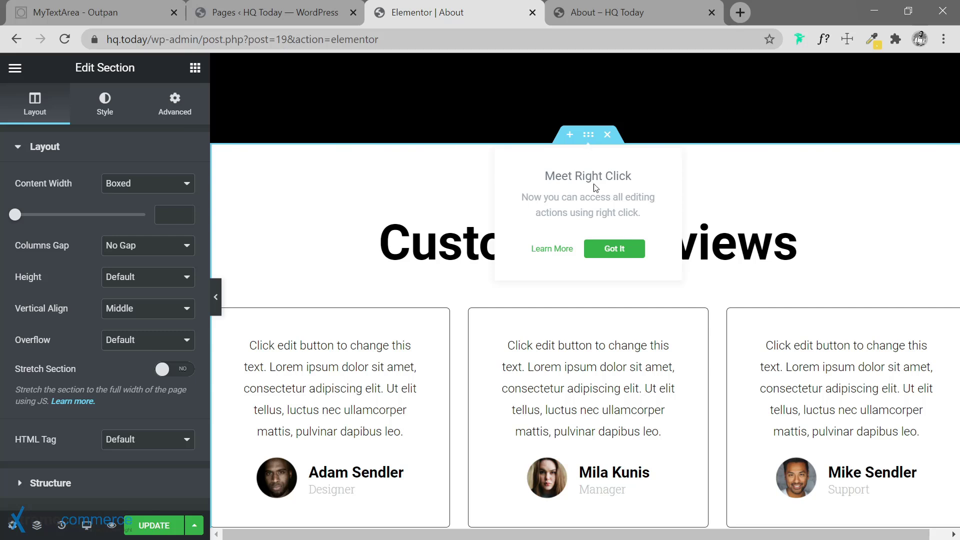
{"action": "left_click", "coordinate": [610, 249]}
{"action": "scroll", "coordinate": [570, 260], "scroll_direction": "down", "scroll_amount": 2}
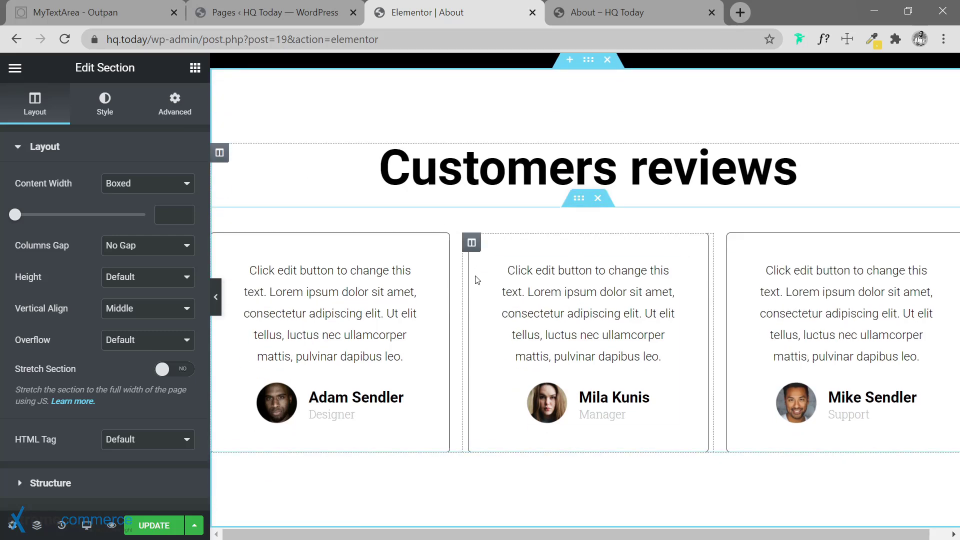
{"action": "left_click", "coordinate": [580, 201]}
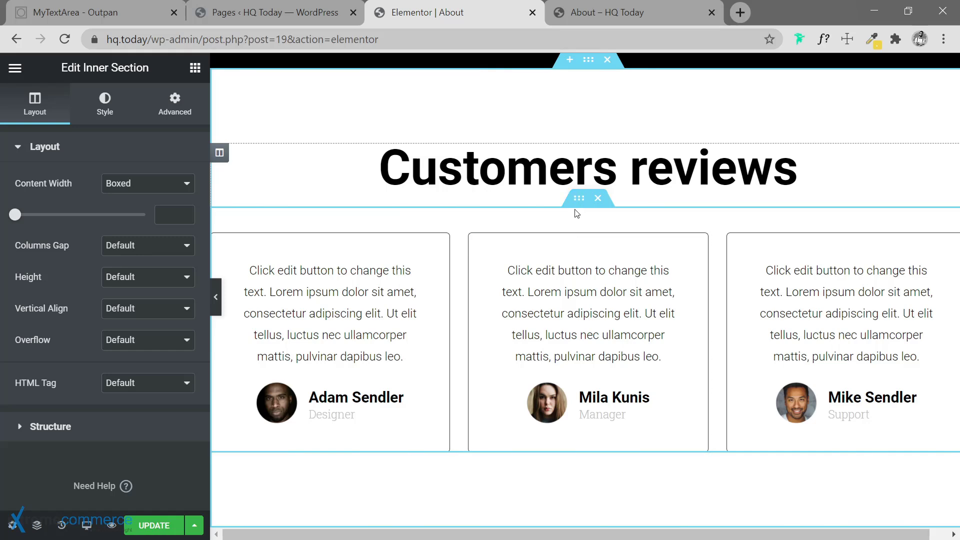
{"action": "left_click", "coordinate": [588, 61]}
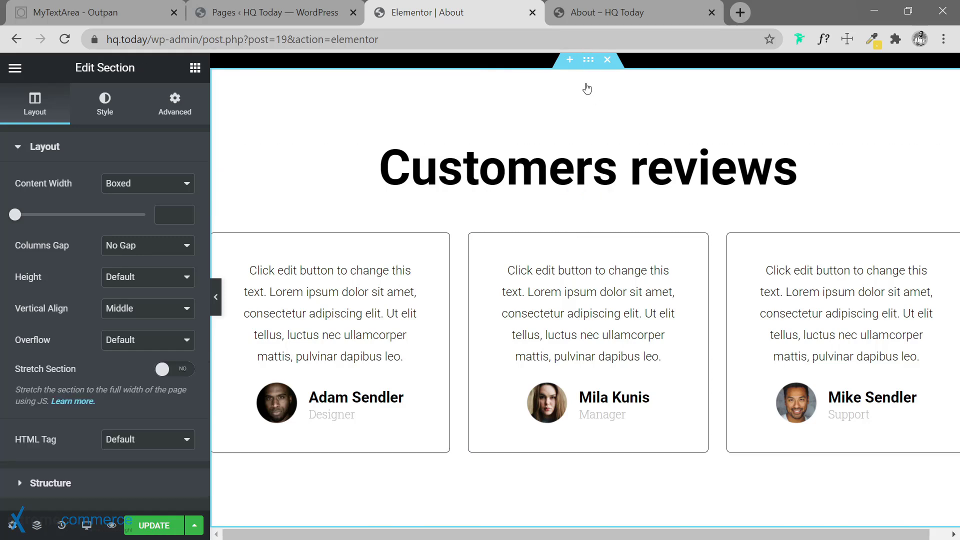
Step: Add an empty section area directly above the Customers reviews section
{"action": "scroll", "coordinate": [585, 125], "scroll_direction": "up", "scroll_amount": 2}
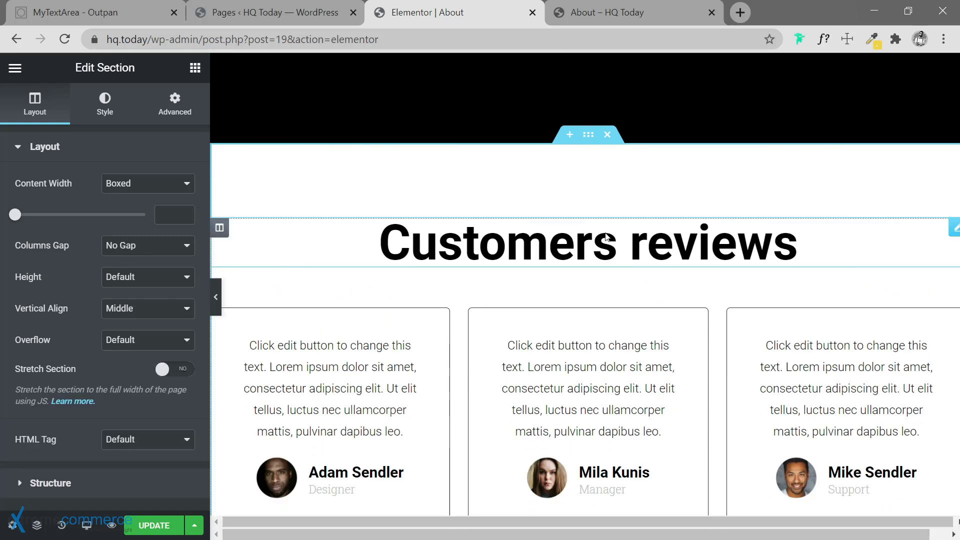
{"action": "left_click", "coordinate": [567, 136]}
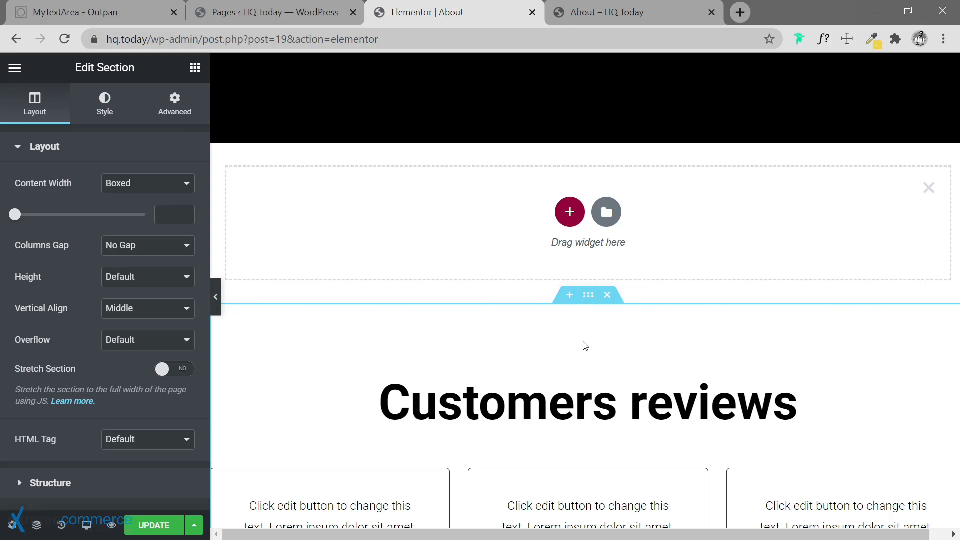
{"action": "scroll", "coordinate": [600, 340], "scroll_direction": "down", "scroll_amount": 3}
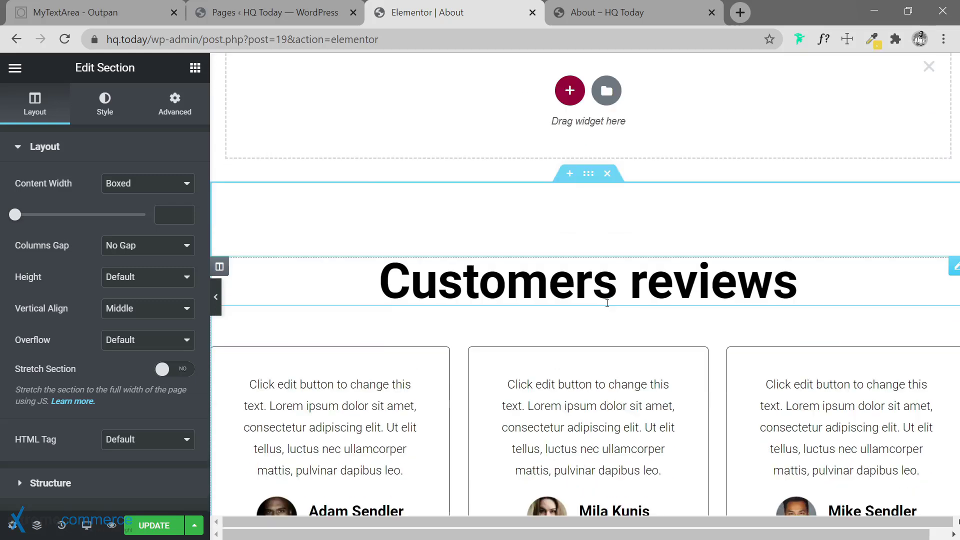
{"action": "scroll", "coordinate": [607, 302], "scroll_direction": "down", "scroll_amount": 2}
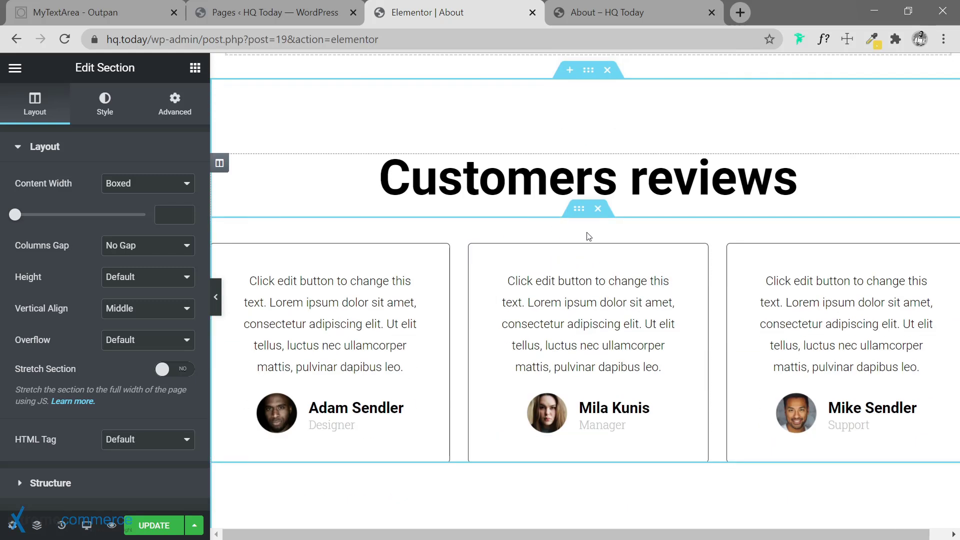
Step: Open the layout settings of the inner section holding the three review cards and look over its columns
{"action": "left_click", "coordinate": [581, 210]}
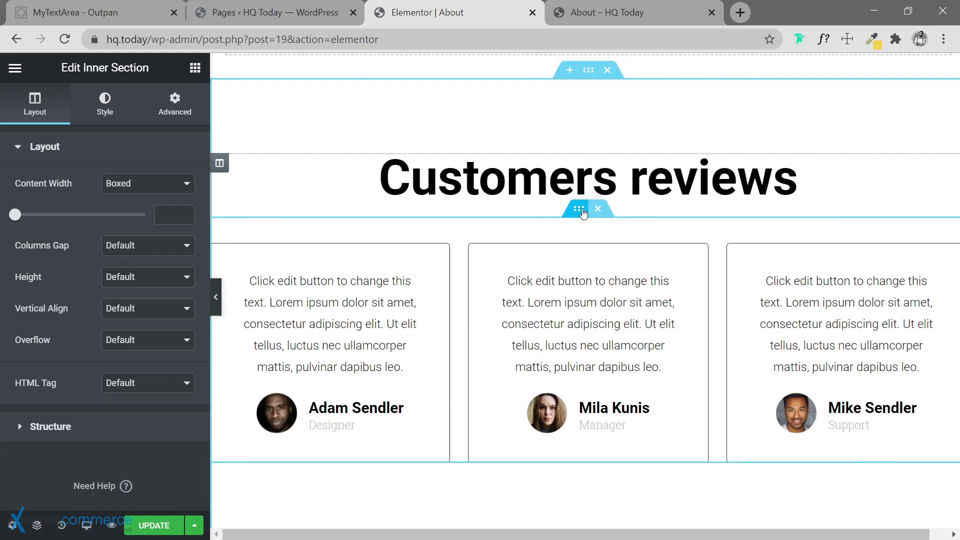
{"action": "scroll", "coordinate": [507, 302], "scroll_direction": "down", "scroll_amount": 3}
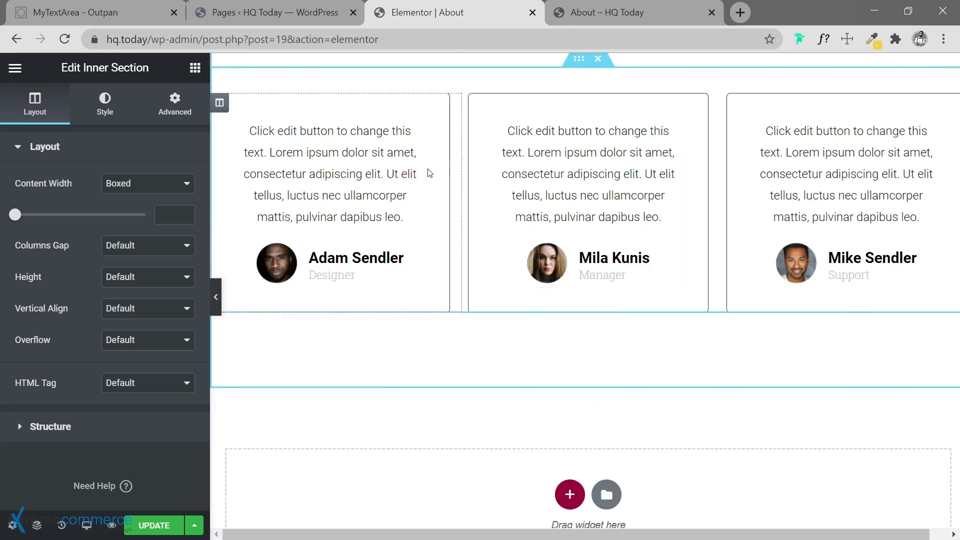
{"action": "scroll", "coordinate": [430, 175], "scroll_direction": "up", "scroll_amount": 3}
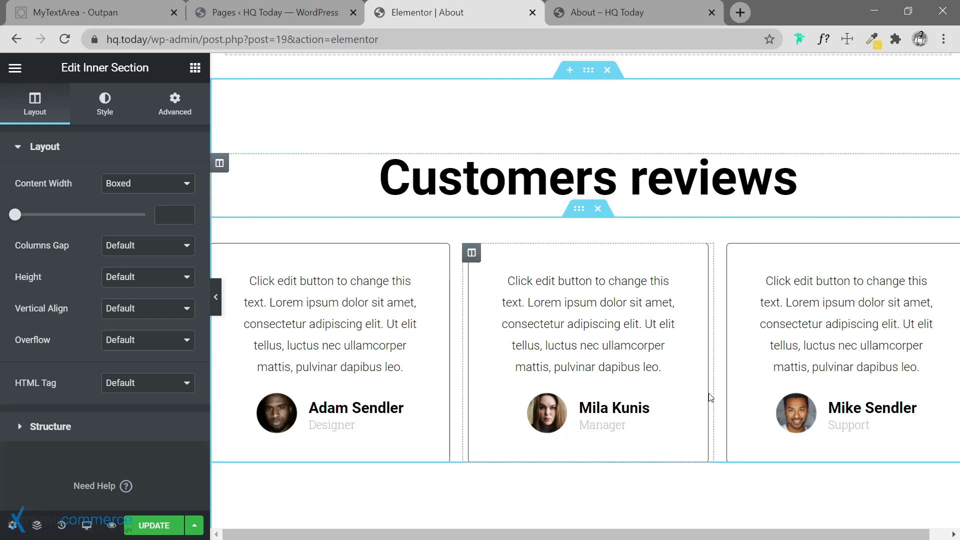
Step: Add a new column to the Customers reviews section beside its existing column
{"action": "scroll", "coordinate": [500, 280], "scroll_direction": "up", "scroll_amount": 2}
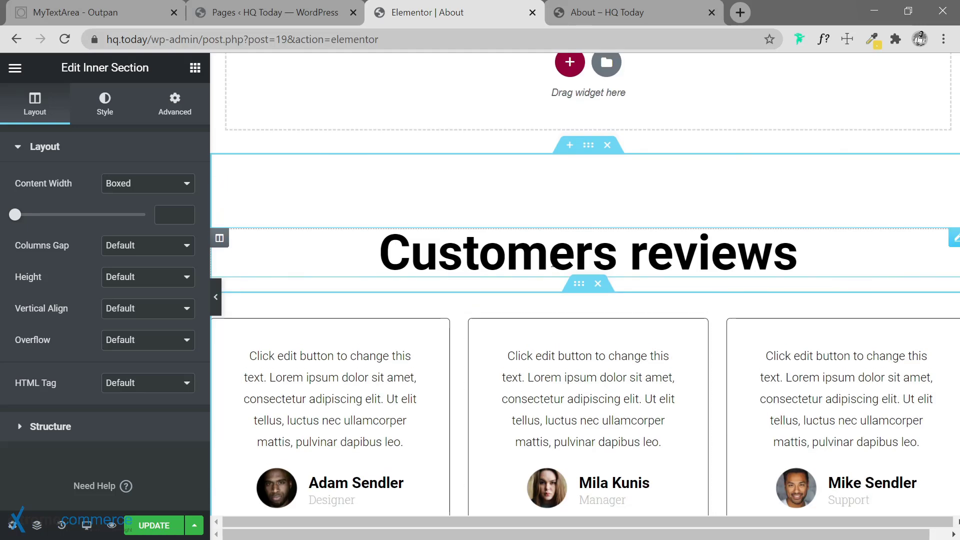
{"action": "right_click", "coordinate": [222, 239]}
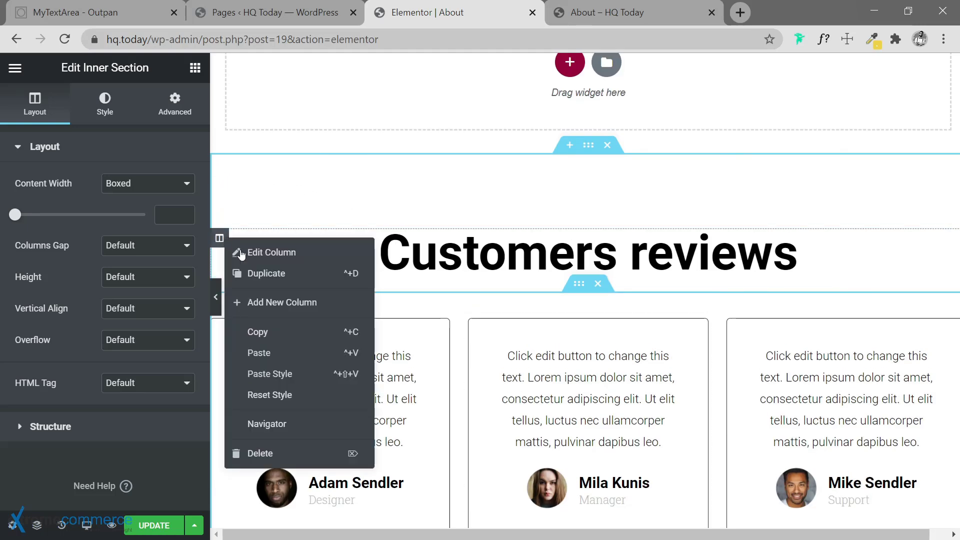
{"action": "left_click", "coordinate": [274, 302]}
{"action": "scroll", "coordinate": [575, 300], "scroll_direction": "down", "scroll_amount": 2}
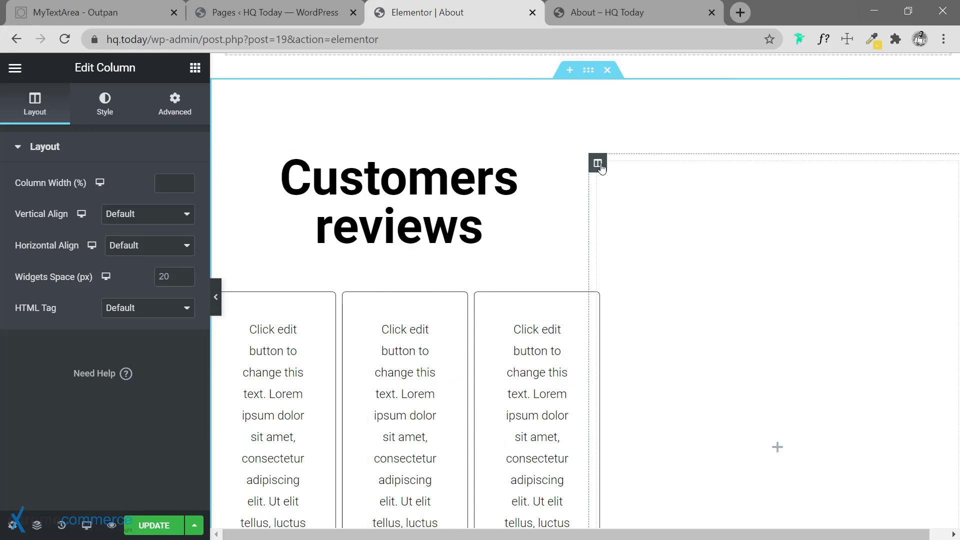
Step: Open the Advanced settings of the Customers reviews section and examine its margin and padding alongside the two-column layout
{"action": "scroll", "coordinate": [704, 266], "scroll_direction": "up", "scroll_amount": 3}
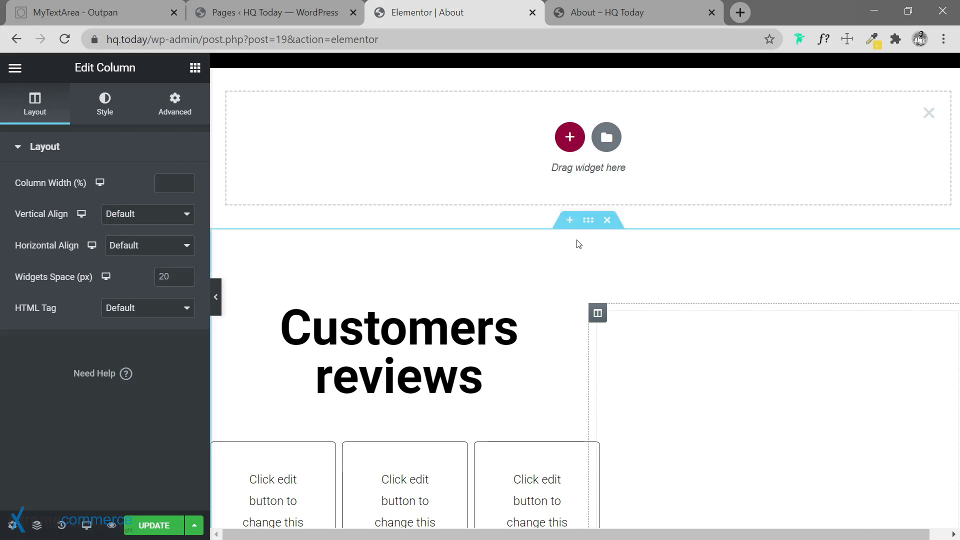
{"action": "left_click", "coordinate": [589, 220]}
{"action": "left_click", "coordinate": [170, 113]}
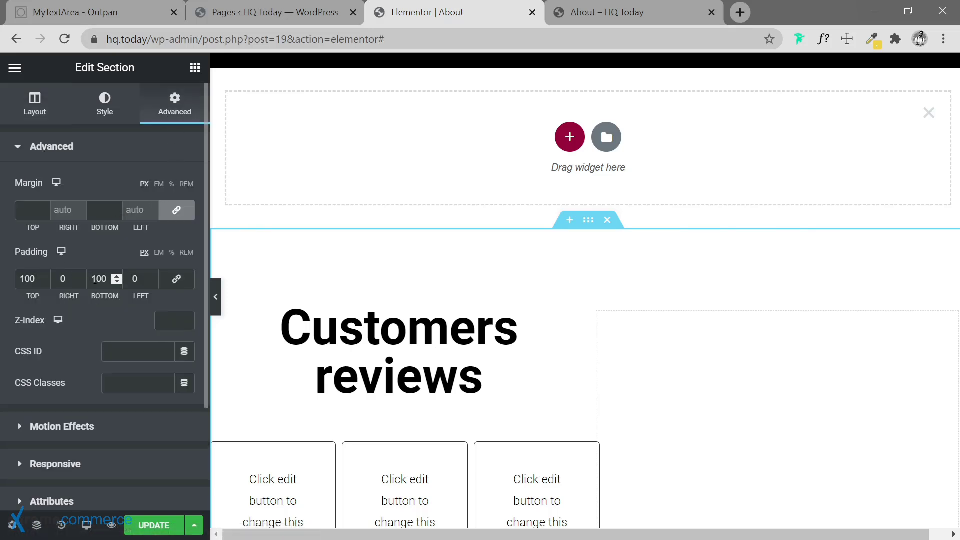
{"action": "scroll", "coordinate": [540, 245], "scroll_direction": "down", "scroll_amount": 3}
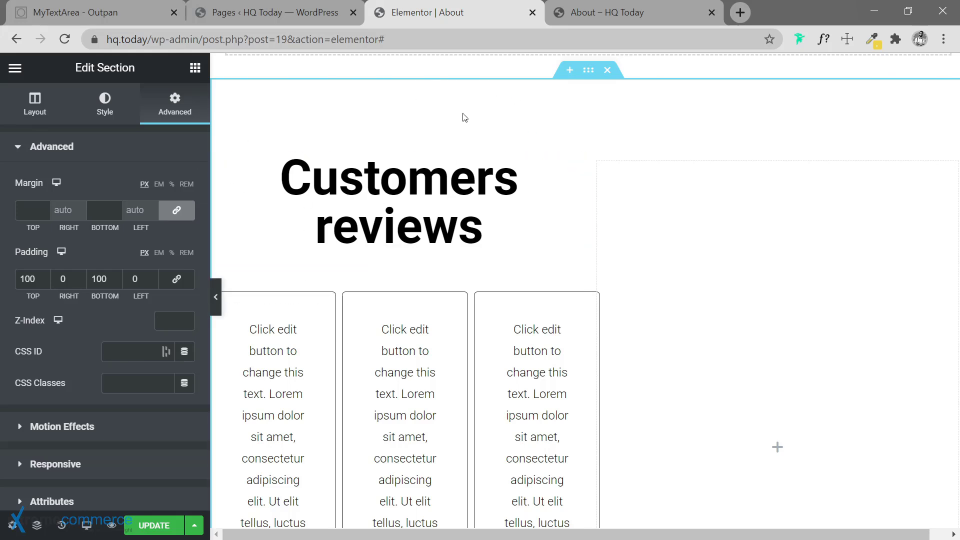
{"action": "scroll", "coordinate": [486, 189], "scroll_direction": "up", "scroll_amount": 3}
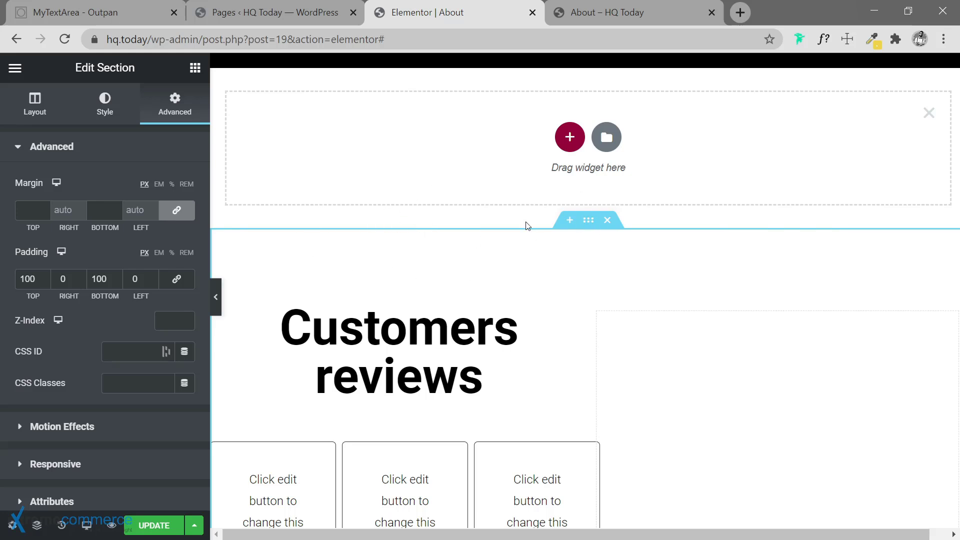
{"action": "scroll", "coordinate": [481, 284], "scroll_direction": "down", "scroll_amount": 3}
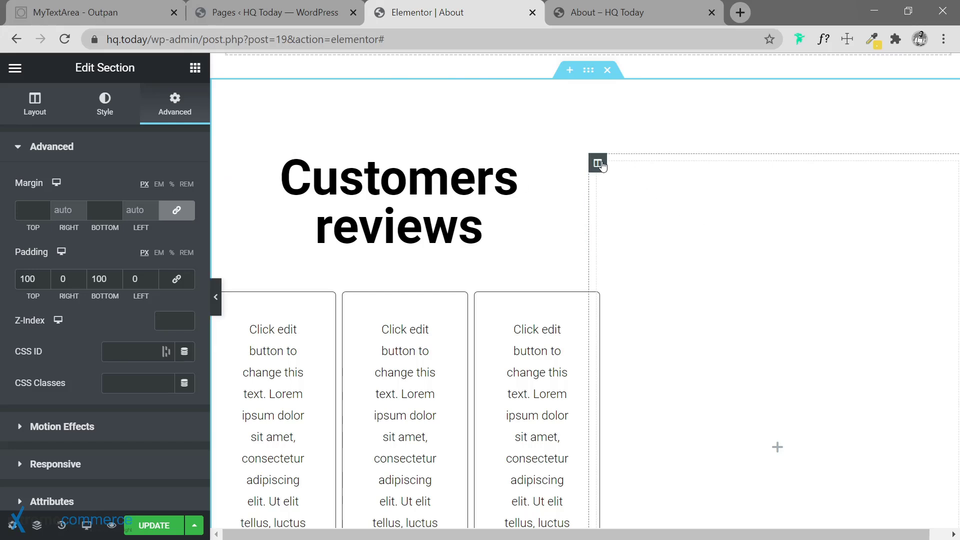
Step: Delete the empty second column from the Customers reviews section and open the remaining column's context options
{"action": "right_click", "coordinate": [612, 169]}
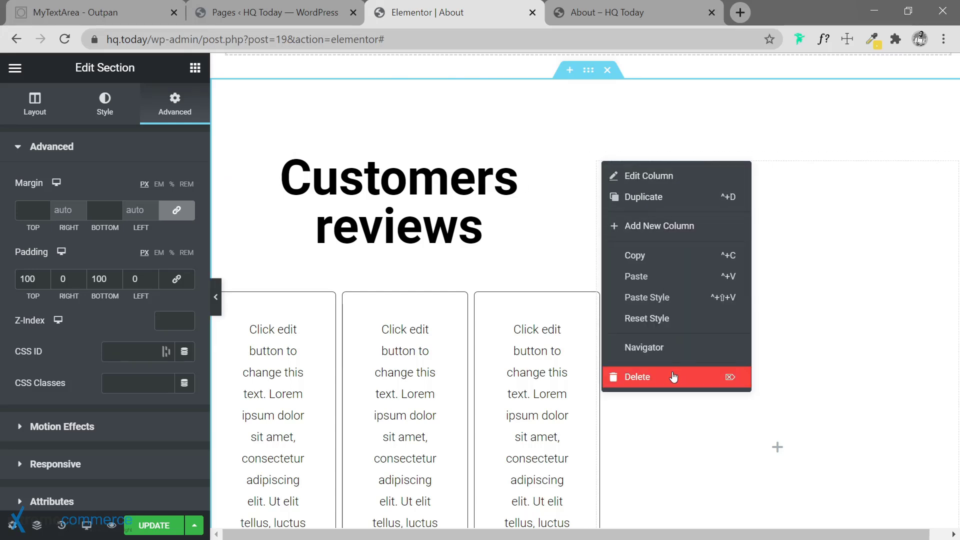
{"action": "left_click", "coordinate": [674, 377]}
{"action": "right_click", "coordinate": [218, 156]}
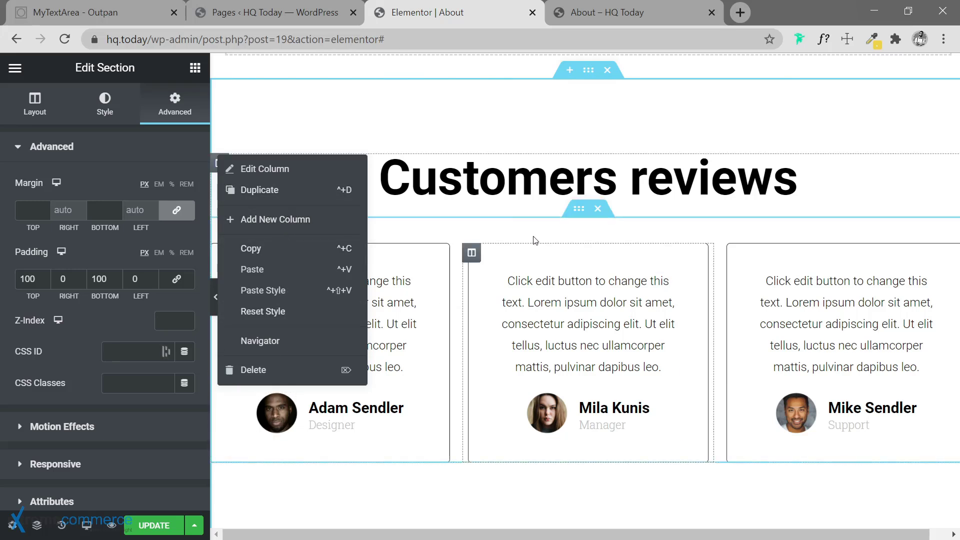
Step: Insert a two-column inner section between the Customers reviews heading and the three review cards
{"action": "left_click", "coordinate": [579, 209]}
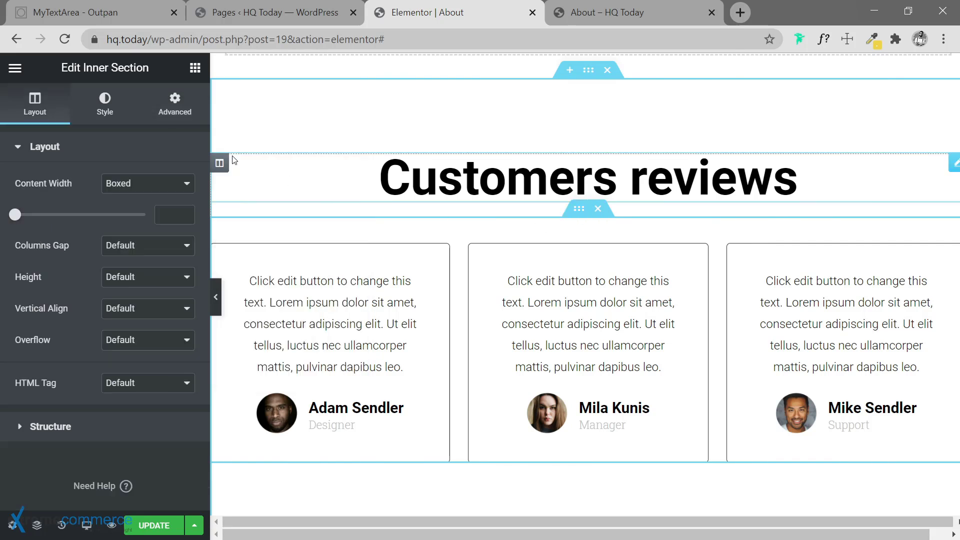
{"action": "left_click", "coordinate": [195, 69]}
{"action": "left_click_drag", "start_coordinate": [54, 210], "coordinate": [526, 196]}
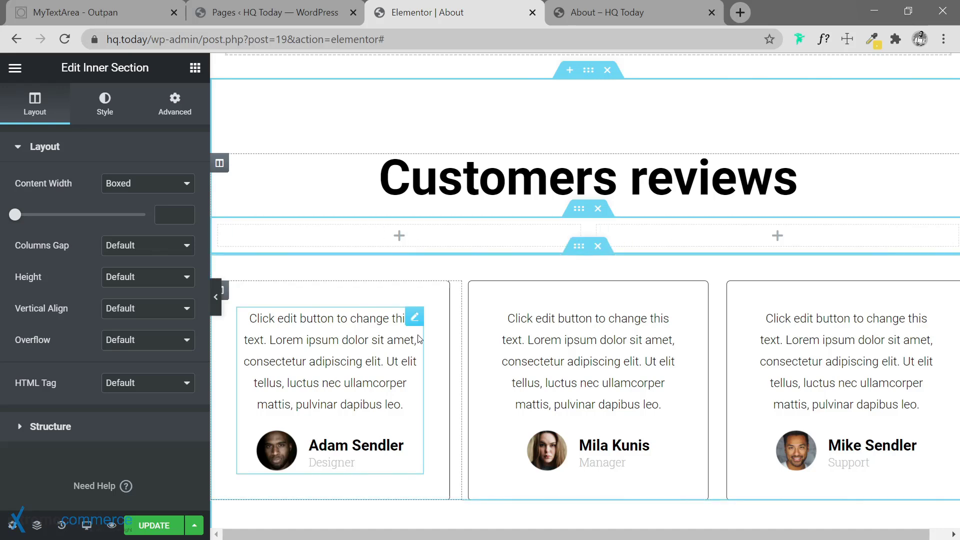
Step: Move the first card's testimonial into the first column of the new inner section and return it to its original card
{"action": "left_click_drag", "start_coordinate": [403, 261], "coordinate": [398, 235]}
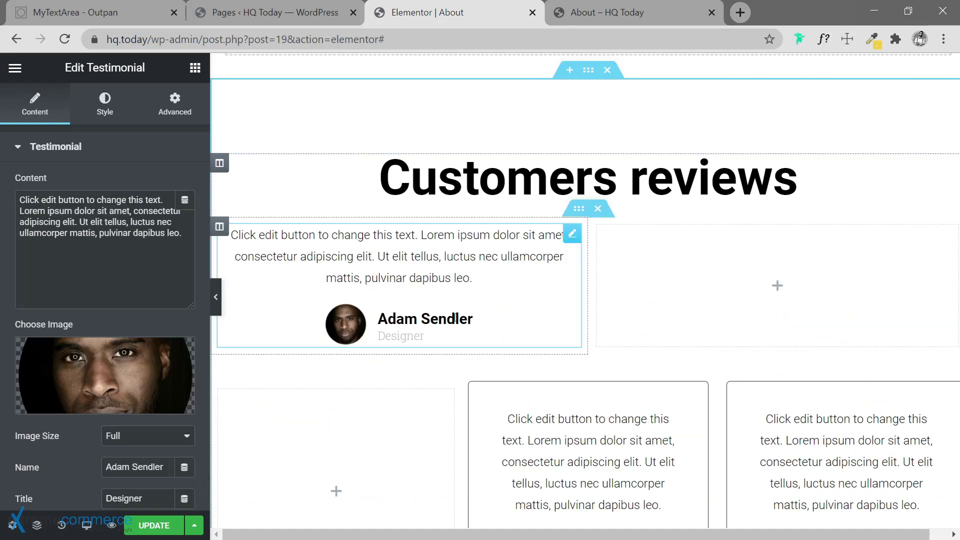
{"action": "scroll", "coordinate": [563, 250], "scroll_direction": "down", "scroll_amount": 1}
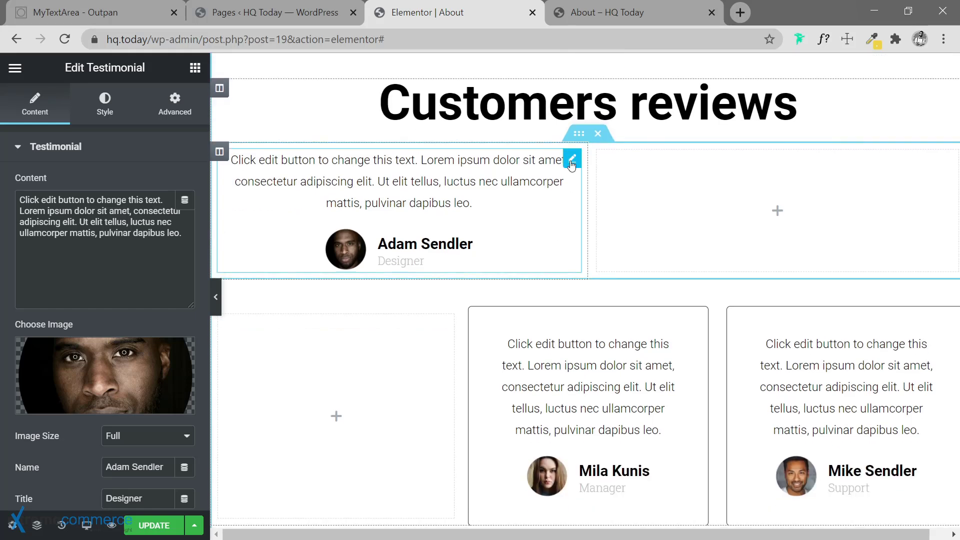
{"action": "left_click_drag", "start_coordinate": [570, 156], "coordinate": [350, 307]}
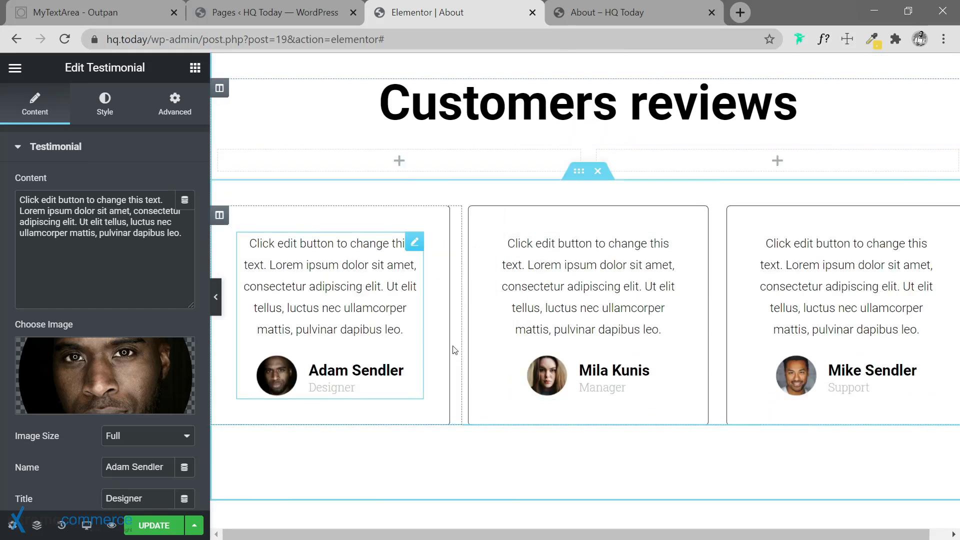
Step: Delete the empty two-column inner section above the review cards
{"action": "scroll", "coordinate": [576, 354], "scroll_direction": "up", "scroll_amount": 3}
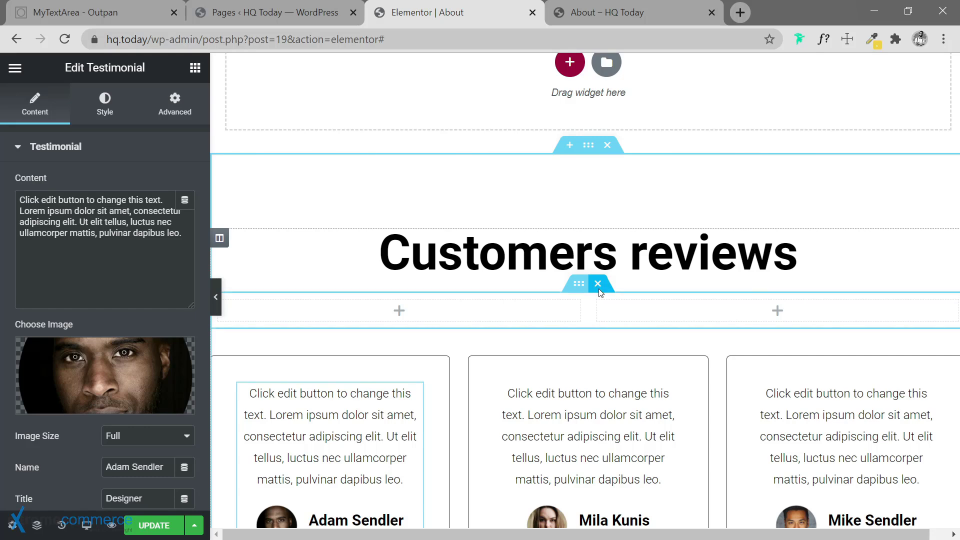
{"action": "left_click", "coordinate": [599, 288]}
{"action": "scroll", "coordinate": [581, 382], "scroll_direction": "down", "scroll_amount": 3}
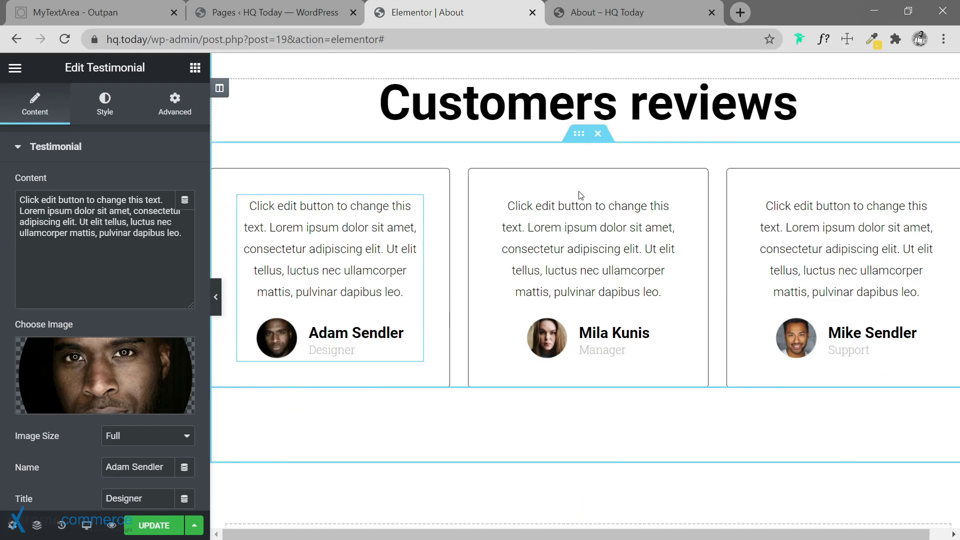
Step: Open the template library from the empty area below the Customers reviews section, dismissing the structure chooser
{"action": "scroll", "coordinate": [568, 247], "scroll_direction": "up", "scroll_amount": 1}
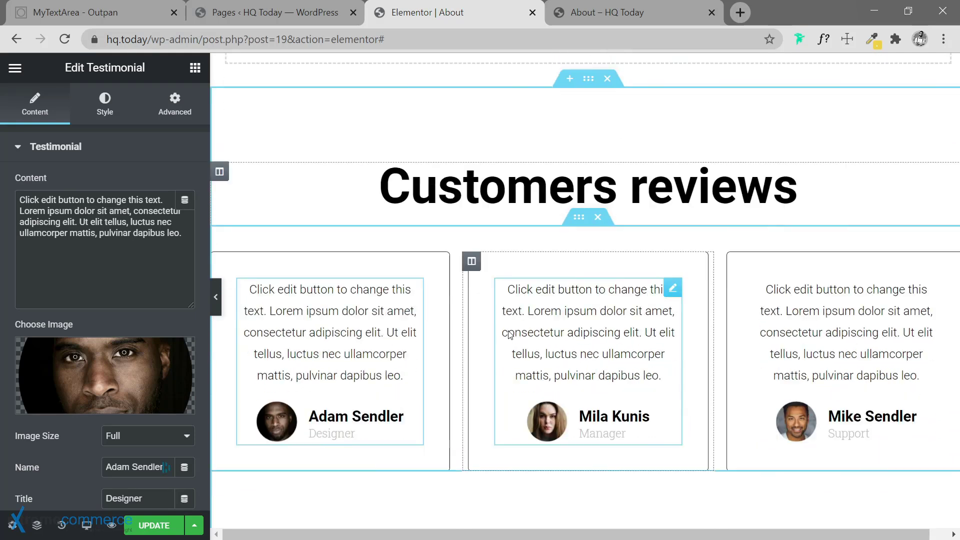
{"action": "scroll", "coordinate": [592, 304], "scroll_direction": "down", "scroll_amount": 4}
{"action": "scroll", "coordinate": [550, 350], "scroll_direction": "up", "scroll_amount": 4}
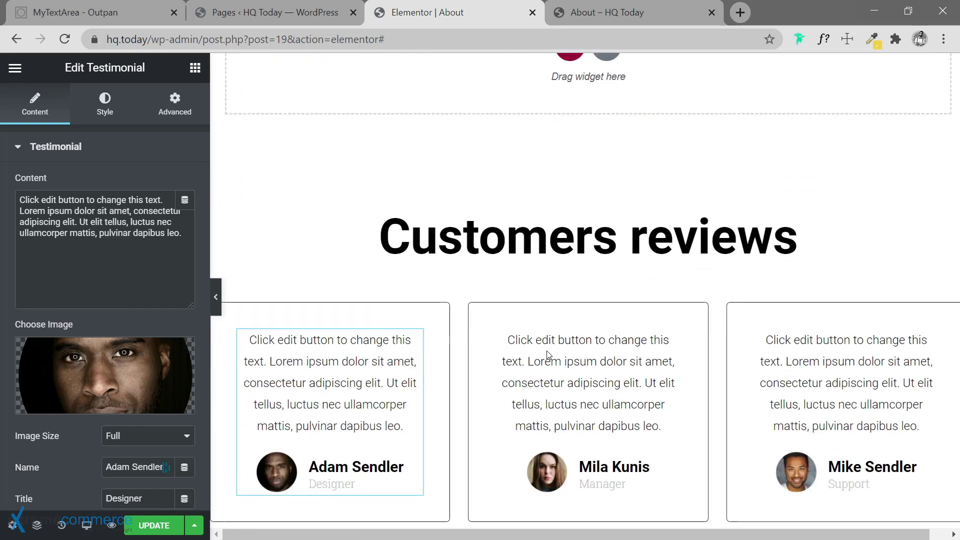
{"action": "scroll", "coordinate": [560, 354], "scroll_direction": "down", "scroll_amount": 4}
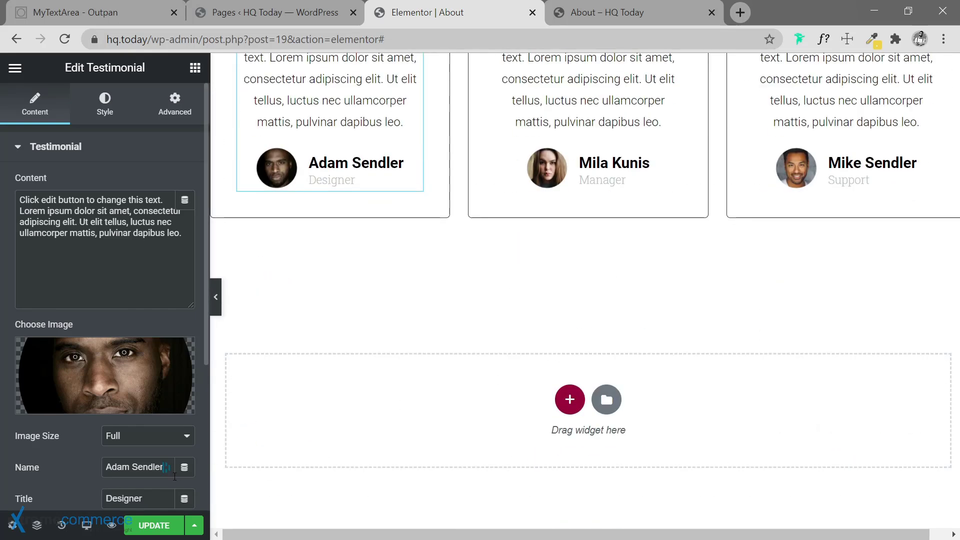
{"action": "left_click", "coordinate": [570, 400]}
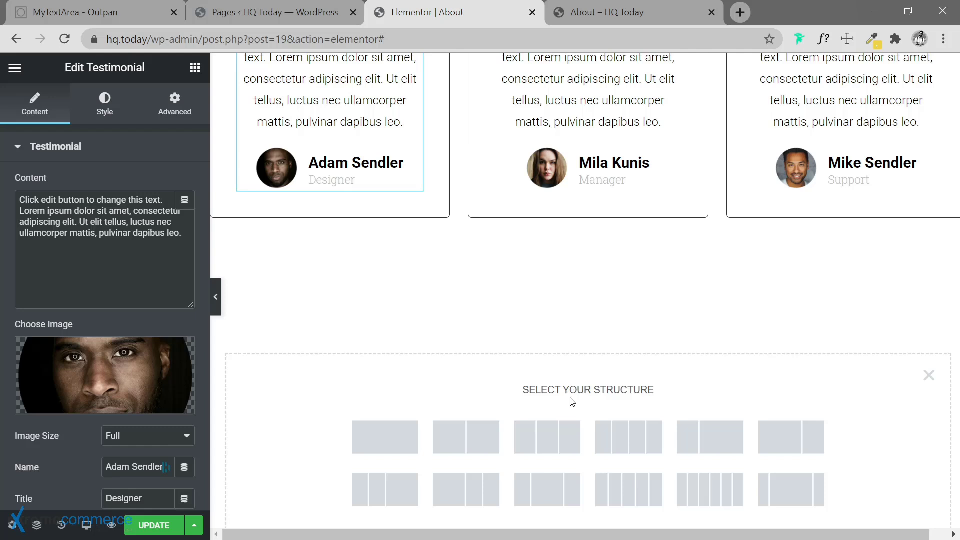
{"action": "left_click", "coordinate": [928, 376]}
{"action": "left_click", "coordinate": [605, 403]}
Step: Look through the block categories and filter the library blocks by Faq
{"action": "left_click", "coordinate": [192, 143]}
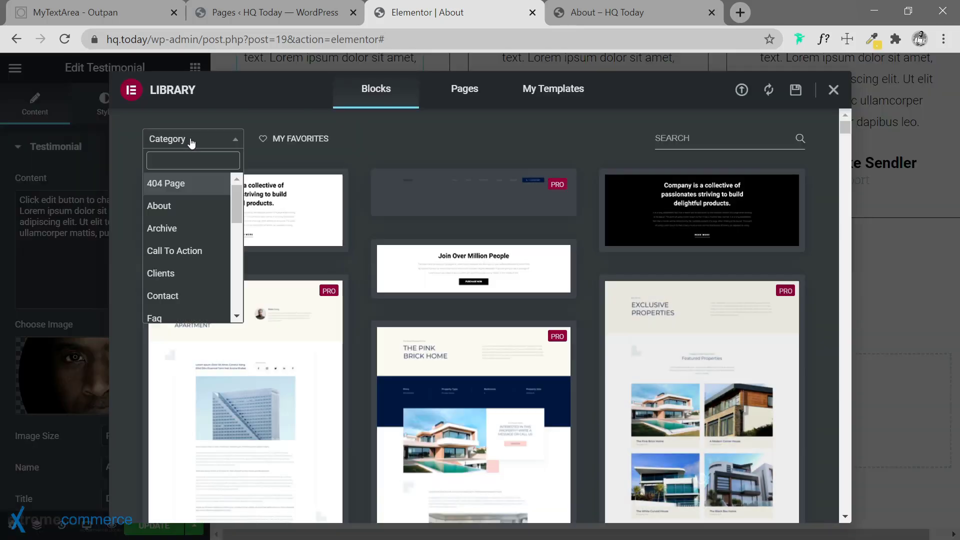
{"action": "scroll", "coordinate": [193, 221], "scroll_direction": "down", "scroll_amount": 6}
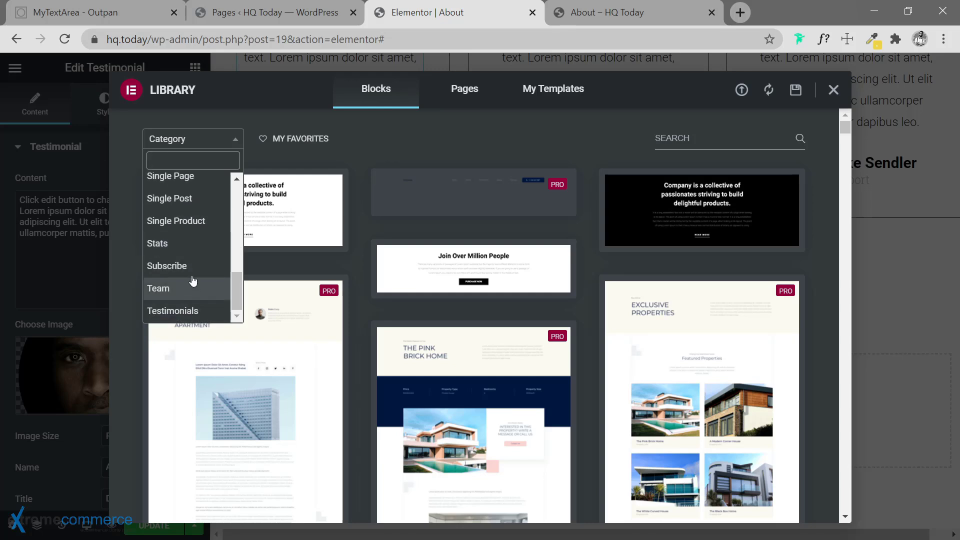
{"action": "scroll", "coordinate": [193, 273], "scroll_direction": "up", "scroll_amount": 1}
{"action": "scroll", "coordinate": [193, 273], "scroll_direction": "up", "scroll_amount": 2}
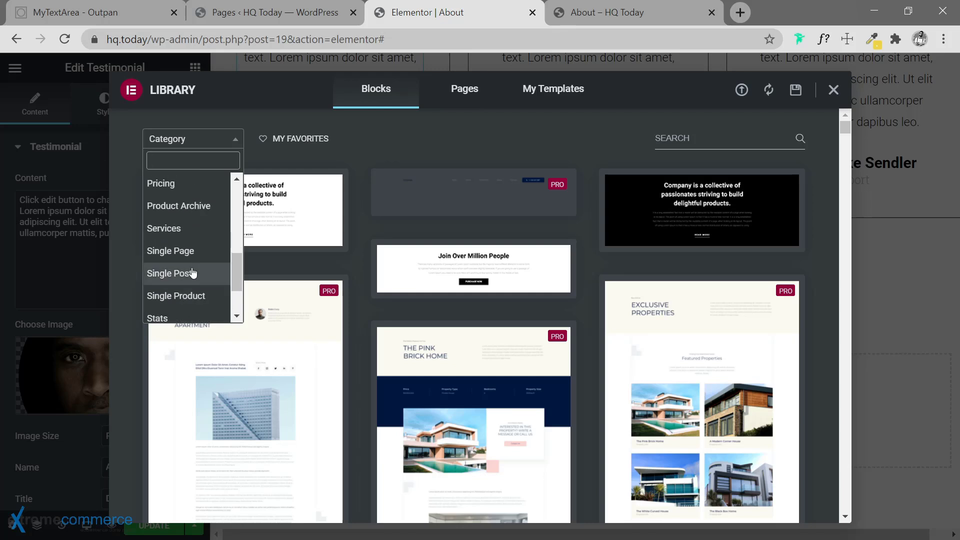
{"action": "scroll", "coordinate": [189, 274], "scroll_direction": "up", "scroll_amount": 3}
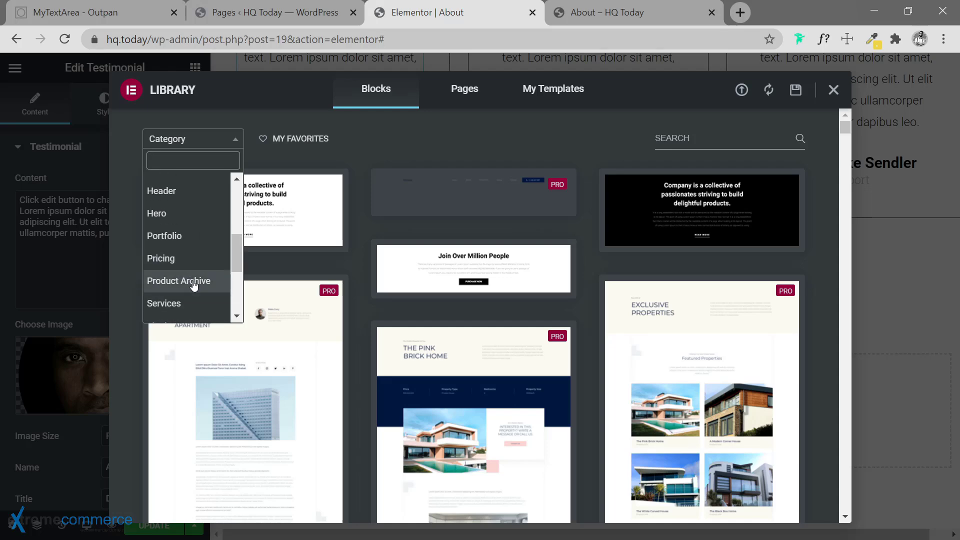
{"action": "scroll", "coordinate": [196, 263], "scroll_direction": "up", "scroll_amount": 3}
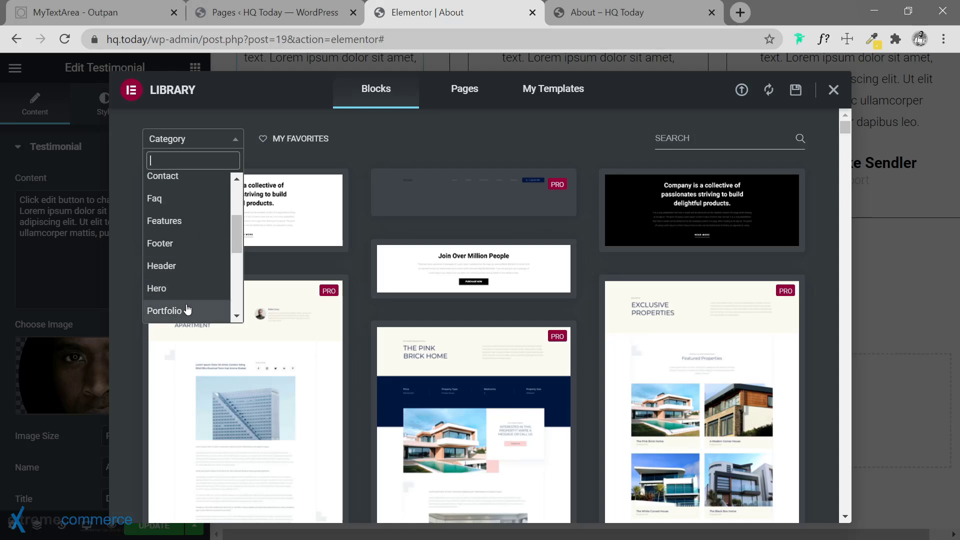
{"action": "scroll", "coordinate": [193, 253], "scroll_direction": "up", "scroll_amount": 3}
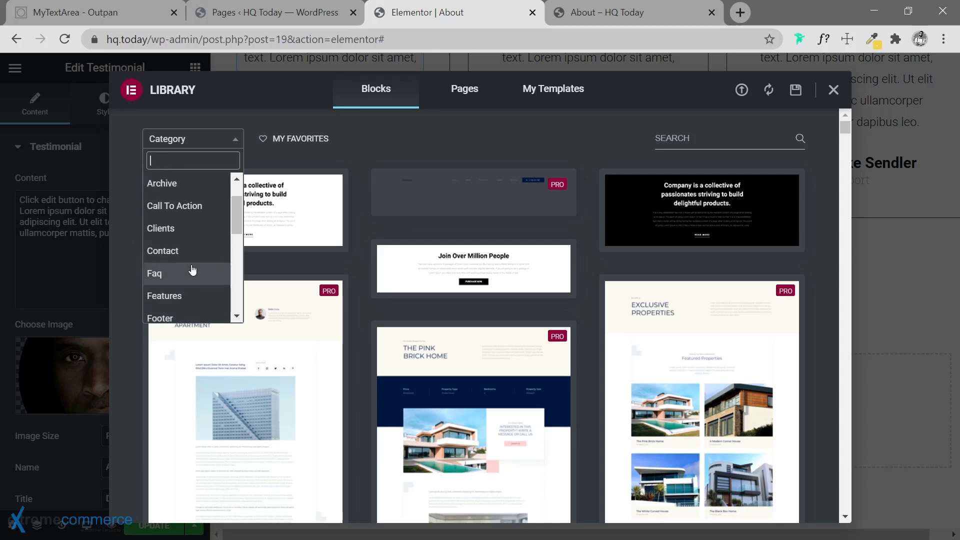
{"action": "left_click", "coordinate": [188, 274]}
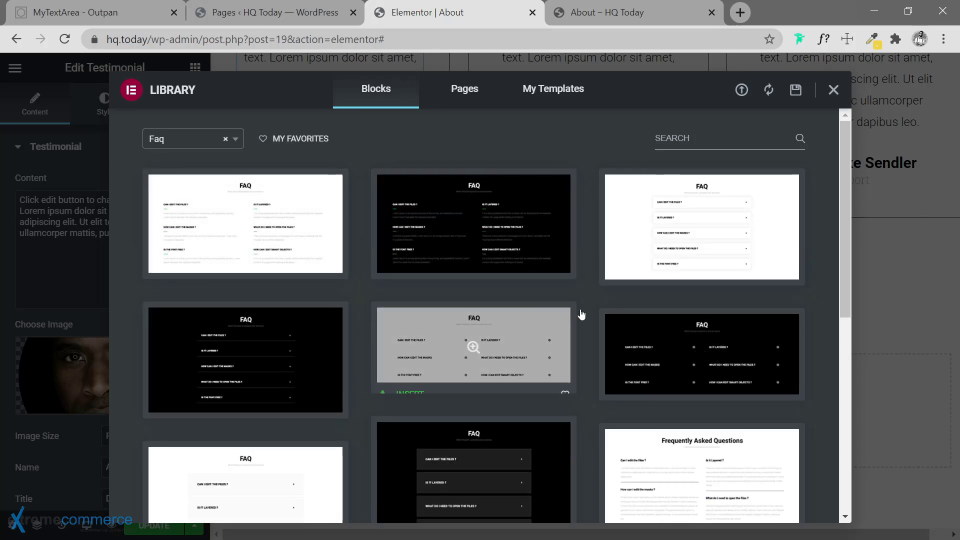
Step: Browse the FAQ block designs, preview the black two-column block with written-out answers and return to the library
{"action": "scroll", "coordinate": [586, 309], "scroll_direction": "down", "scroll_amount": 1}
{"action": "scroll", "coordinate": [586, 309], "scroll_direction": "up", "scroll_amount": 1}
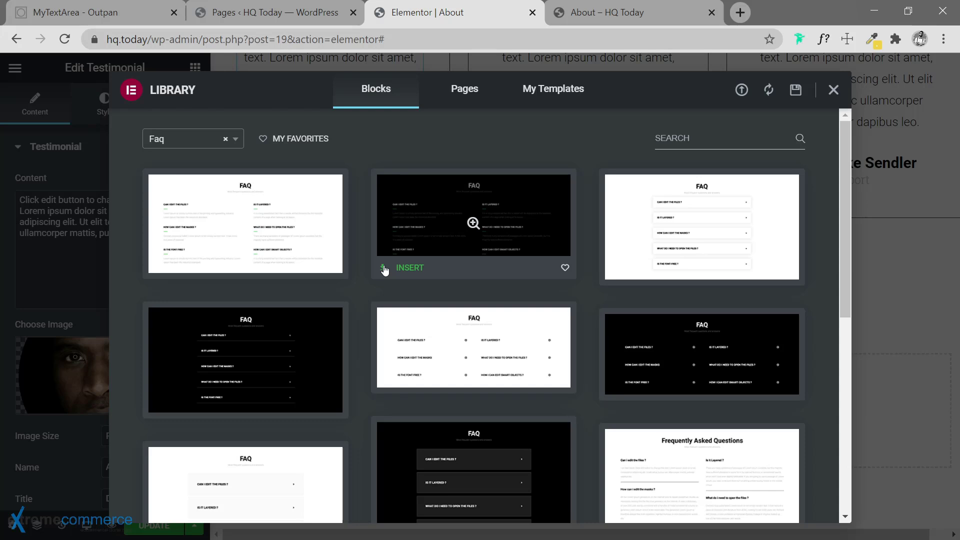
{"action": "scroll", "coordinate": [451, 277], "scroll_direction": "down", "scroll_amount": 3}
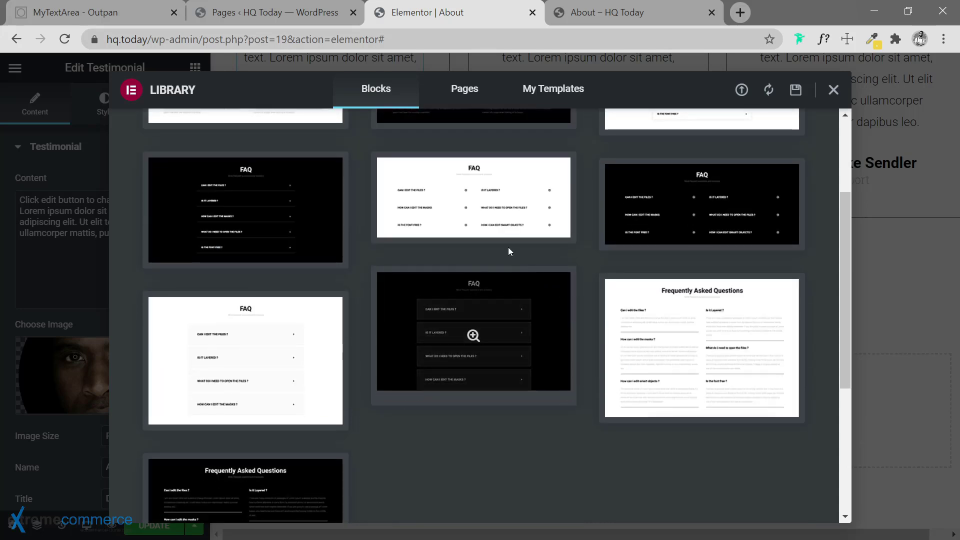
{"action": "scroll", "coordinate": [508, 247], "scroll_direction": "up", "scroll_amount": 2}
{"action": "scroll", "coordinate": [467, 265], "scroll_direction": "up", "scroll_amount": 2}
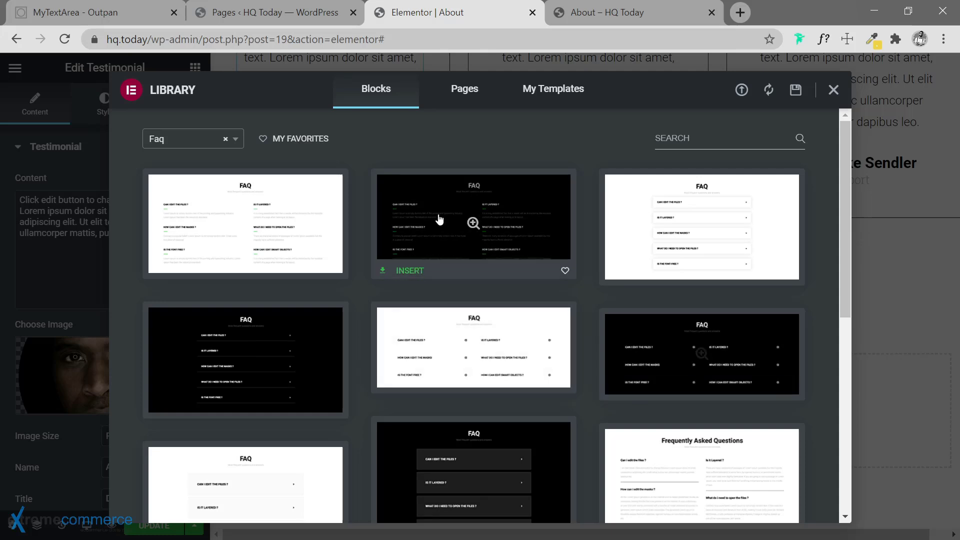
{"action": "left_click", "coordinate": [476, 221]}
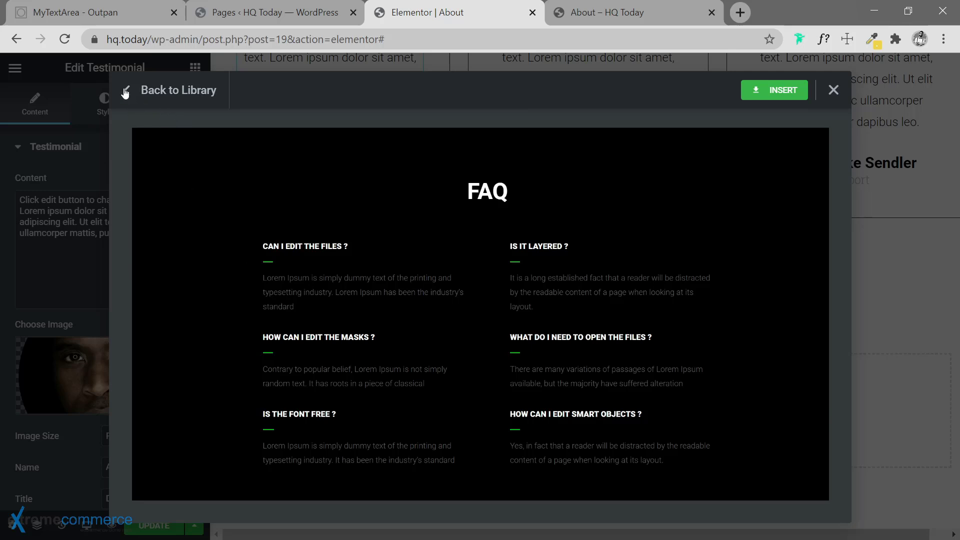
{"action": "left_click", "coordinate": [178, 90]}
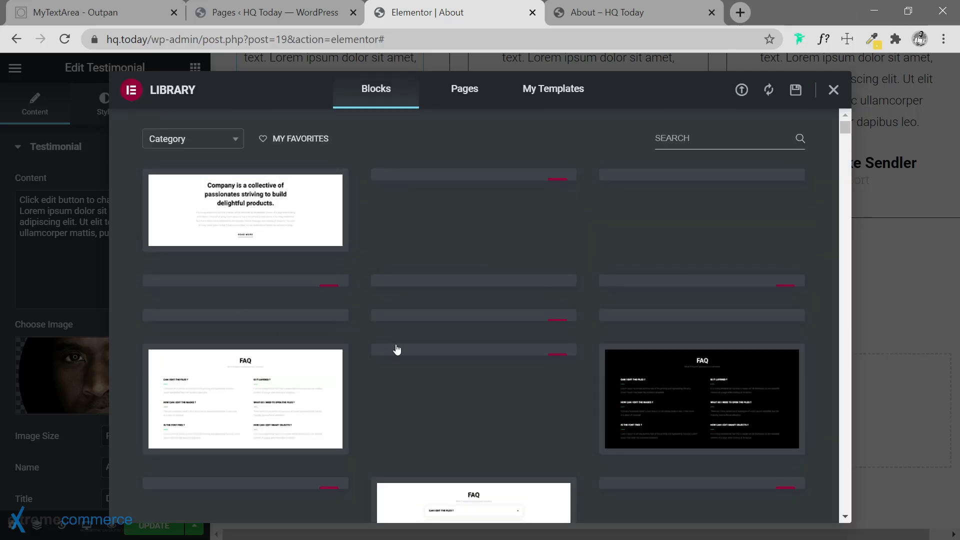
Step: Filter the blocks by Faq again and preview the black FAQ block with collapsible questions in two columns
{"action": "left_click", "coordinate": [187, 145]}
{"action": "scroll", "coordinate": [188, 255], "scroll_direction": "down", "scroll_amount": 6}
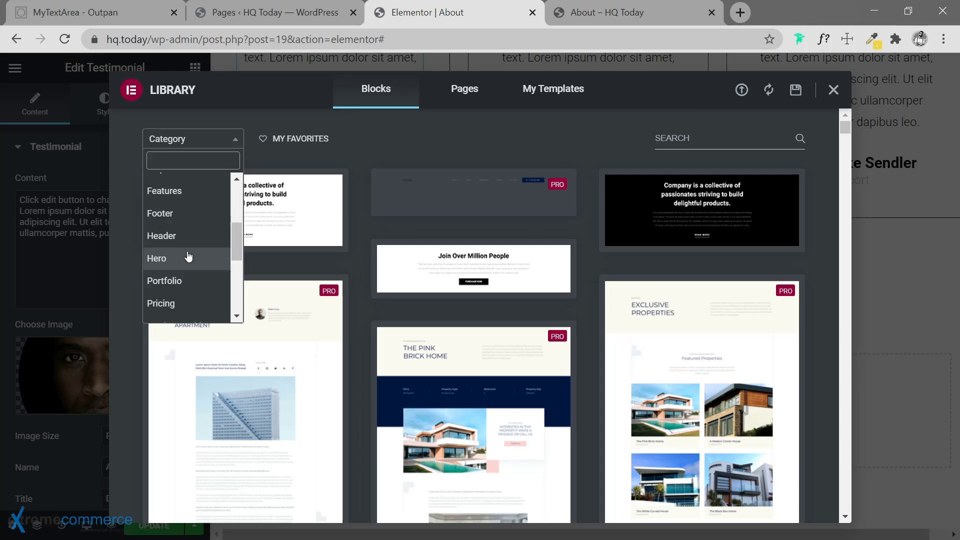
{"action": "scroll", "coordinate": [188, 251], "scroll_direction": "up", "scroll_amount": 6}
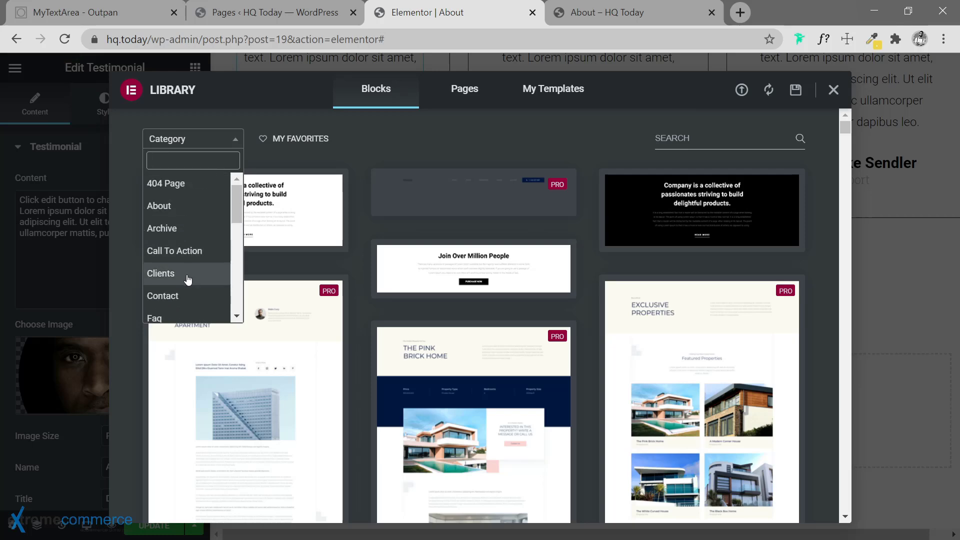
{"action": "scroll", "coordinate": [188, 279], "scroll_direction": "down", "scroll_amount": 3}
{"action": "left_click", "coordinate": [185, 245]}
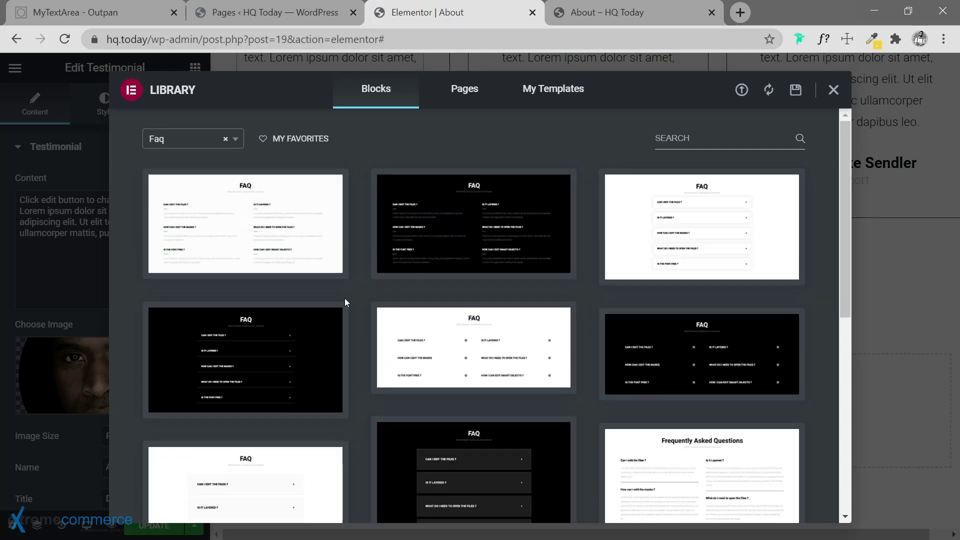
{"action": "scroll", "coordinate": [347, 295], "scroll_direction": "down", "scroll_amount": 3}
{"action": "left_click", "coordinate": [656, 220]}
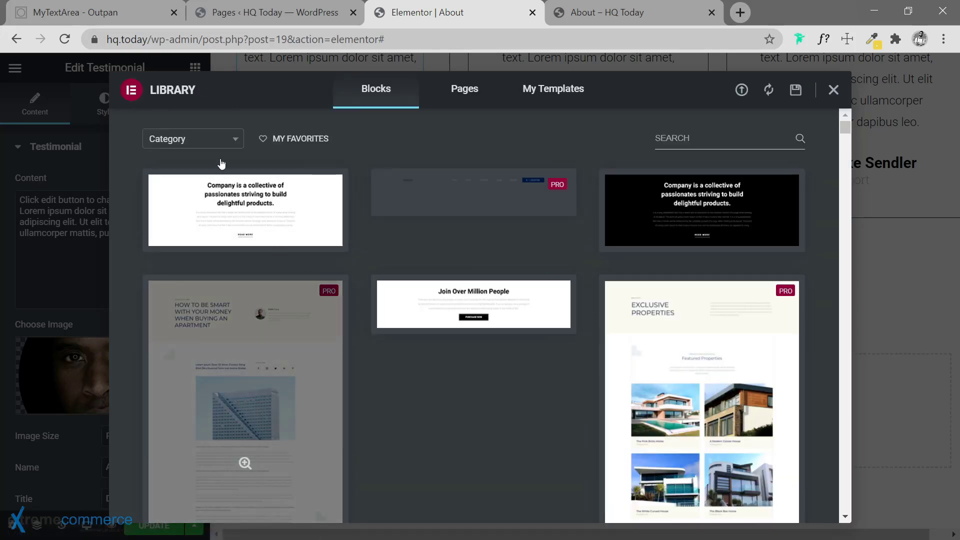
Step: Filter the blocks by Faq and insert the black FAQ block with a single column of collapsible questions
{"action": "left_click", "coordinate": [207, 140]}
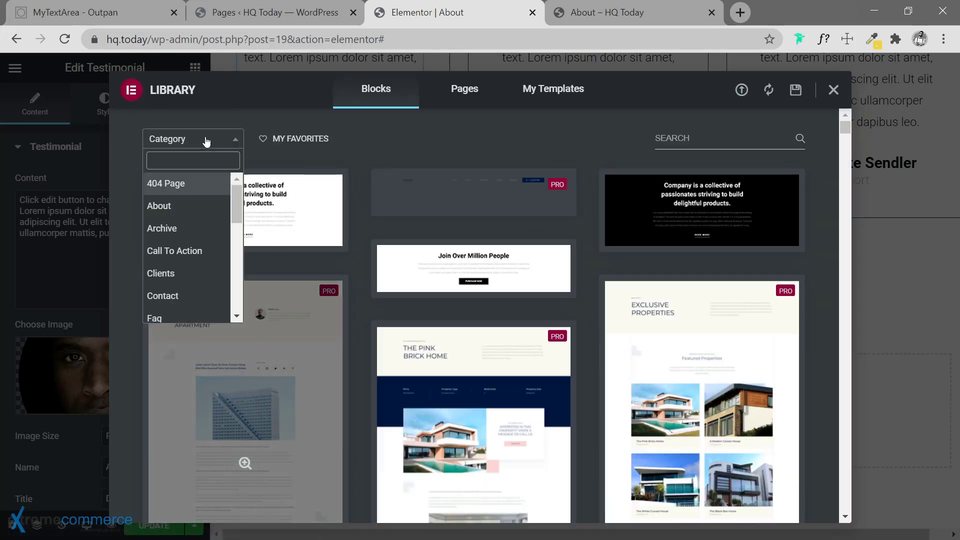
{"action": "left_click", "coordinate": [169, 319]}
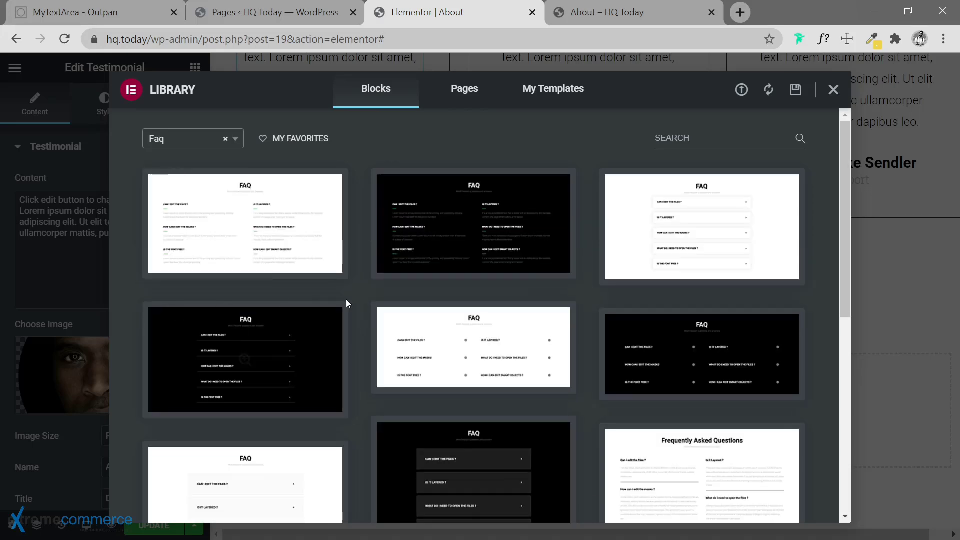
{"action": "left_click", "coordinate": [258, 341]}
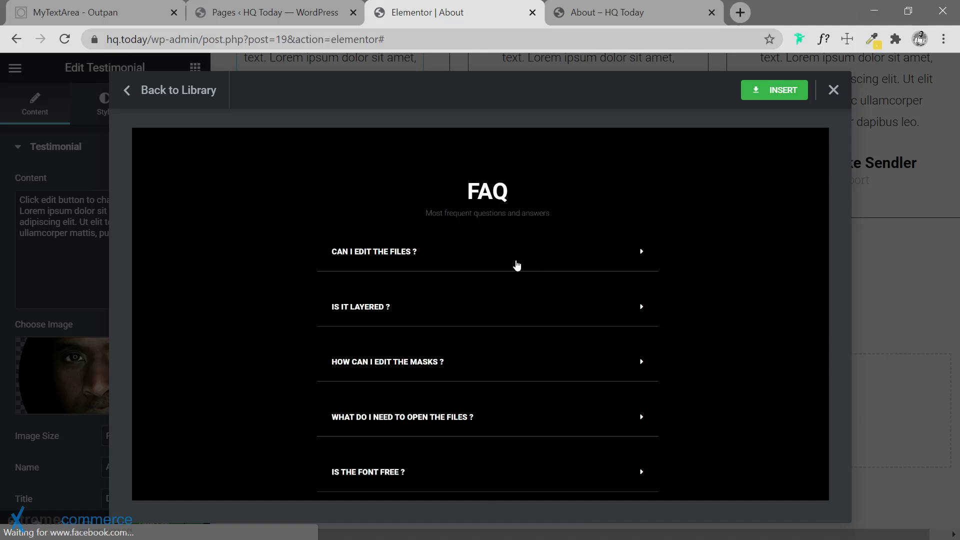
{"action": "left_click", "coordinate": [771, 95]}
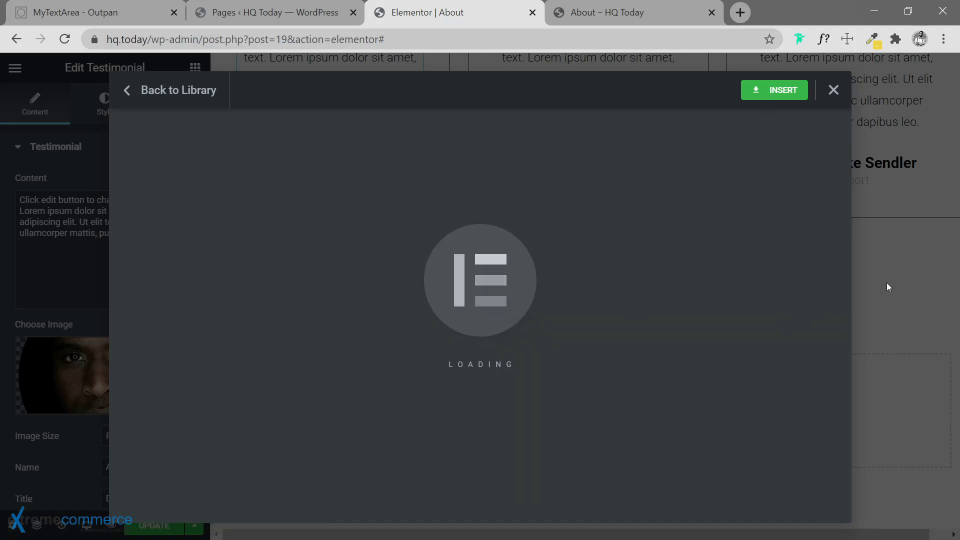
Step: Look over the inserted FAQ section and the rest of the About page up to its opening headline
{"action": "scroll", "coordinate": [731, 368], "scroll_direction": "down", "scroll_amount": 5}
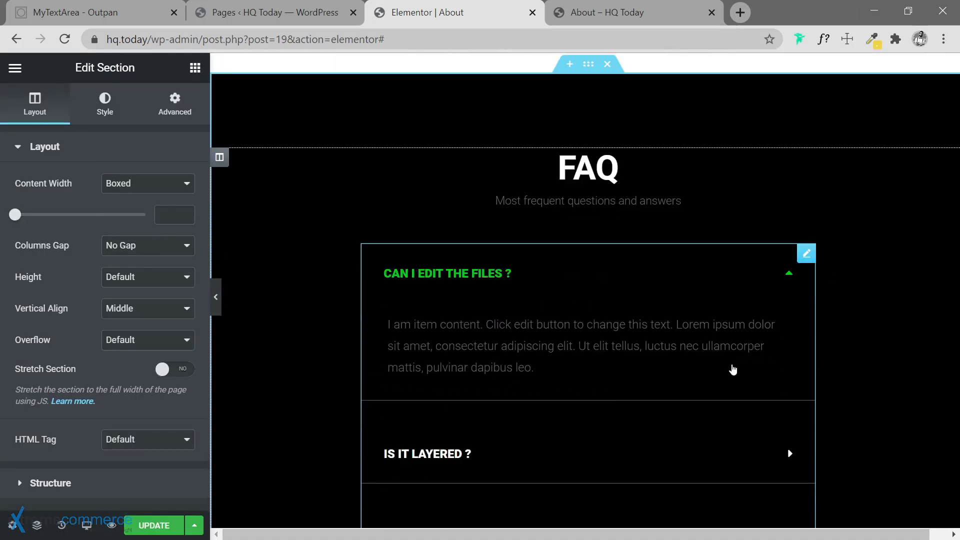
{"action": "scroll", "coordinate": [360, 282], "scroll_direction": "down", "scroll_amount": 5}
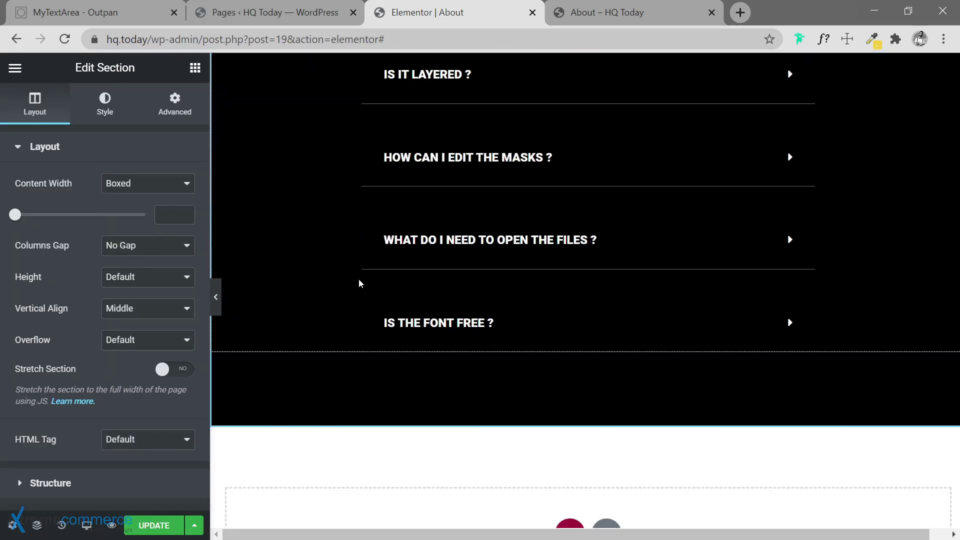
{"action": "scroll", "coordinate": [360, 283], "scroll_direction": "down", "scroll_amount": 3}
{"action": "scroll", "coordinate": [787, 343], "scroll_direction": "up", "scroll_amount": 14}
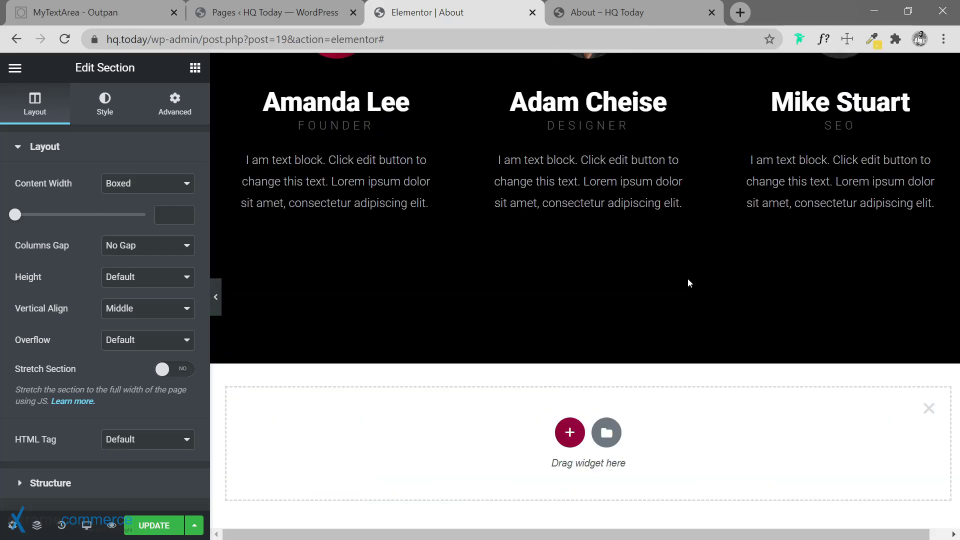
{"action": "scroll", "coordinate": [688, 283], "scroll_direction": "up", "scroll_amount": 15}
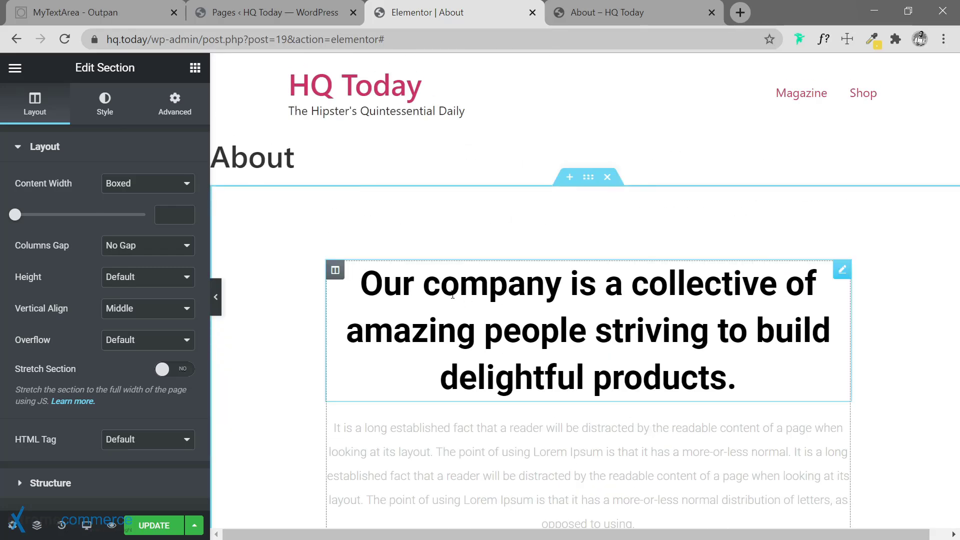
Step: Hide the About page's title in the page settings and update the page
{"action": "mouse_move", "coordinate": [293, 152]}
{"action": "left_mouse_down"}
{"action": "mouse_move", "coordinate": [215, 156]}
{"action": "mouse_move", "coordinate": [296, 158]}
{"action": "left_mouse_up"}
{"action": "left_click", "coordinate": [316, 169]}
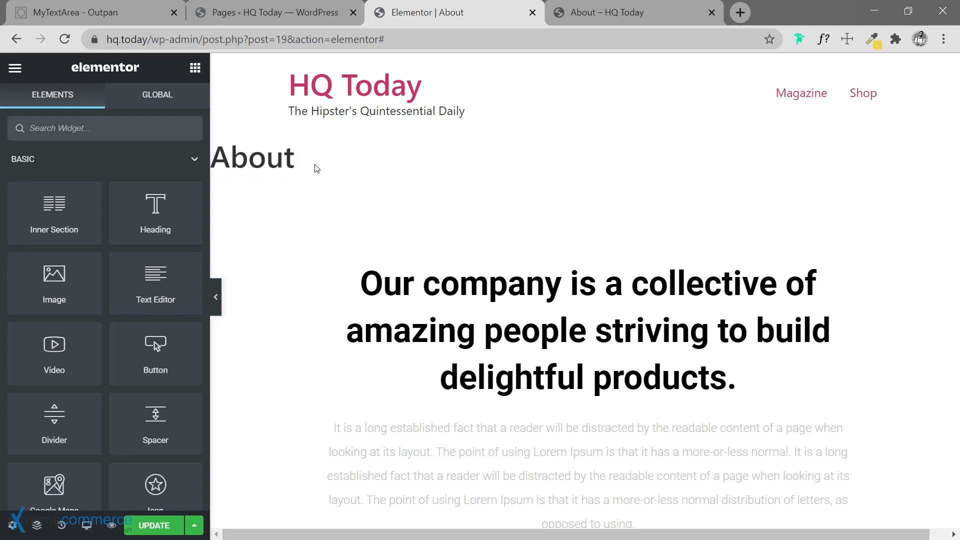
{"action": "left_click", "coordinate": [14, 526]}
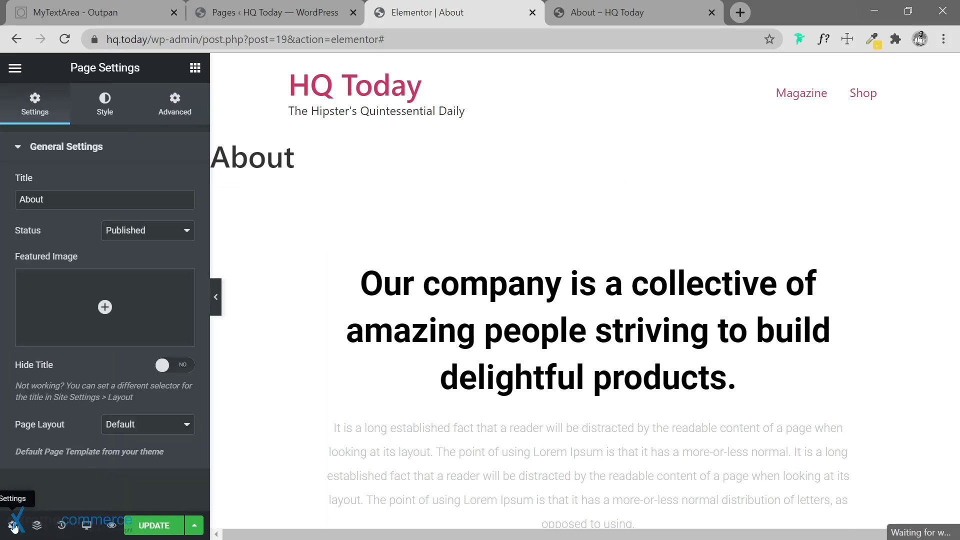
{"action": "left_click", "coordinate": [177, 368]}
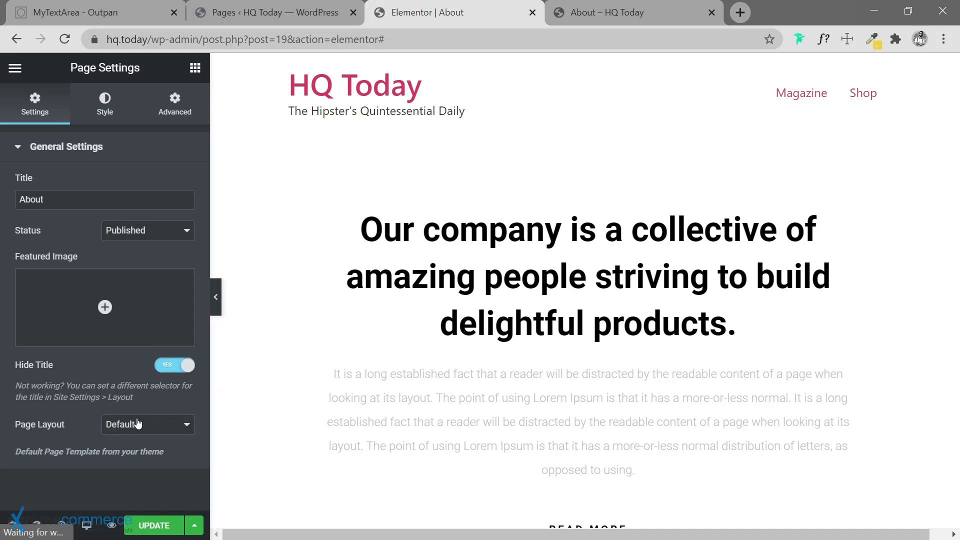
{"action": "left_click", "coordinate": [151, 526]}
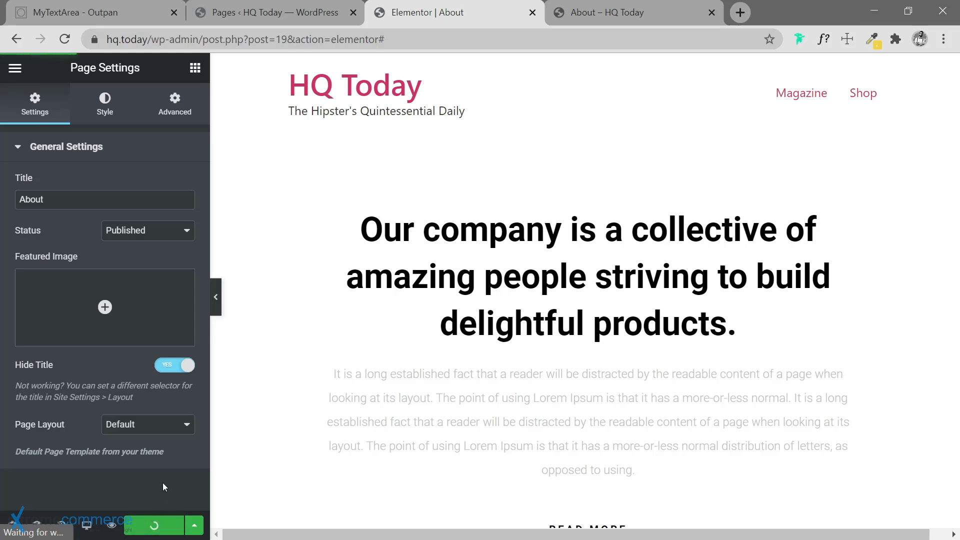
Step: Review the page layout choices and look through the About page's sections, keeping the layout on Default
{"action": "left_click", "coordinate": [157, 425]}
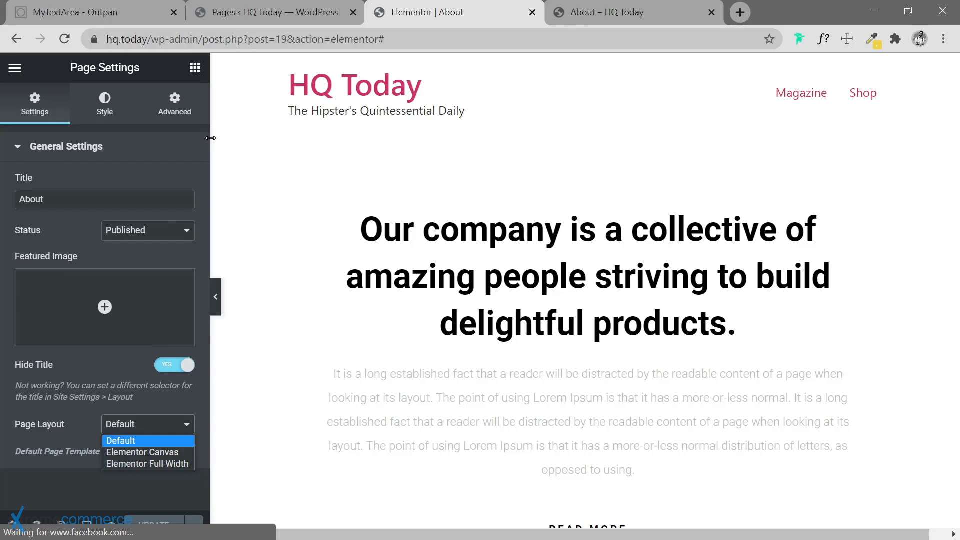
{"action": "left_click", "coordinate": [289, 410]}
{"action": "scroll", "coordinate": [289, 411], "scroll_direction": "down", "scroll_amount": 20}
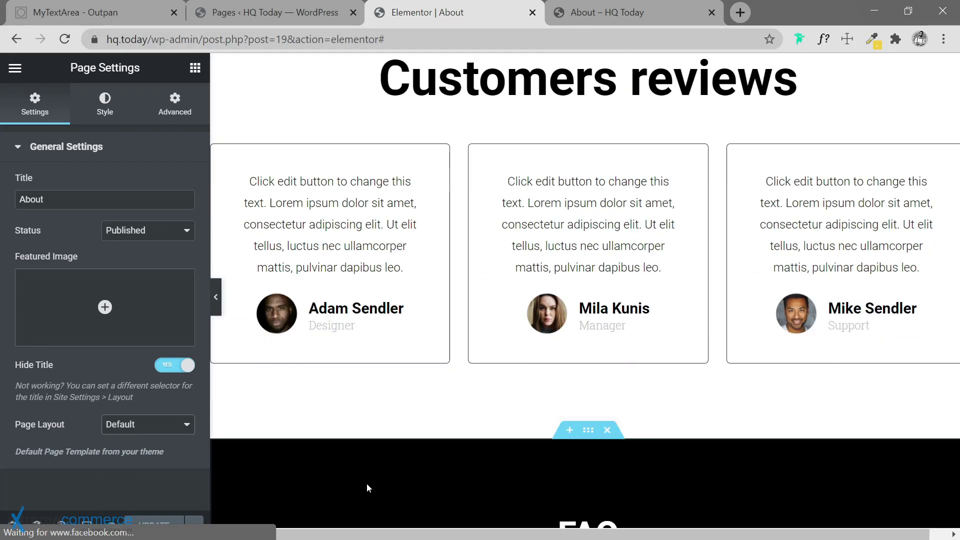
{"action": "scroll", "coordinate": [479, 376], "scroll_direction": "up", "scroll_amount": 20}
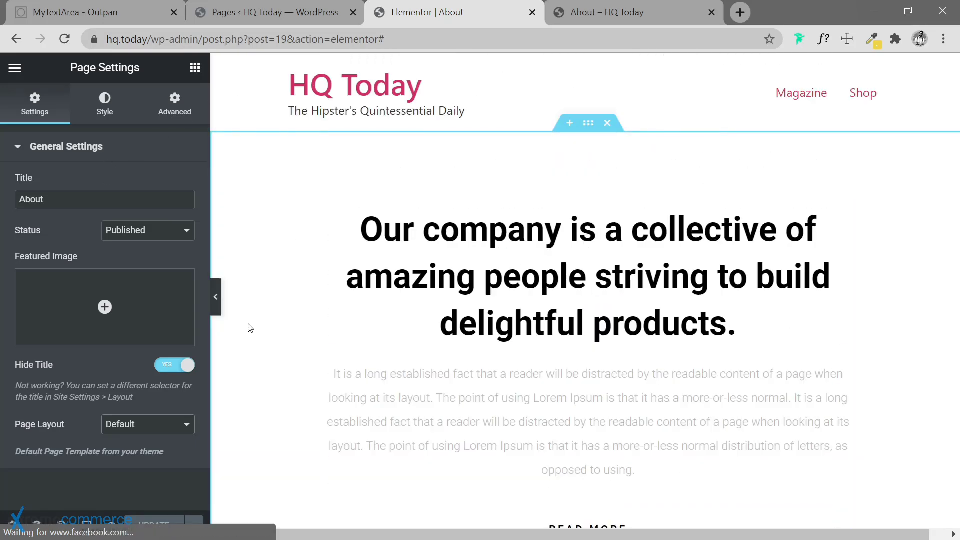
{"action": "left_click", "coordinate": [135, 425]}
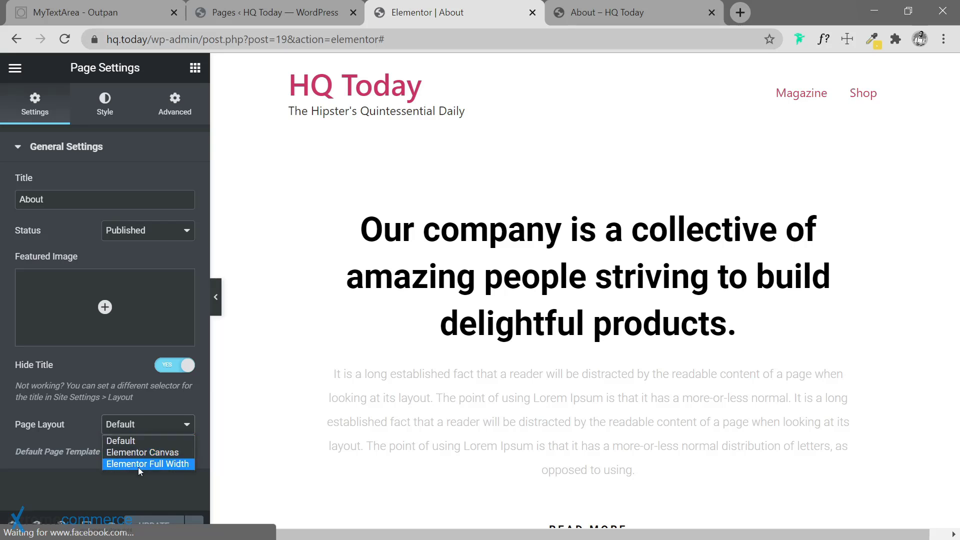
{"action": "left_click", "coordinate": [133, 441]}
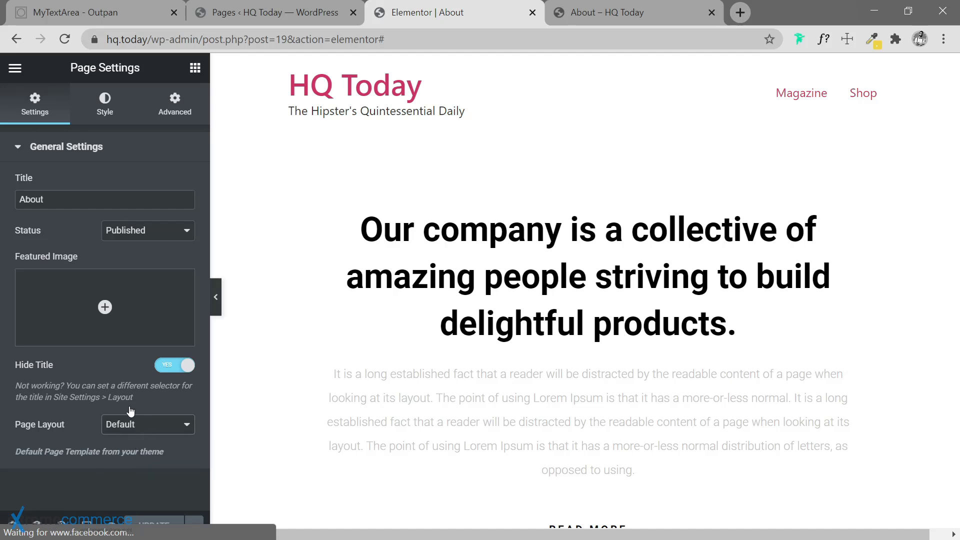
Step: Open the site-wide layout settings and compare the editor with the header and content width of the published About page
{"action": "left_click", "coordinate": [15, 69]}
{"action": "left_click", "coordinate": [115, 136]}
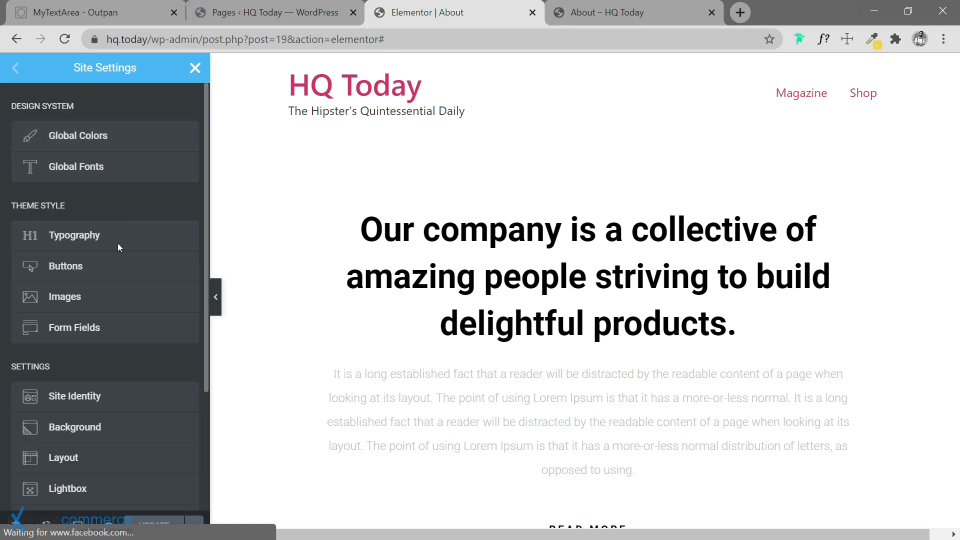
{"action": "scroll", "coordinate": [119, 246], "scroll_direction": "down", "scroll_amount": 3}
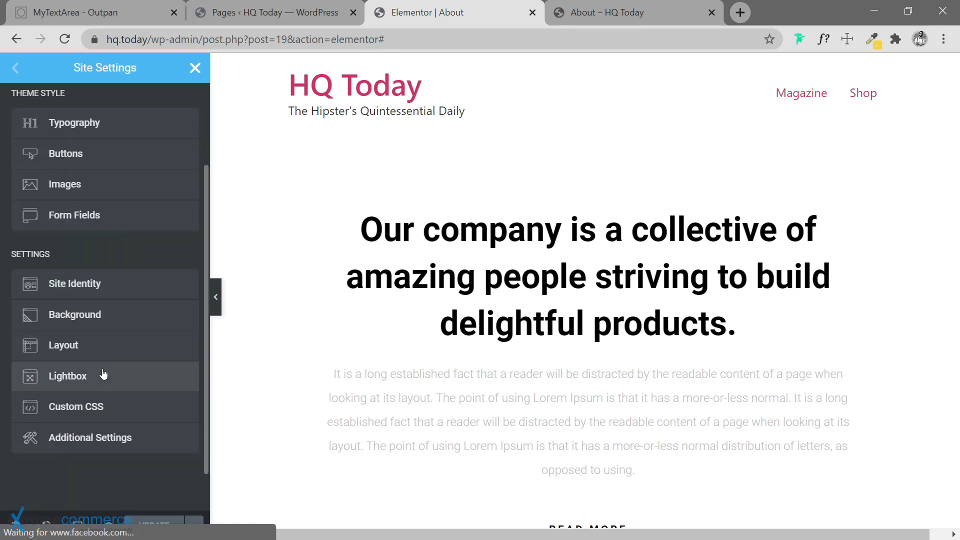
{"action": "left_click", "coordinate": [106, 352]}
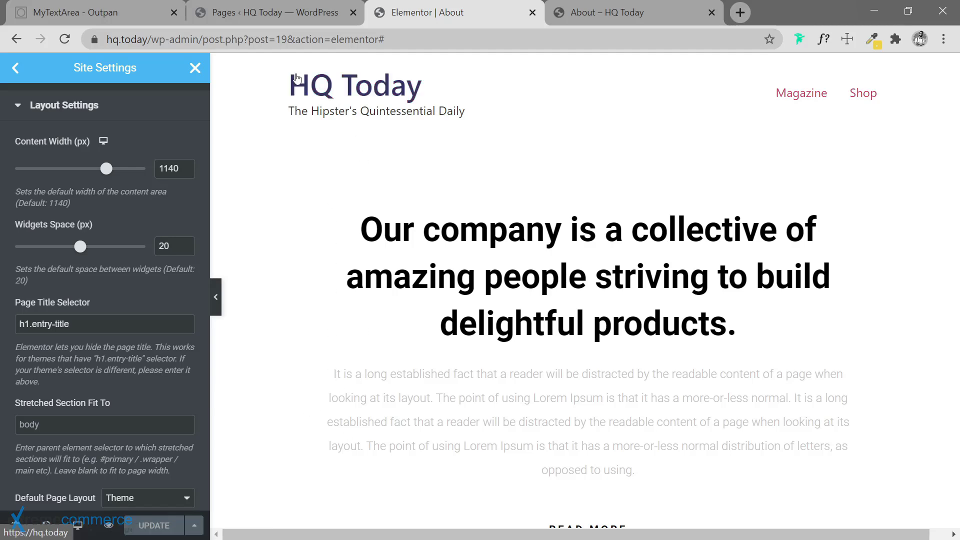
{"action": "left_click", "coordinate": [644, 19]}
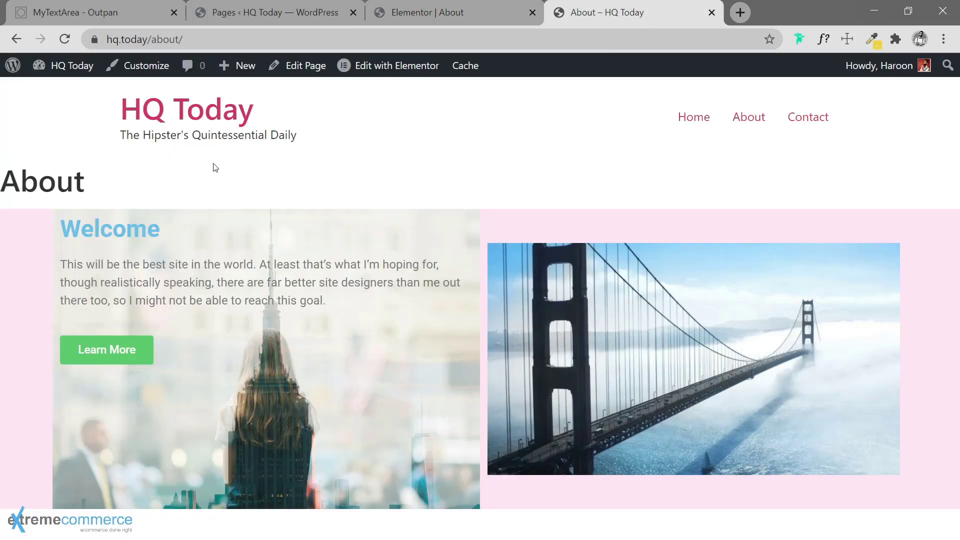
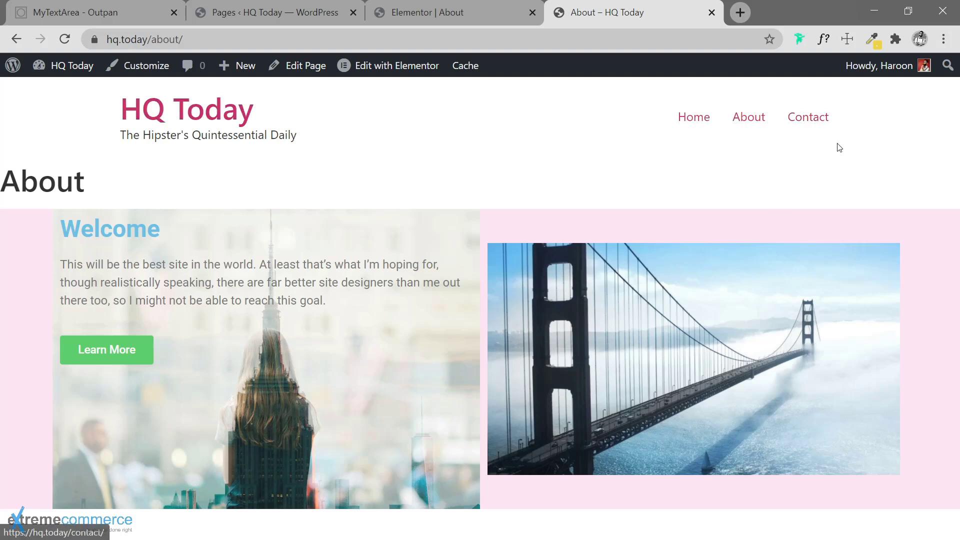
{"action": "left_click", "coordinate": [448, 10]}
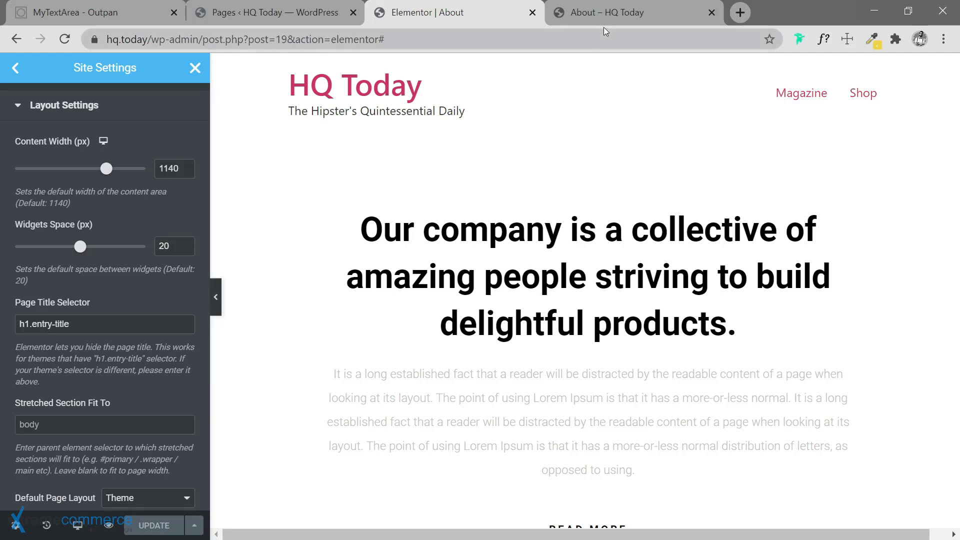
{"action": "left_click", "coordinate": [590, 13]}
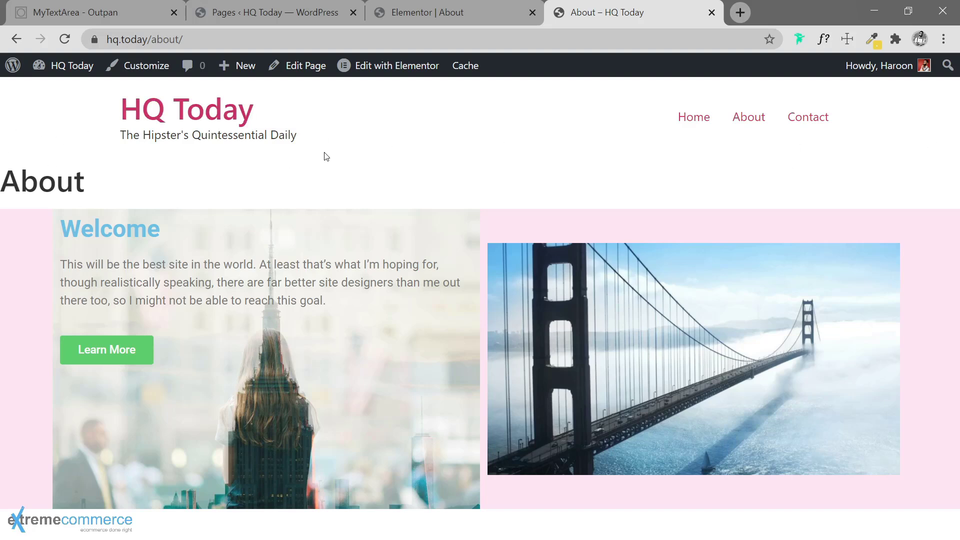
{"action": "left_click", "coordinate": [440, 13]}
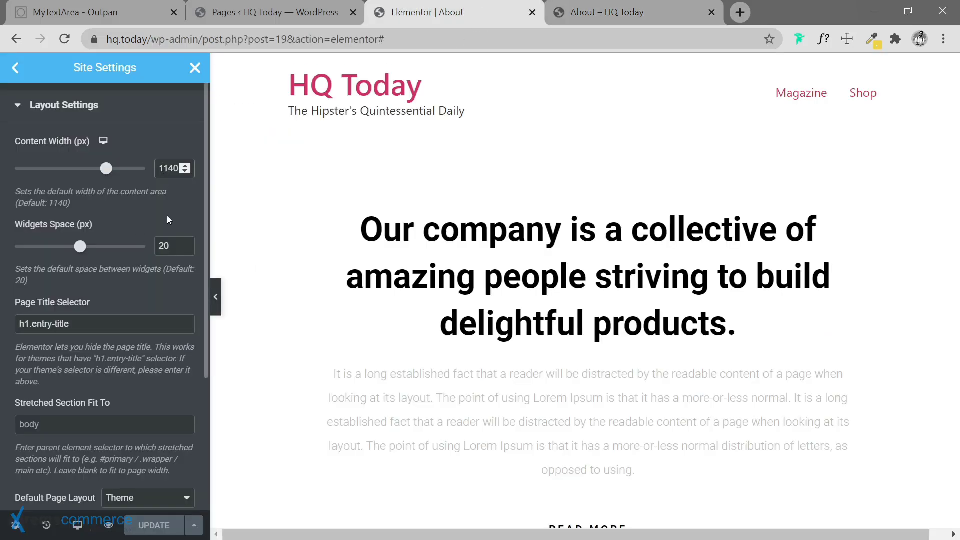
Step: Set the site's default content width to 1320 px and update the site settings
{"action": "key", "text": "shift+Right"}
{"action": "key", "text": "shift+Right"}
{"action": "key", "text": "shift+Right"}
{"action": "type", "text": "3"}
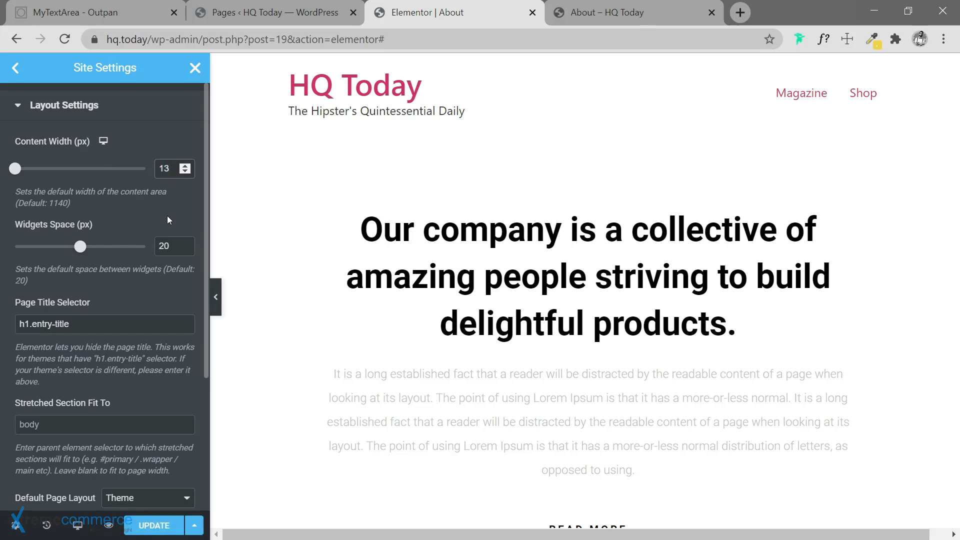
{"action": "type", "text": "20"}
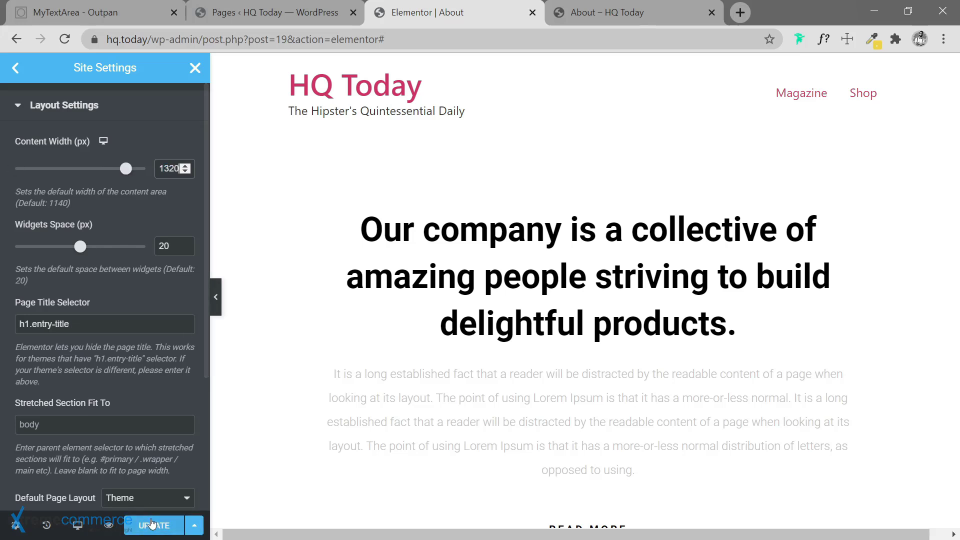
{"action": "left_click", "coordinate": [159, 526]}
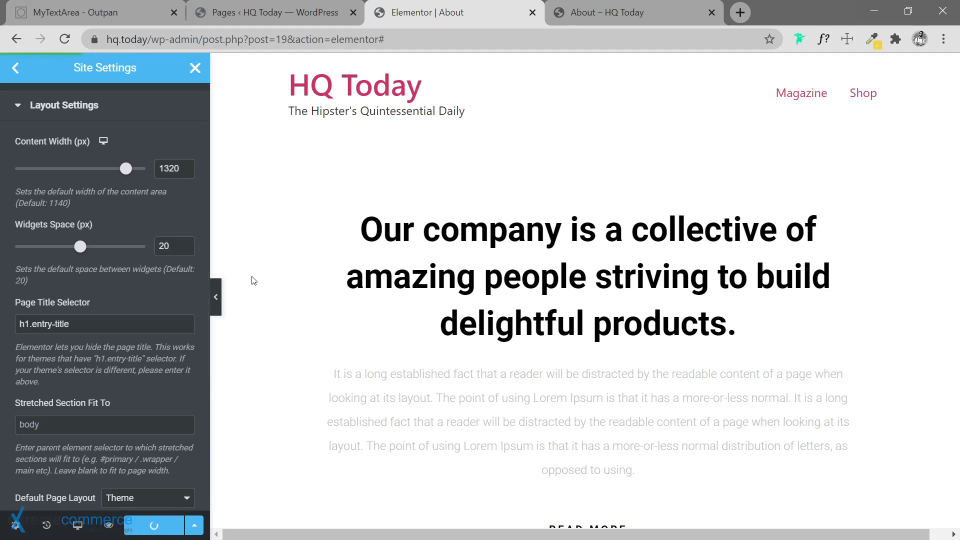
Step: Reload the published About page and examine how wide the team section's columns spread
{"action": "left_click", "coordinate": [644, 20]}
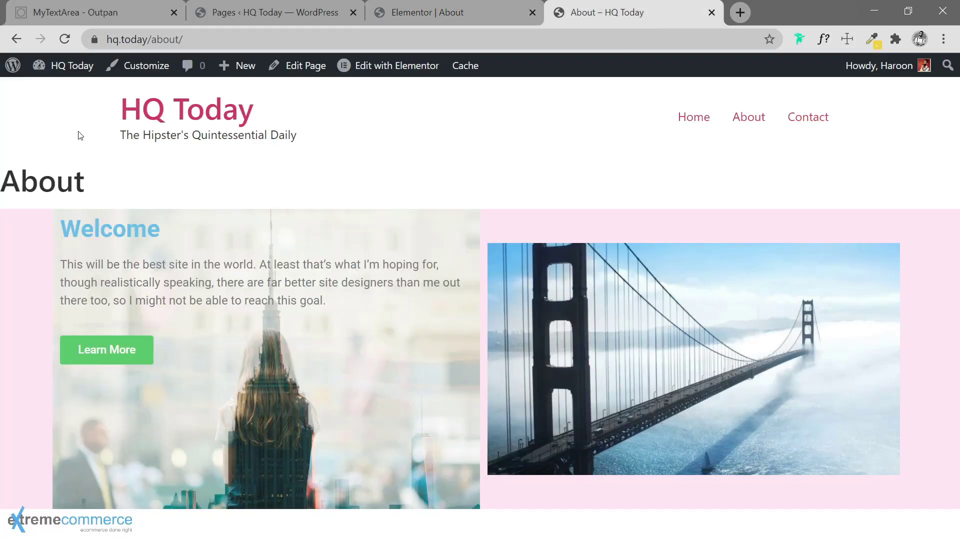
{"action": "left_click", "coordinate": [65, 39]}
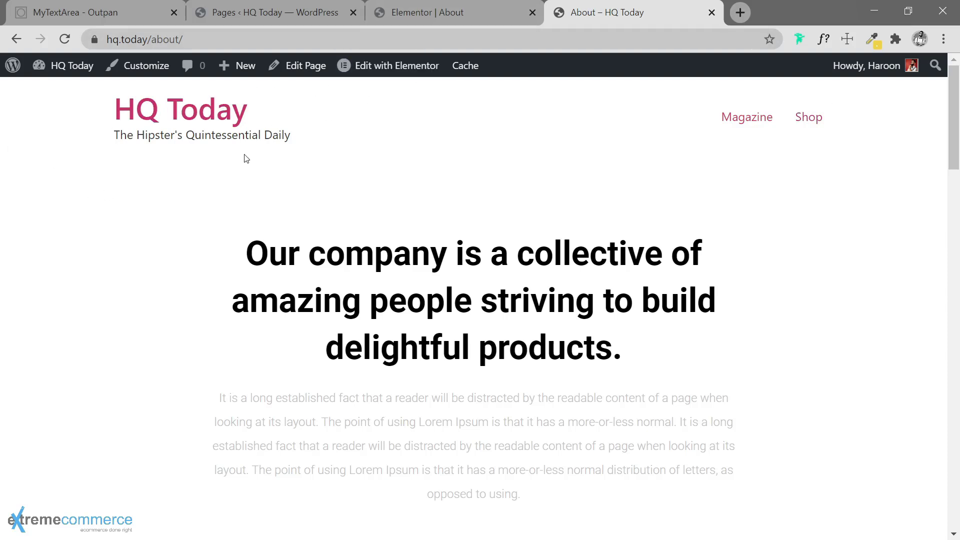
{"action": "scroll", "coordinate": [338, 212], "scroll_direction": "down", "scroll_amount": 10}
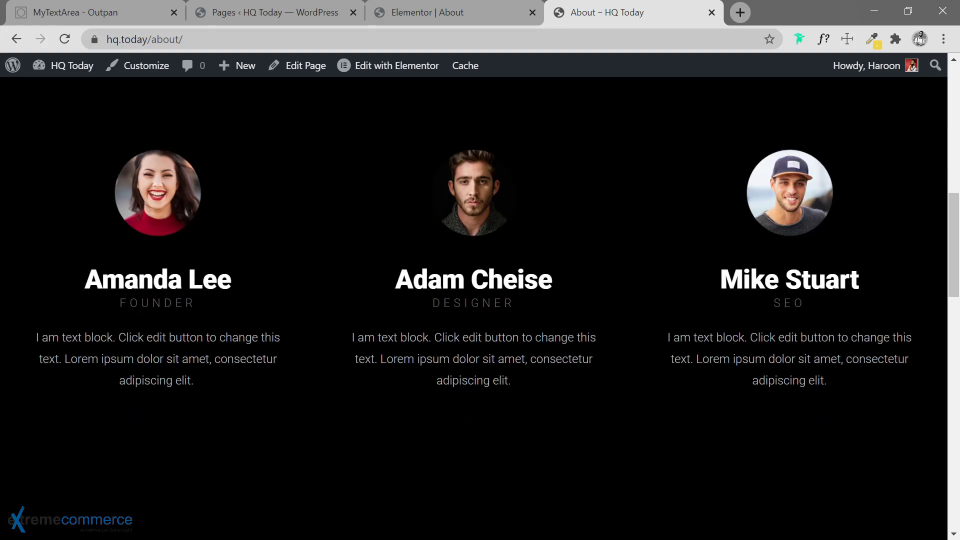
{"action": "scroll", "coordinate": [580, 324], "scroll_direction": "down", "scroll_amount": 3}
{"action": "scroll", "coordinate": [703, 307], "scroll_direction": "up", "scroll_amount": 3}
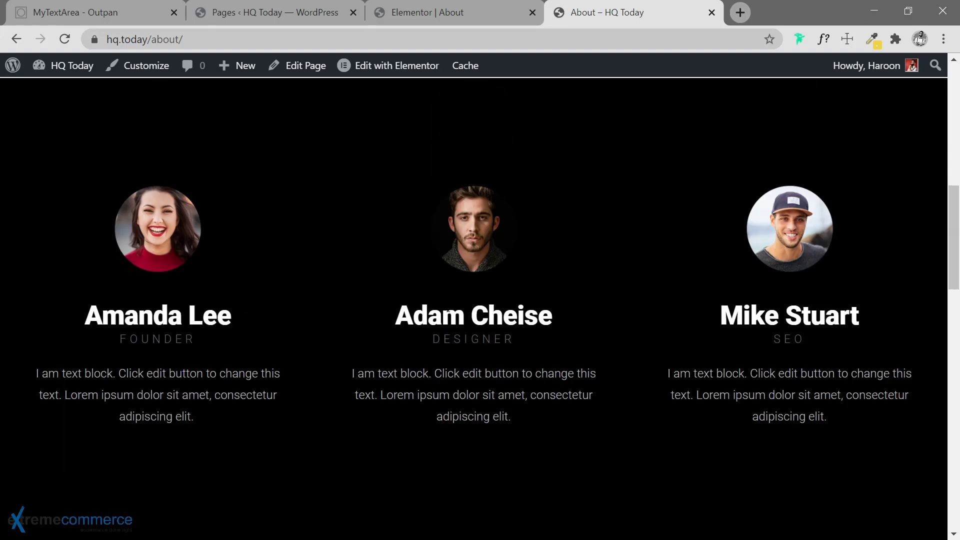
{"action": "scroll", "coordinate": [154, 320], "scroll_direction": "down", "scroll_amount": 2}
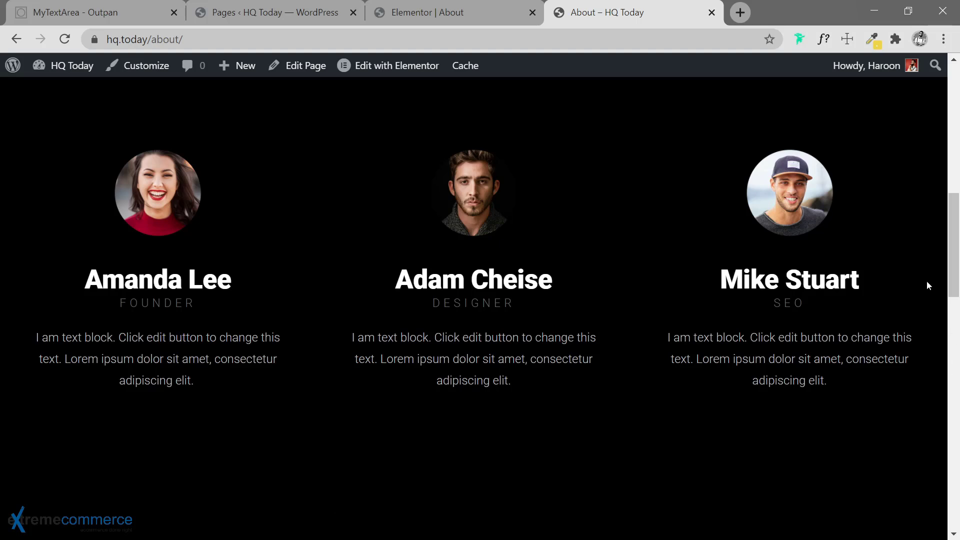
Step: Set the site's default content width to 920 px and update the site settings
{"action": "left_click", "coordinate": [445, 19]}
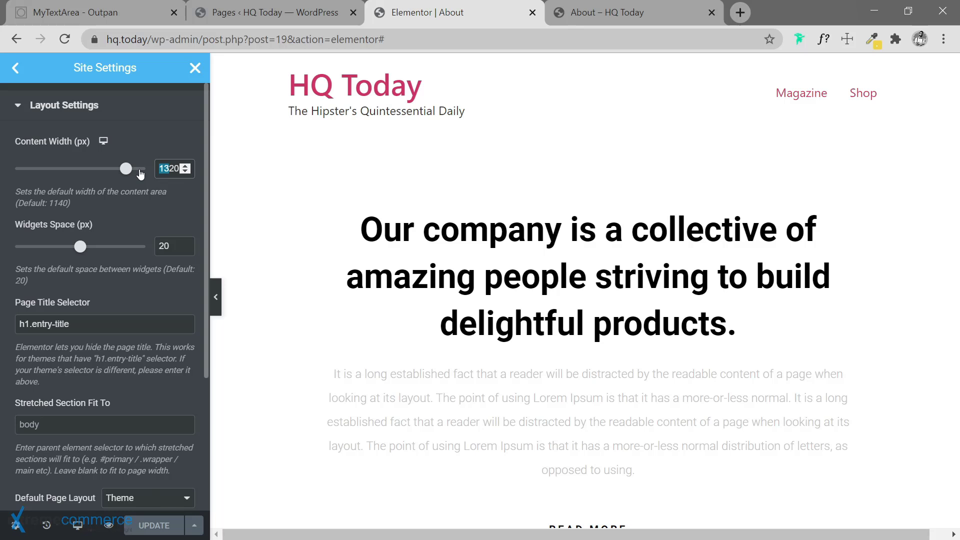
{"action": "type", "text": "9"}
{"action": "left_click", "coordinate": [156, 525]}
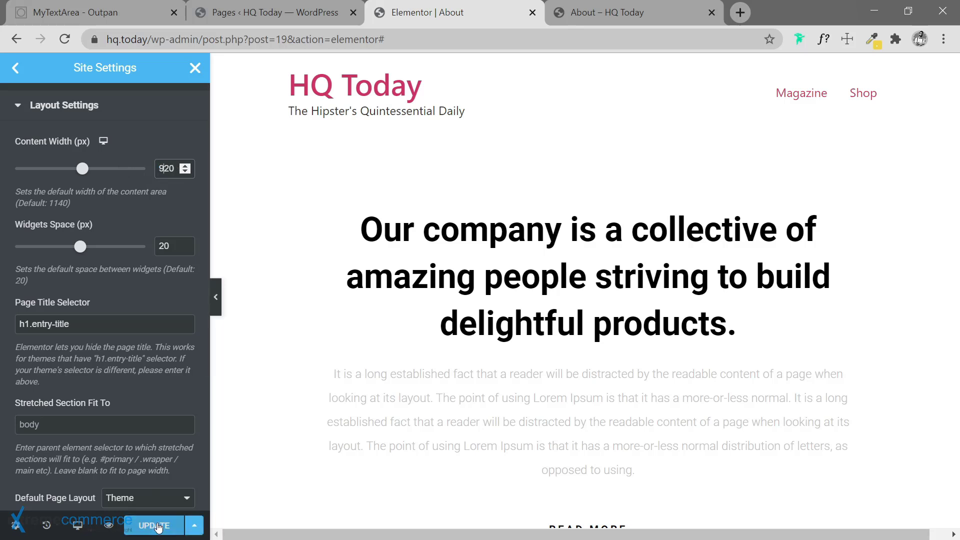
Step: Reload the published About page and examine the side margins of the team and customer reviews sections
{"action": "left_click", "coordinate": [649, 12]}
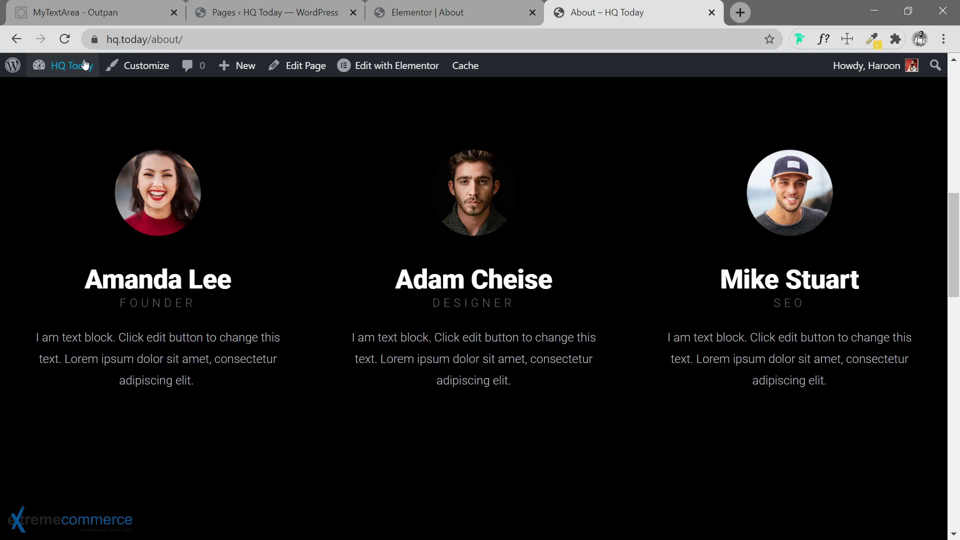
{"action": "left_click", "coordinate": [65, 36]}
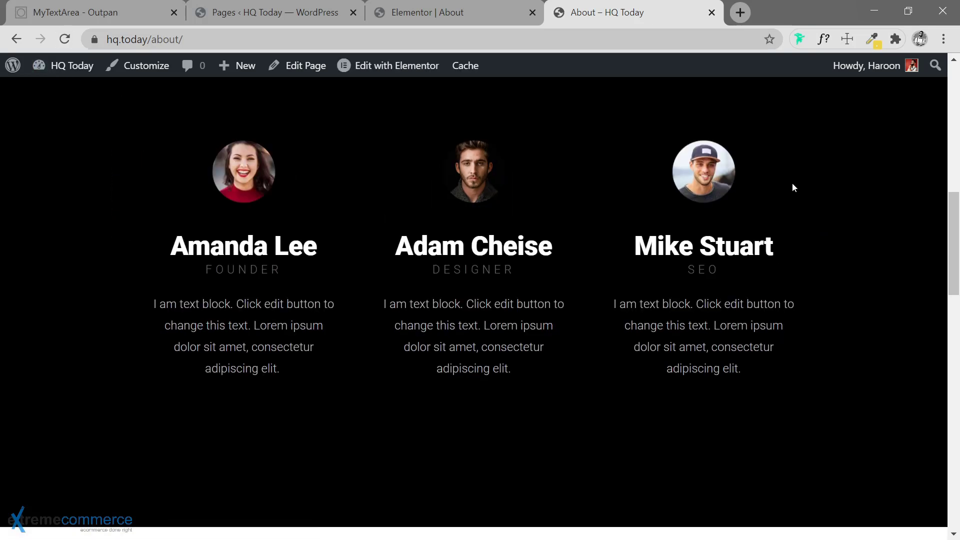
{"action": "scroll", "coordinate": [174, 220], "scroll_direction": "up", "scroll_amount": 6}
{"action": "scroll", "coordinate": [195, 255], "scroll_direction": "down", "scroll_amount": 15}
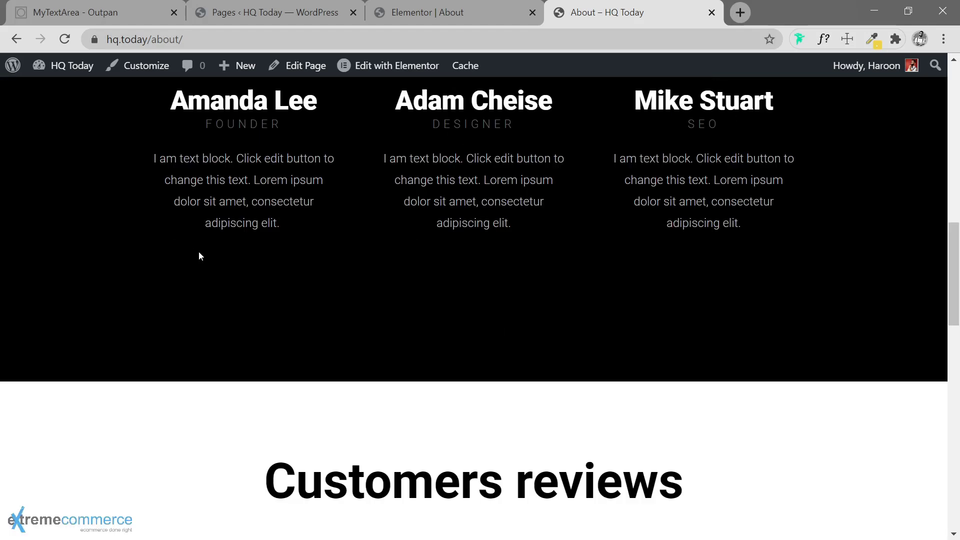
{"action": "scroll", "coordinate": [190, 264], "scroll_direction": "up", "scroll_amount": 3}
{"action": "scroll", "coordinate": [192, 264], "scroll_direction": "up", "scroll_amount": 6}
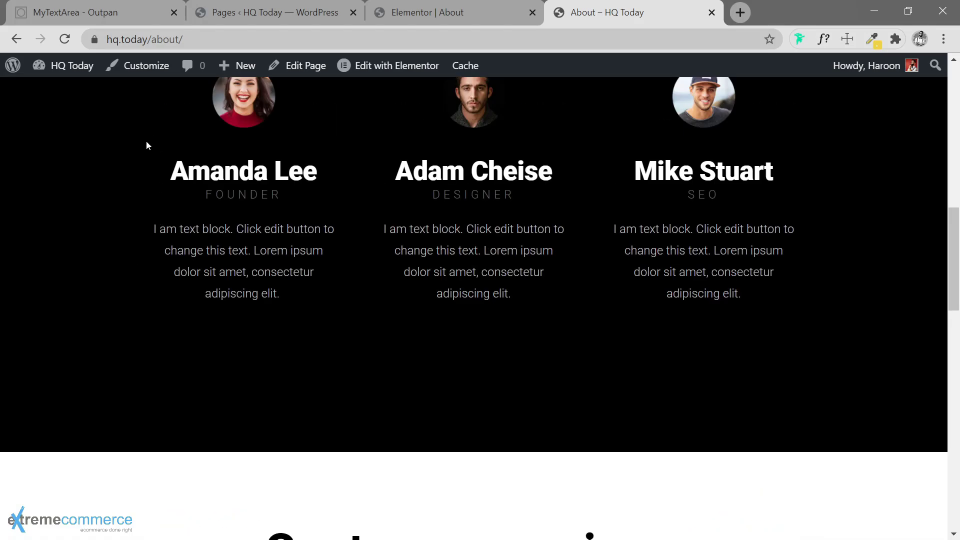
{"action": "scroll", "coordinate": [134, 429], "scroll_direction": "down", "scroll_amount": 5}
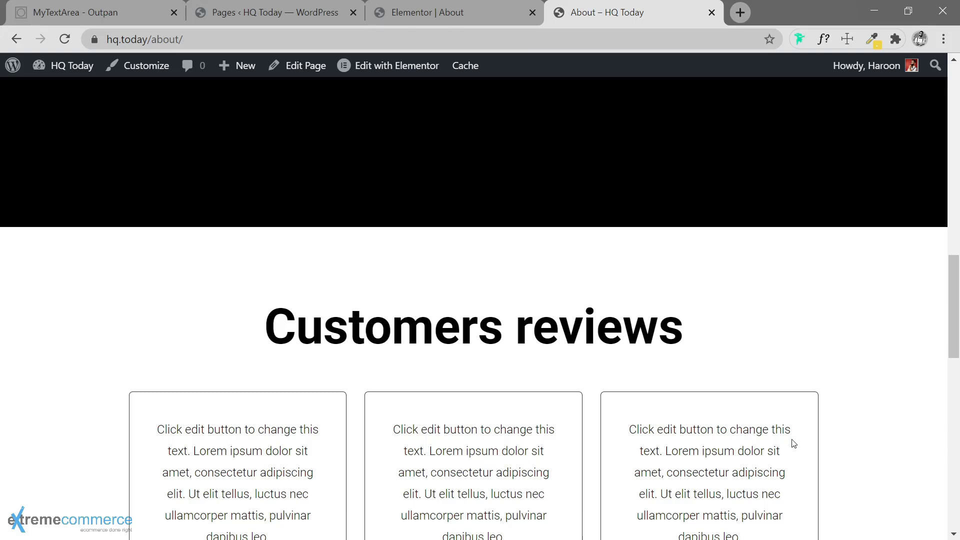
{"action": "scroll", "coordinate": [465, 338], "scroll_direction": "down", "scroll_amount": 3}
{"action": "scroll", "coordinate": [185, 252], "scroll_direction": "up", "scroll_amount": 6}
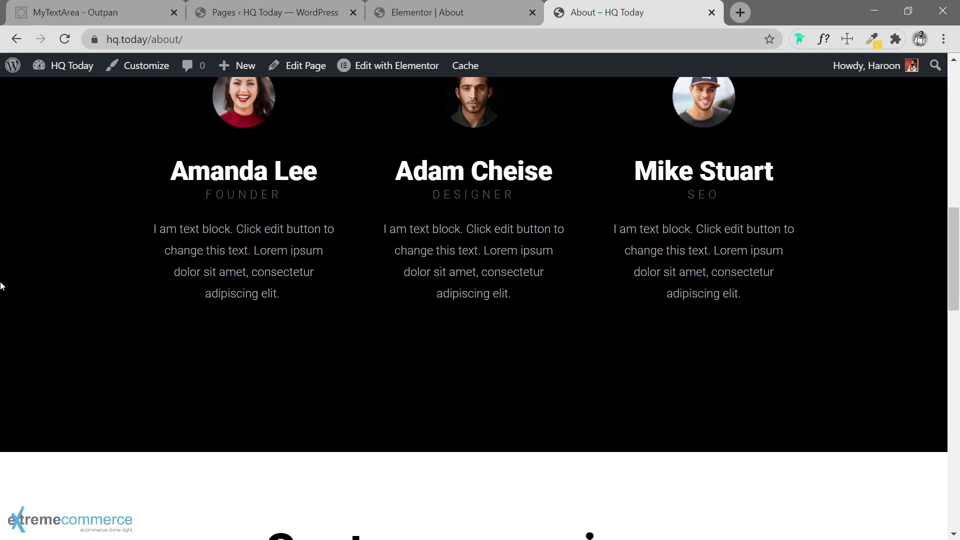
{"action": "scroll", "coordinate": [877, 230], "scroll_direction": "up", "scroll_amount": 3}
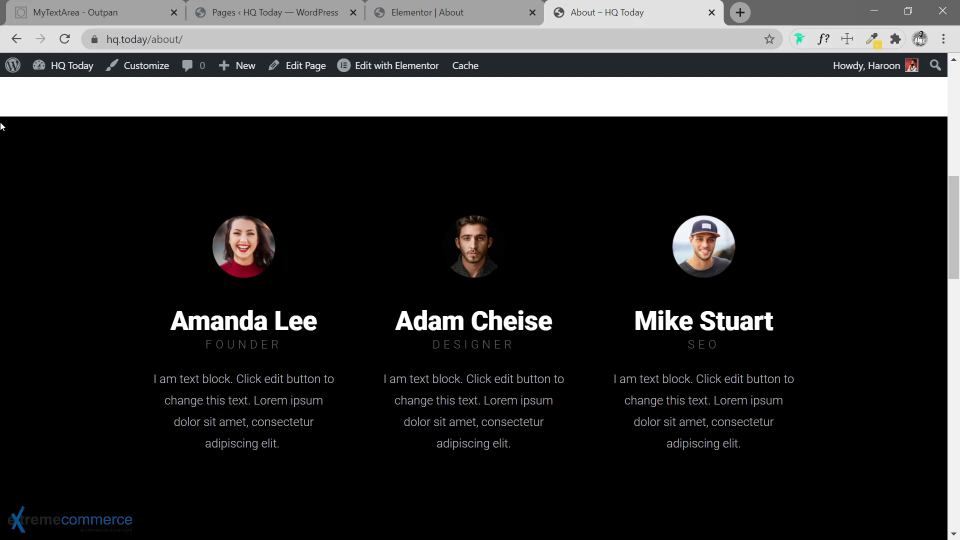
{"action": "scroll", "coordinate": [872, 404], "scroll_direction": "down", "scroll_amount": 2}
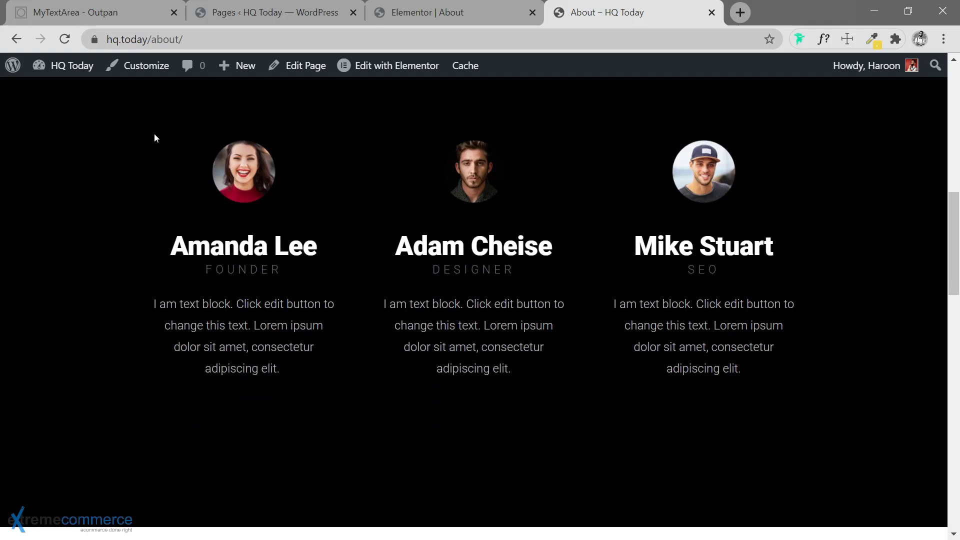
Step: Examine the widths and margins of the customer reviews cards on the published About page
{"action": "left_click", "coordinate": [460, 11]}
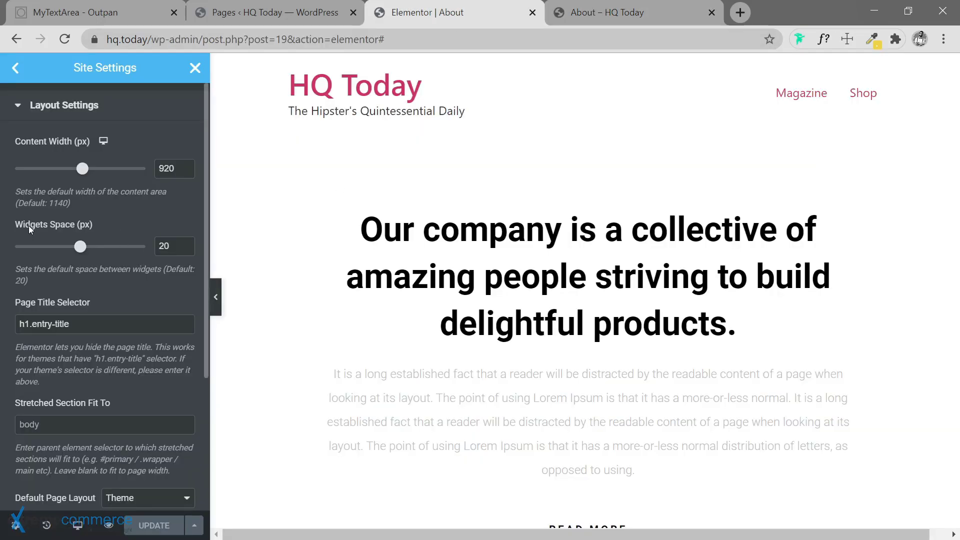
{"action": "left_click", "coordinate": [556, 19]}
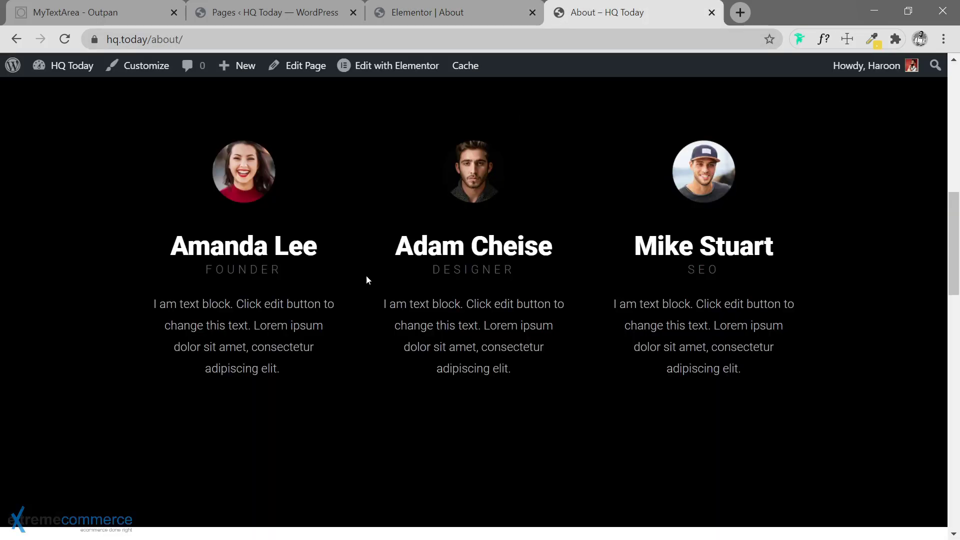
{"action": "scroll", "coordinate": [339, 295], "scroll_direction": "down", "scroll_amount": 8}
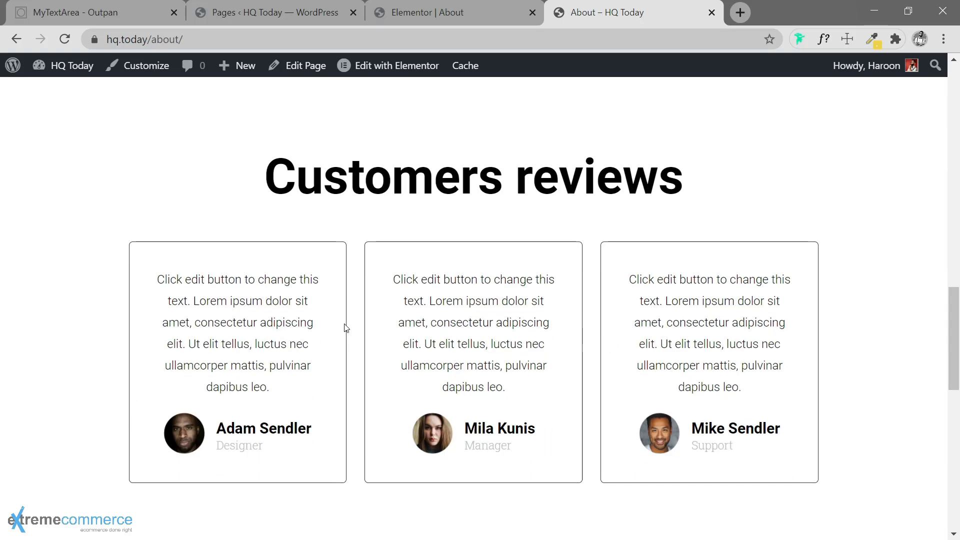
{"action": "scroll", "coordinate": [320, 375], "scroll_direction": "down", "scroll_amount": 3}
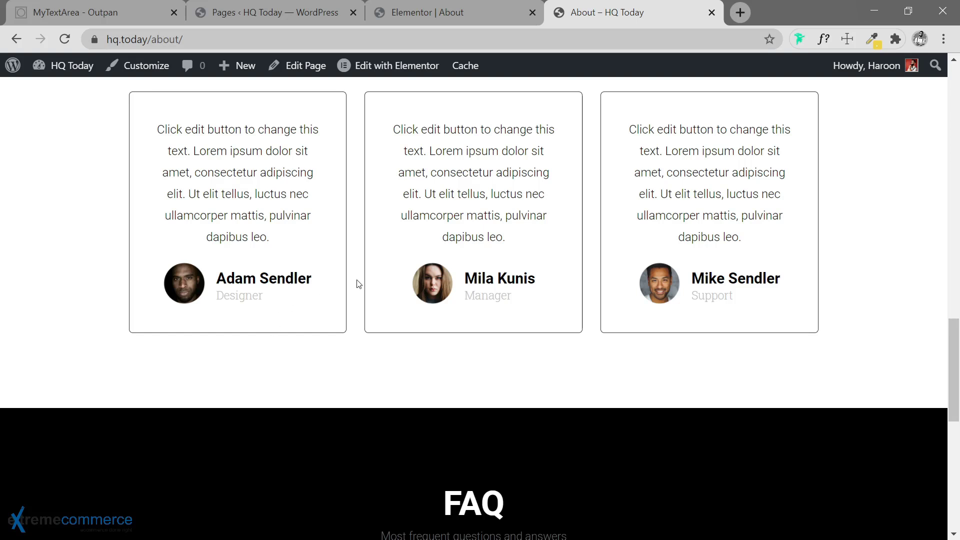
{"action": "scroll", "coordinate": [345, 227], "scroll_direction": "up", "scroll_amount": 1}
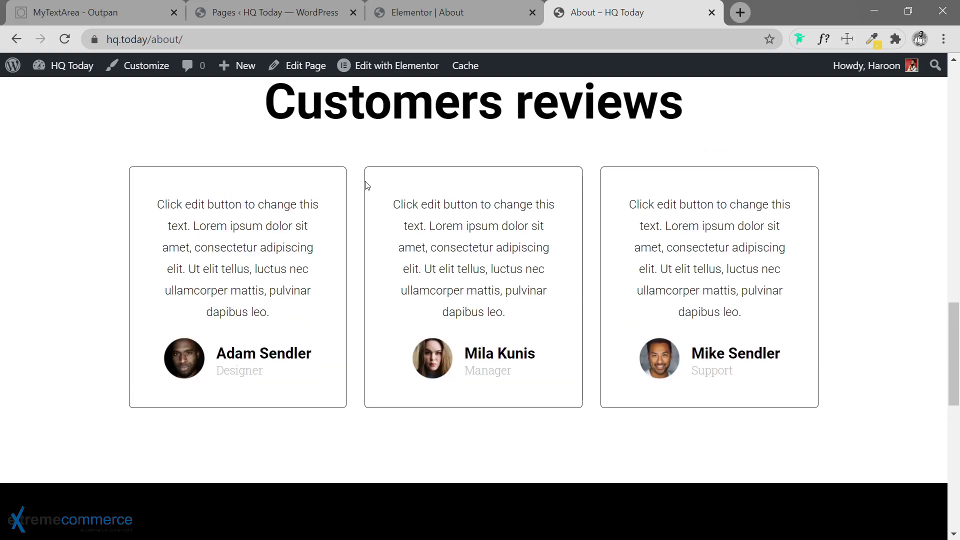
{"action": "scroll", "coordinate": [276, 225], "scroll_direction": "down", "scroll_amount": 1}
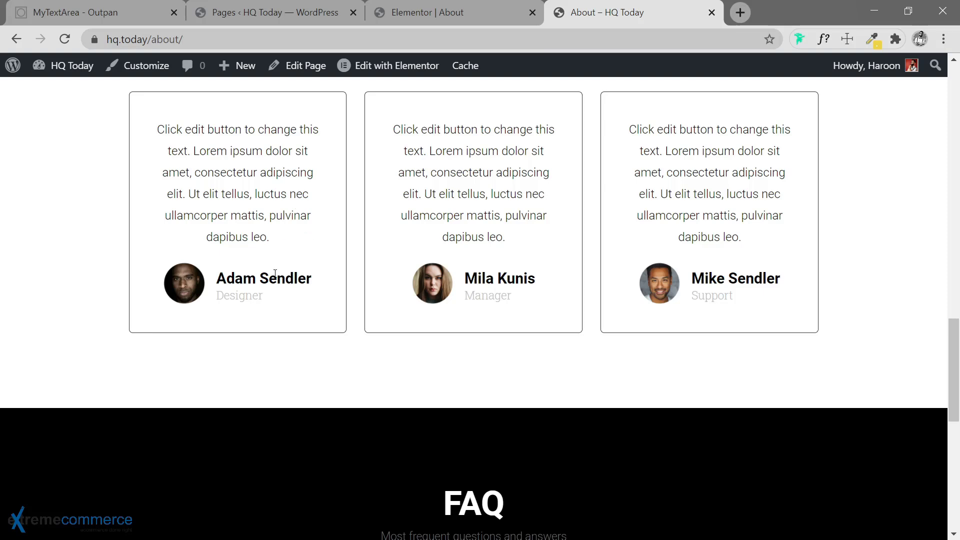
Step: In the Elementor editor, set the site's default page layout to Elementor Full Width, update, and close the site settings
{"action": "left_click", "coordinate": [437, 16]}
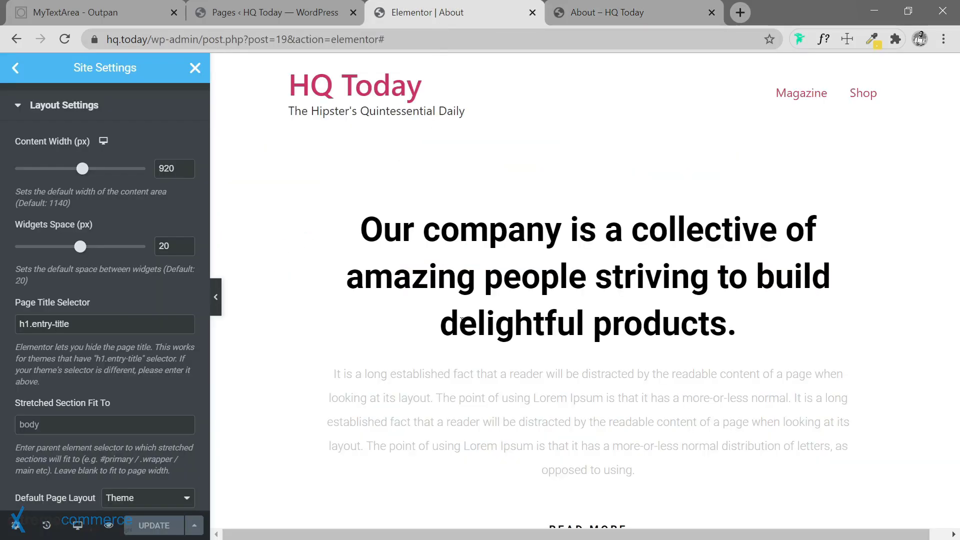
{"action": "scroll", "coordinate": [461, 318], "scroll_direction": "down", "scroll_amount": 3}
{"action": "scroll", "coordinate": [535, 215], "scroll_direction": "up", "scroll_amount": 1}
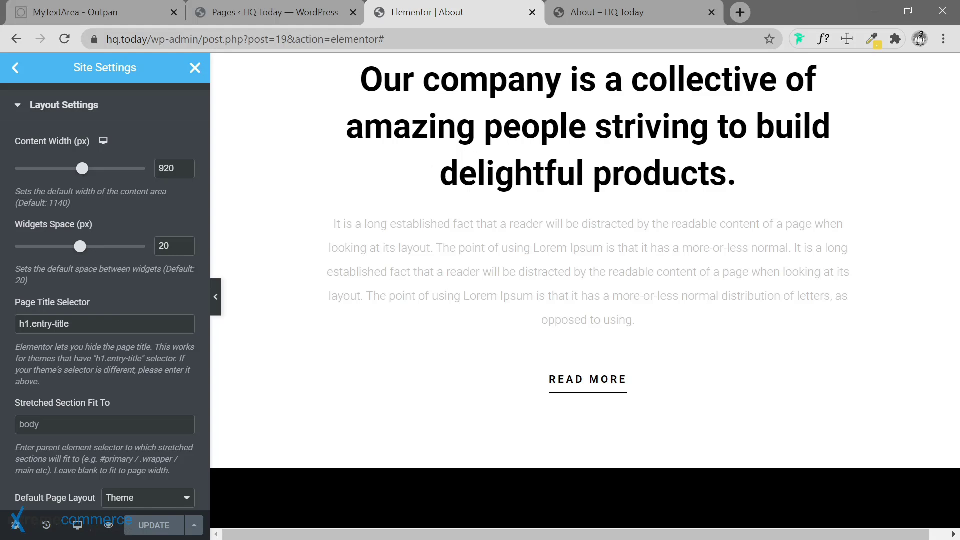
{"action": "scroll", "coordinate": [585, 295], "scroll_direction": "up", "scroll_amount": 1}
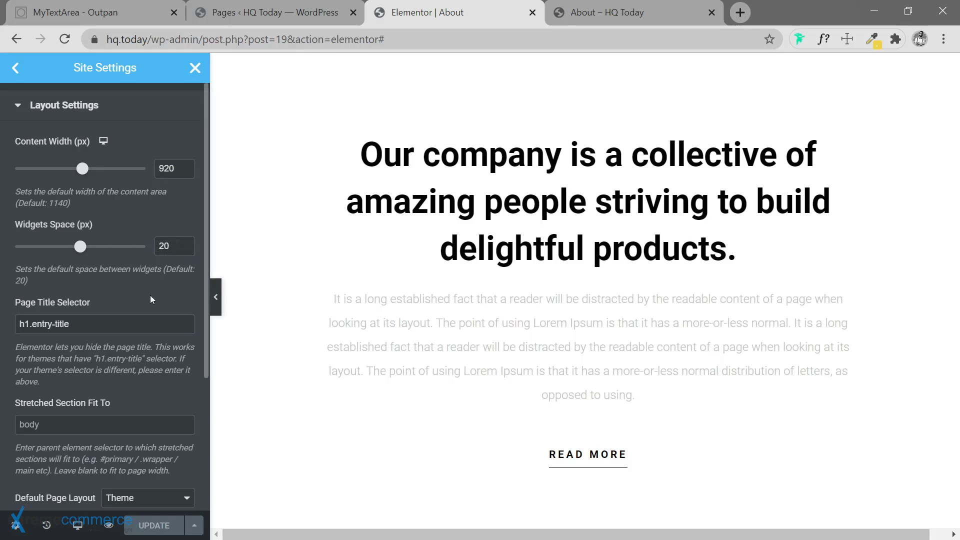
{"action": "scroll", "coordinate": [153, 299], "scroll_direction": "down", "scroll_amount": 2}
{"action": "scroll", "coordinate": [153, 299], "scroll_direction": "down", "scroll_amount": 2}
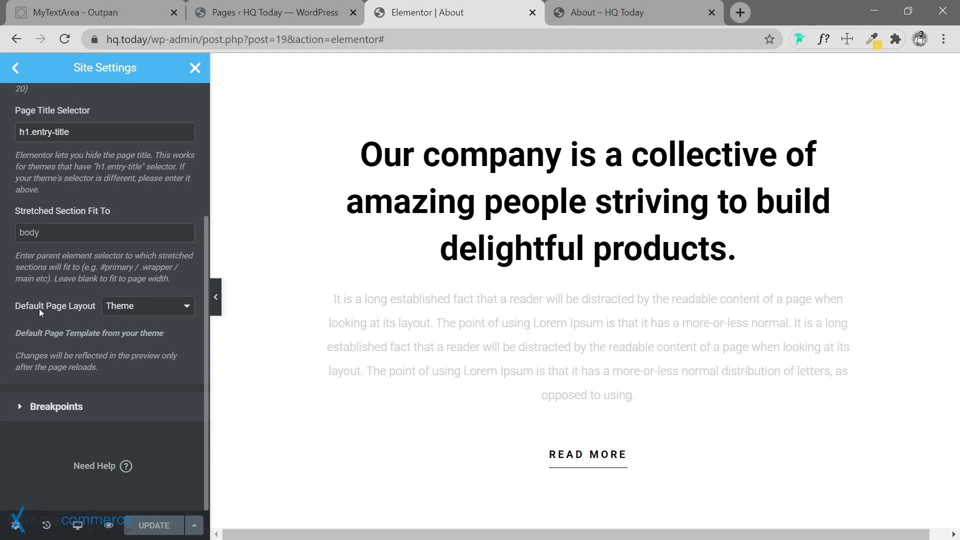
{"action": "left_click", "coordinate": [161, 312]}
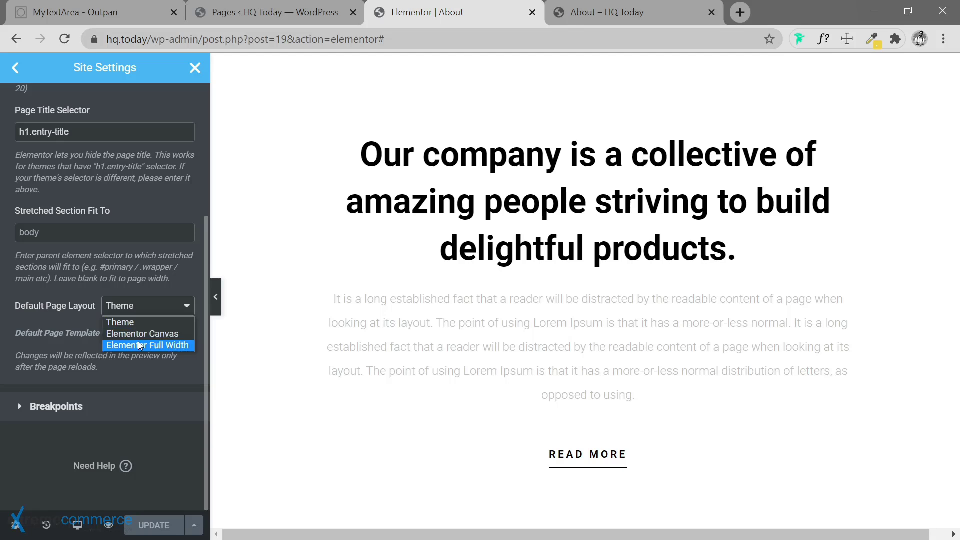
{"action": "left_click", "coordinate": [167, 346]}
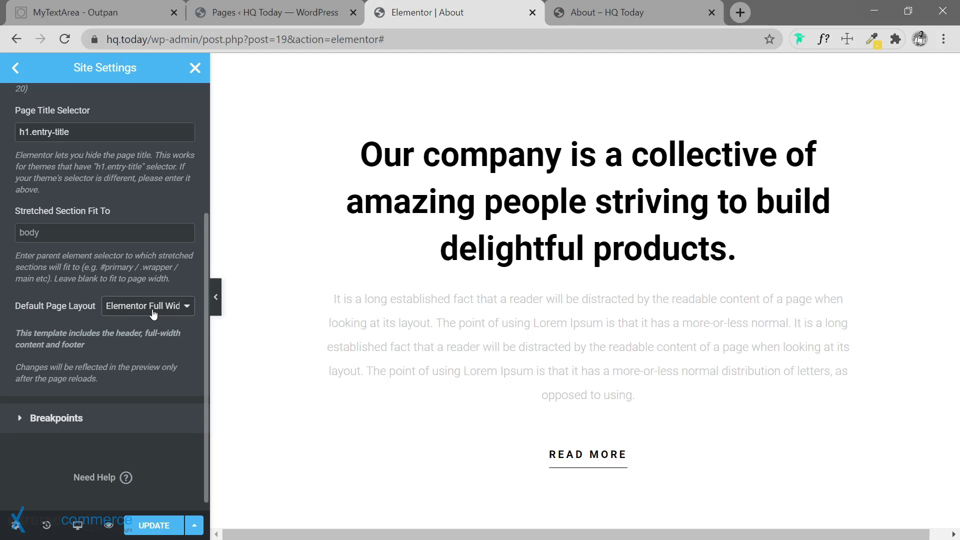
{"action": "left_click", "coordinate": [163, 527]}
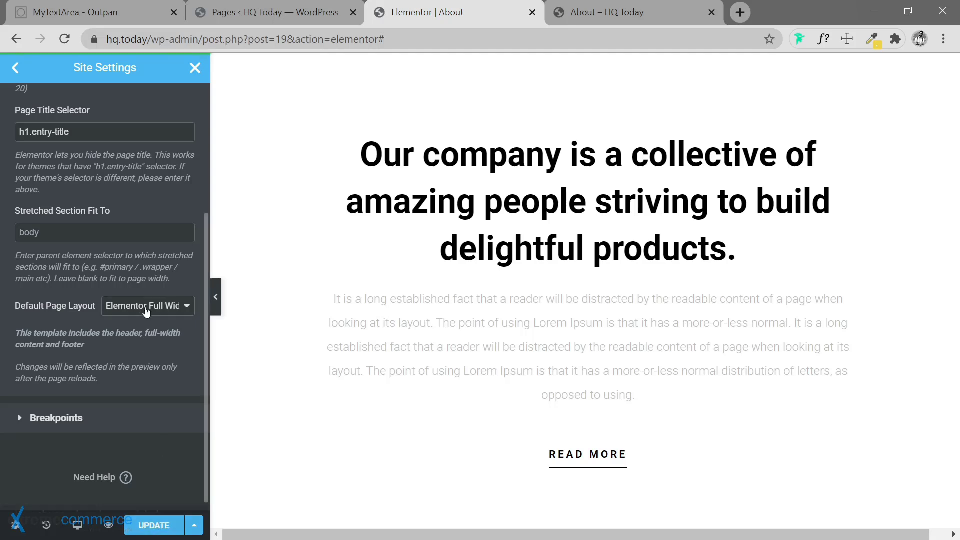
{"action": "scroll", "coordinate": [40, 148], "scroll_direction": "up", "scroll_amount": 4}
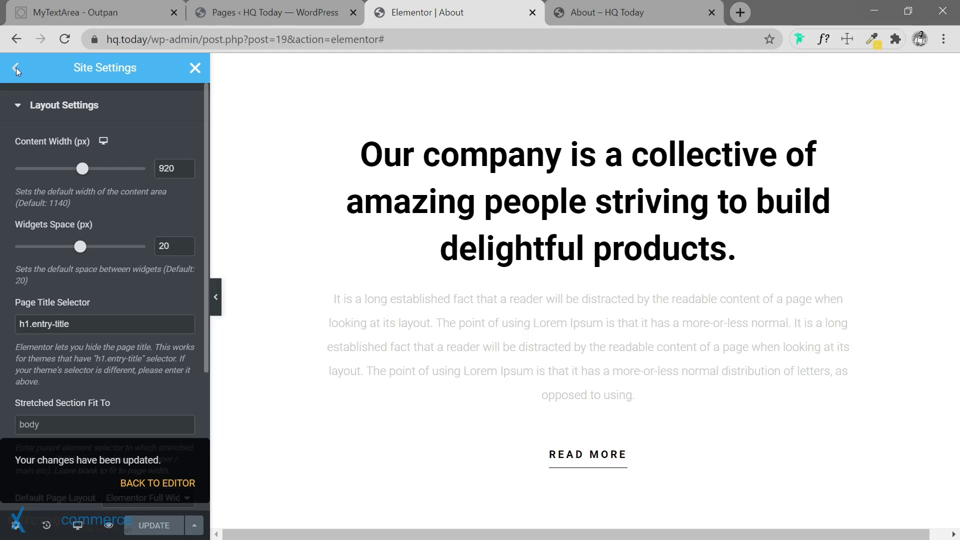
{"action": "left_click", "coordinate": [16, 68]}
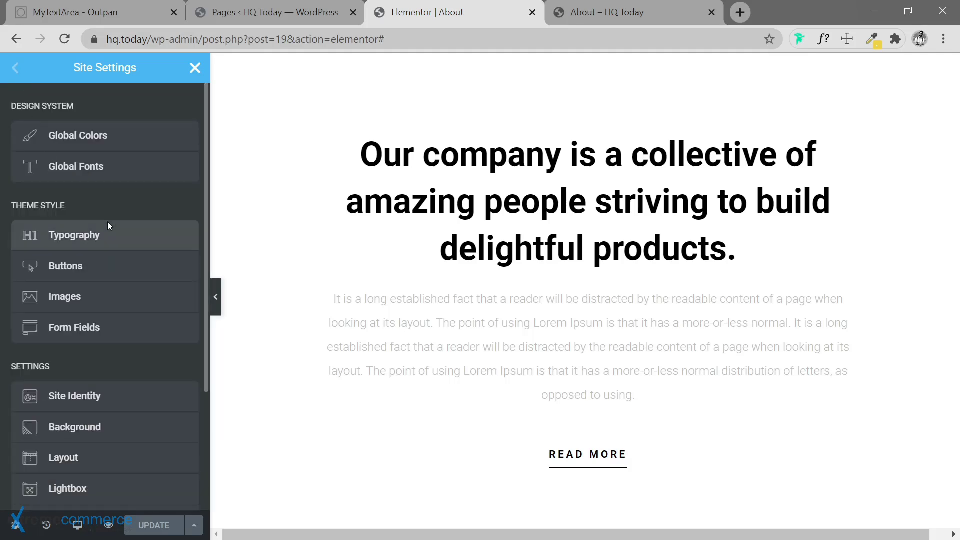
{"action": "left_click", "coordinate": [195, 69]}
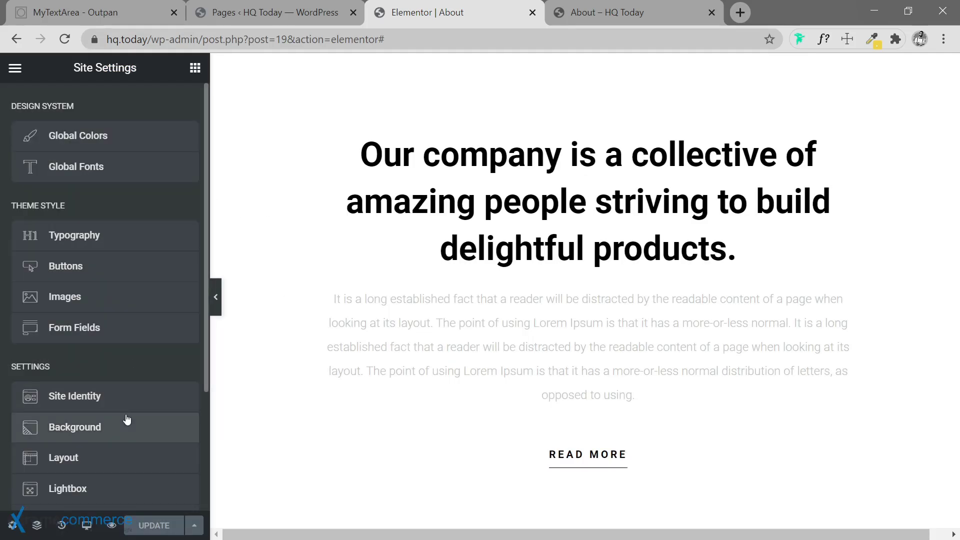
Step: Open the About page's own settings and review the available publishing statuses
{"action": "scroll", "coordinate": [126, 419], "scroll_direction": "down", "scroll_amount": 4}
{"action": "scroll", "coordinate": [125, 416], "scroll_direction": "up", "scroll_amount": 4}
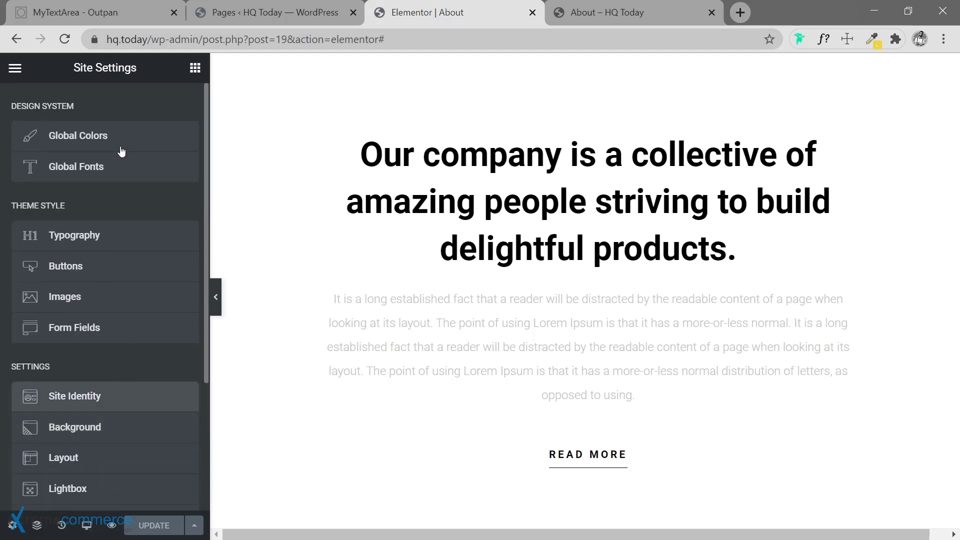
{"action": "scroll", "coordinate": [79, 396], "scroll_direction": "down", "scroll_amount": 5}
{"action": "left_click", "coordinate": [12, 525]}
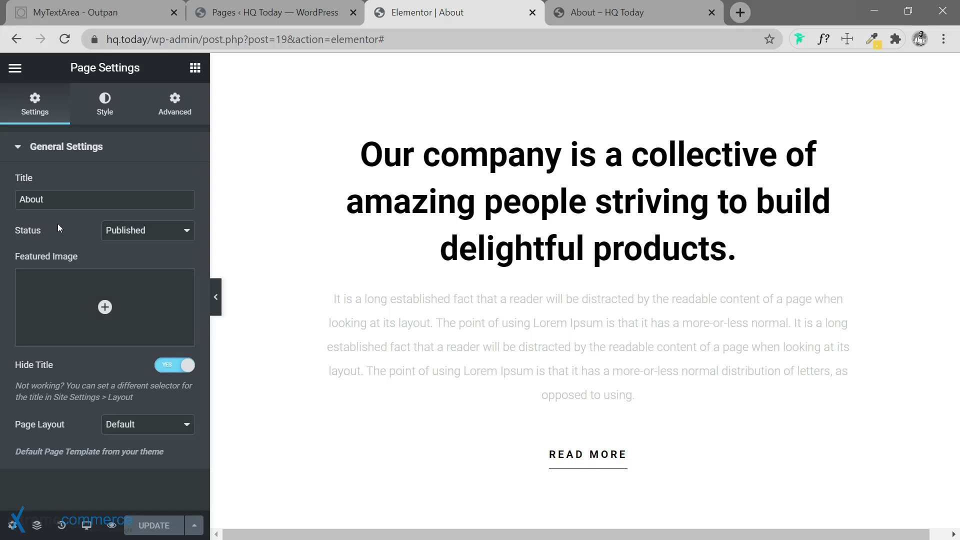
{"action": "left_click", "coordinate": [150, 232]}
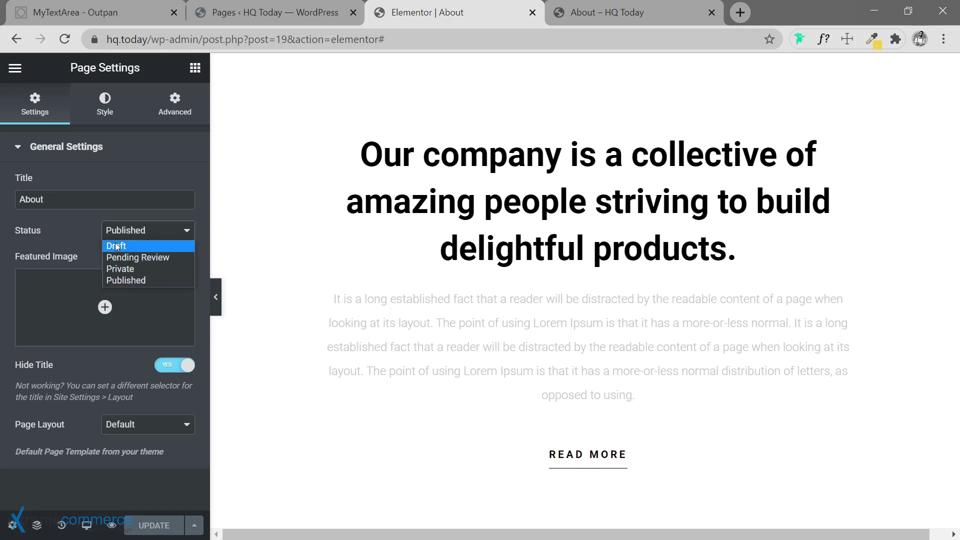
{"action": "left_click", "coordinate": [92, 260]}
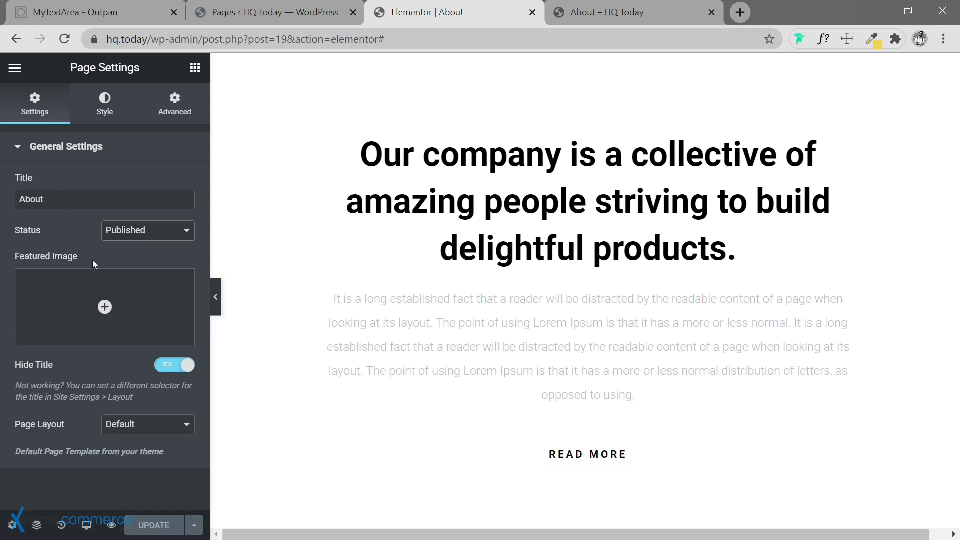
{"action": "left_click", "coordinate": [148, 234]}
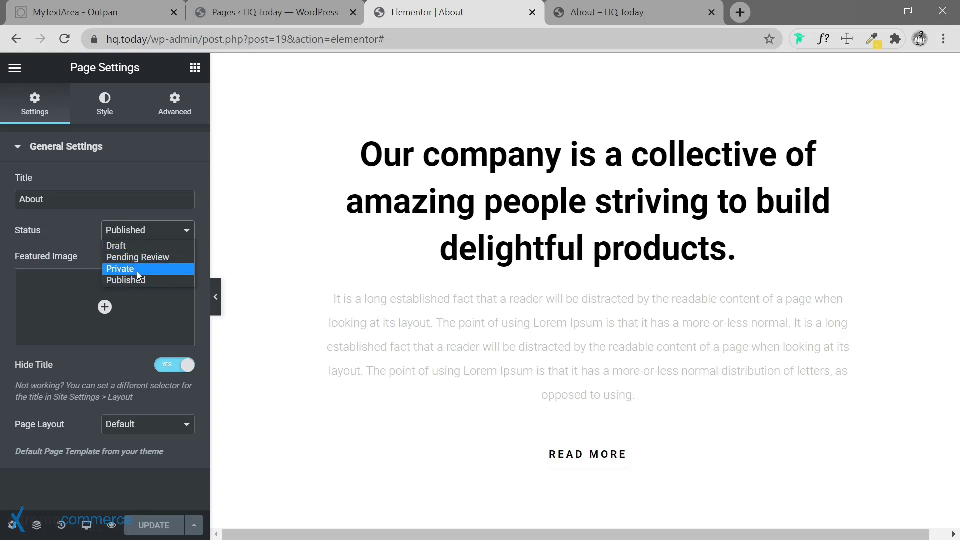
{"action": "left_click", "coordinate": [153, 236]}
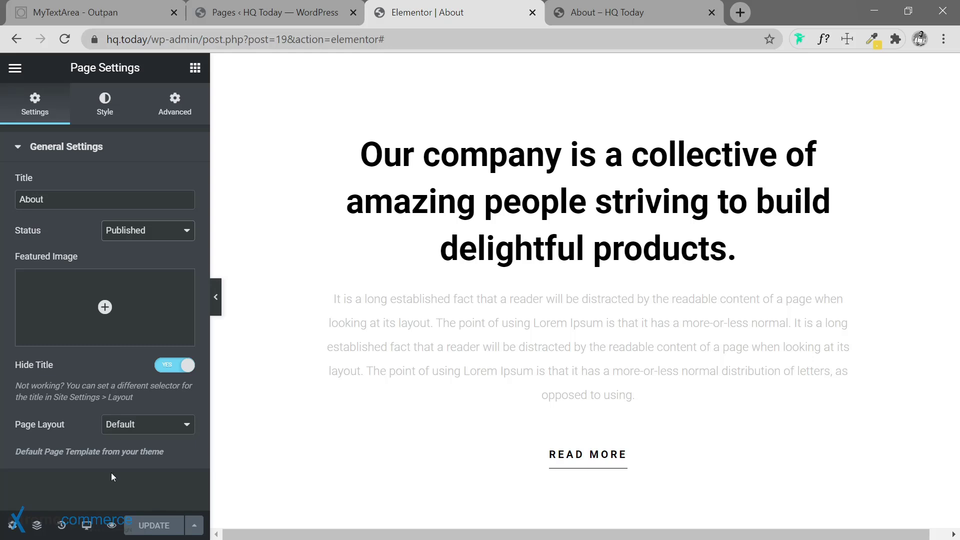
Step: Review the About page's body style and custom CSS options, and return to its general settings
{"action": "left_click", "coordinate": [106, 104]}
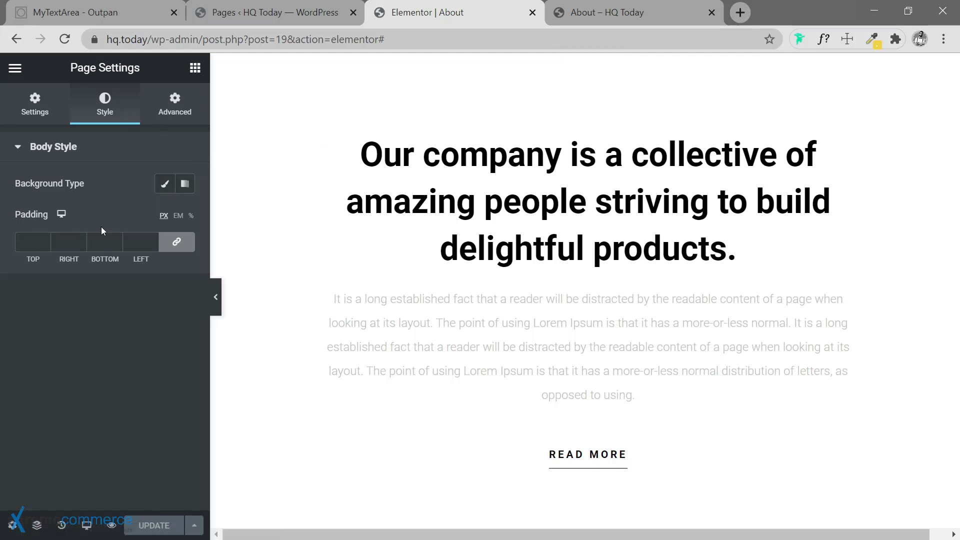
{"action": "left_click", "coordinate": [179, 114]}
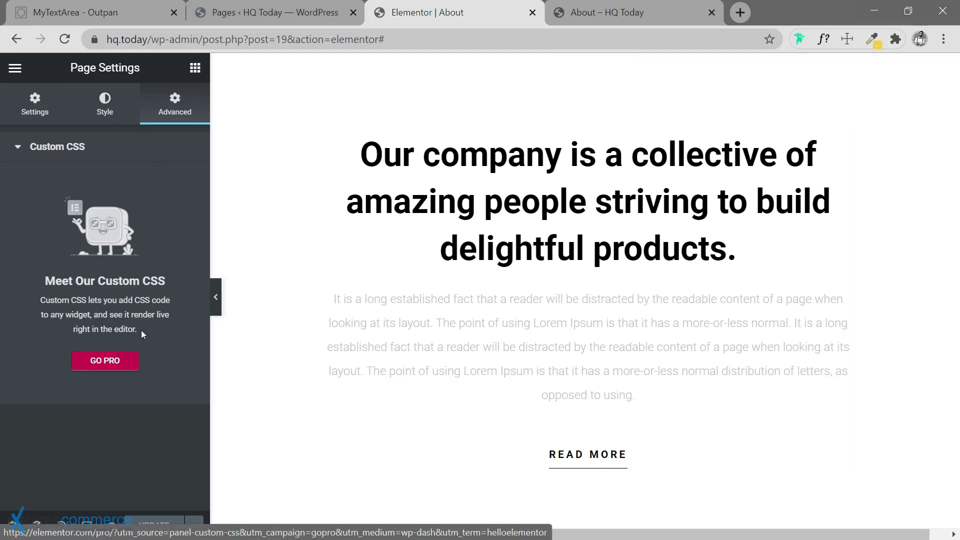
{"action": "left_click", "coordinate": [34, 113]}
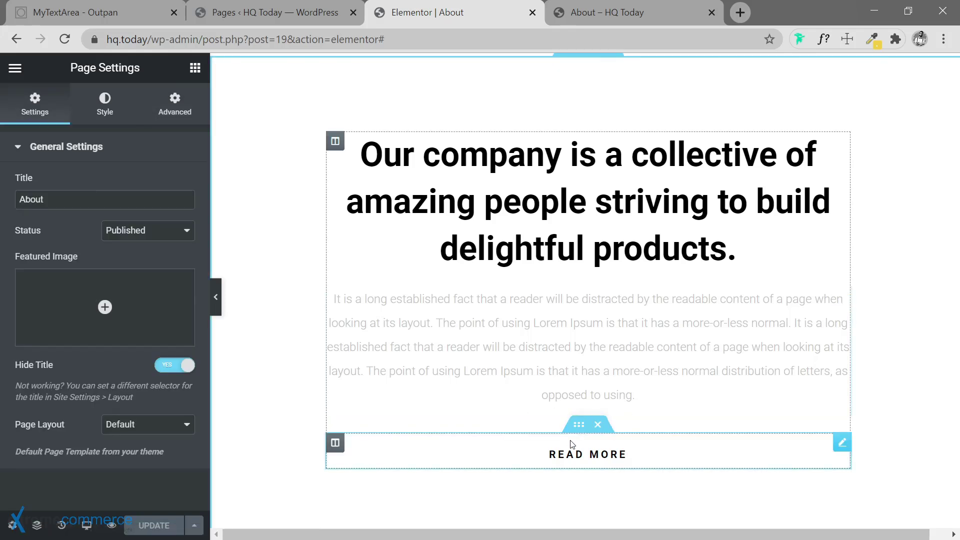
{"action": "scroll", "coordinate": [577, 217], "scroll_direction": "up", "scroll_amount": 1}
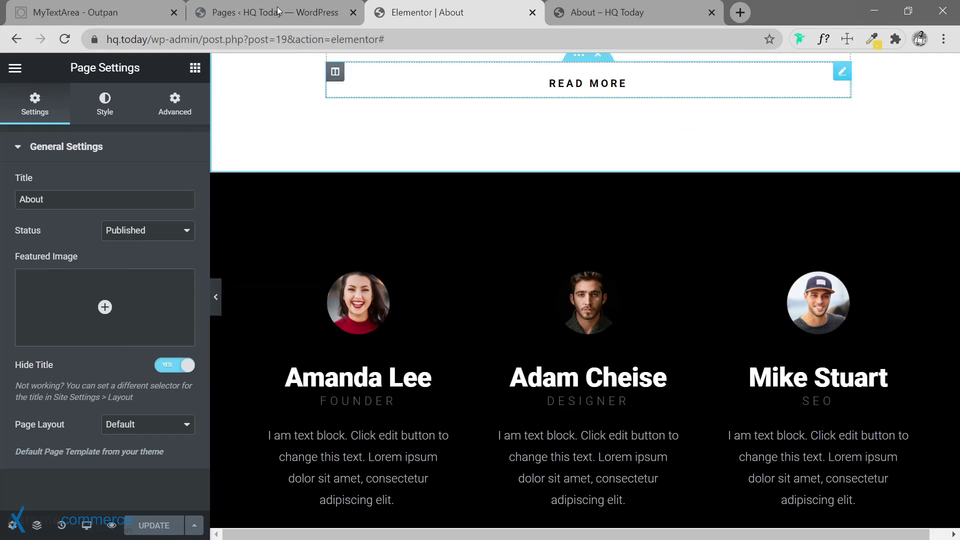
Step: Switch to the WordPress dashboard and look through the site's installed plugins
{"action": "left_click", "coordinate": [270, 12]}
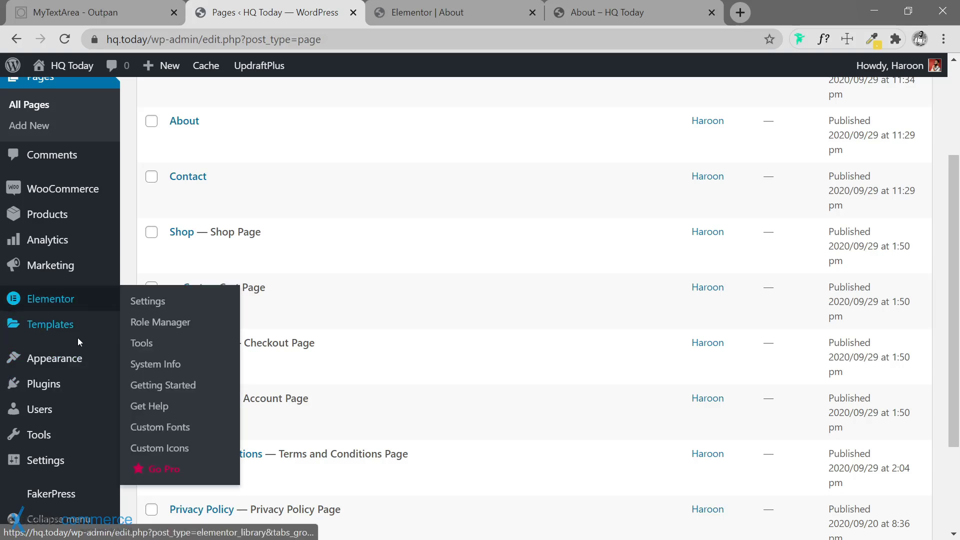
{"action": "mouse_move", "coordinate": [76, 359]}
{"action": "left_click", "coordinate": [145, 386]}
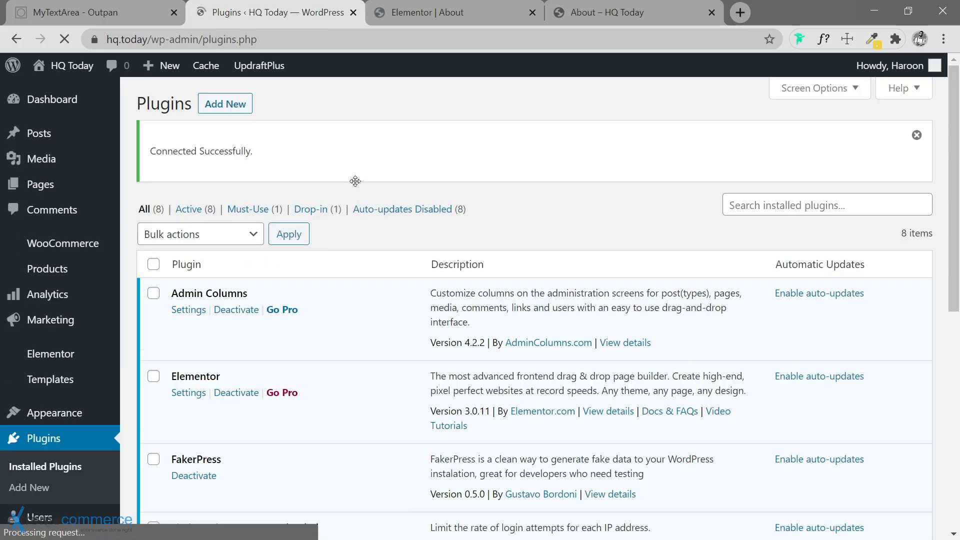
{"action": "scroll", "coordinate": [505, 217], "scroll_direction": "down", "scroll_amount": 5}
{"action": "scroll", "coordinate": [463, 223], "scroll_direction": "up", "scroll_amount": 6}
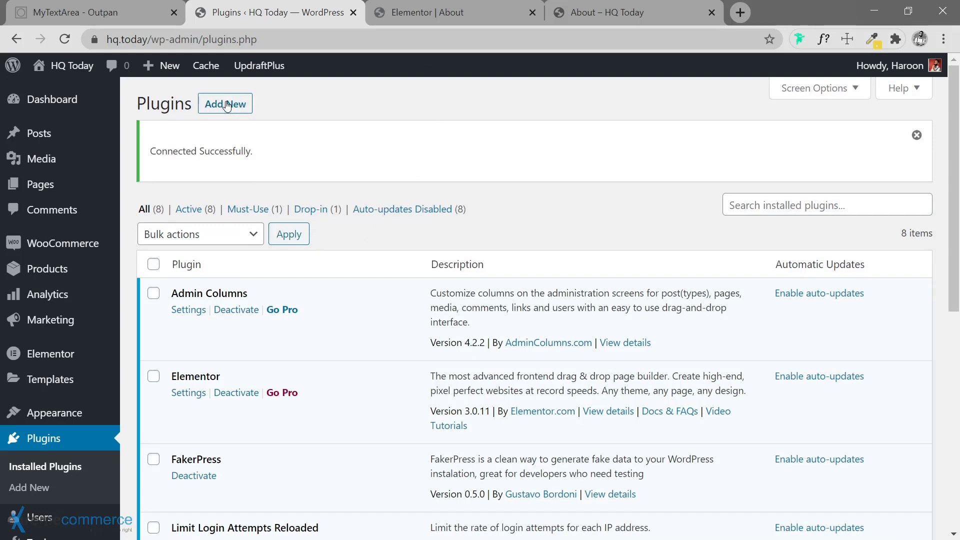
Step: Add a plugin by uploading elementor-pro-3.0.5.zip, install it, and activate it
{"action": "left_click", "coordinate": [226, 104]}
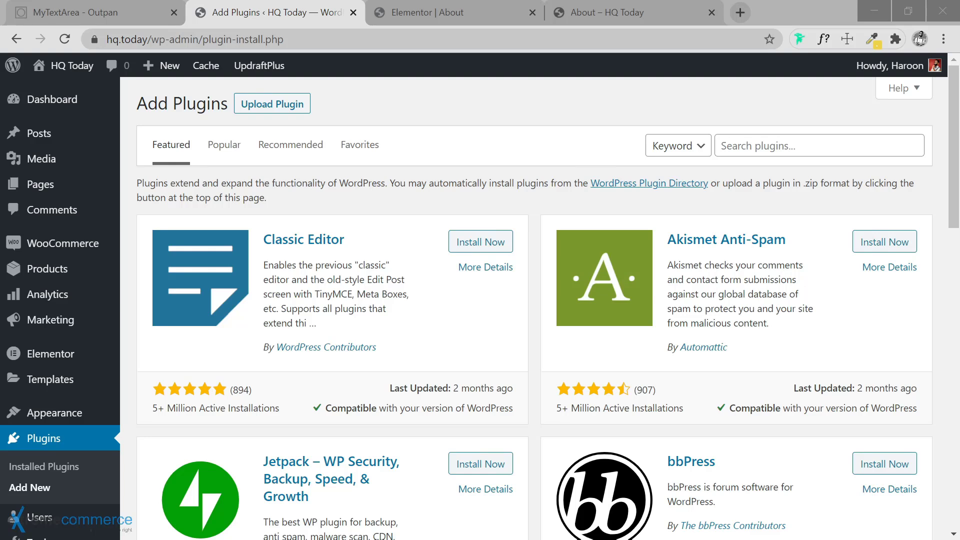
{"action": "left_click", "coordinate": [295, 105]}
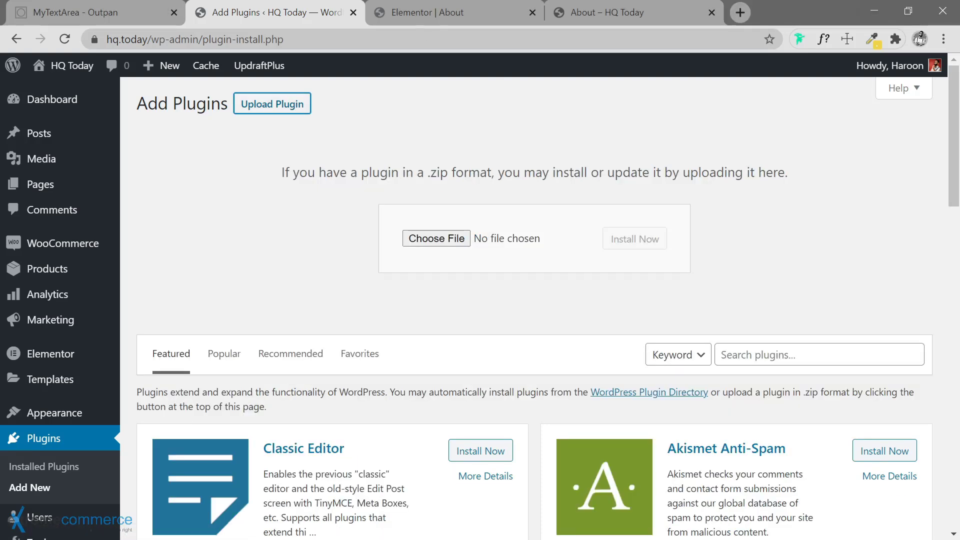
{"action": "left_click_drag", "start_coordinate": [590, 235], "coordinate": [435, 239]}
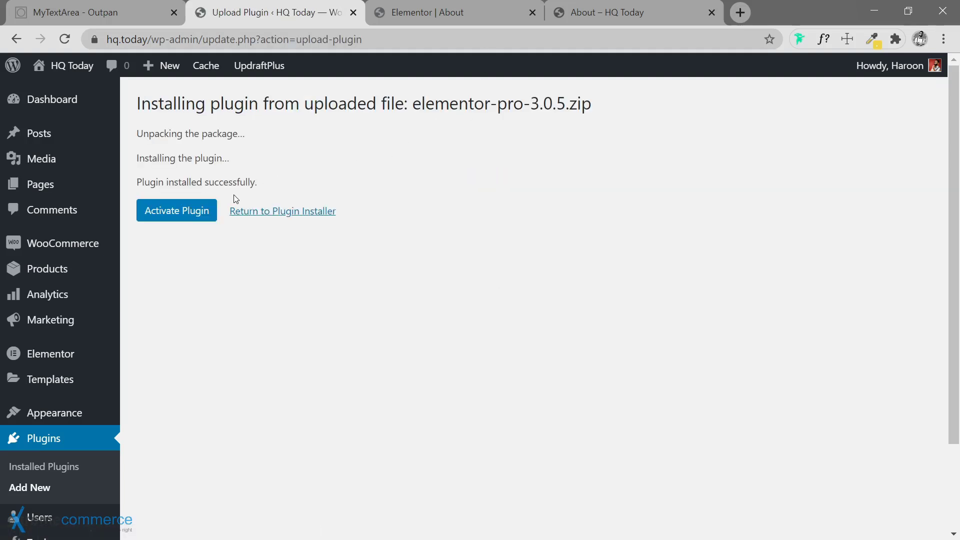
{"action": "left_click", "coordinate": [175, 216]}
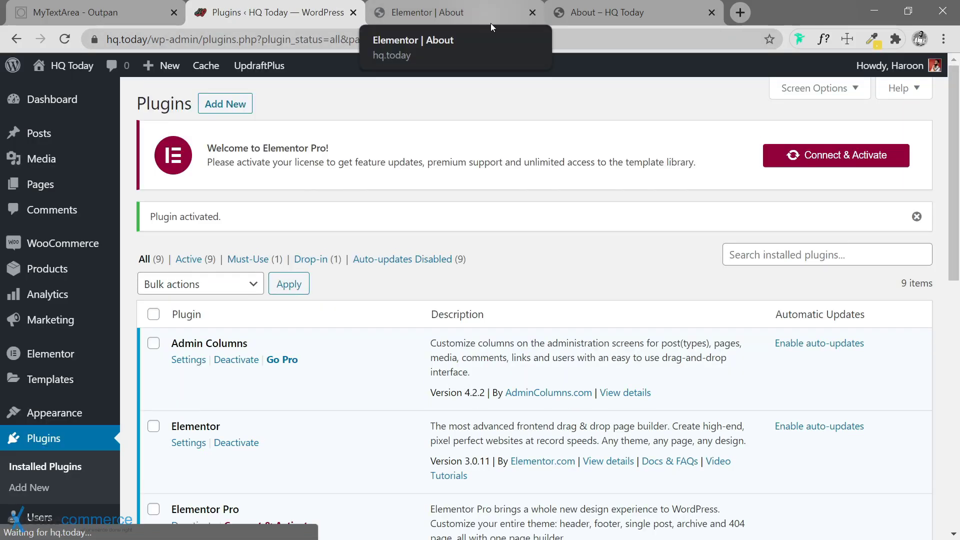
Step: Connect and activate the Elementor Pro license for the site, opting out of sharing non-sensitive plugin data
{"action": "left_click", "coordinate": [791, 170]}
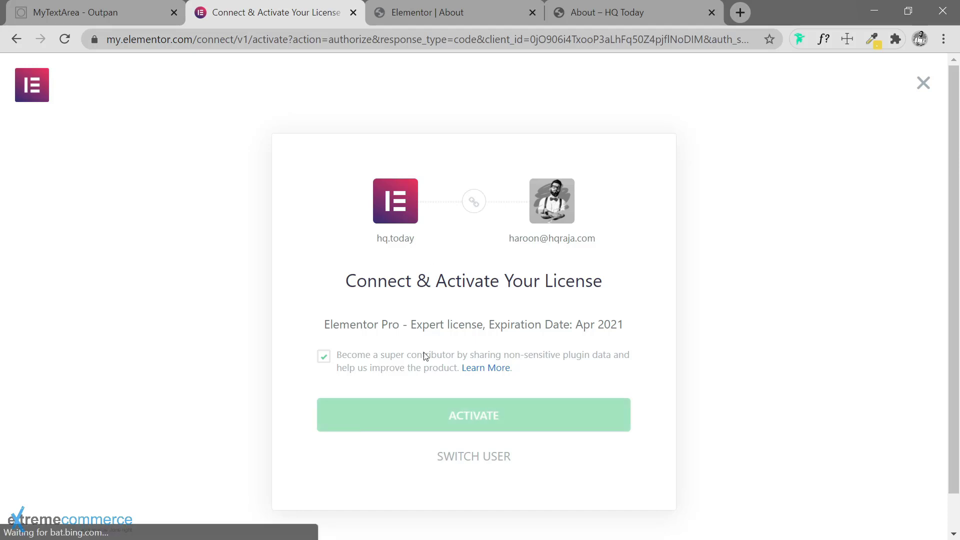
{"action": "left_click", "coordinate": [324, 358]}
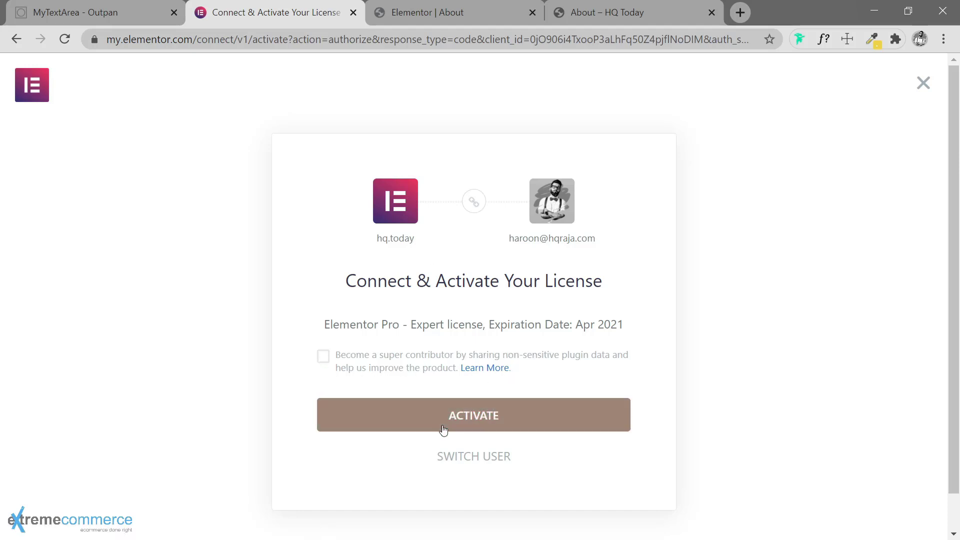
{"action": "left_click", "coordinate": [474, 424]}
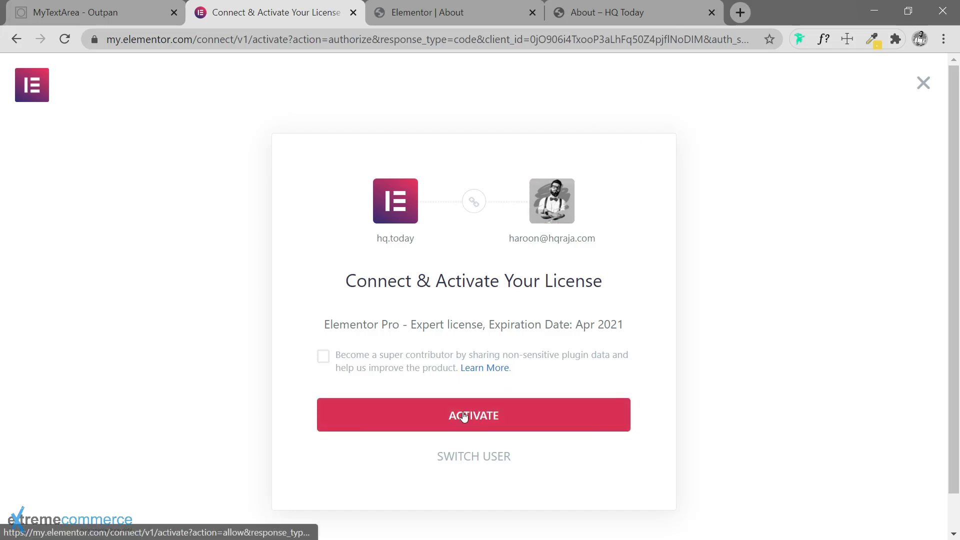
{"action": "left_click", "coordinate": [525, 419]}
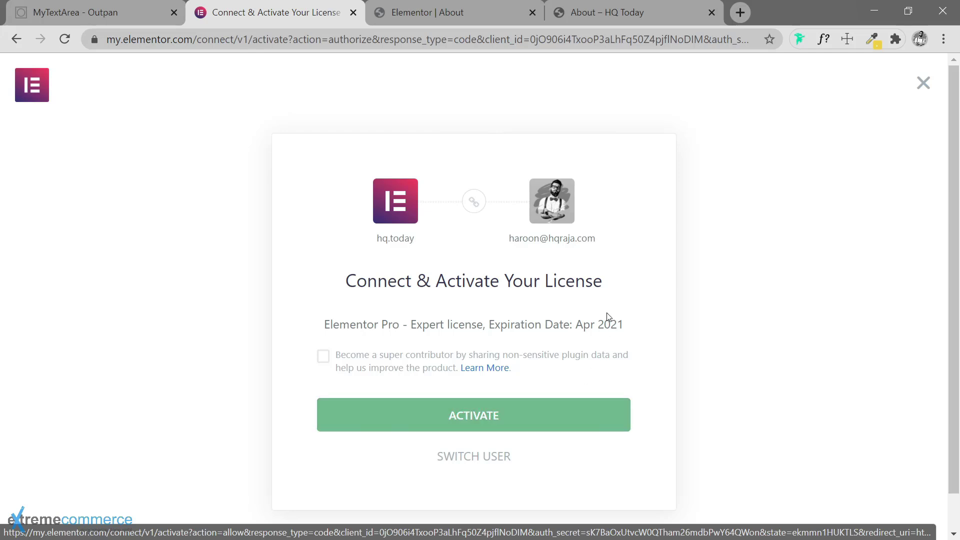
{"action": "left_click", "coordinate": [489, 424]}
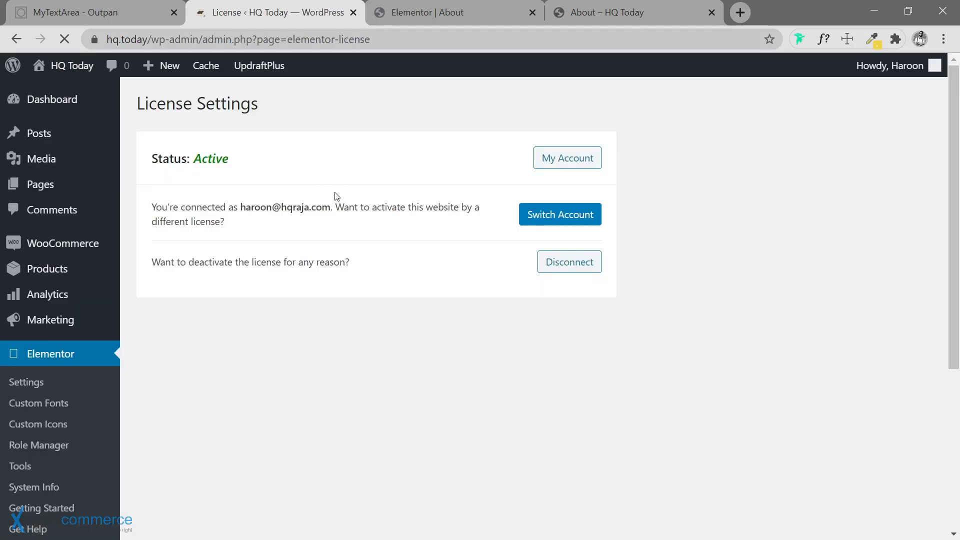
Step: Return to the About page's Elementor editor and reload it from its address without the trailing #
{"action": "left_click", "coordinate": [422, 16]}
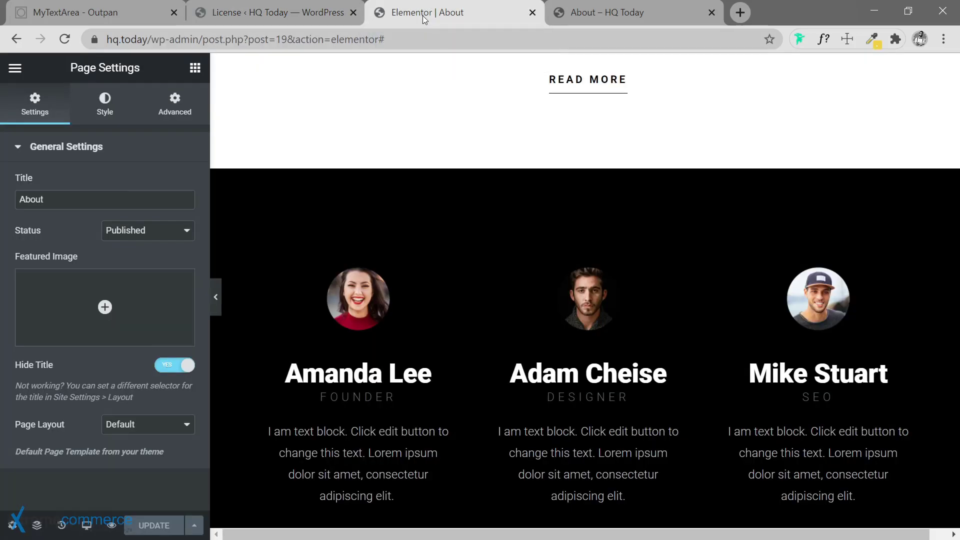
{"action": "left_click", "coordinate": [450, 38]}
{"action": "left_click", "coordinate": [453, 36]}
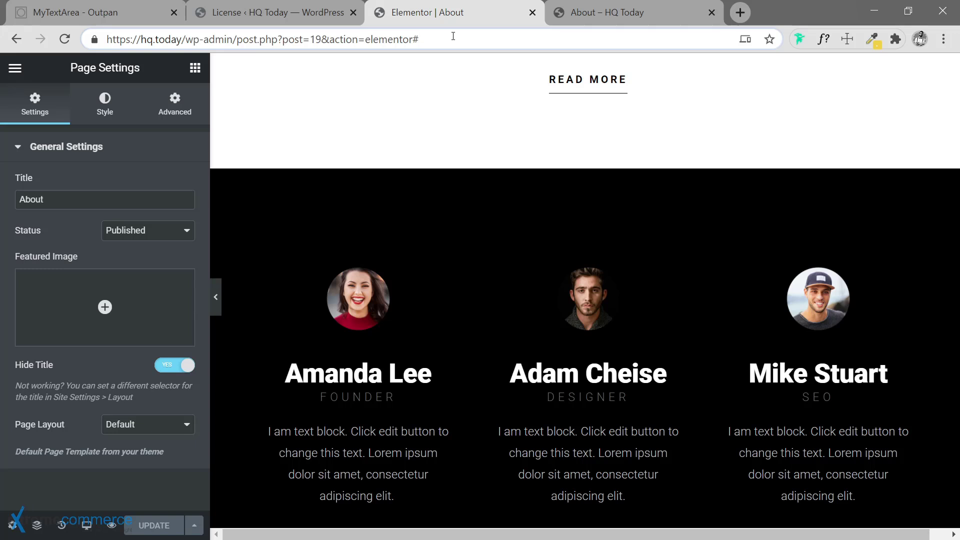
{"action": "key", "text": "BackSpace"}
{"action": "key", "text": "Return"}
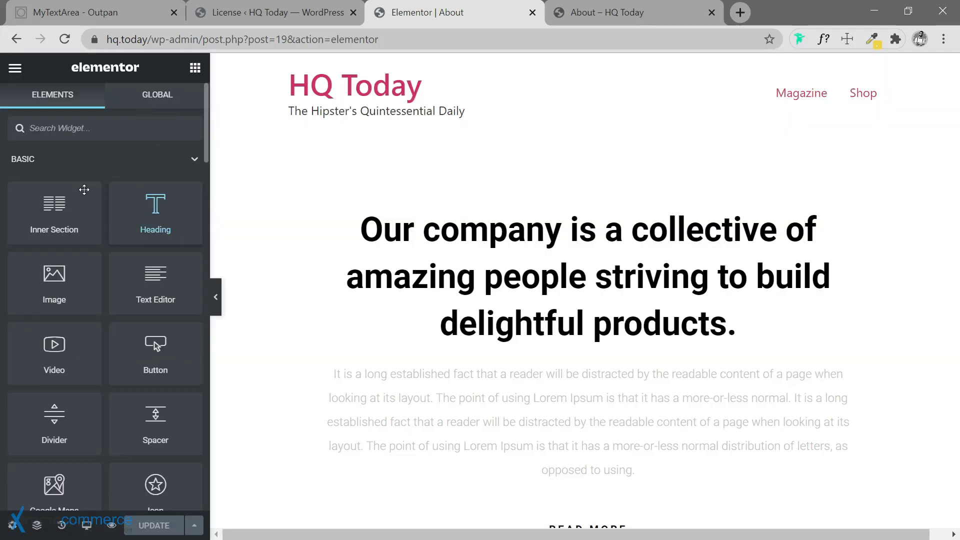
Step: Try out the Pro Portfolio widget directly below the company heading and delete it from the page
{"action": "scroll", "coordinate": [85, 174], "scroll_direction": "down", "scroll_amount": 5}
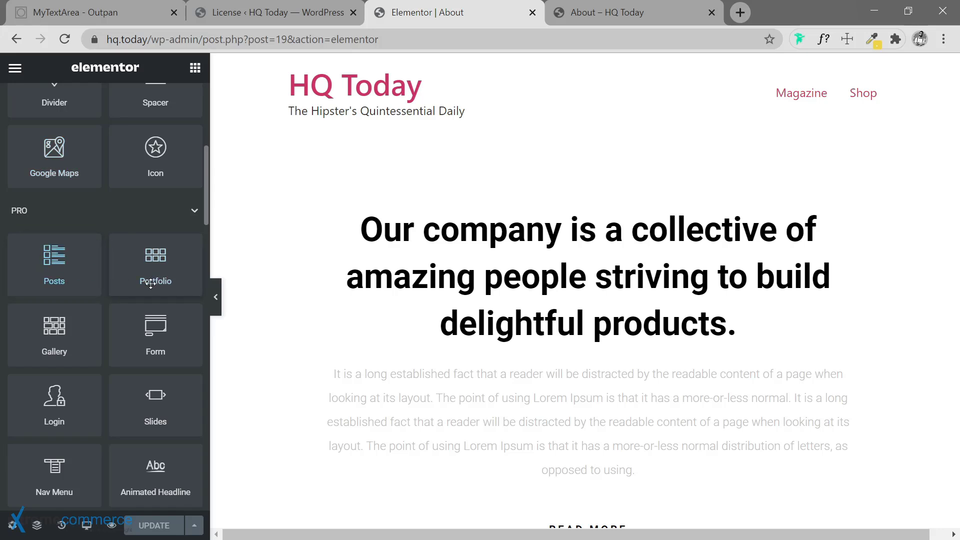
{"action": "scroll", "coordinate": [154, 273], "scroll_direction": "down", "scroll_amount": 2}
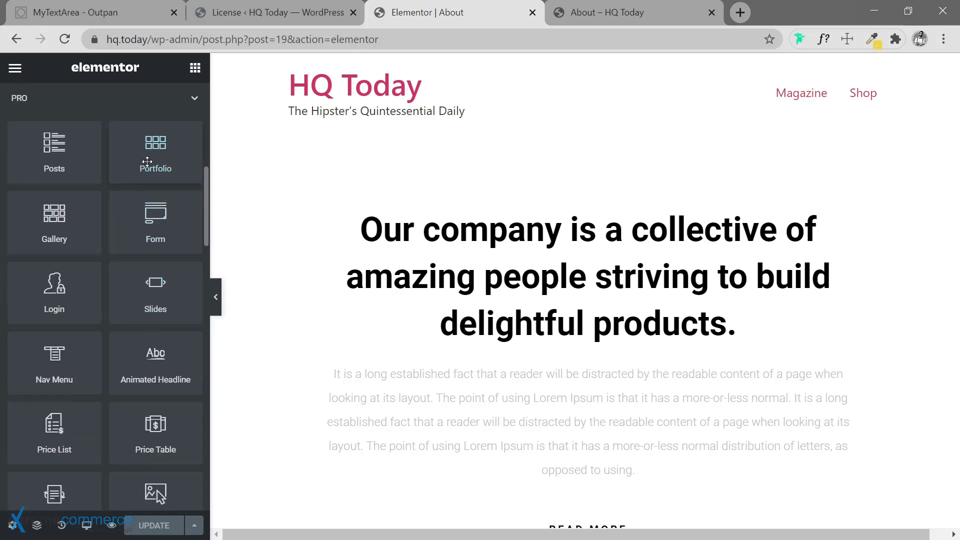
{"action": "left_click_drag", "start_coordinate": [155, 150], "coordinate": [553, 347]}
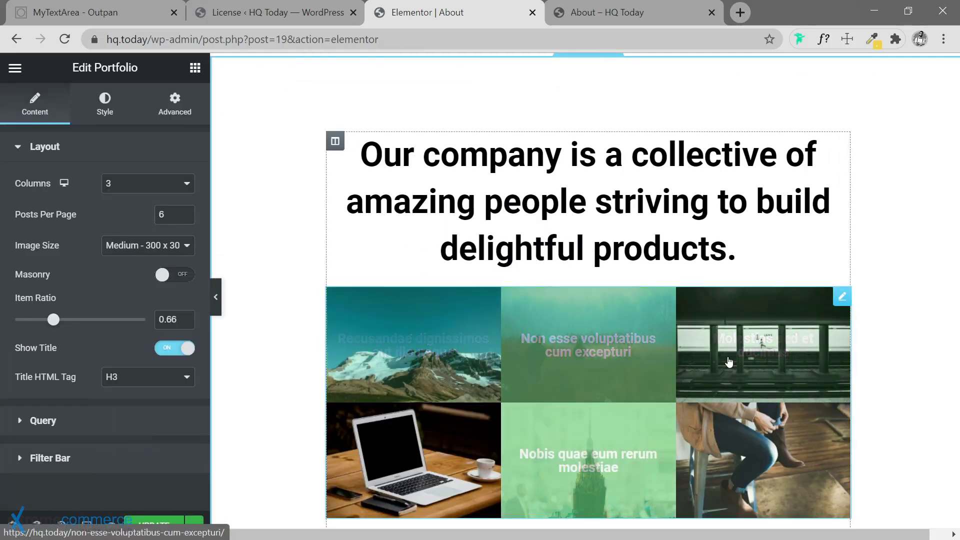
{"action": "right_click", "coordinate": [839, 299]}
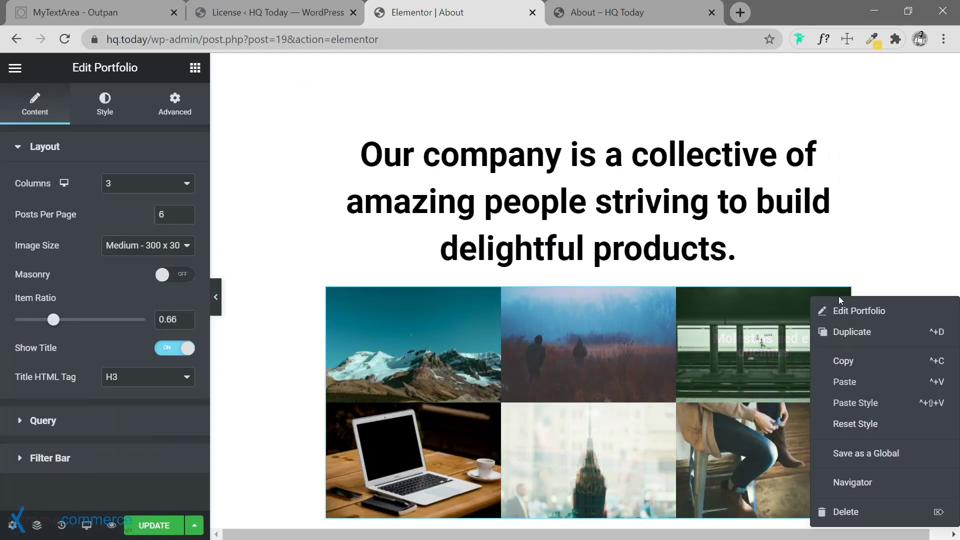
{"action": "left_click", "coordinate": [845, 511]}
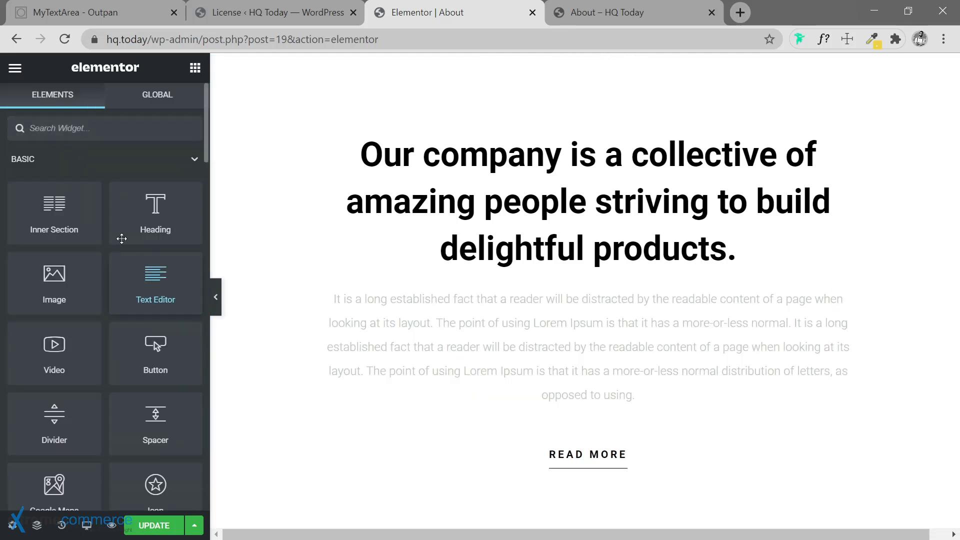
Step: Look through the Pro widgets available for building the page, from carousels to countdown and Facebook elements
{"action": "scroll", "coordinate": [43, 181], "scroll_direction": "down", "scroll_amount": 5}
{"action": "scroll", "coordinate": [43, 181], "scroll_direction": "down", "scroll_amount": 8}
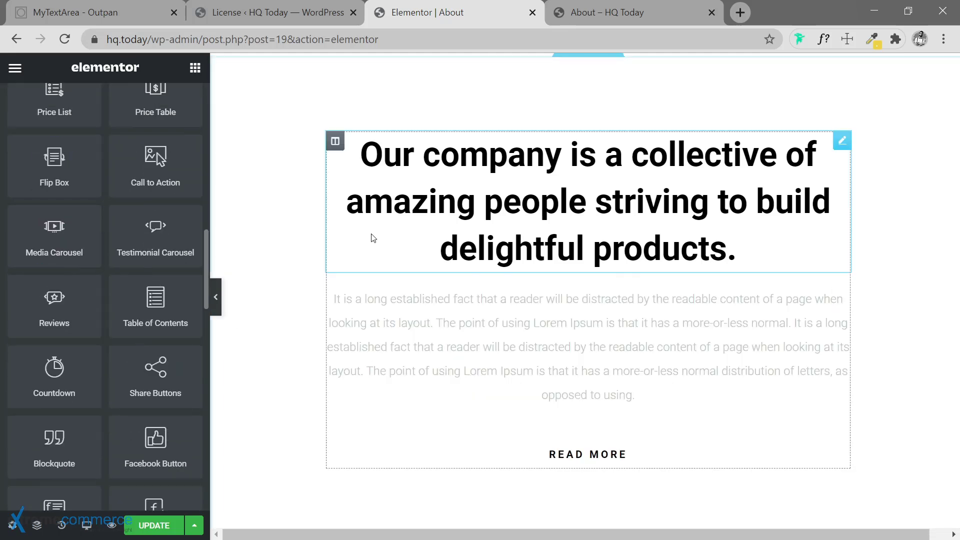
{"action": "scroll", "coordinate": [129, 181], "scroll_direction": "up", "scroll_amount": 13}
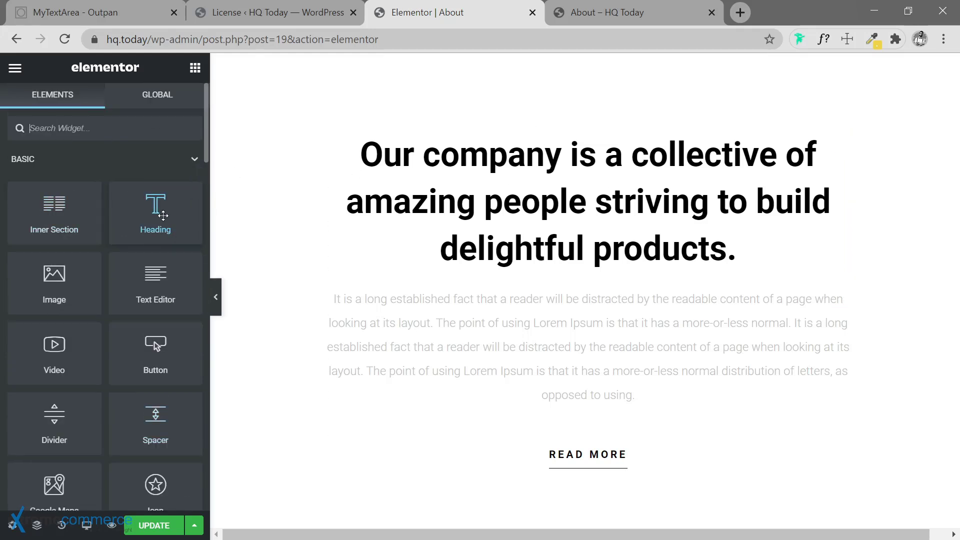
{"action": "scroll", "coordinate": [163, 215], "scroll_direction": "down", "scroll_amount": 10}
{"action": "scroll", "coordinate": [150, 347], "scroll_direction": "down", "scroll_amount": 15}
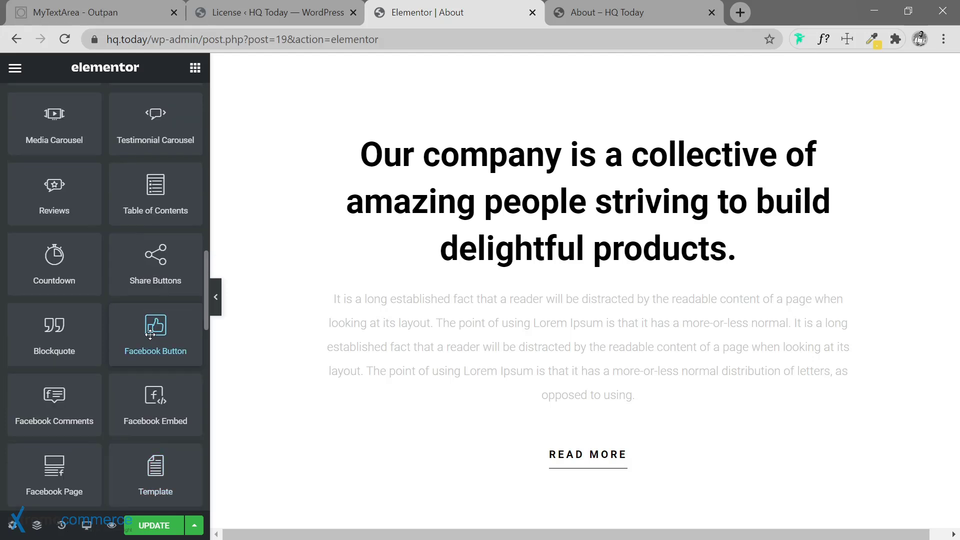
{"action": "scroll", "coordinate": [151, 334], "scroll_direction": "up", "scroll_amount": 20}
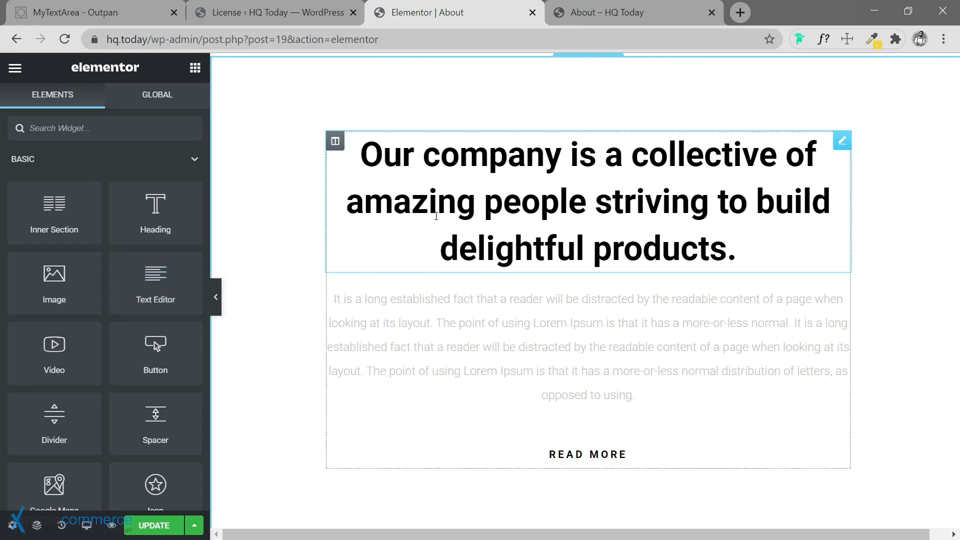
Step: Check the About page from its intro heading to the team section and save the page
{"action": "scroll", "coordinate": [436, 216], "scroll_direction": "up", "scroll_amount": 2}
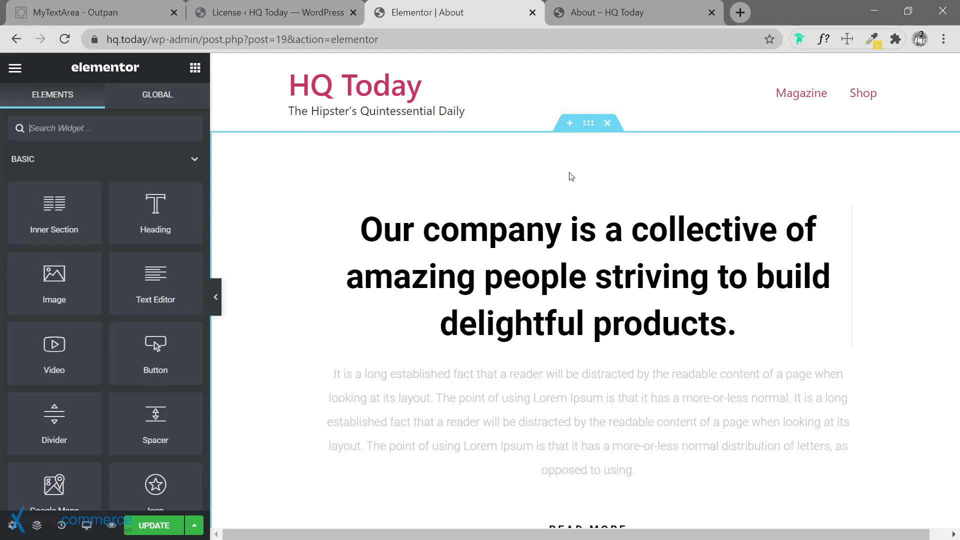
{"action": "scroll", "coordinate": [570, 260], "scroll_direction": "down", "scroll_amount": 5}
{"action": "scroll", "coordinate": [408, 240], "scroll_direction": "up", "scroll_amount": 4}
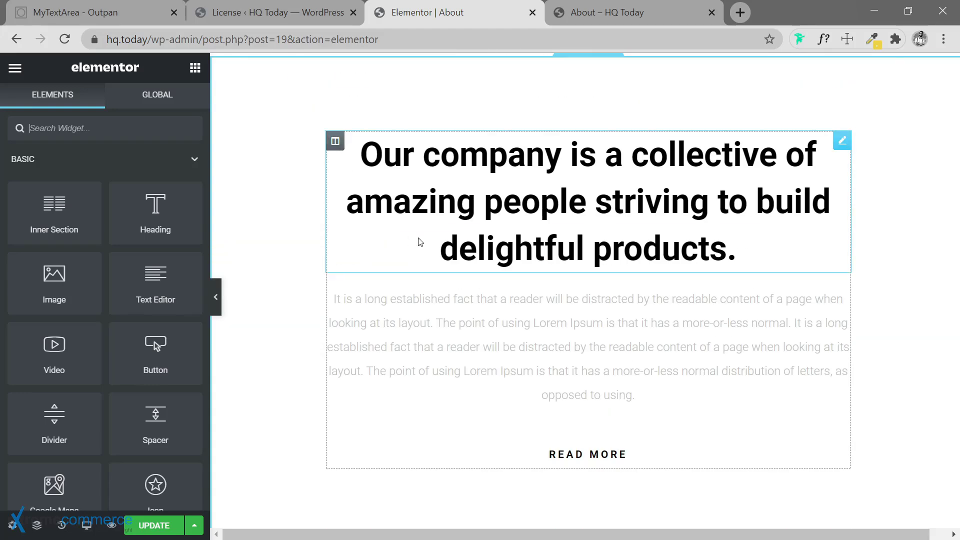
{"action": "scroll", "coordinate": [420, 242], "scroll_direction": "down", "scroll_amount": 6}
{"action": "scroll", "coordinate": [462, 254], "scroll_direction": "up", "scroll_amount": 2}
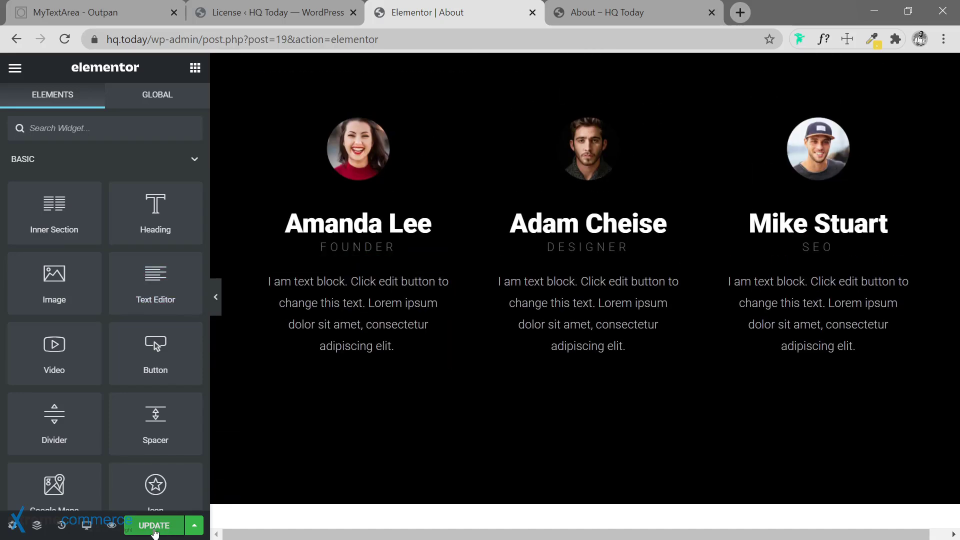
{"action": "scroll", "coordinate": [465, 295], "scroll_direction": "up", "scroll_amount": 6}
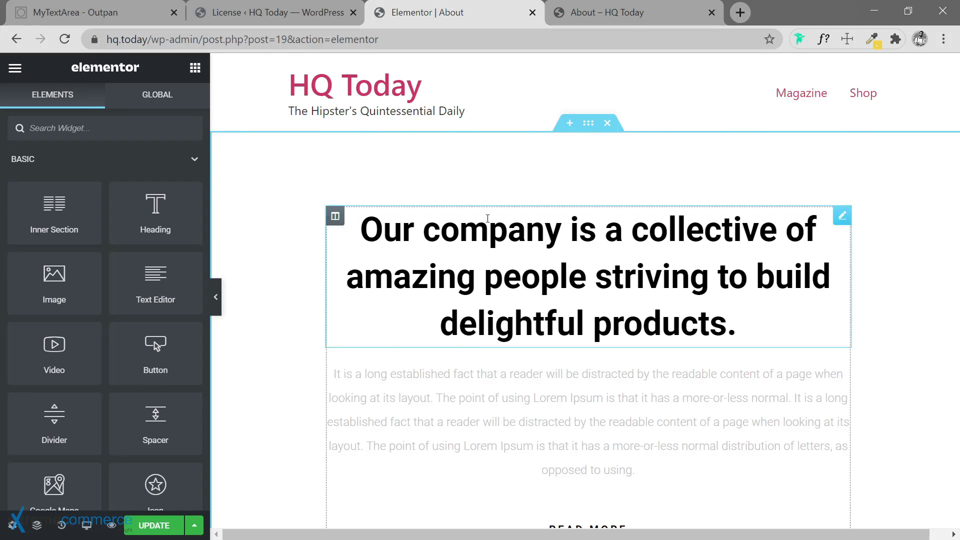
{"action": "key", "text": "ctrl+s"}
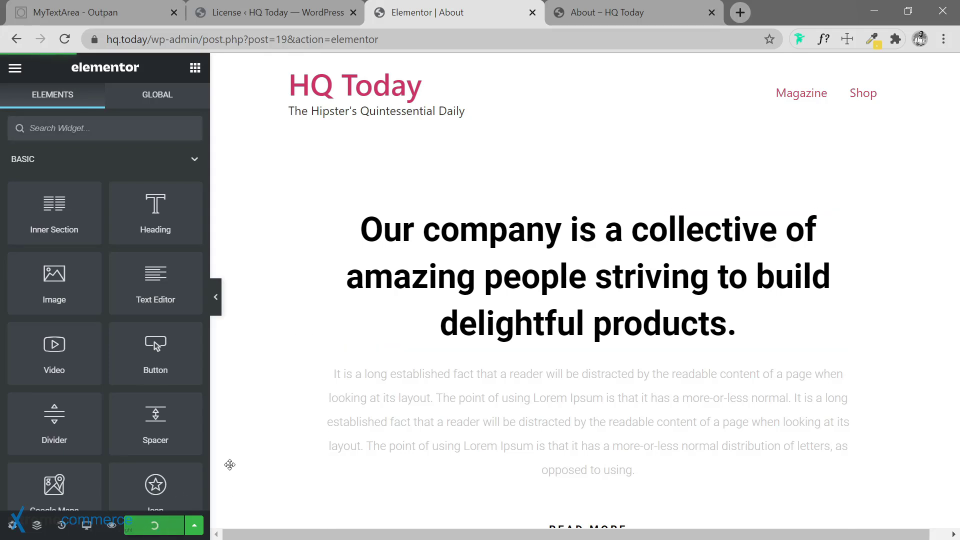